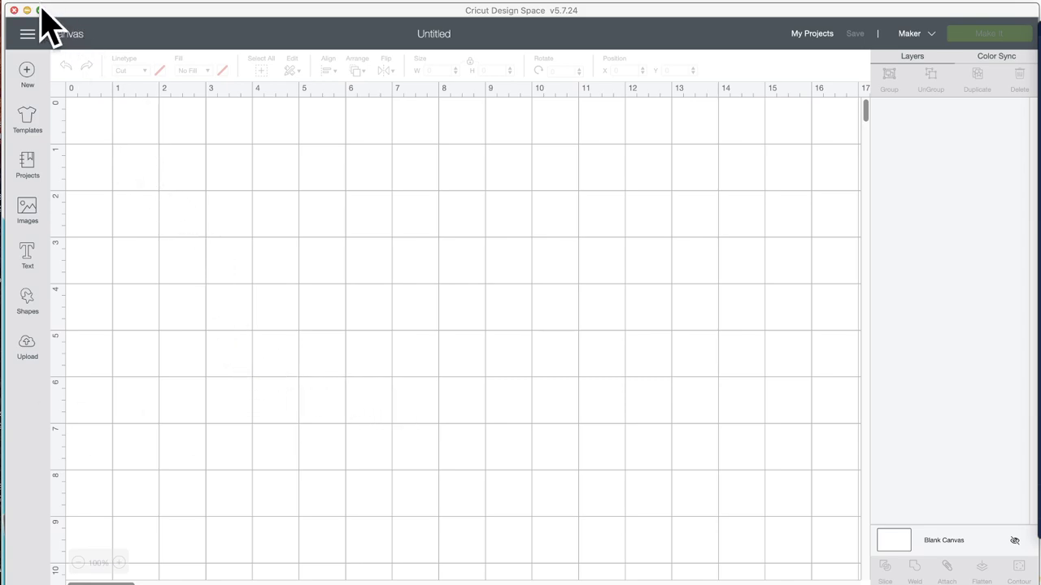
# Step: Go to the home page and look through its rows of featured project categories
pyautogui.click(29, 34)
pyautogui.click(28, 35)
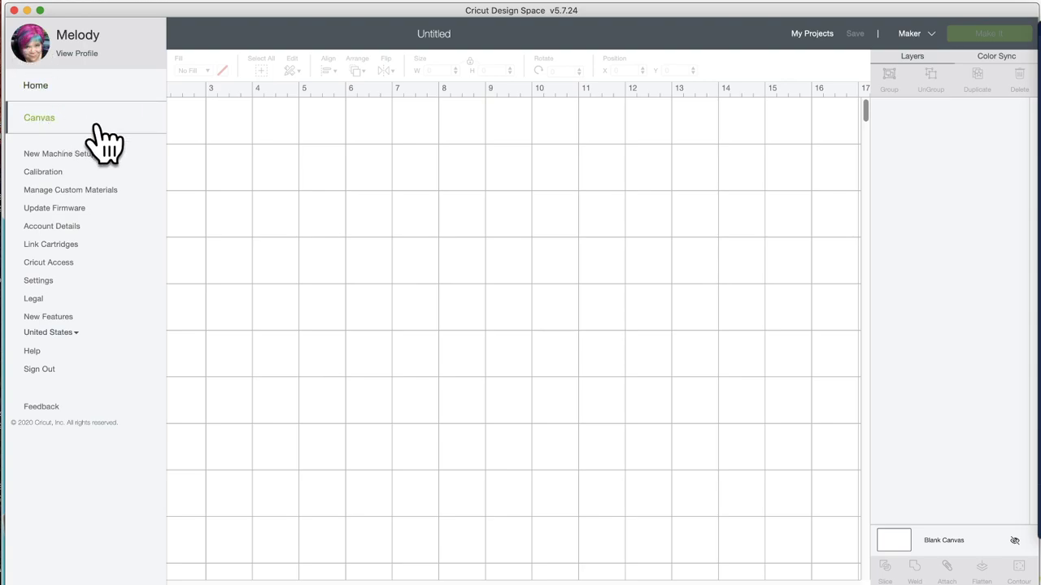
pyautogui.click(36, 85)
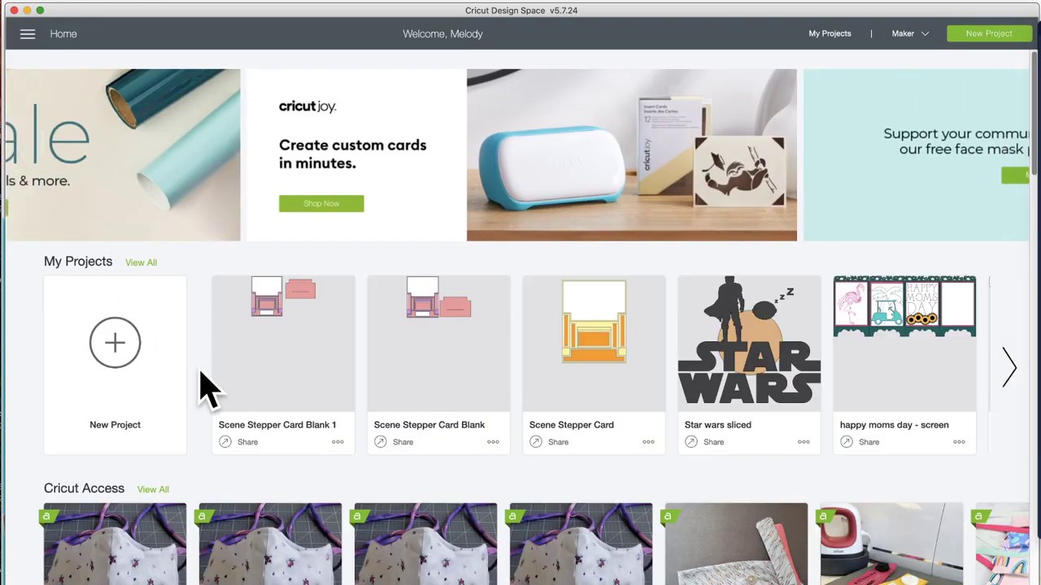
pyautogui.scroll(-3, 290, 390)
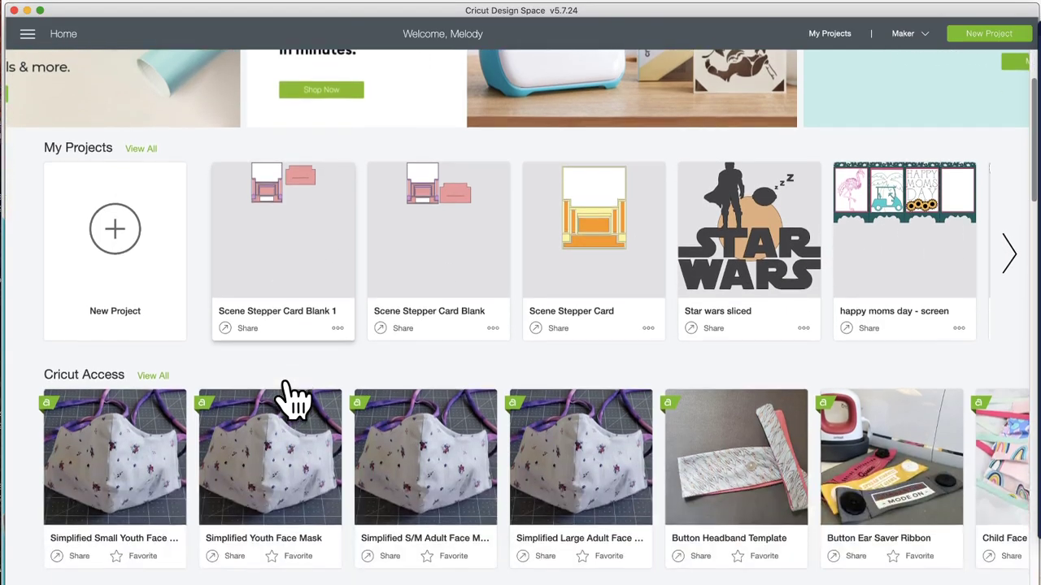
pyautogui.scroll(-10, 293, 398)
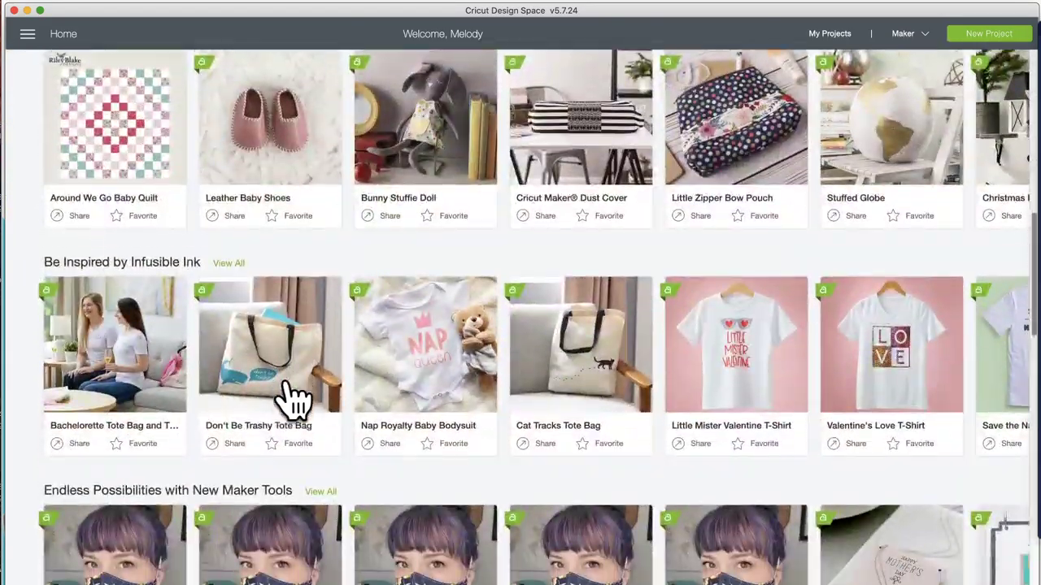
pyautogui.scroll(-9, 292, 398)
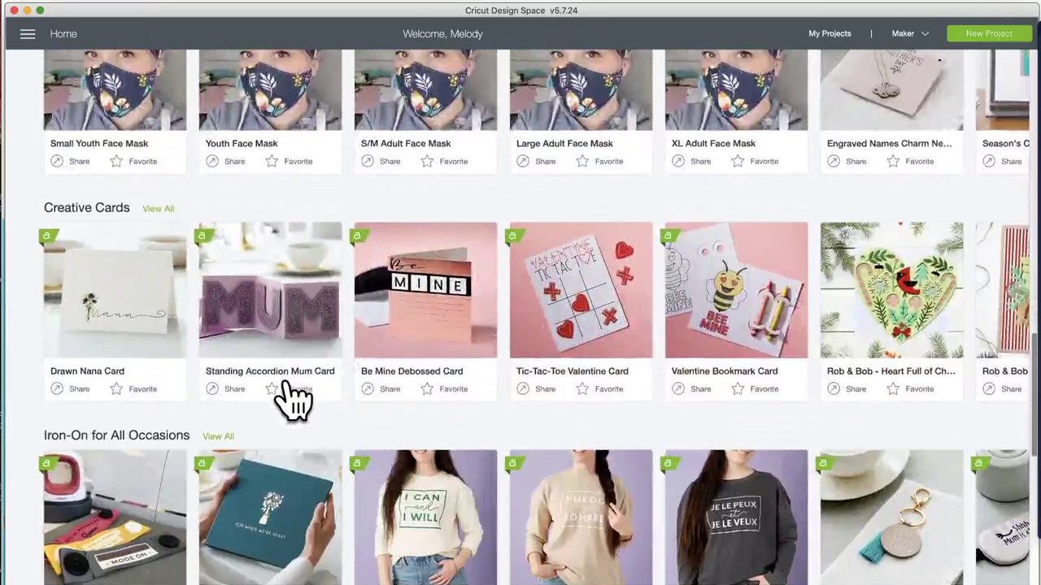
pyautogui.scroll(-10, 293, 398)
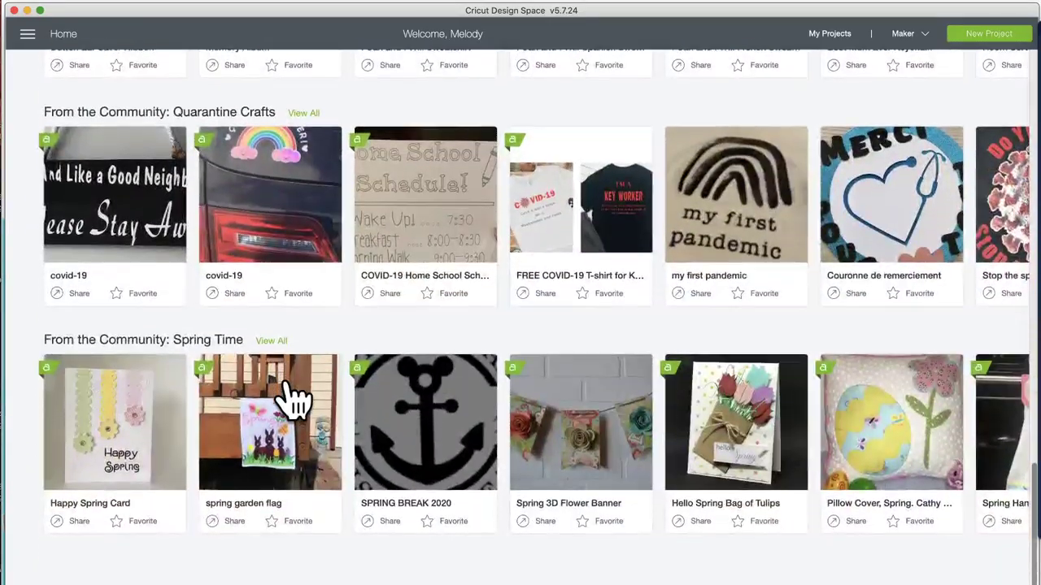
pyautogui.scroll(20, 293, 399)
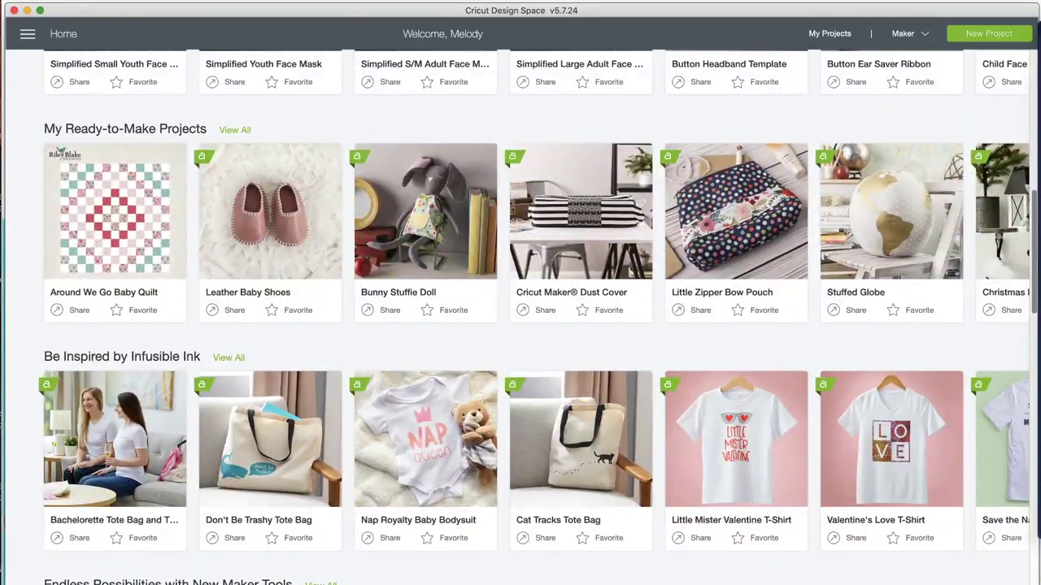
# Step: Browse forward and back through the projects in the Be Inspired by Infusible Ink row
pyautogui.click(1012, 471)
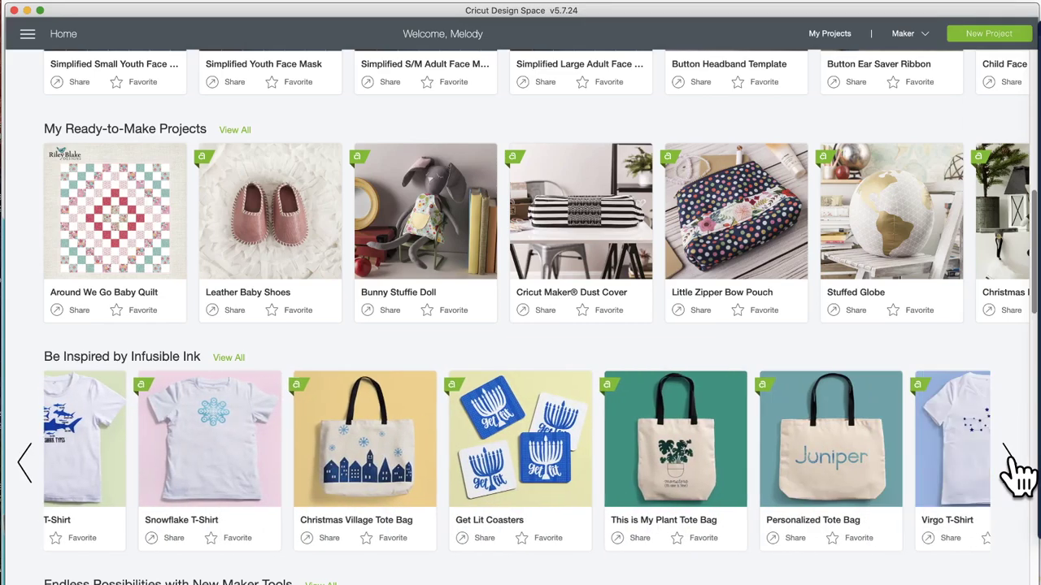
pyautogui.click(1014, 470)
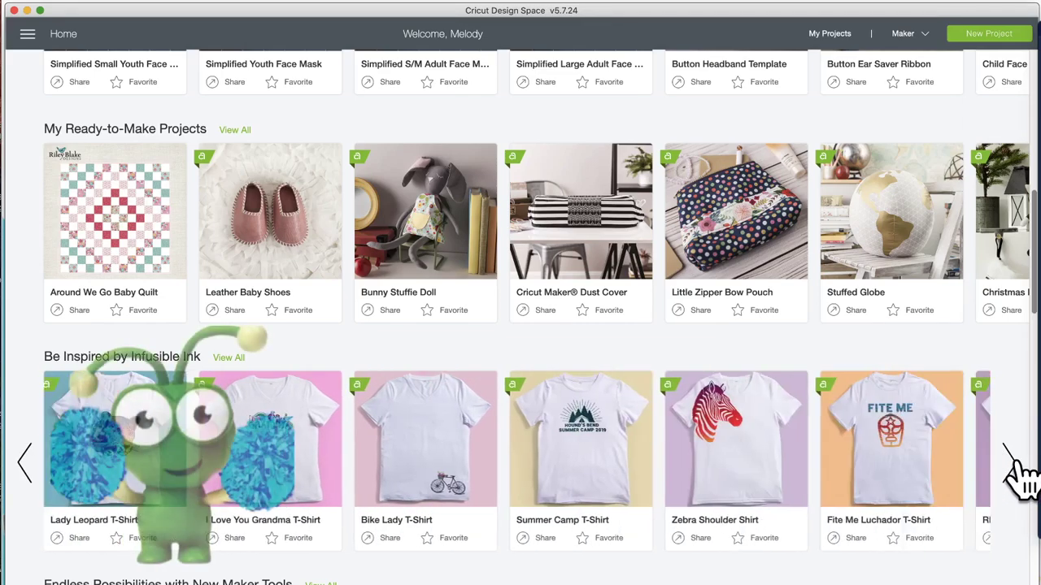
pyautogui.click(1015, 472)
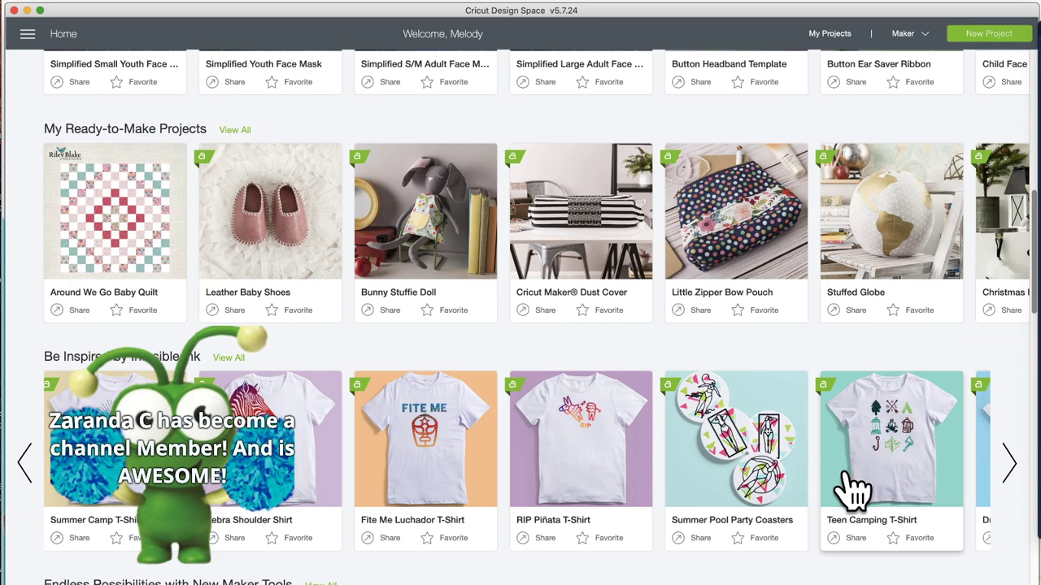
pyautogui.click(25, 464)
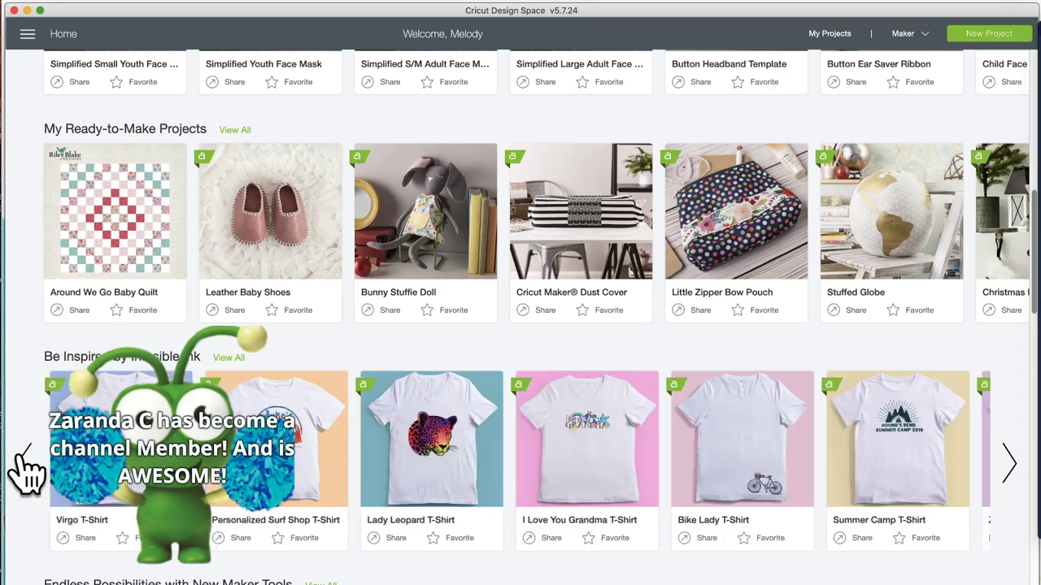
pyautogui.click(24, 464)
# Step: Show all Cricut Access projects and look through the full collection
pyautogui.scroll(5, 255, 407)
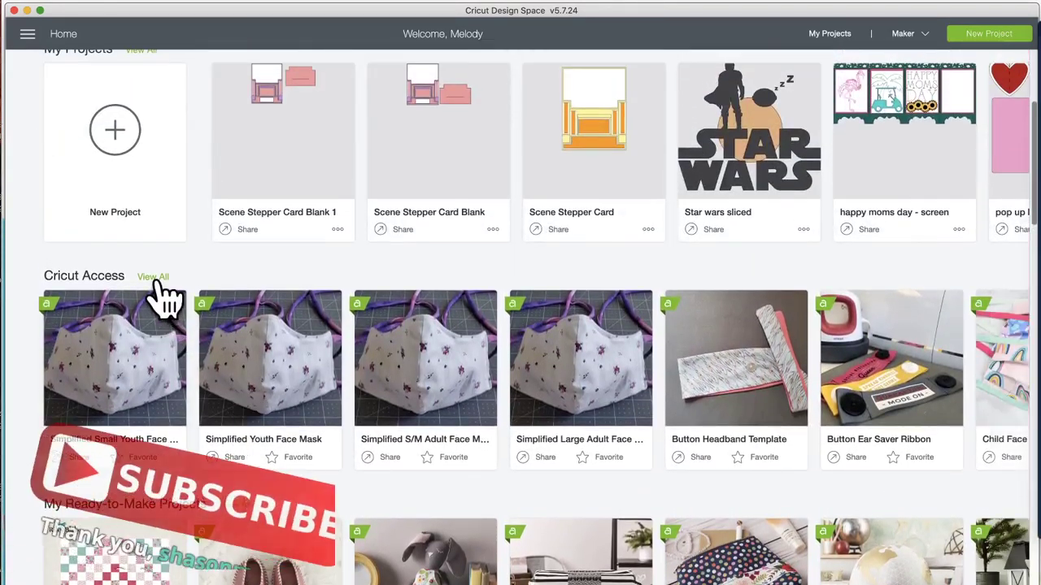
pyautogui.click(153, 277)
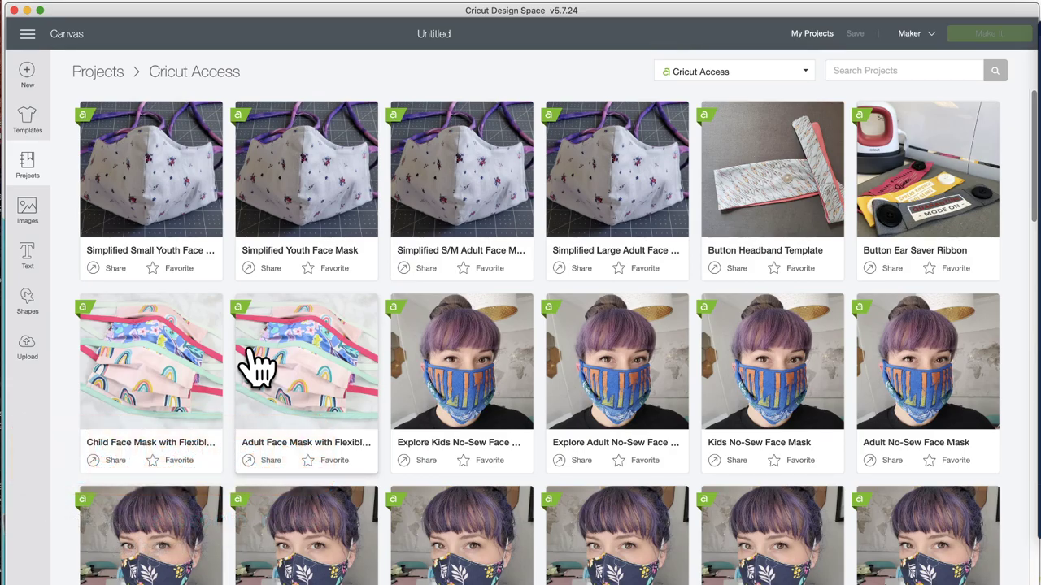
pyautogui.scroll(-10, 256, 366)
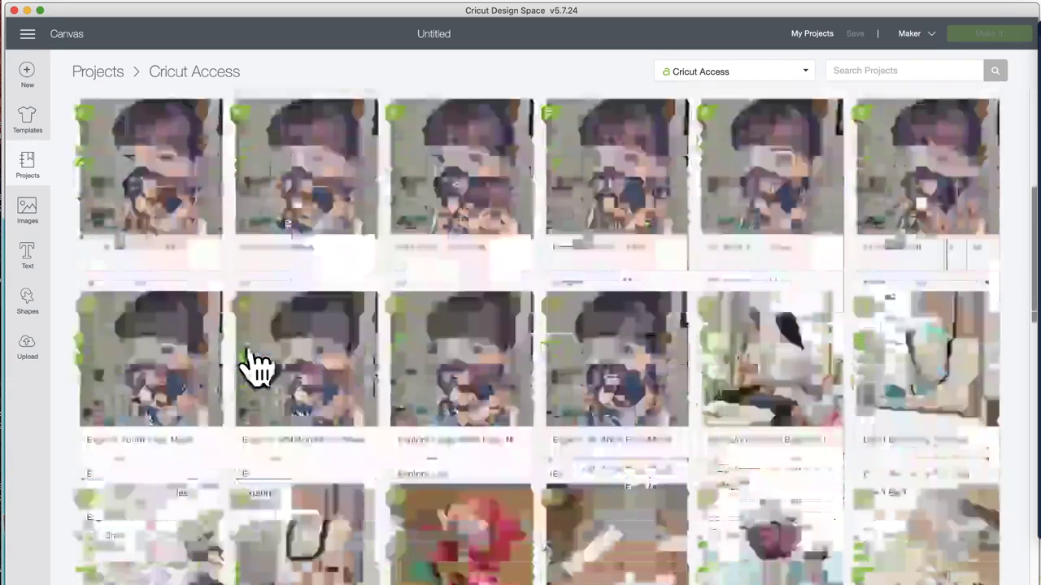
pyautogui.scroll(-15, 256, 366)
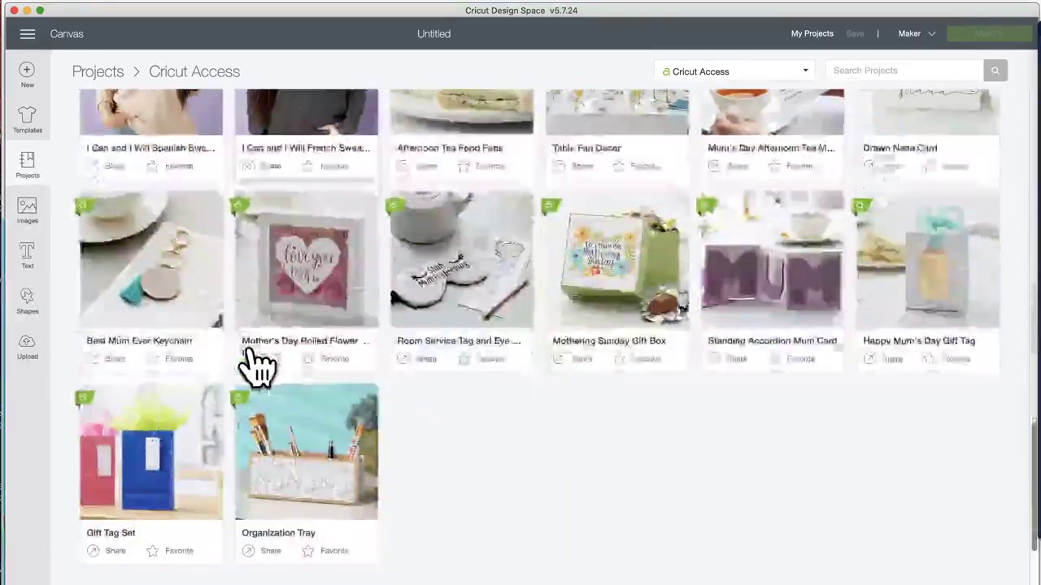
pyautogui.scroll(-8, 256, 365)
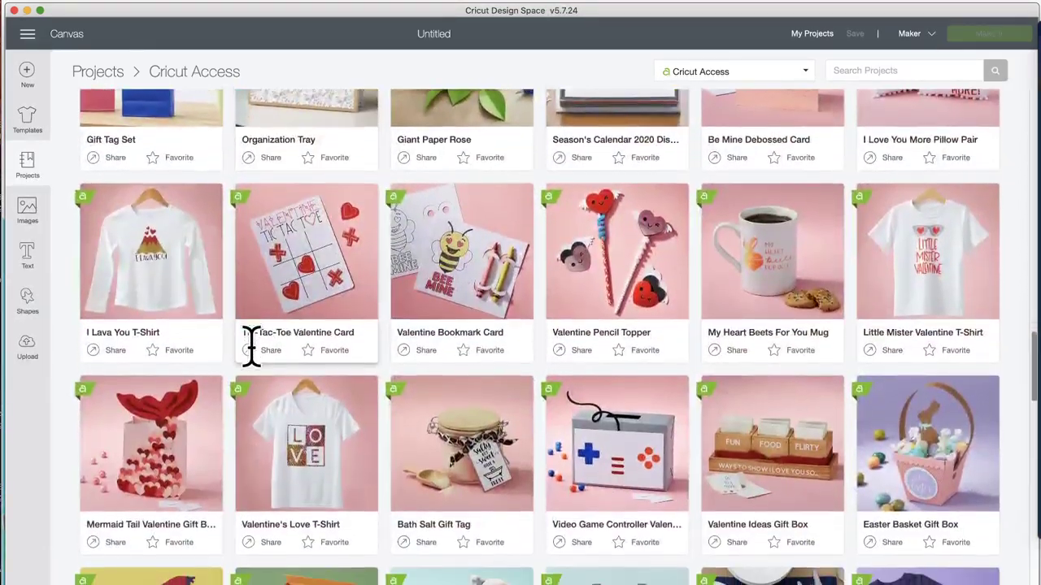
pyautogui.scroll(-4, 252, 346)
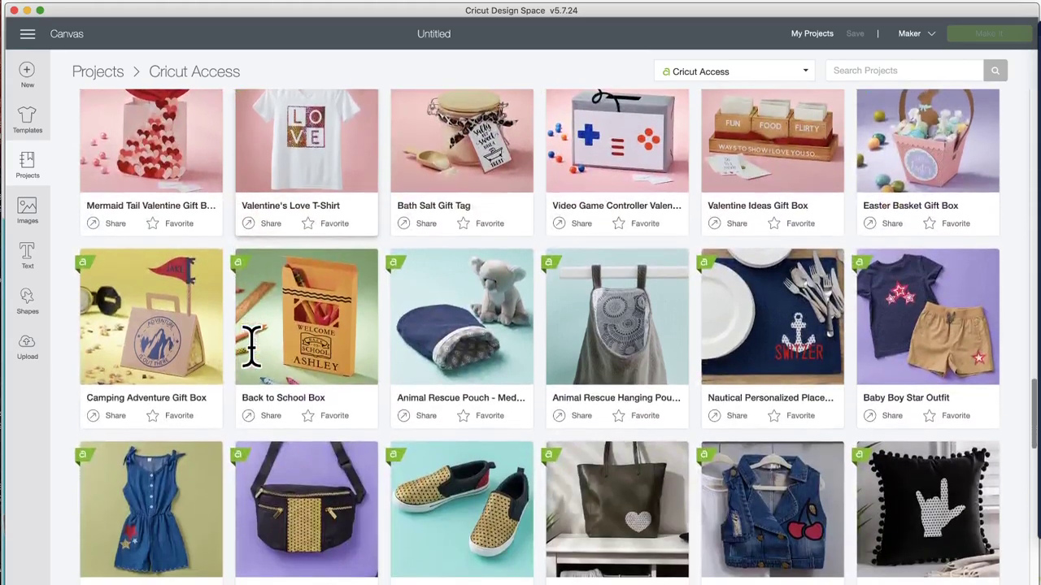
pyautogui.scroll(-5, 256, 366)
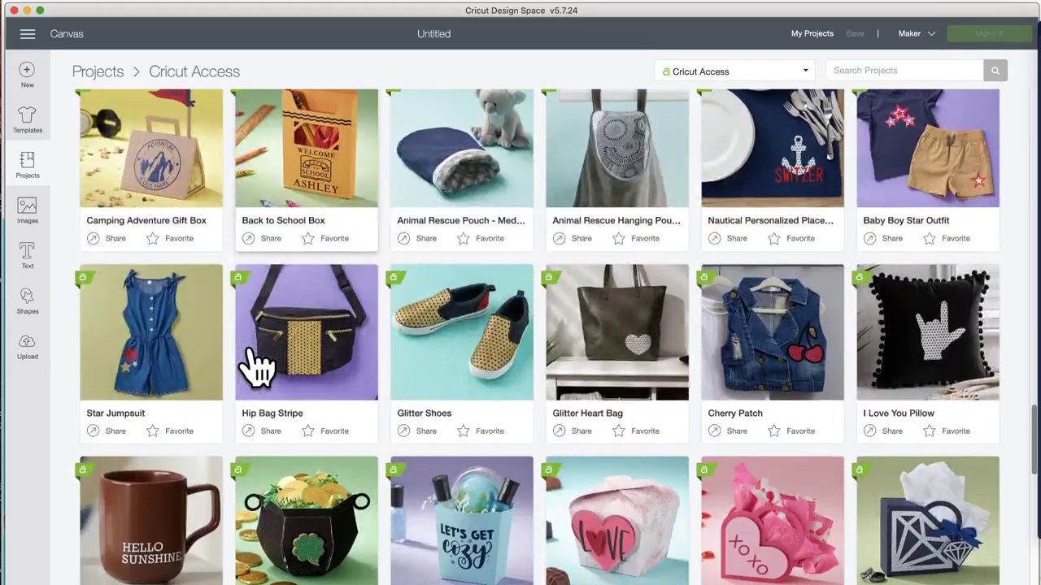
pyautogui.scroll(-4, 257, 366)
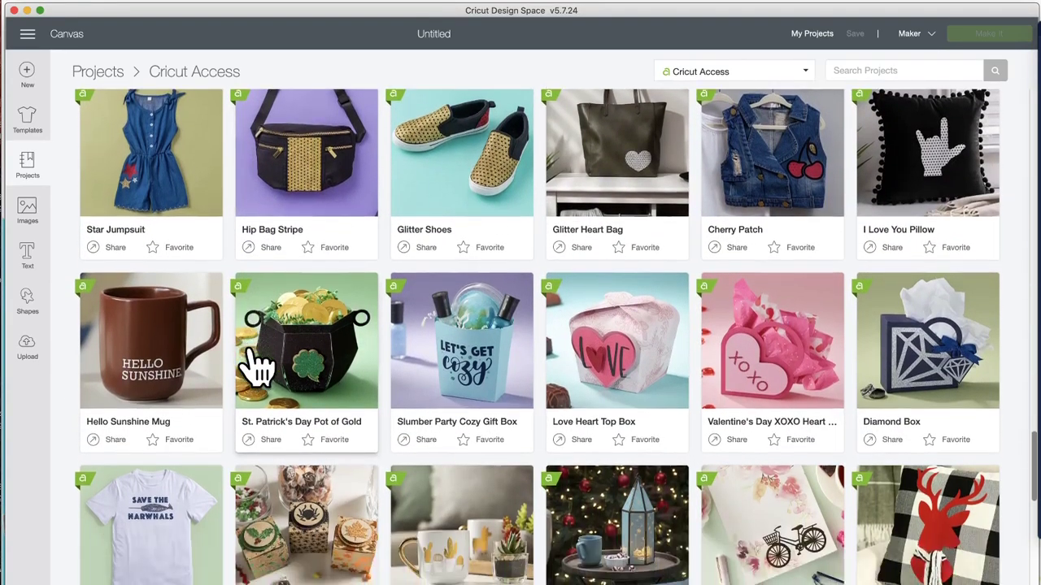
pyautogui.scroll(-3, 252, 348)
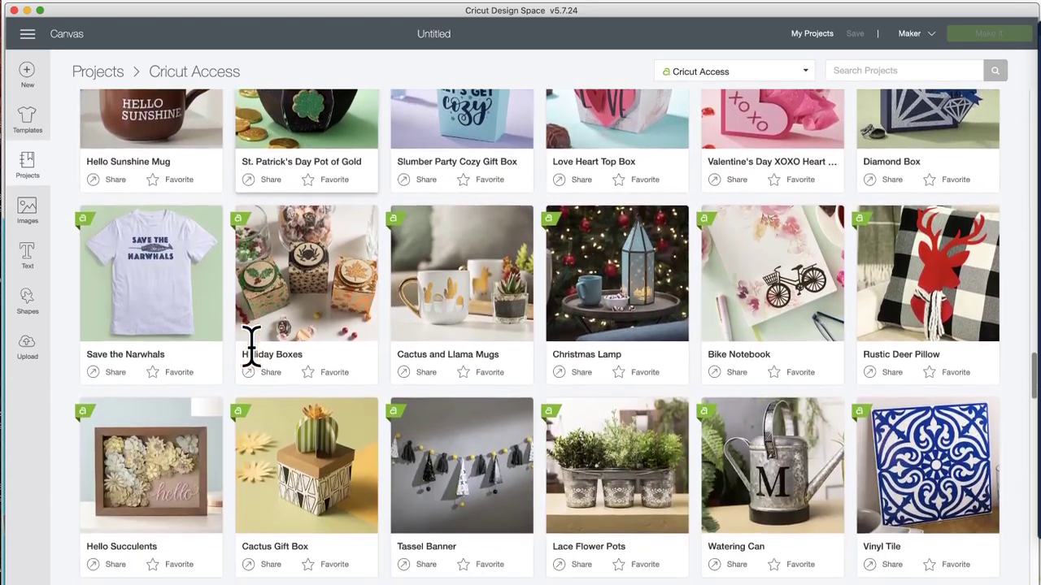
pyautogui.scroll(3, 259, 358)
pyautogui.scroll(-1, 263, 366)
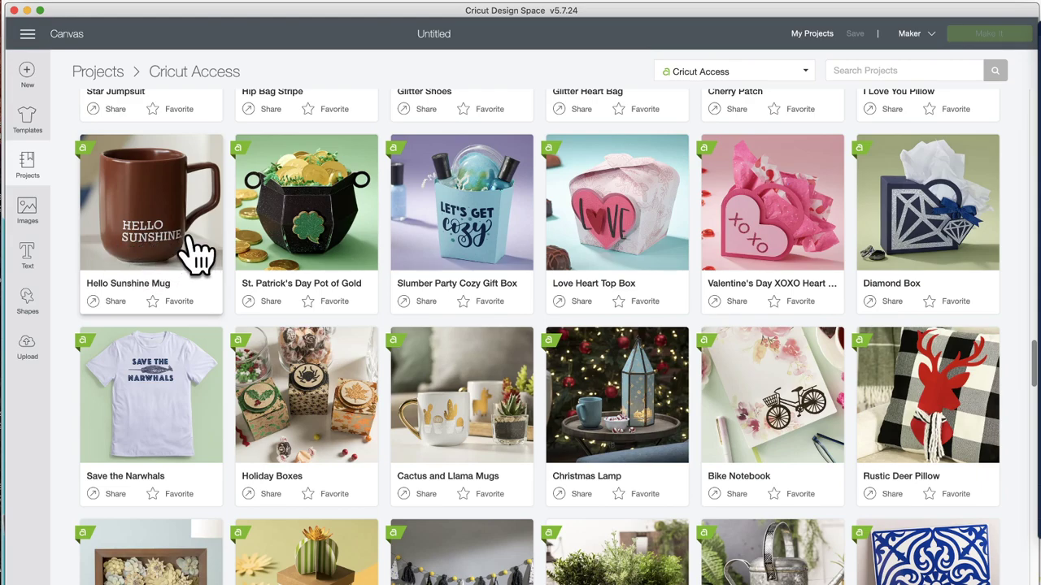
# Step: Open the Hello Sunshine Mug project and review its finished size, materials, instructions and fonts used
pyautogui.click(126, 252)
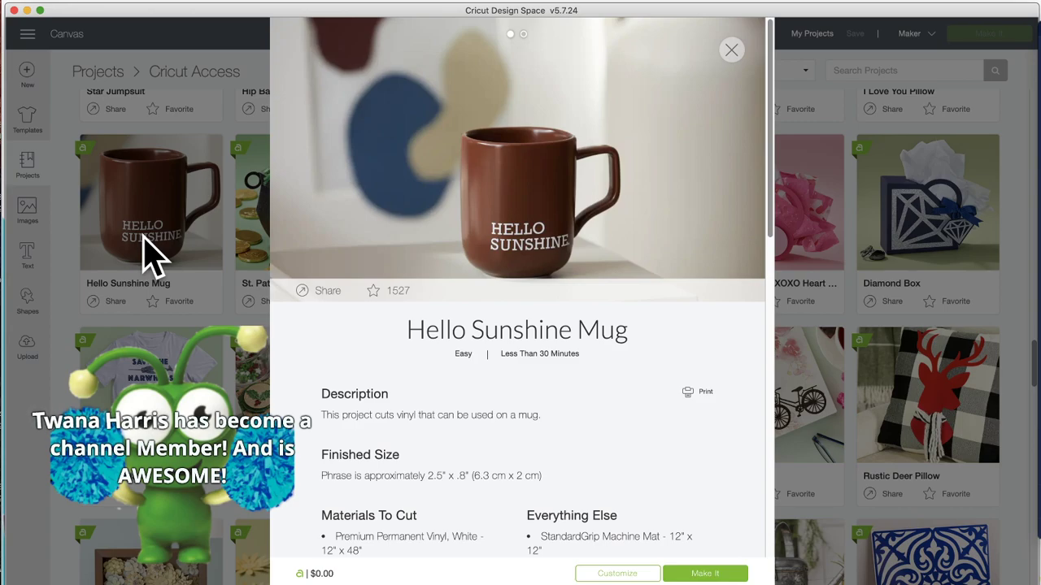
pyautogui.scroll(-2, 443, 370)
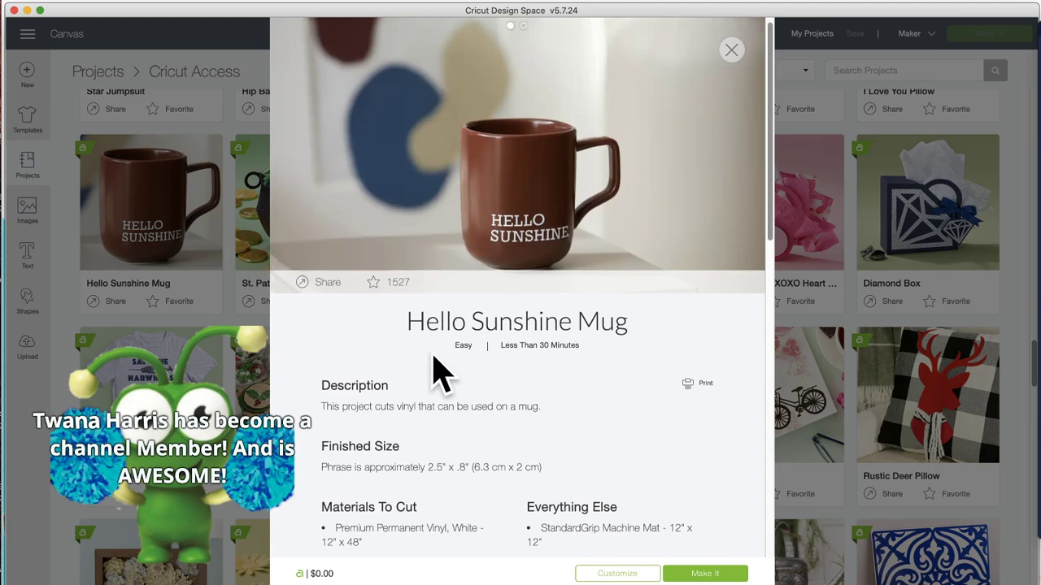
pyautogui.scroll(-5, 443, 375)
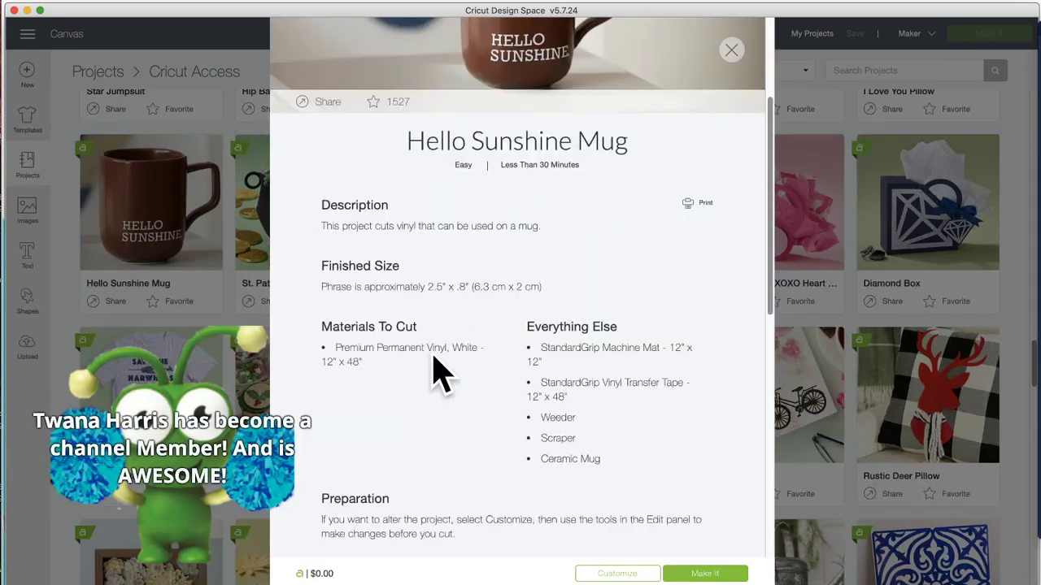
pyautogui.scroll(-3, 440, 374)
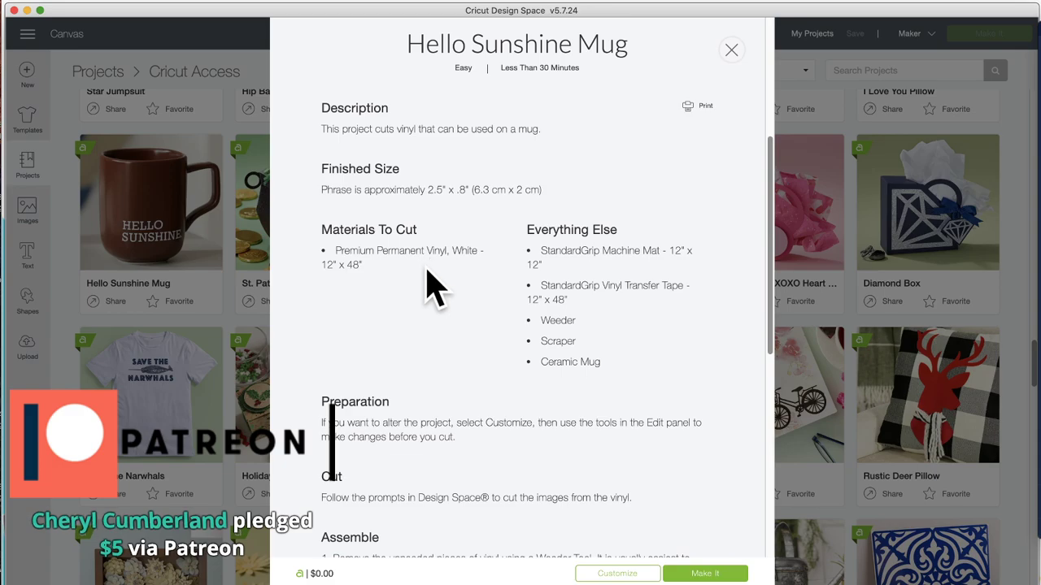
pyautogui.scroll(-2, 535, 240)
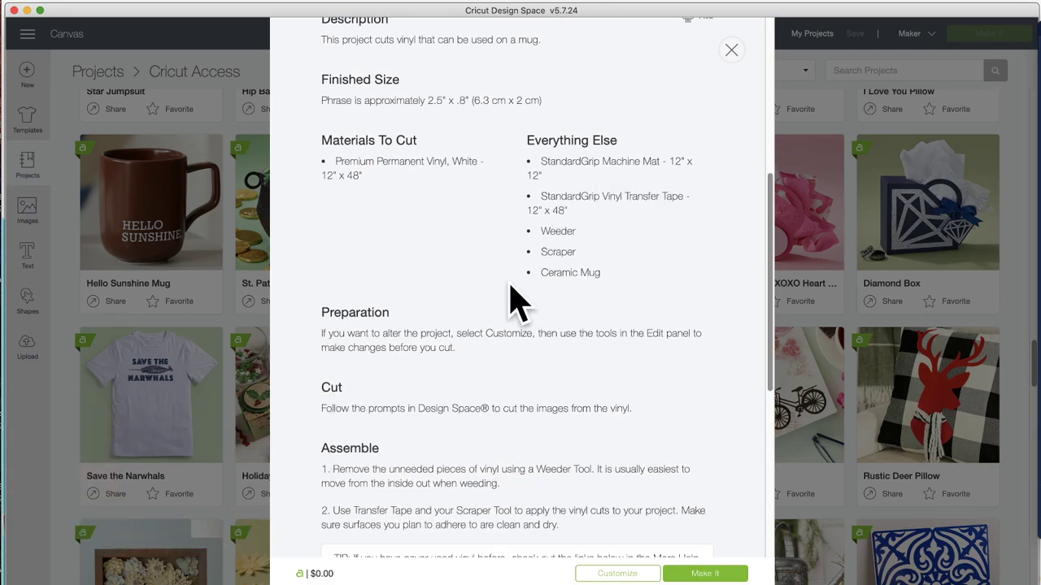
pyautogui.scroll(-1, 516, 302)
pyautogui.scroll(-5, 512, 301)
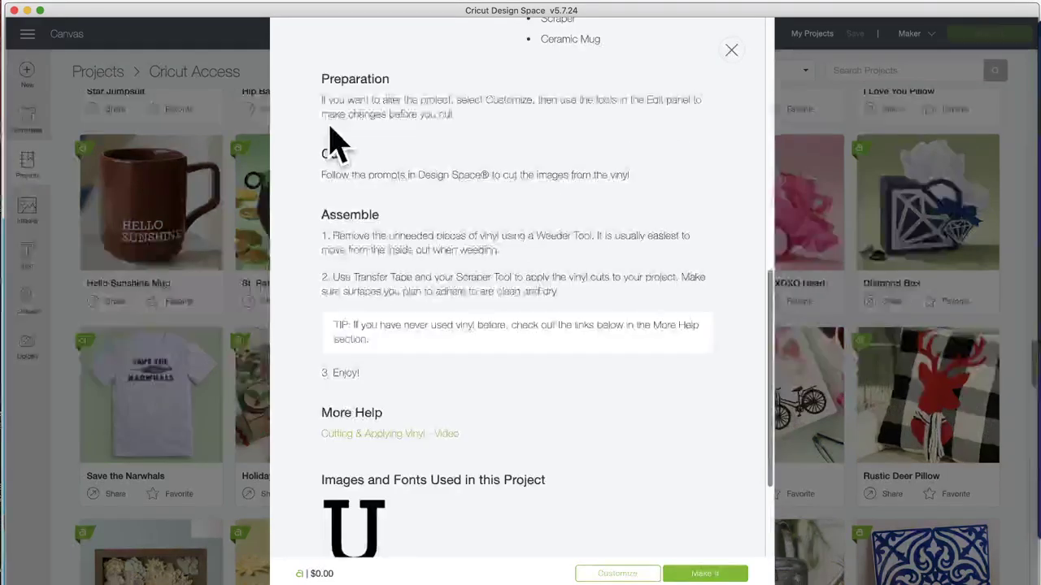
pyautogui.scroll(-4, 457, 365)
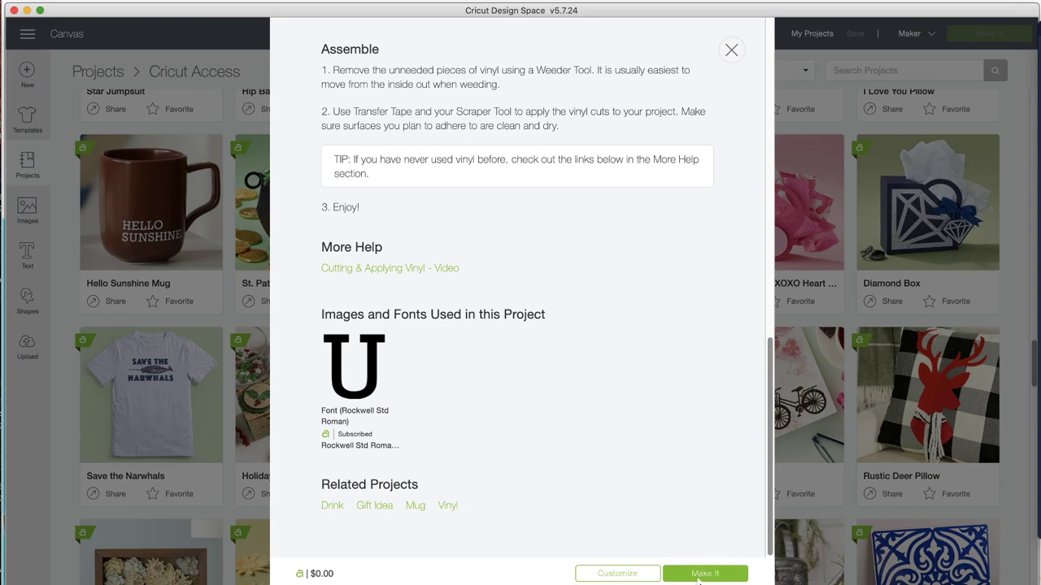
# Step: Open the Hello Sunshine Mug project for customizing, preview its cutting mat and return to the canvas
pyautogui.click(618, 575)
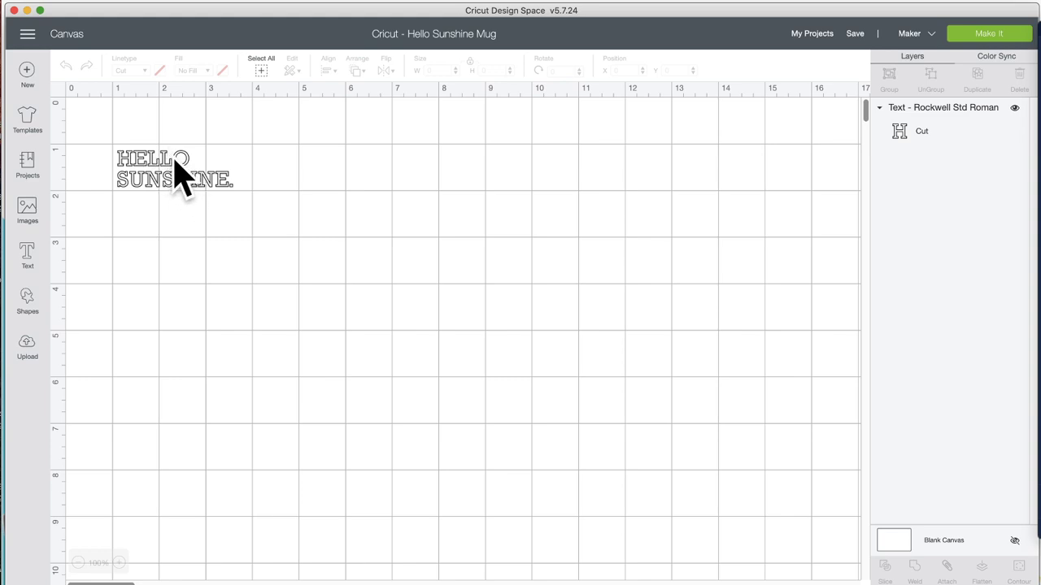
pyautogui.click(976, 33)
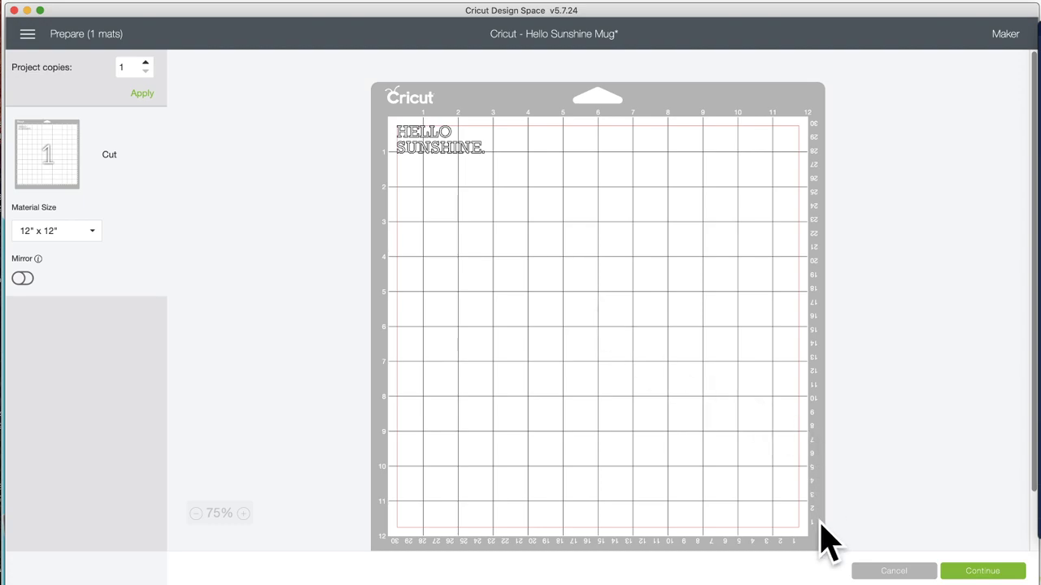
pyautogui.click(901, 573)
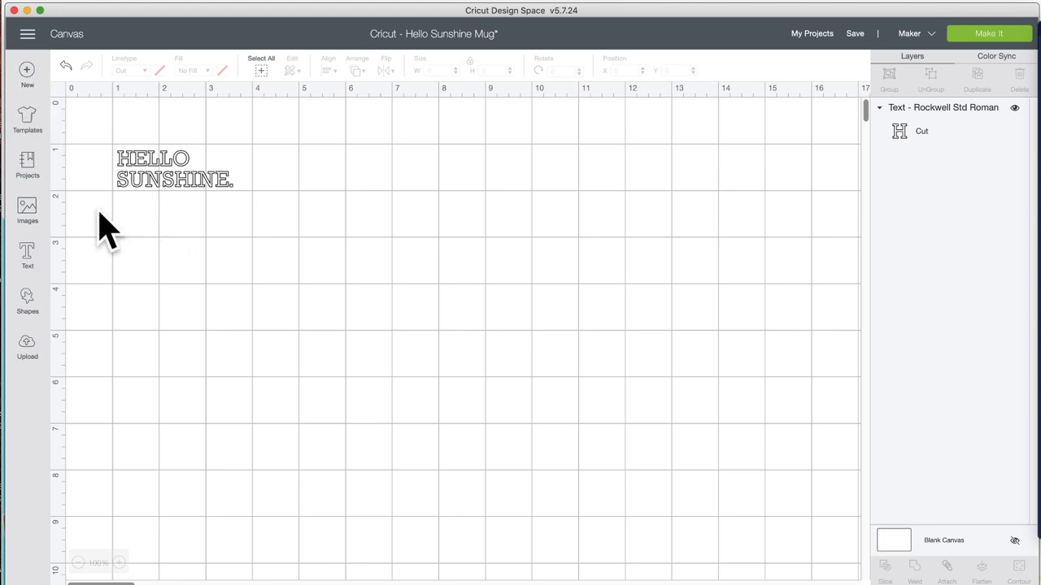
# Step: Search the Cricut image library for "camping"
pyautogui.click(29, 213)
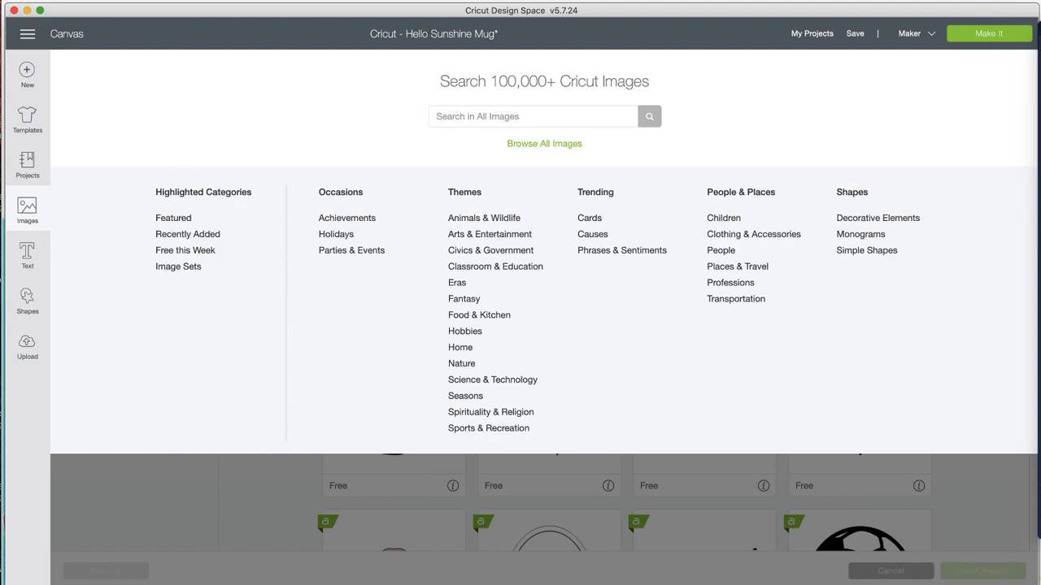
pyautogui.click(474, 114)
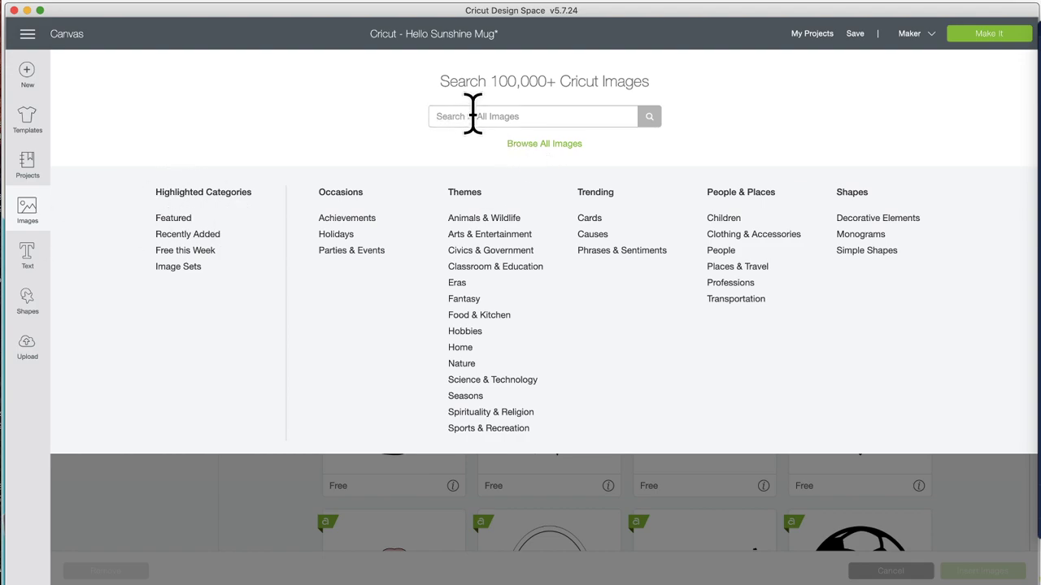
pyautogui.write('camp')
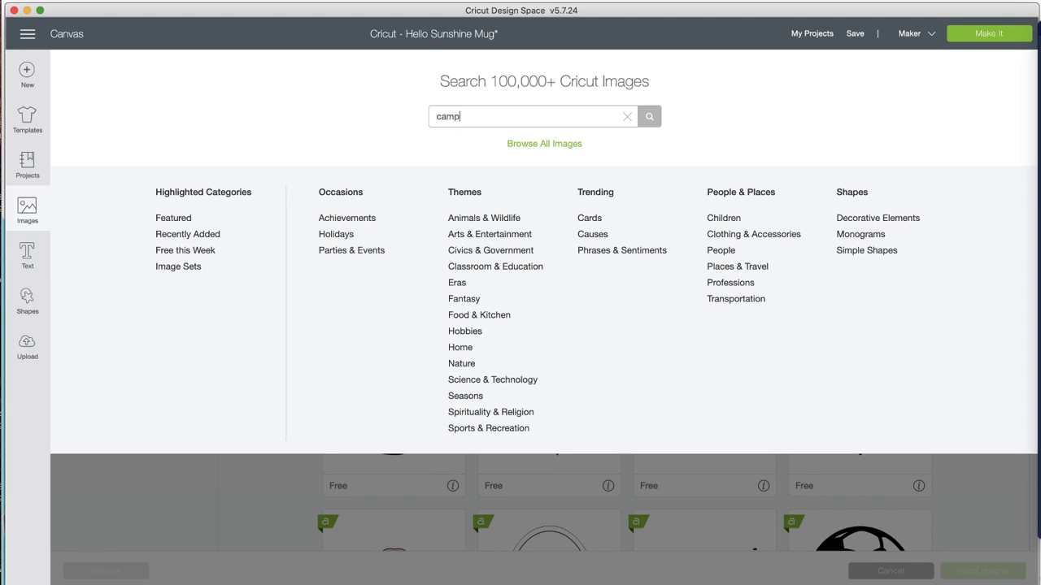
pyautogui.write('ing')
pyautogui.press('Return')
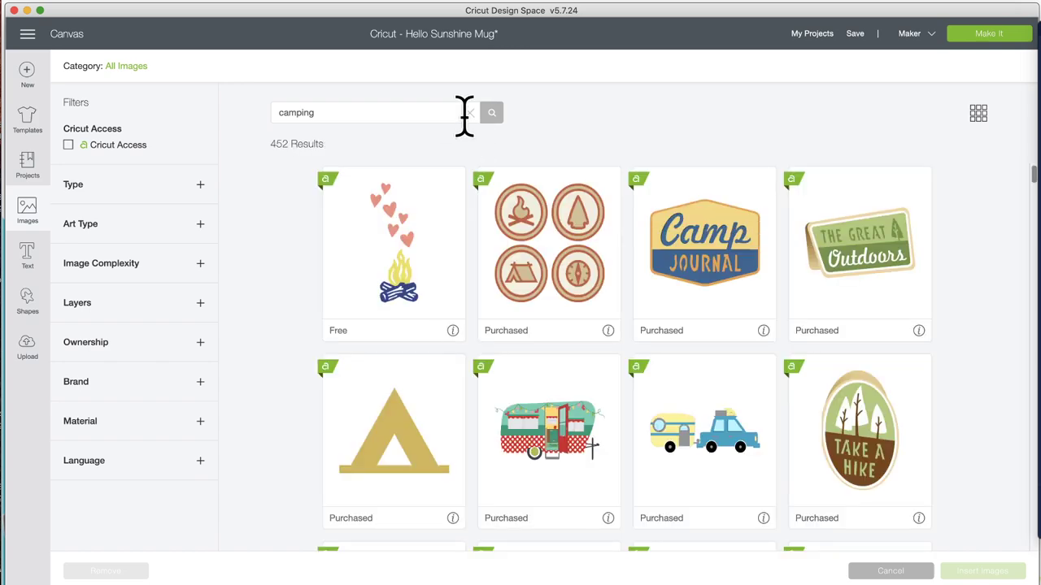
# Step: Look through the image results for "camping", covering both the purchased and subscribed designs
pyautogui.scroll(-3, 728, 379)
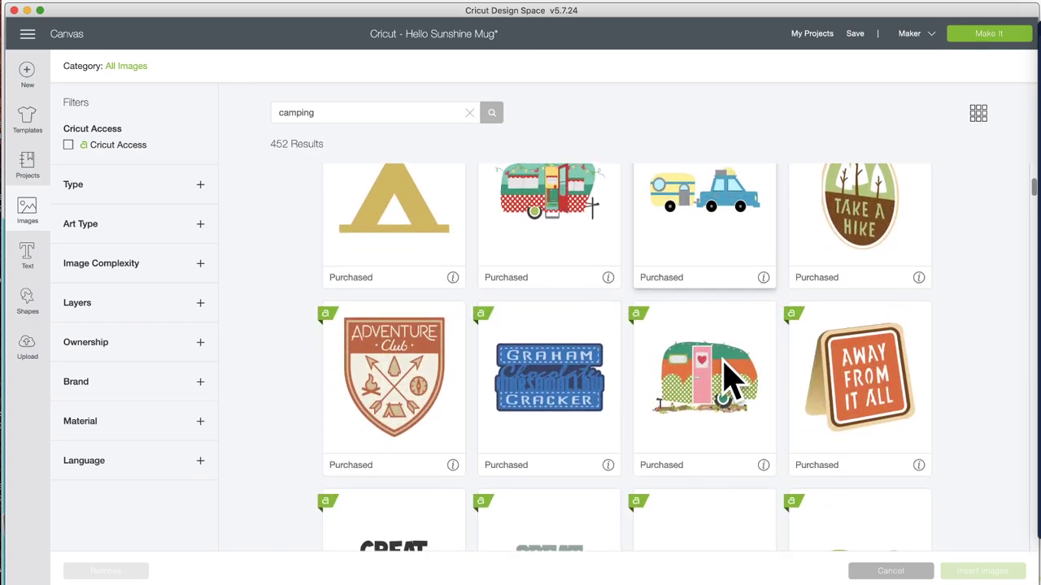
pyautogui.scroll(-10, 728, 379)
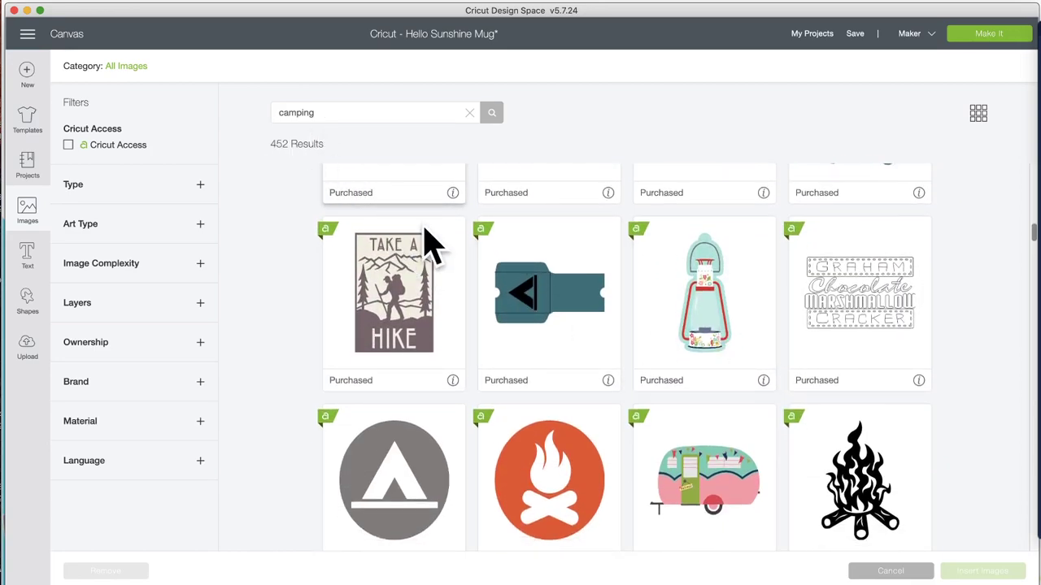
pyautogui.scroll(-6, 480, 287)
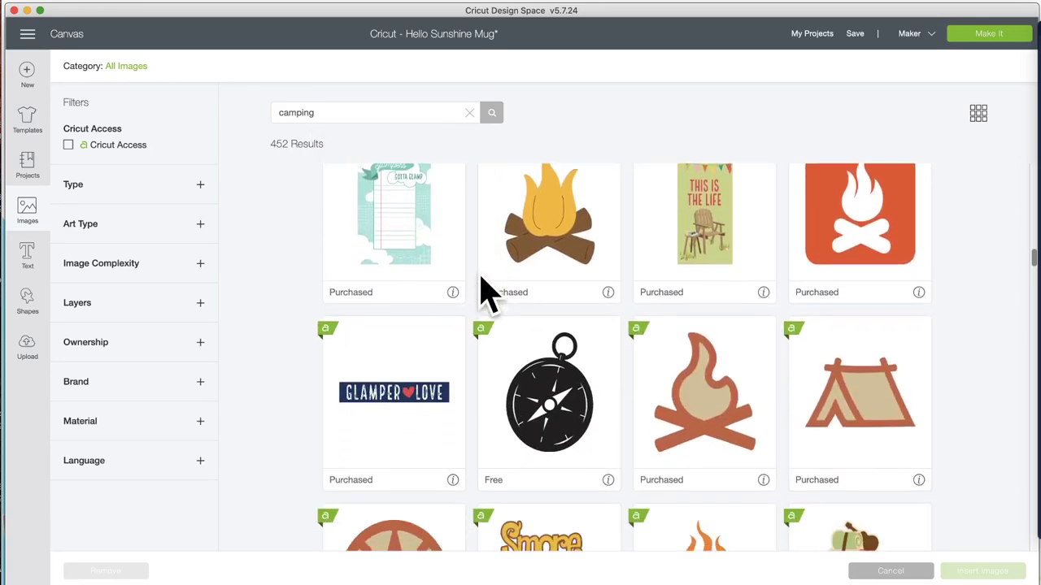
pyautogui.scroll(-5, 480, 288)
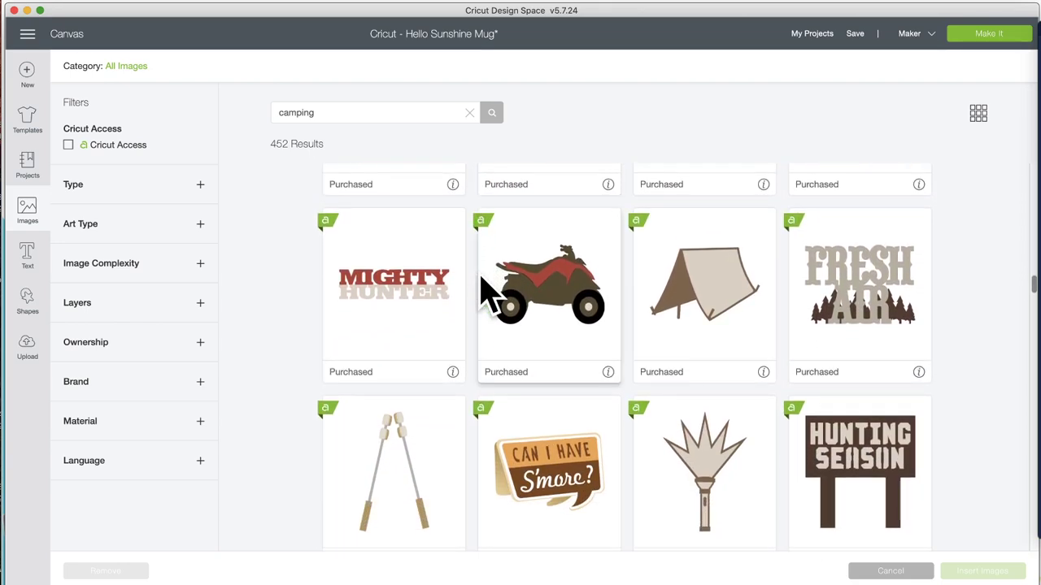
pyautogui.scroll(4, 481, 287)
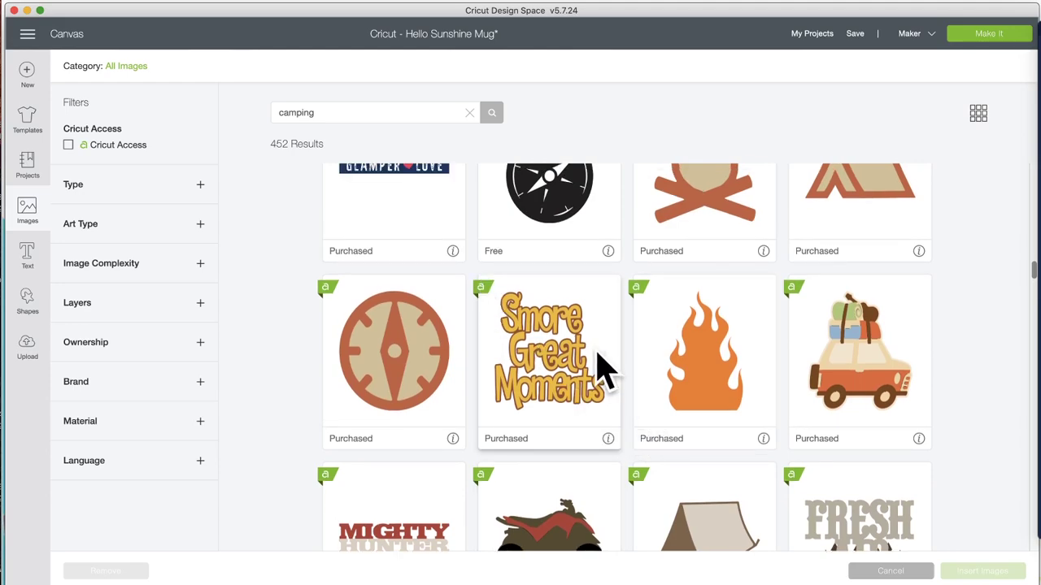
pyautogui.scroll(-2, 571, 407)
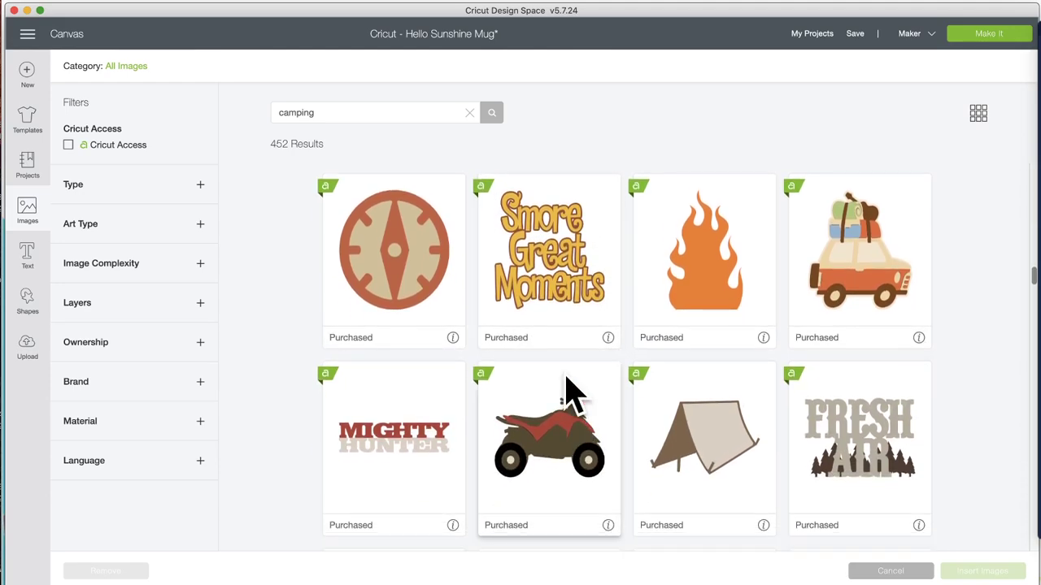
pyautogui.scroll(-12, 606, 329)
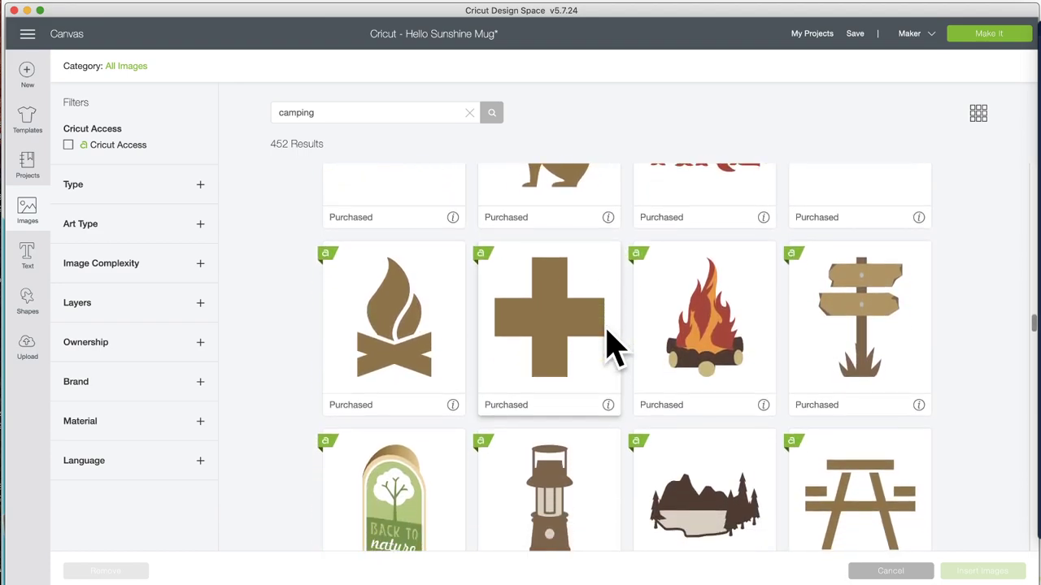
pyautogui.scroll(-2, 613, 348)
pyautogui.scroll(-1, 614, 348)
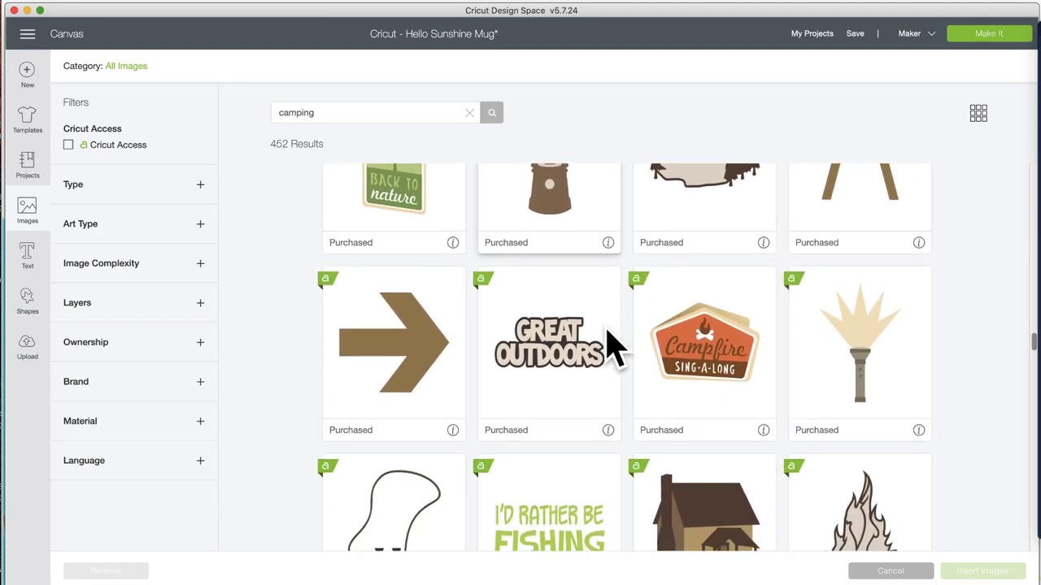
pyautogui.scroll(-6, 613, 348)
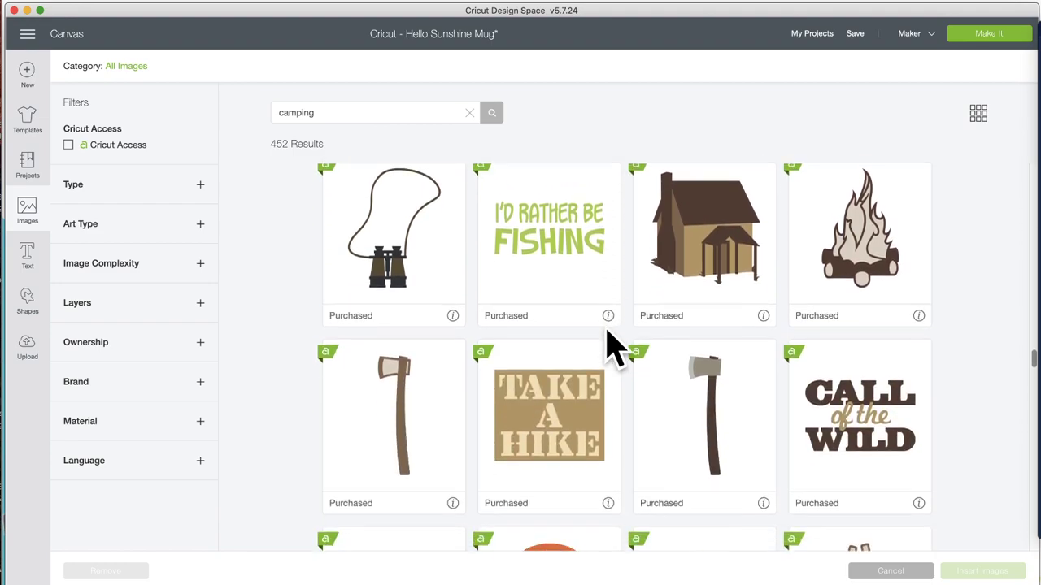
pyautogui.scroll(-1, 613, 348)
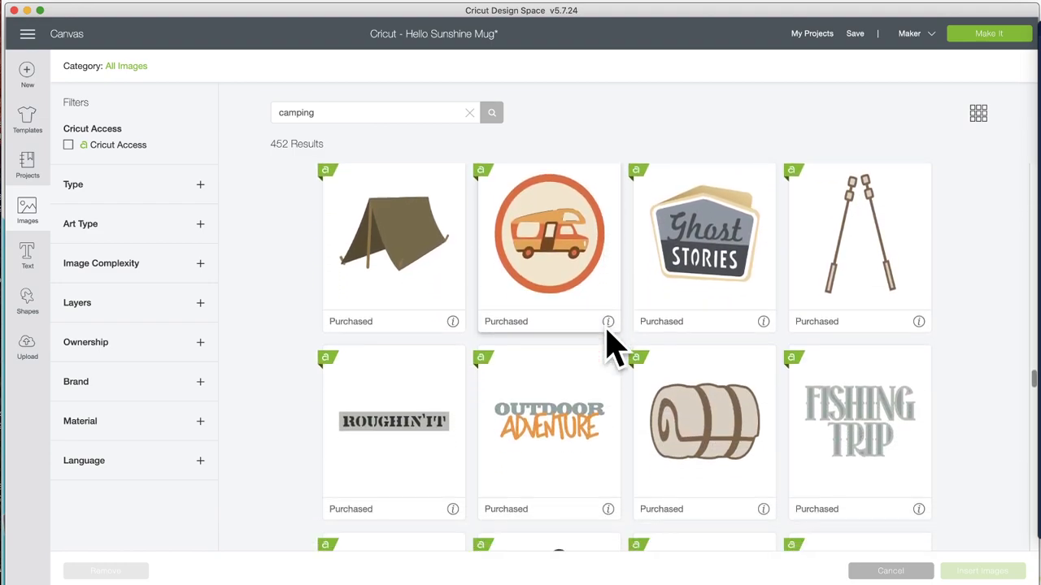
pyautogui.scroll(-2, 613, 348)
pyautogui.scroll(-7, 613, 348)
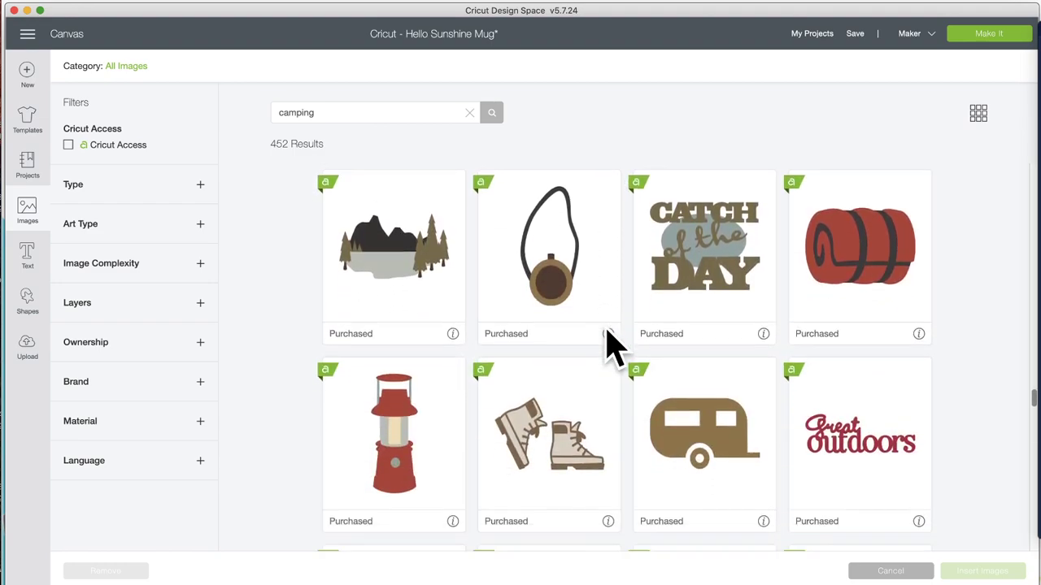
pyautogui.scroll(-1, 614, 348)
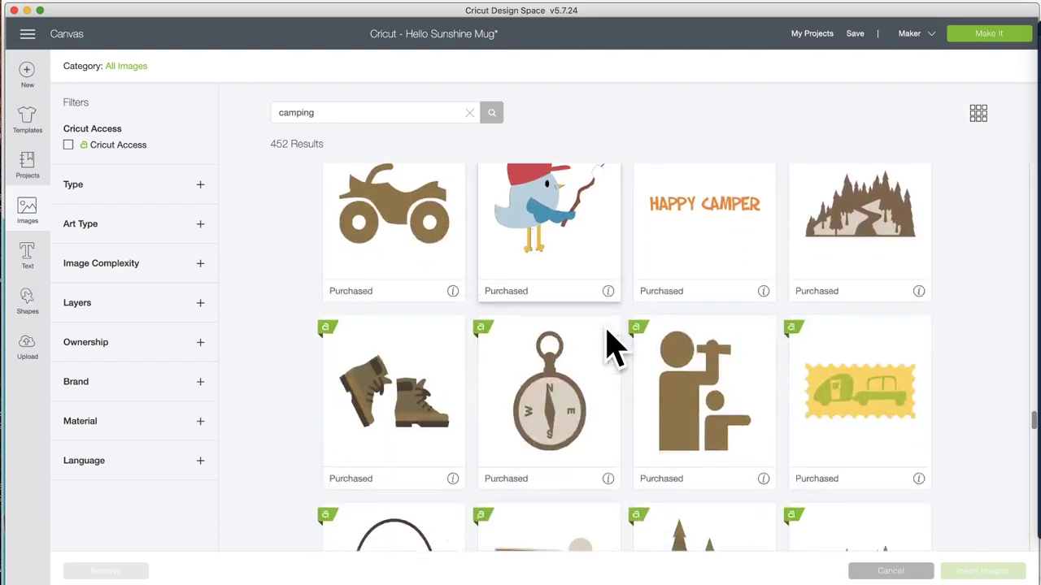
pyautogui.scroll(-6, 613, 348)
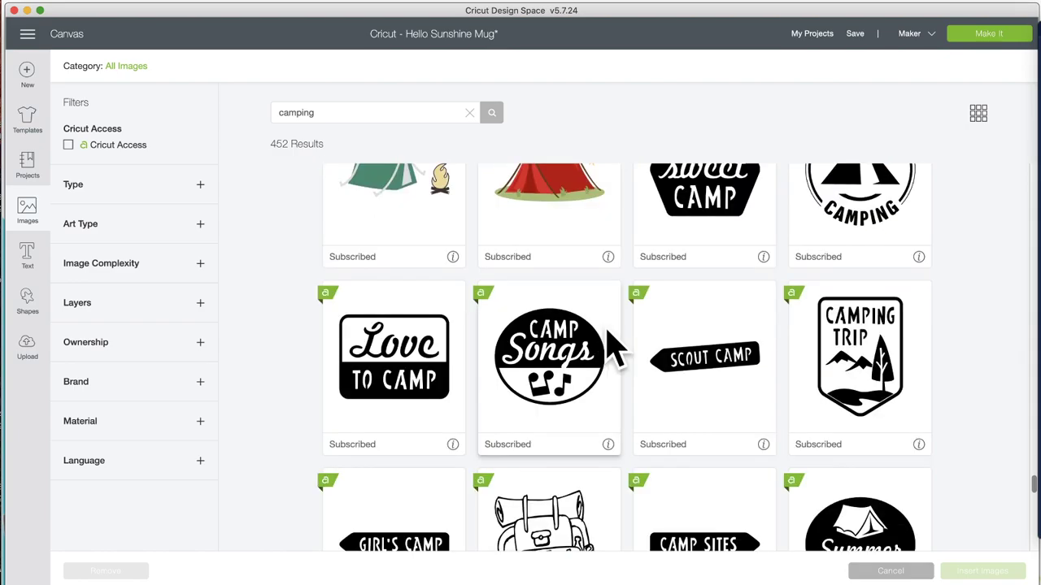
pyautogui.scroll(-3, 616, 349)
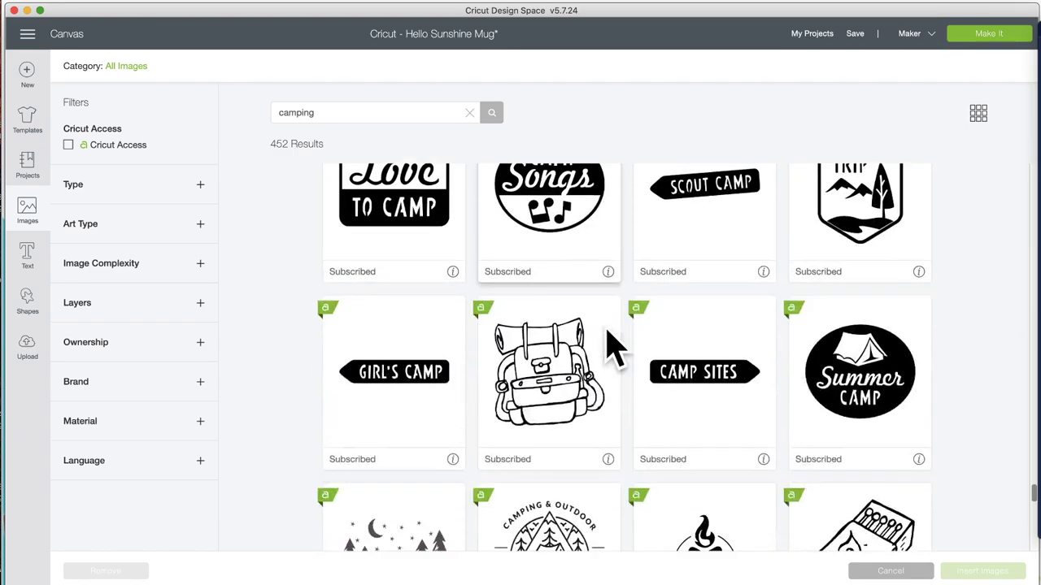
pyautogui.scroll(3, 615, 349)
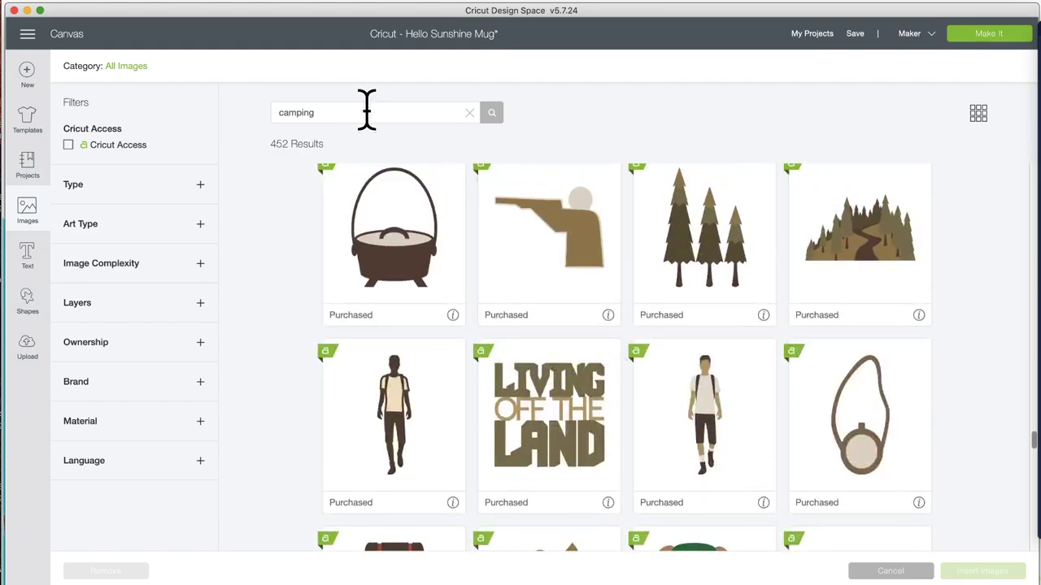
# Step: Shorten the image search to "camp" and look through the matching images
pyautogui.click(336, 110)
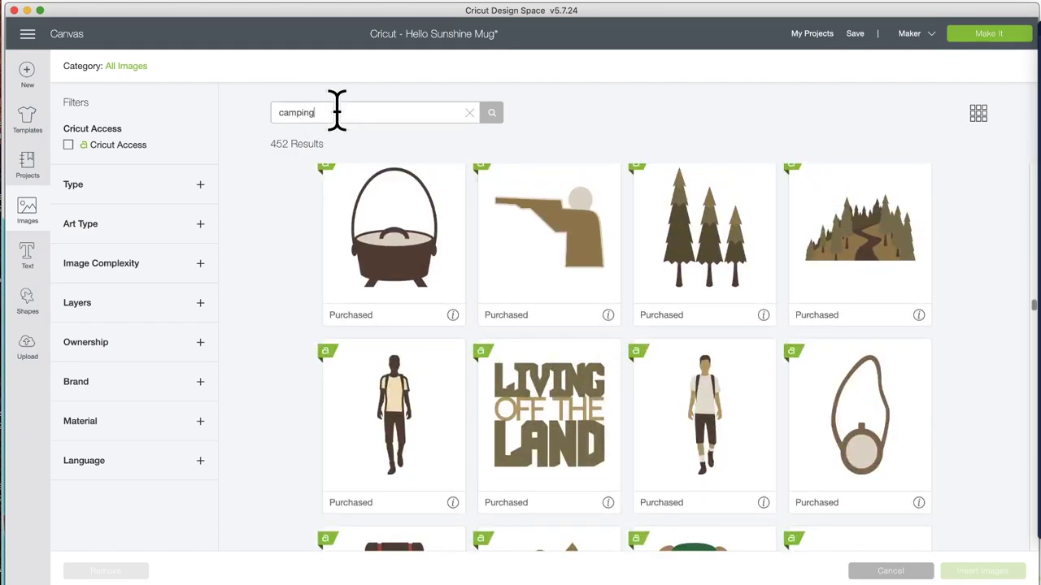
pyautogui.press('BackSpace')
pyautogui.press('BackSpace')
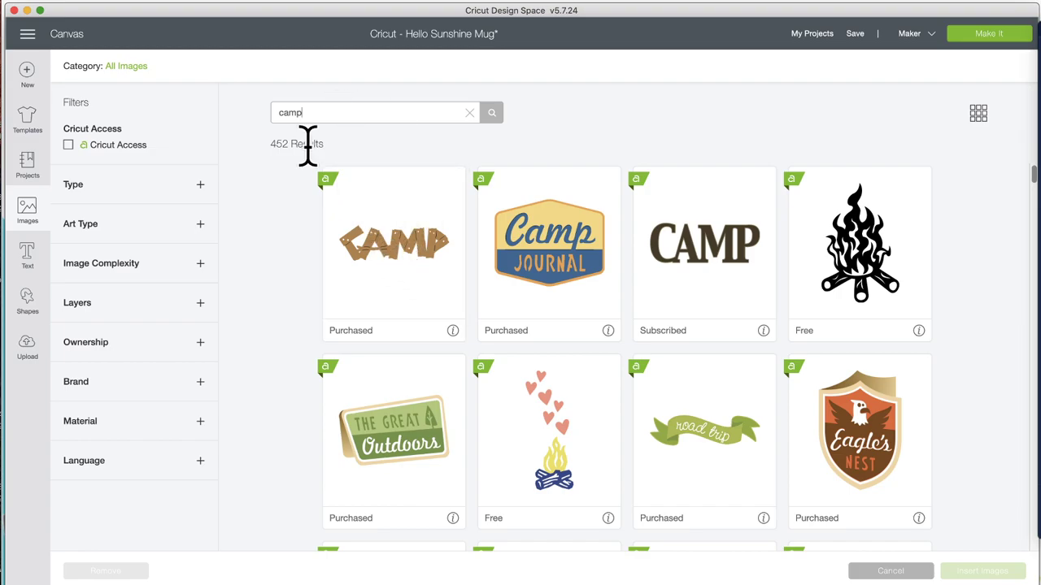
pyautogui.scroll(-5, 478, 338)
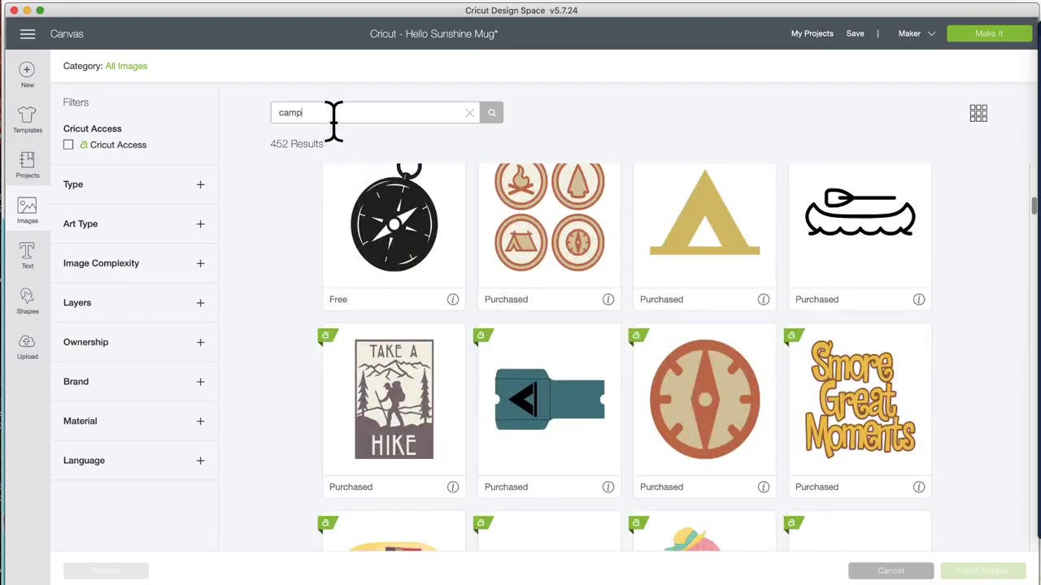
# Step: Search the image library for "camps" and look over the first rows of matches
pyautogui.press('Return')
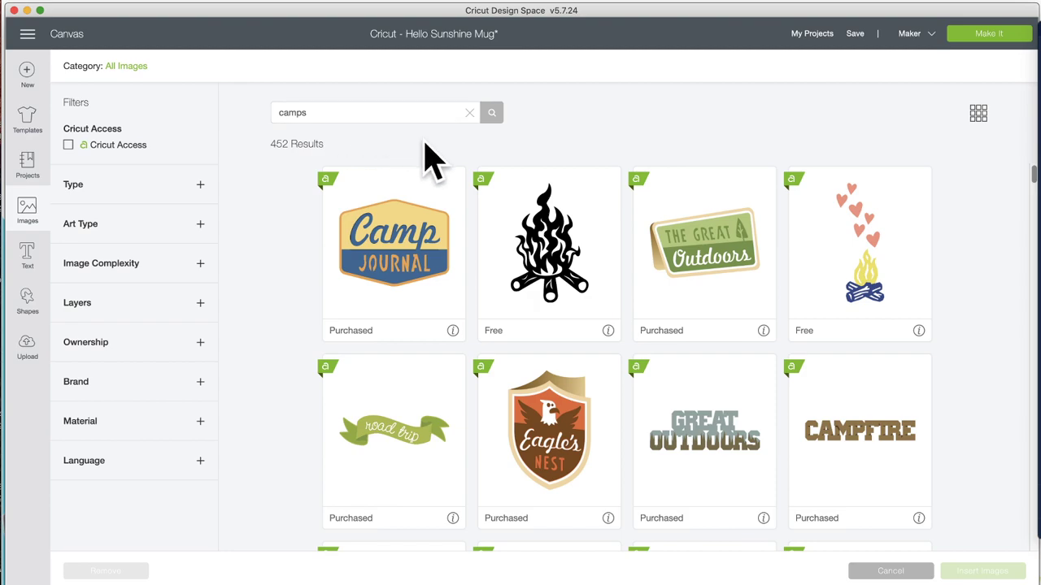
pyautogui.scroll(-5, 415, 209)
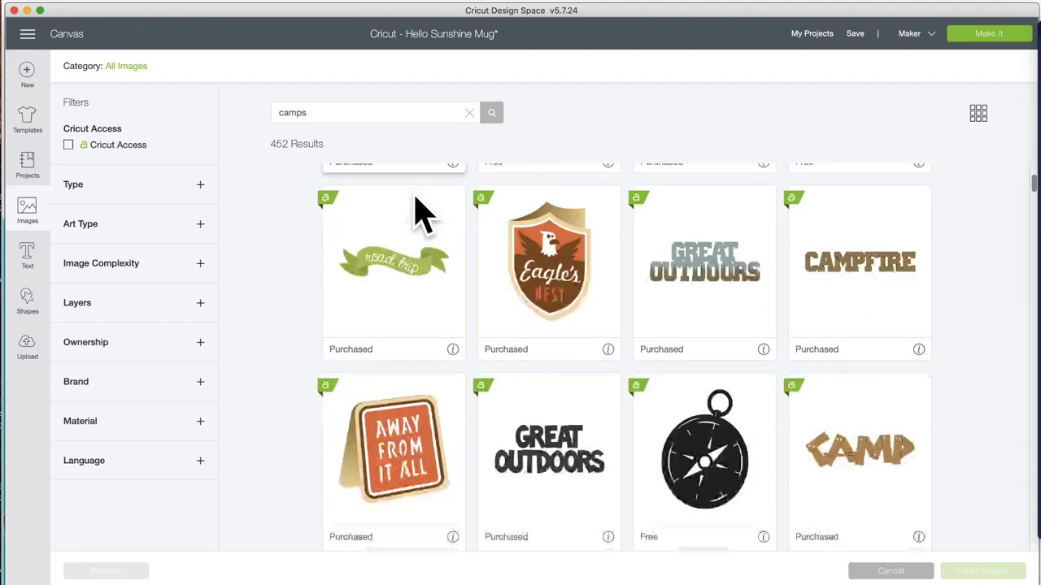
pyautogui.scroll(5, 418, 209)
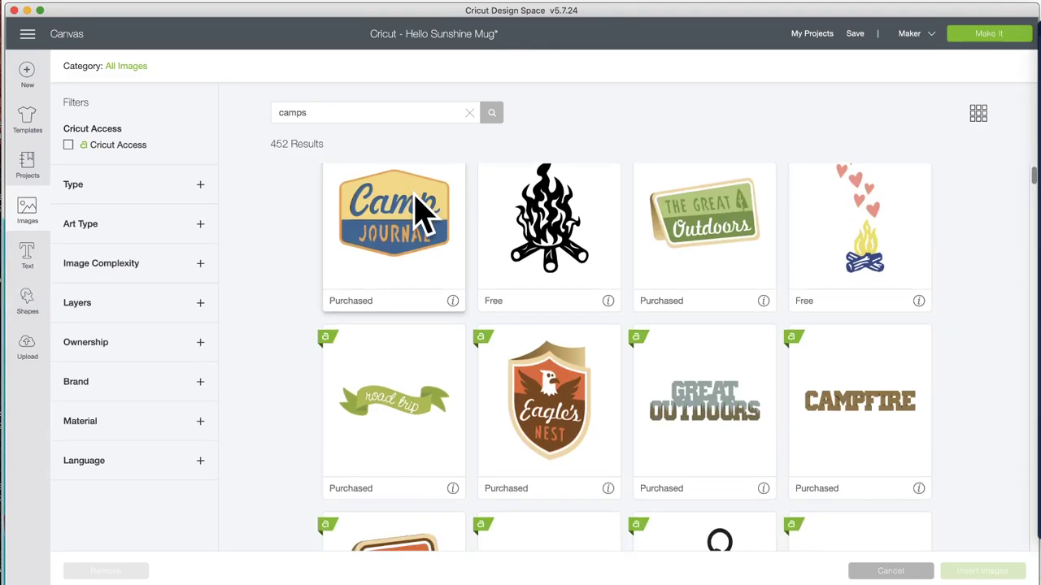
pyautogui.scroll(-3, 417, 298)
pyautogui.scroll(3, 416, 298)
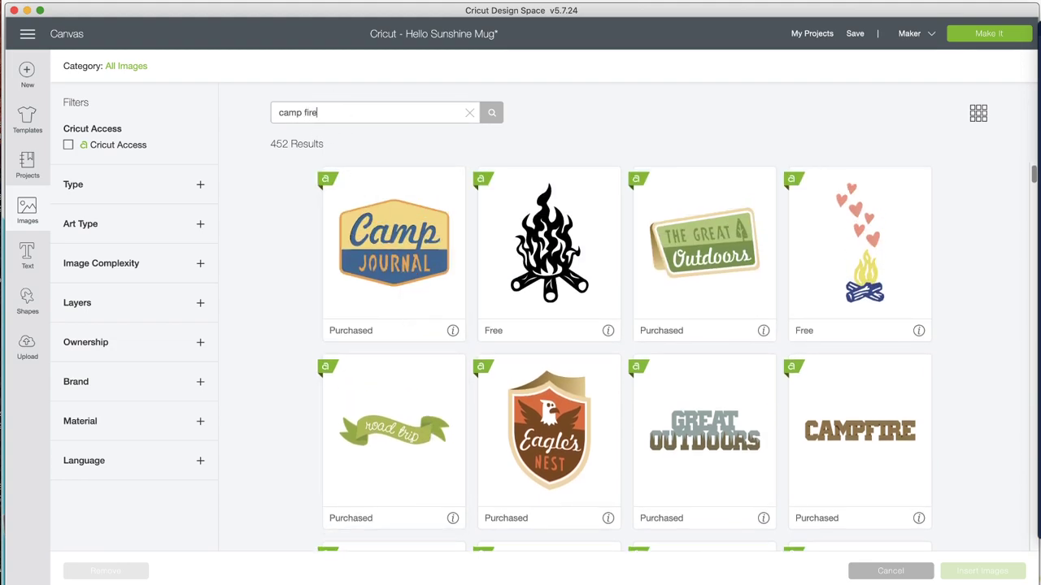
# Step: Search the image library for "camp fire" and browse the matching designs
pyautogui.press('Return')
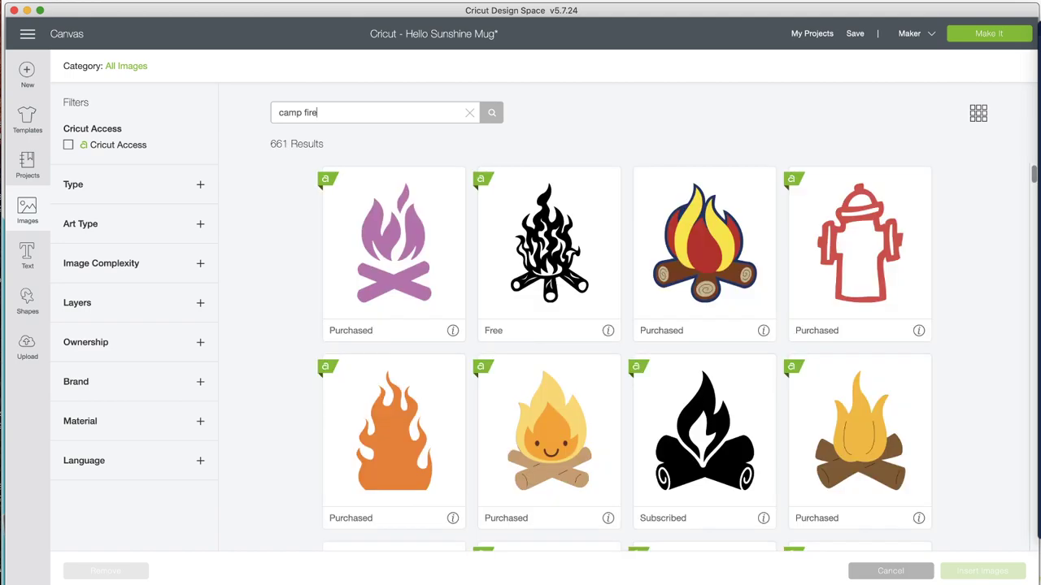
pyautogui.scroll(-5, 558, 477)
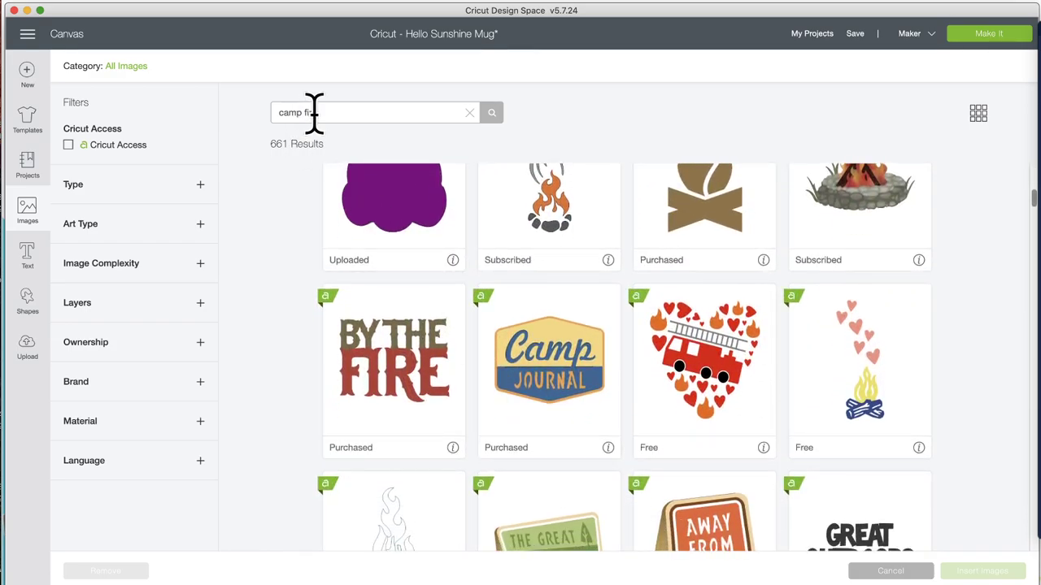
pyautogui.scroll(-5, 399, 448)
pyautogui.scroll(6, 403, 449)
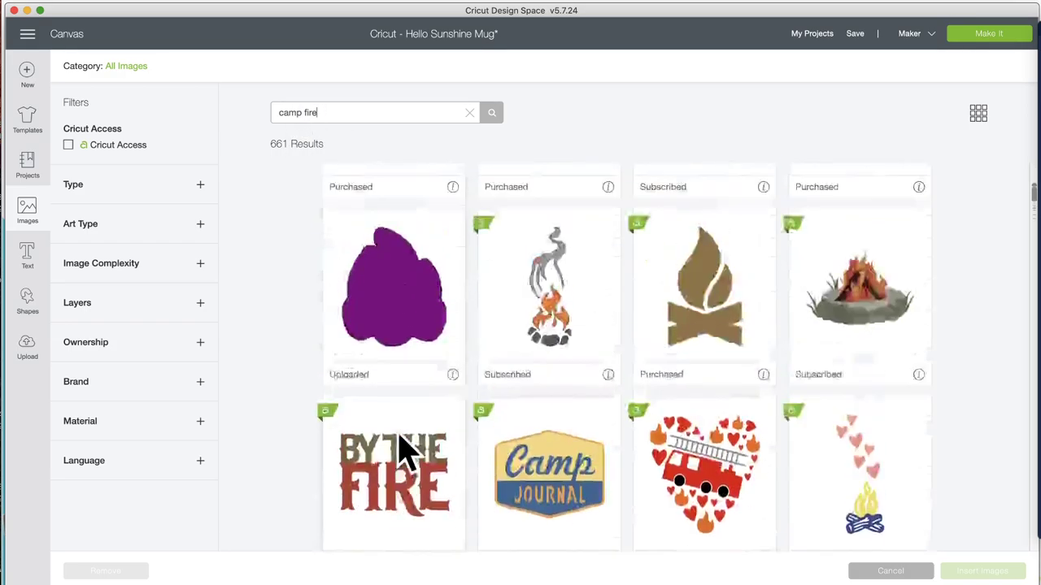
pyautogui.scroll(-1, 533, 508)
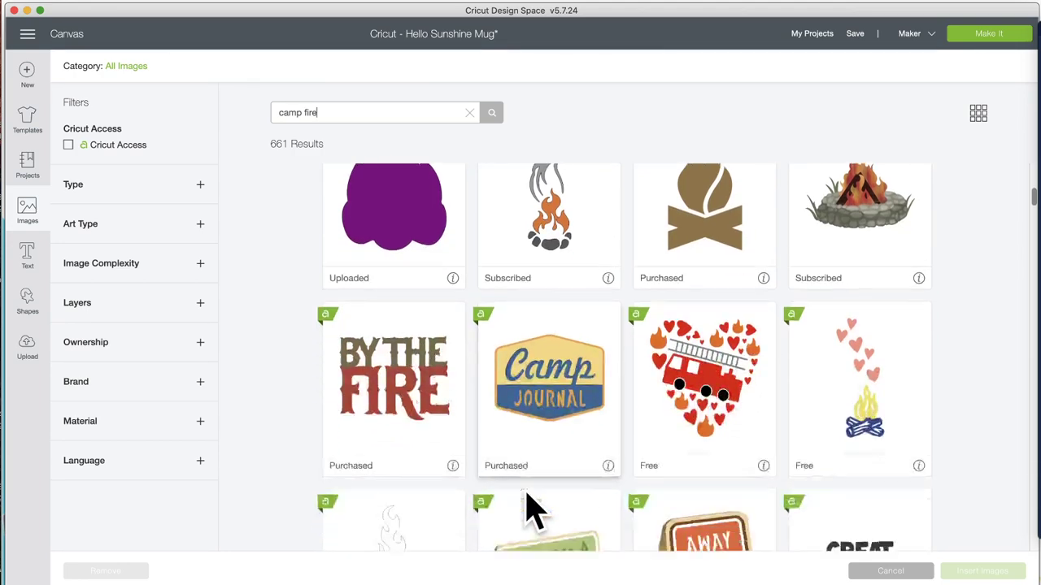
pyautogui.scroll(-3, 533, 507)
pyautogui.scroll(2, 751, 413)
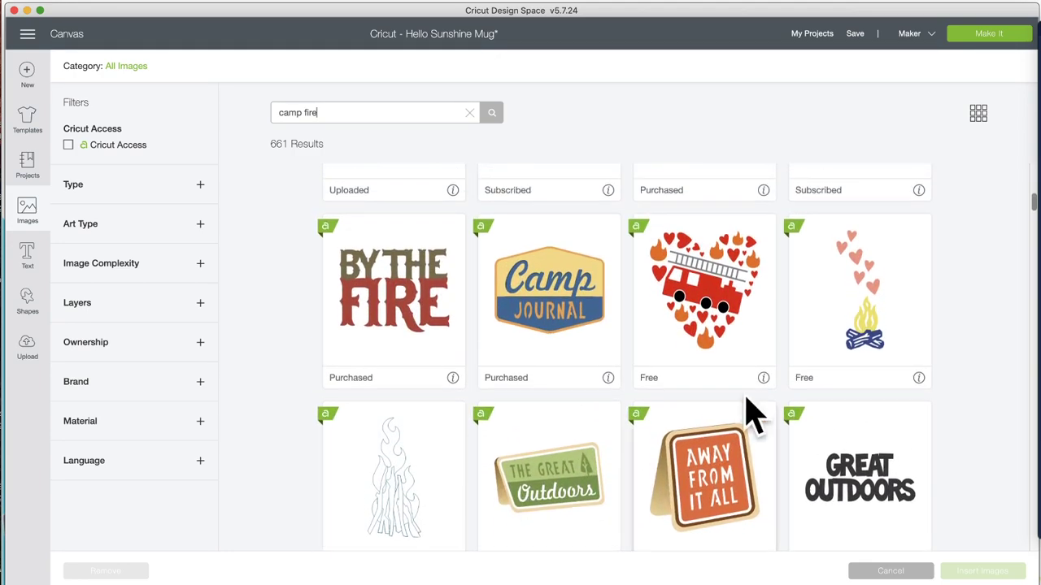
# Step: Open the image set containing Campfire with Heart Embers, look through all of A World of Hearts, and return to the search results
pyautogui.click(919, 378)
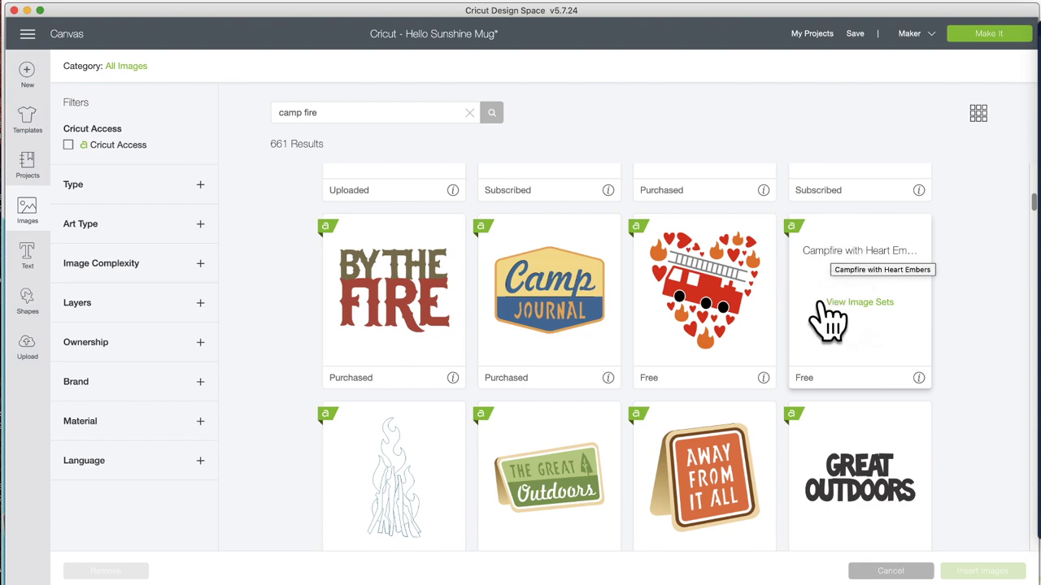
pyautogui.click(866, 303)
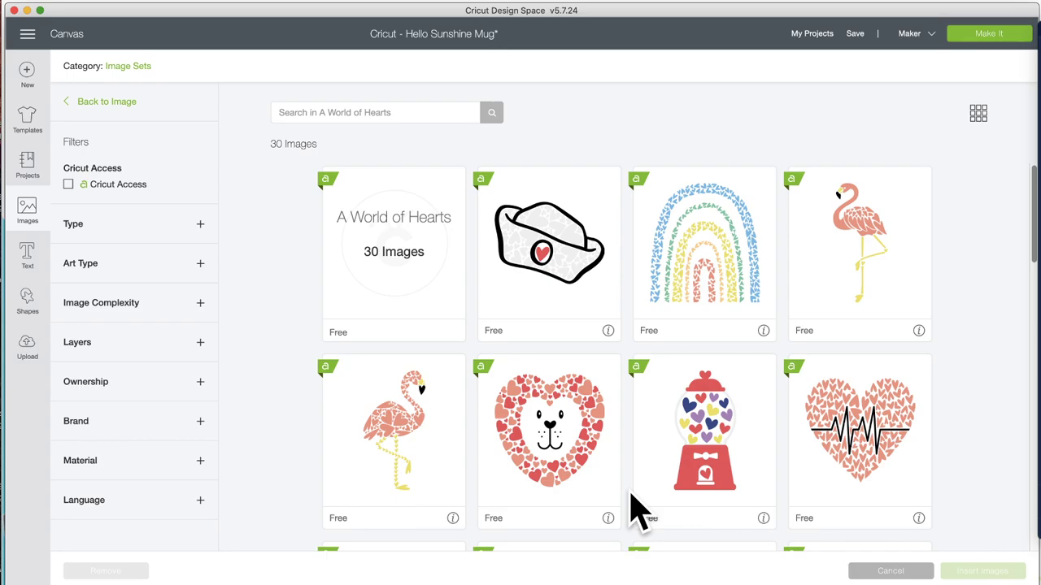
pyautogui.scroll(-5, 638, 509)
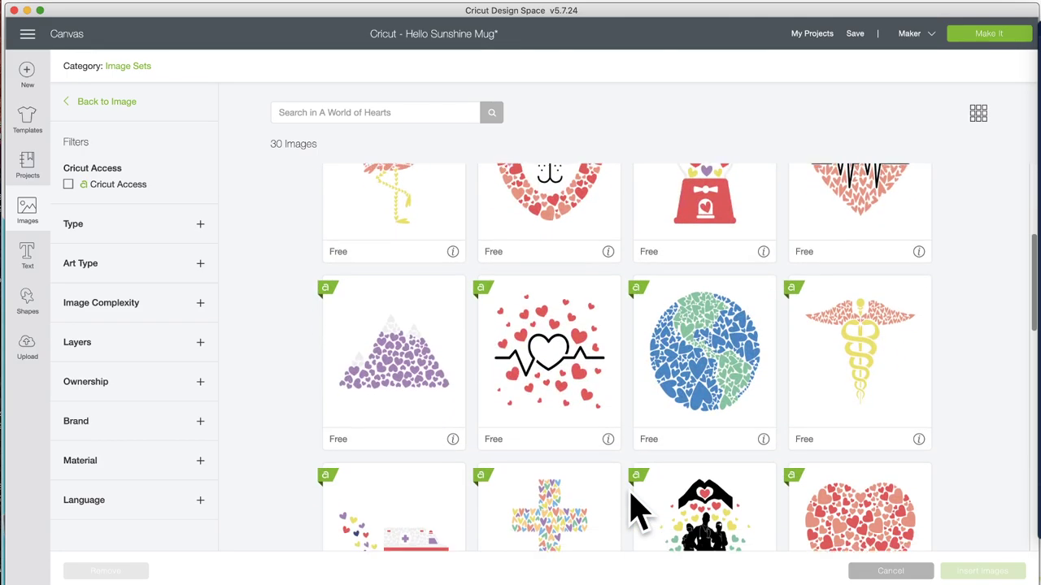
pyautogui.scroll(-8, 639, 508)
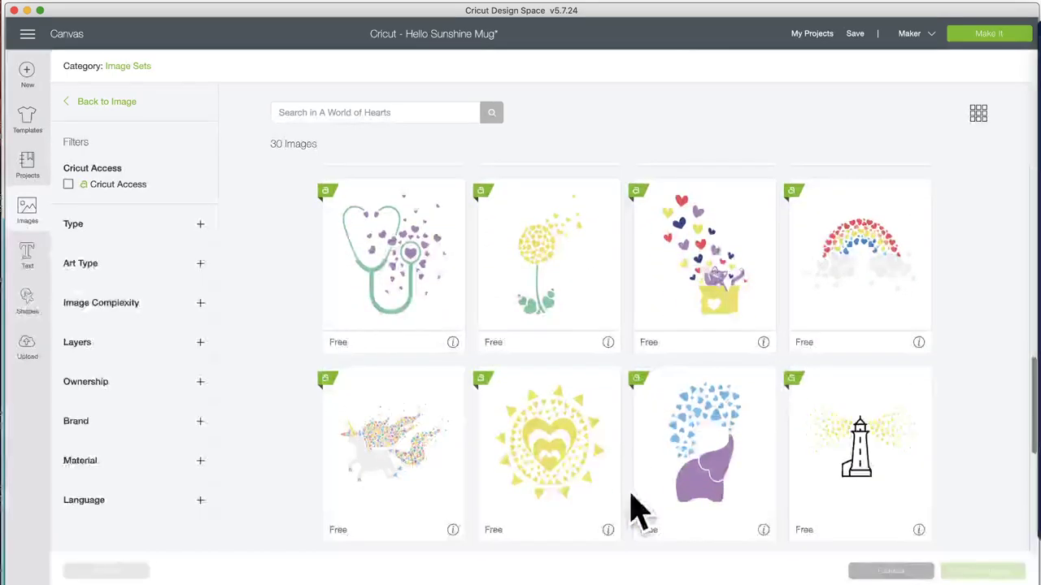
pyautogui.scroll(-7, 638, 508)
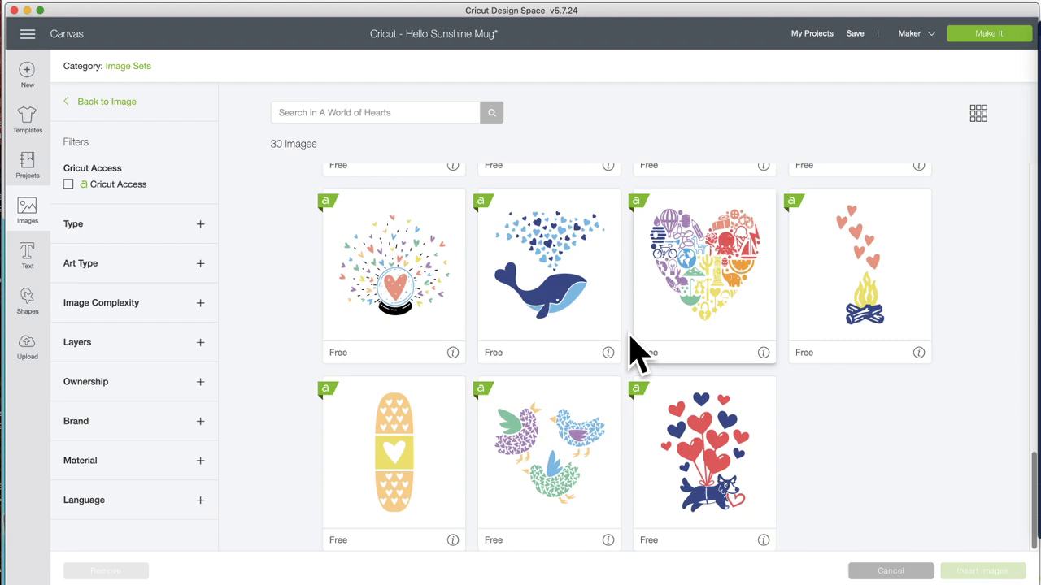
pyautogui.scroll(6, 639, 353)
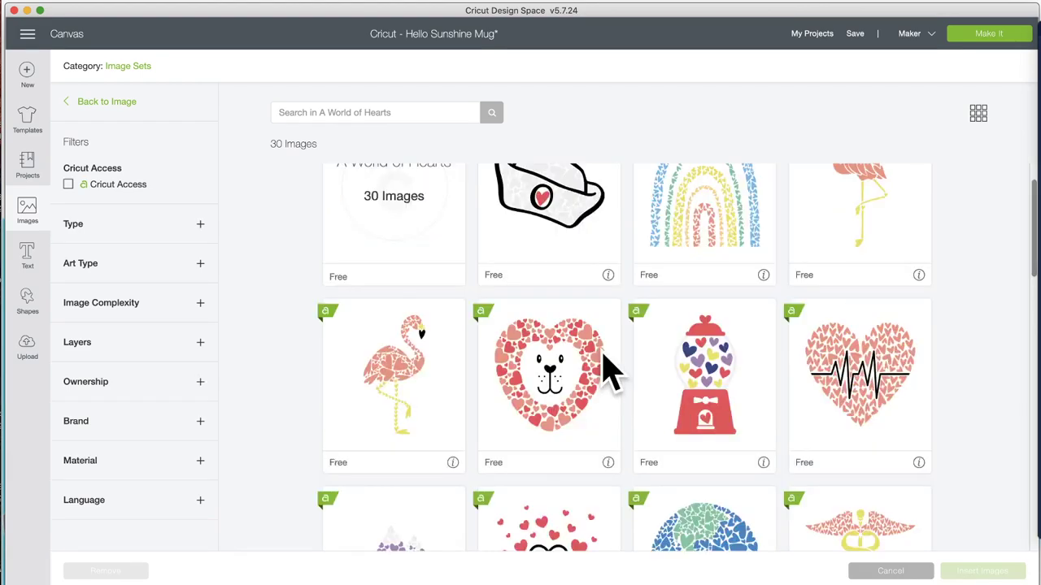
pyautogui.scroll(2, 610, 372)
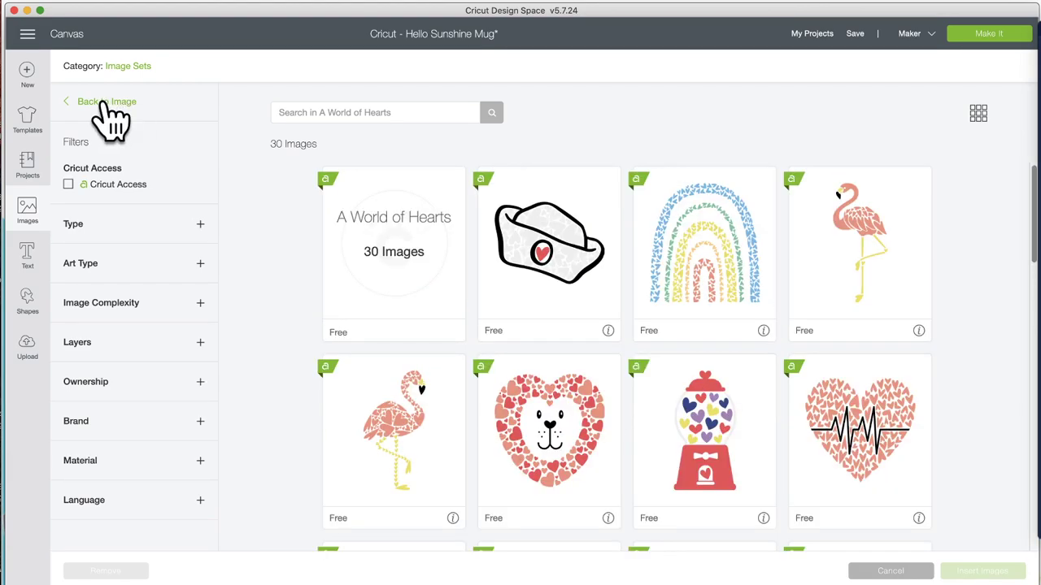
pyautogui.click(104, 103)
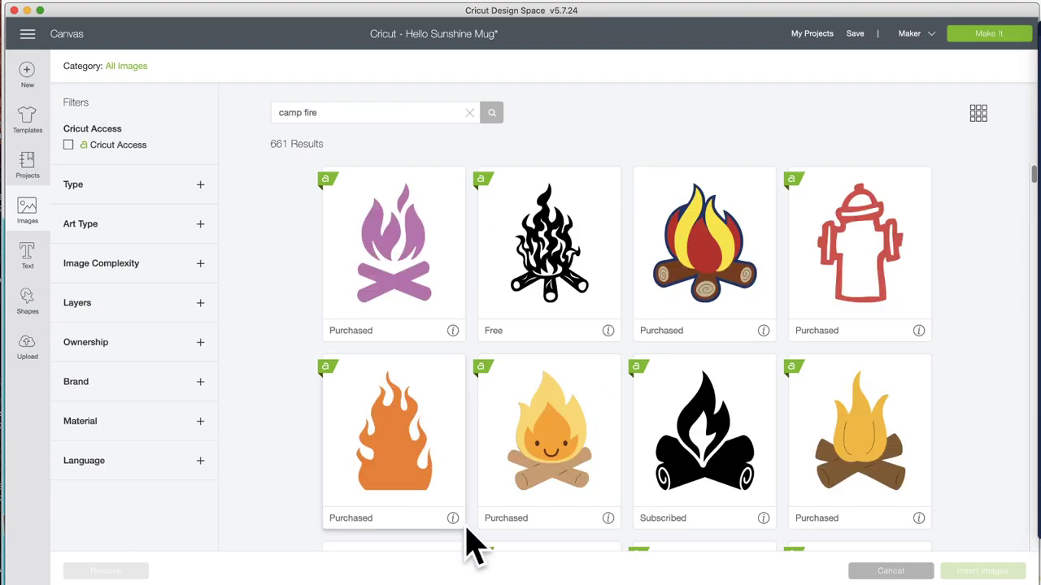
# Step: Look through the camp fire image results, comparing the flame designs with the camping signs, tents, vehicles and outdoor gear
pyautogui.scroll(-15, 463, 488)
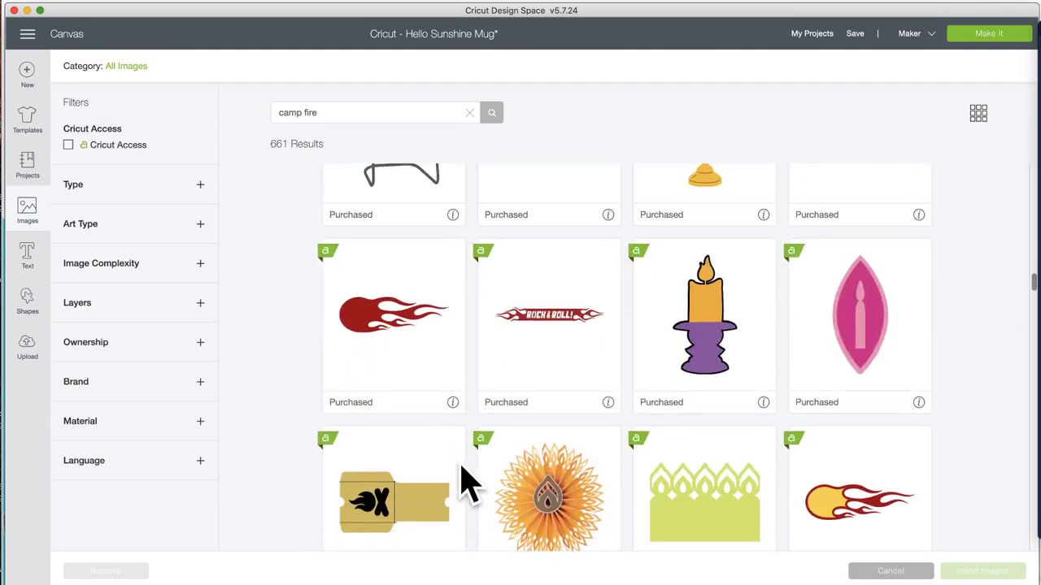
pyautogui.scroll(-15, 464, 484)
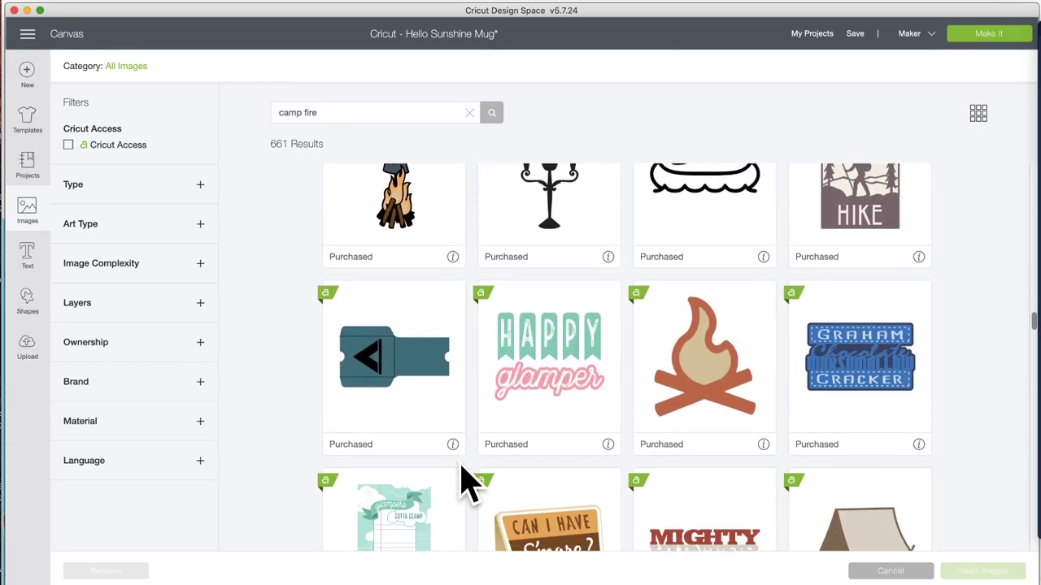
pyautogui.scroll(-15, 463, 484)
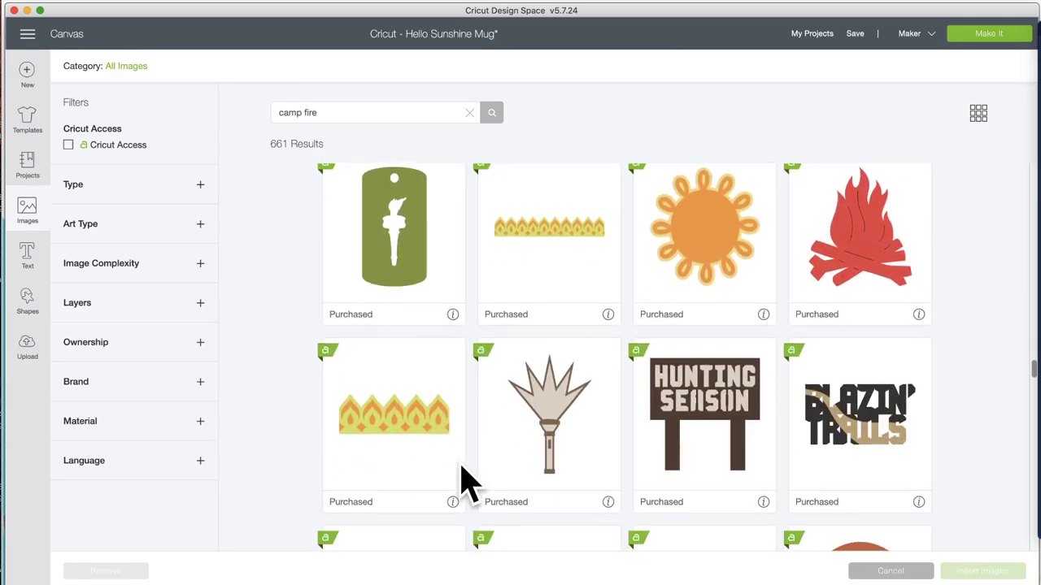
pyautogui.scroll(-15, 468, 484)
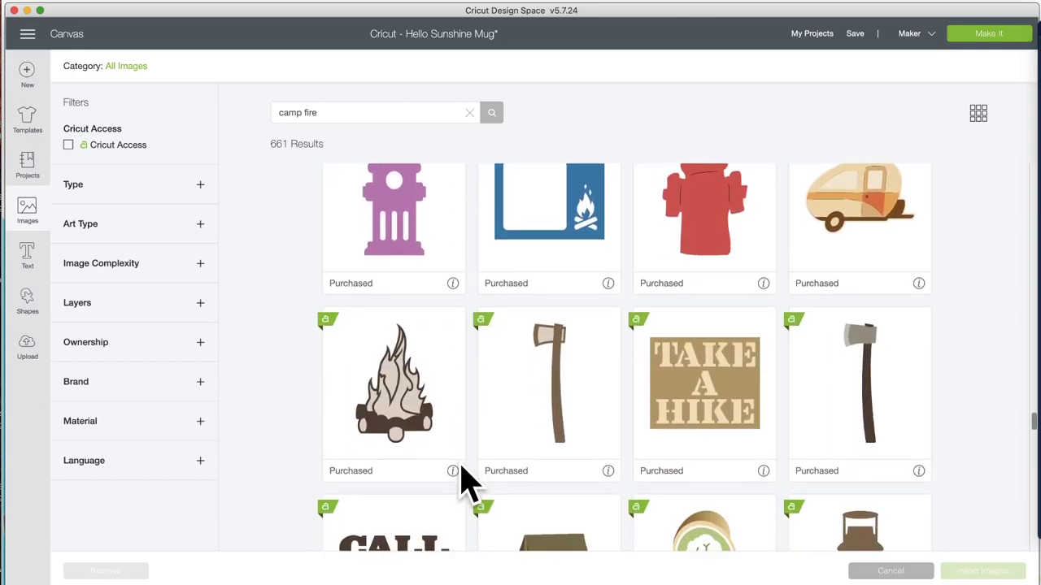
pyautogui.scroll(-15, 468, 484)
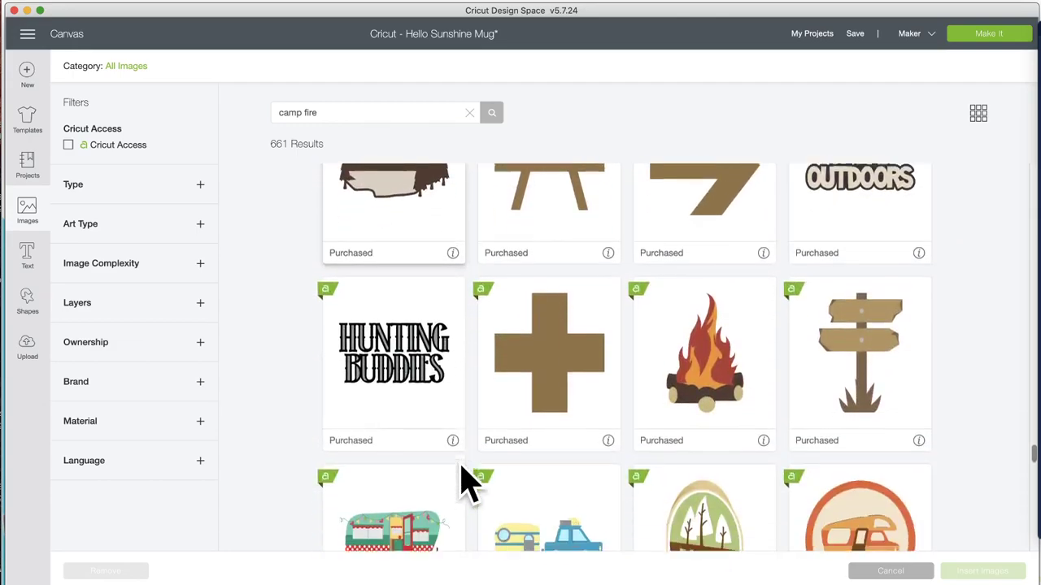
pyautogui.scroll(5, 467, 484)
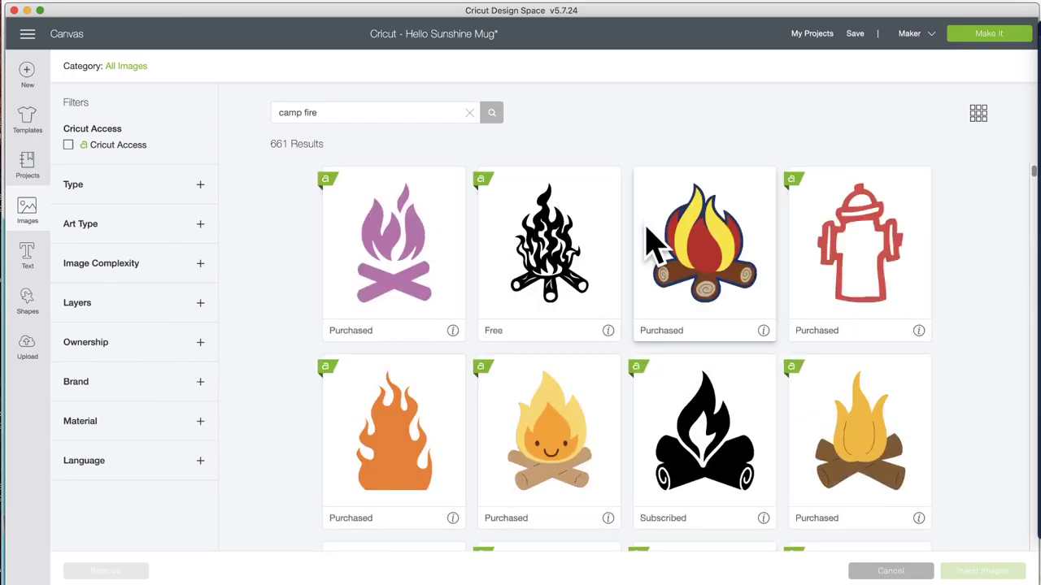
pyautogui.scroll(-10, 541, 443)
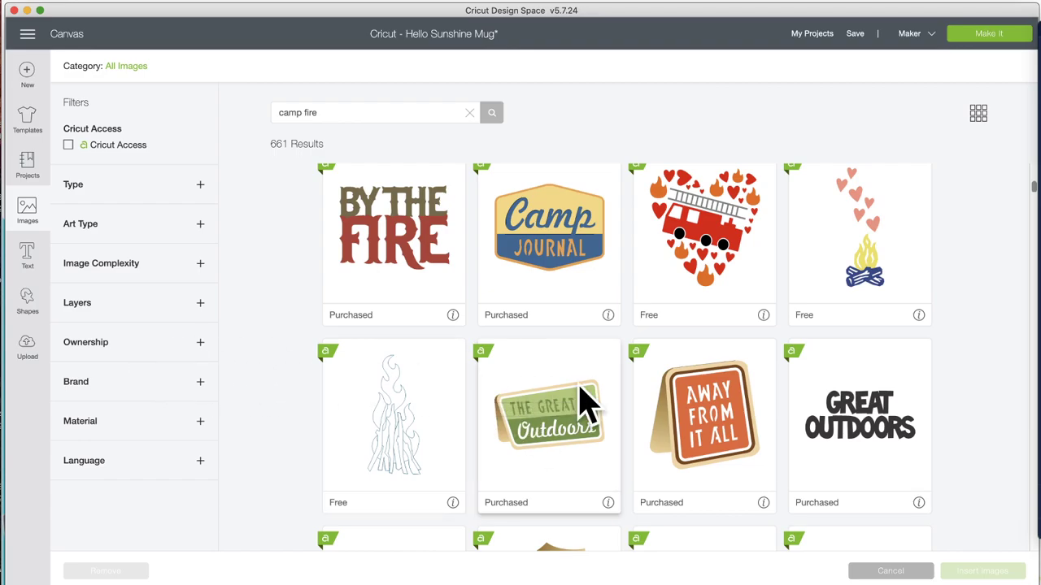
pyautogui.scroll(2, 511, 413)
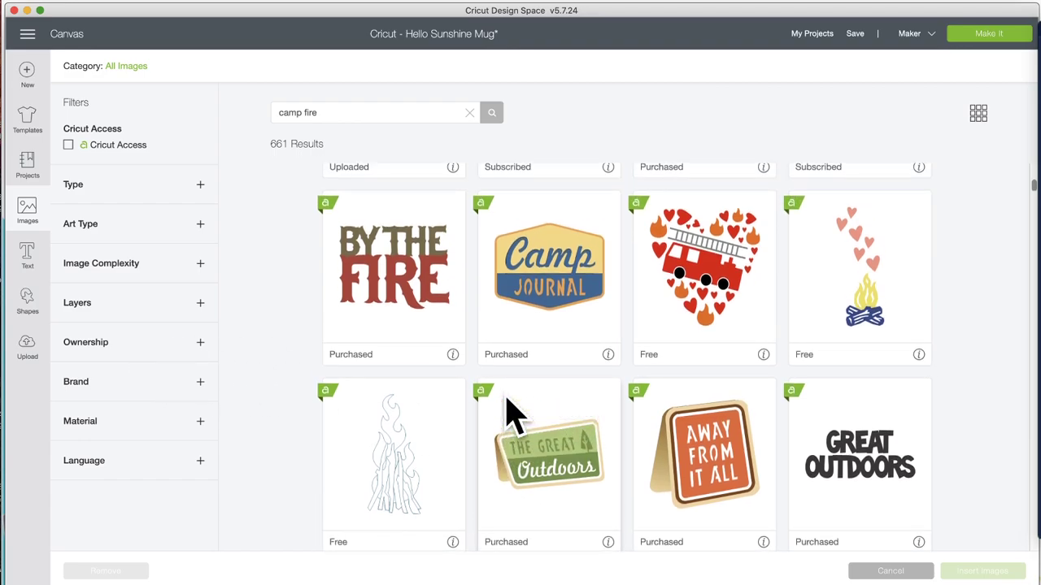
pyautogui.scroll(6, 508, 415)
pyautogui.scroll(-20, 509, 415)
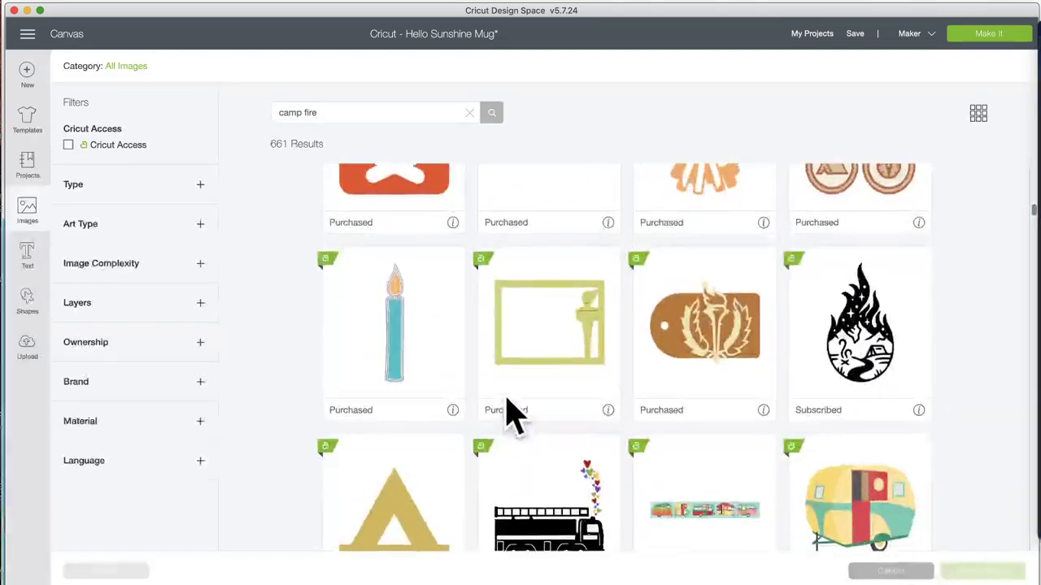
pyautogui.scroll(-10, 508, 415)
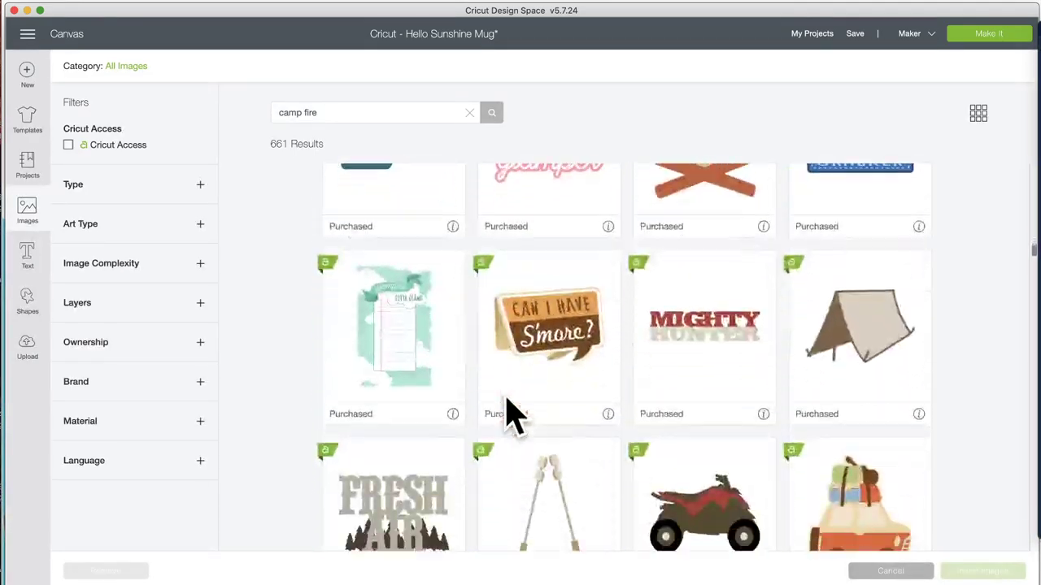
# Step: Filter the camp fire results to Draw Only art, look through the matches, and select the round You Light My Fire design
pyautogui.click(200, 225)
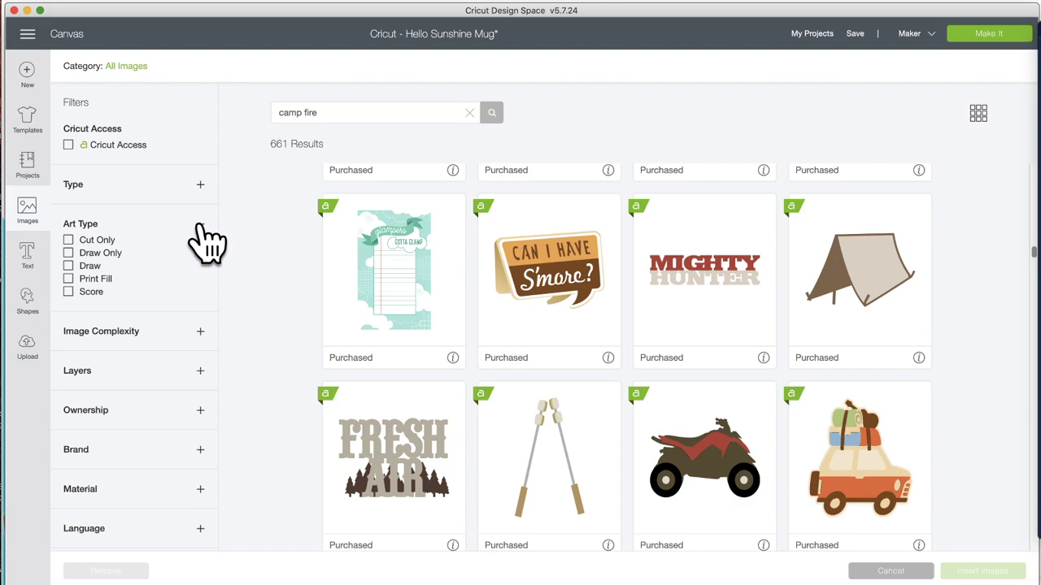
pyautogui.click(68, 254)
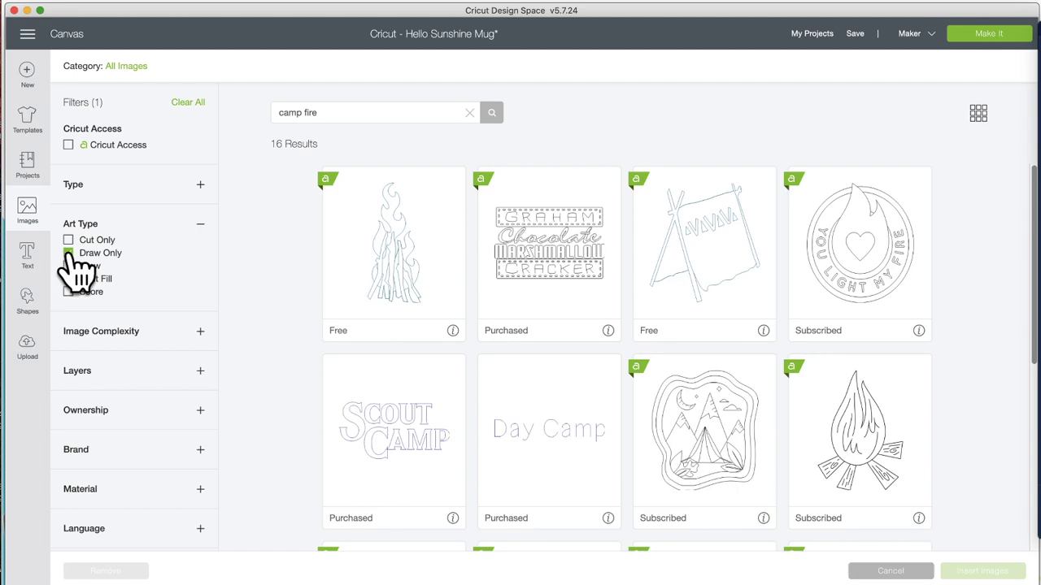
pyautogui.scroll(-5, 729, 404)
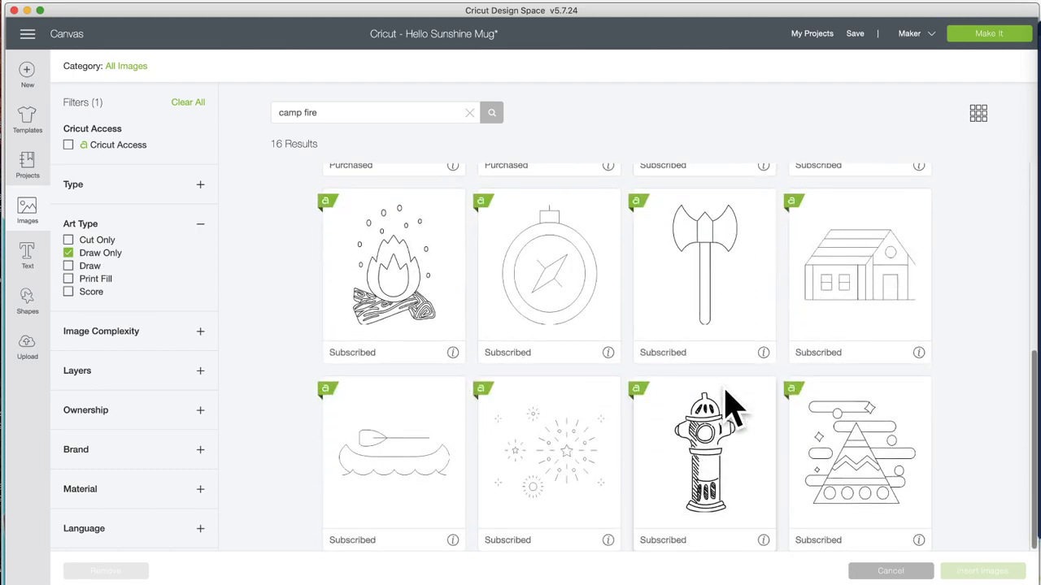
pyautogui.scroll(5, 728, 395)
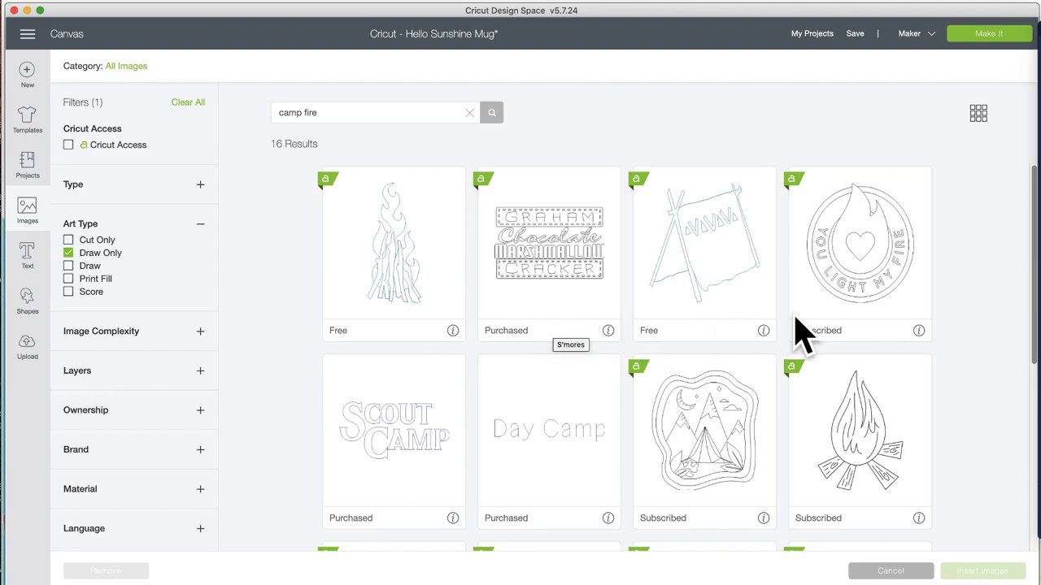
pyautogui.click(854, 249)
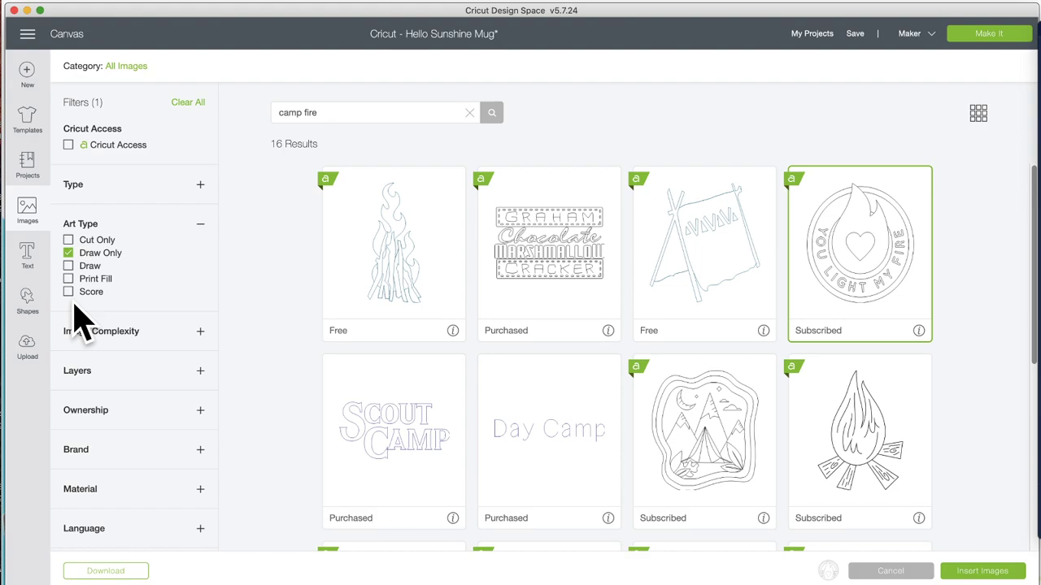
# Step: Replace the Draw Only filter with Score and look through all the matching folded cards and scored designs
pyautogui.click(68, 253)
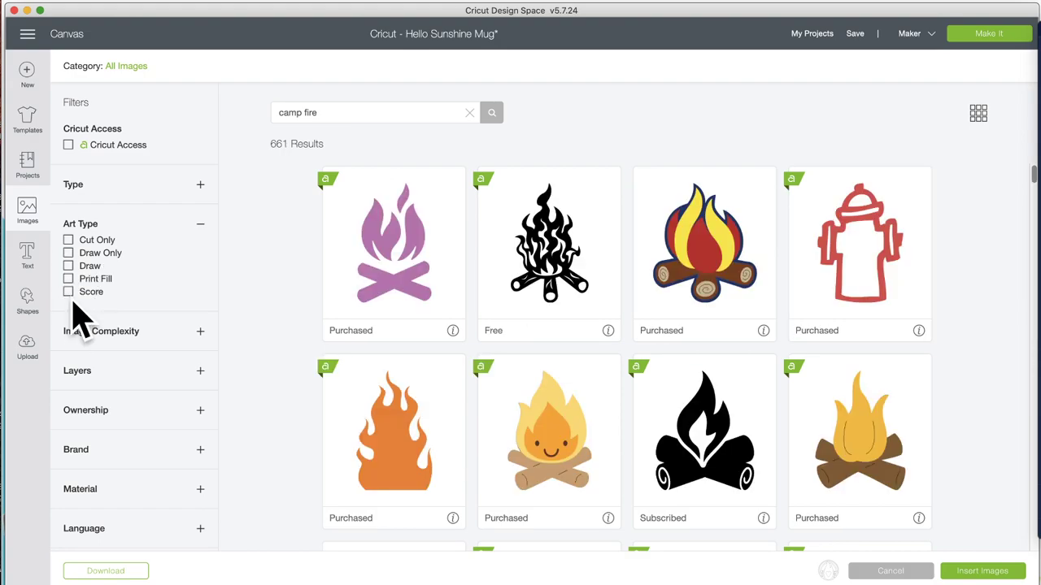
pyautogui.click(69, 292)
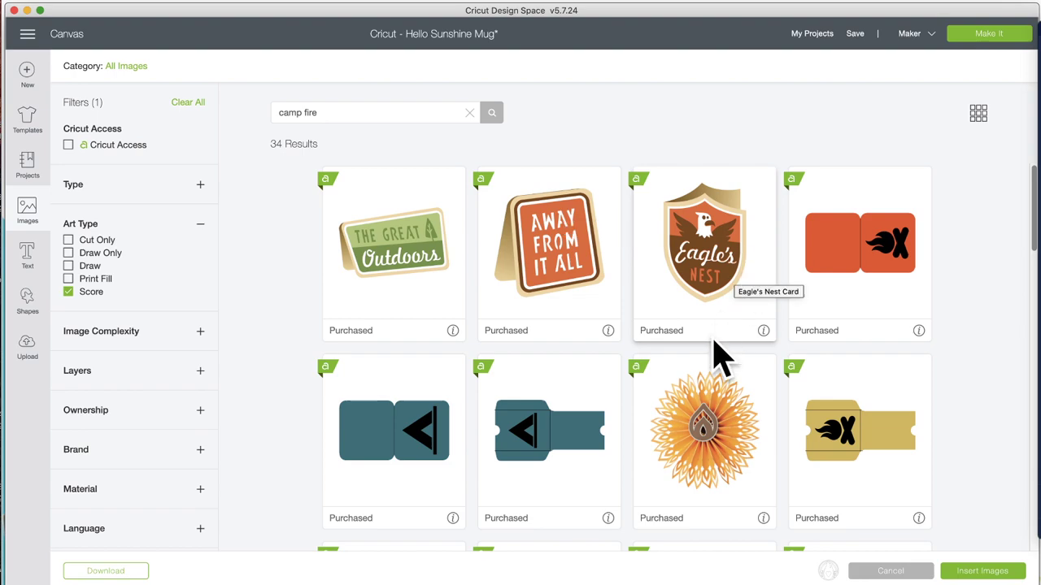
pyautogui.scroll(-2, 713, 358)
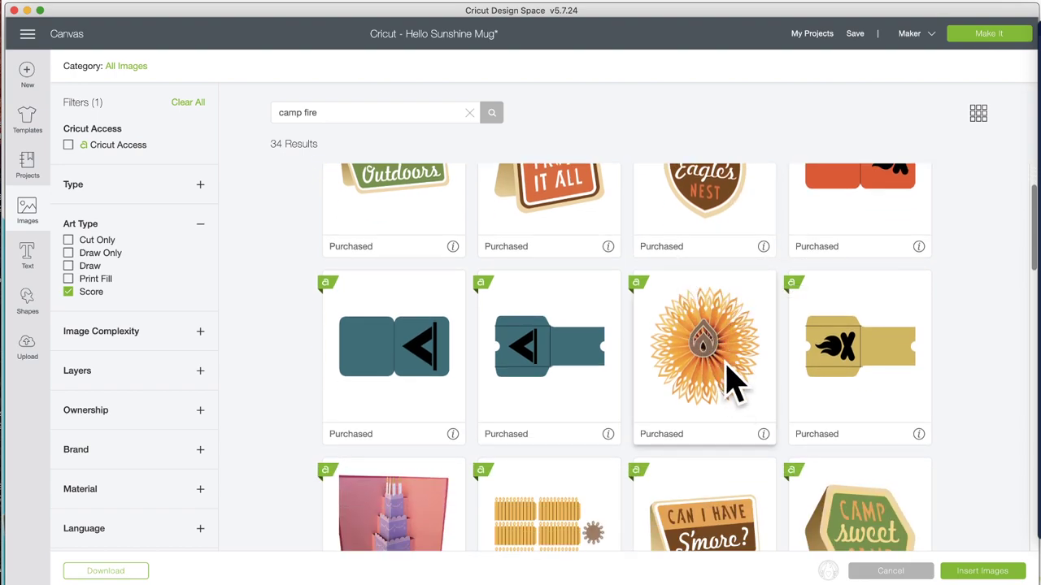
pyautogui.scroll(-2, 685, 399)
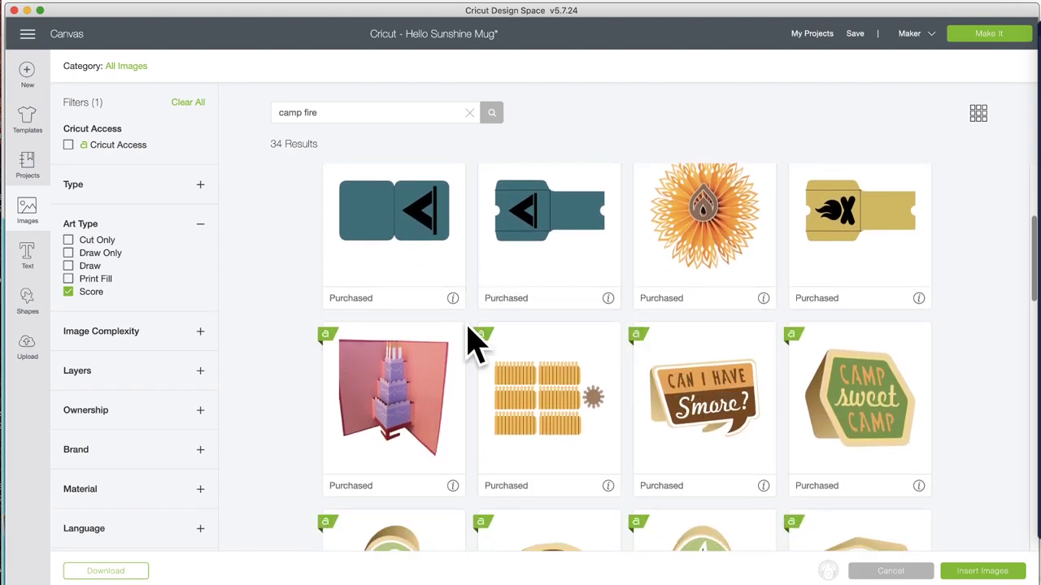
pyautogui.scroll(-4, 472, 340)
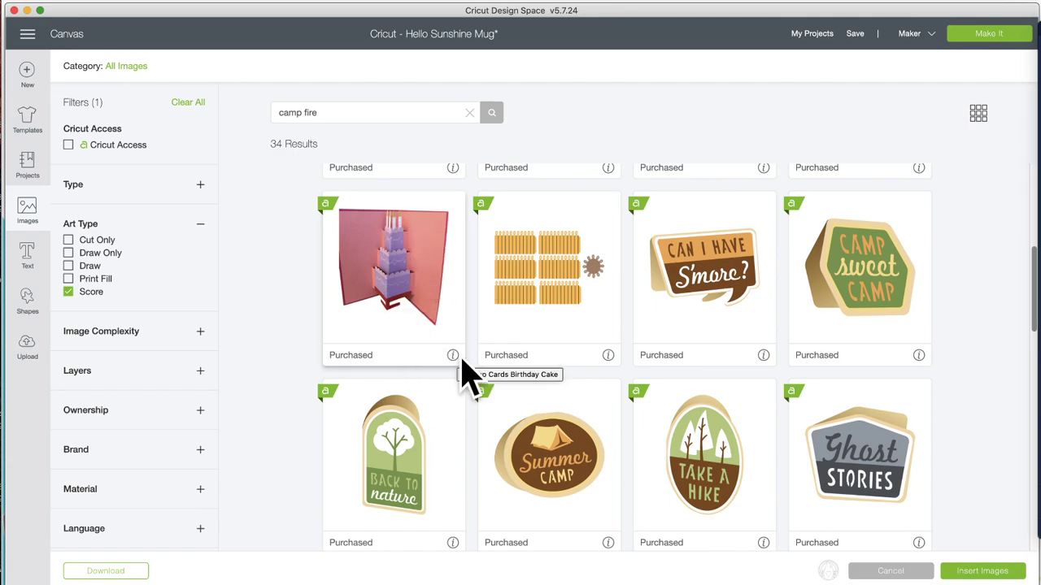
pyautogui.scroll(-3, 399, 317)
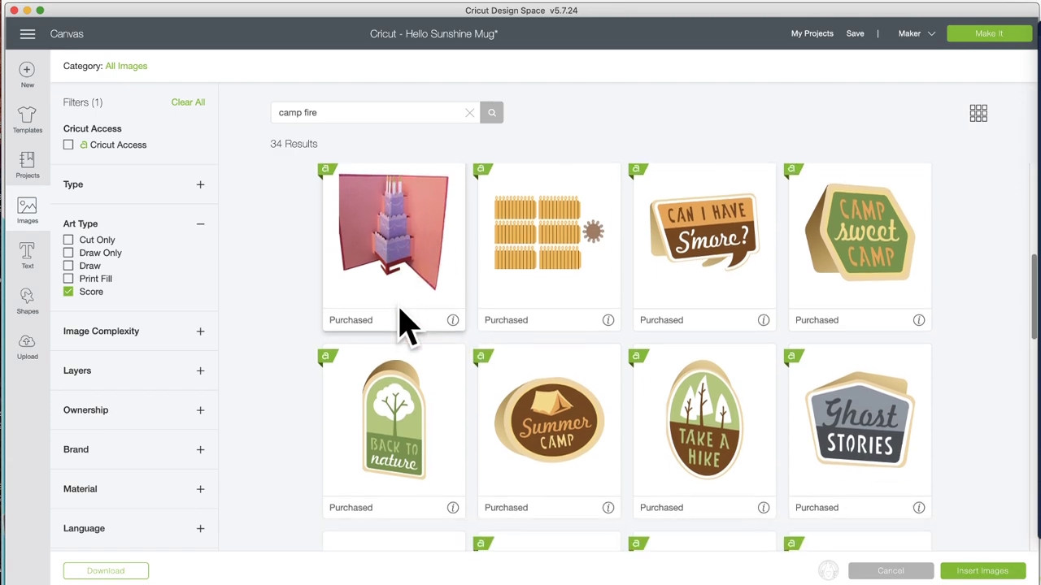
pyautogui.scroll(4, 561, 235)
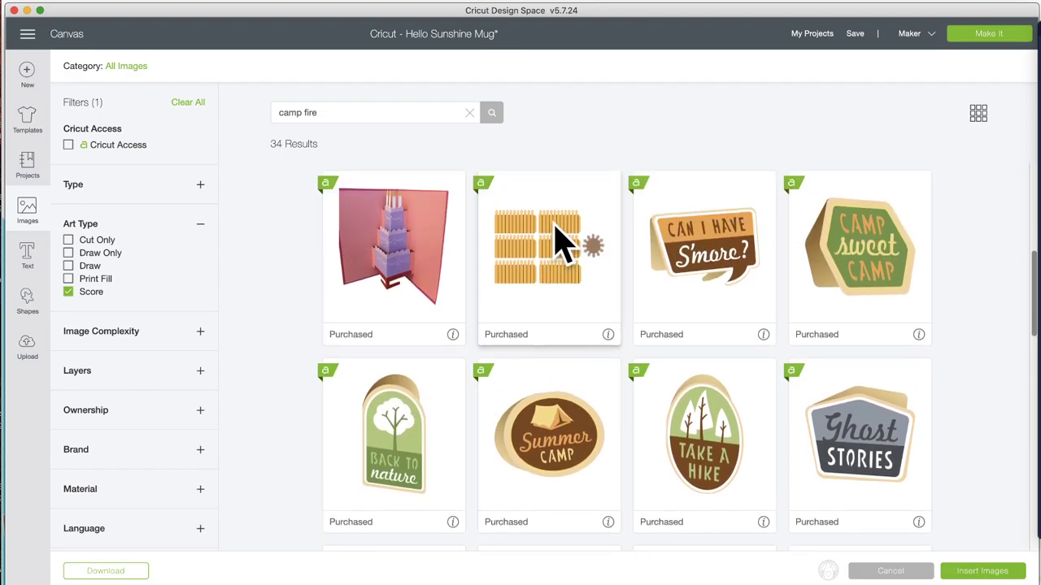
pyautogui.scroll(-10, 573, 338)
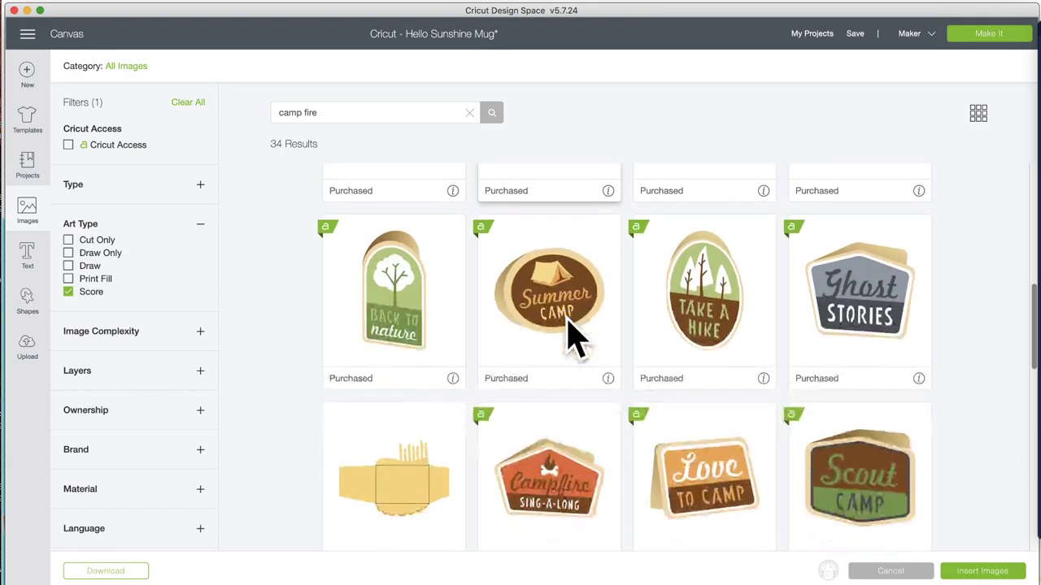
pyautogui.scroll(-1, 574, 338)
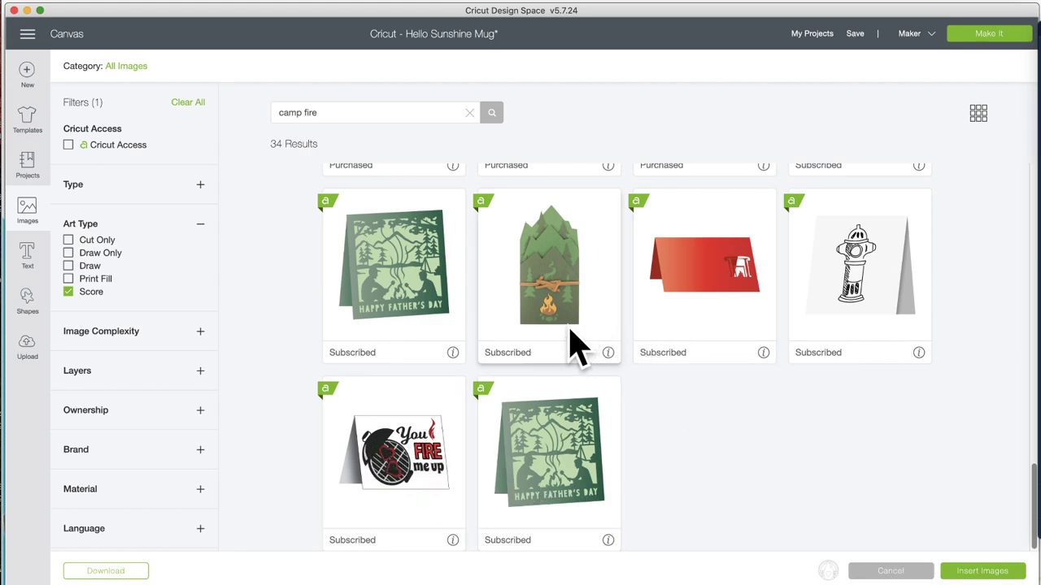
pyautogui.scroll(2, 571, 339)
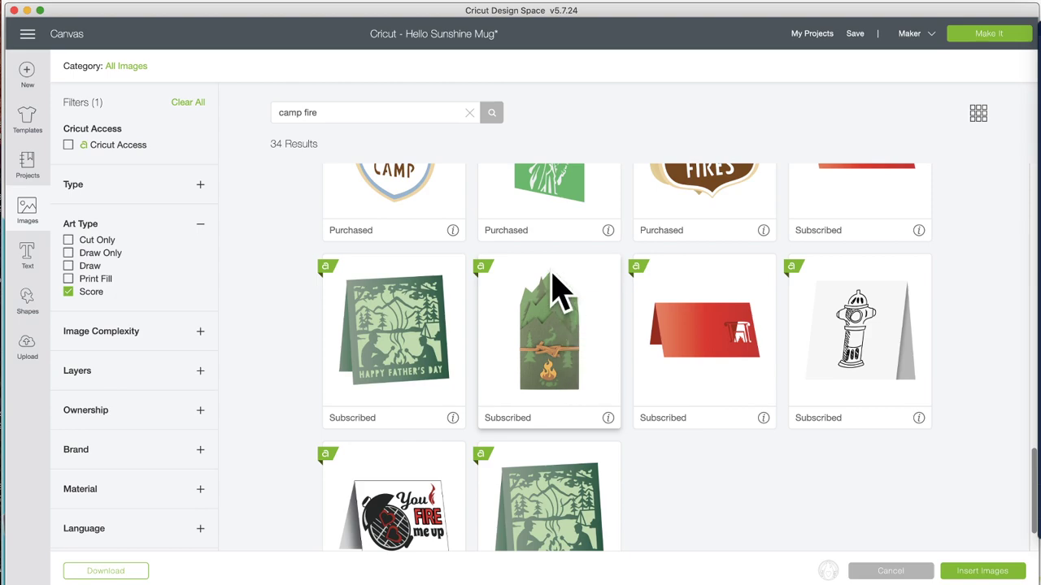
pyautogui.scroll(10, 570, 358)
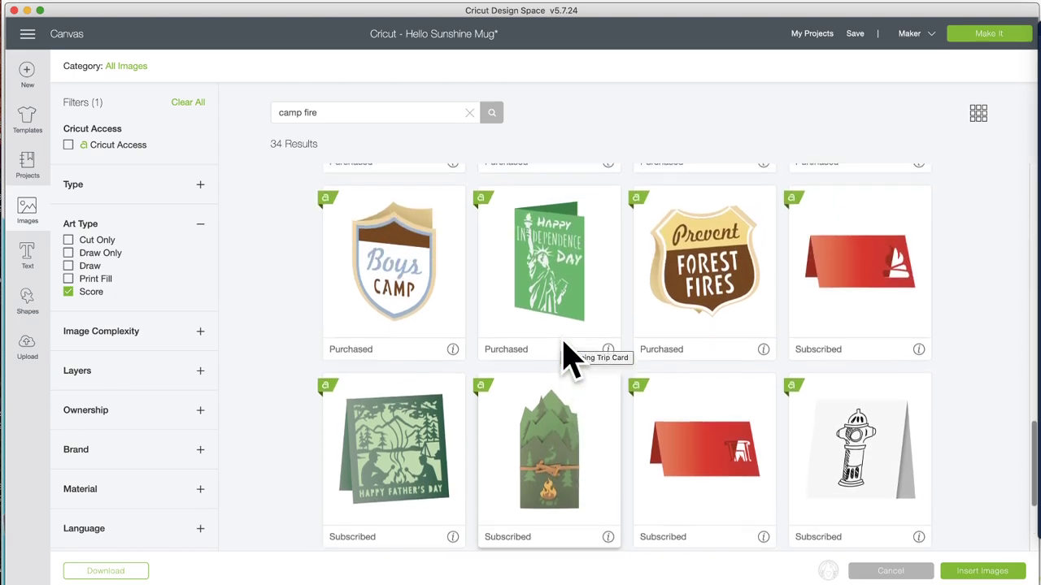
pyautogui.scroll(15, 571, 357)
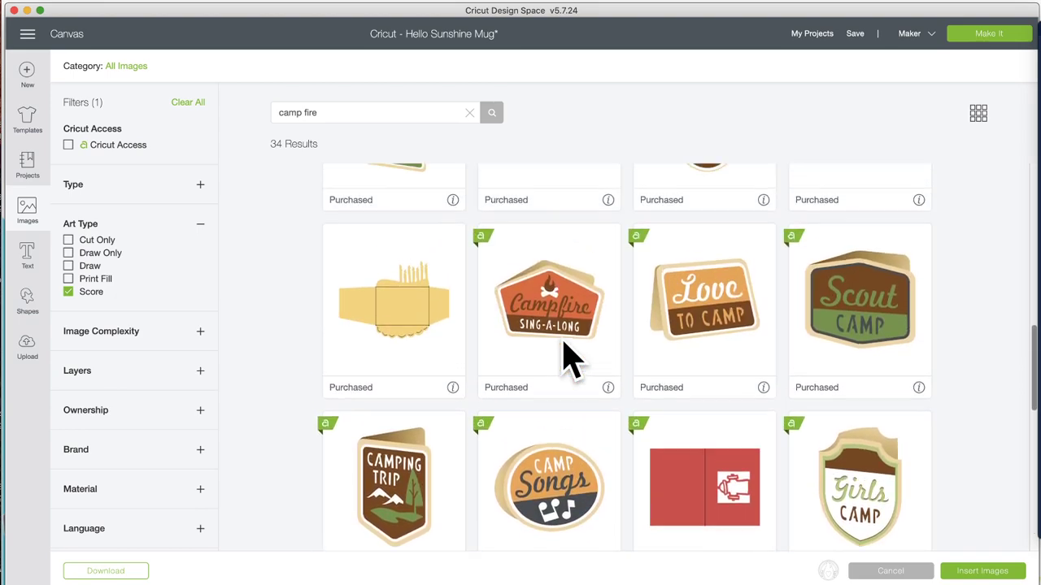
pyautogui.scroll(4, 571, 357)
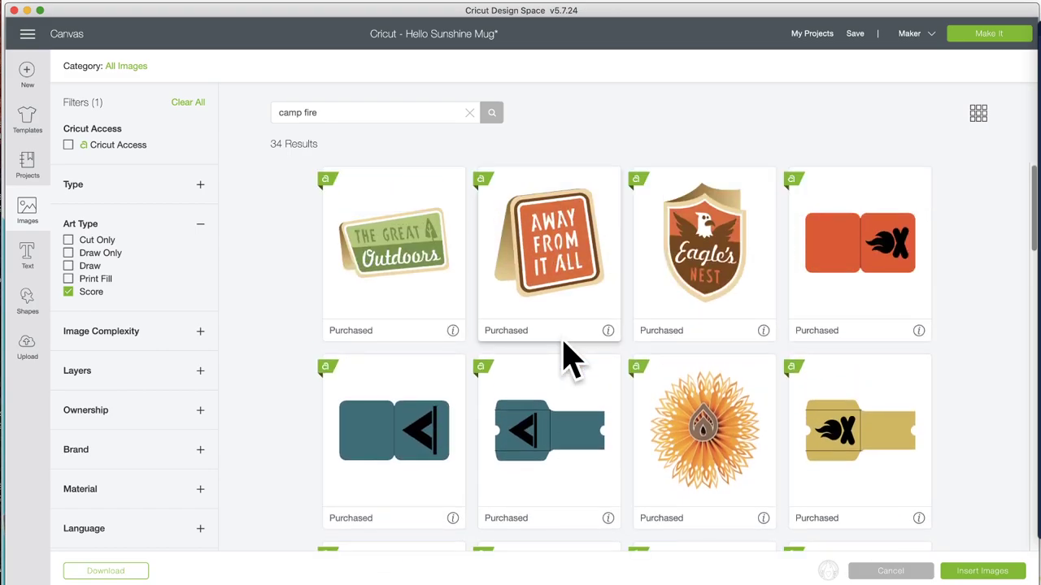
pyautogui.scroll(-15, 570, 358)
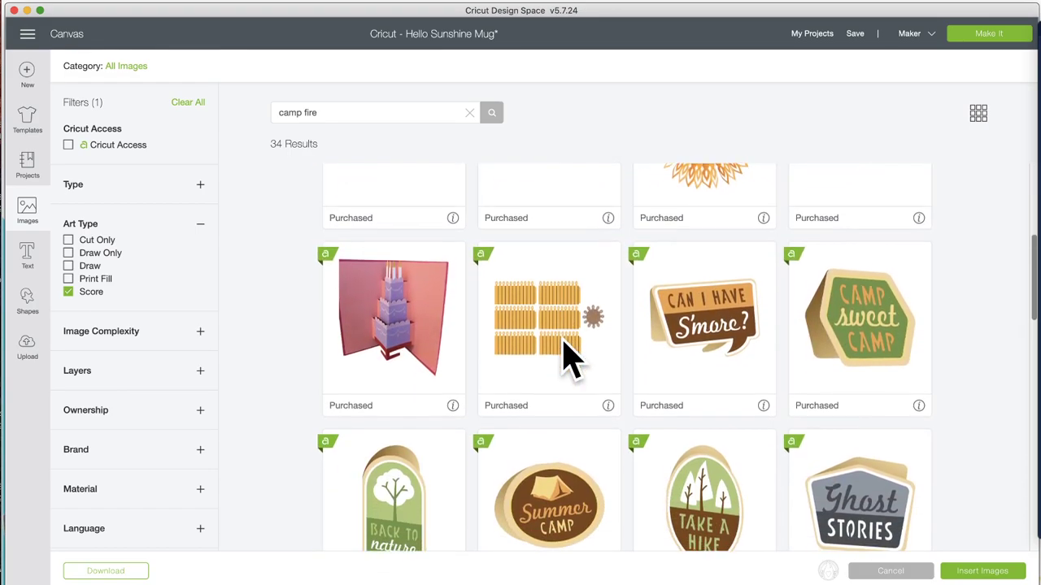
pyautogui.scroll(-15, 571, 357)
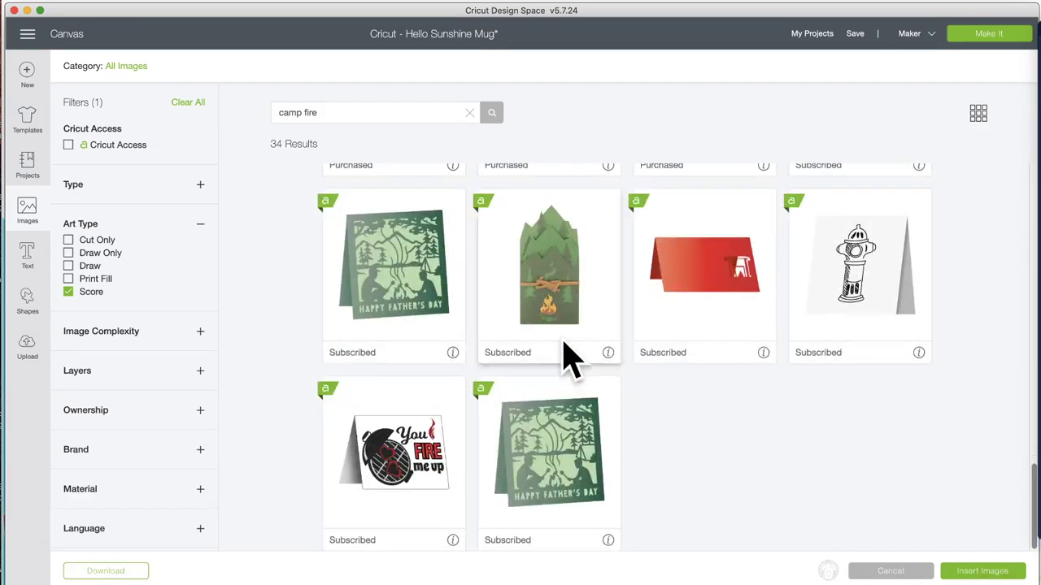
pyautogui.scroll(5, 557, 326)
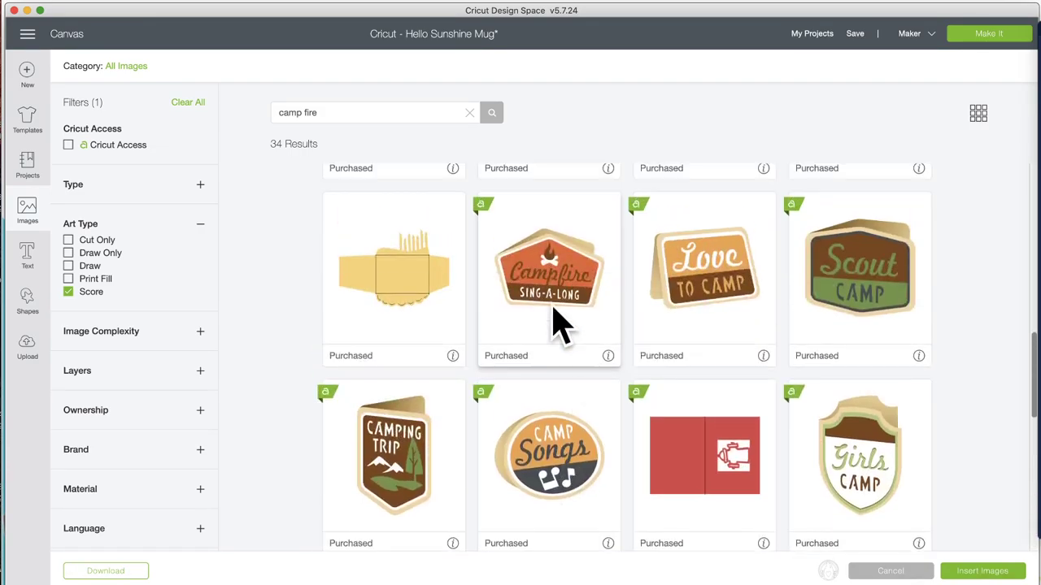
# Step: Remove the Score filter and filter the results by image complexity to Simple Image and Moderate Image
pyautogui.click(69, 292)
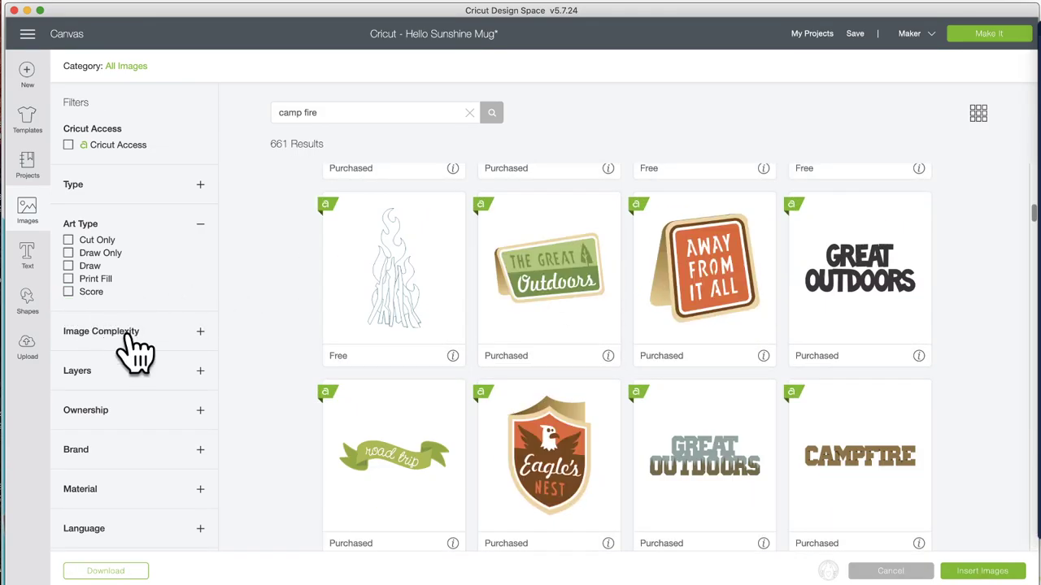
pyautogui.click(199, 331)
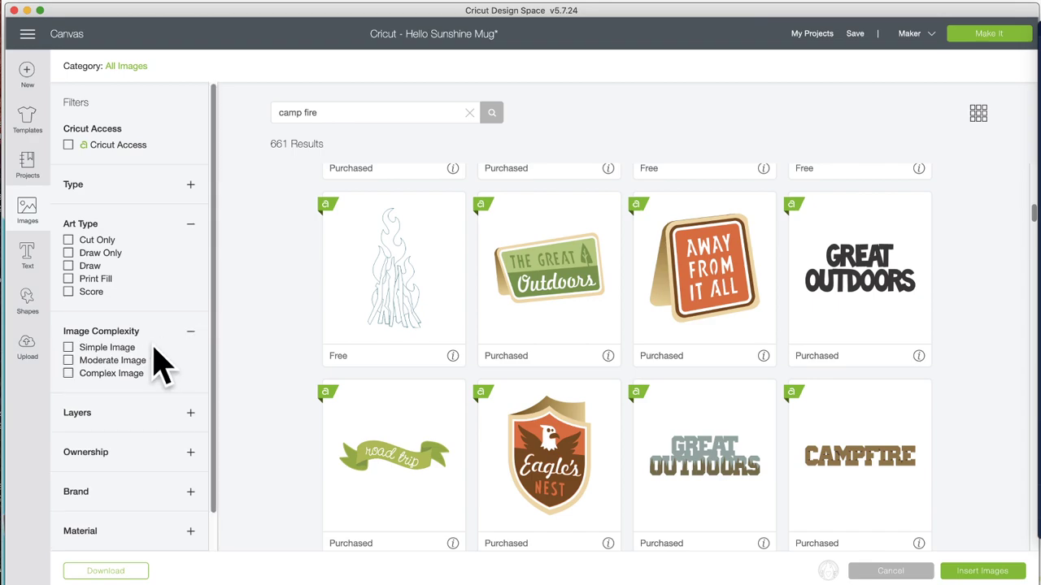
pyautogui.click(68, 348)
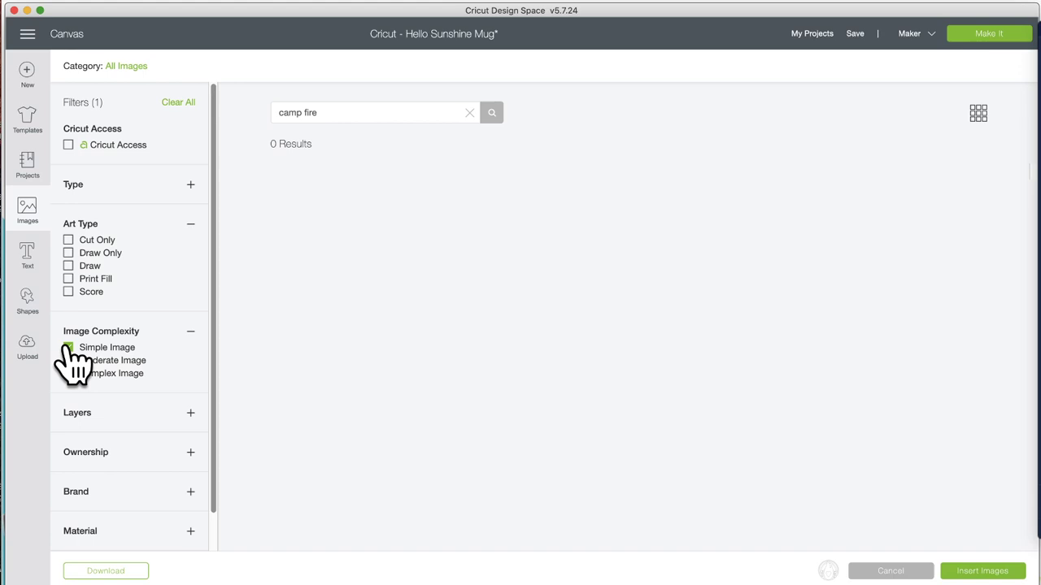
pyautogui.click(68, 362)
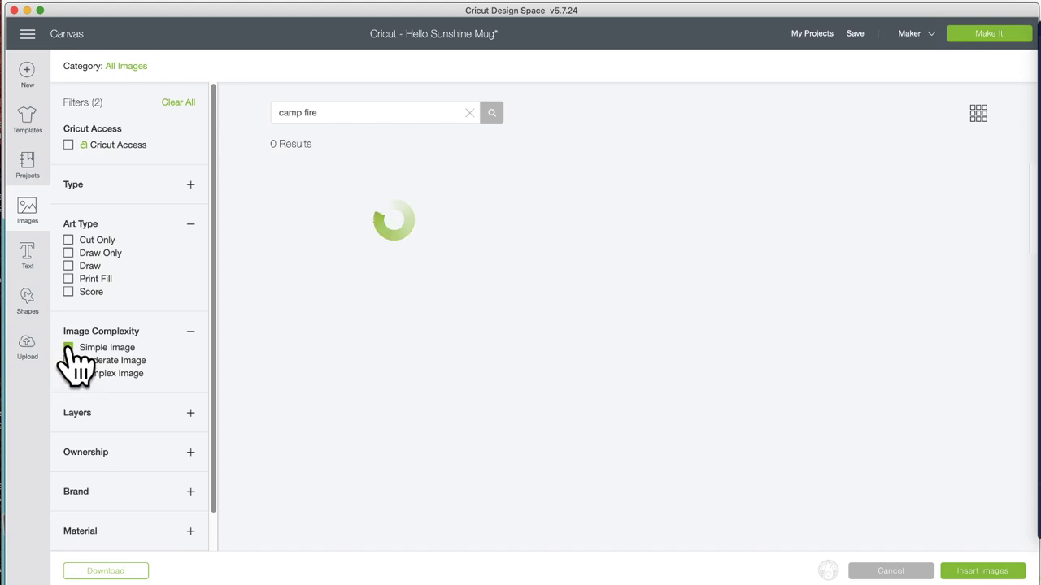
# Step: Clear the image complexity filters, limit the camp fire results to Single layer images, and look through the matches
pyautogui.click(69, 373)
pyautogui.click(69, 373)
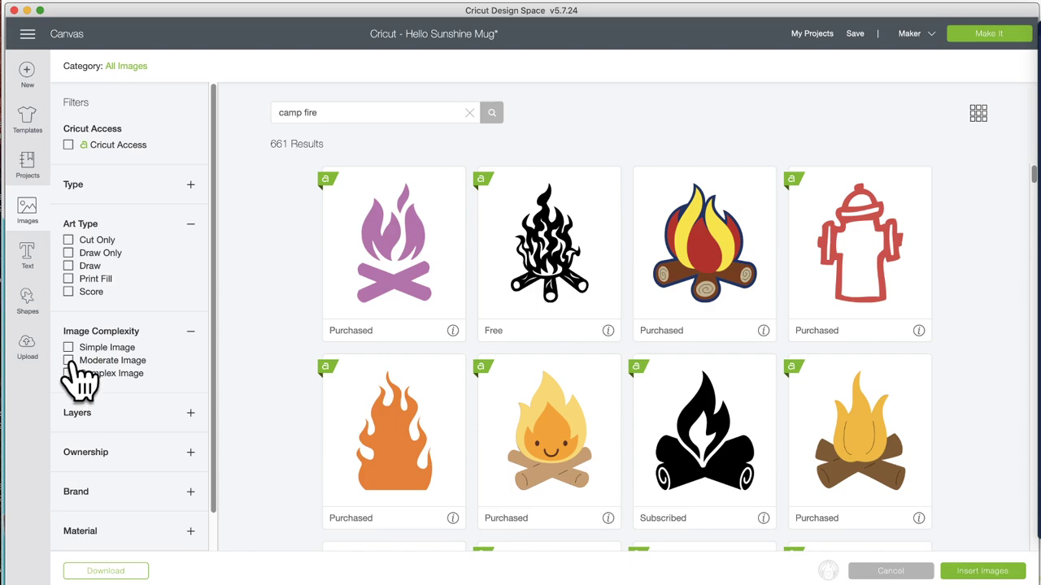
pyautogui.scroll(-2, 102, 341)
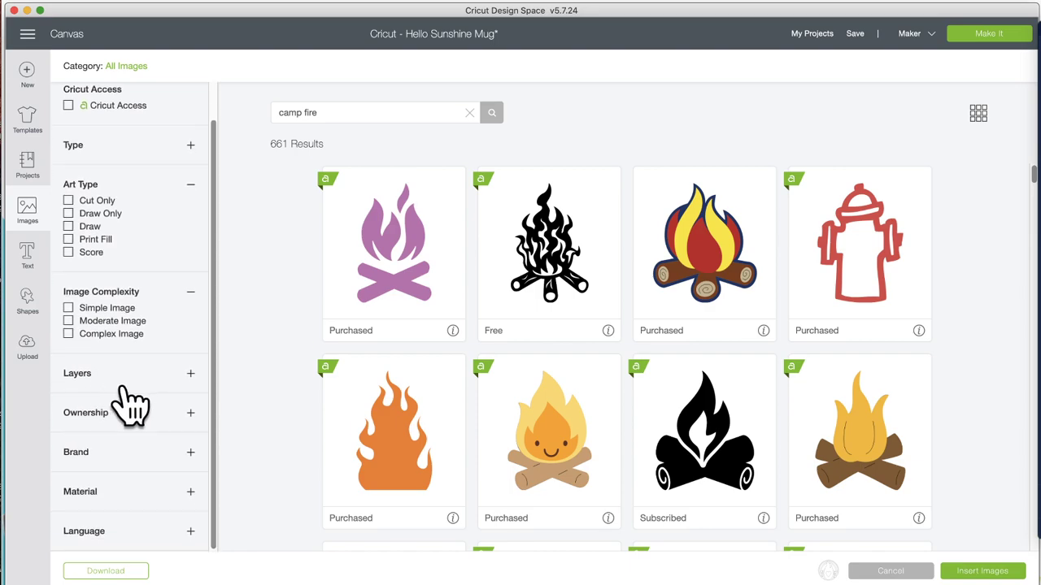
pyautogui.click(190, 373)
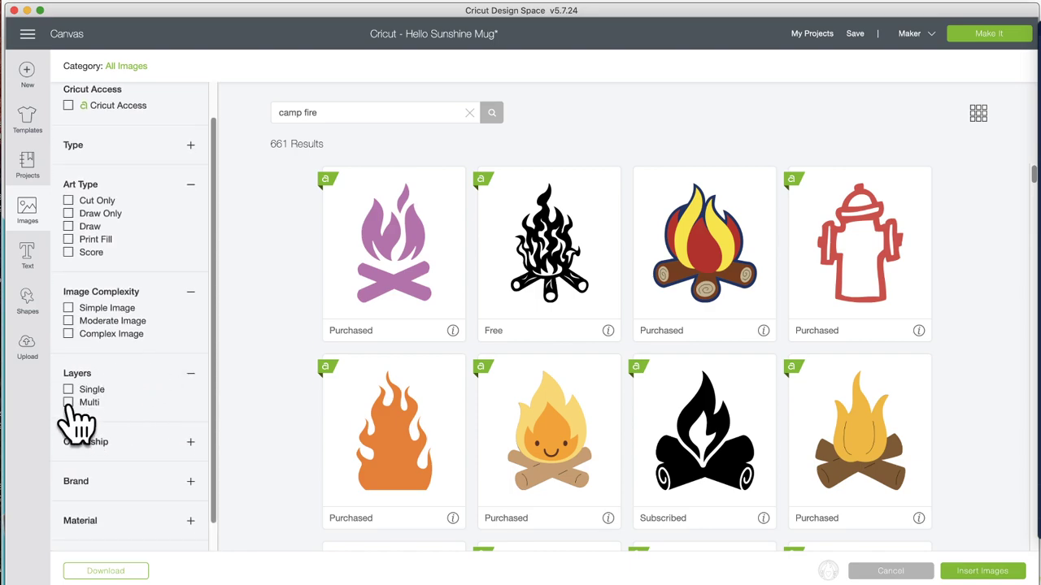
pyautogui.click(68, 389)
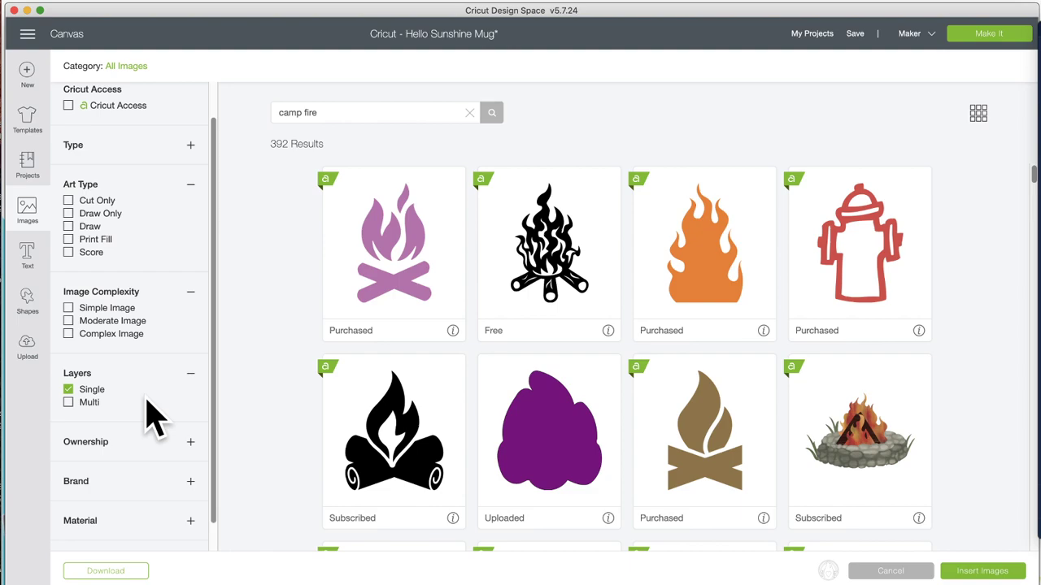
pyautogui.scroll(-5, 488, 395)
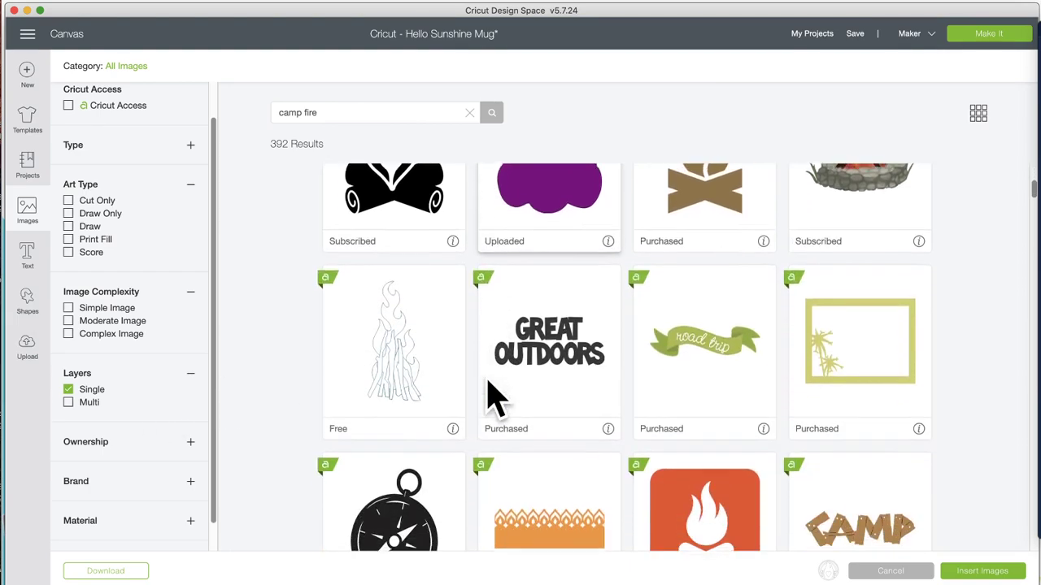
pyautogui.scroll(-10, 488, 395)
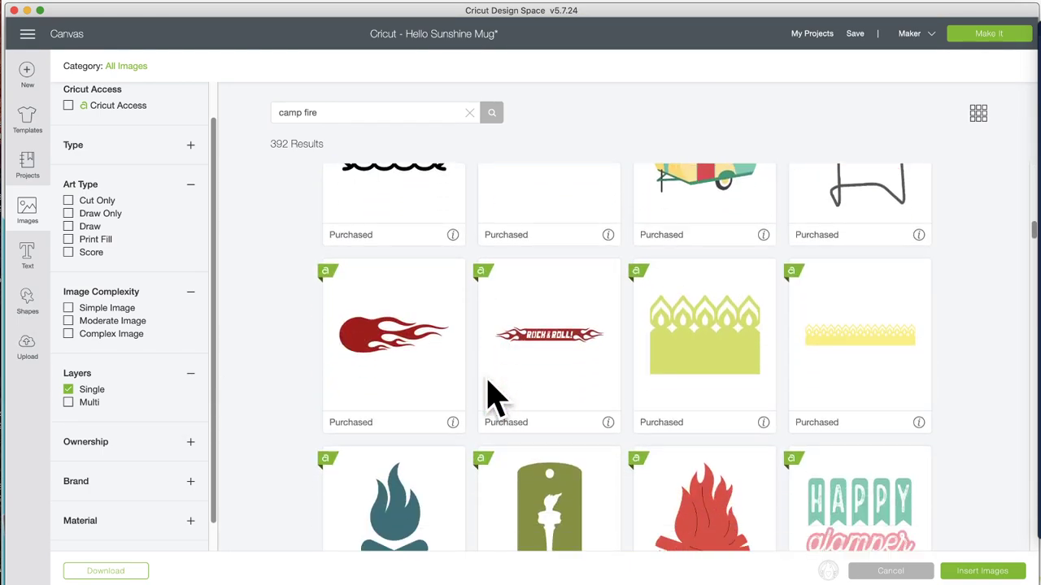
pyautogui.scroll(3, 727, 418)
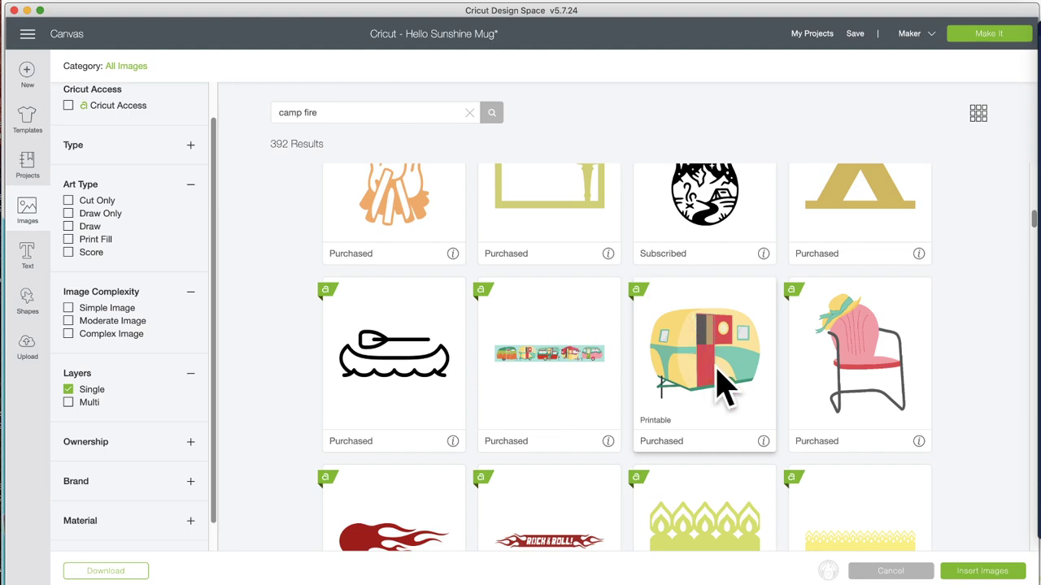
pyautogui.scroll(10, 712, 380)
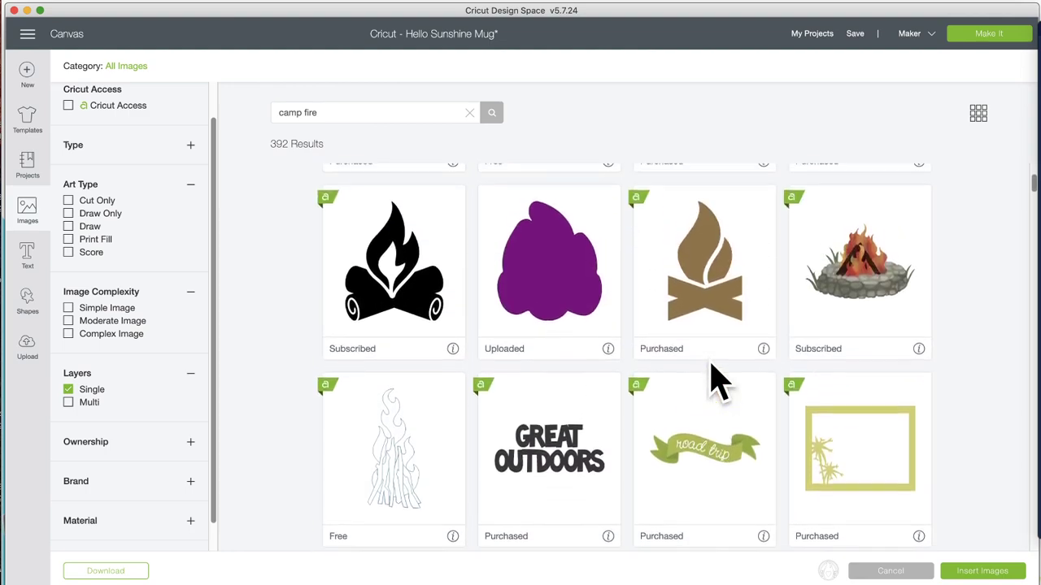
pyautogui.scroll(-8, 712, 381)
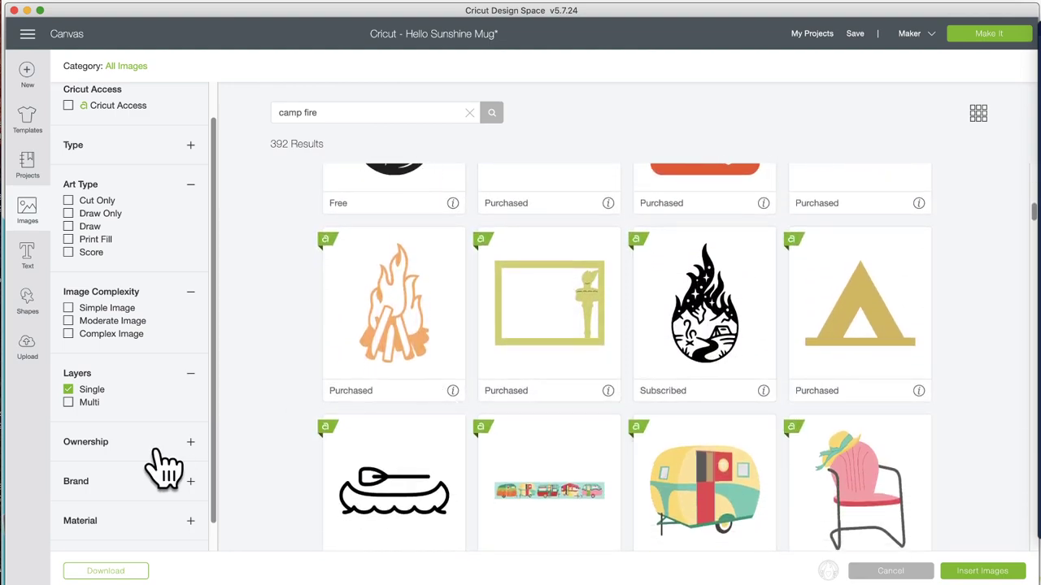
# Step: Review the choices offered by the Ownership, Brand and Material filters
pyautogui.click(192, 442)
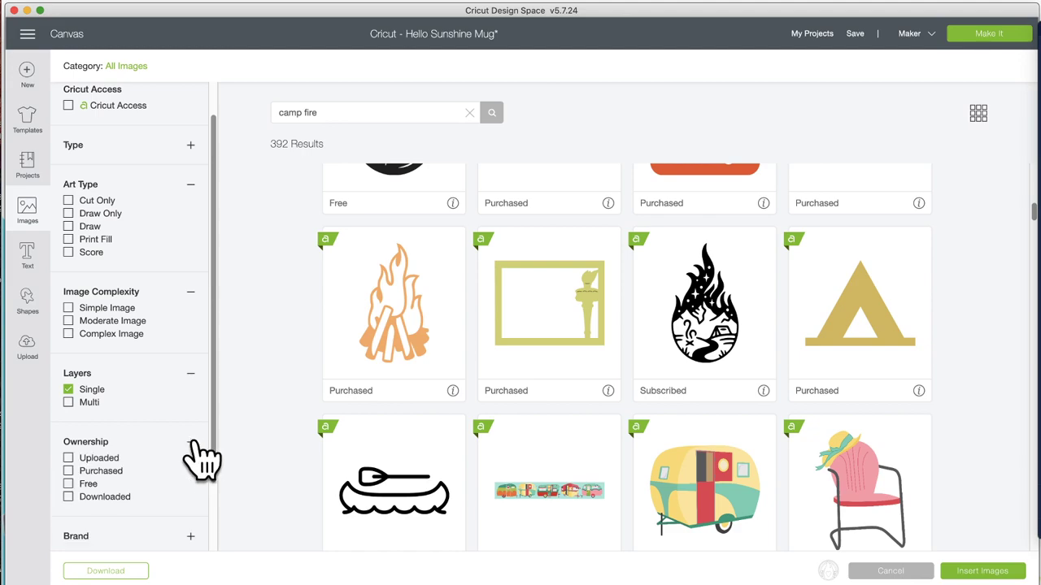
pyautogui.scroll(-2, 195, 443)
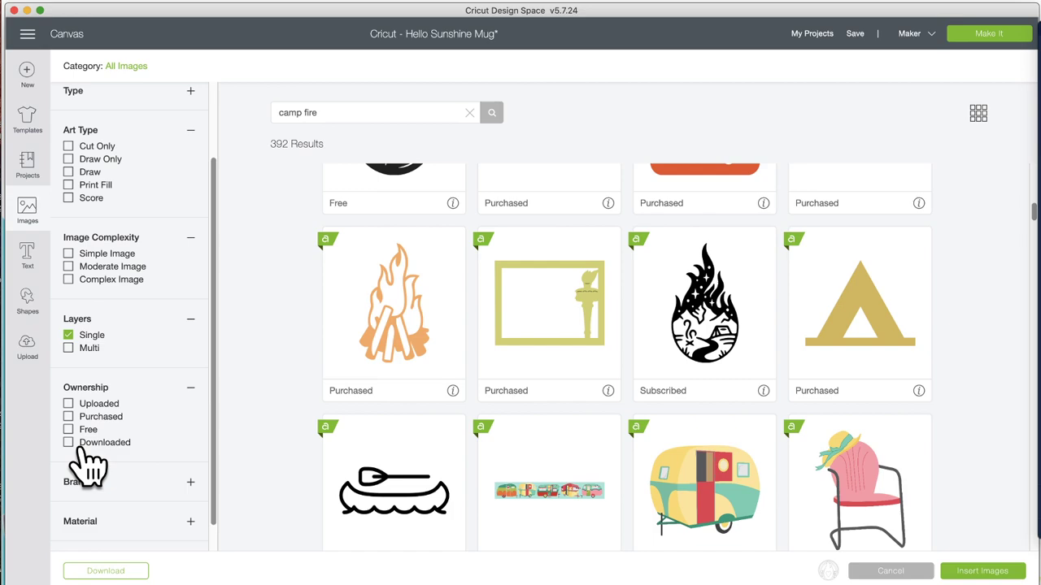
pyautogui.scroll(-2, 89, 465)
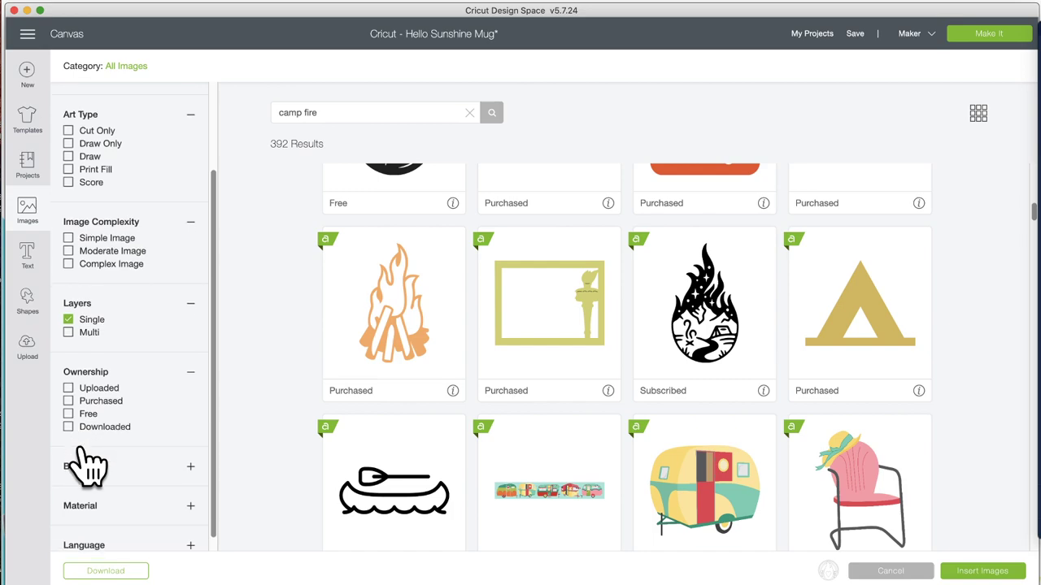
pyautogui.click(190, 453)
pyautogui.scroll(-3, 186, 476)
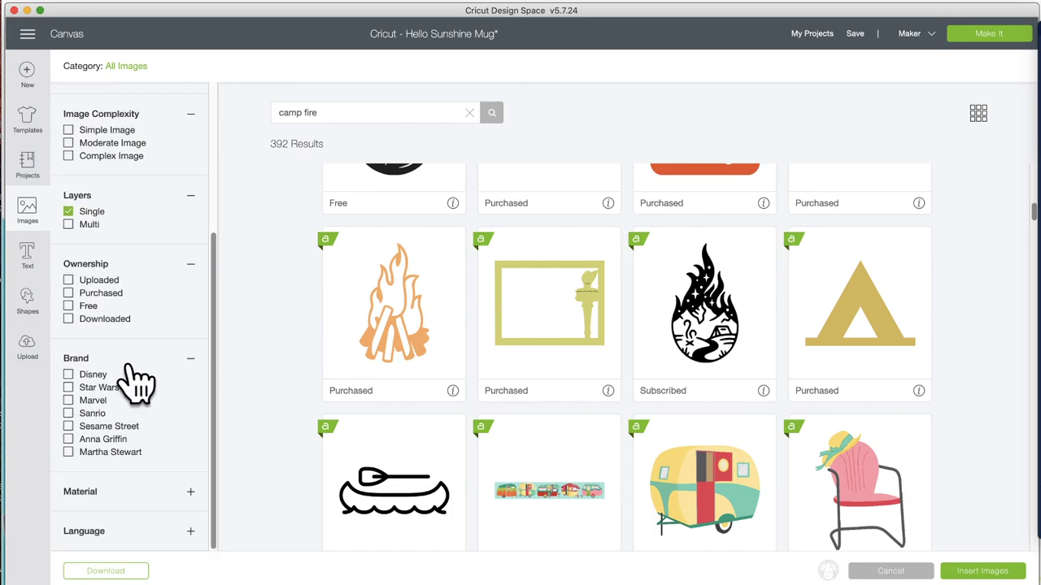
pyautogui.click(189, 491)
pyautogui.scroll(-2, 168, 496)
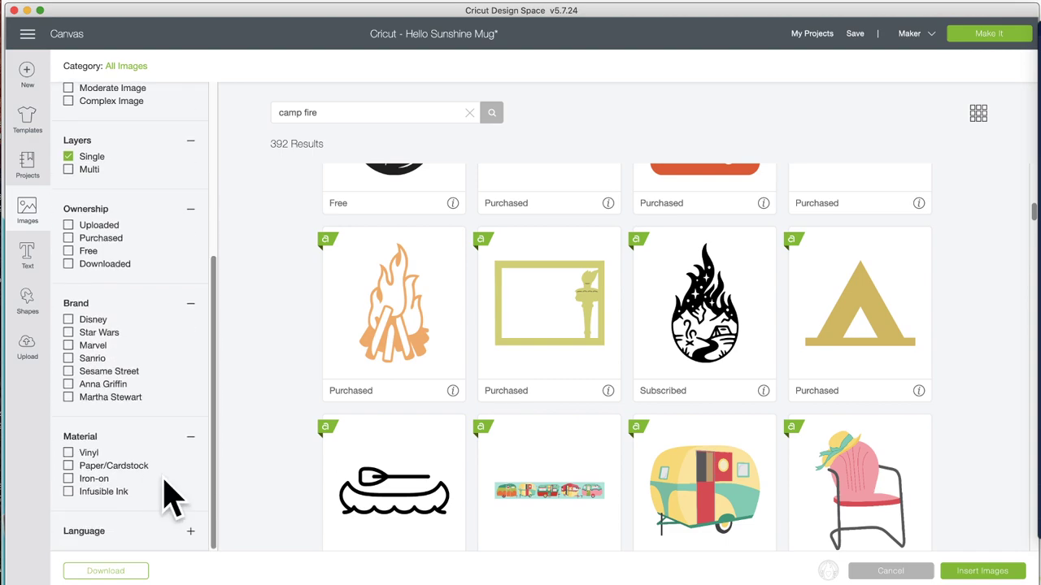
# Step: Try the Infusible Ink material filter, remove it again, and review the Language filter choices
pyautogui.click(69, 492)
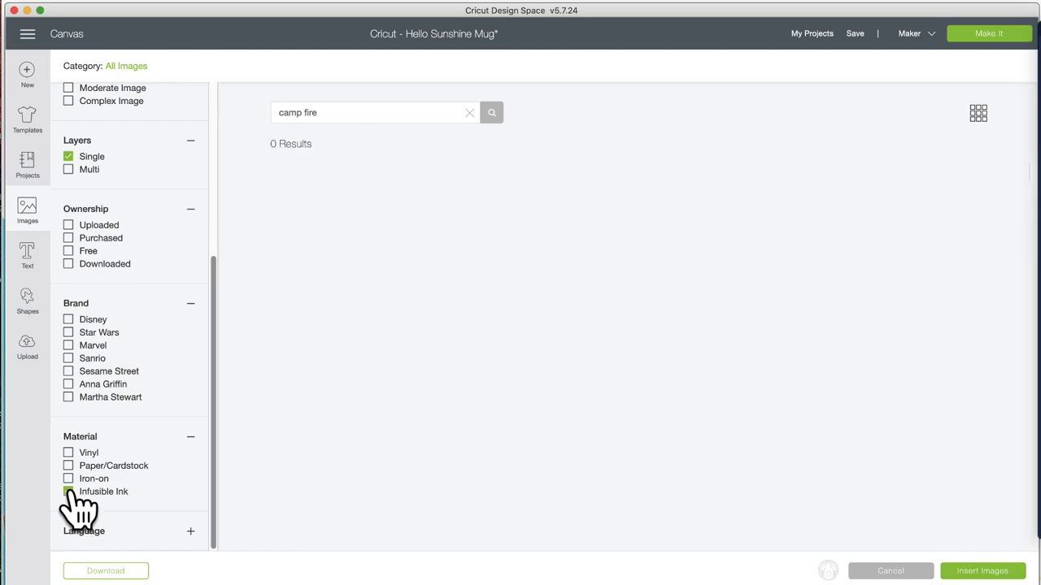
pyautogui.click(69, 492)
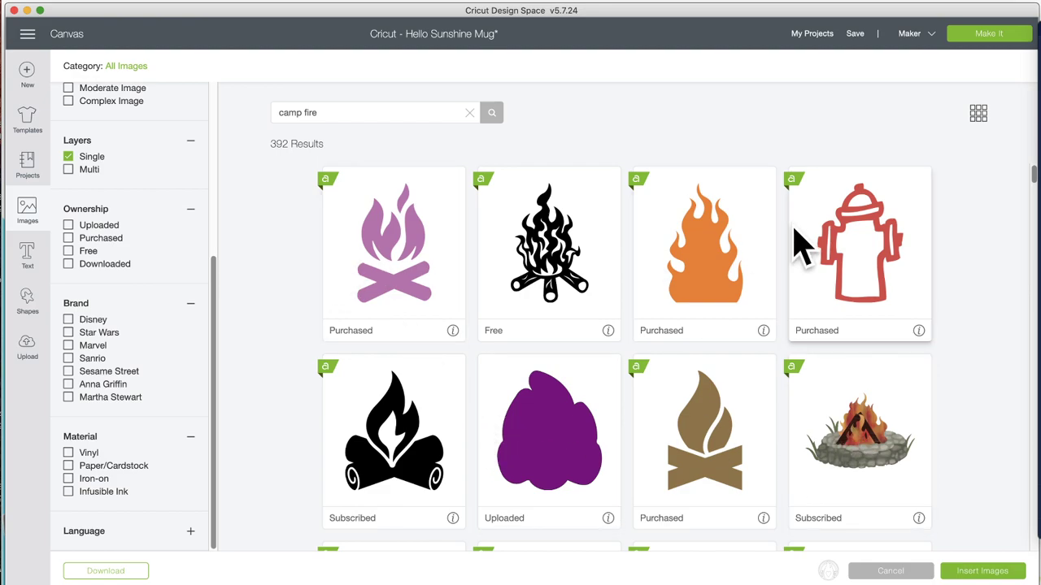
pyautogui.scroll(-3, 301, 463)
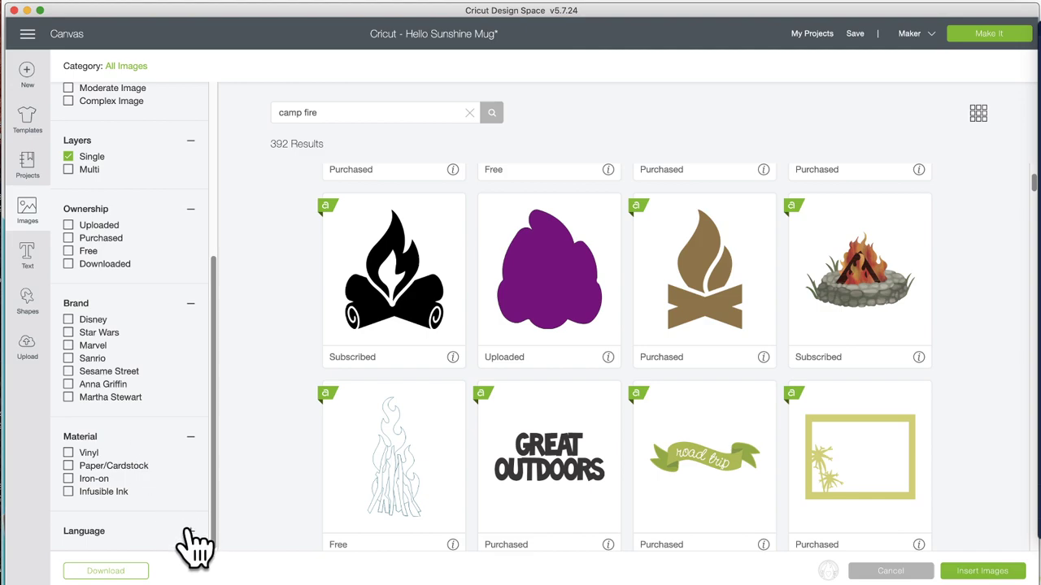
pyautogui.scroll(-3, 196, 549)
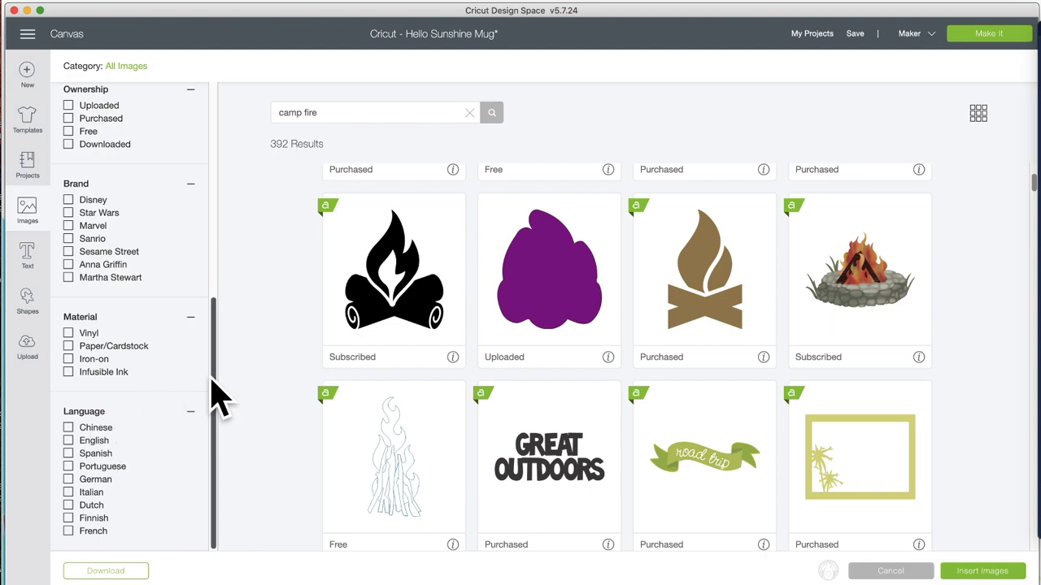
pyautogui.moveTo(214, 395); pyautogui.dragTo(213, 139)
pyautogui.scroll(-3, 213, 163)
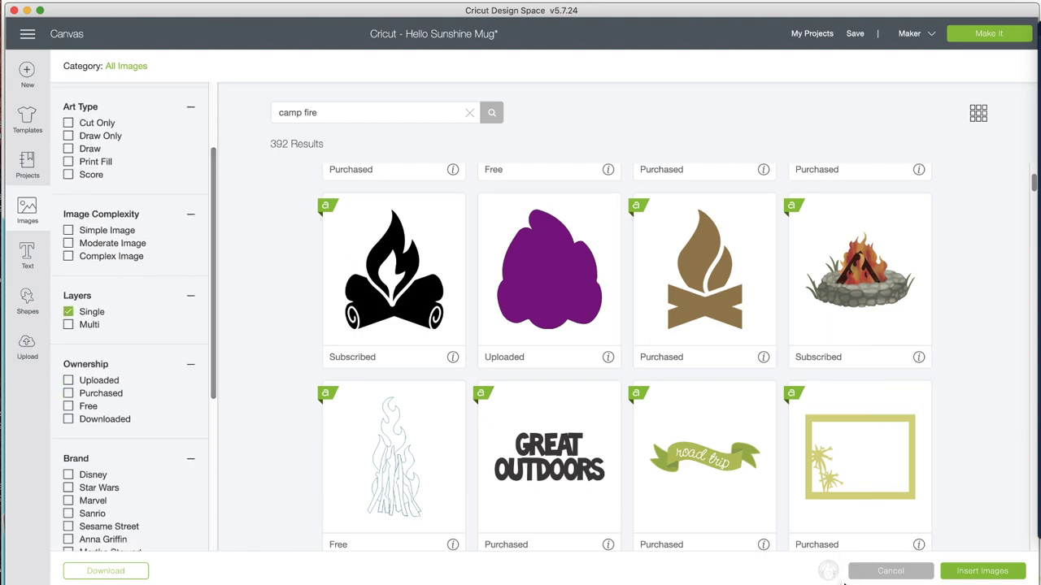
# Step: Insert the selected You Light My Fire image onto the canvas and delete the Hello Sunshine text
pyautogui.click(1004, 573)
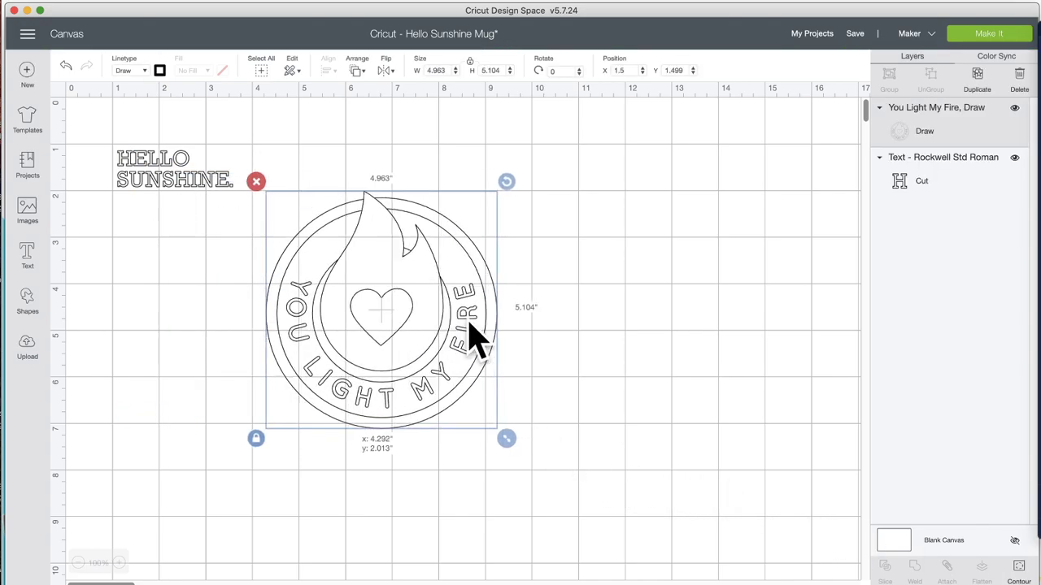
pyautogui.moveTo(476, 337); pyautogui.dragTo(543, 326)
pyautogui.click(163, 174)
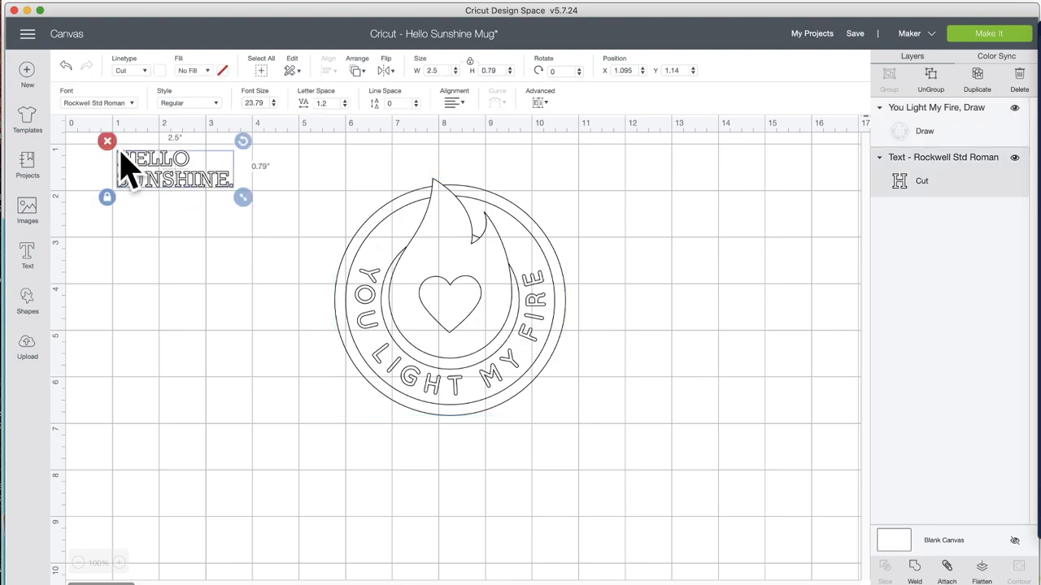
pyautogui.press('Delete')
# Step: Scale the You Light My Fire design down to about 3.8 by 3.9 inches and move it to about X 9.15, Y 2.53
pyautogui.moveTo(470, 309); pyautogui.dragTo(411, 325)
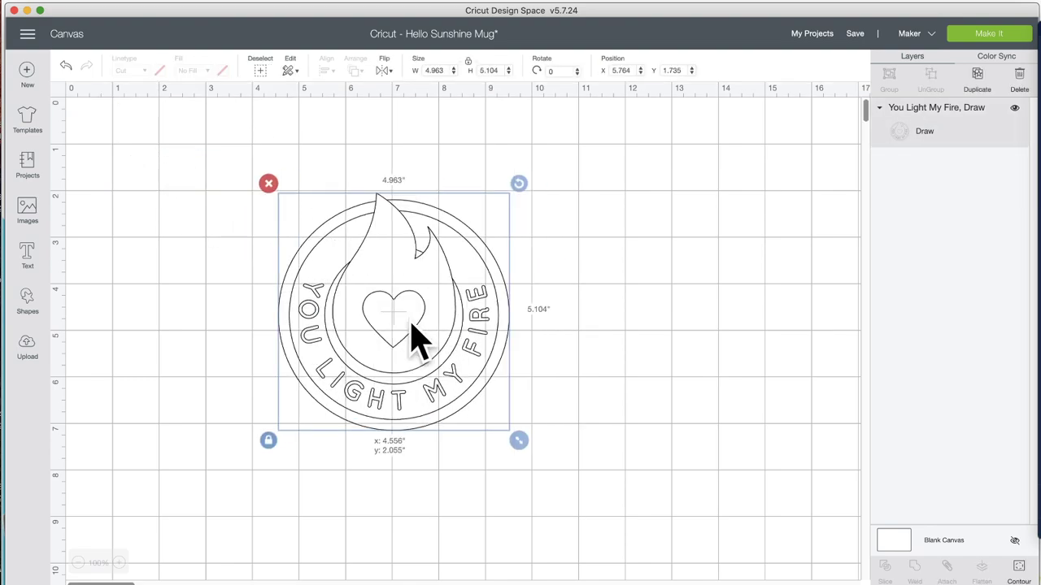
pyautogui.moveTo(520, 443); pyautogui.dragTo(467, 385)
pyautogui.moveTo(354, 276); pyautogui.dragTo(570, 299)
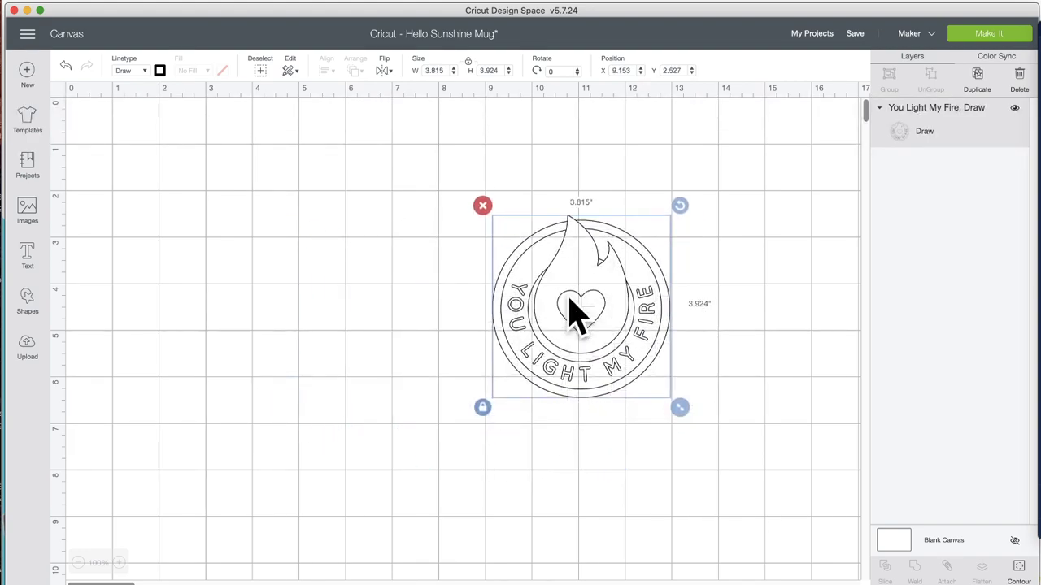
# Step: Add a square shape to the canvas and place it beside the fire design at about X 2.5, Y 2.2
pyautogui.click(27, 296)
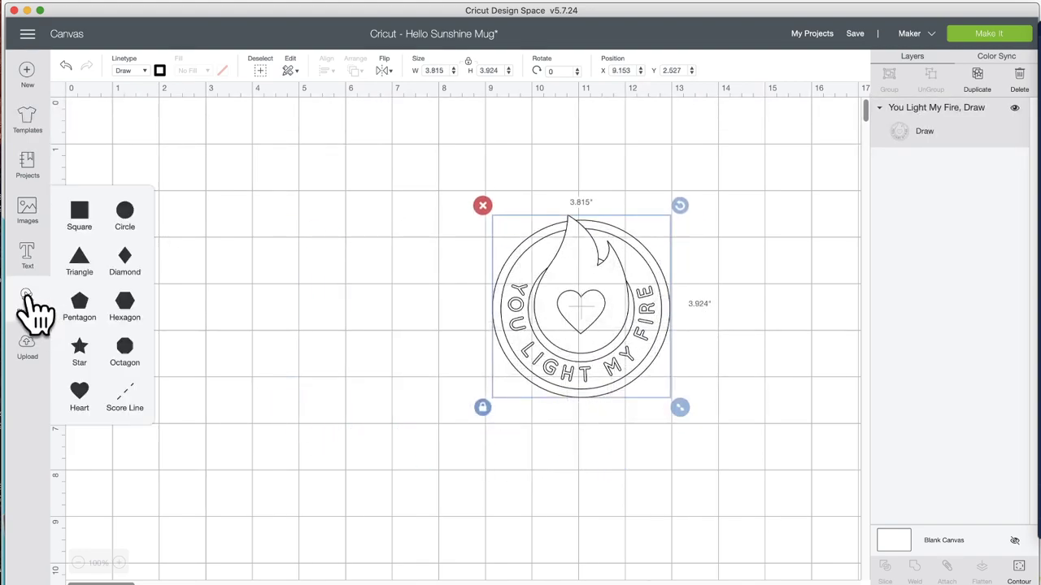
pyautogui.click(79, 213)
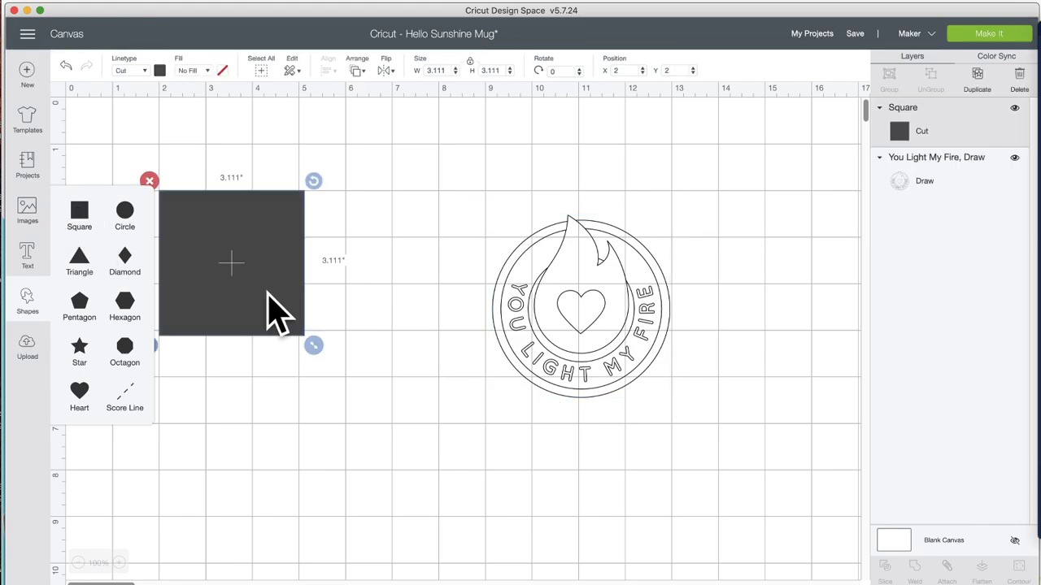
pyautogui.moveTo(260, 279); pyautogui.dragTo(296, 251)
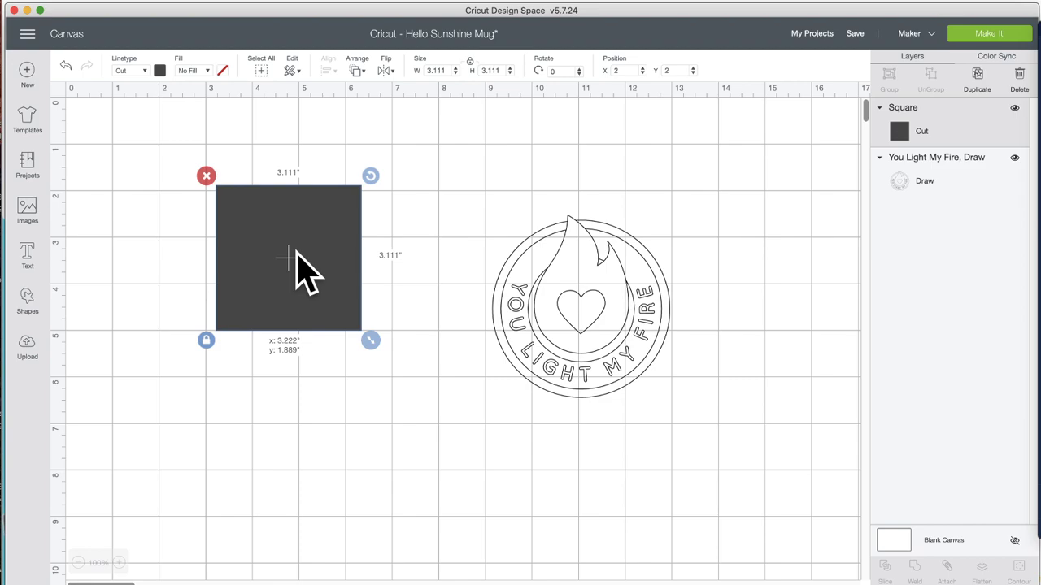
pyautogui.moveTo(297, 251); pyautogui.dragTo(262, 233)
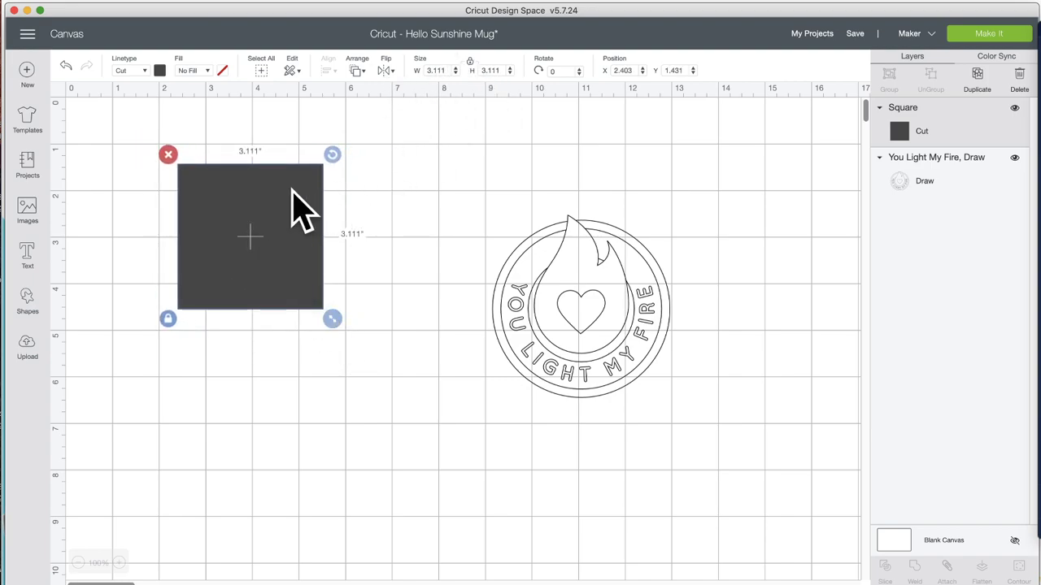
pyautogui.moveTo(290, 197); pyautogui.dragTo(295, 233)
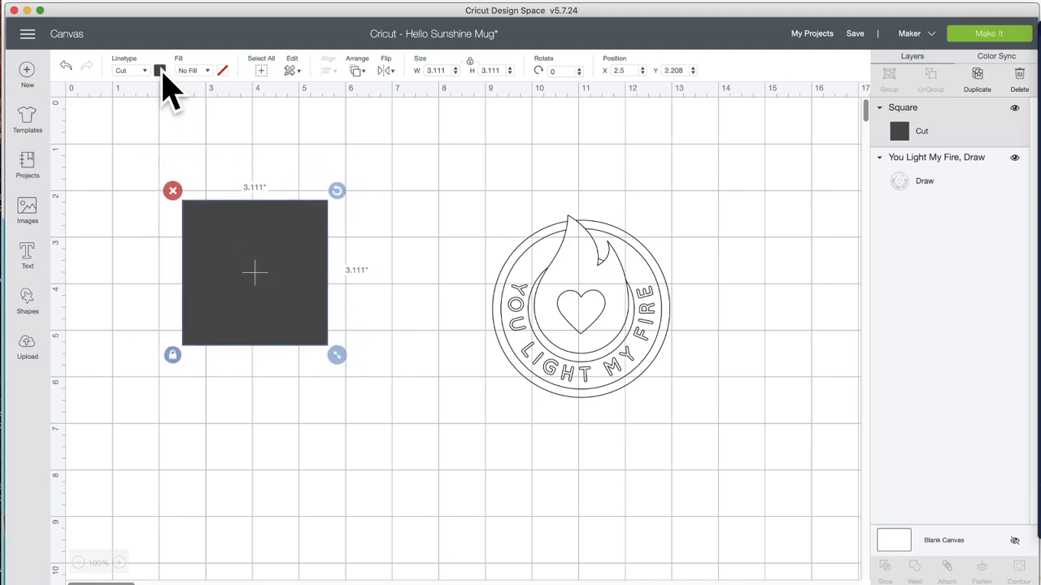
# Step: Change the square's material color to light periwinkle blue and deselect it
pyautogui.click(161, 72)
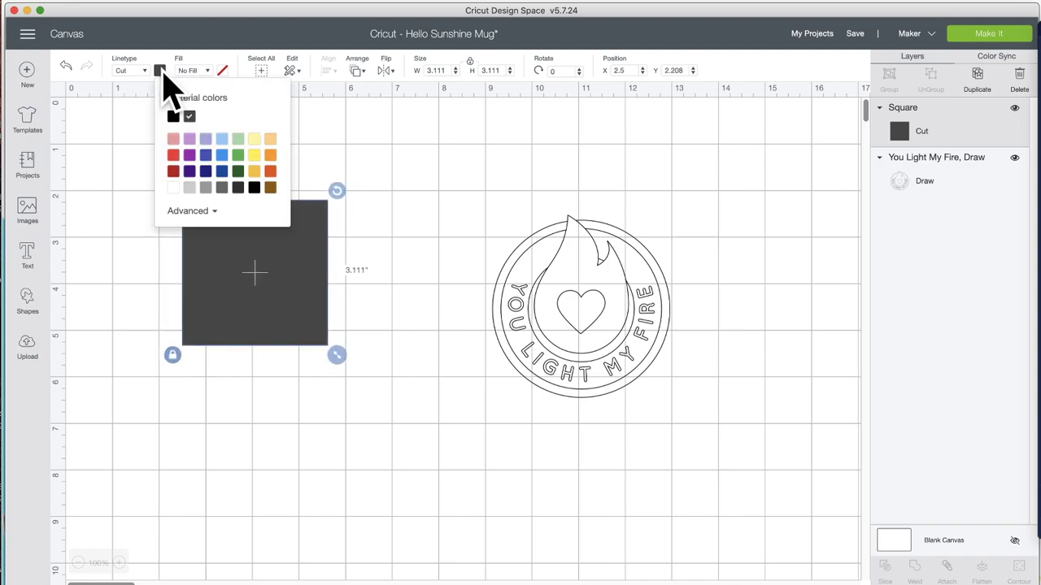
pyautogui.click(205, 139)
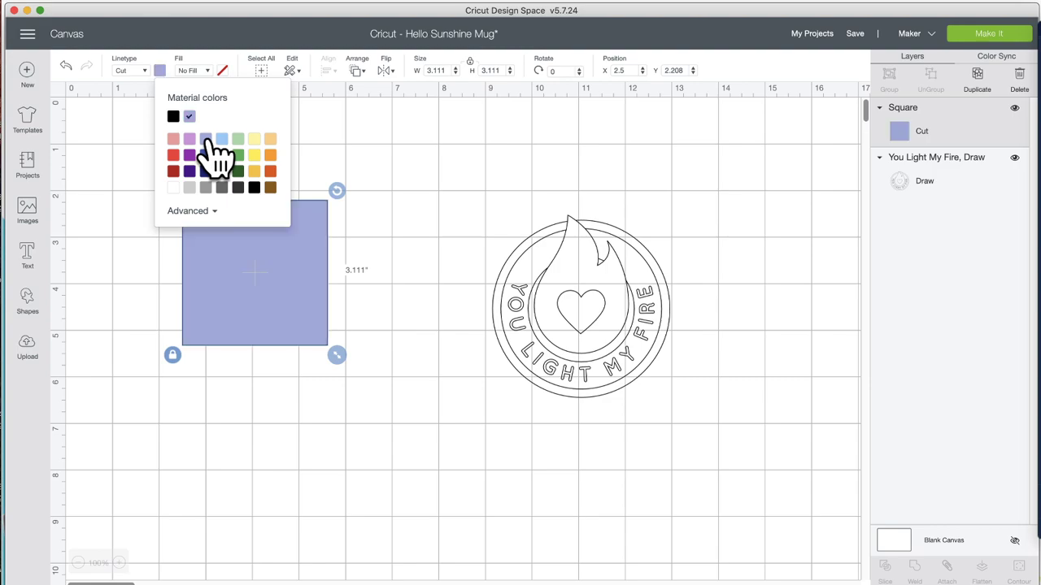
pyautogui.click(398, 260)
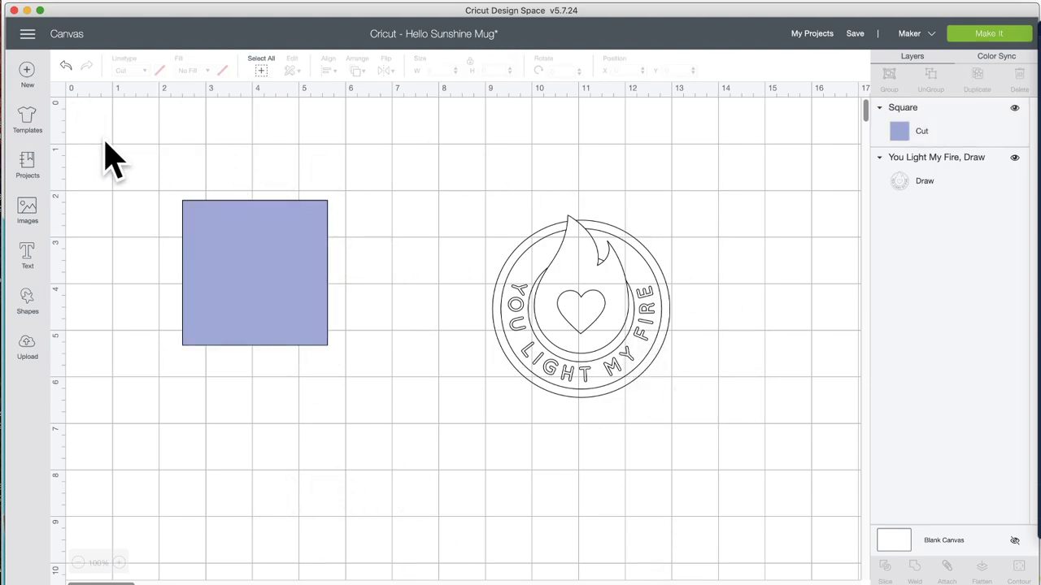
# Step: Recolor the blank canvas background, trying orange and bright yellow before settling on pale yellow
pyautogui.click(904, 545)
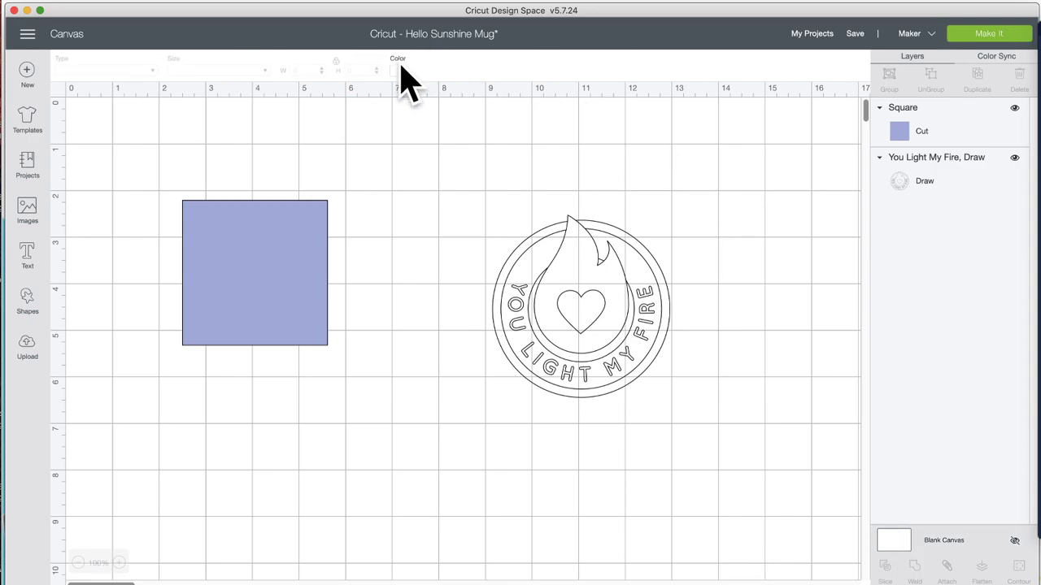
pyautogui.click(397, 71)
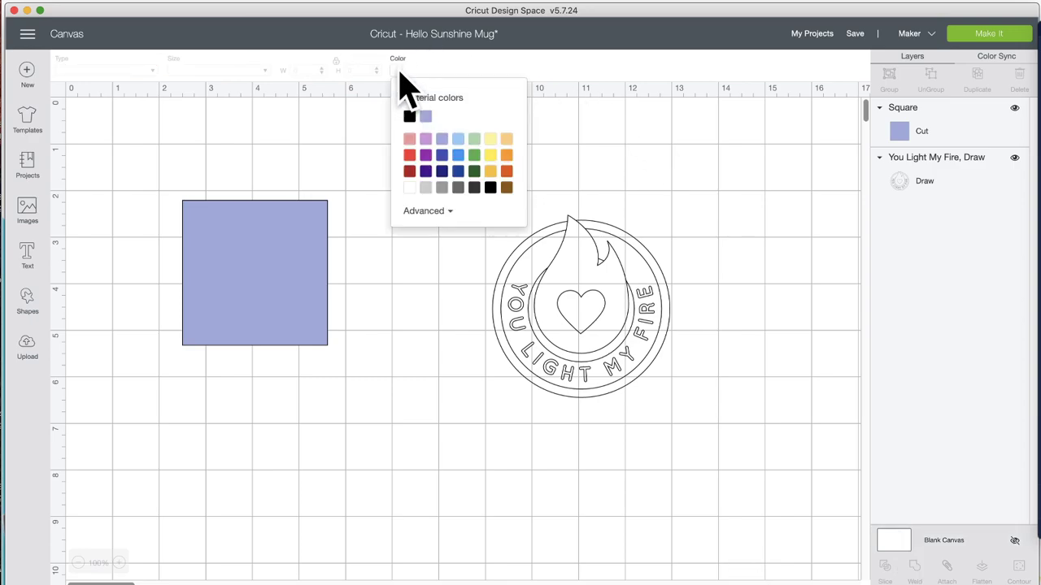
pyautogui.click(507, 154)
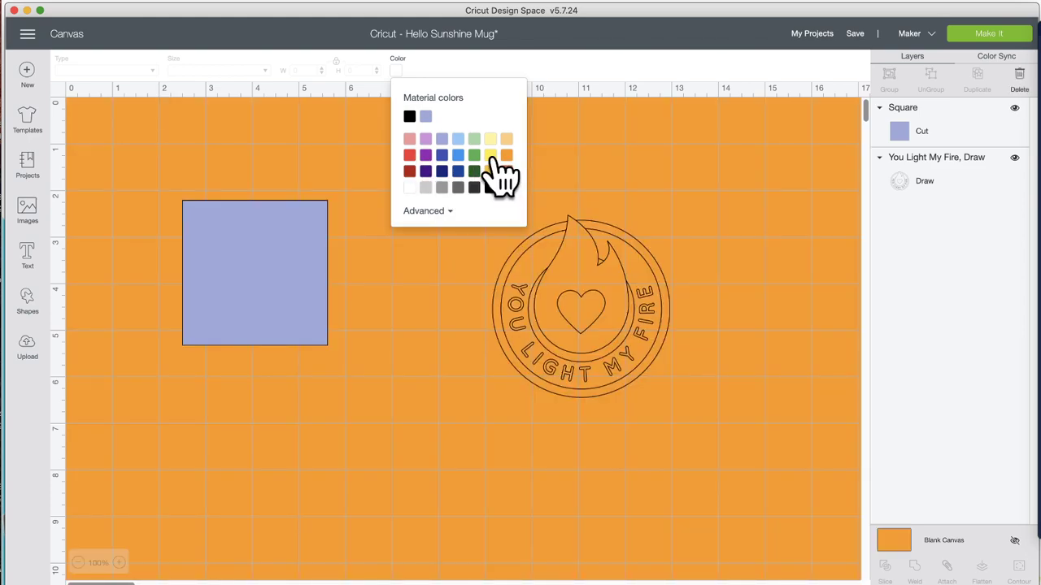
pyautogui.click(490, 155)
pyautogui.click(490, 139)
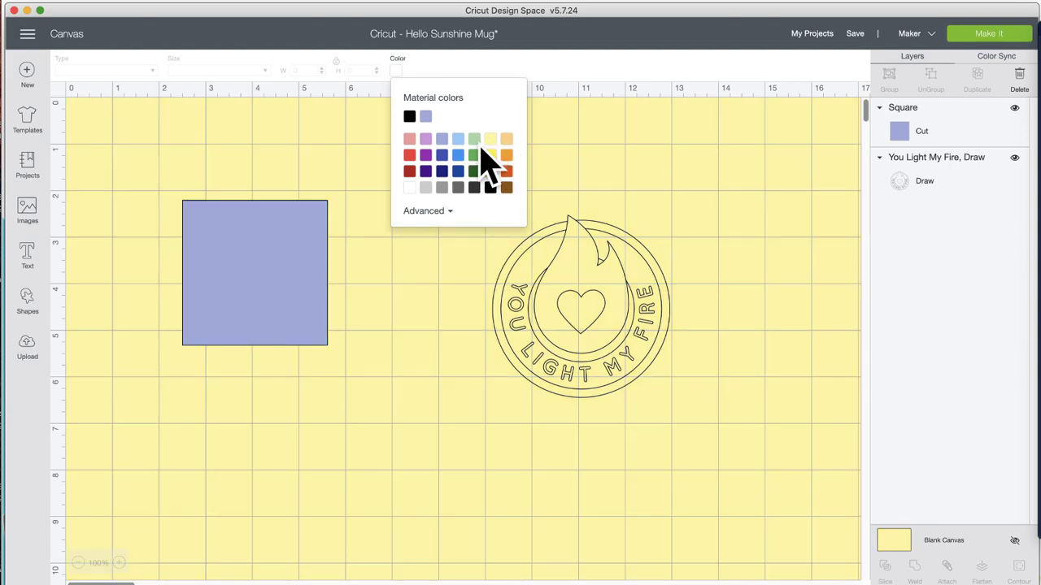
# Step: Change the blank canvas background color to light gray
pyautogui.click(425, 170)
pyautogui.click(425, 187)
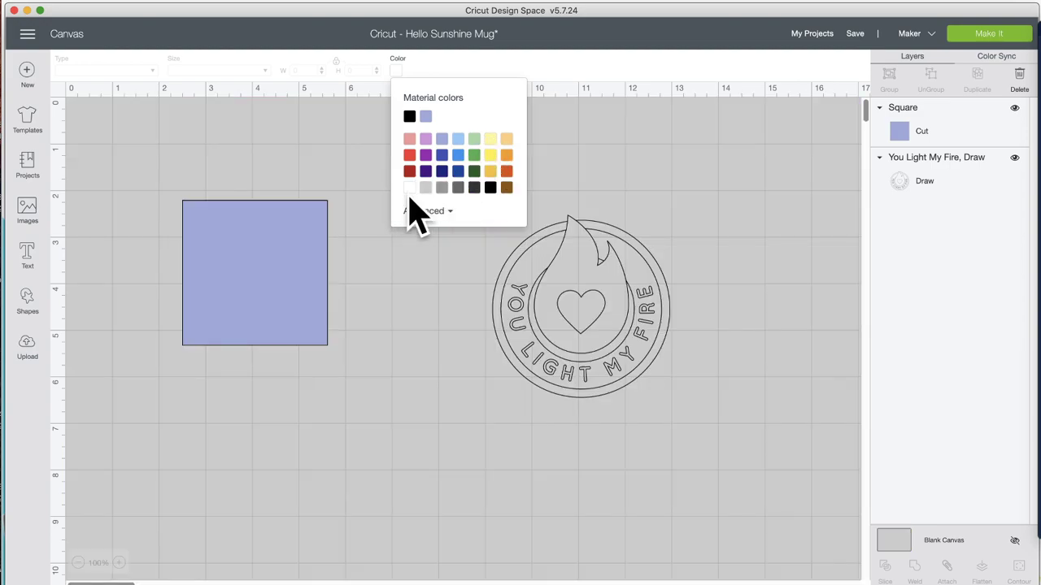
pyautogui.click(426, 291)
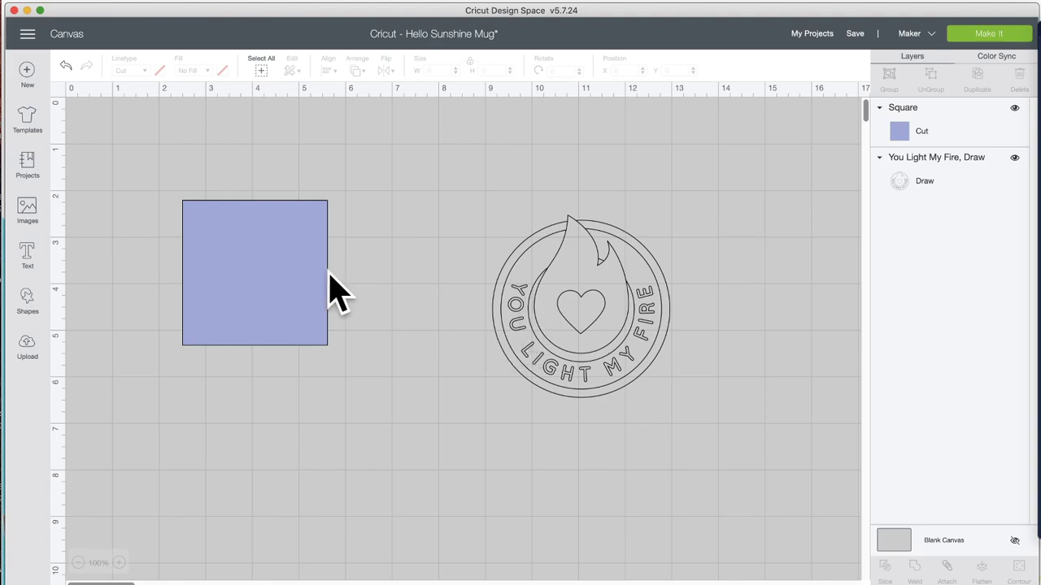
# Step: Resize the periwinkle square to 8.5 inches wide by 5.5 inches high, with the aspect ratio unlocked
pyautogui.click(301, 294)
pyautogui.moveTo(339, 355); pyautogui.dragTo(513, 531)
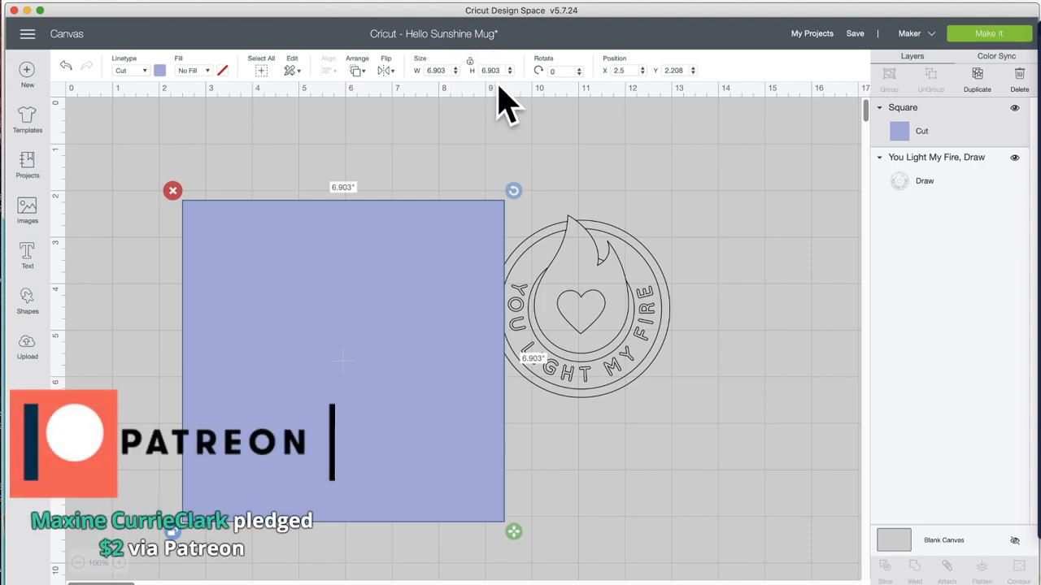
pyautogui.click(436, 70)
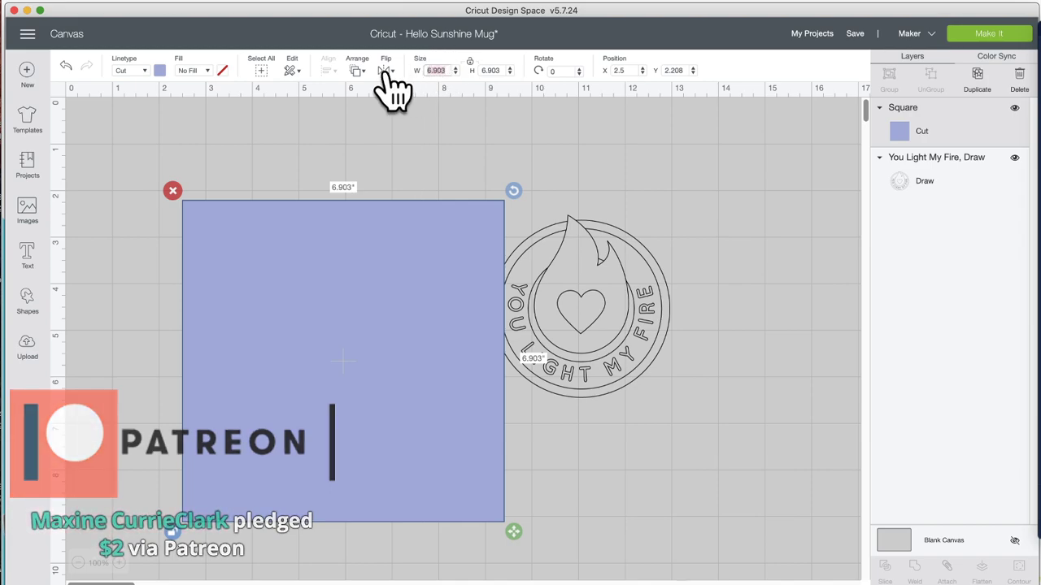
pyautogui.write('8')
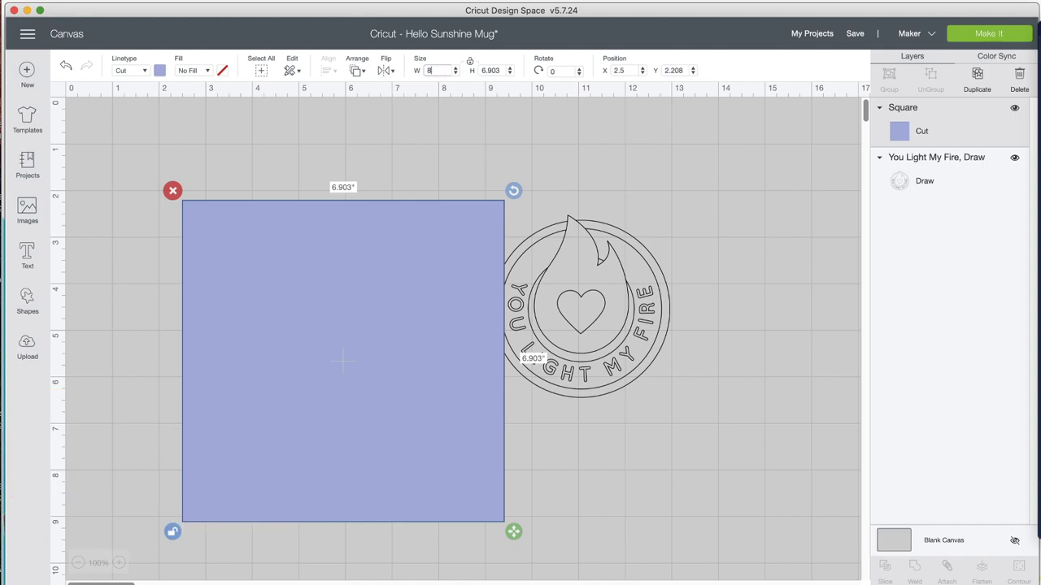
pyautogui.write('.5')
pyautogui.press('Return')
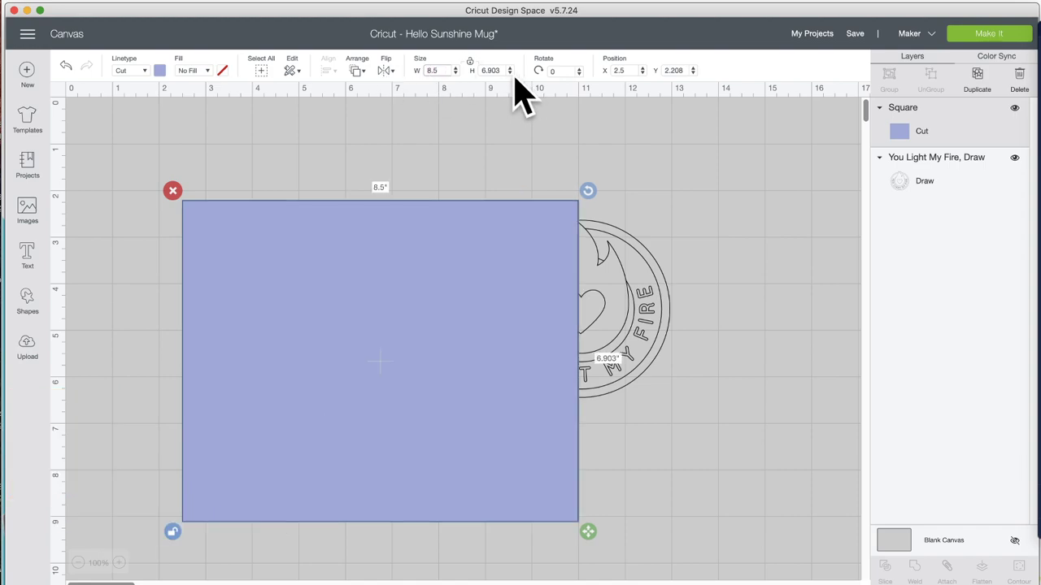
pyautogui.doubleClick(492, 71)
pyautogui.write('5.')
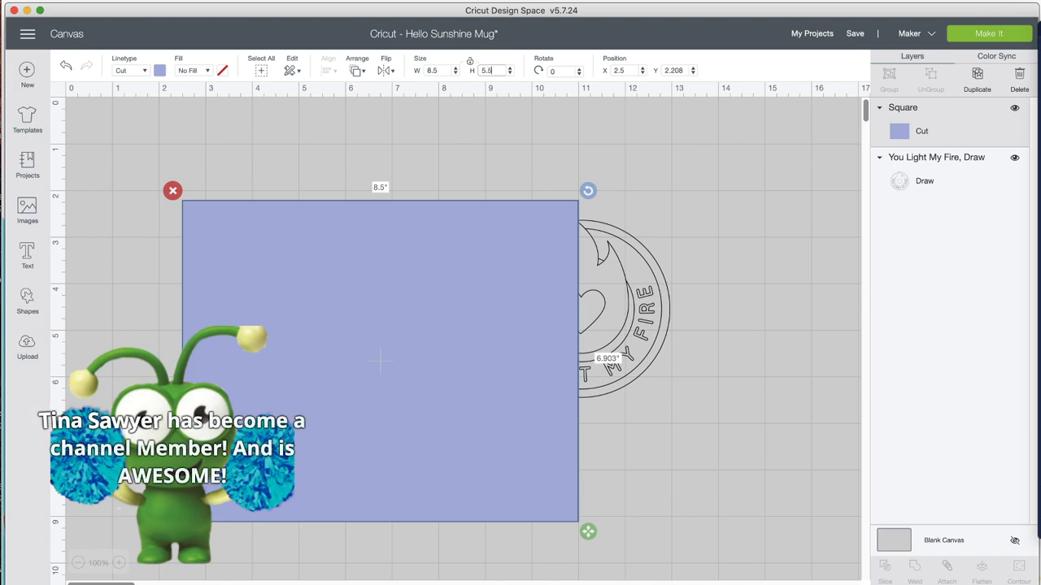
pyautogui.write('5')
pyautogui.press('Return')
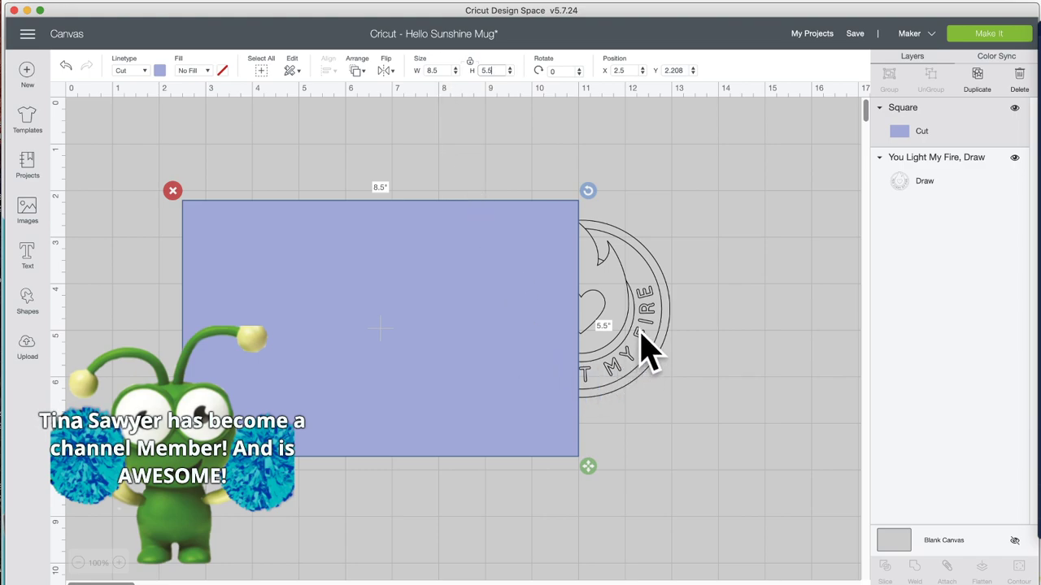
# Step: Move the periwinkle rectangle to about X 1.35, Y 2.4 and the fire design clear of it to about X 10.72, Y 3.5
pyautogui.moveTo(494, 257); pyautogui.dragTo(440, 273)
pyautogui.click(610, 280)
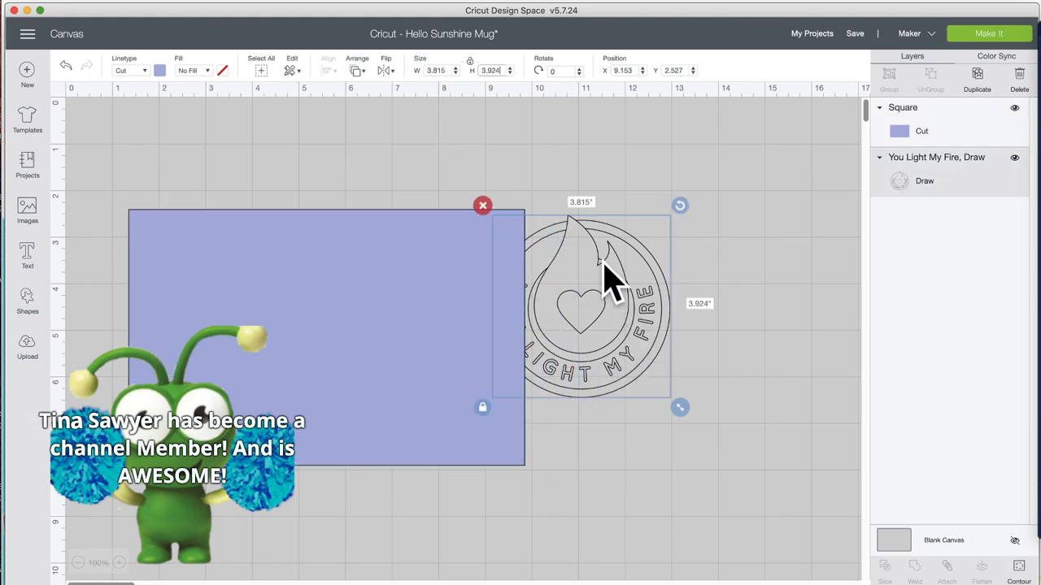
pyautogui.moveTo(602, 262); pyautogui.dragTo(679, 307)
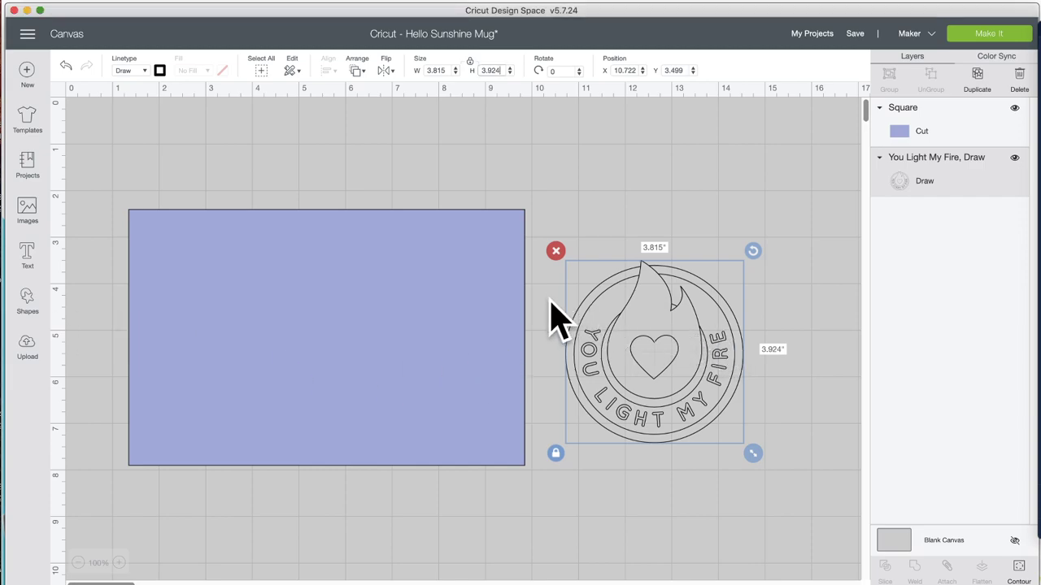
# Step: Place the fire design on the rectangle's right half at about X 5.75, Y 3.31, layered in front of the rectangle
pyautogui.click(360, 302)
pyautogui.moveTo(672, 296); pyautogui.dragTo(397, 284)
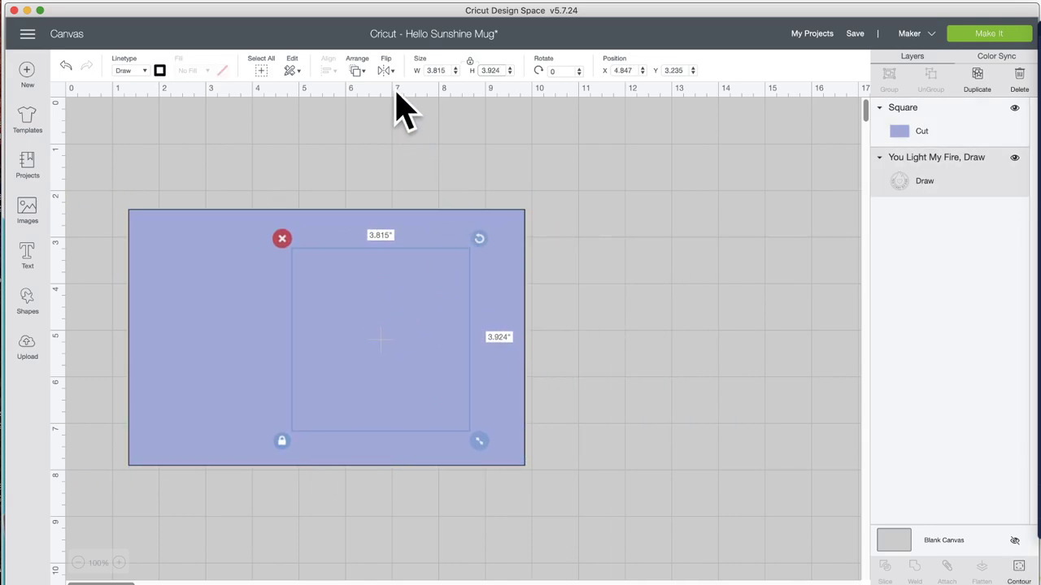
pyautogui.click(353, 72)
pyautogui.click(391, 146)
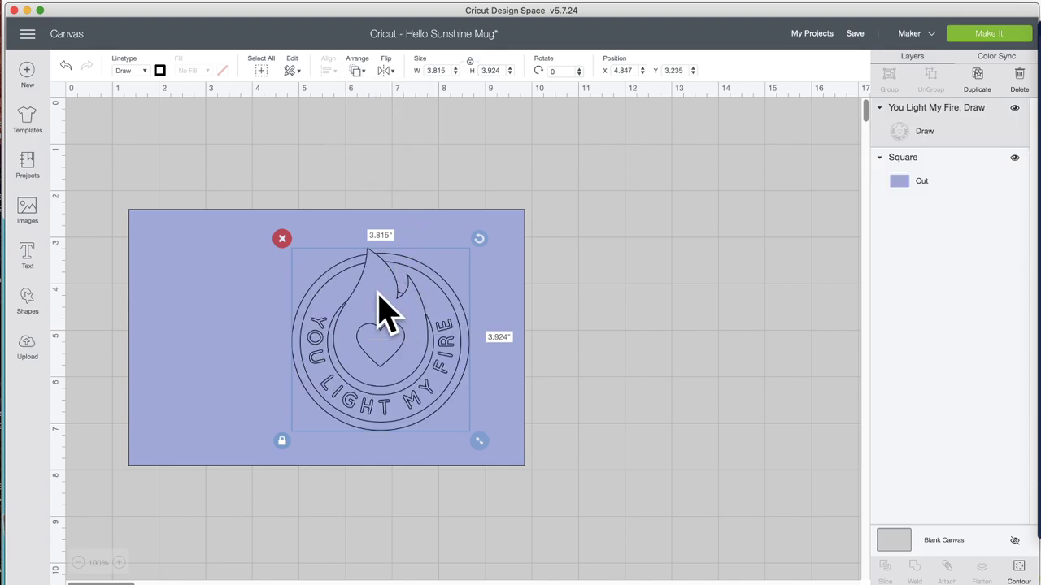
pyautogui.moveTo(378, 295); pyautogui.dragTo(420, 294)
# Step: Add a score line over the rectangle at about X 3.49, Y 2.44 and set its height to 5.5 inches
pyautogui.click(26, 300)
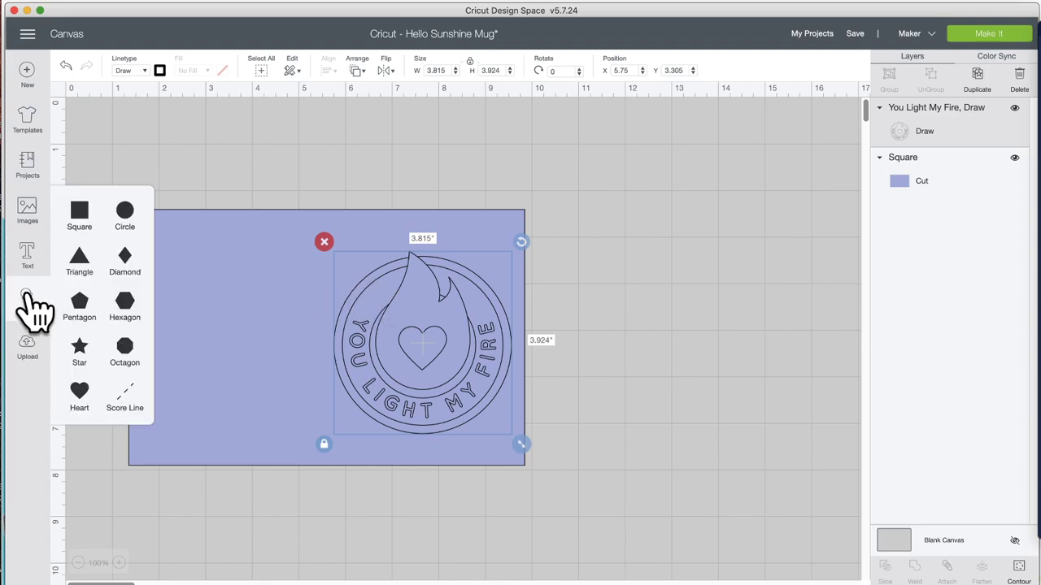
pyautogui.click(130, 395)
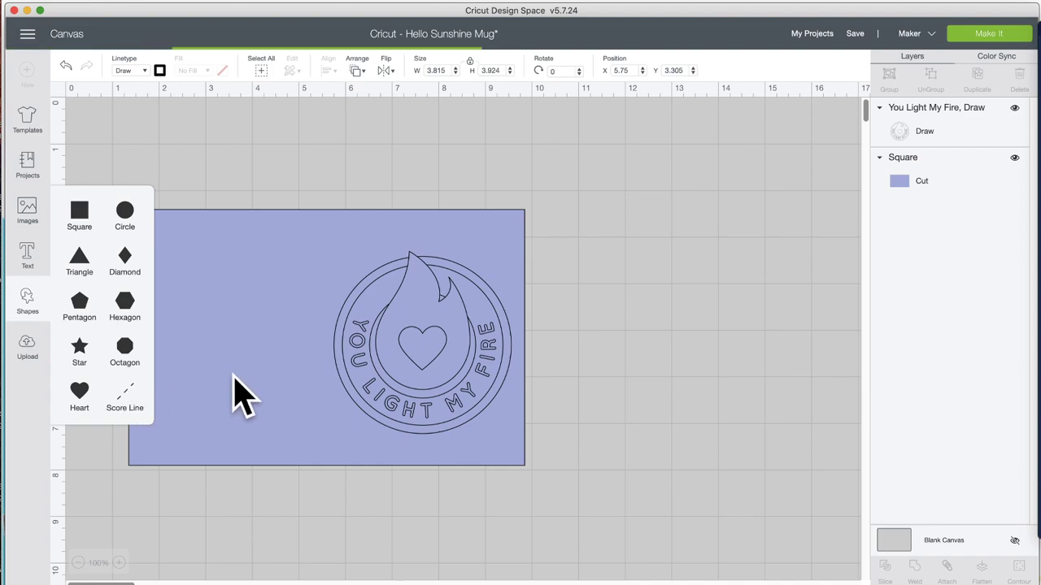
pyautogui.moveTo(230, 258); pyautogui.dragTo(228, 269)
pyautogui.click(498, 71)
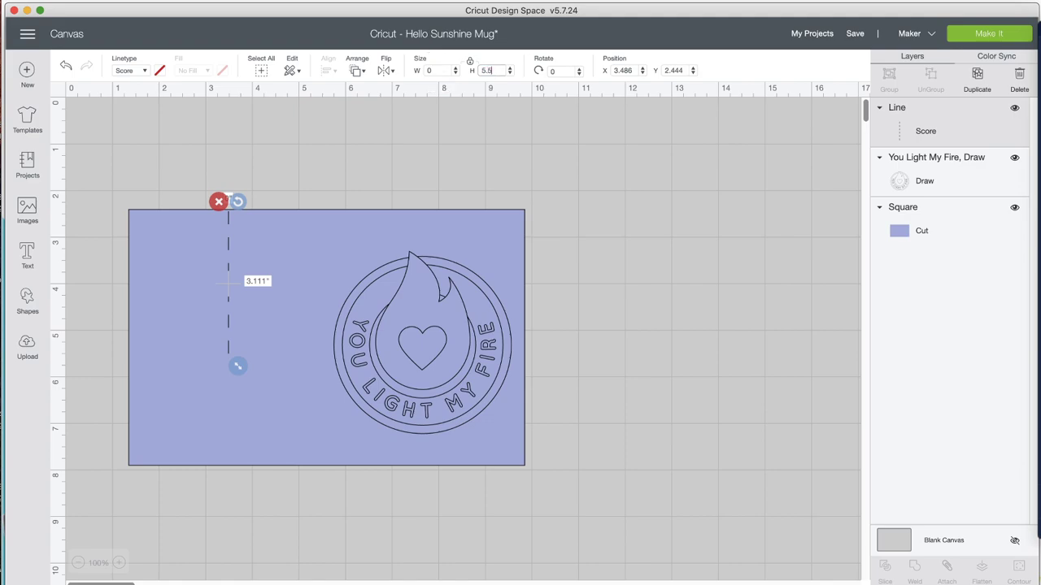
pyautogui.click(258, 155)
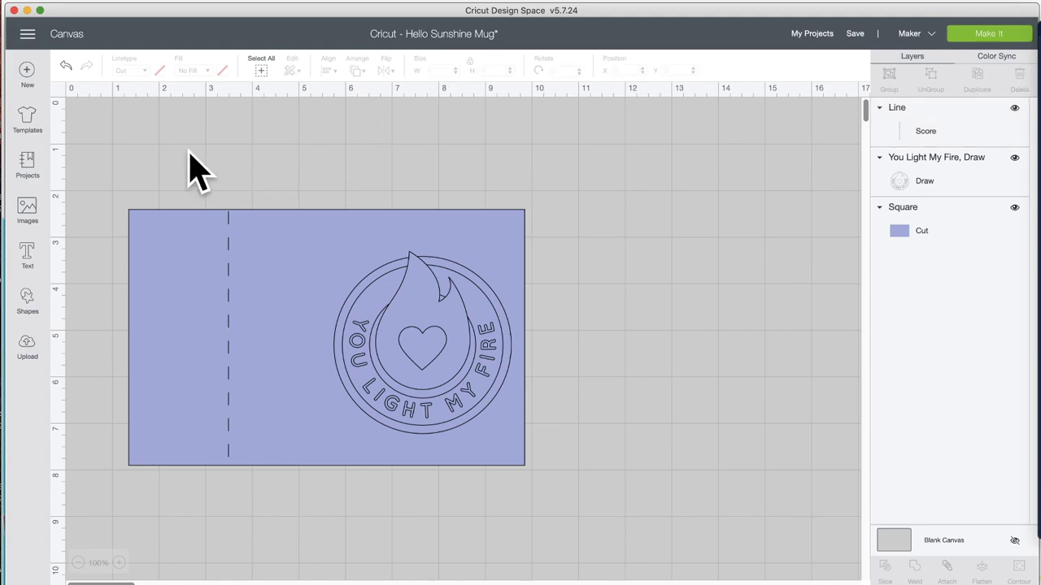
# Step: Center the score line and the periwinkle rectangle on each other
pyautogui.moveTo(177, 152); pyautogui.dragTo(279, 305)
pyautogui.click(328, 72)
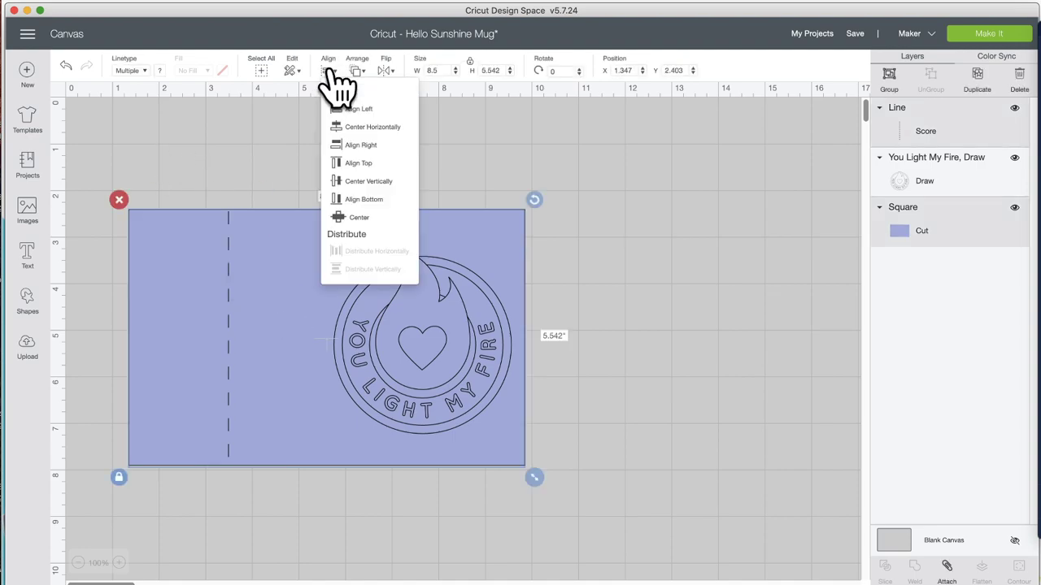
pyautogui.click(394, 217)
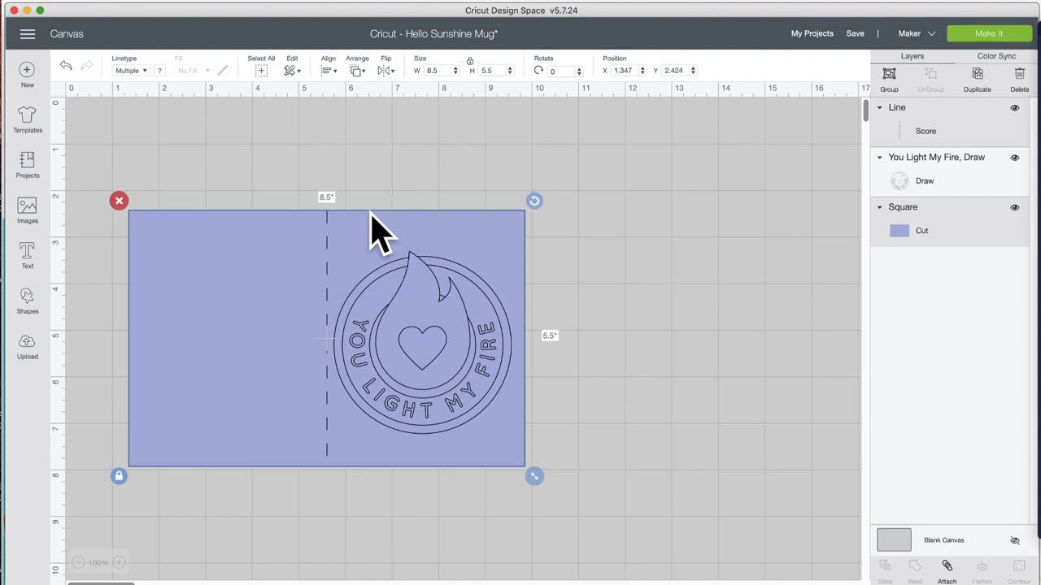
# Step: Move the fire design off the card to the blank canvas on its right, starting near the 13-inch mark, and clear the selection
pyautogui.moveTo(416, 316); pyautogui.dragTo(752, 278)
pyautogui.click(448, 166)
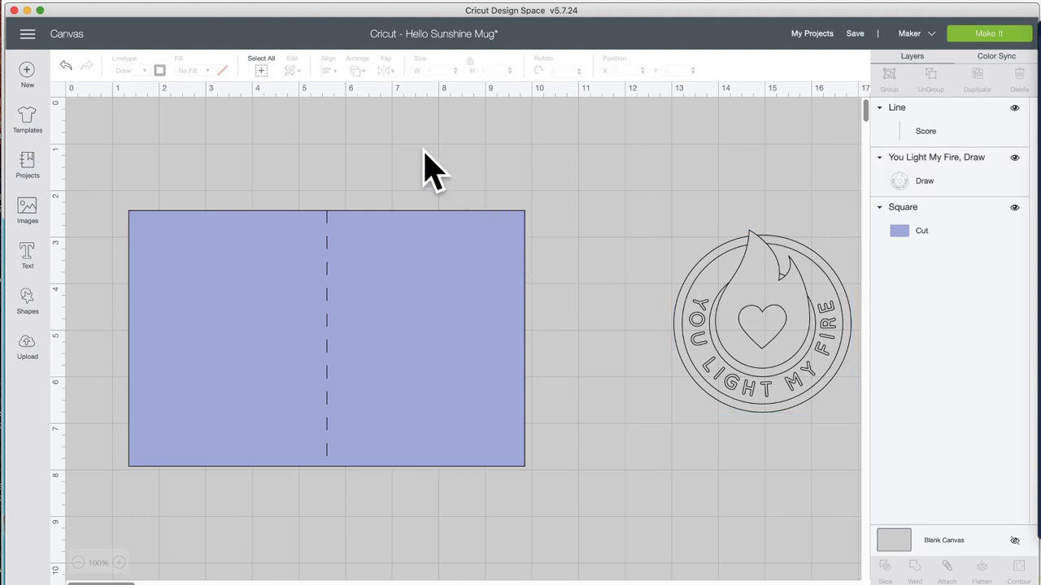
pyautogui.moveTo(233, 153); pyautogui.dragTo(441, 365)
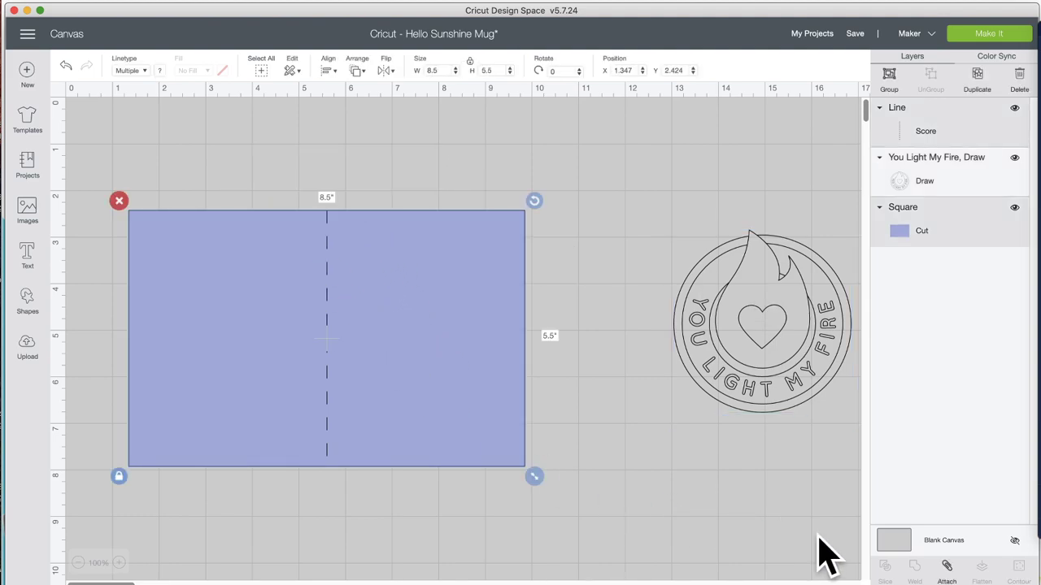
pyautogui.click(590, 265)
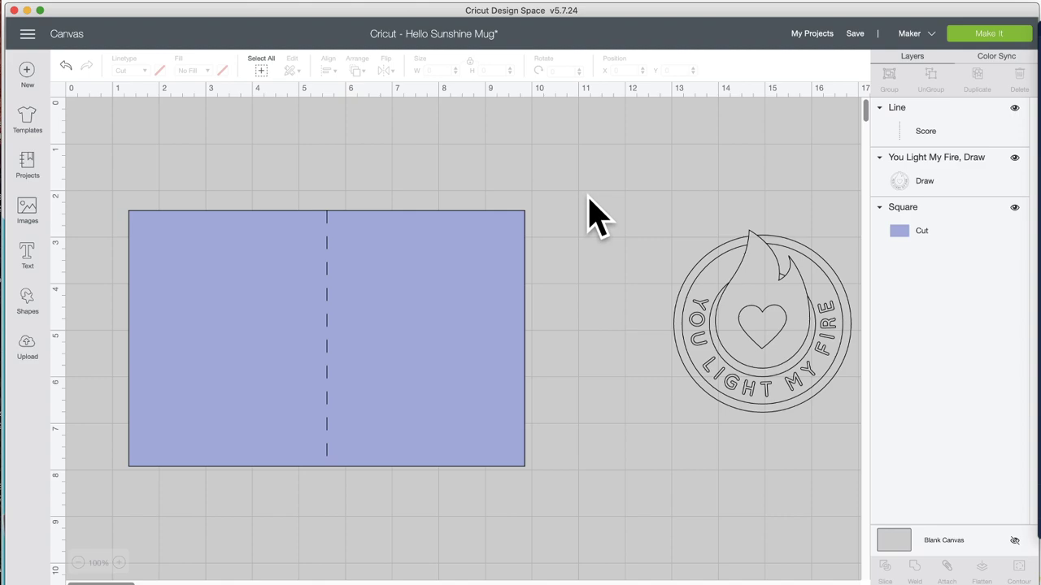
# Step: Preview the mats for scoring, drawing and cutting, try shifting the fire design and score line on the first mat, and return to the canvas
pyautogui.click(994, 54)
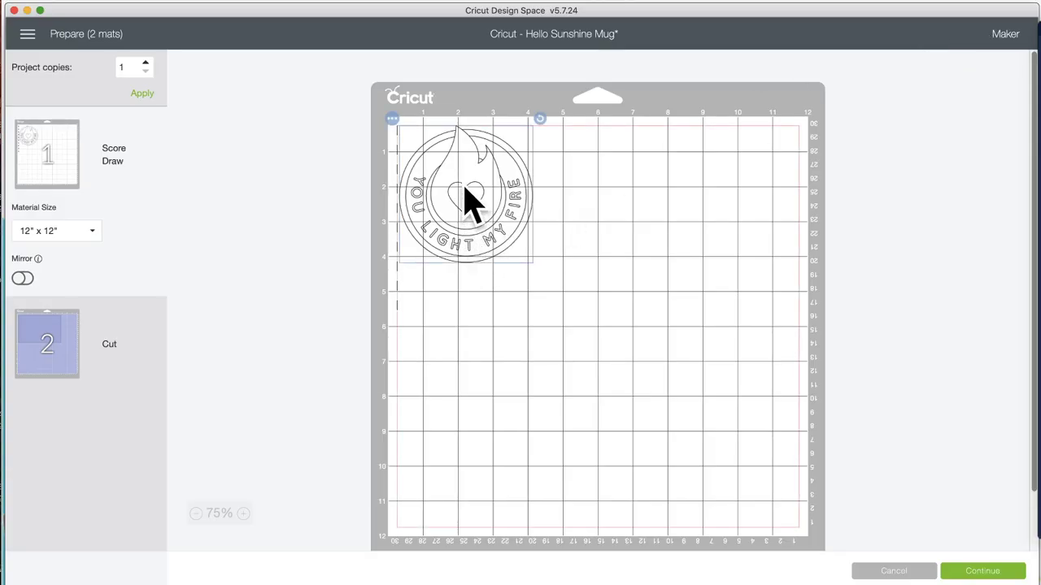
pyautogui.moveTo(465, 195); pyautogui.dragTo(556, 195)
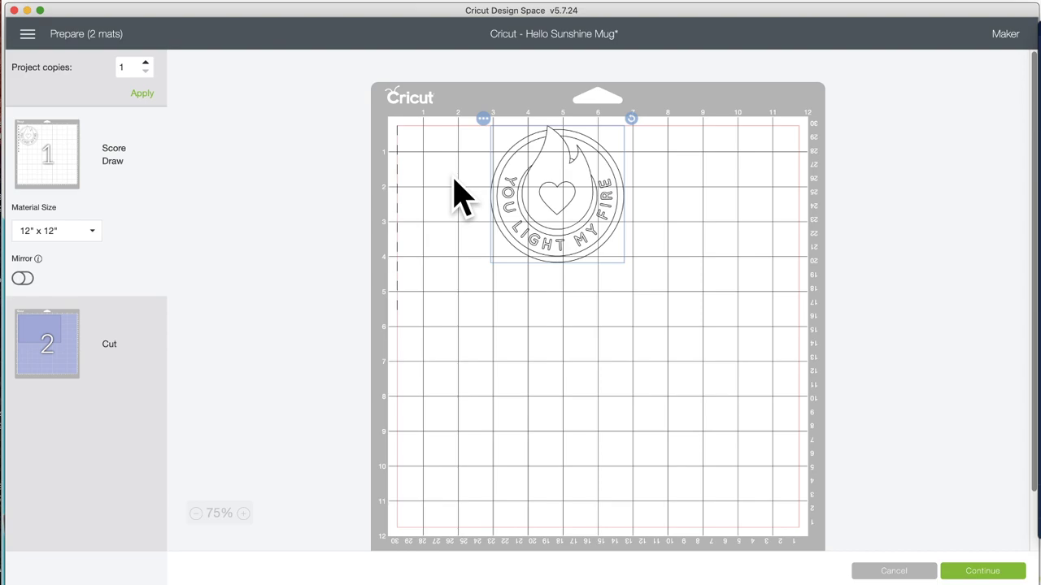
pyautogui.moveTo(400, 181); pyautogui.dragTo(415, 179)
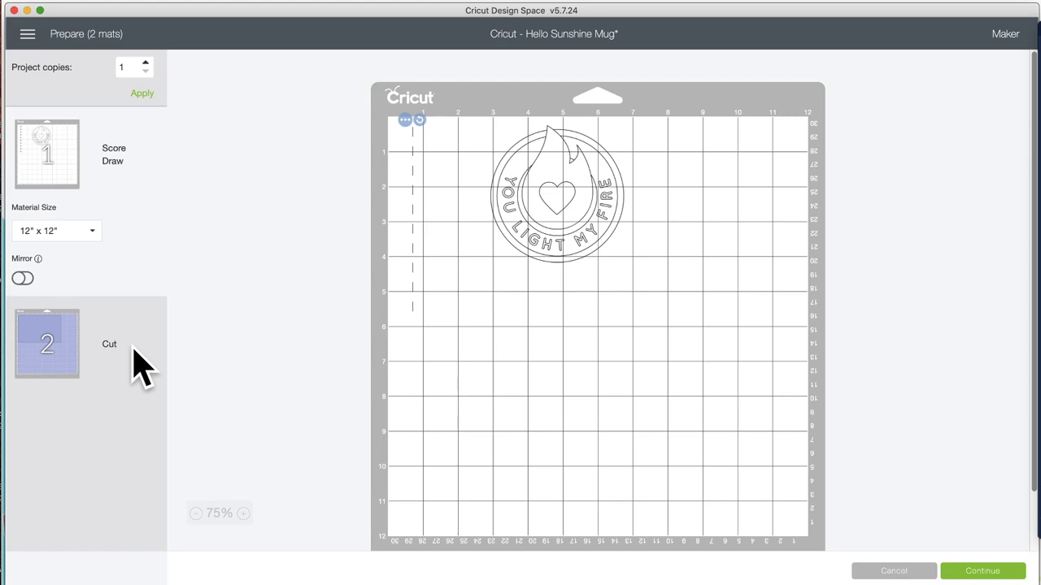
pyautogui.click(139, 366)
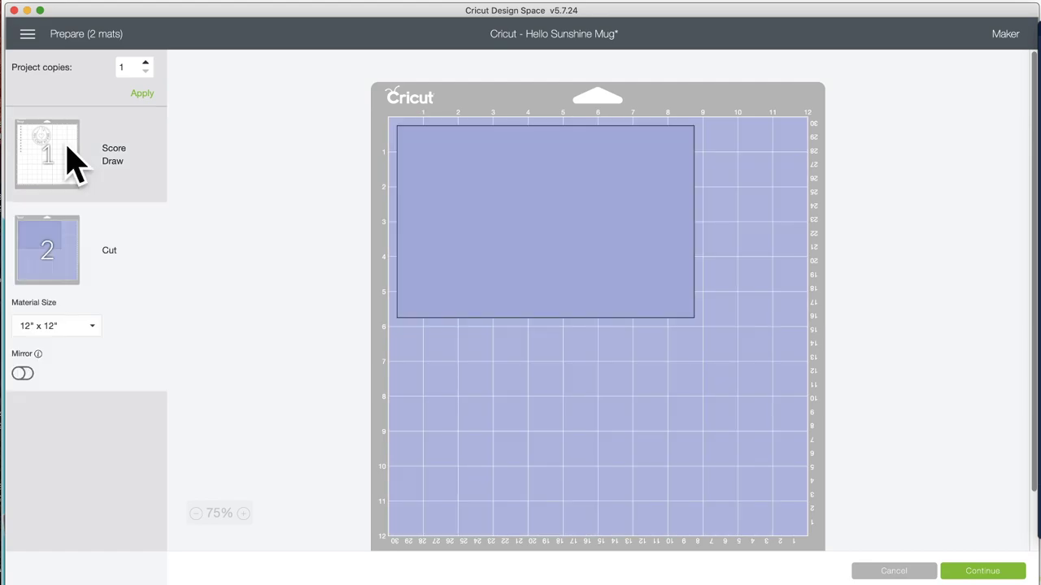
pyautogui.click(72, 163)
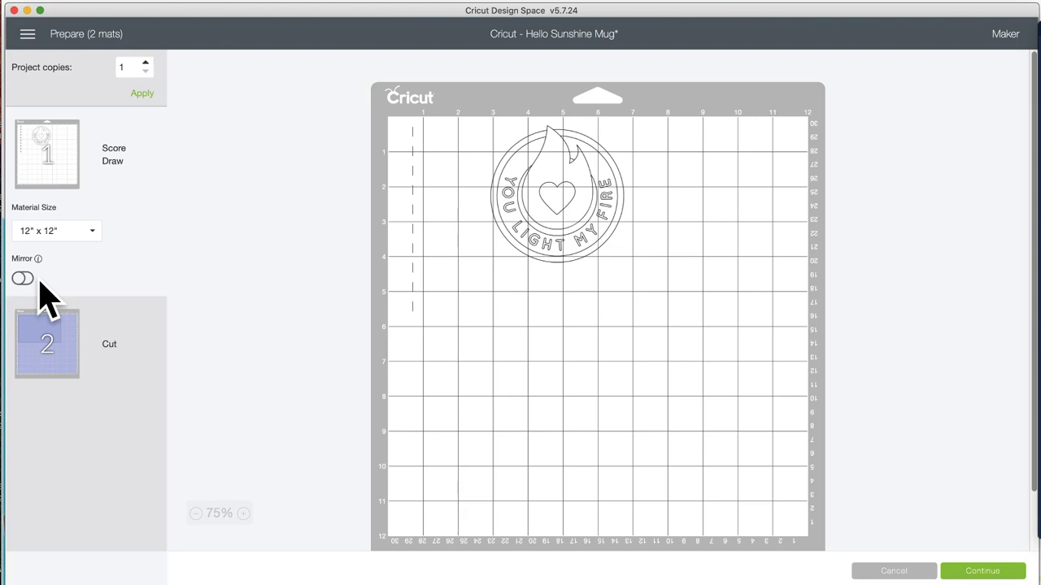
pyautogui.click(411, 183)
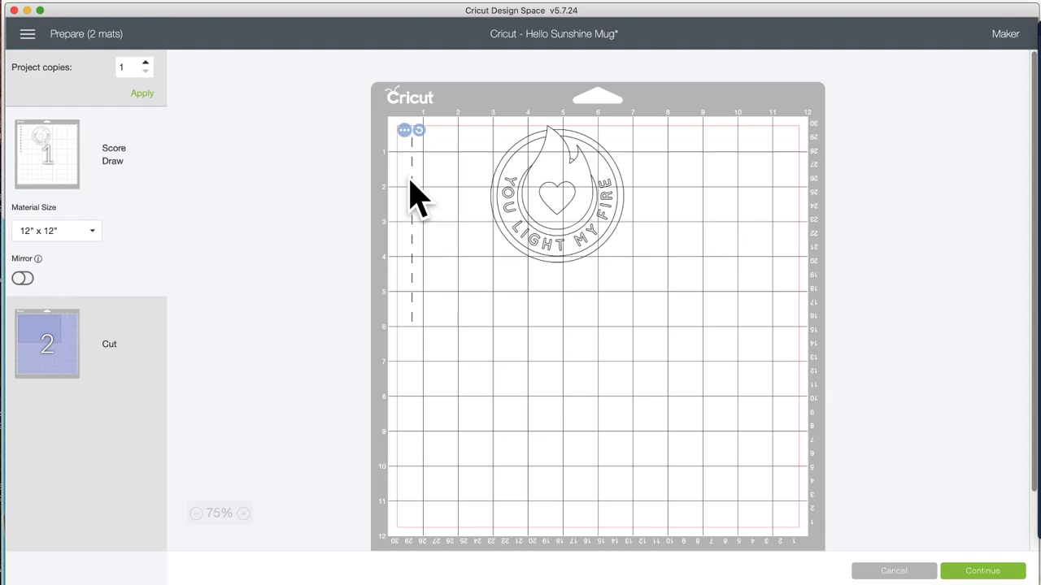
pyautogui.moveTo(410, 181); pyautogui.dragTo(407, 172)
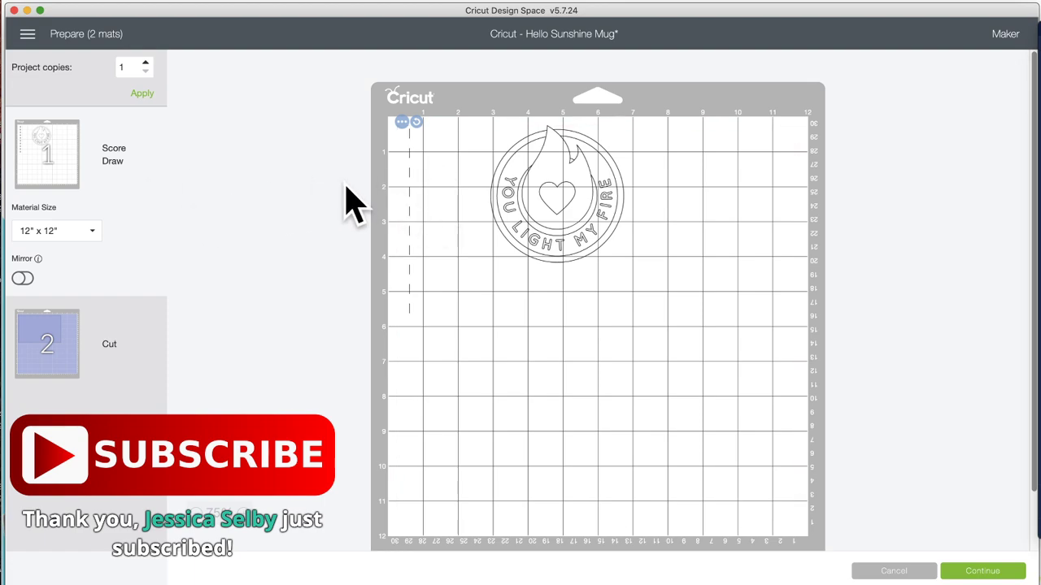
pyautogui.click(893, 571)
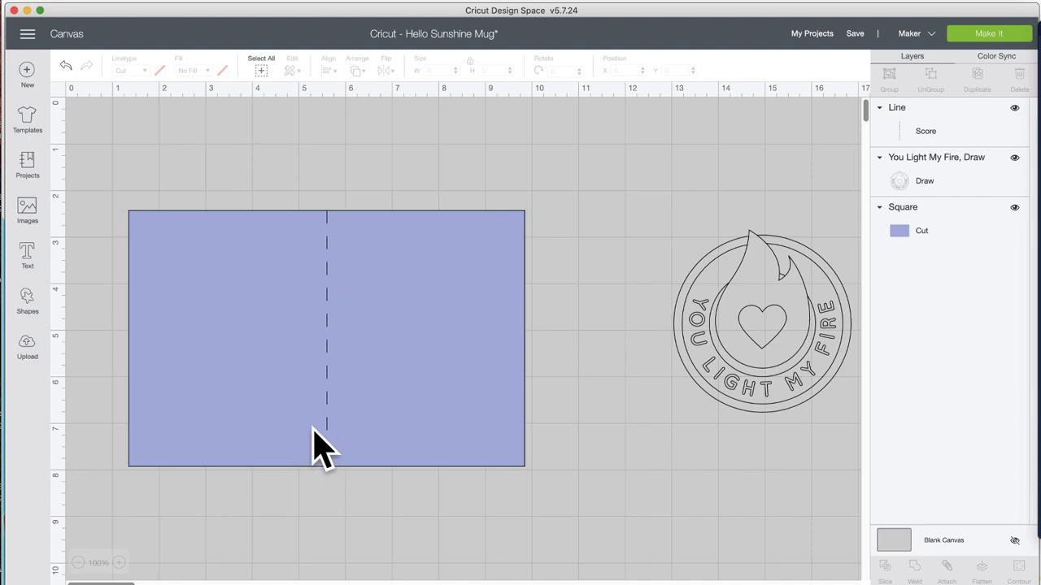
# Step: Attach the score line to the periwinkle rectangle
pyautogui.moveTo(268, 164); pyautogui.dragTo(435, 371)
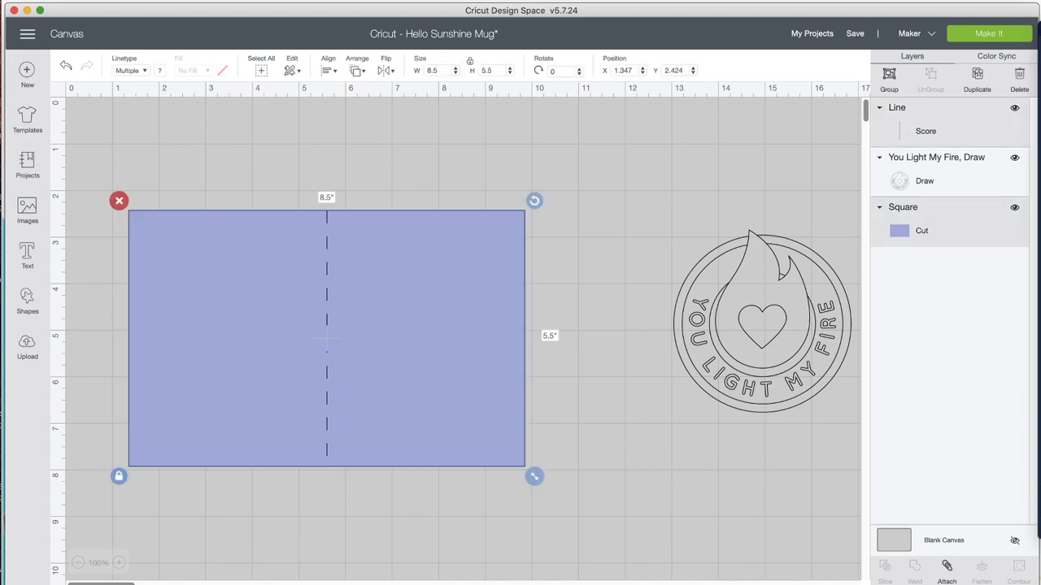
pyautogui.click(946, 571)
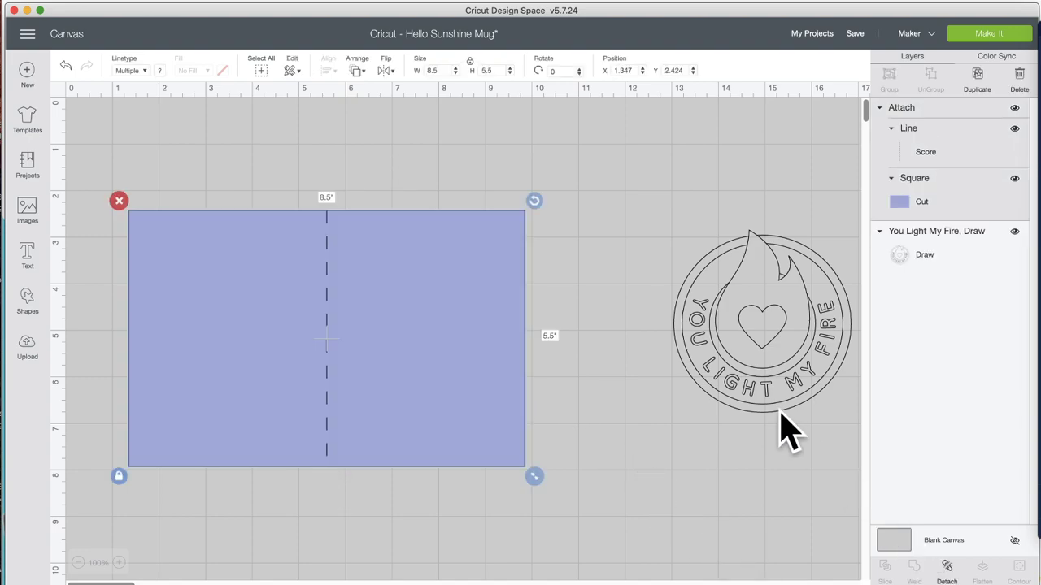
# Step: Add a white square panel about 3.96 by 5.15 inches over the card's right half at about X 5.75, Y 2.56
pyautogui.click(29, 303)
pyautogui.click(79, 213)
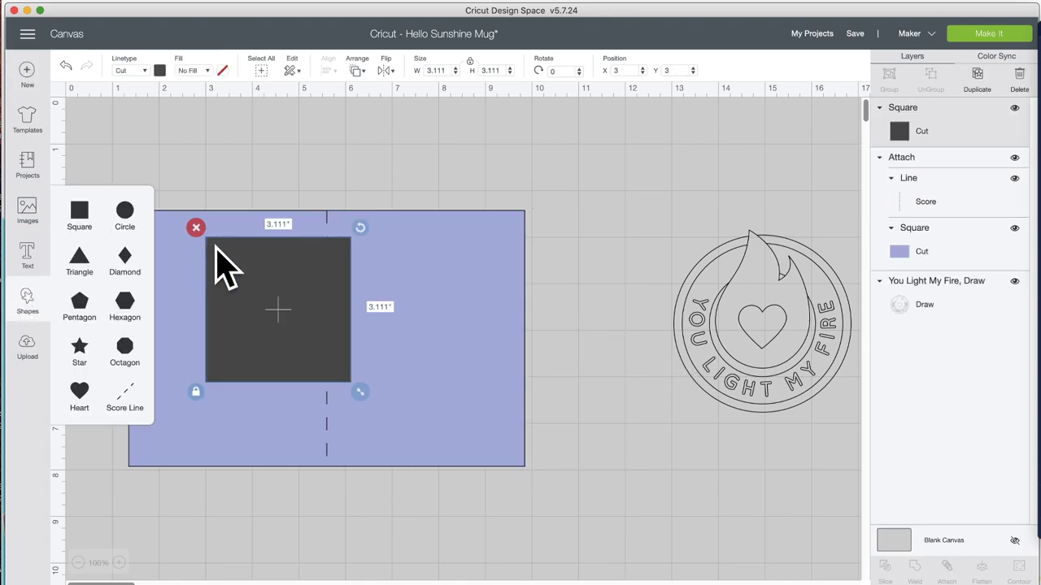
pyautogui.moveTo(248, 261); pyautogui.dragTo(378, 240)
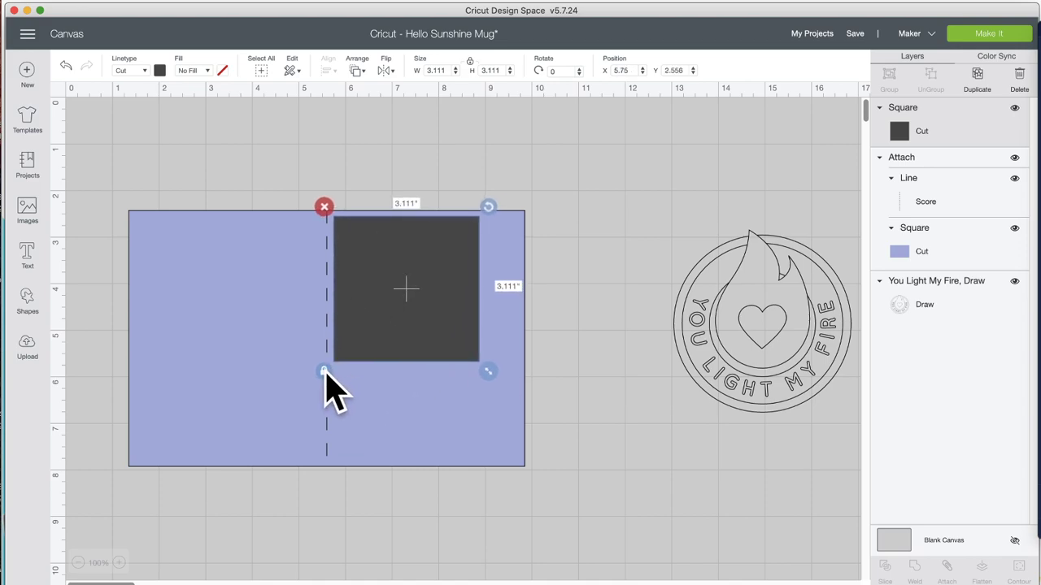
pyautogui.moveTo(489, 372); pyautogui.dragTo(529, 469)
pyautogui.click(160, 70)
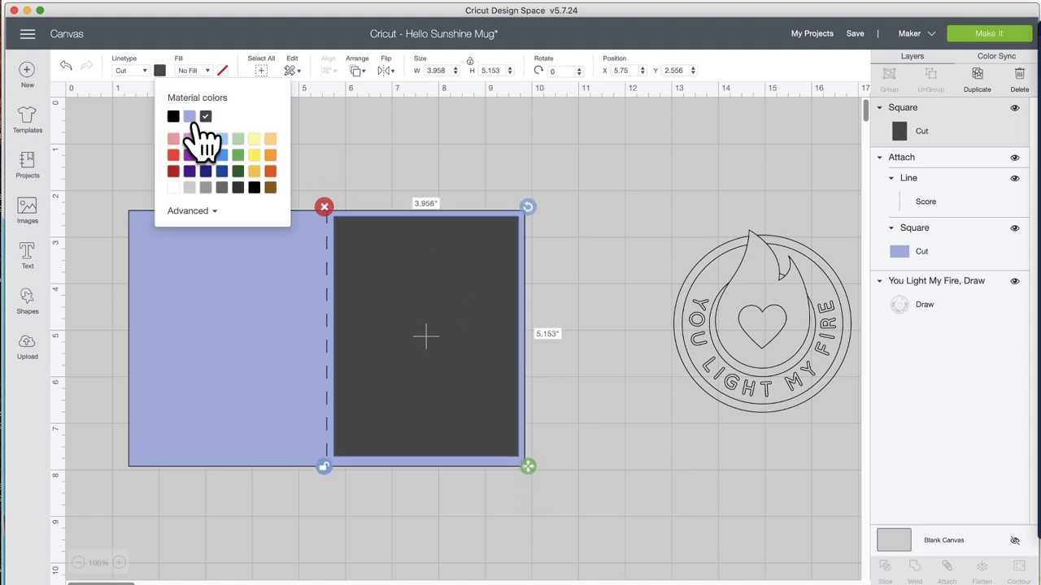
pyautogui.click(174, 189)
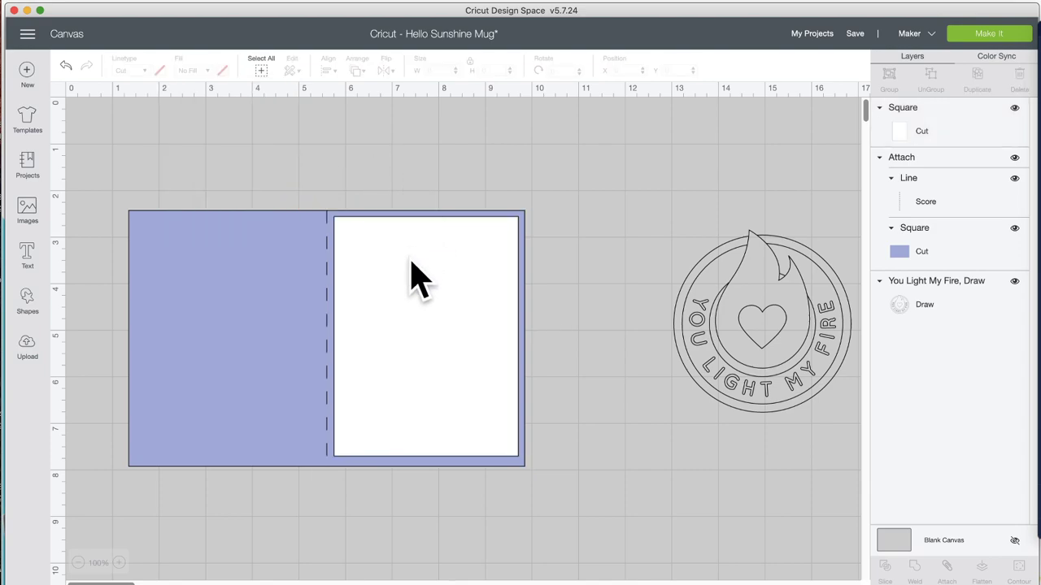
# Step: Save a public copy of the project under the name Base card
pyautogui.moveTo(412, 265); pyautogui.dragTo(411, 264)
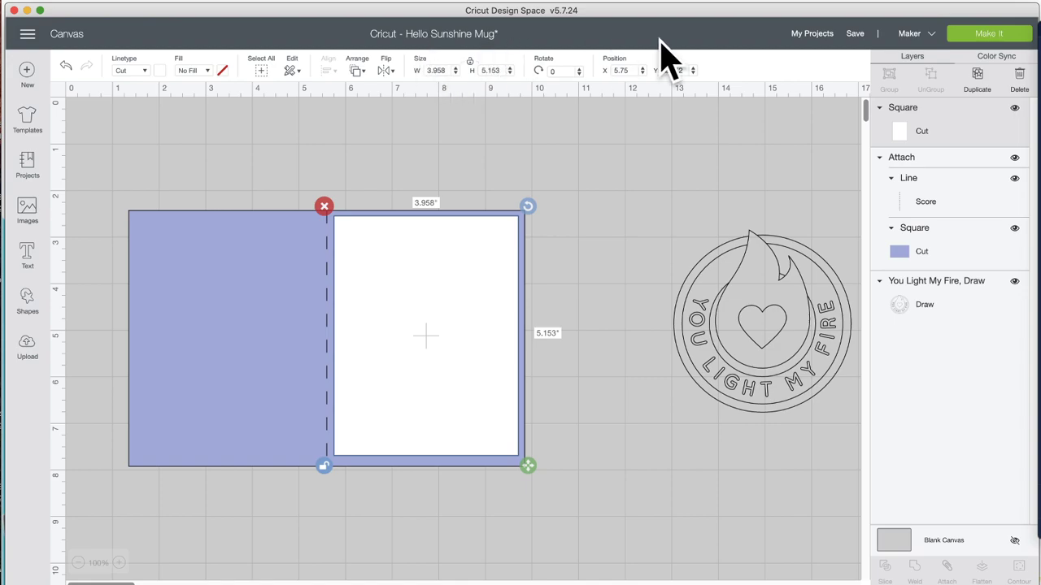
pyautogui.moveTo(853, 37)
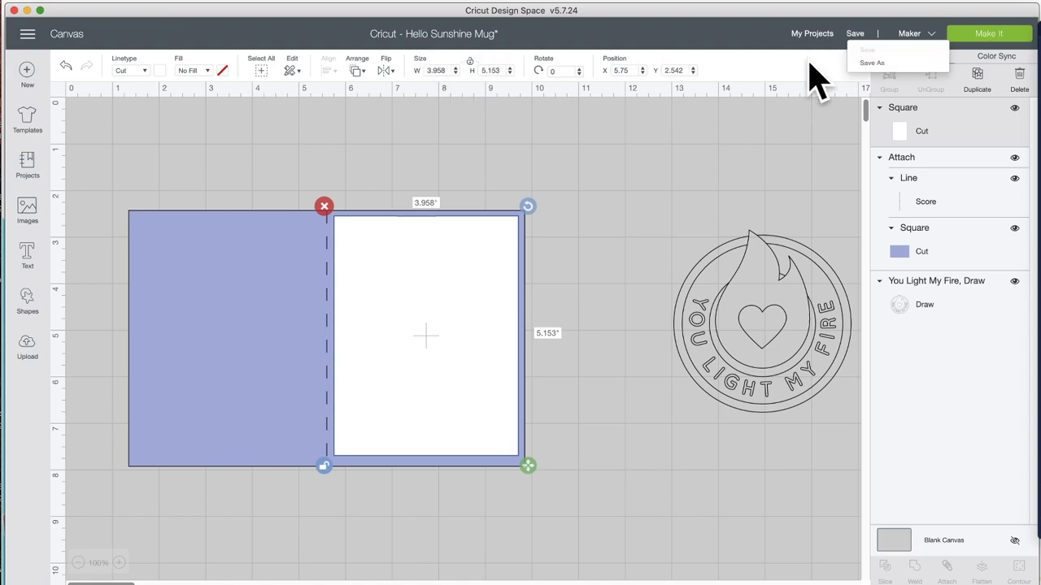
pyautogui.click(872, 64)
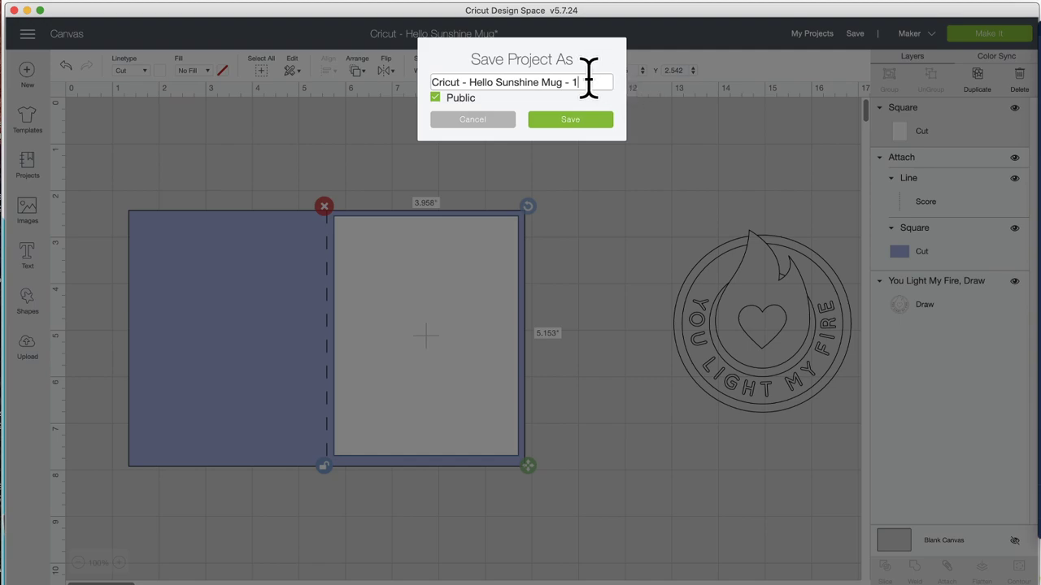
pyautogui.moveTo(588, 81); pyautogui.dragTo(428, 82)
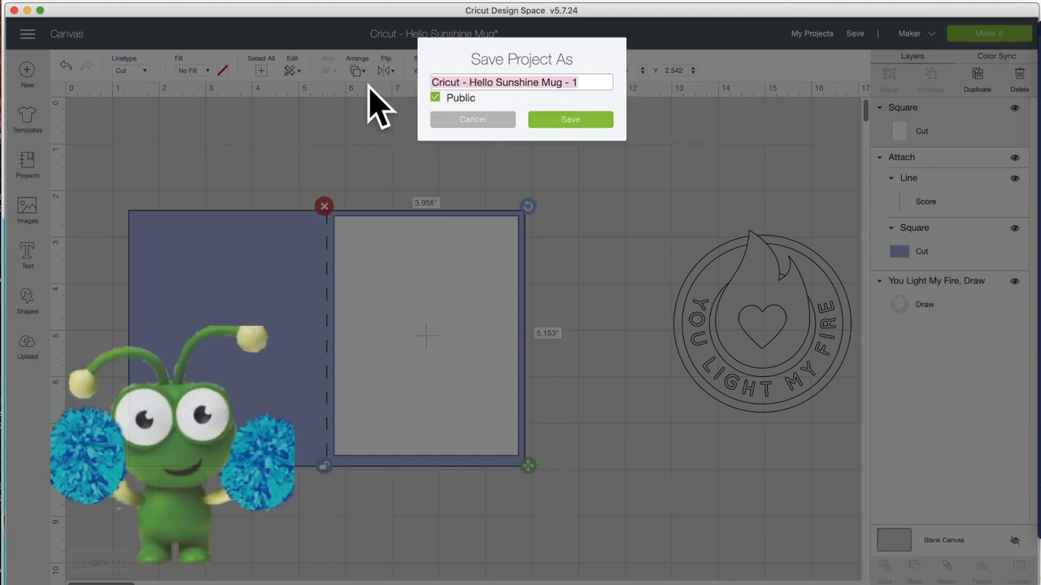
pyautogui.write('B')
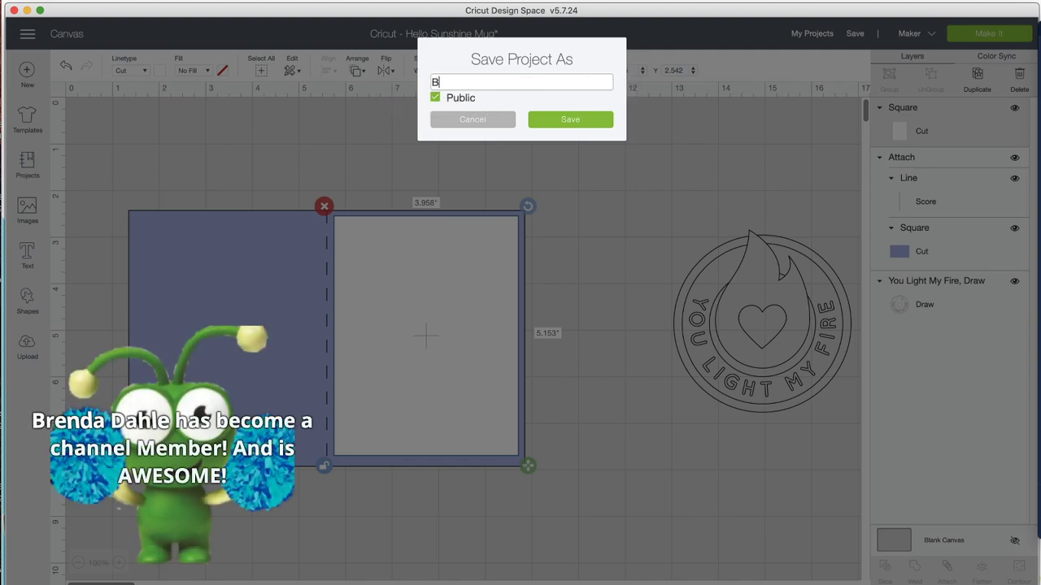
pyautogui.write('asxed card')
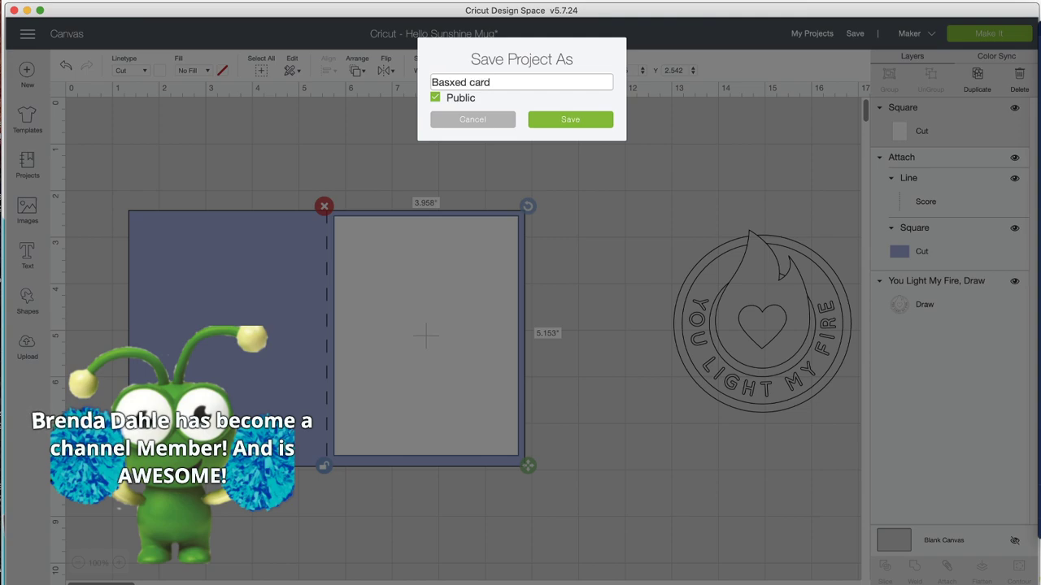
pyautogui.press('BackSpace')
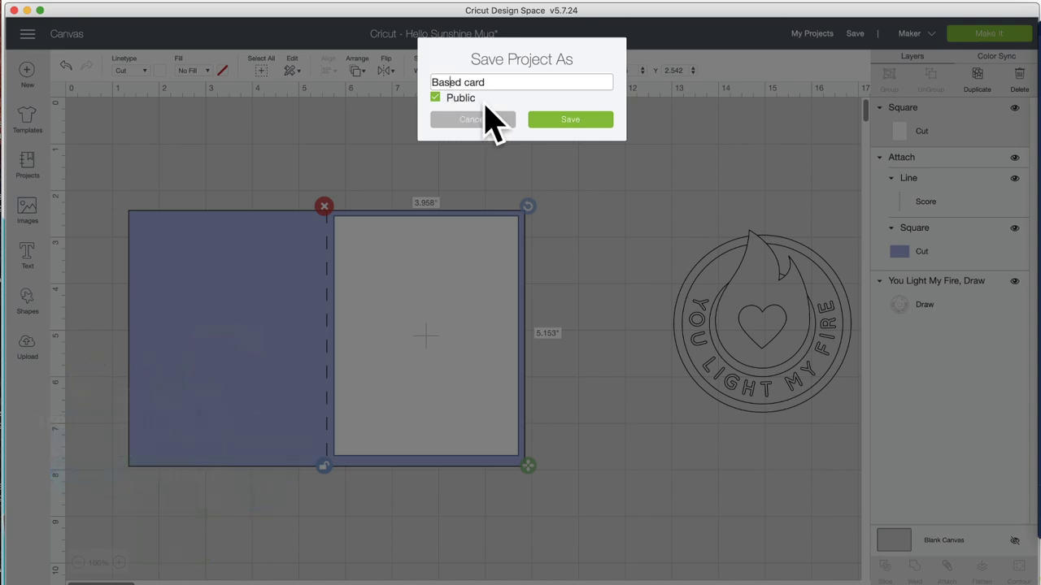
pyautogui.press('BackSpace')
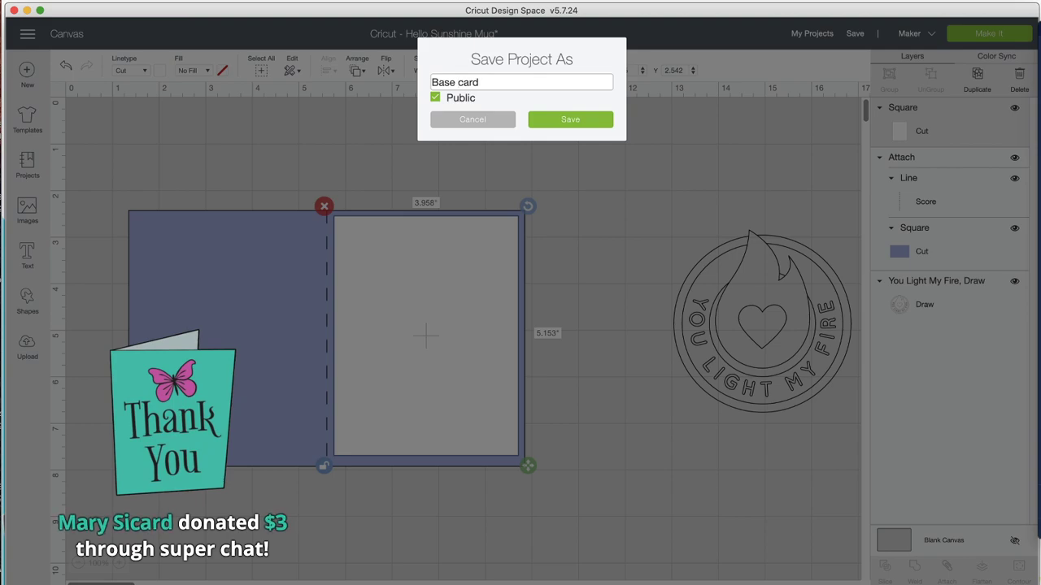
pyautogui.click(587, 119)
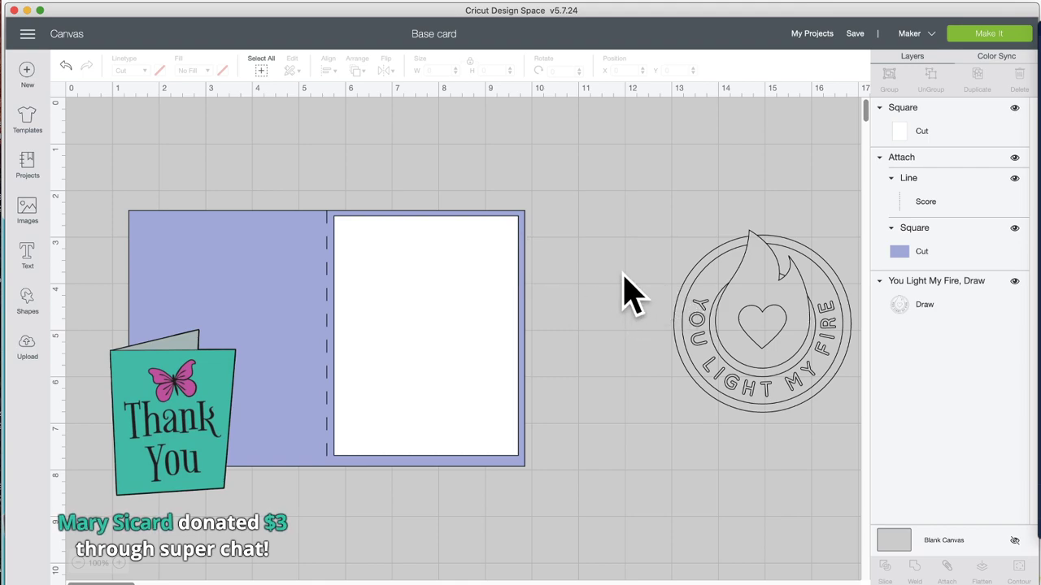
# Step: Shift the fire design to about X 11.47, Y 2.9 and save the project with that layer hidden
pyautogui.moveTo(752, 290); pyautogui.dragTo(819, 295)
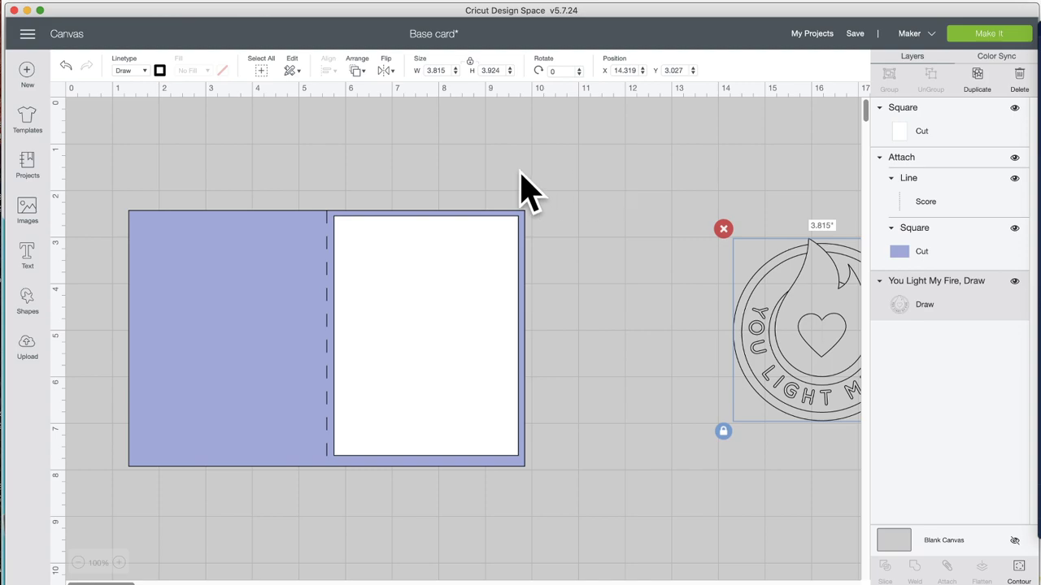
pyautogui.moveTo(773, 283); pyautogui.dragTo(646, 288)
pyautogui.click(1014, 282)
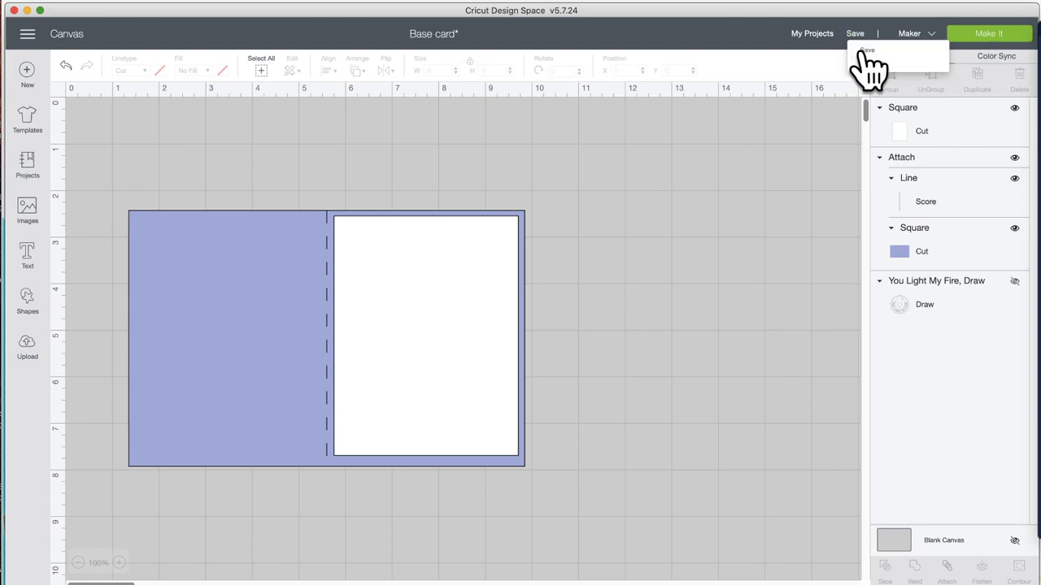
pyautogui.click(864, 57)
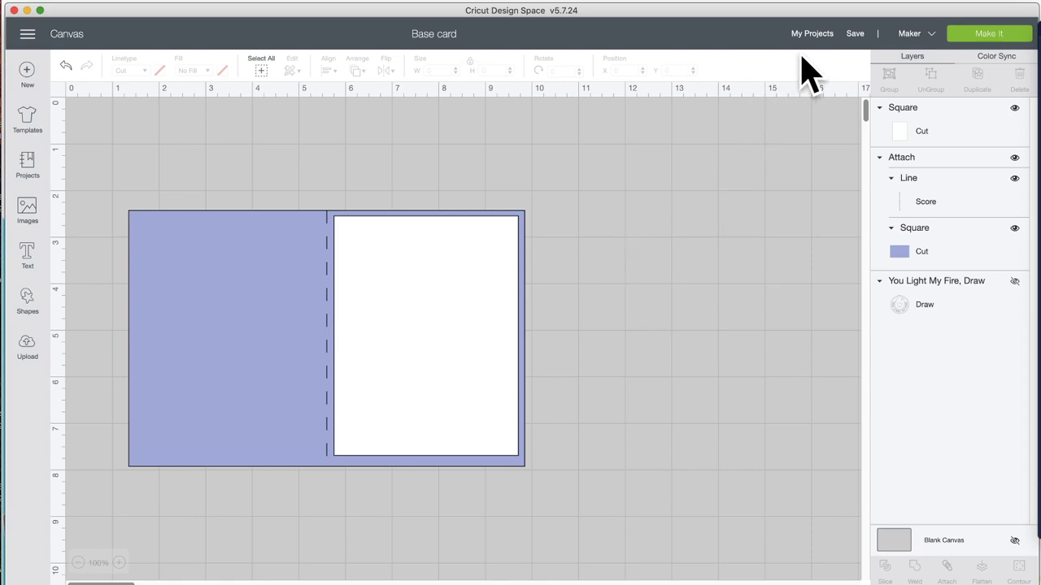
# Step: Start a new blank project, and reopen Base card from the saved projects for customizing
pyautogui.click(819, 39)
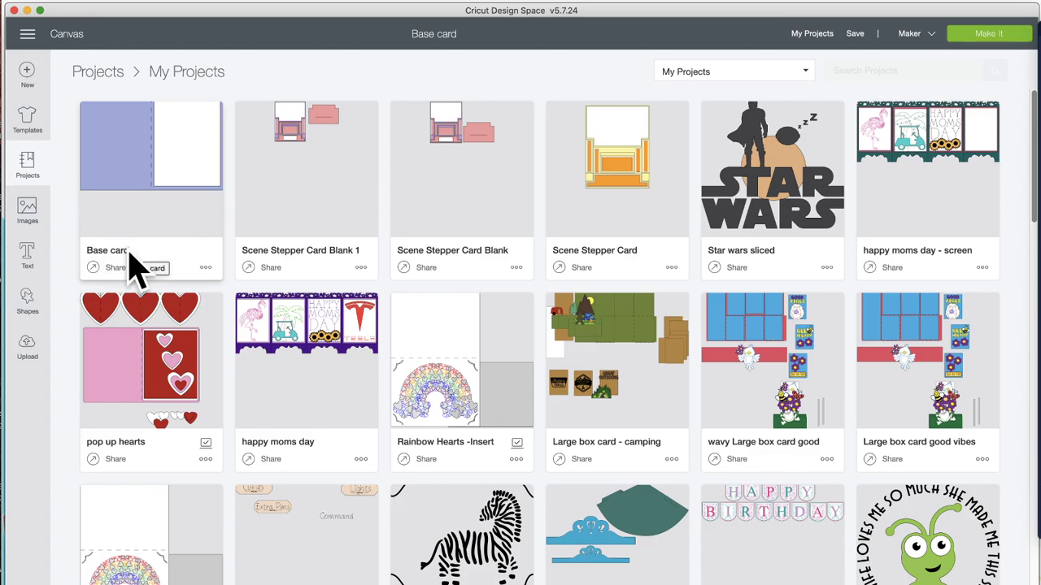
pyautogui.click(30, 81)
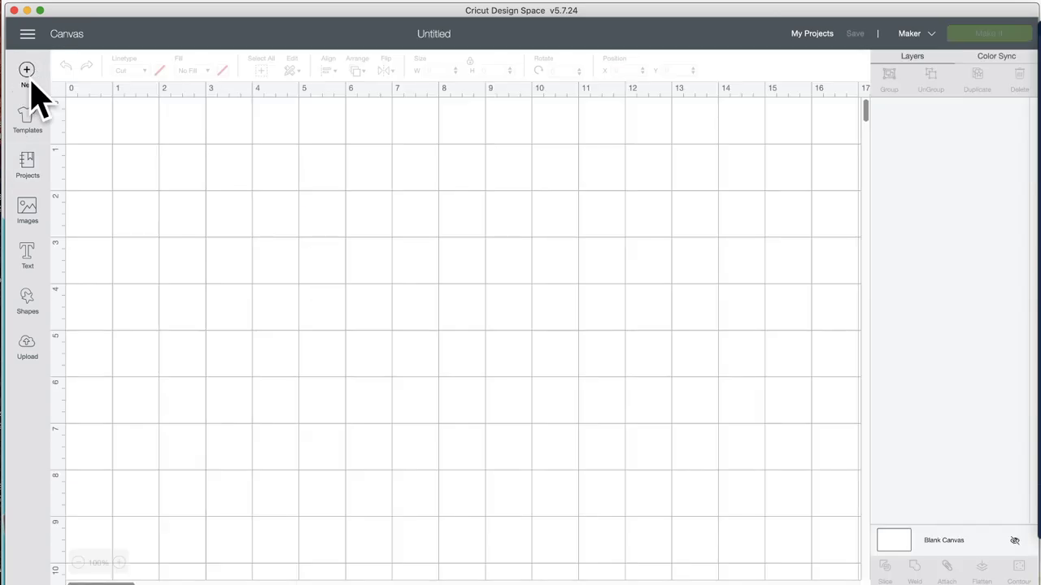
pyautogui.click(813, 34)
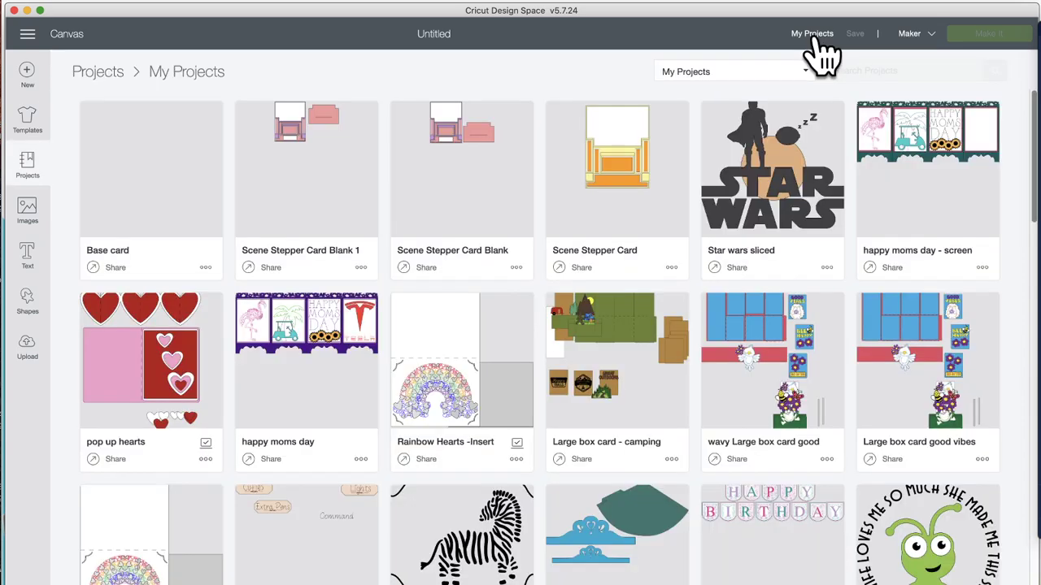
pyautogui.click(138, 183)
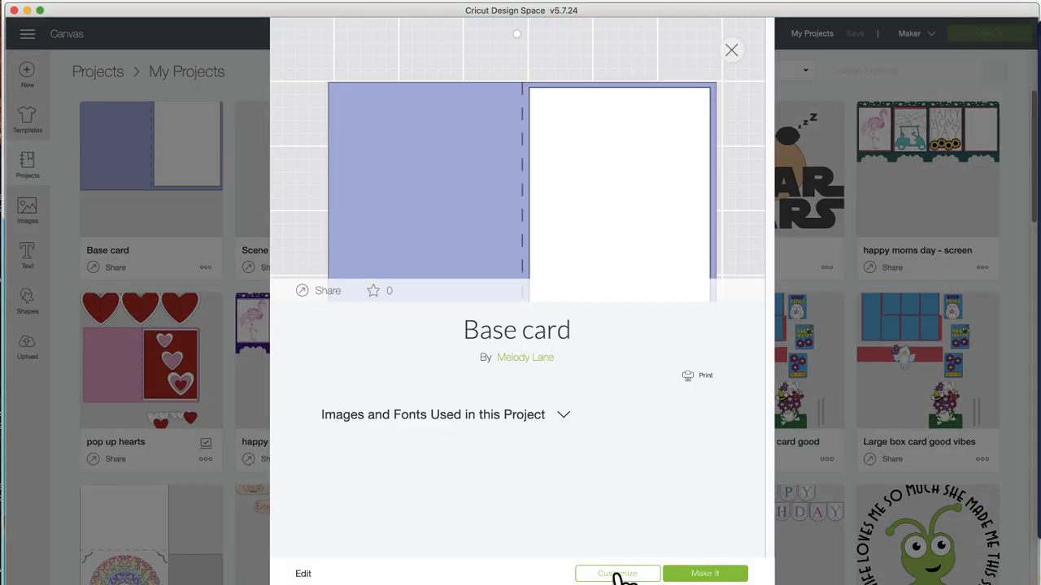
pyautogui.click(617, 575)
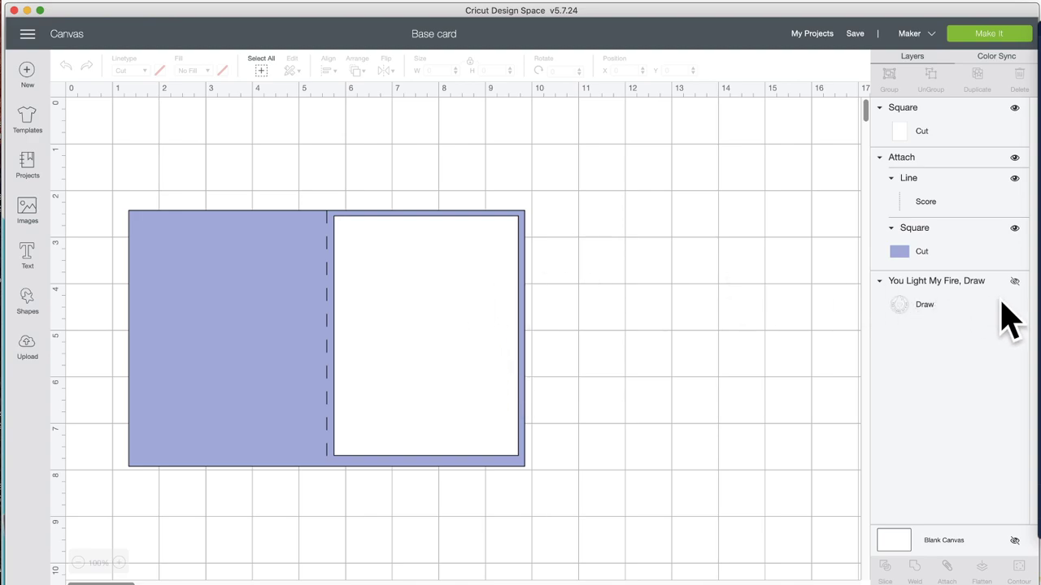
# Step: Unhide the fire design beside the card and send it to the front of all layers
pyautogui.click(1015, 281)
pyautogui.click(887, 298)
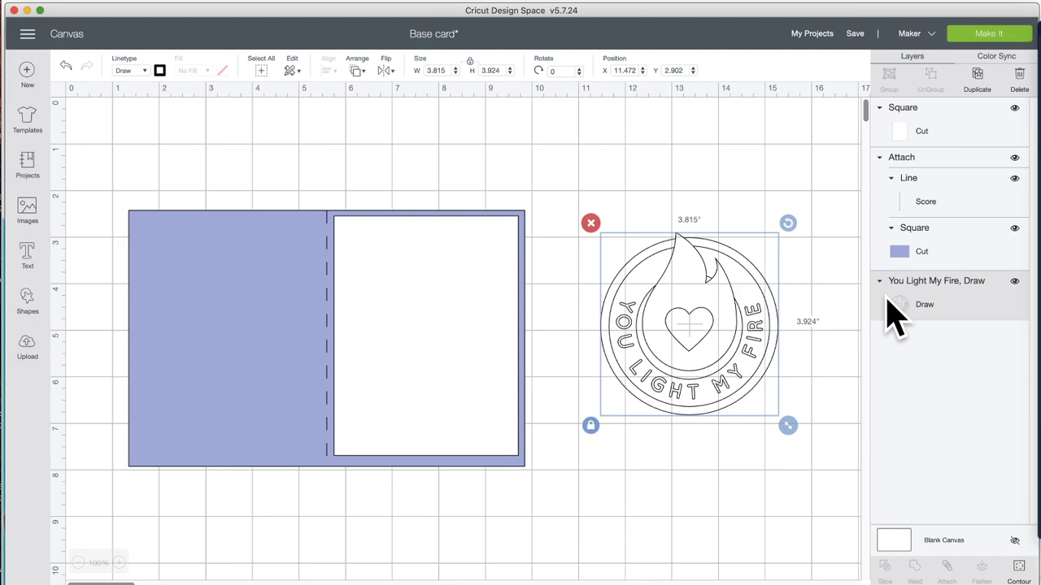
pyautogui.moveTo(735, 310); pyautogui.dragTo(687, 314)
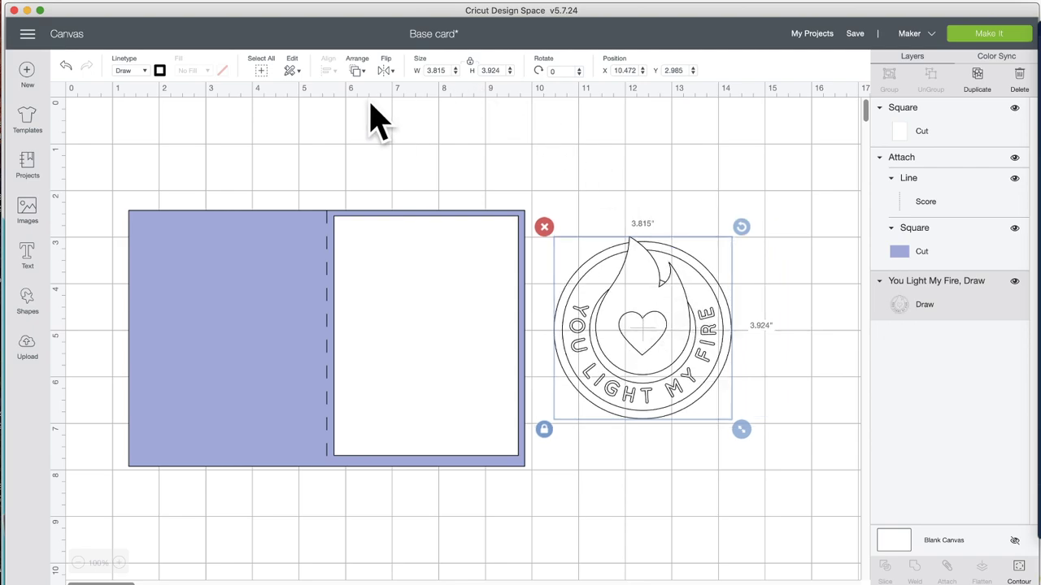
pyautogui.rightClick(680, 280)
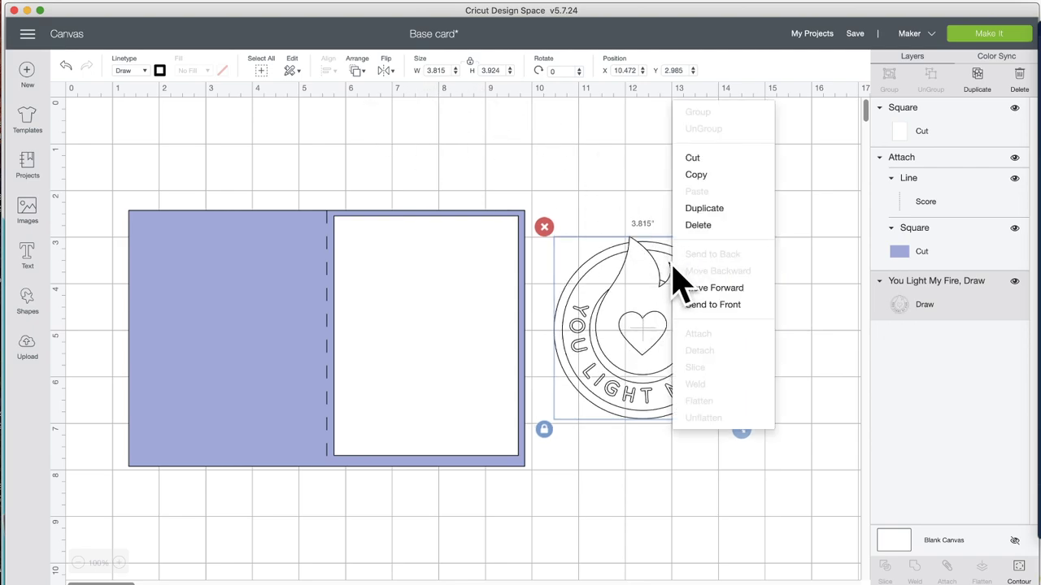
pyautogui.click(744, 302)
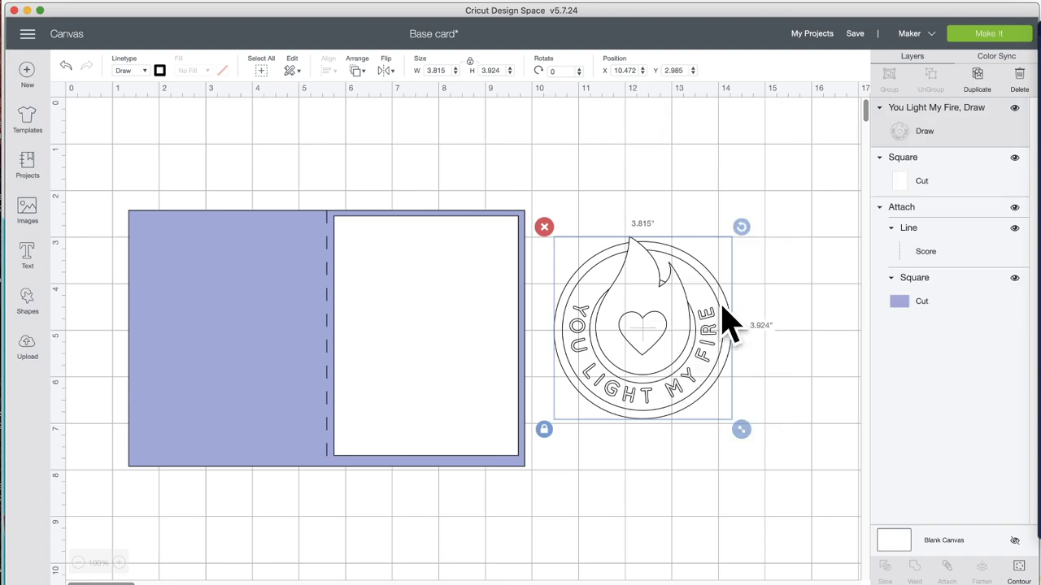
# Step: Place the fire design on the white panel's lower part and shrink it to about 3.07 by 3.16 inches
pyautogui.moveTo(660, 307); pyautogui.dragTo(445, 316)
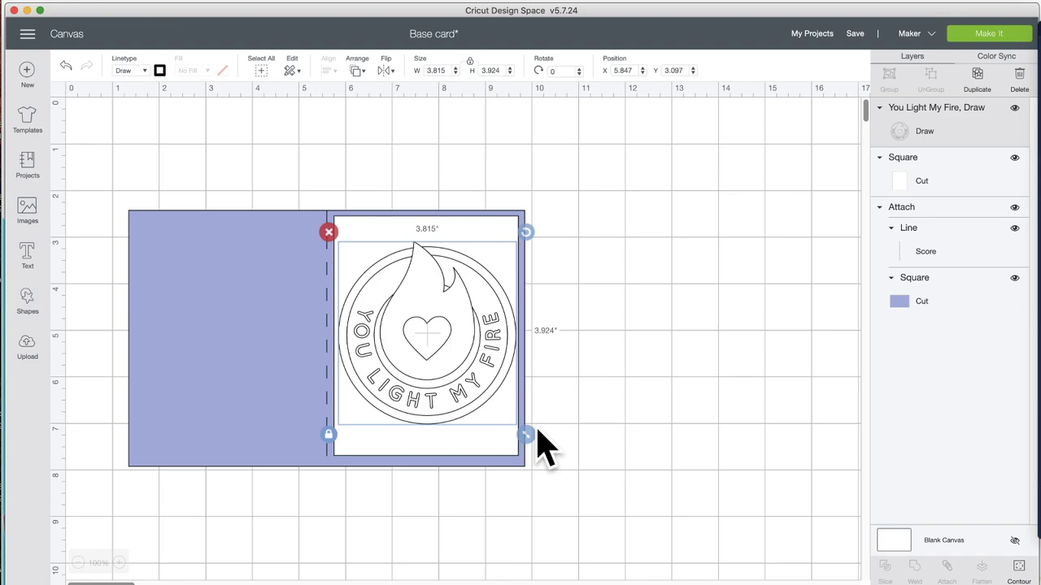
pyautogui.moveTo(525, 435); pyautogui.dragTo(484, 391)
pyautogui.moveTo(444, 341); pyautogui.dragTo(445, 368)
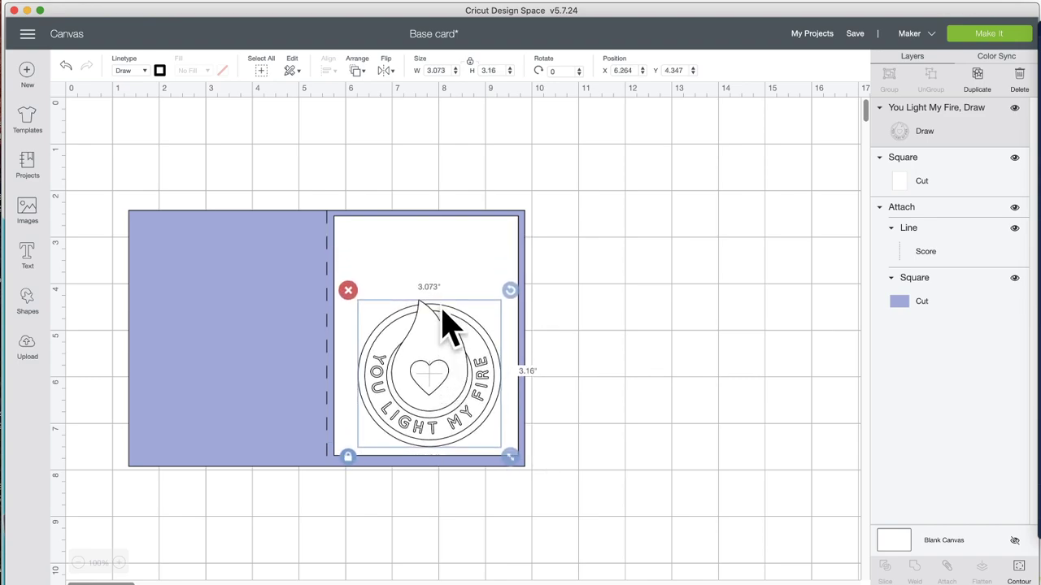
# Step: Move the white panel to about X 11.19, Y 2.36, place the fire design on its lower part, and attach the two
pyautogui.moveTo(447, 286); pyautogui.dragTo(703, 278)
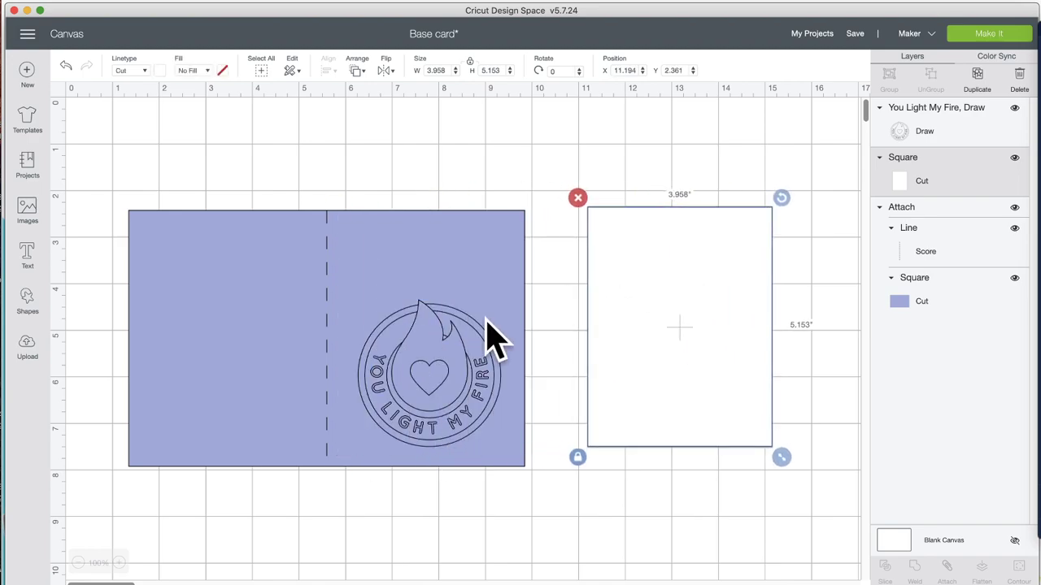
pyautogui.moveTo(496, 342); pyautogui.dragTo(653, 358)
pyautogui.click(752, 512)
pyautogui.moveTo(756, 511); pyautogui.dragTo(697, 225)
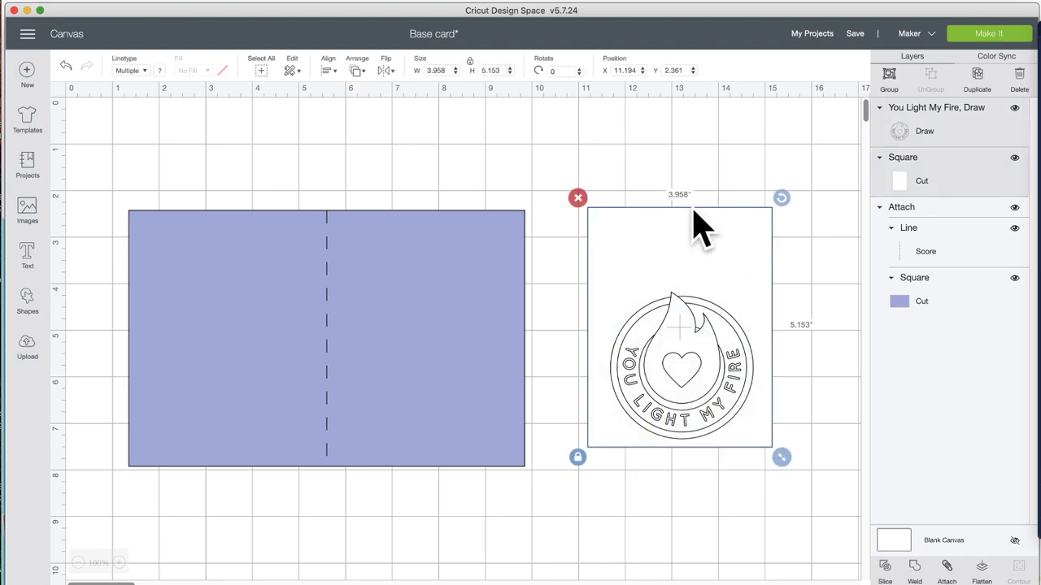
pyautogui.click(947, 568)
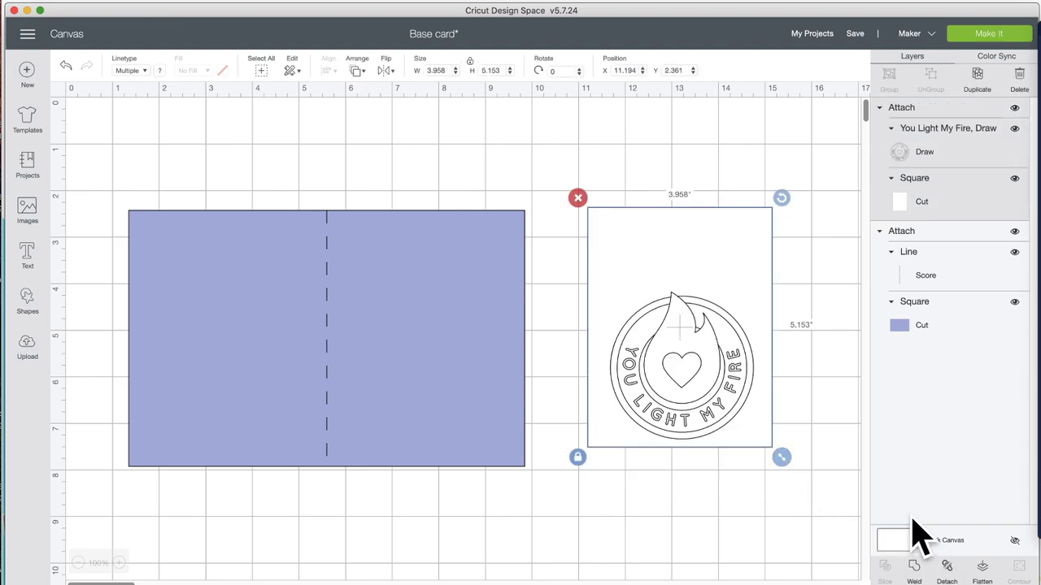
# Step: Preview the cutting mats, return to the canvas, and move the periwinkle card to about X 3.36, Y 0.79
pyautogui.click(1000, 37)
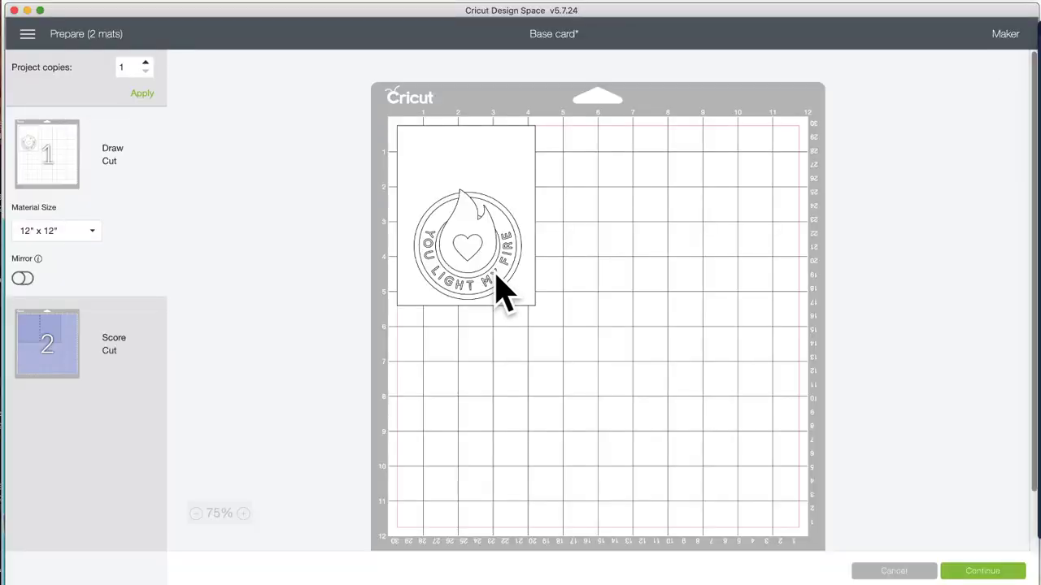
pyautogui.click(894, 572)
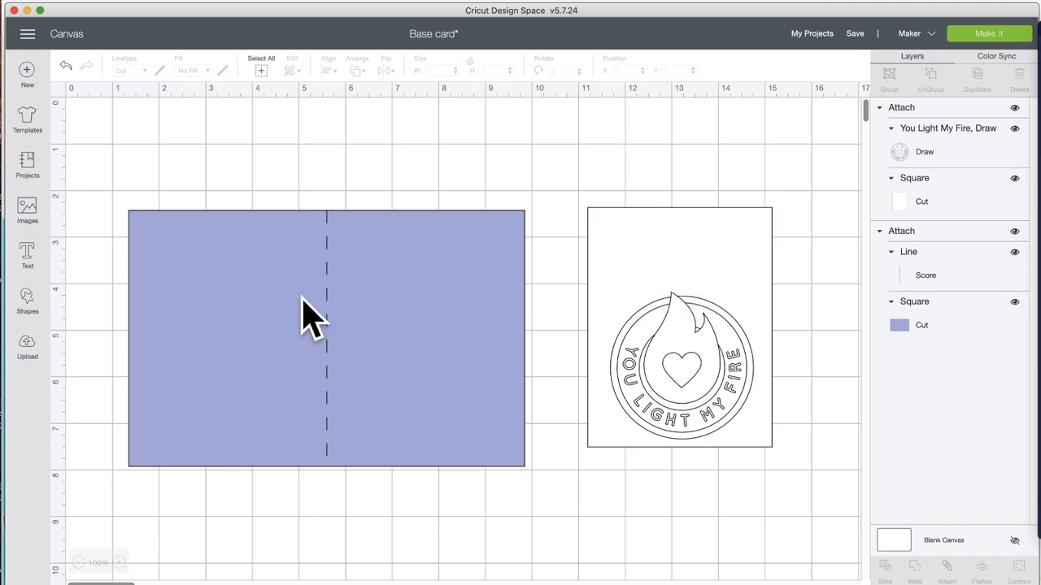
pyautogui.moveTo(301, 298); pyautogui.dragTo(394, 217)
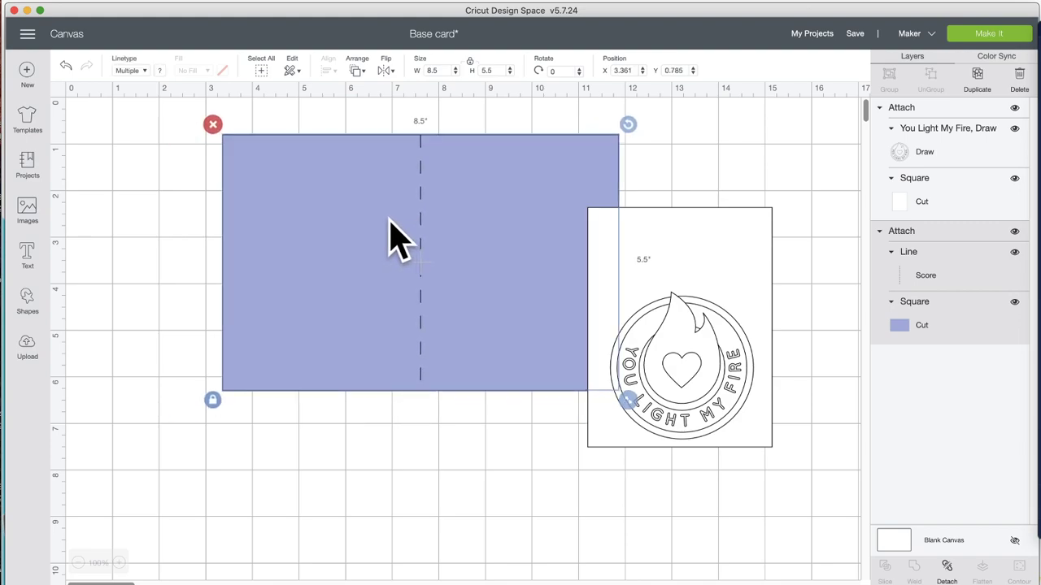
# Step: Add the recipient's first name as Cricut Sans text below the card and set its style to Writing
pyautogui.click(30, 256)
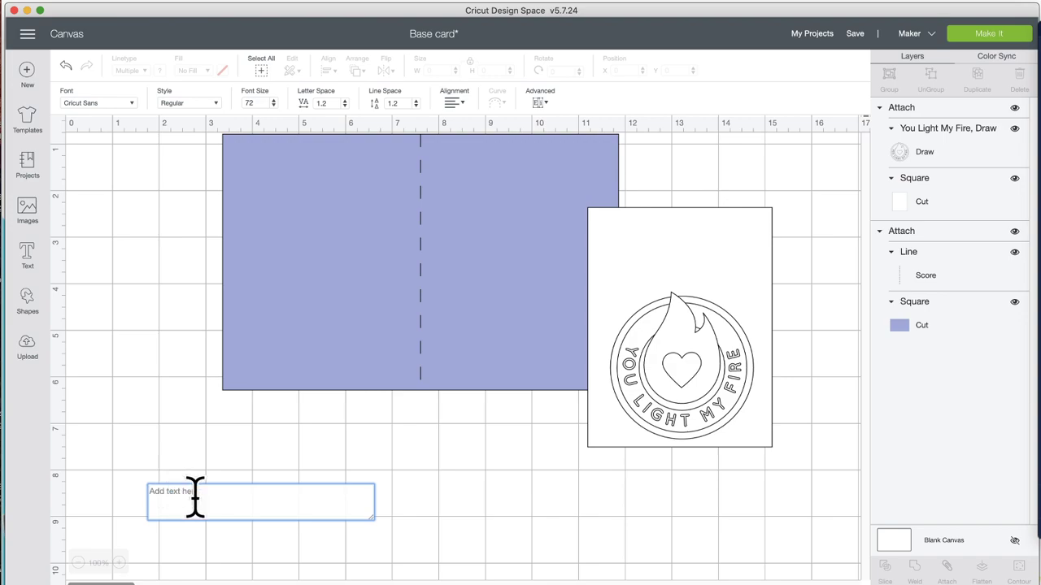
pyautogui.write('Alex')
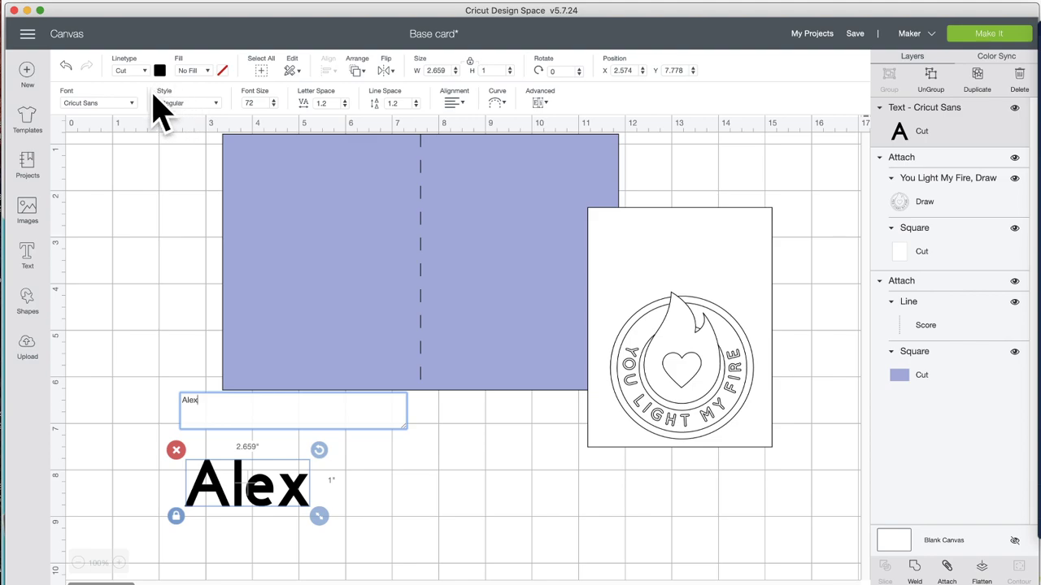
pyautogui.click(216, 104)
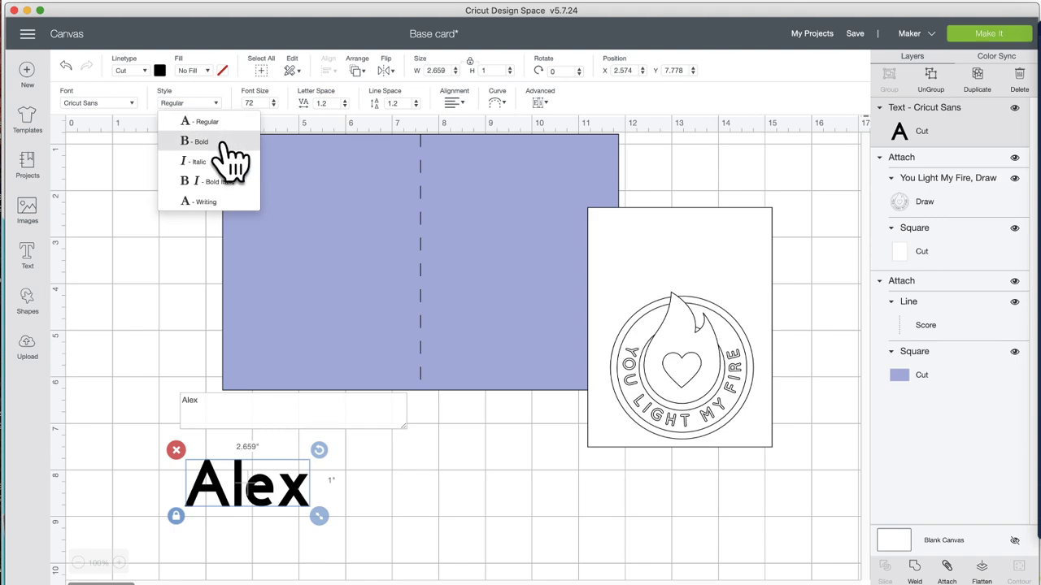
pyautogui.click(214, 202)
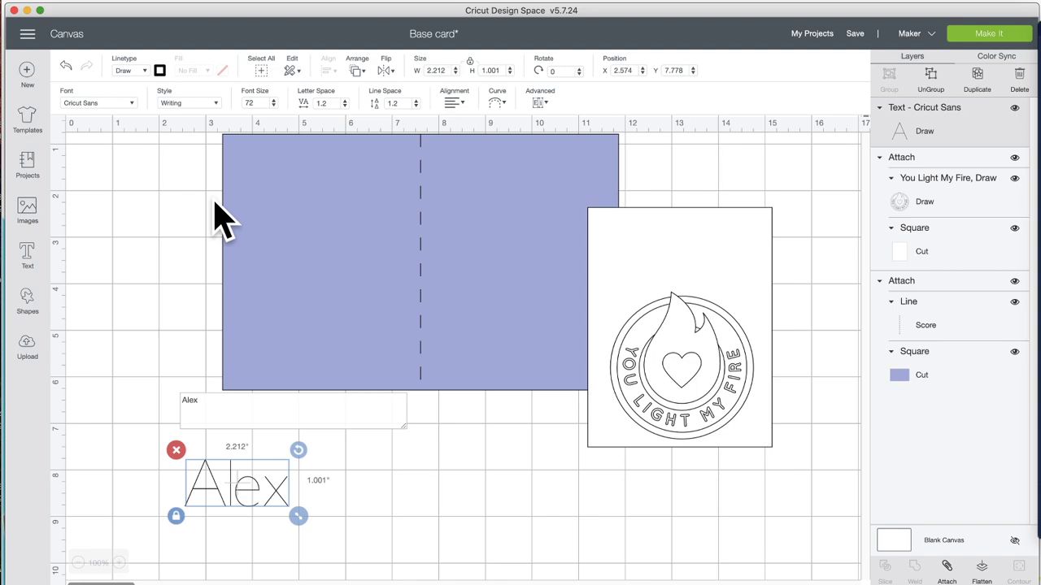
# Step: Move the name text onto the white panel above the flame, at about X 11.99, Y 2.82
pyautogui.click(277, 488)
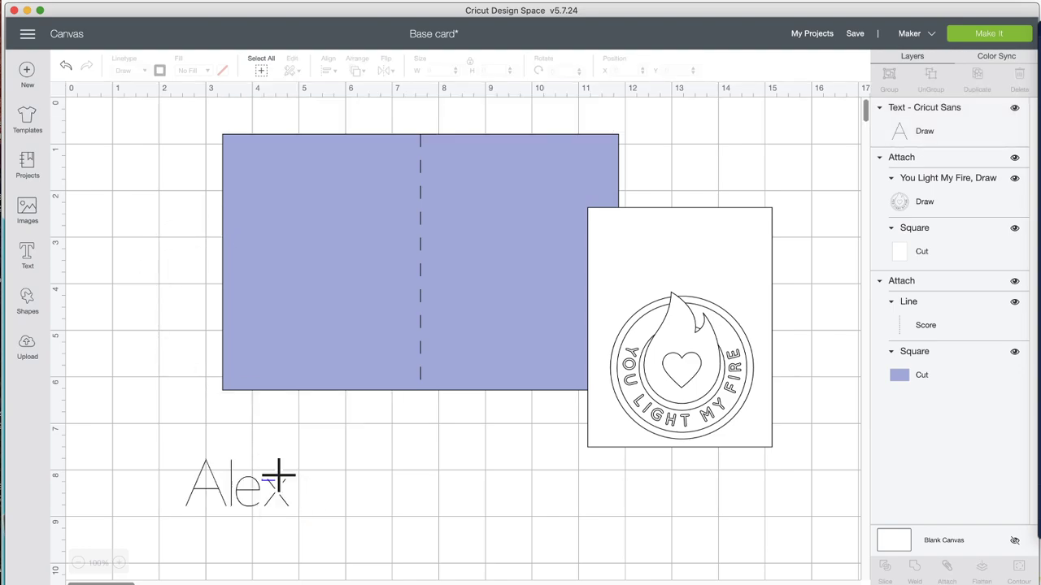
pyautogui.click(259, 504)
pyautogui.moveTo(258, 504); pyautogui.dragTo(703, 264)
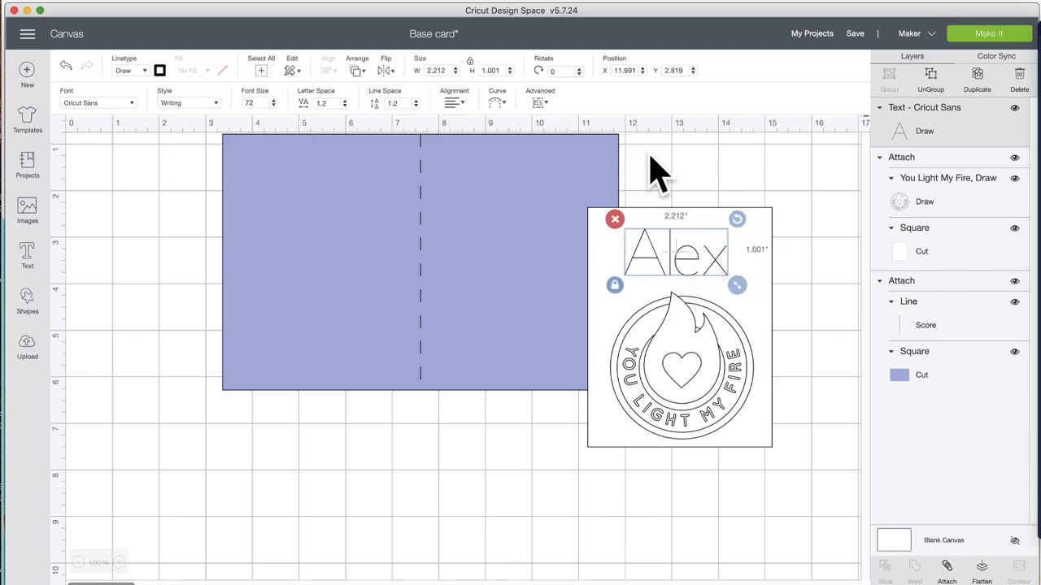
# Step: Center the name text horizontally with the white panel and attach the two together
pyautogui.moveTo(666, 158); pyautogui.dragTo(707, 275)
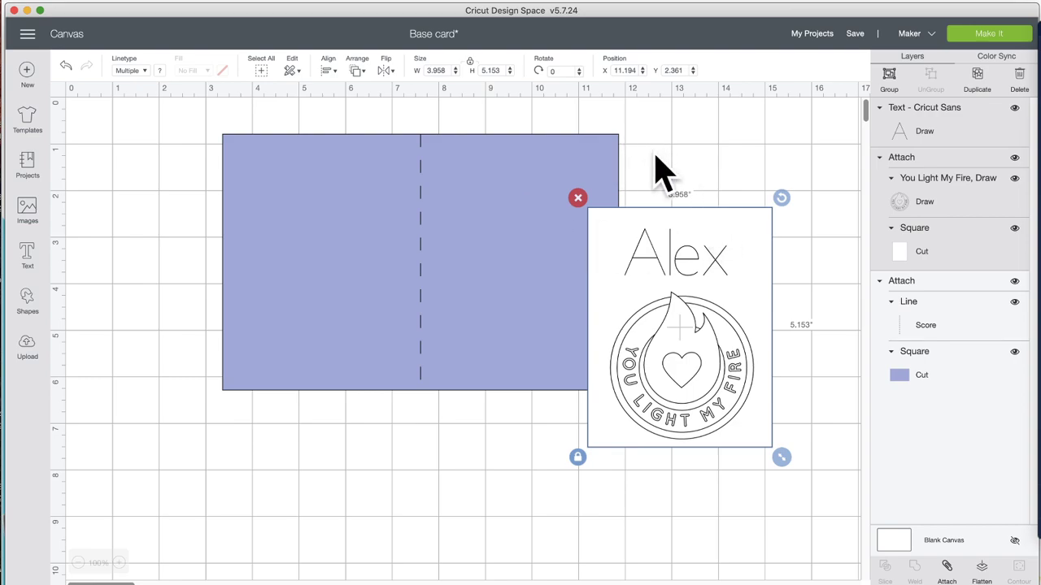
pyautogui.moveTo(649, 161); pyautogui.dragTo(691, 271)
pyautogui.click(328, 71)
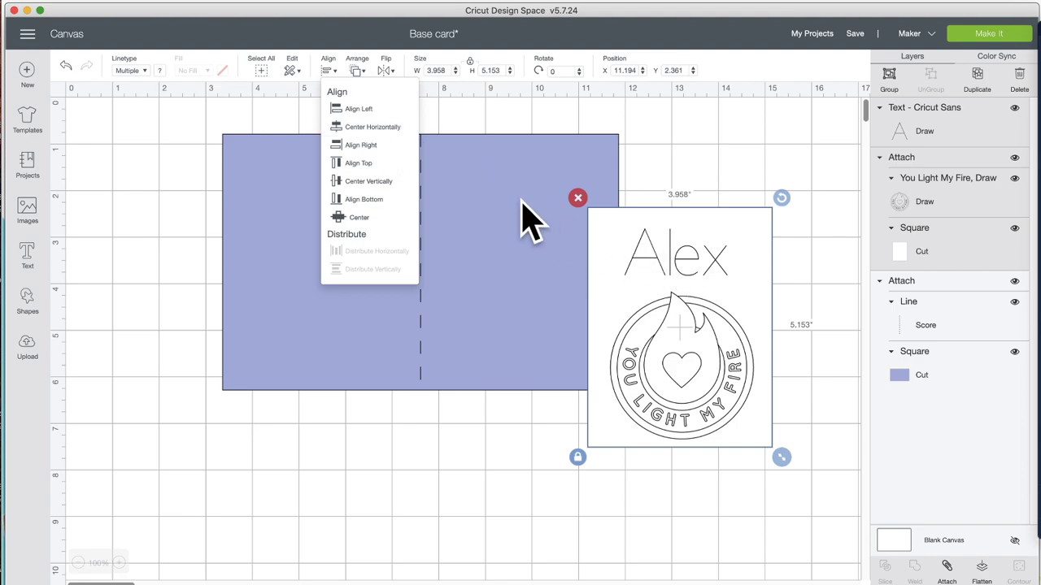
pyautogui.click(374, 128)
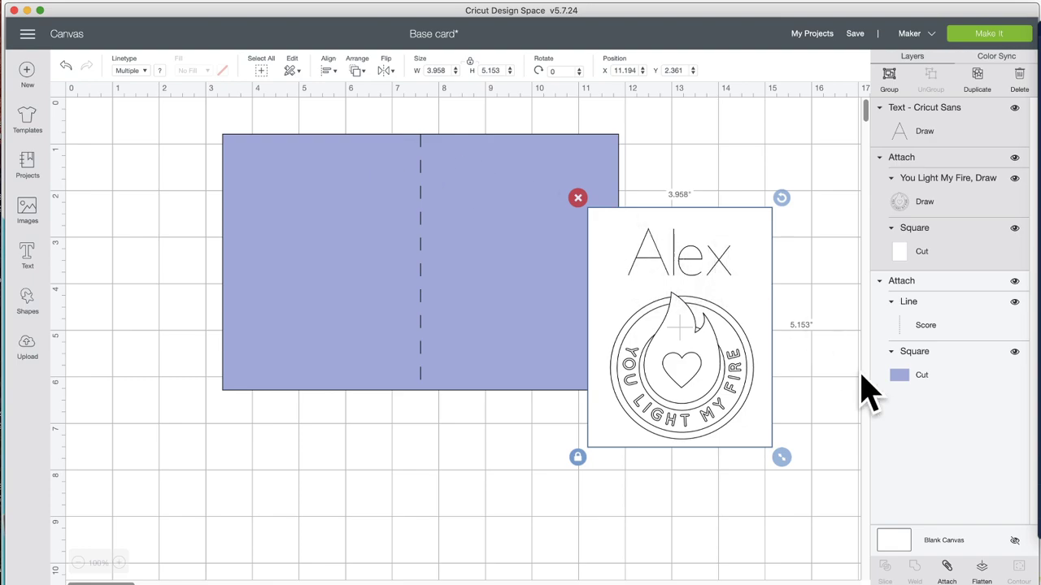
pyautogui.click(948, 568)
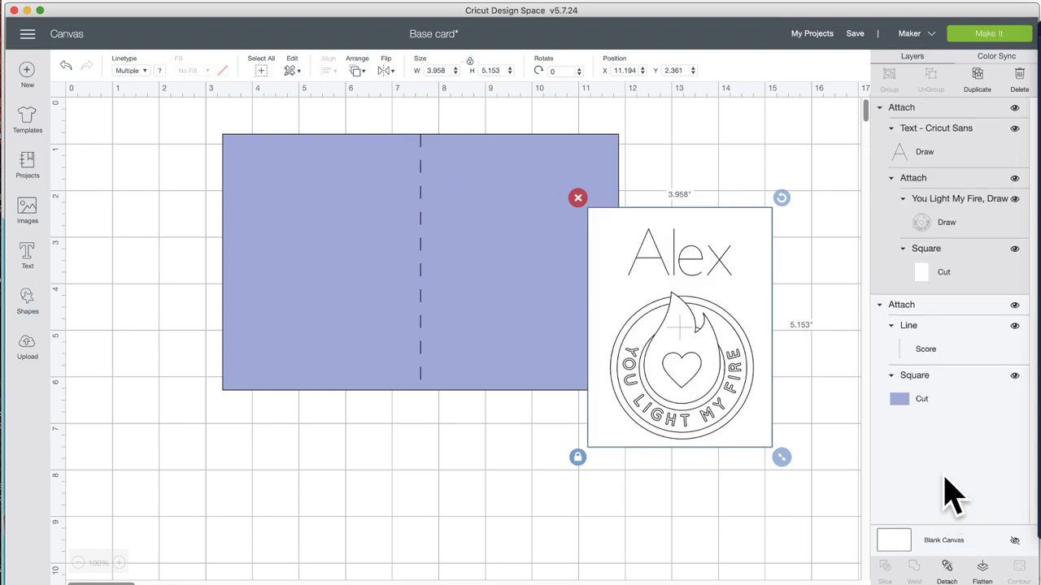
# Step: Move the attached panel to about X 12.10, Y 3.15, preview the cutting mats, and return to the canvas
pyautogui.moveTo(714, 382); pyautogui.dragTo(756, 420)
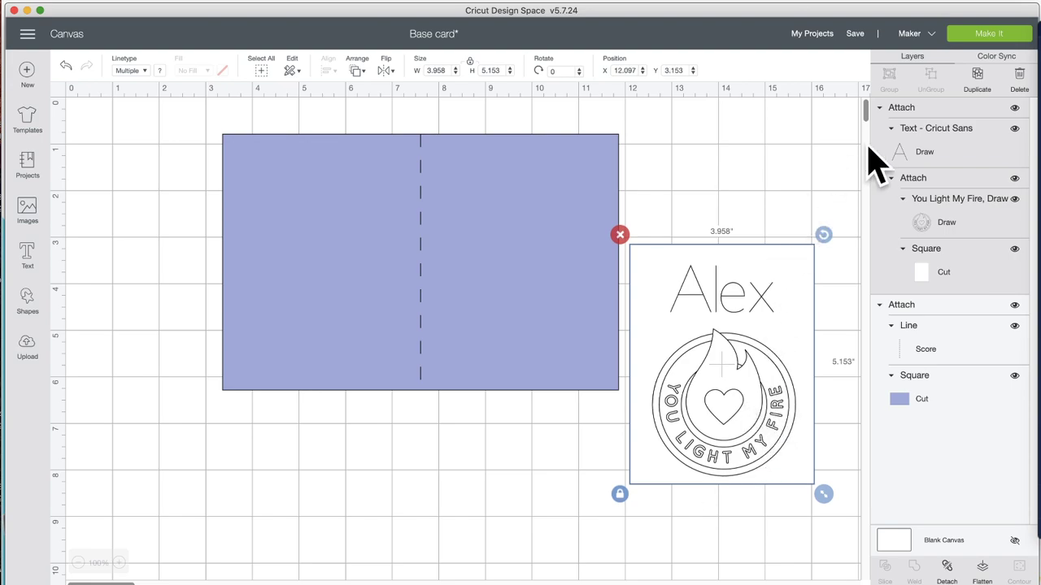
pyautogui.click(989, 33)
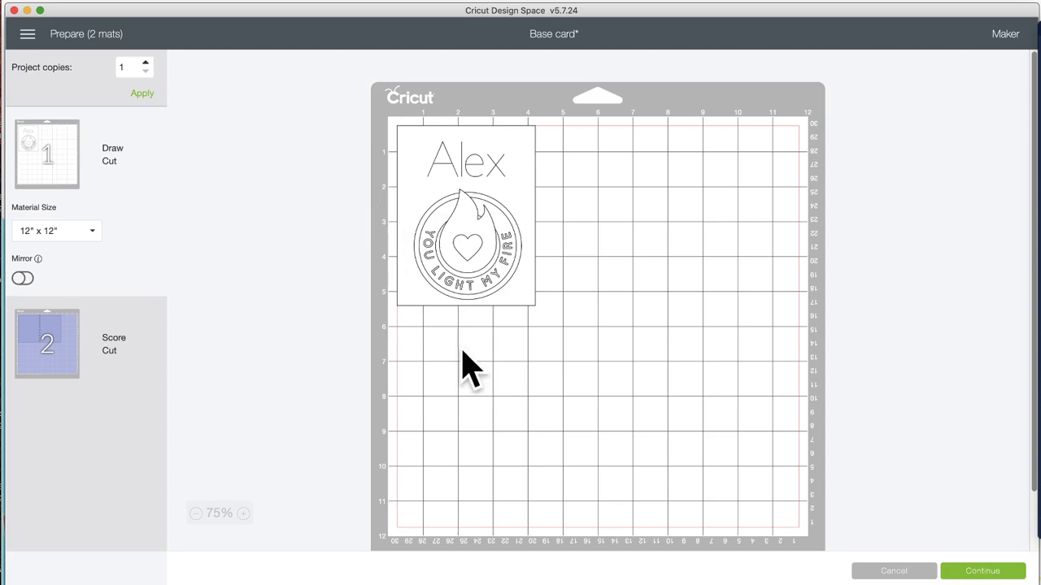
pyautogui.click(894, 572)
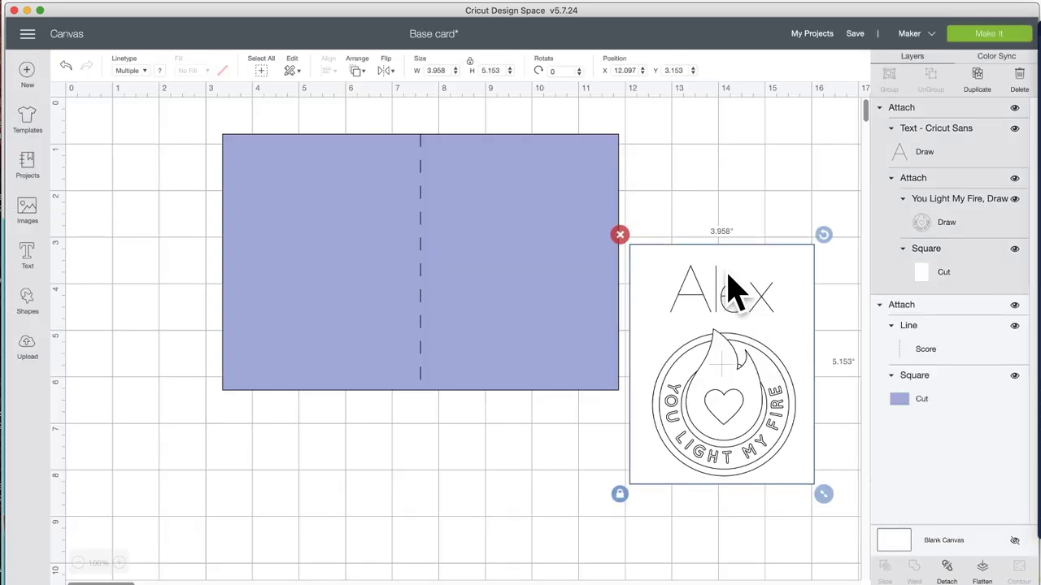
# Step: Detach the name from the panel, move it below the periwinkle card, and set its style to Regular
pyautogui.click(958, 571)
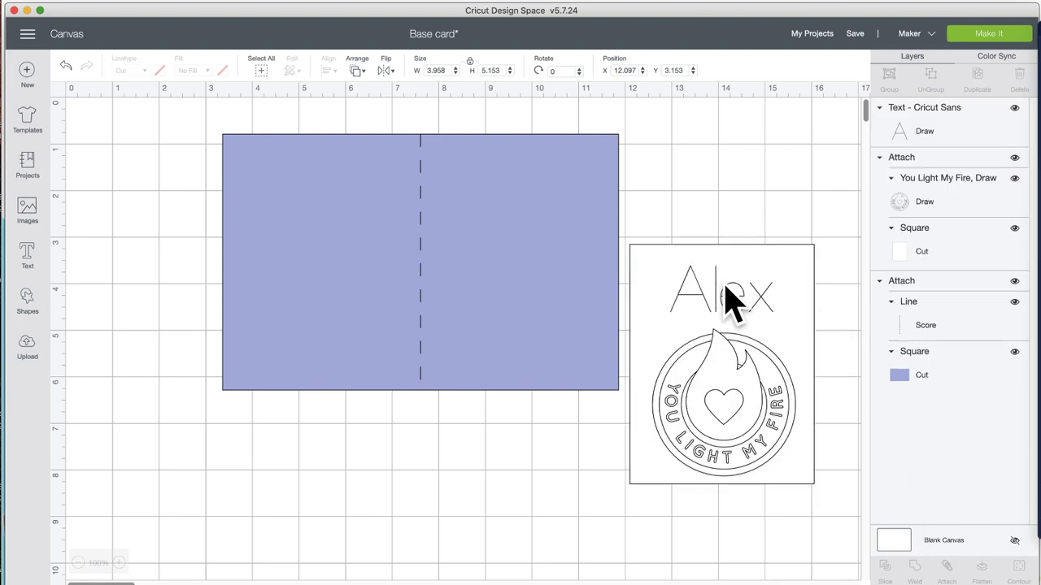
pyautogui.click(731, 295)
pyautogui.moveTo(731, 294); pyautogui.dragTo(341, 453)
pyautogui.click(217, 105)
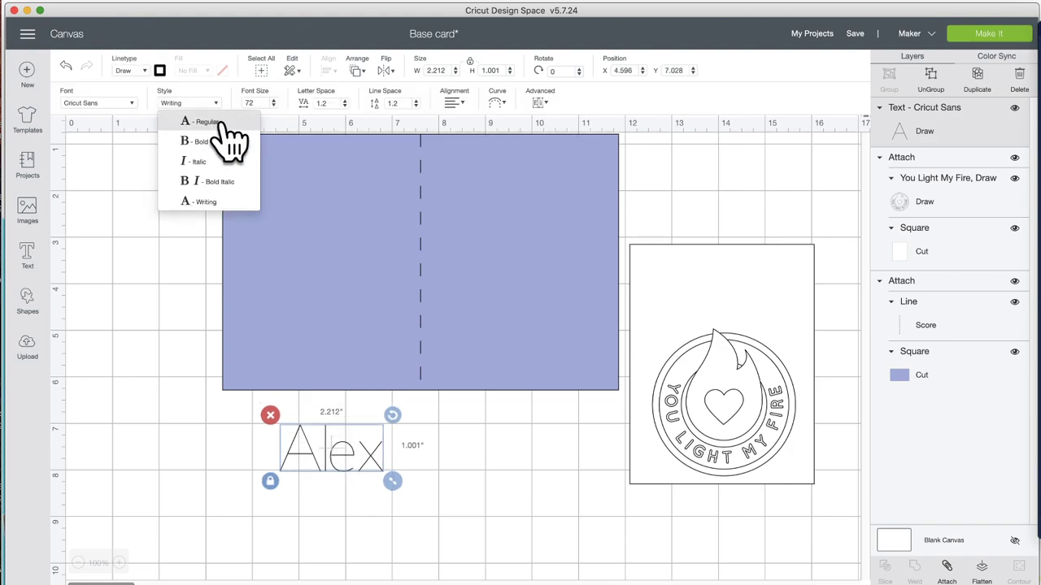
pyautogui.click(223, 123)
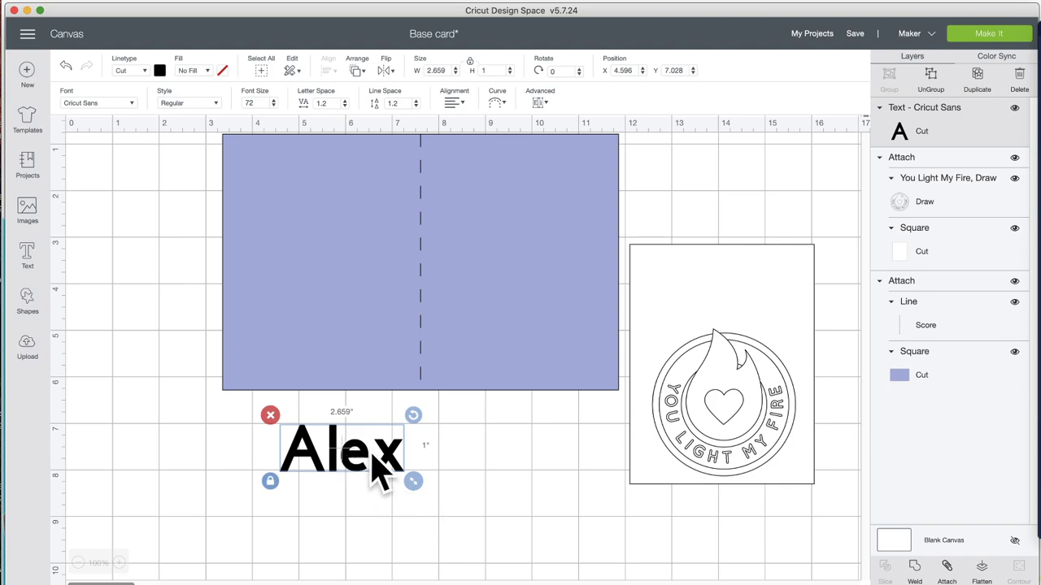
# Step: Move the name text onto the white panel above the flame, at about X 12.65, Y 3.56
pyautogui.moveTo(367, 463); pyautogui.dragTo(736, 294)
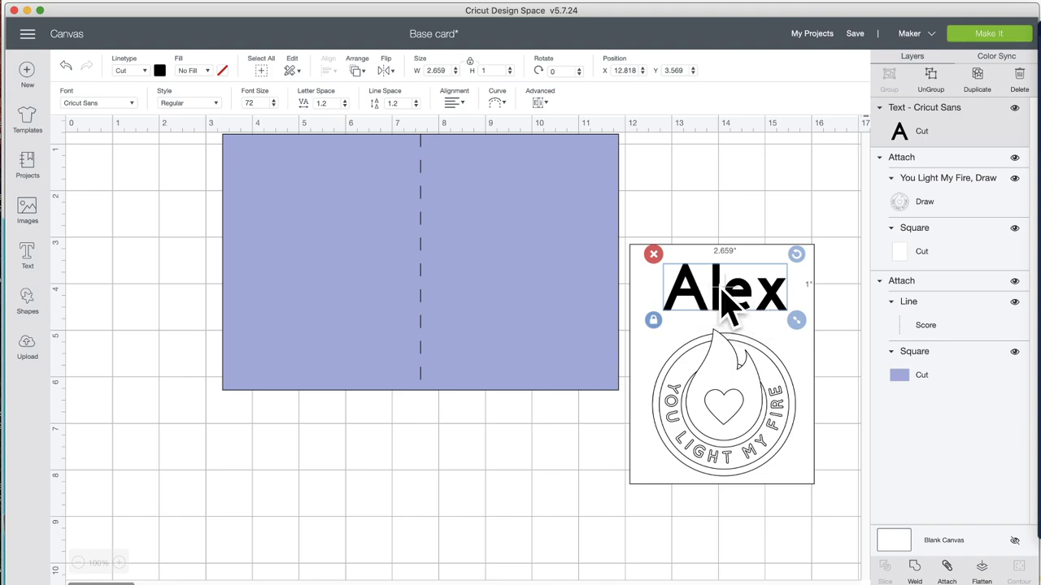
pyautogui.moveTo(719, 300); pyautogui.dragTo(709, 301)
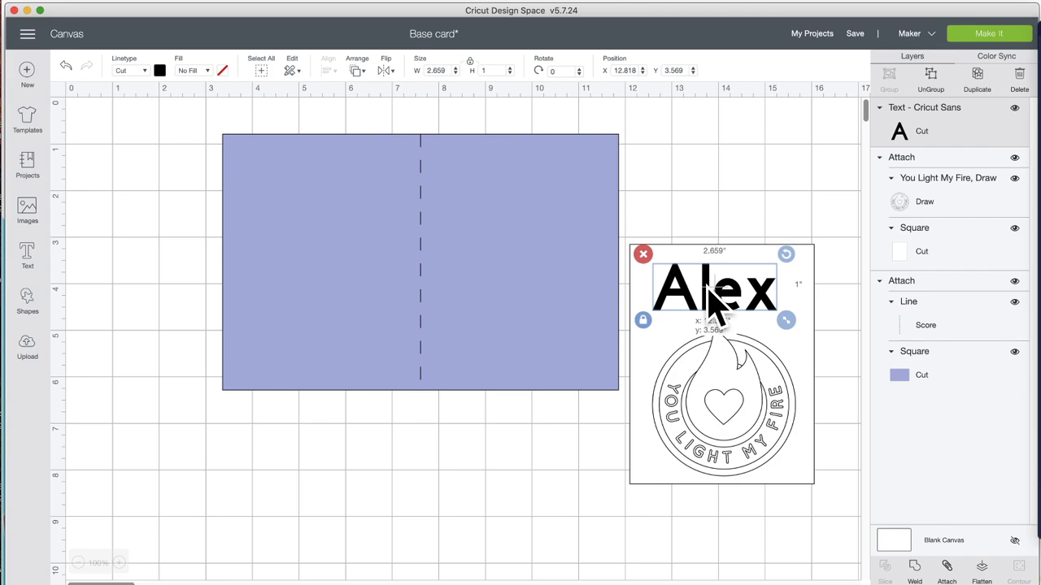
pyautogui.moveTo(708, 286); pyautogui.dragTo(711, 287)
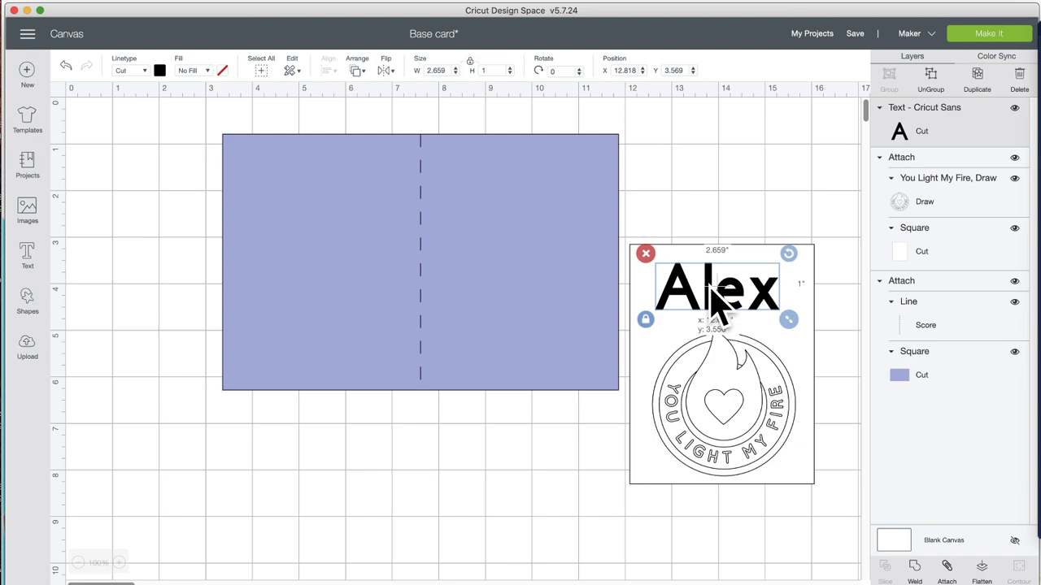
pyautogui.moveTo(712, 300); pyautogui.dragTo(713, 299)
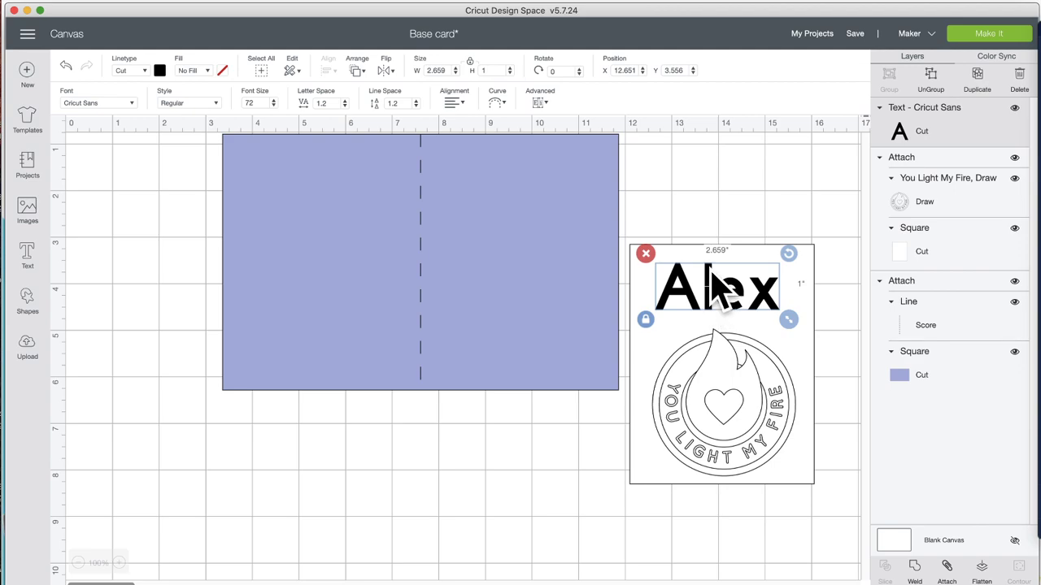
pyautogui.click(671, 223)
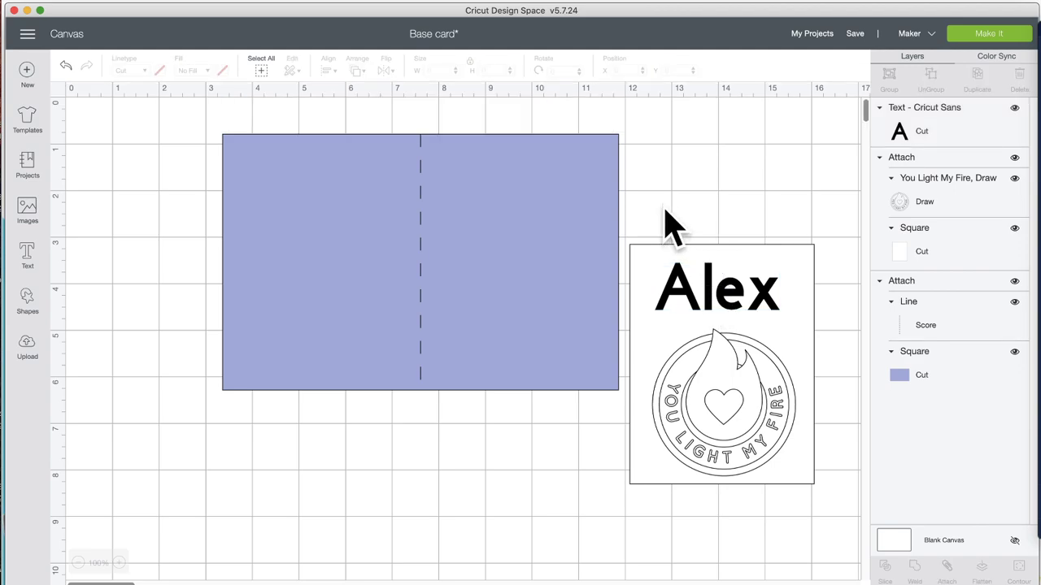
# Step: Detach the fire design from the white panel
pyautogui.moveTo(665, 209); pyautogui.dragTo(737, 301)
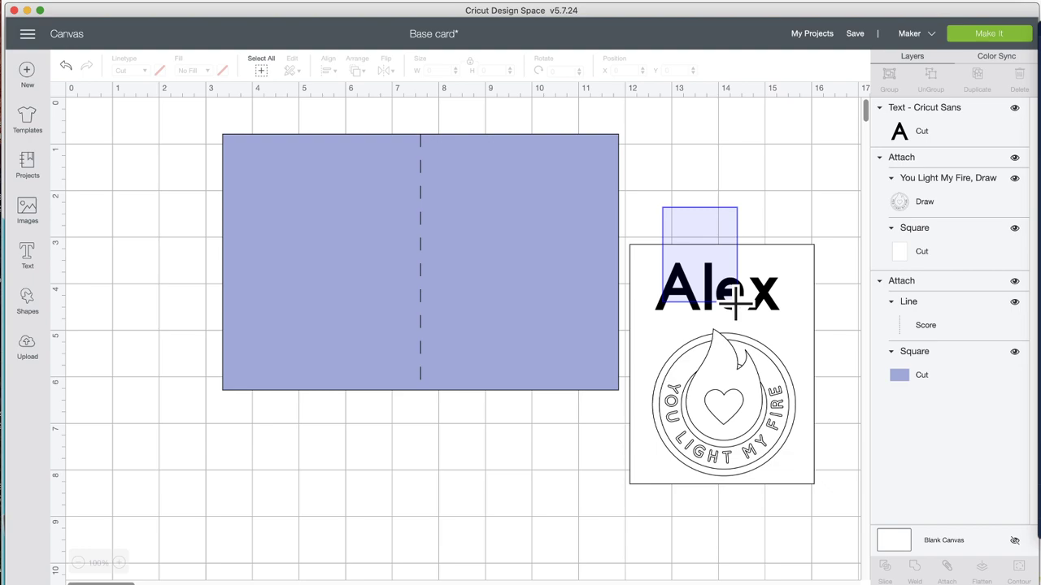
pyautogui.moveTo(735, 302); pyautogui.dragTo(737, 304)
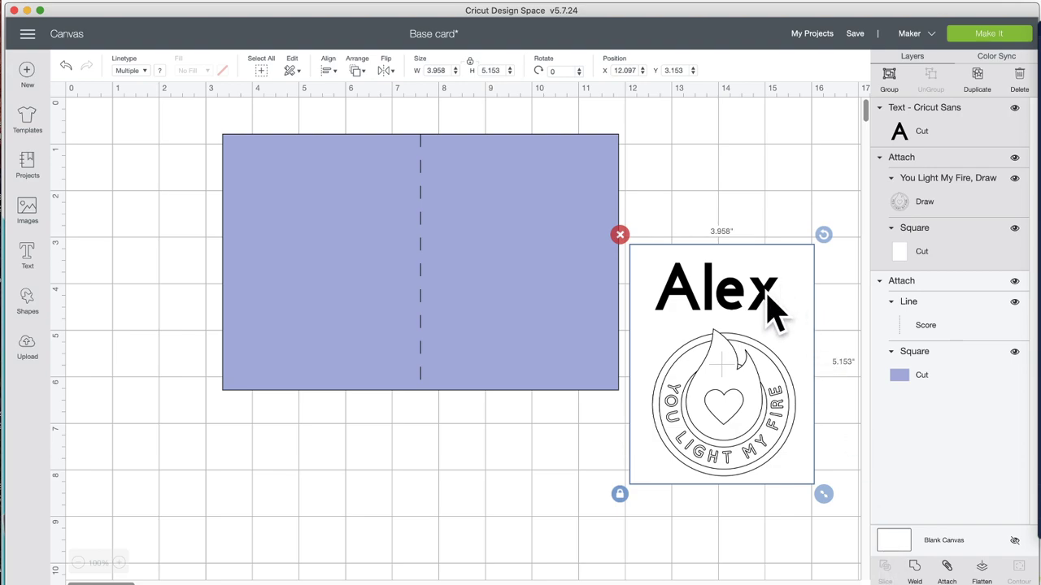
pyautogui.click(736, 210)
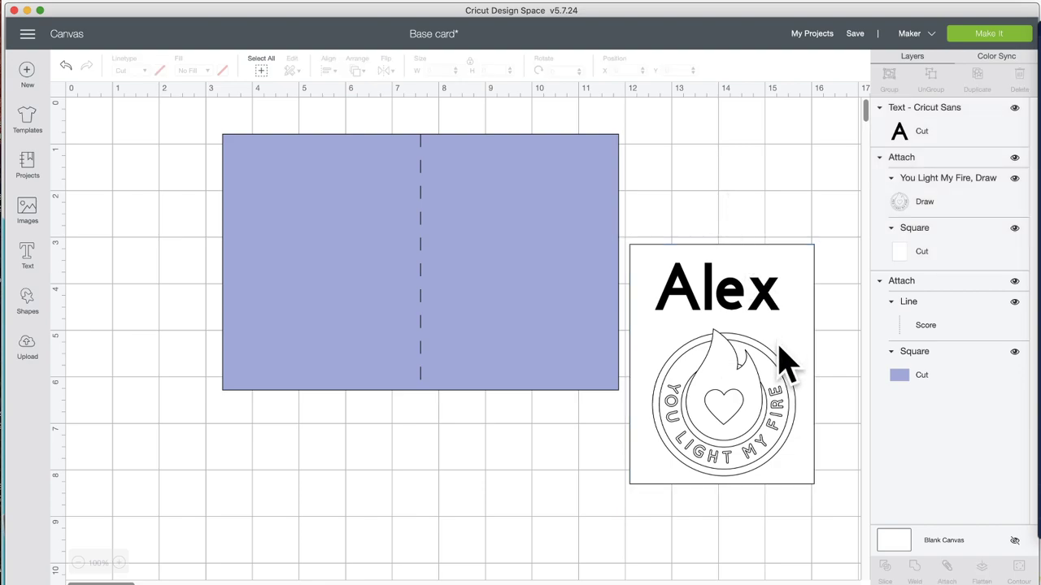
pyautogui.click(734, 453)
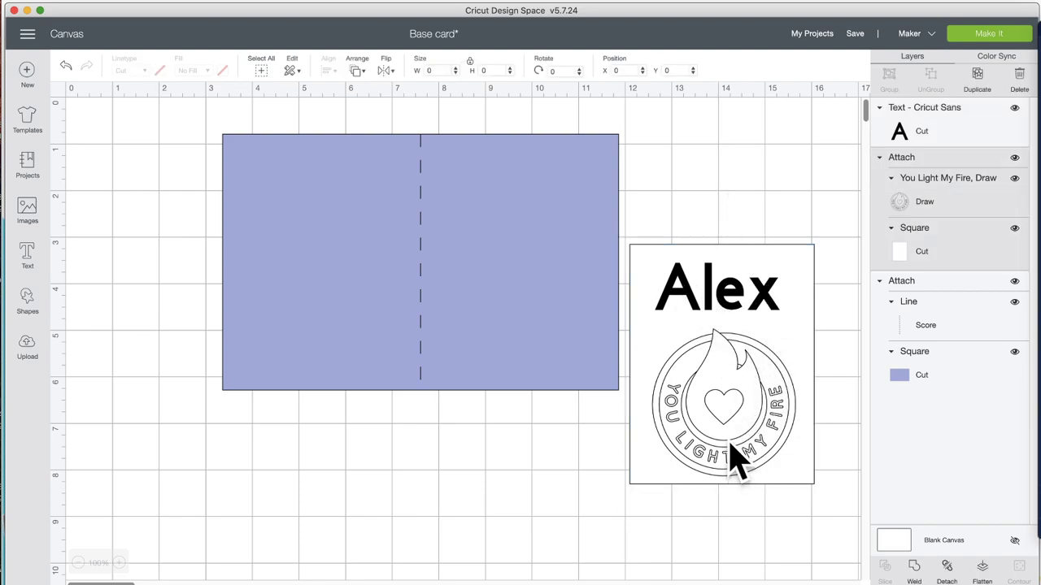
pyautogui.click(952, 569)
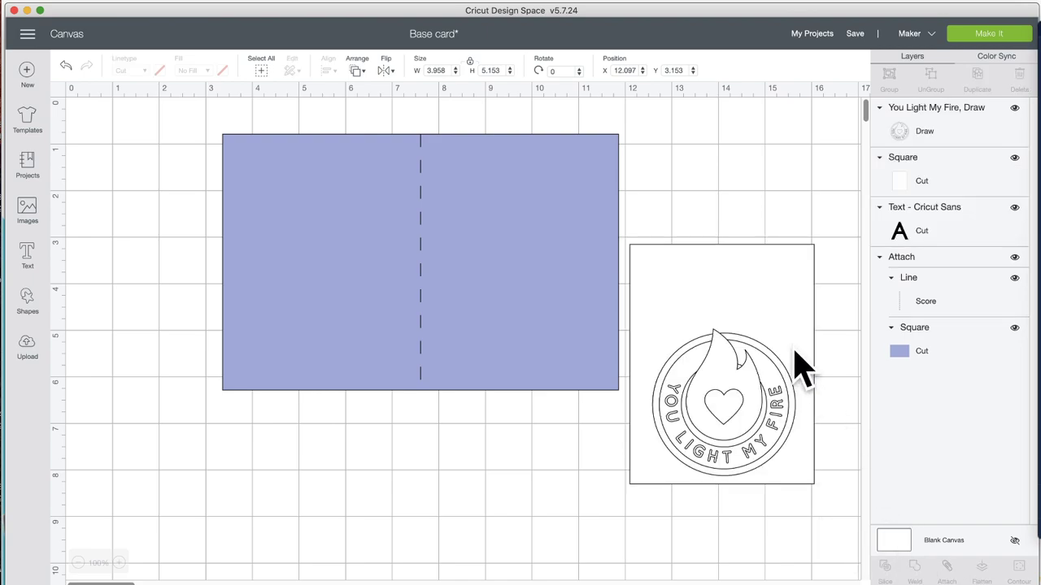
# Step: Send the white panel to the back of the layer order, behind the name text
pyautogui.click(738, 290)
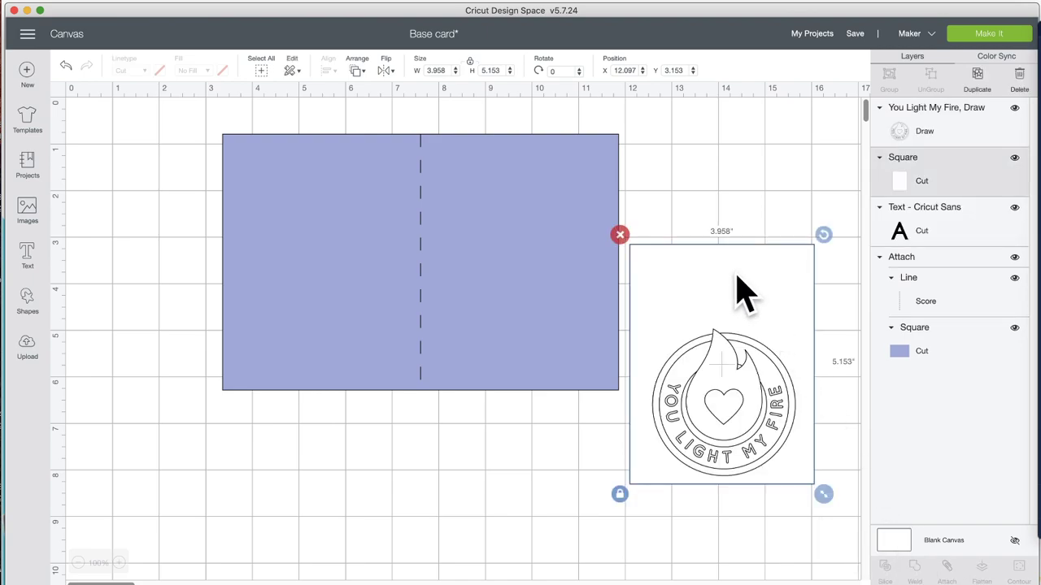
pyautogui.click(356, 71)
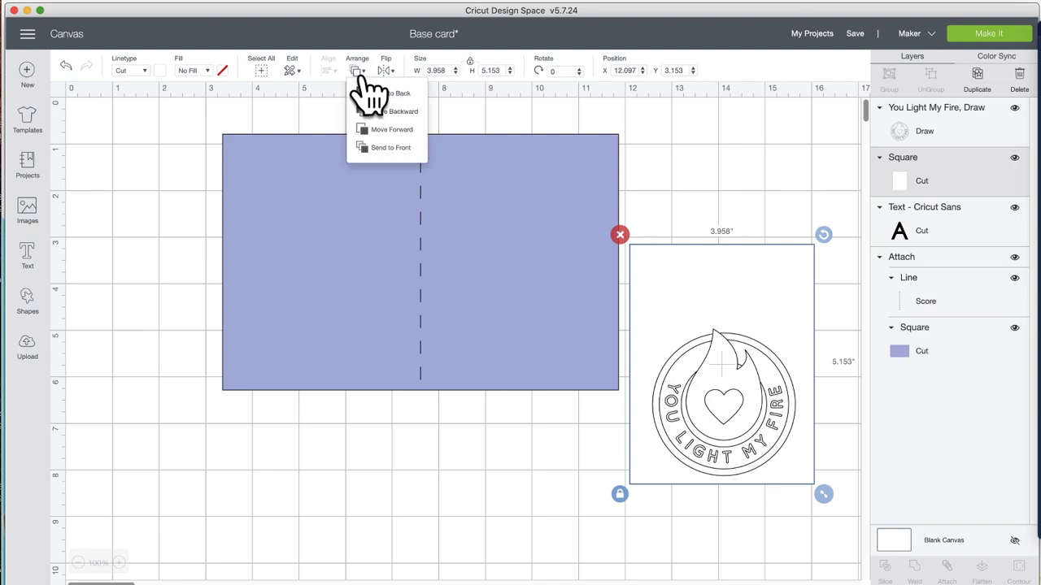
pyautogui.click(379, 95)
pyautogui.click(695, 213)
# Step: Slice the name out of the white panel and move the black and white name pieces above the panel, at about Y 0.60
pyautogui.moveTo(643, 192); pyautogui.dragTo(771, 312)
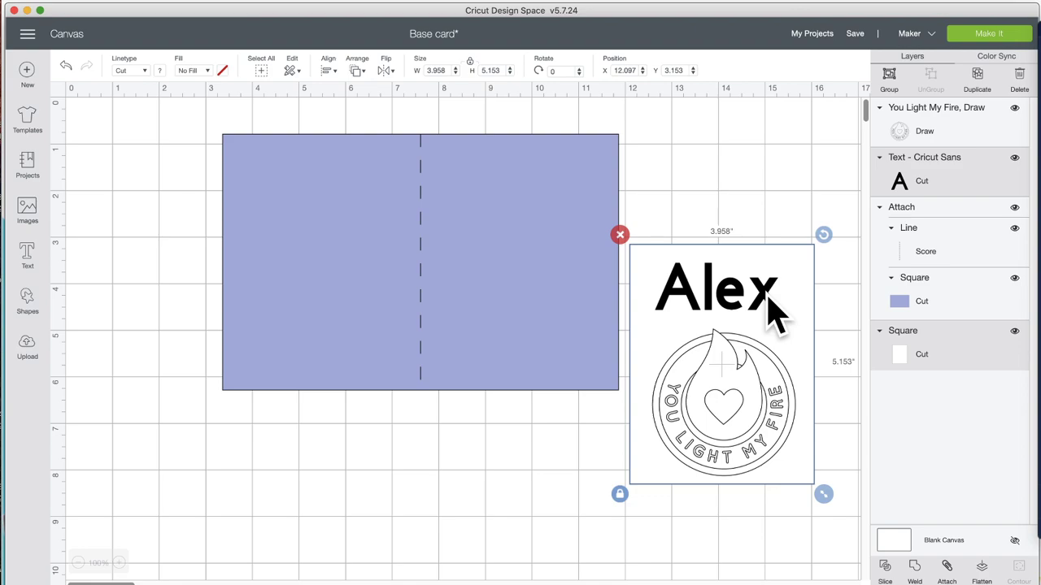
pyautogui.click(886, 567)
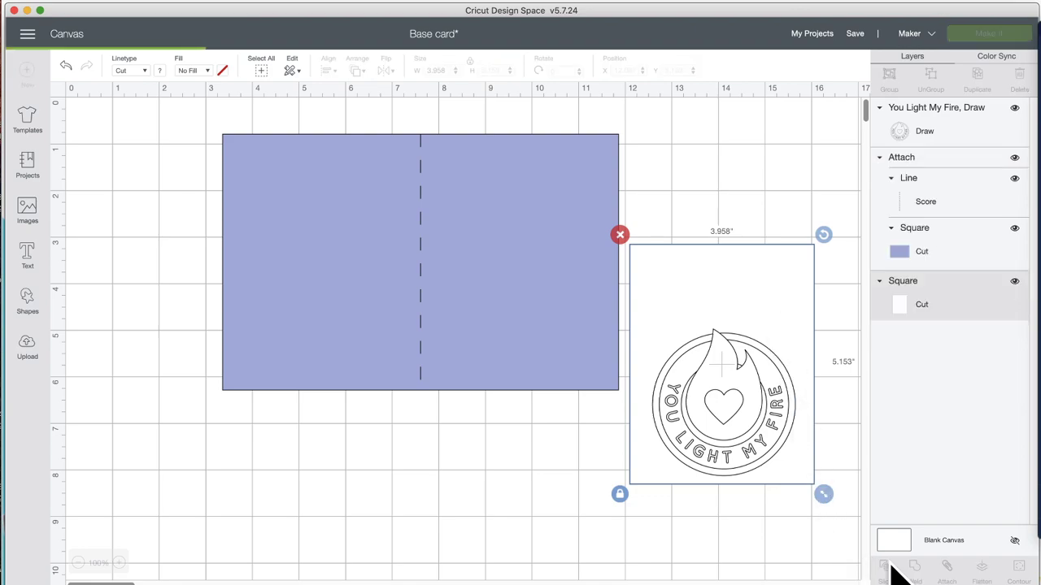
pyautogui.moveTo(721, 302); pyautogui.dragTo(755, 159)
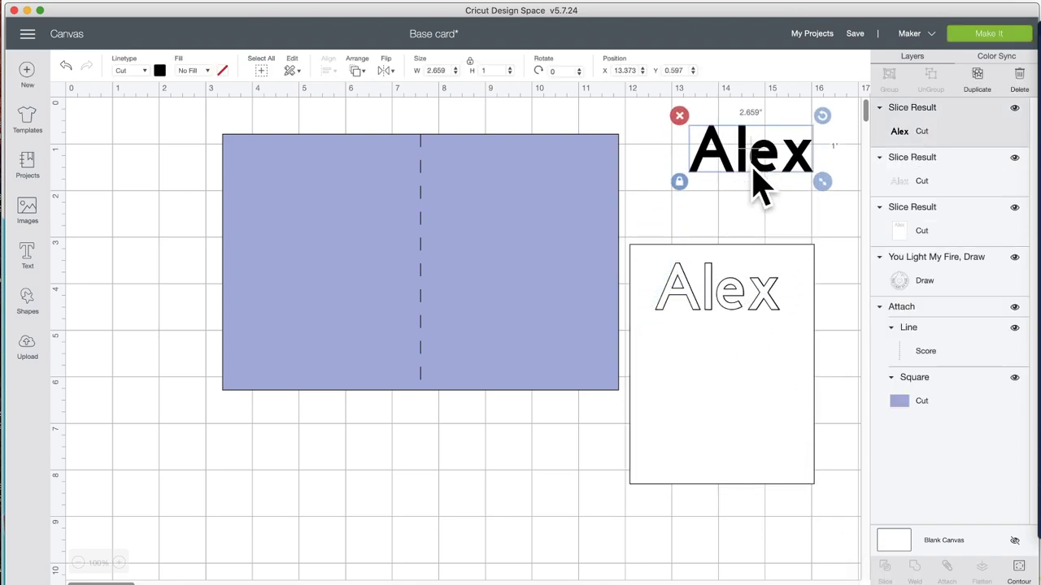
pyautogui.moveTo(713, 298); pyautogui.dragTo(724, 158)
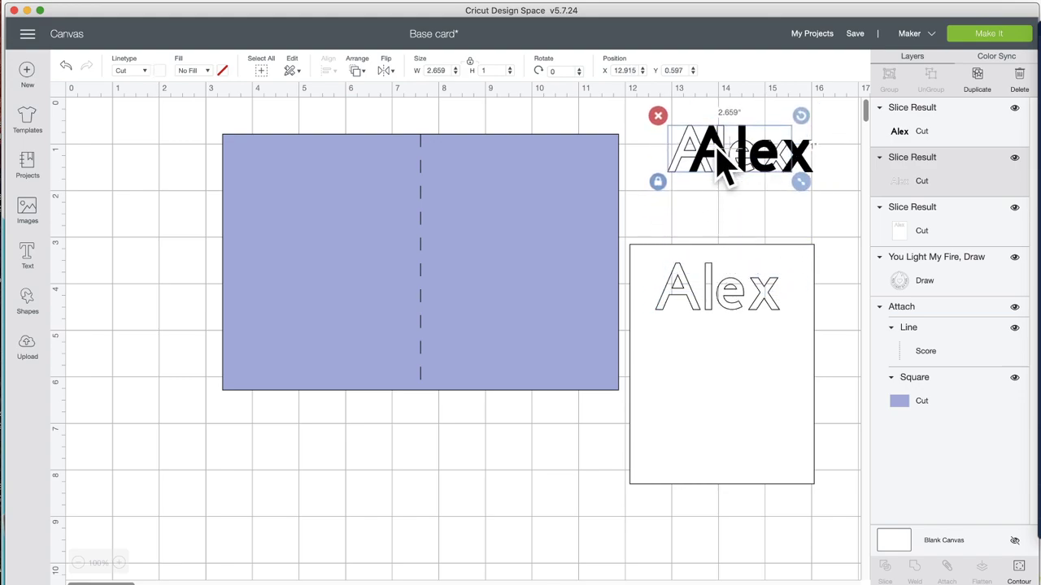
# Step: Set the blank canvas color to light orange
pyautogui.click(720, 365)
pyautogui.click(898, 545)
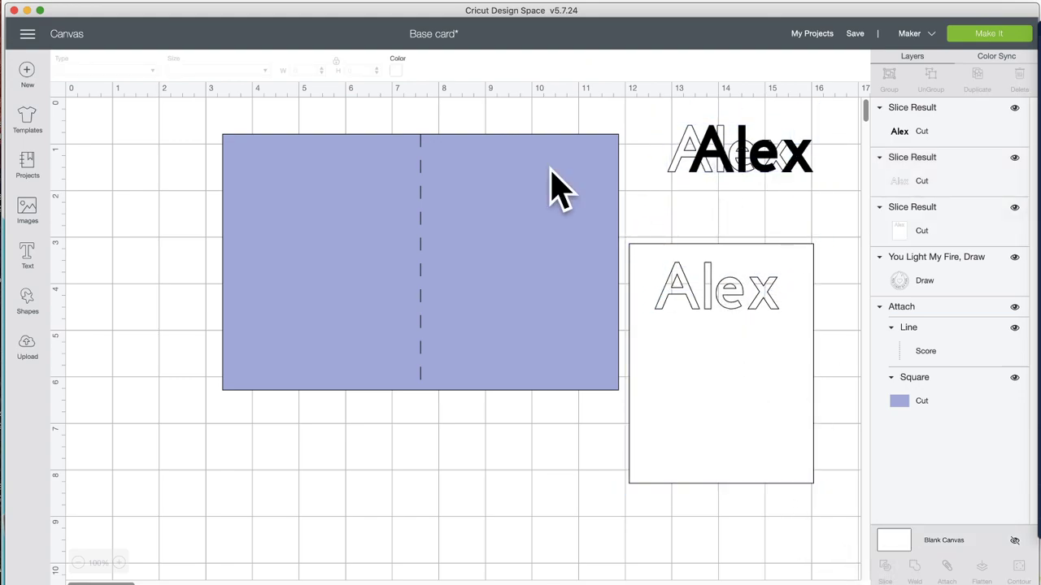
pyautogui.click(398, 72)
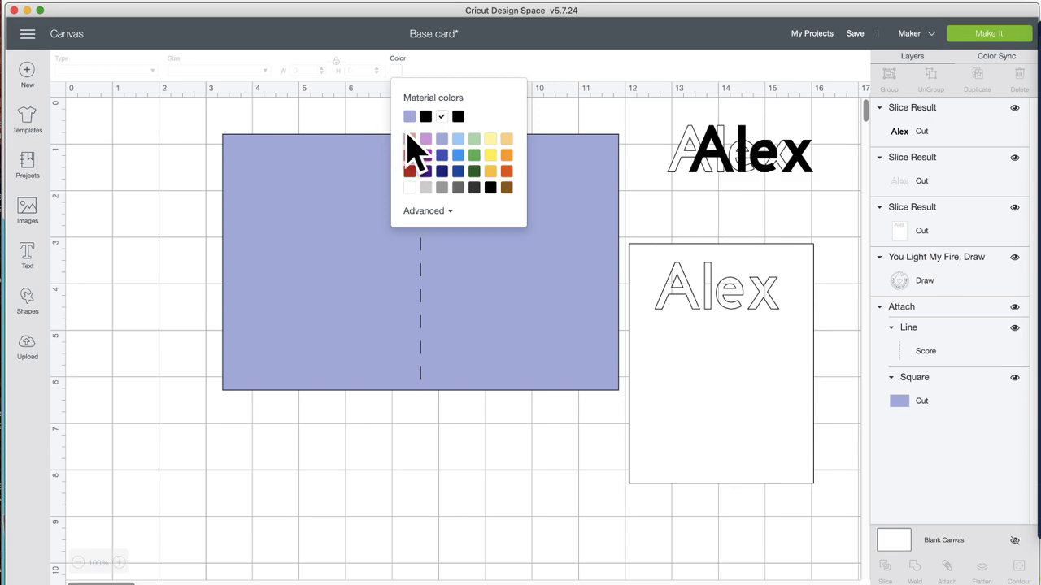
pyautogui.click(506, 139)
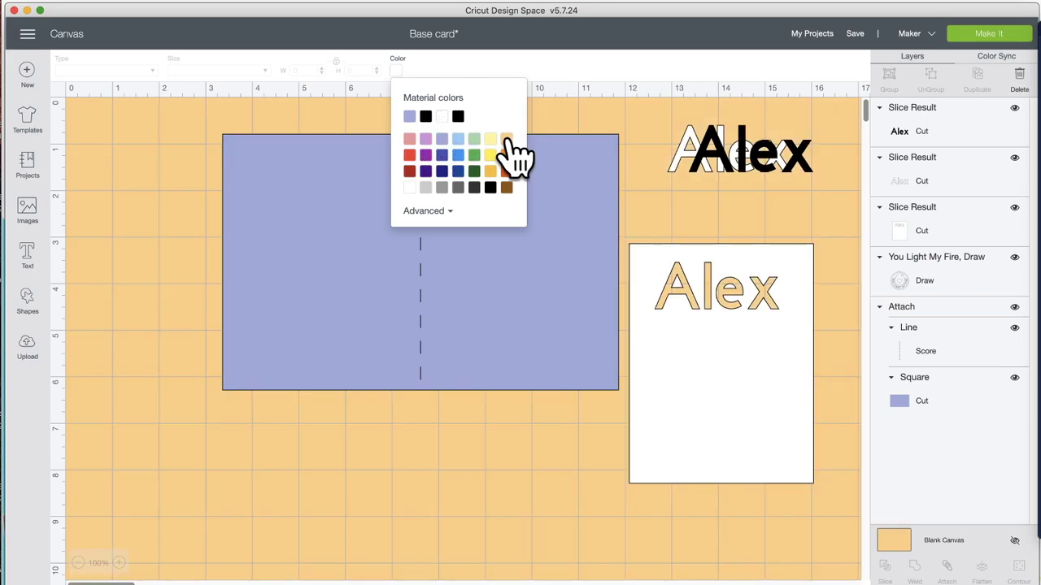
pyautogui.click(558, 459)
# Step: Send the sliced white panel to the back, behind the fire design
pyautogui.click(728, 370)
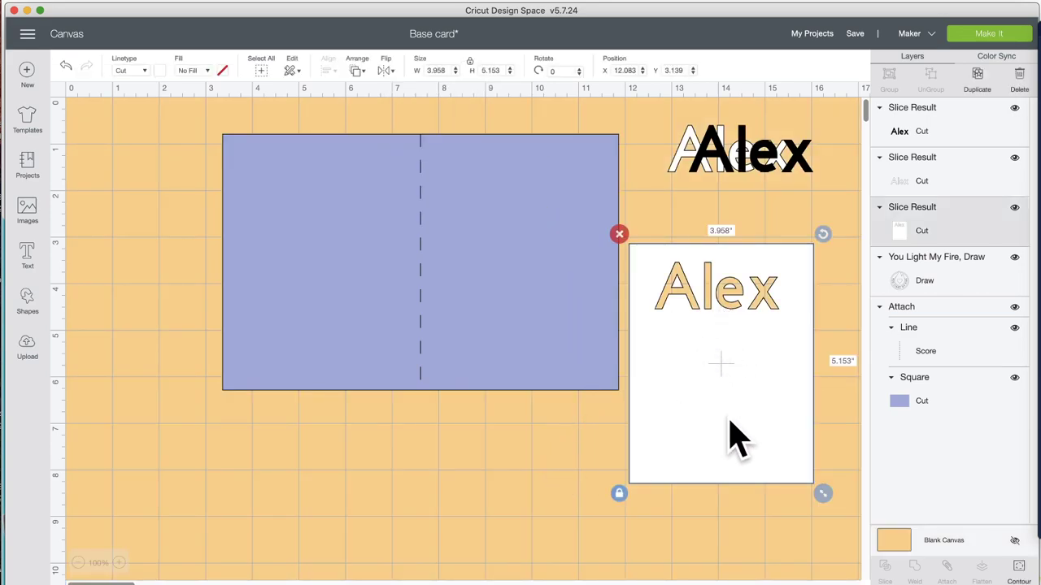
pyautogui.click(358, 71)
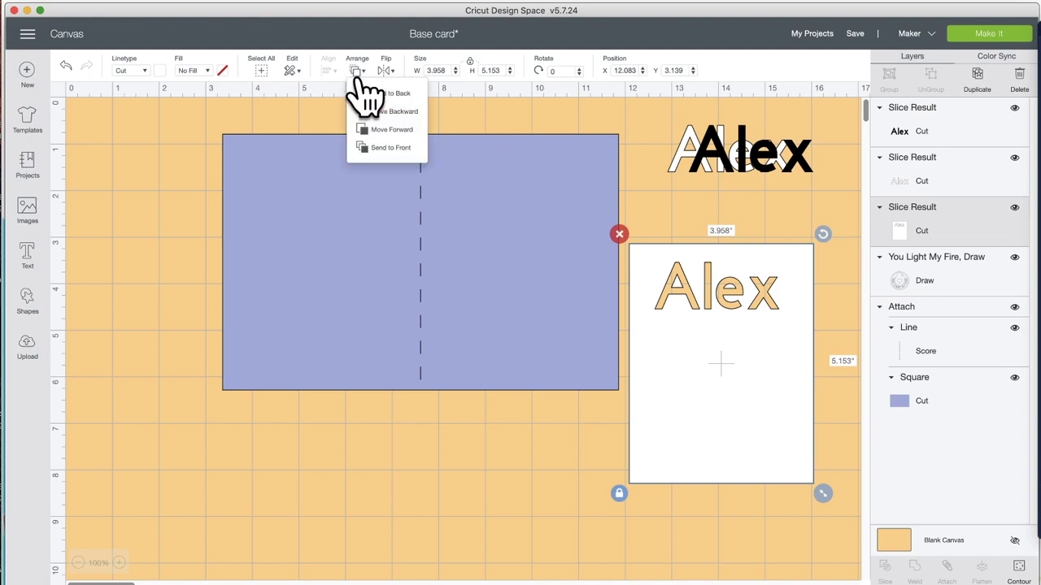
pyautogui.click(367, 91)
pyautogui.click(730, 541)
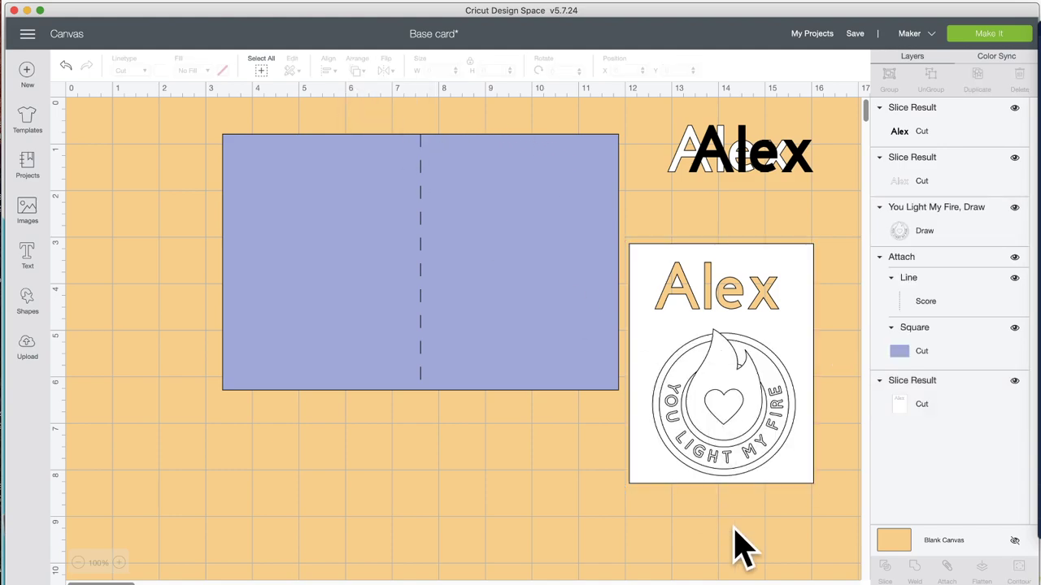
# Step: Attach the fire design to the sliced white panel, detach them again, and select the panel alone
pyautogui.moveTo(752, 560); pyautogui.dragTo(720, 368)
pyautogui.click(950, 568)
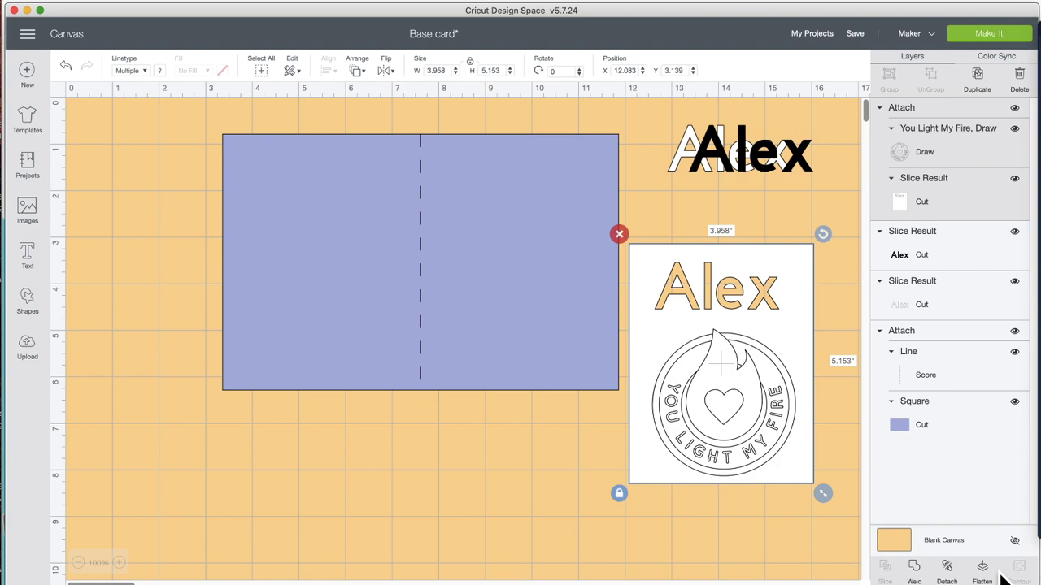
pyautogui.click(948, 568)
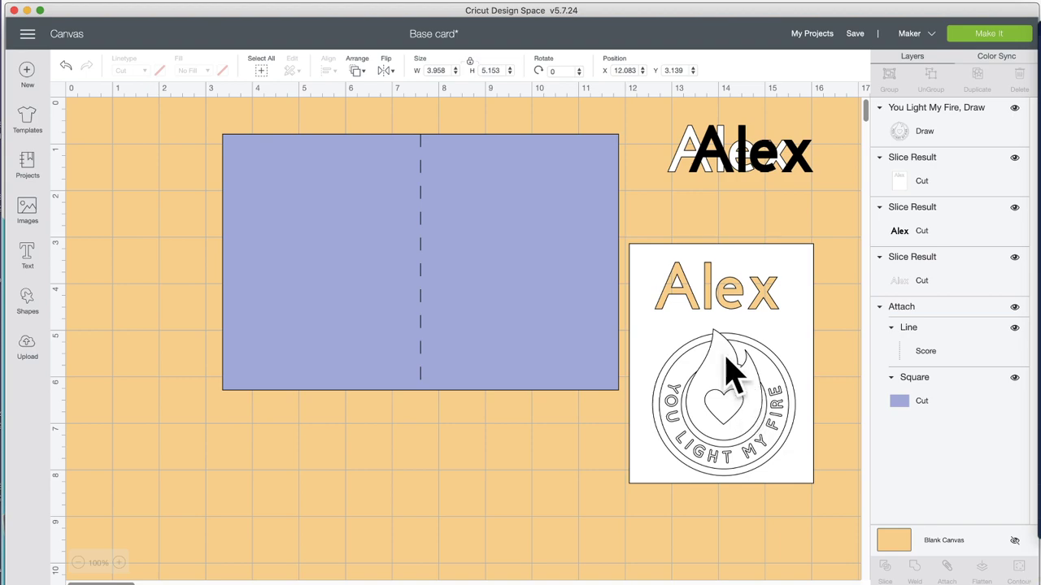
pyautogui.click(789, 270)
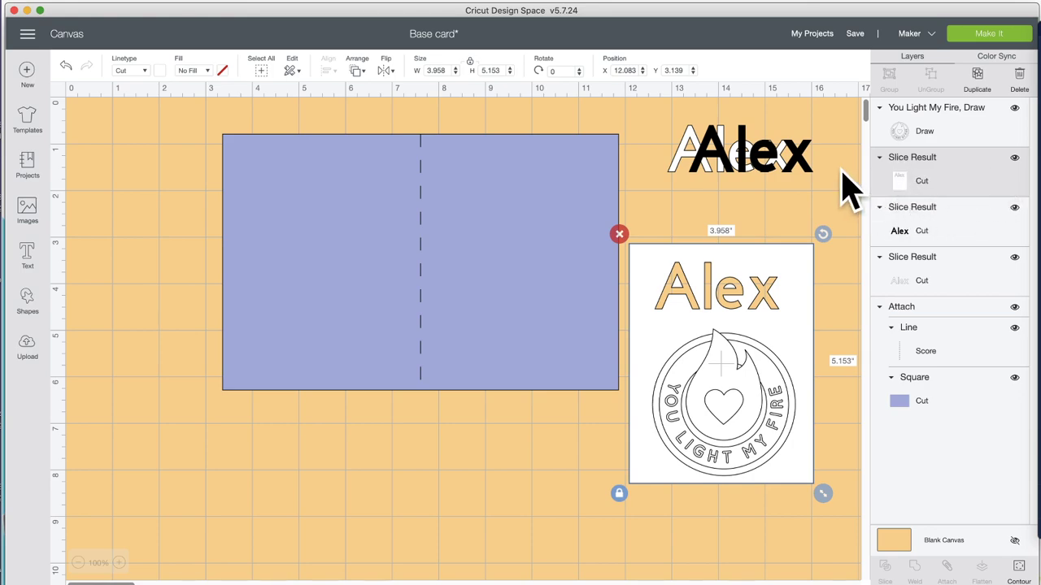
# Step: Hide the contours of all four letter outlines and the first letter's inner triangle in the white panel
pyautogui.click(1018, 571)
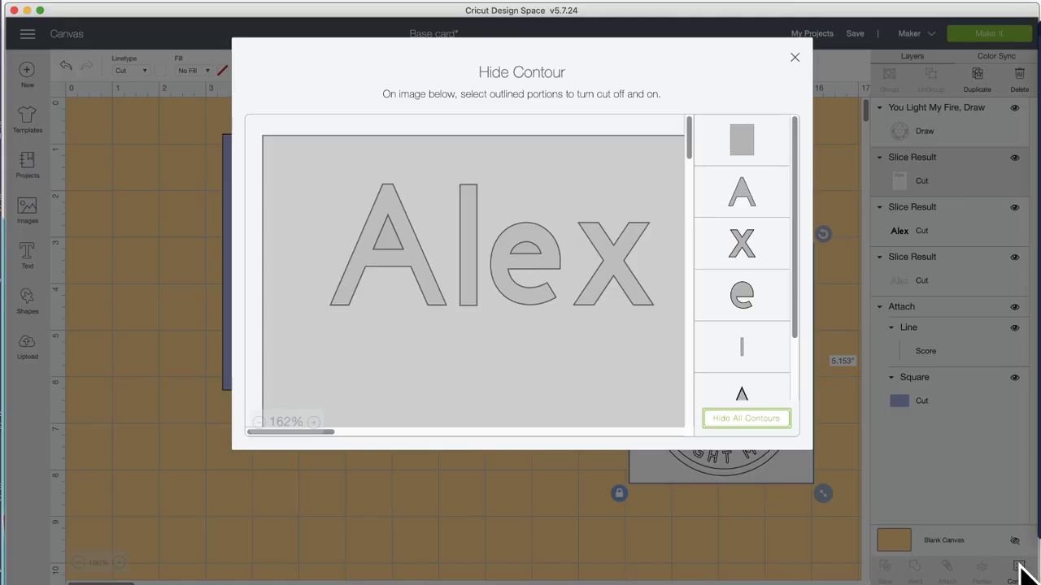
pyautogui.click(416, 276)
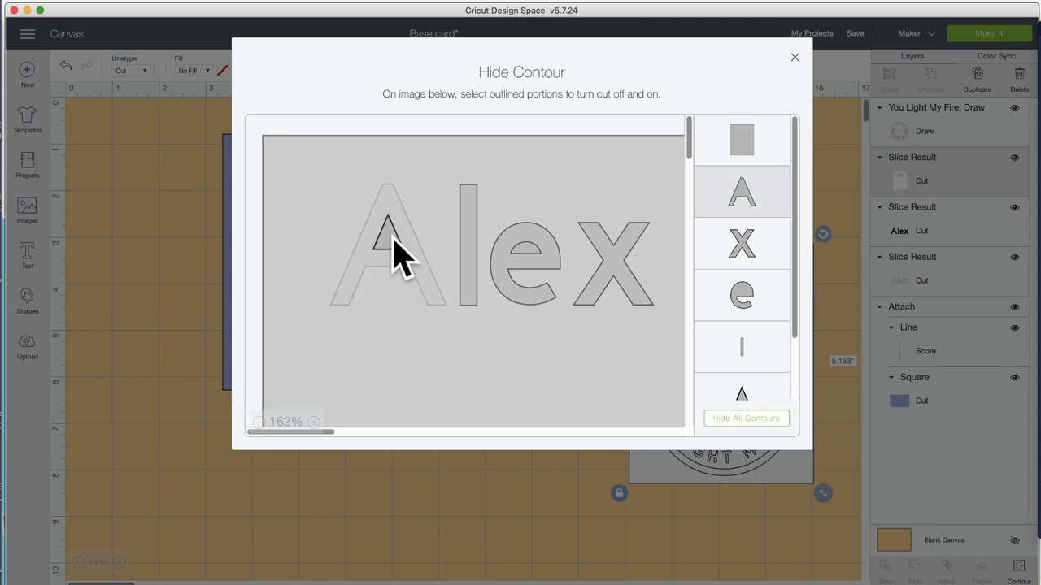
pyautogui.click(394, 240)
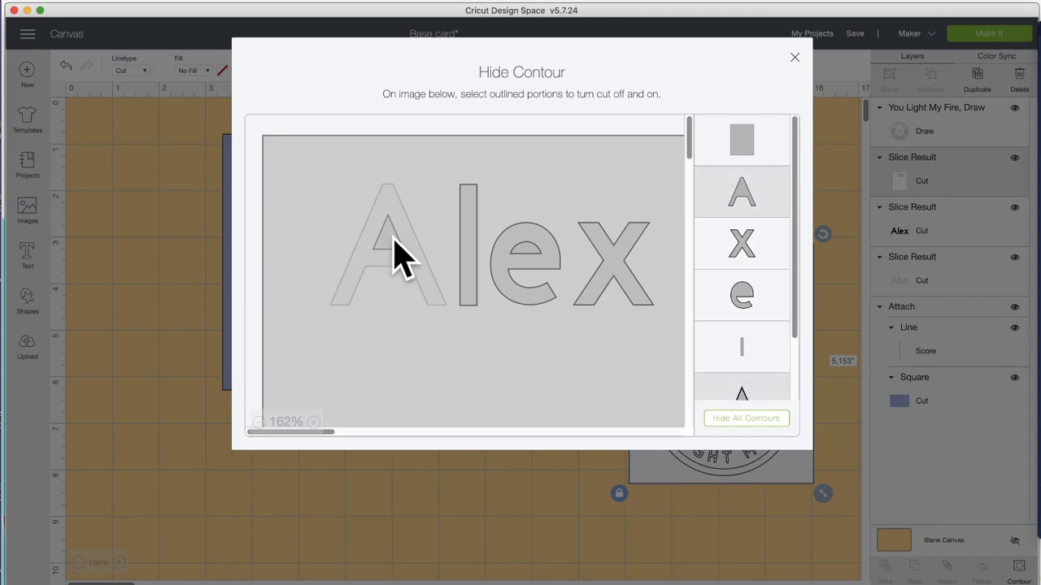
pyautogui.click(461, 258)
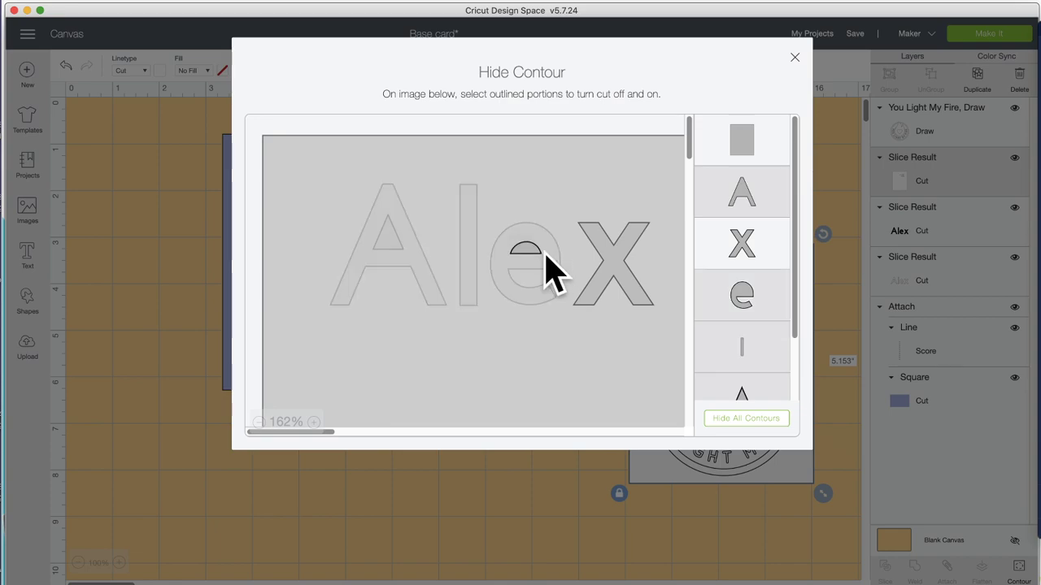
pyautogui.click(555, 268)
pyautogui.click(620, 291)
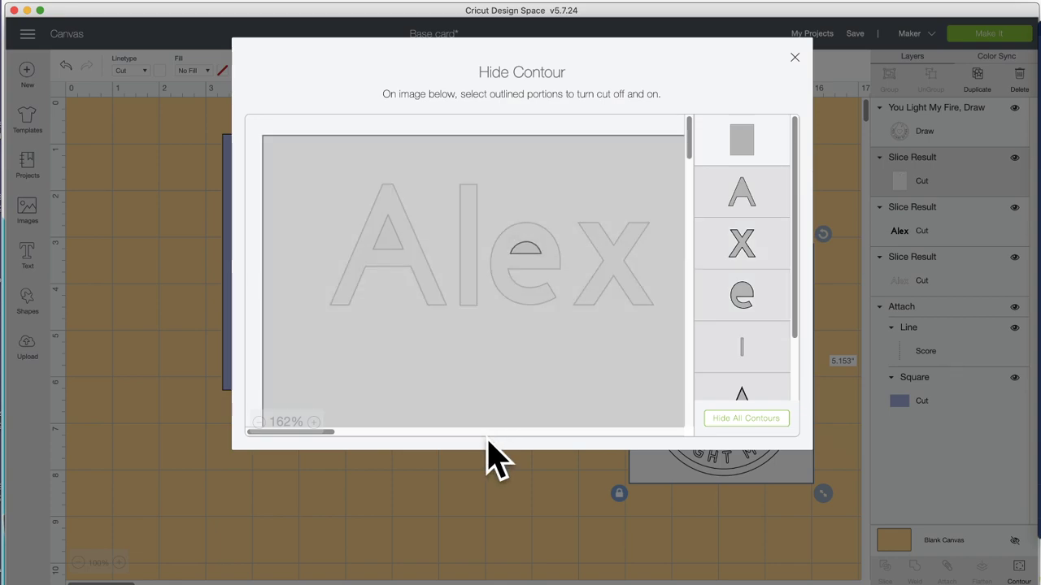
pyautogui.click(507, 506)
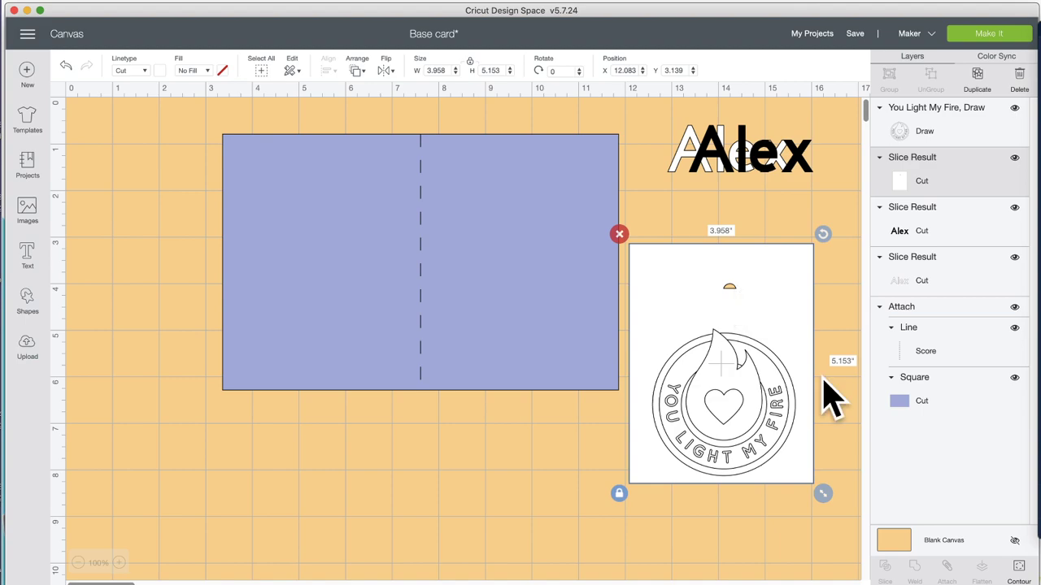
# Step: Restore the contours of the first letter's outline and its inner triangle in the white panel
pyautogui.click(1017, 567)
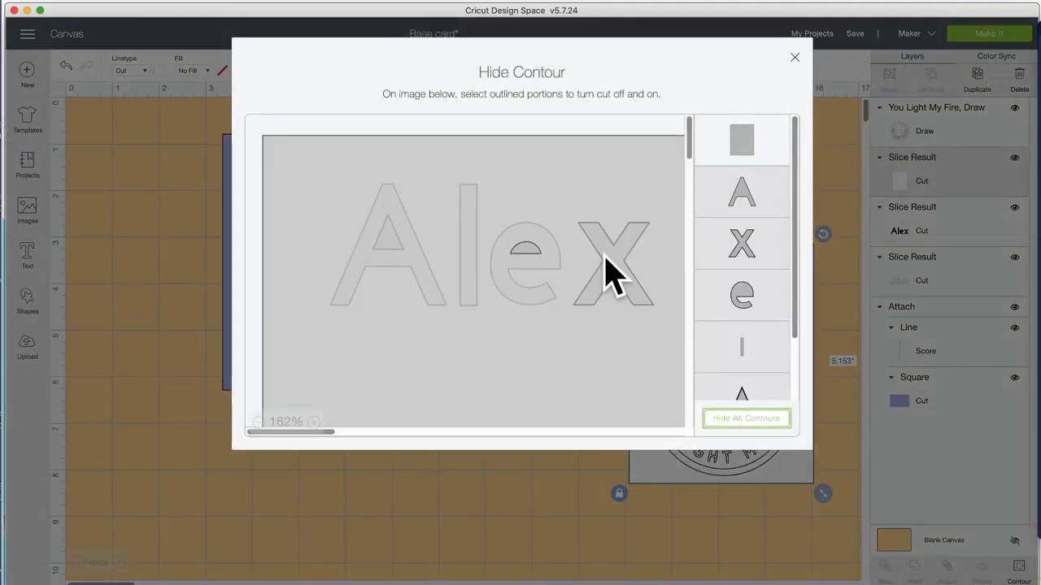
pyautogui.click(388, 243)
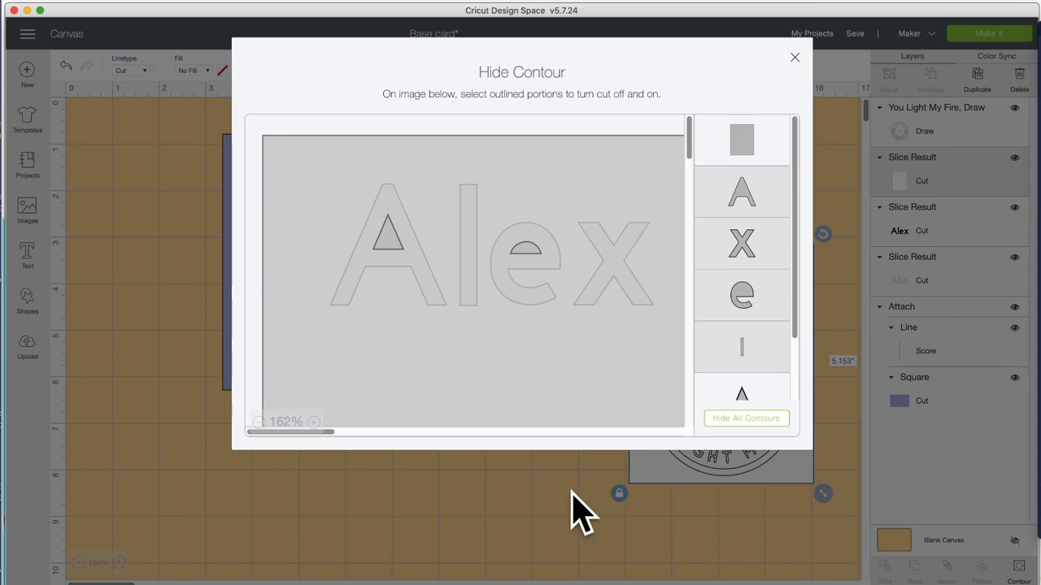
pyautogui.click(436, 306)
pyautogui.click(502, 541)
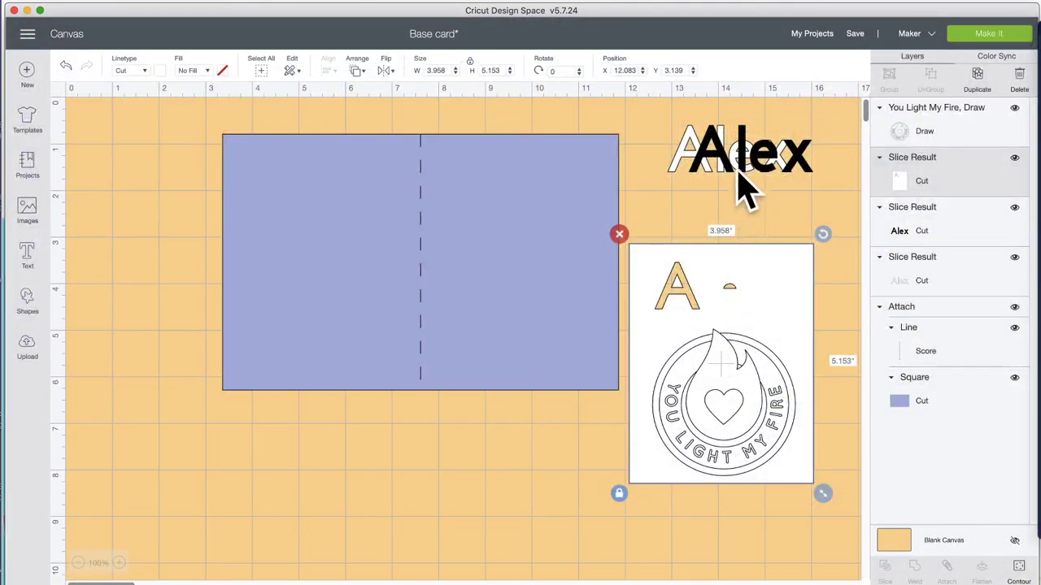
# Step: Move the black name onto the white panel above the fire design, at X 12.651, Y 3.542, and send it to the front
pyautogui.click(744, 205)
pyautogui.moveTo(740, 202); pyautogui.dragTo(685, 300)
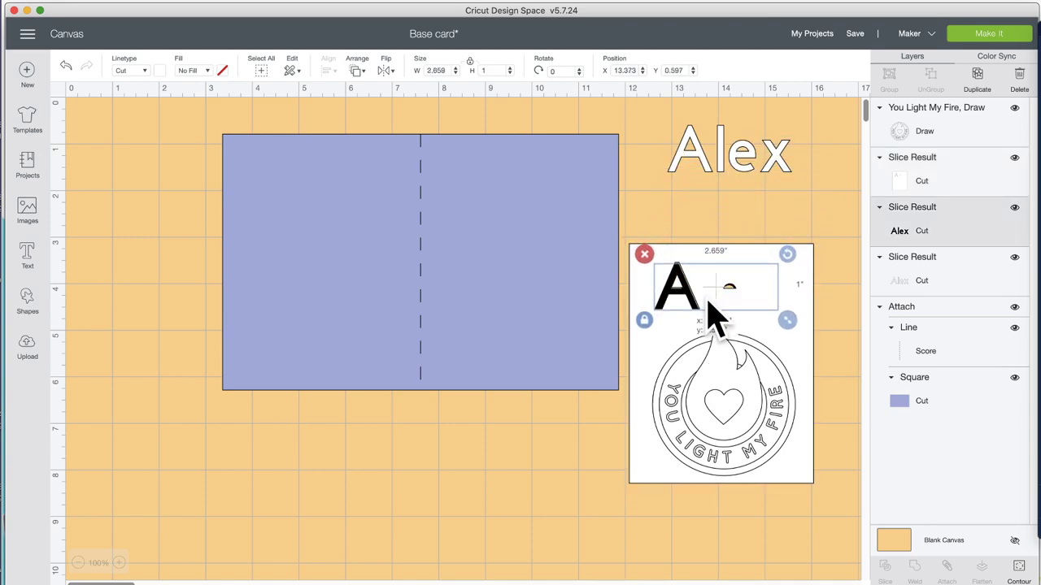
pyautogui.click(356, 72)
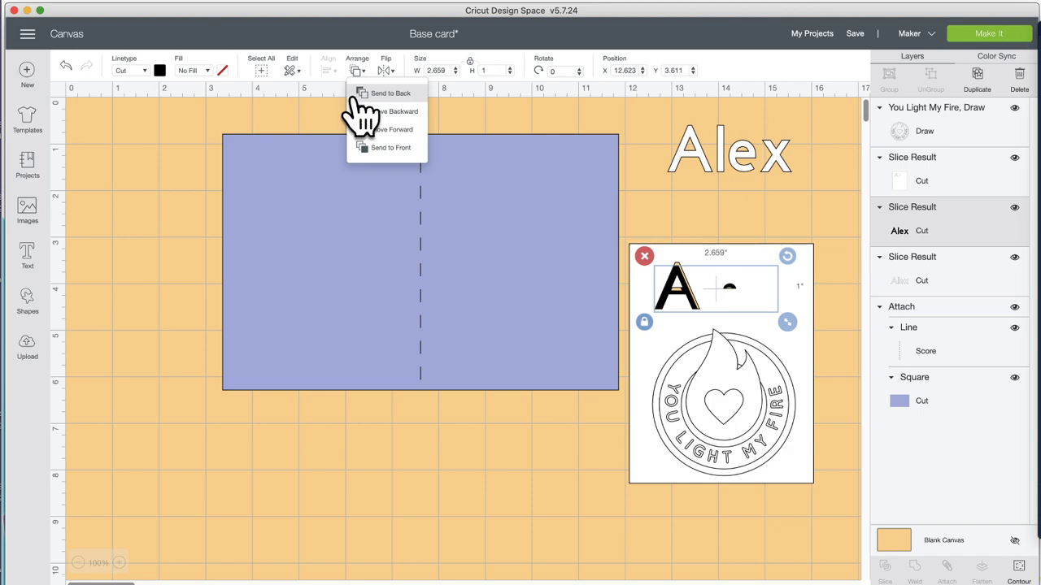
pyautogui.click(382, 148)
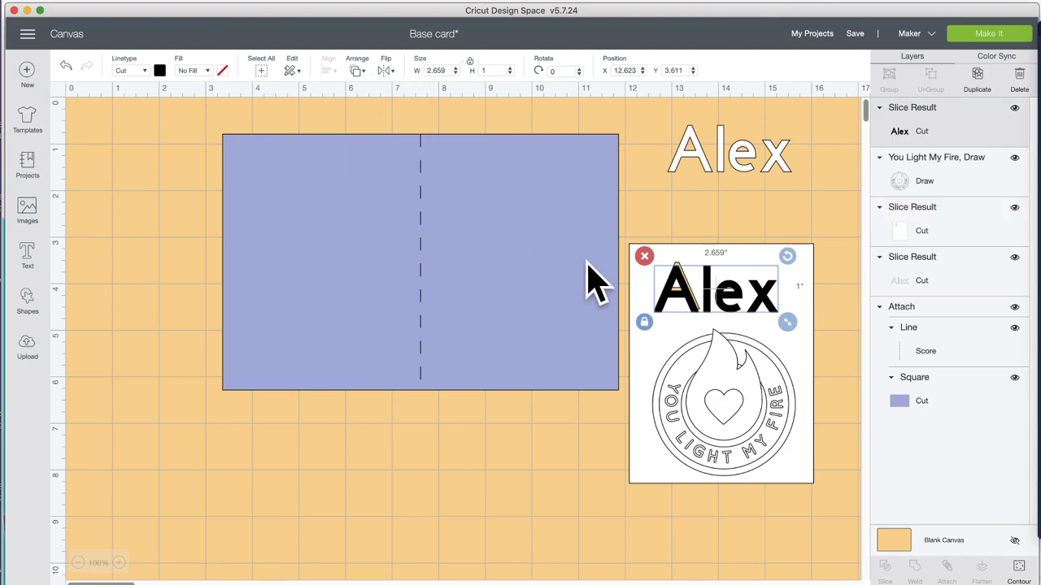
pyautogui.moveTo(693, 306); pyautogui.dragTo(694, 301)
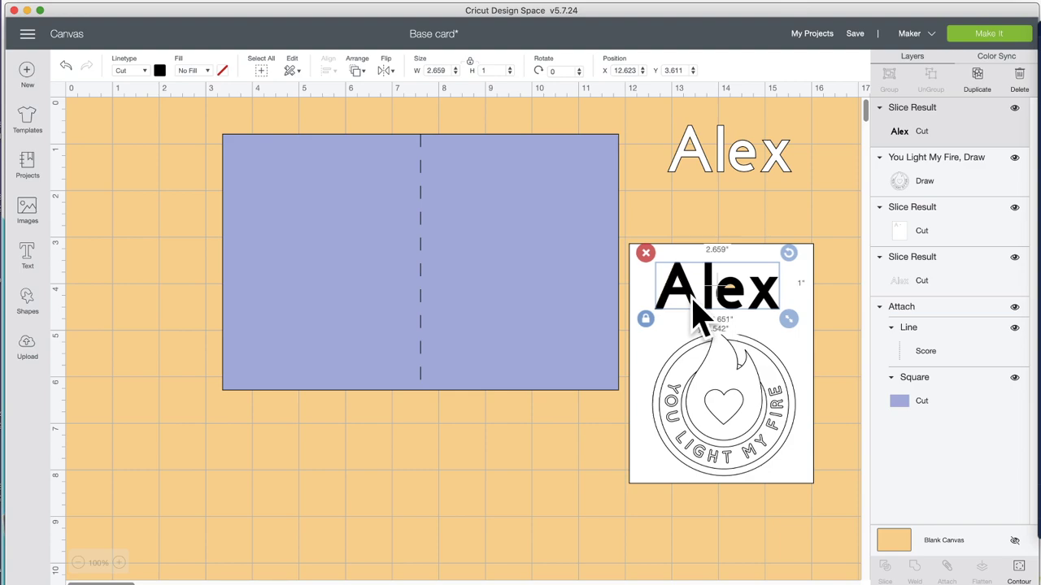
# Step: Hide the contour of the first letter's outline in the white panel, keeping its inner triangle cut
pyautogui.click(792, 342)
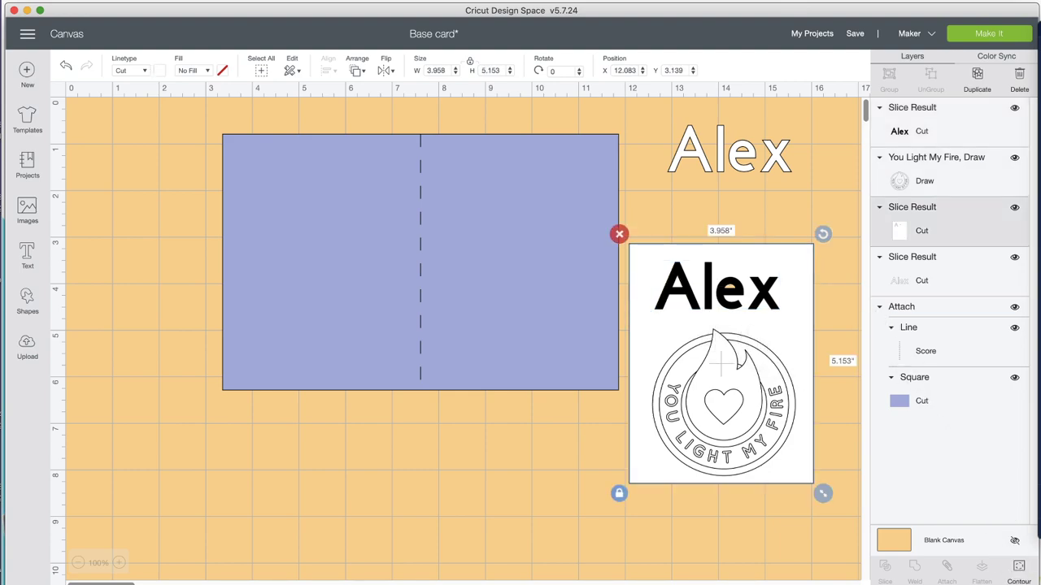
pyautogui.click(1019, 572)
pyautogui.click(394, 214)
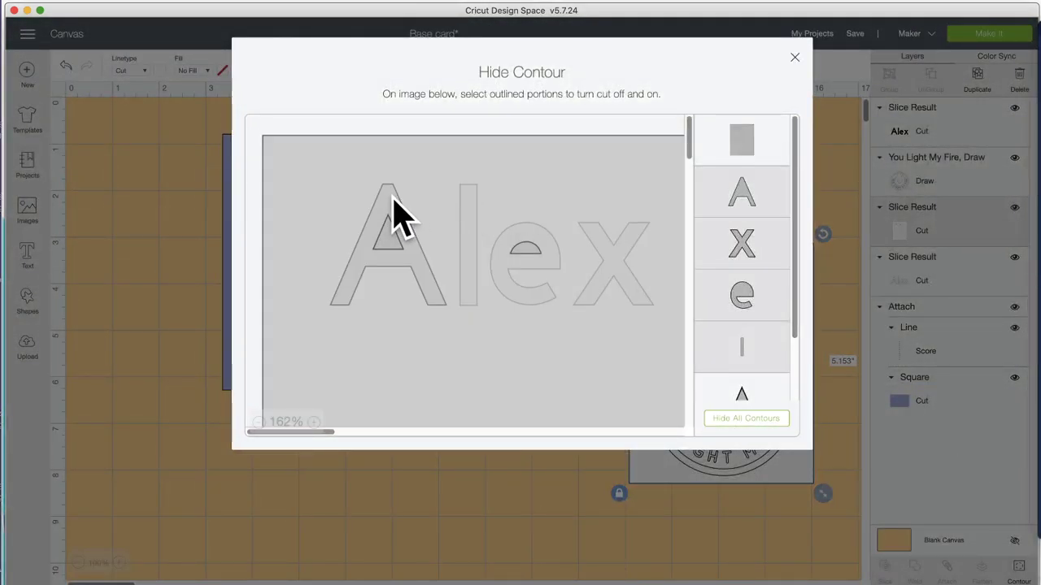
pyautogui.click(505, 527)
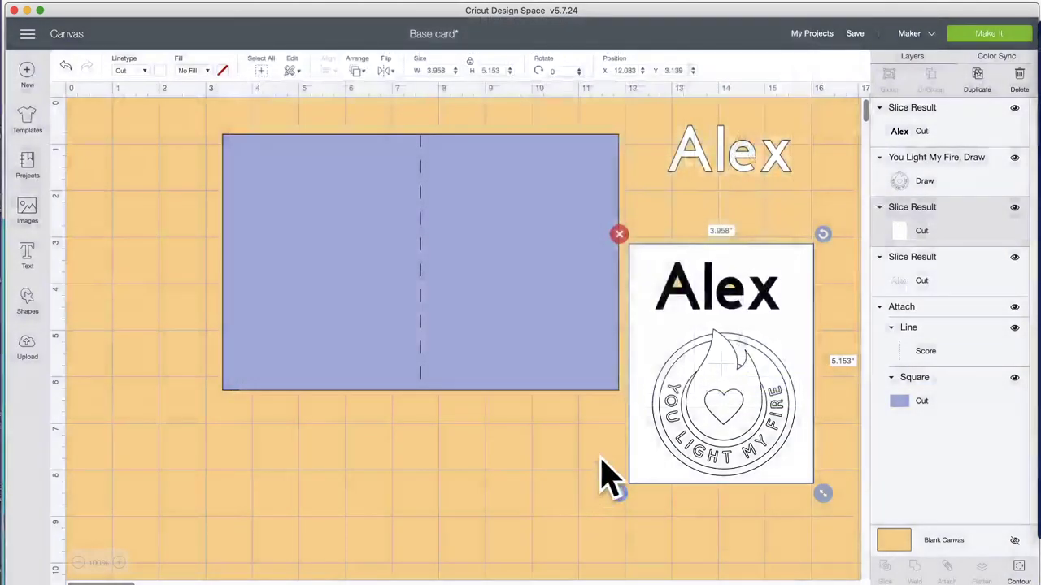
# Step: Preview the project's cutting mats, checking the white and black mats, and return to the canvas
pyautogui.click(716, 313)
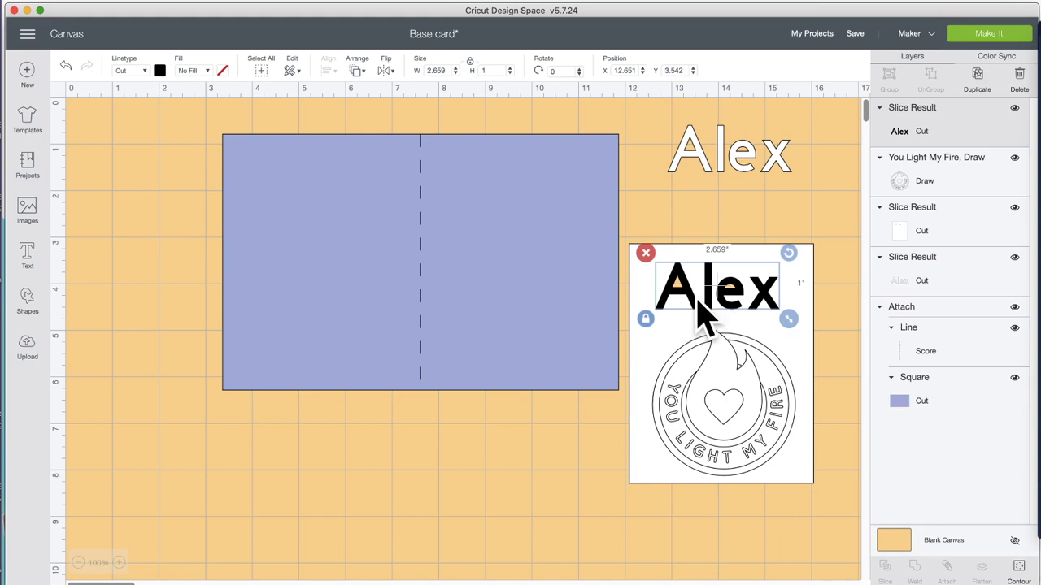
pyautogui.click(988, 33)
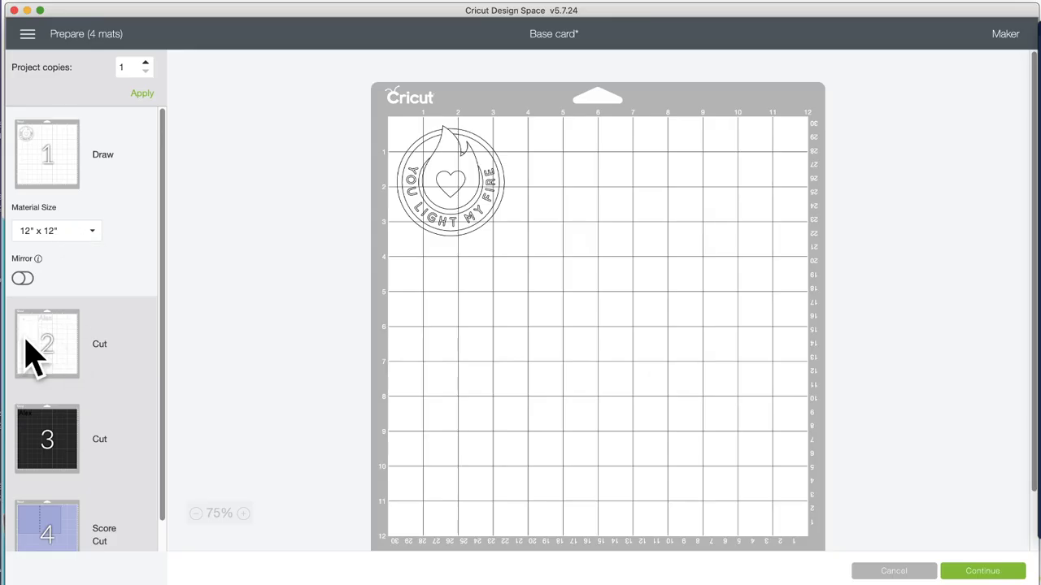
pyautogui.click(25, 345)
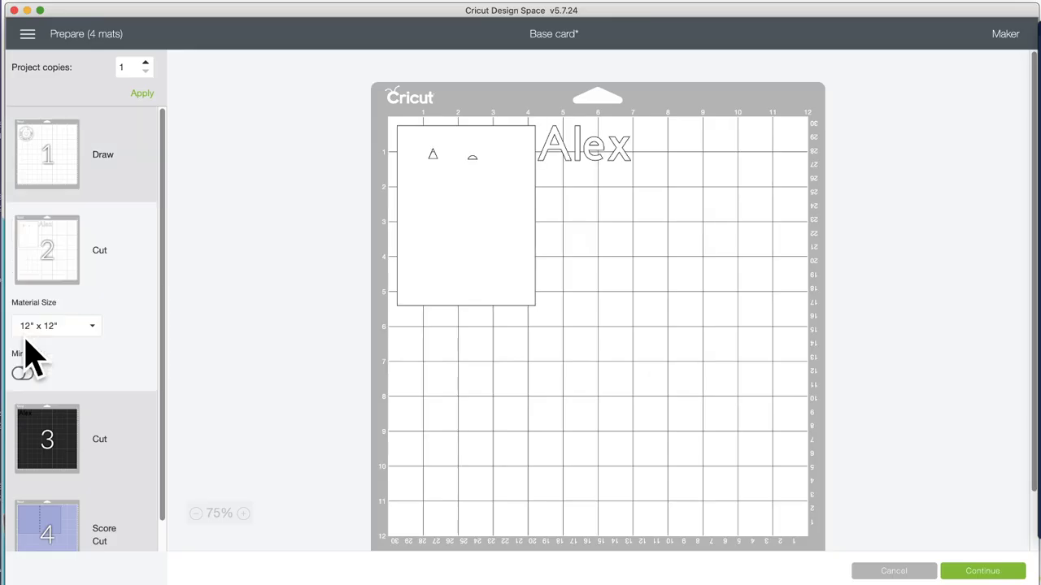
pyautogui.click(33, 431)
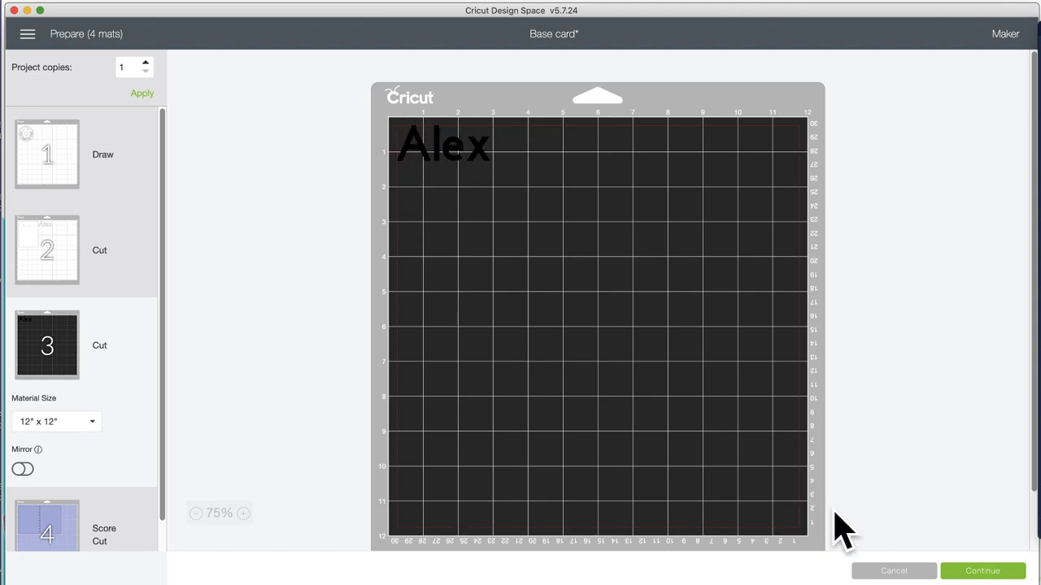
pyautogui.click(892, 571)
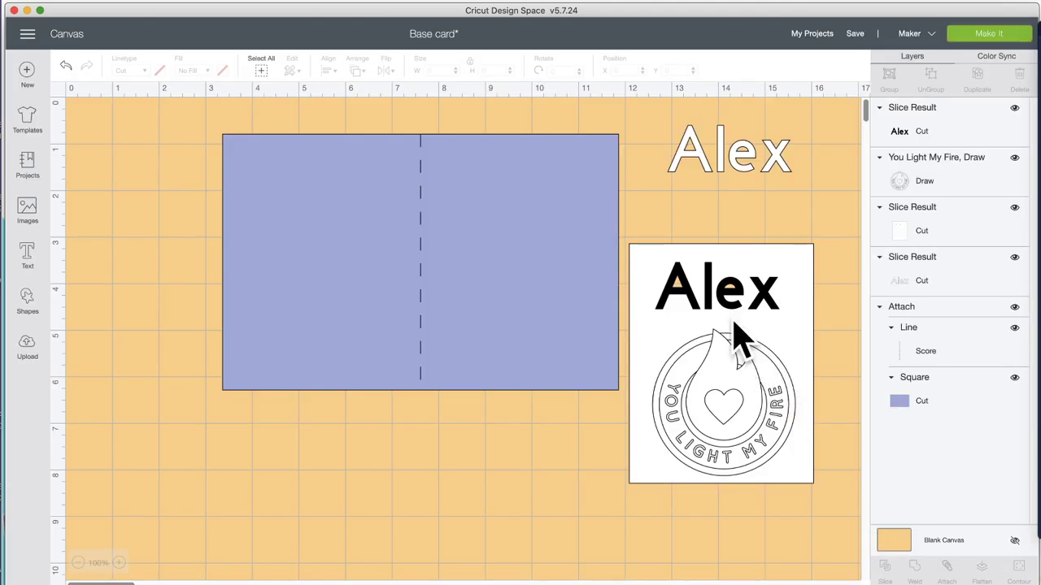
# Step: Change the linetype of the black name on the white panel from Cut to Draw
pyautogui.click(716, 289)
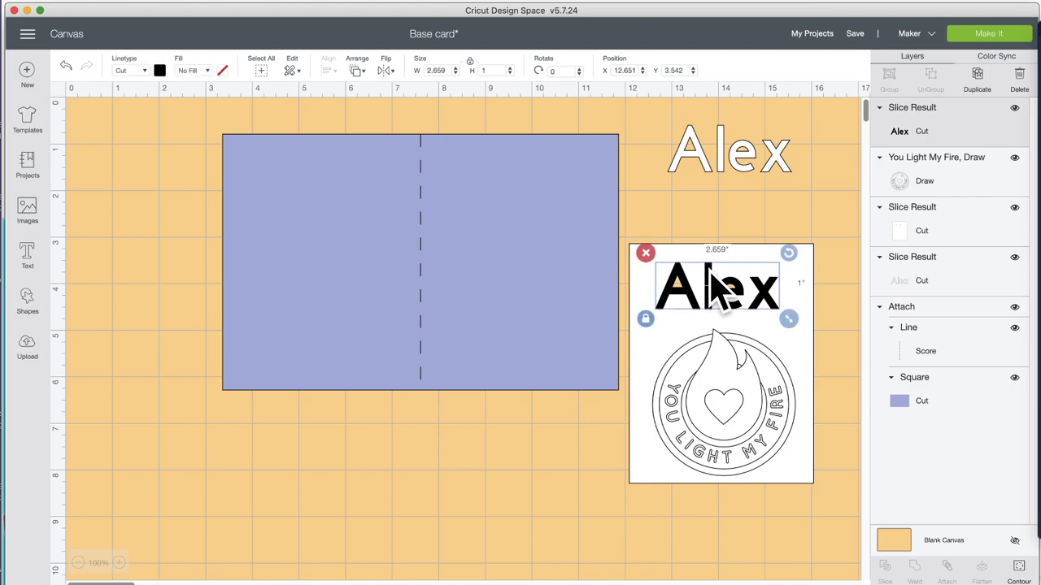
pyautogui.click(152, 75)
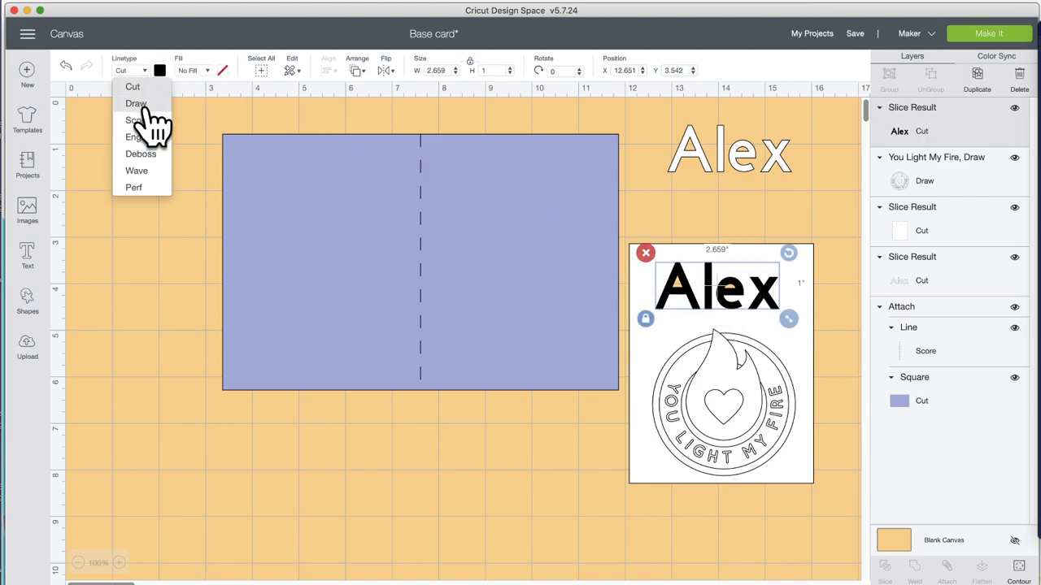
pyautogui.click(136, 104)
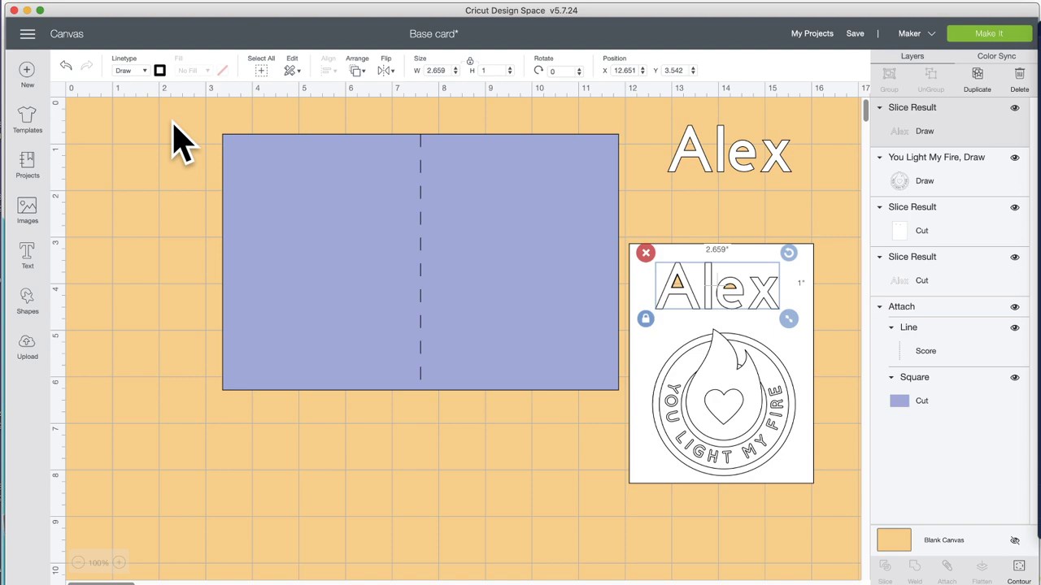
# Step: Attach the drawn name to the white panel and send the attached set to the back, behind the fire design
pyautogui.click(646, 224)
pyautogui.moveTo(636, 211); pyautogui.dragTo(777, 328)
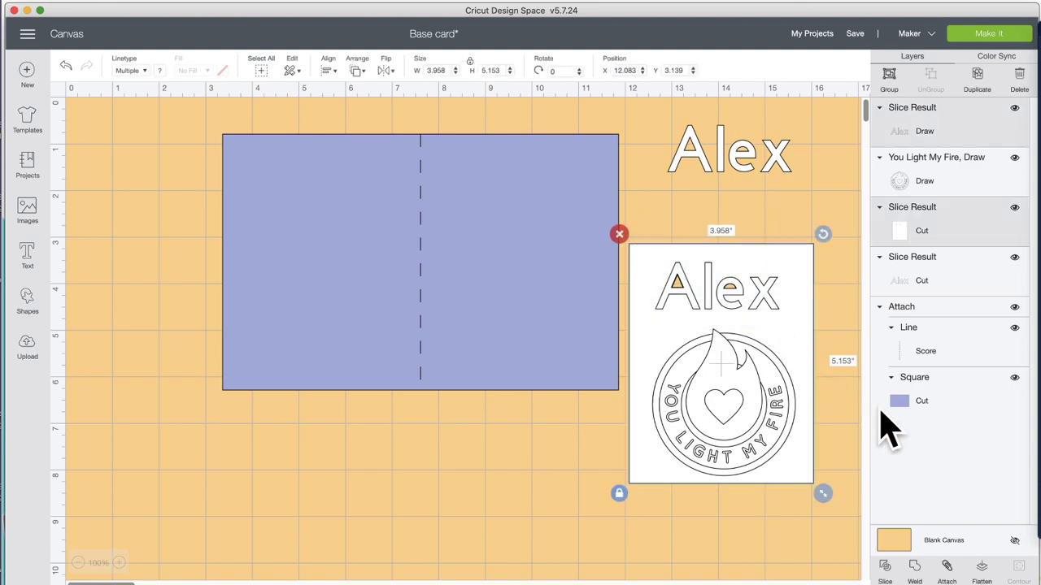
pyautogui.click(947, 567)
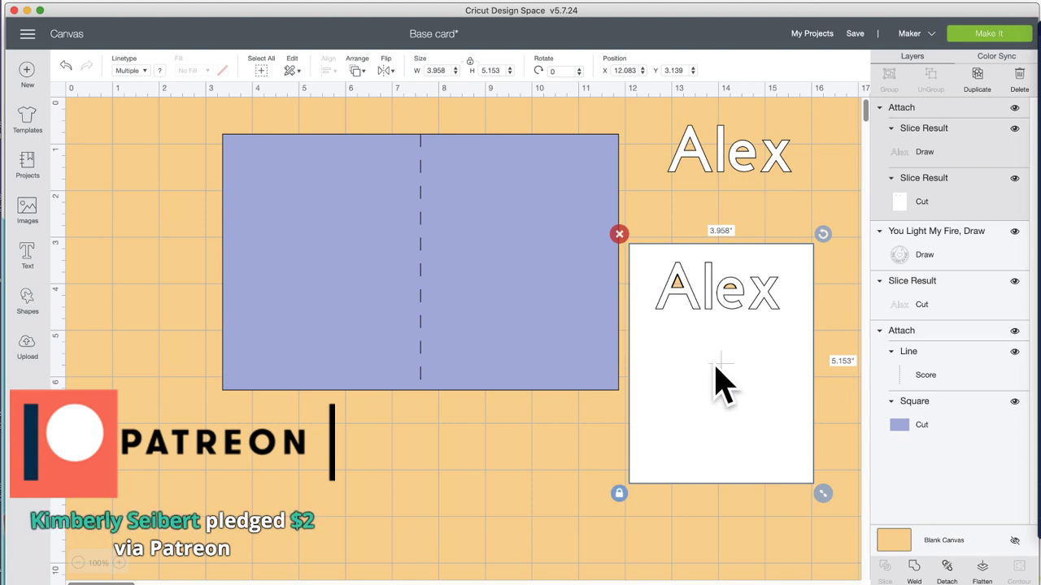
pyautogui.click(359, 71)
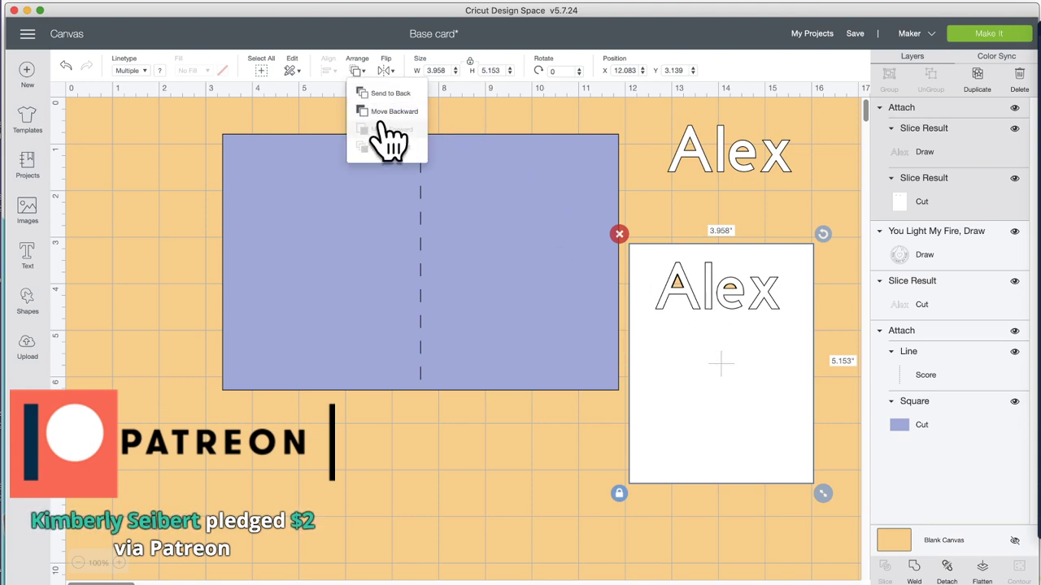
pyautogui.click(387, 93)
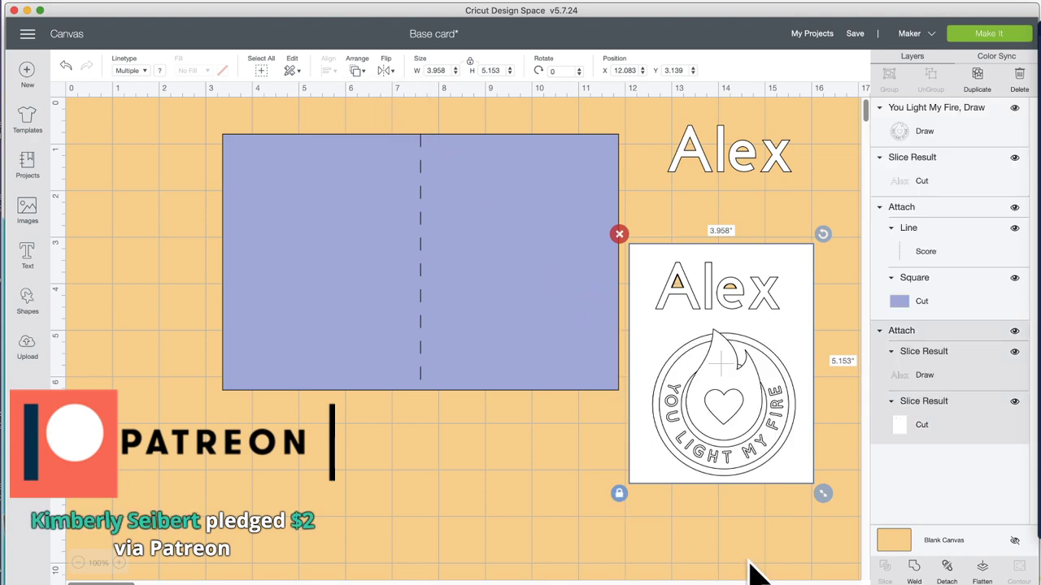
# Step: Attach the fire design to the panel and drawn name, and preview the resulting mats
pyautogui.keyDown('shift'); pyautogui.click(721, 418); pyautogui.keyUp('shift')
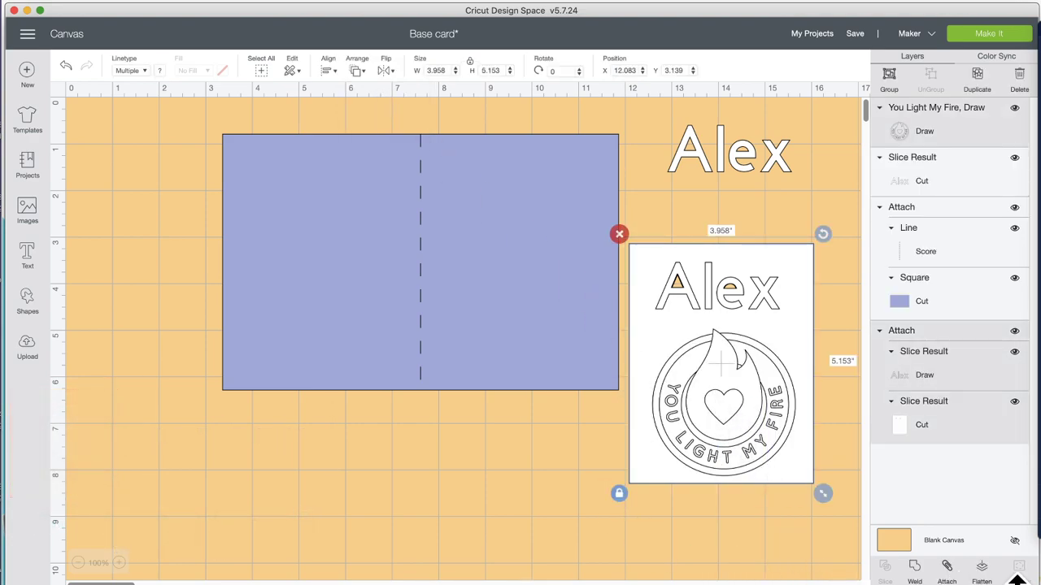
pyautogui.click(948, 569)
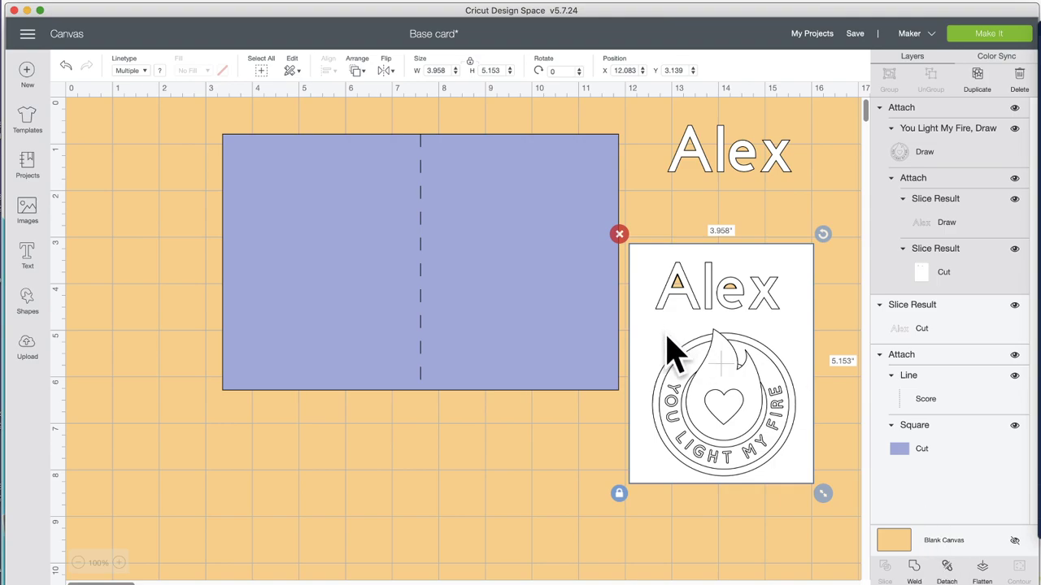
pyautogui.click(991, 35)
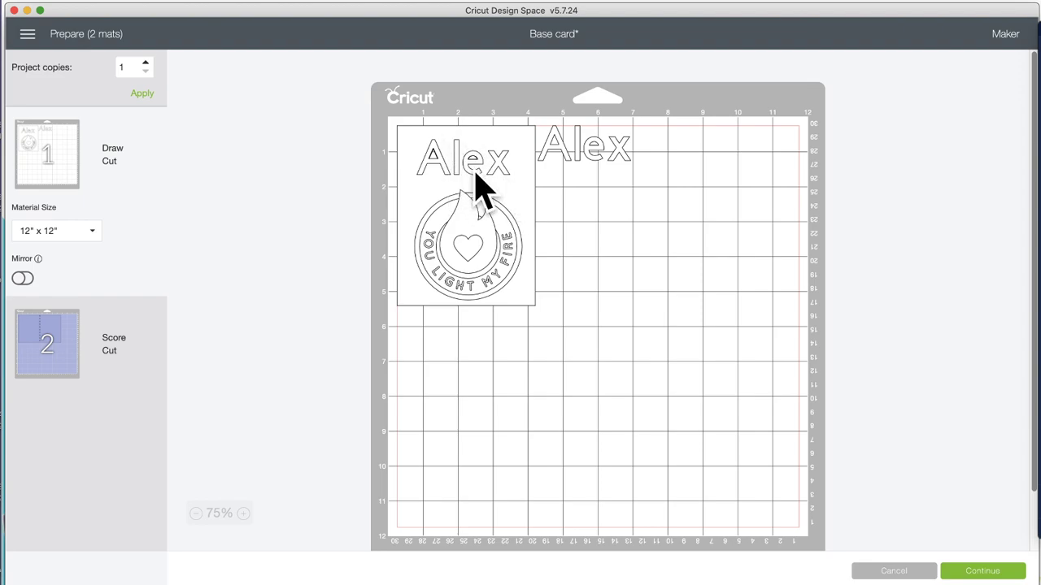
pyautogui.click(912, 573)
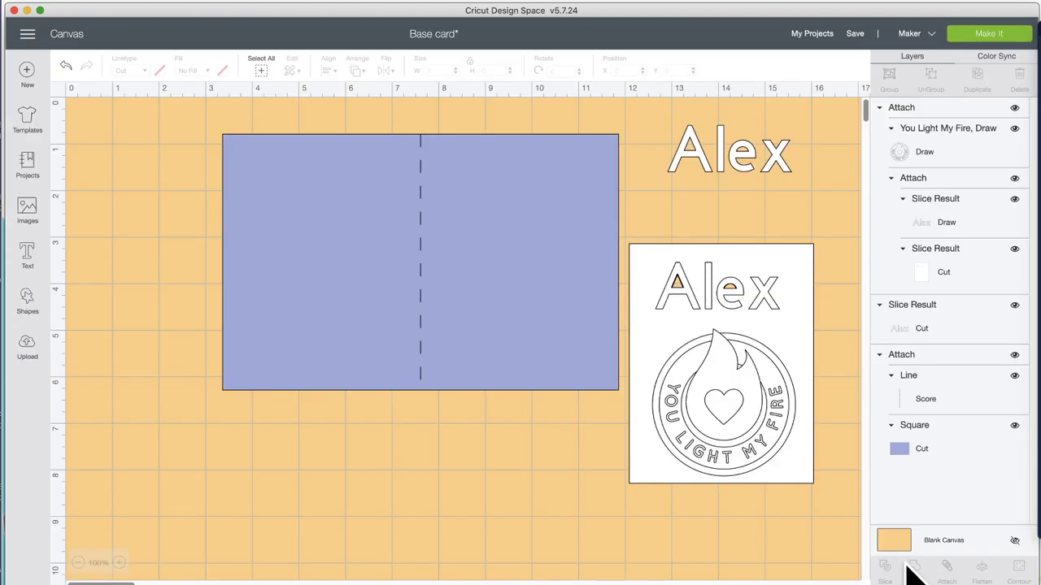
# Step: Set the pen color of the drawn name in the attached panel to red, Fine Point (0.4mm)
pyautogui.click(773, 305)
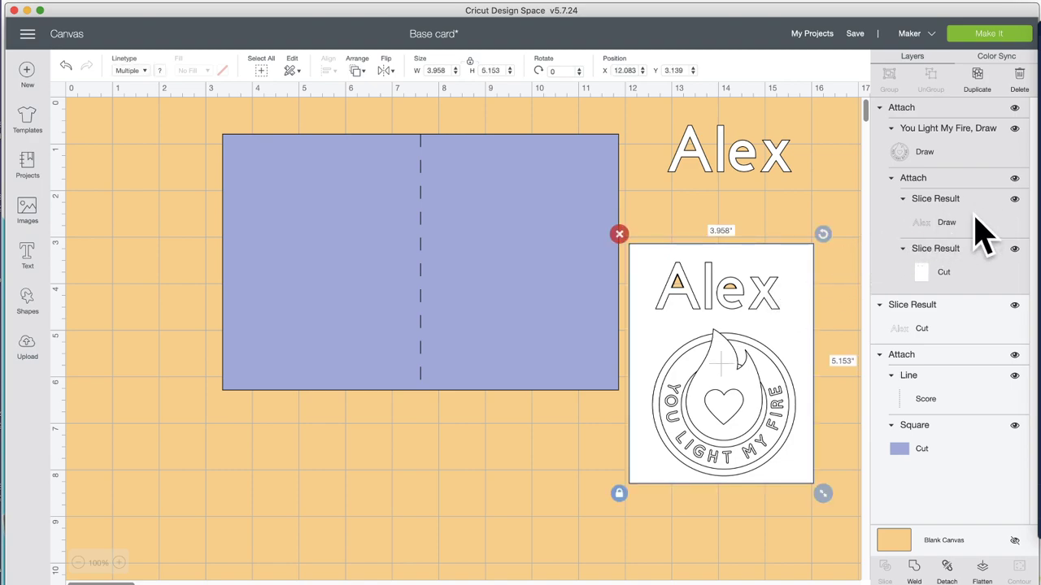
pyautogui.click(947, 230)
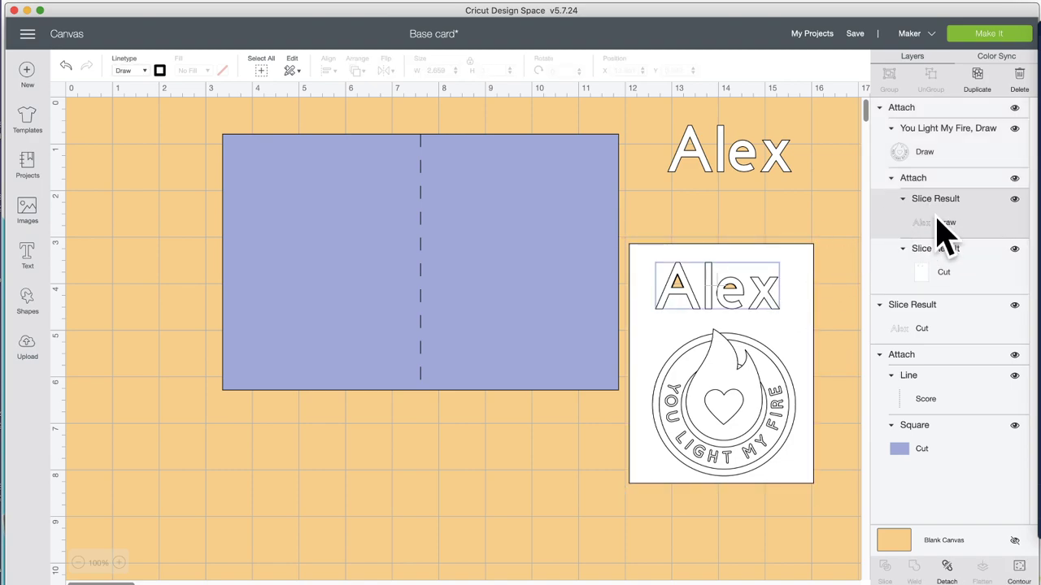
pyautogui.click(161, 71)
pyautogui.click(205, 205)
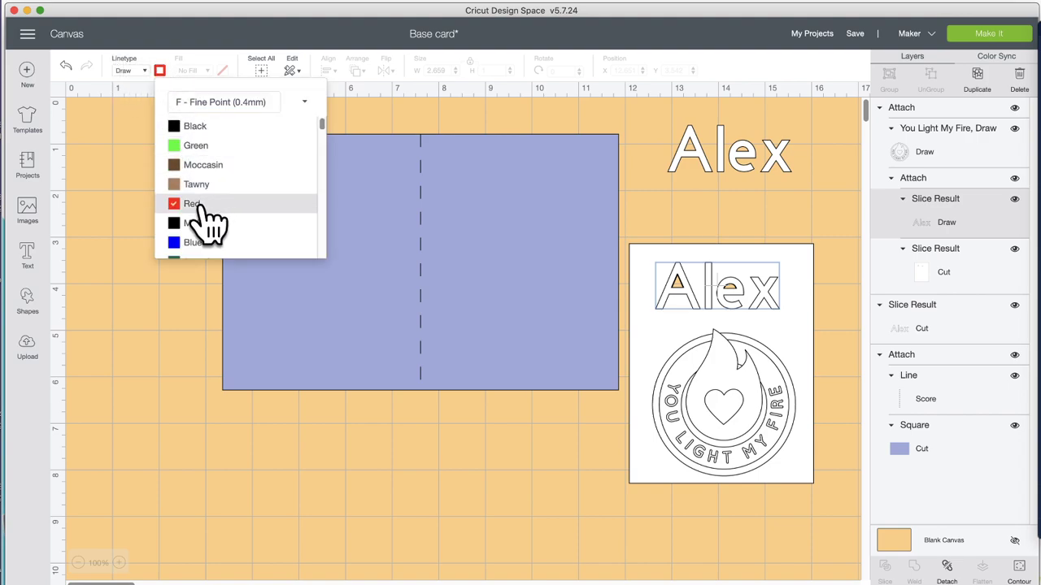
# Step: Set the pen of the drawn fire design in the attached panel to Gel (1mm) in orange
pyautogui.click(785, 376)
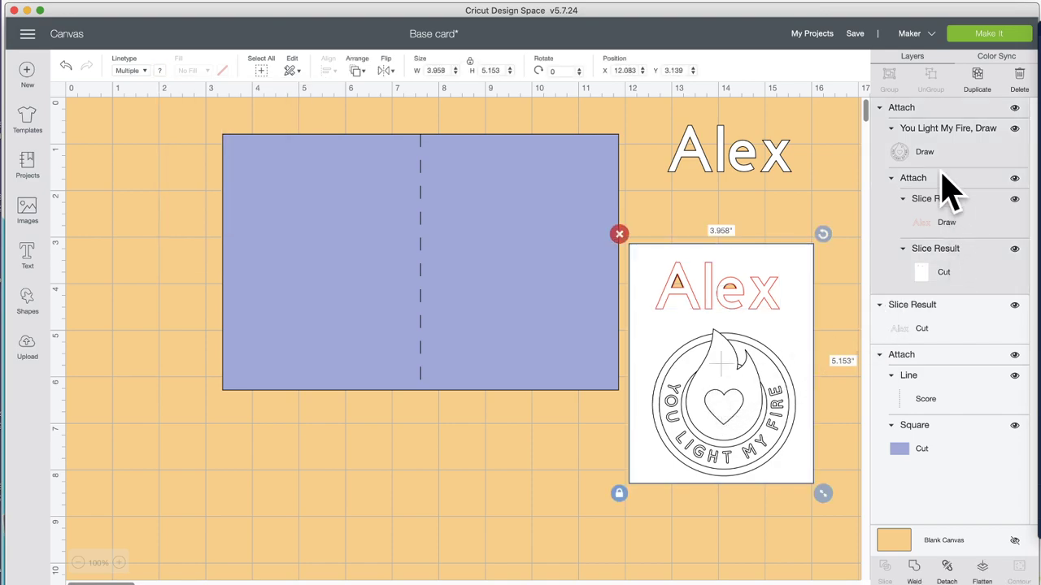
pyautogui.click(924, 152)
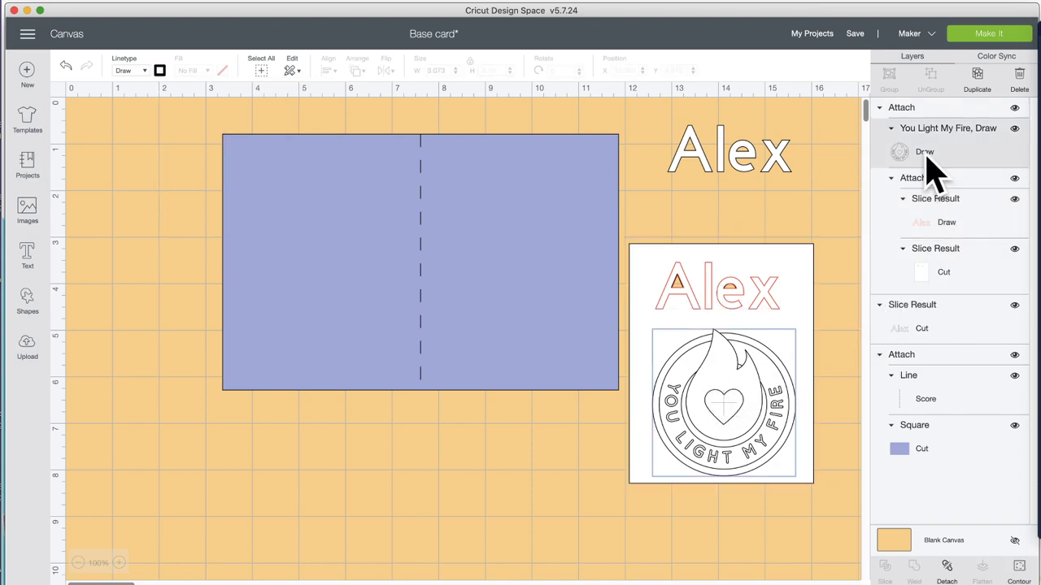
pyautogui.click(160, 71)
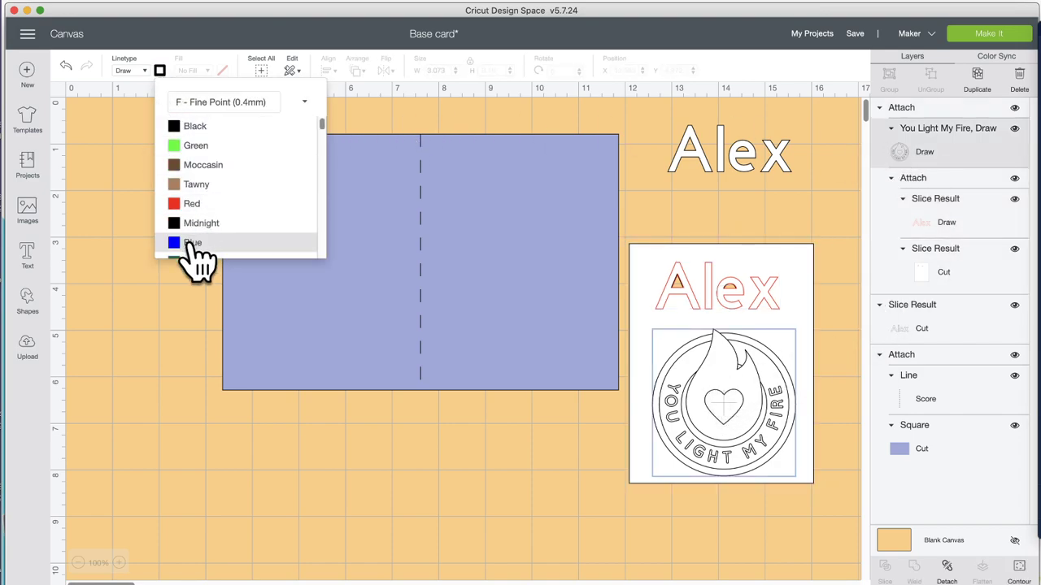
pyautogui.scroll(-5, 198, 257)
pyautogui.scroll(-5, 198, 255)
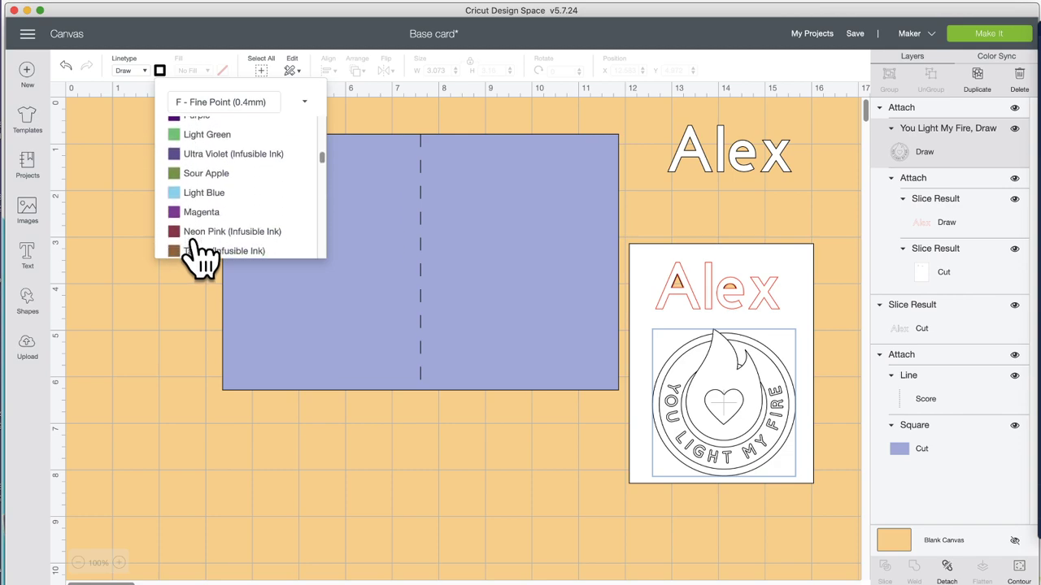
pyautogui.click(249, 104)
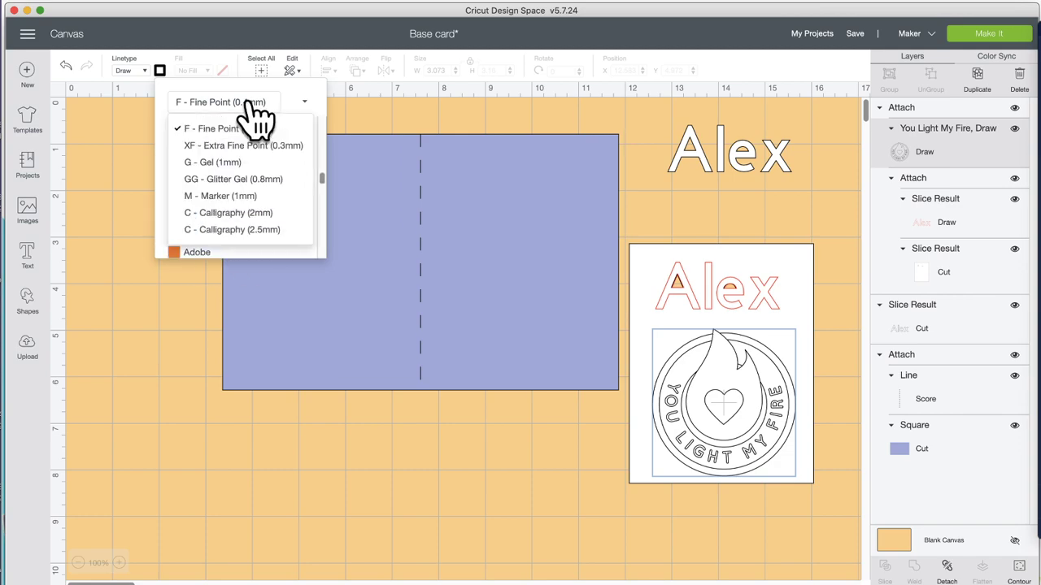
pyautogui.click(261, 163)
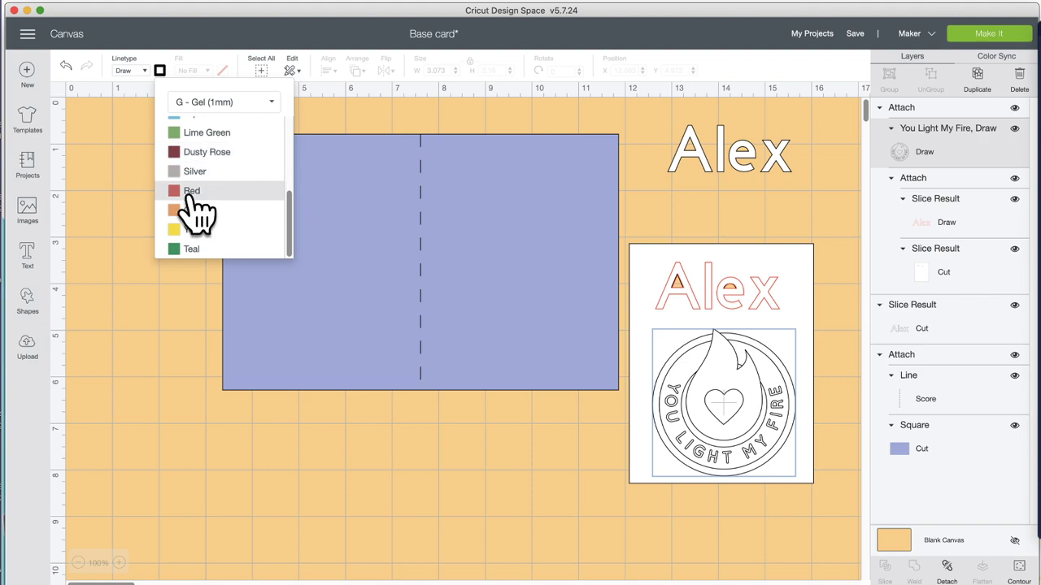
pyautogui.click(189, 231)
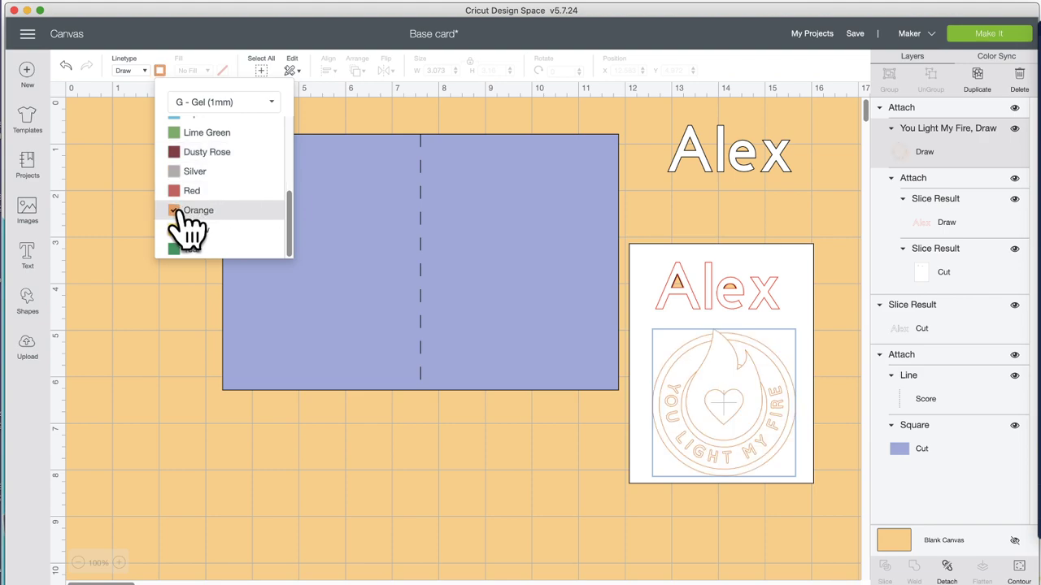
pyautogui.click(544, 514)
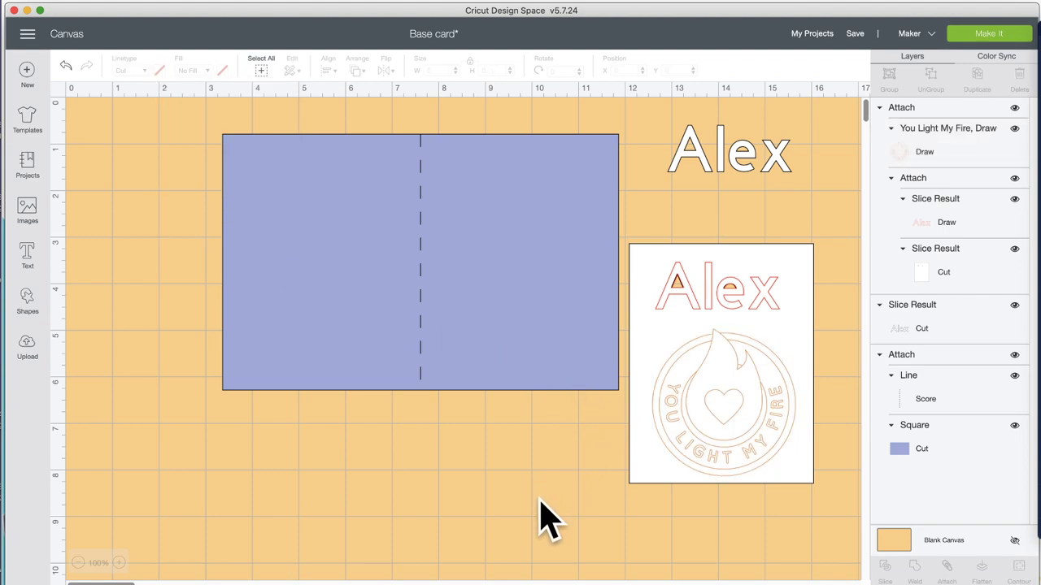
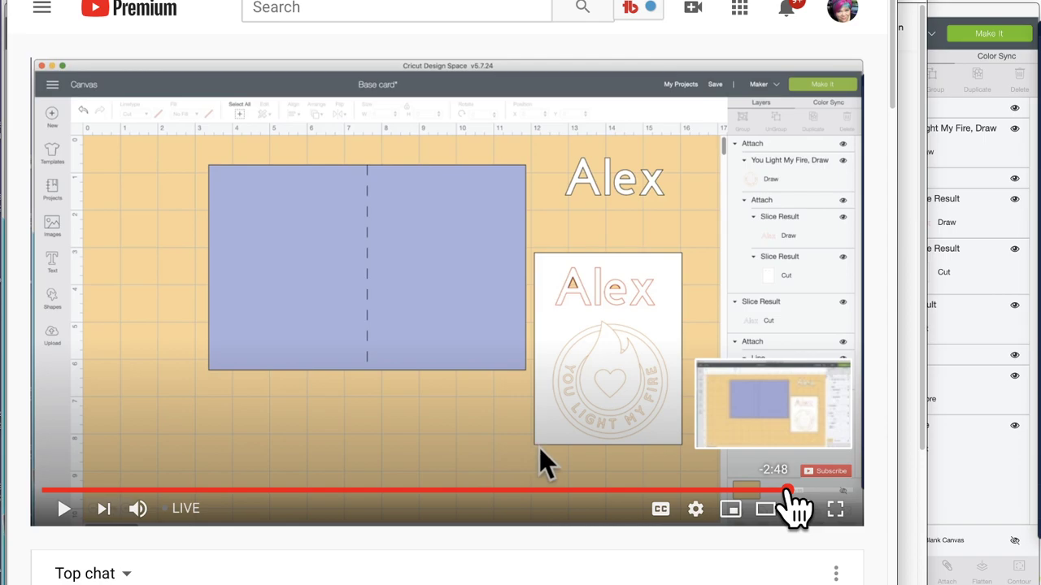
# Step: Scrub the YouTube live stream's timeline to its live end and look over the chat and video details
pyautogui.moveTo(787, 493); pyautogui.dragTo(894, 502)
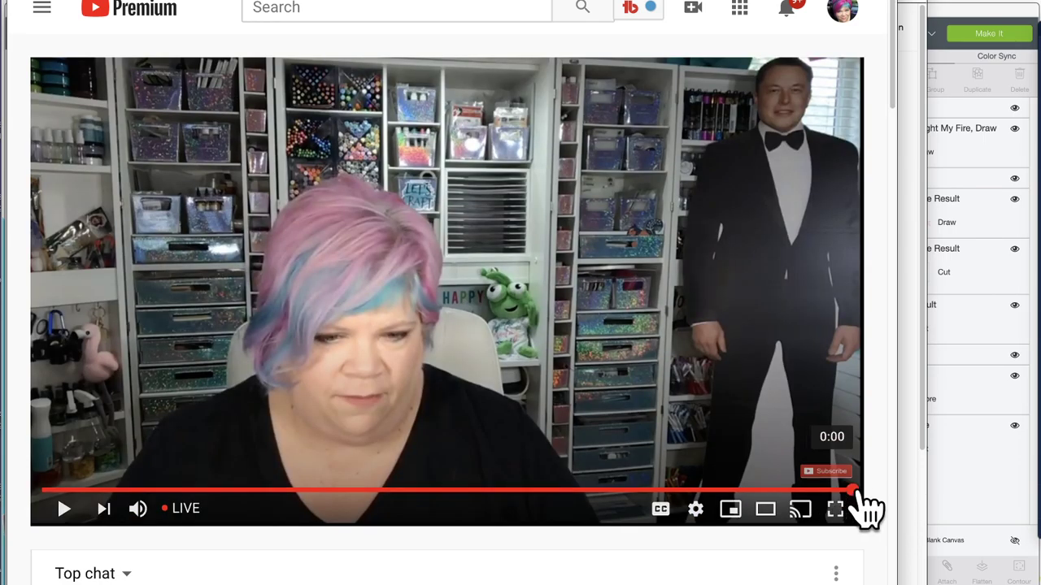
pyautogui.moveTo(856, 491); pyautogui.dragTo(561, 491)
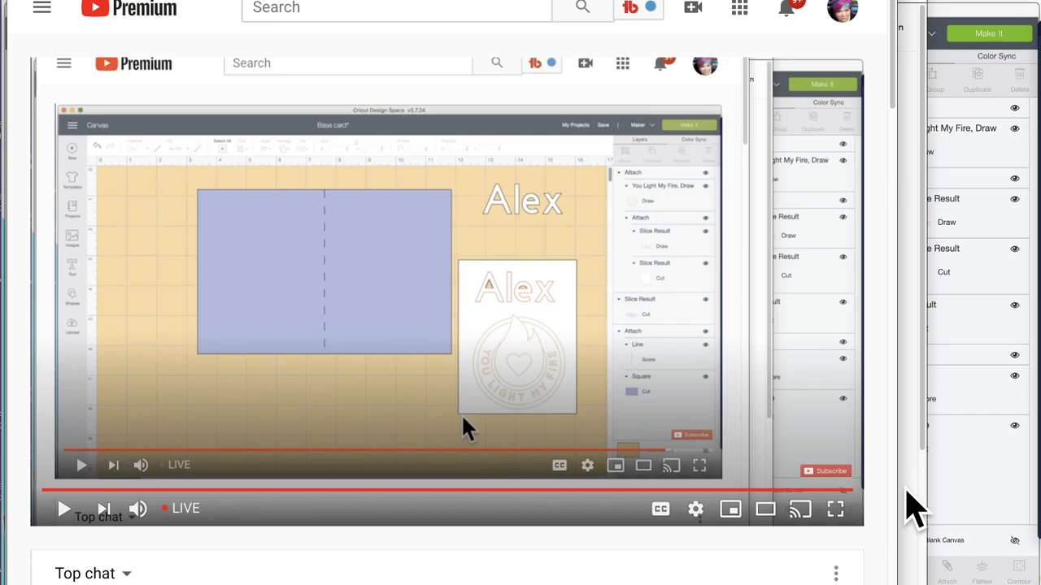
pyautogui.scroll(-3, 696, 523)
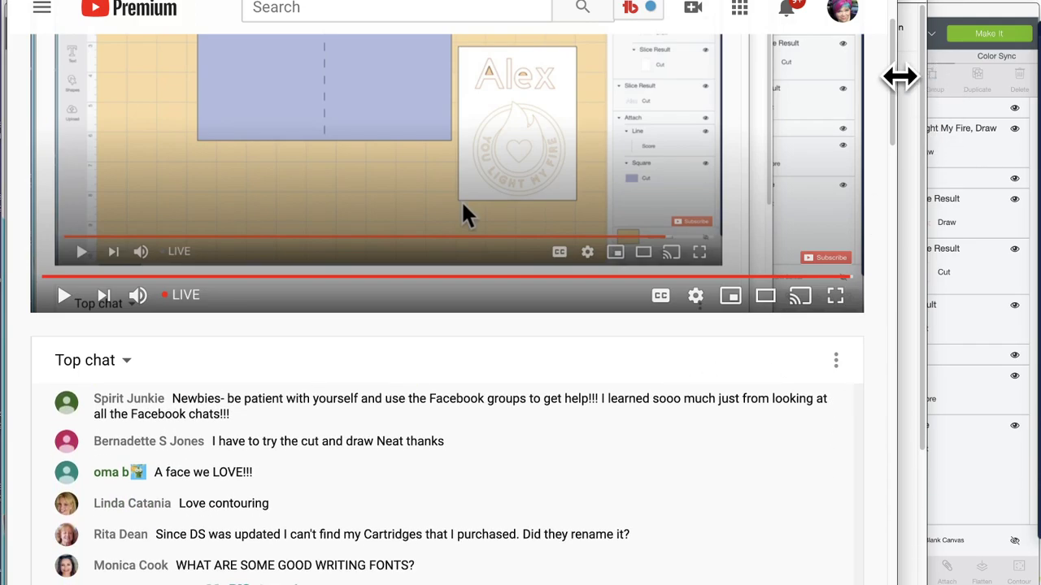
pyautogui.moveTo(899, 76); pyautogui.dragTo(898, 238)
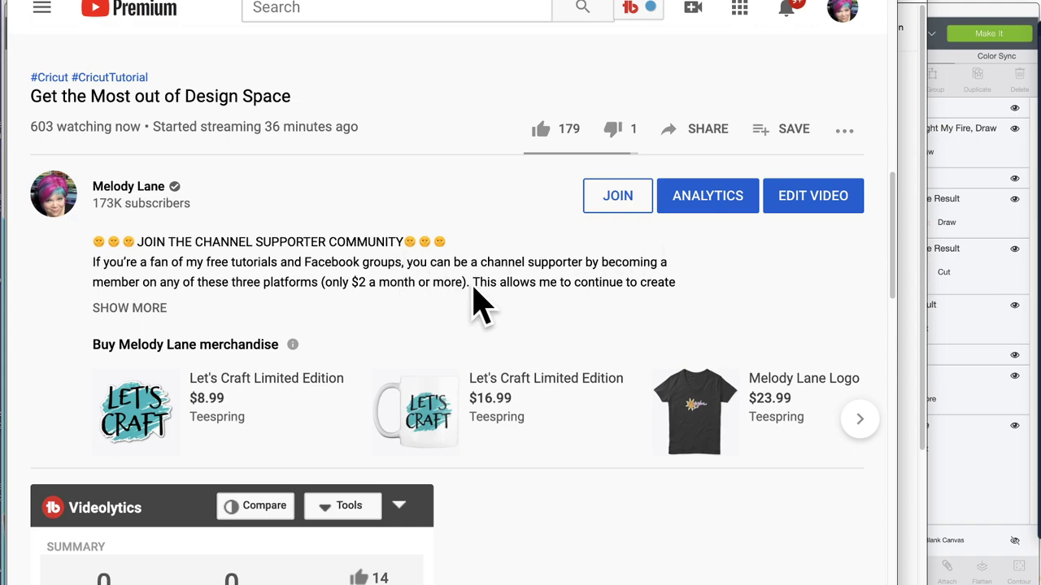
# Step: Expand the stream's full description, read through its shopping and community links, and return to the video player
pyautogui.scroll(-2, 480, 305)
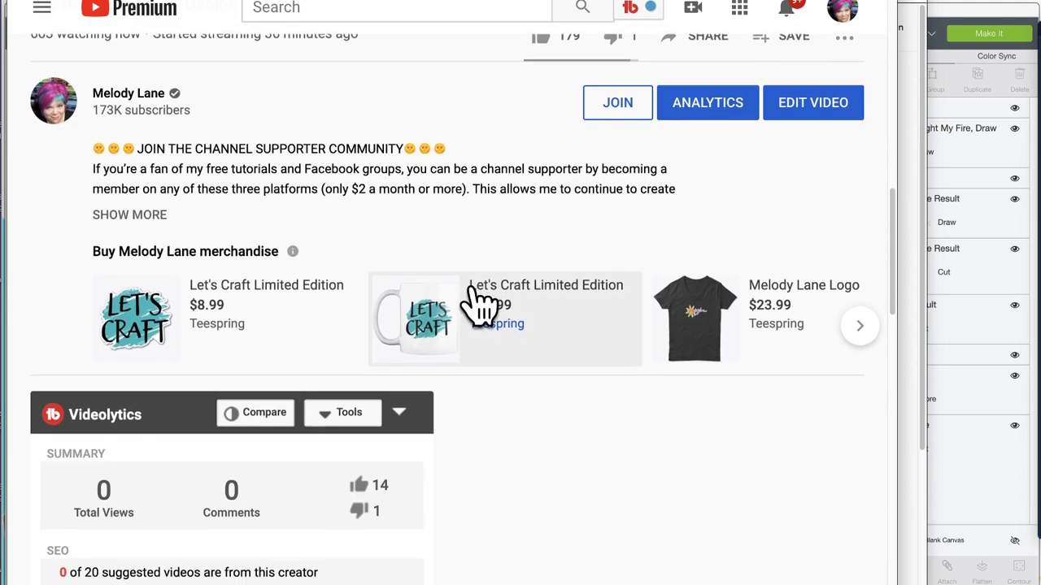
pyautogui.scroll(2, 480, 305)
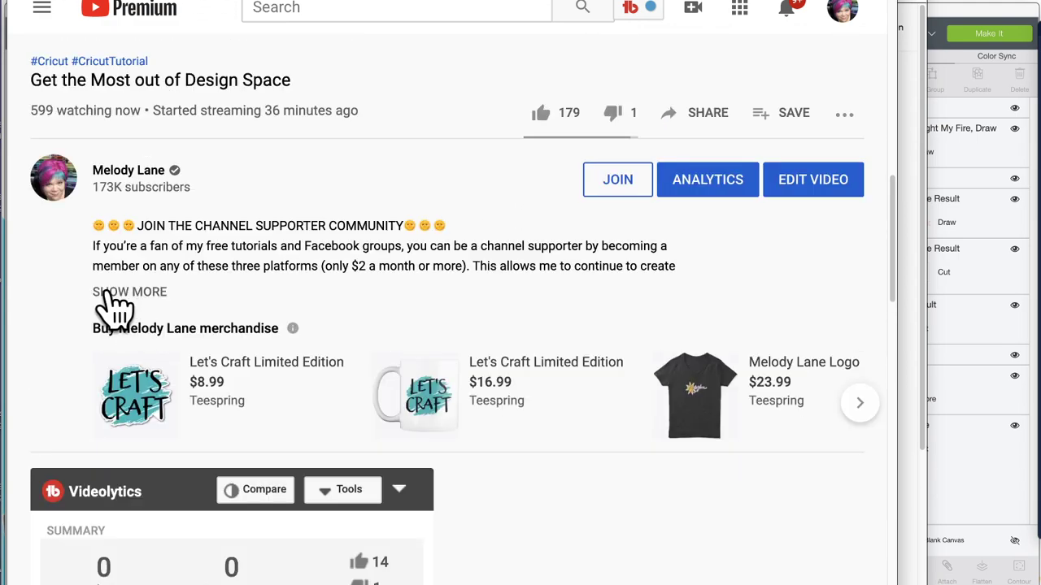
pyautogui.click(126, 294)
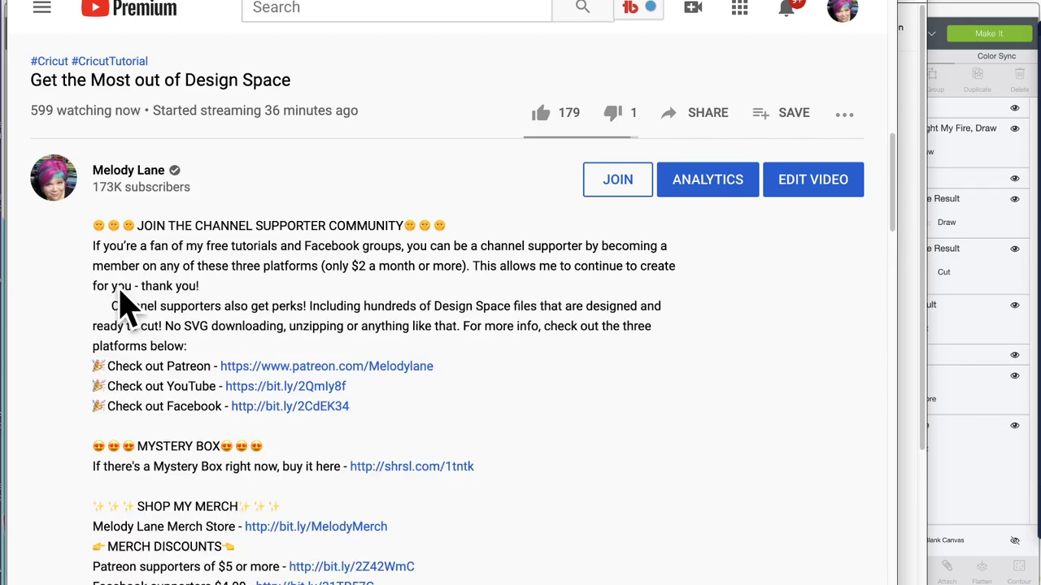
pyautogui.scroll(-10, 130, 309)
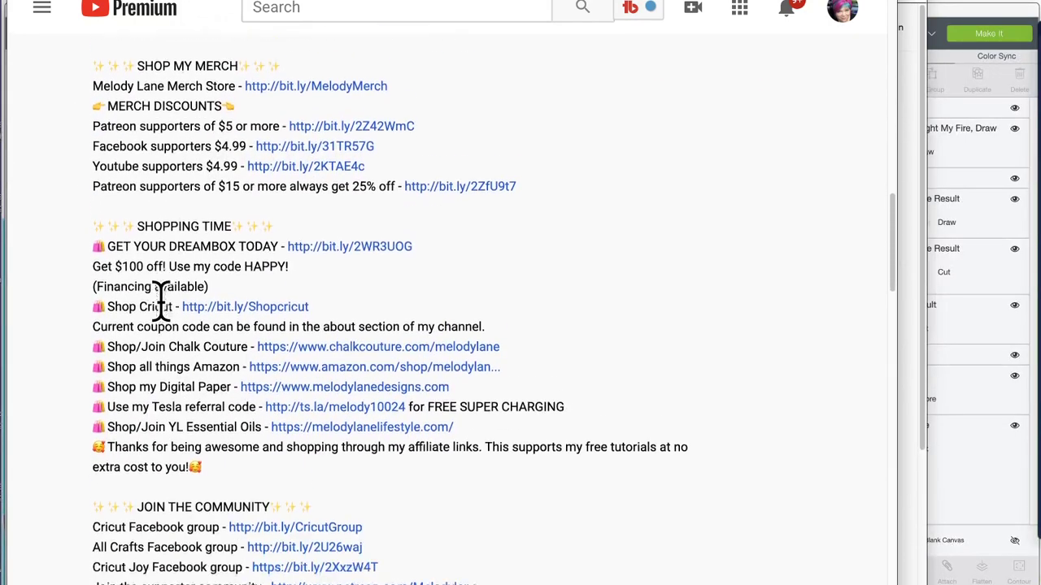
pyautogui.scroll(-3, 160, 301)
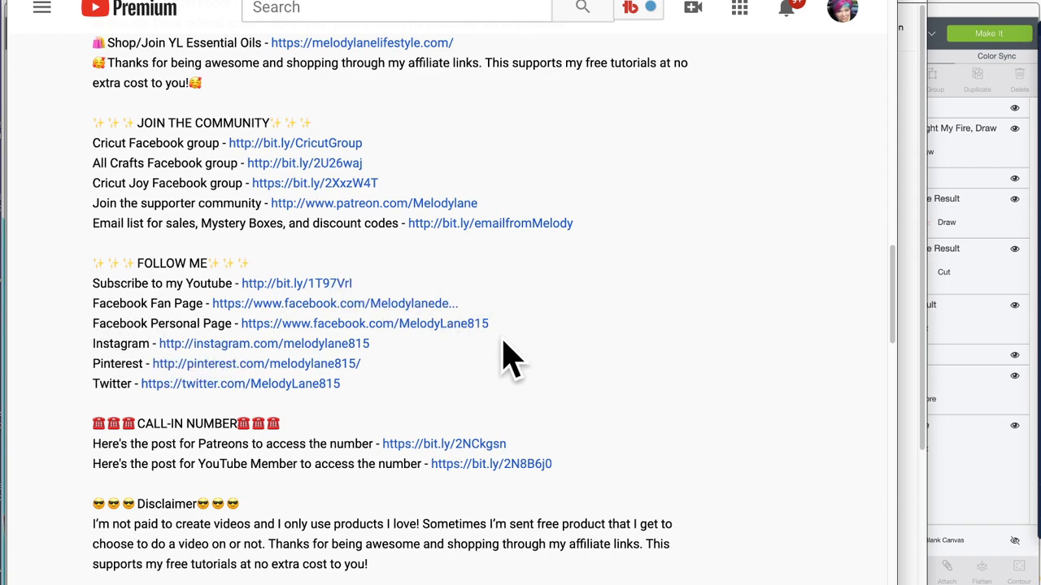
pyautogui.scroll(10, 508, 358)
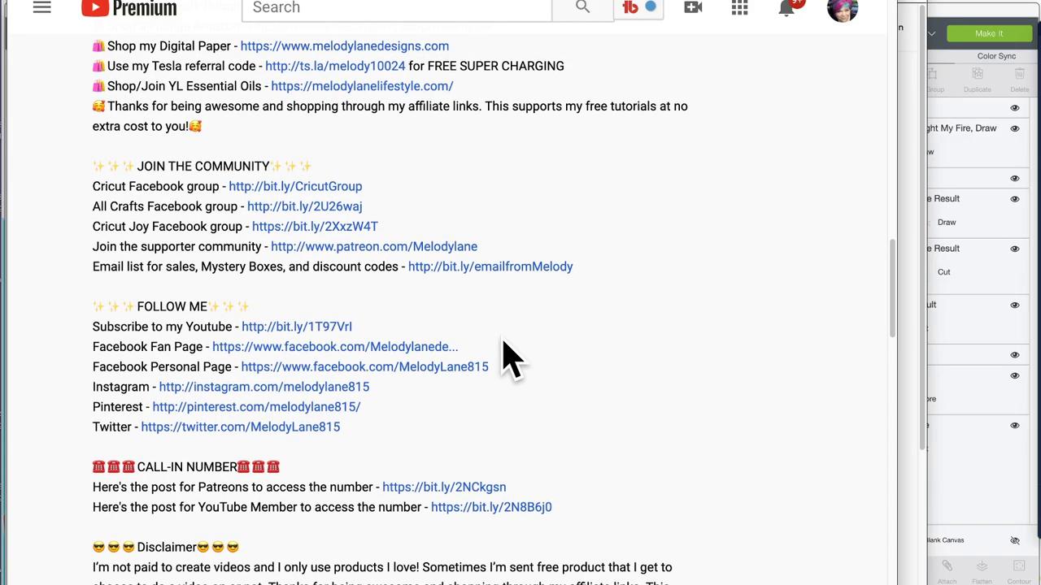
pyautogui.scroll(8, 508, 358)
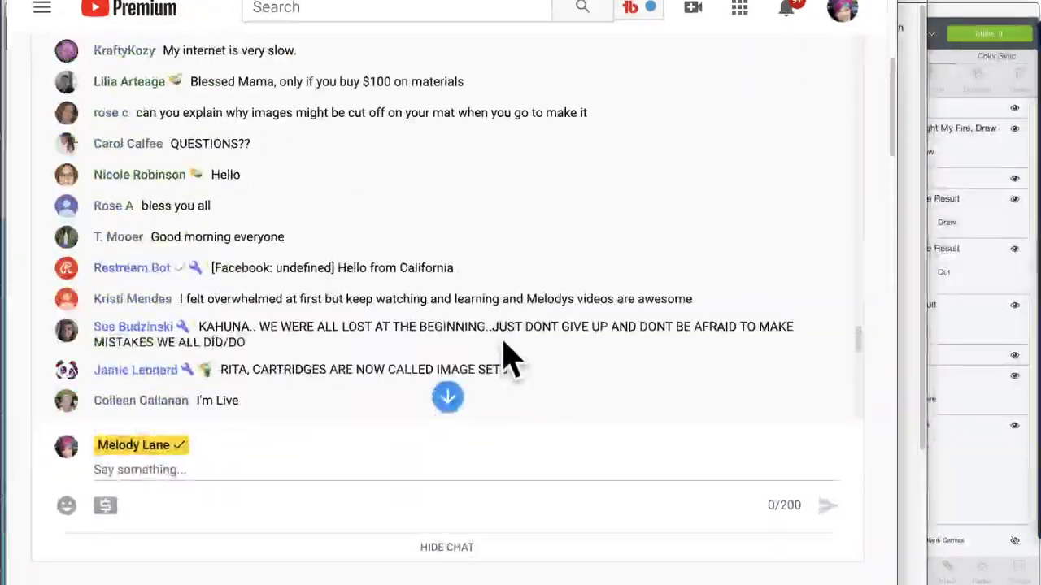
pyautogui.scroll(15, 508, 358)
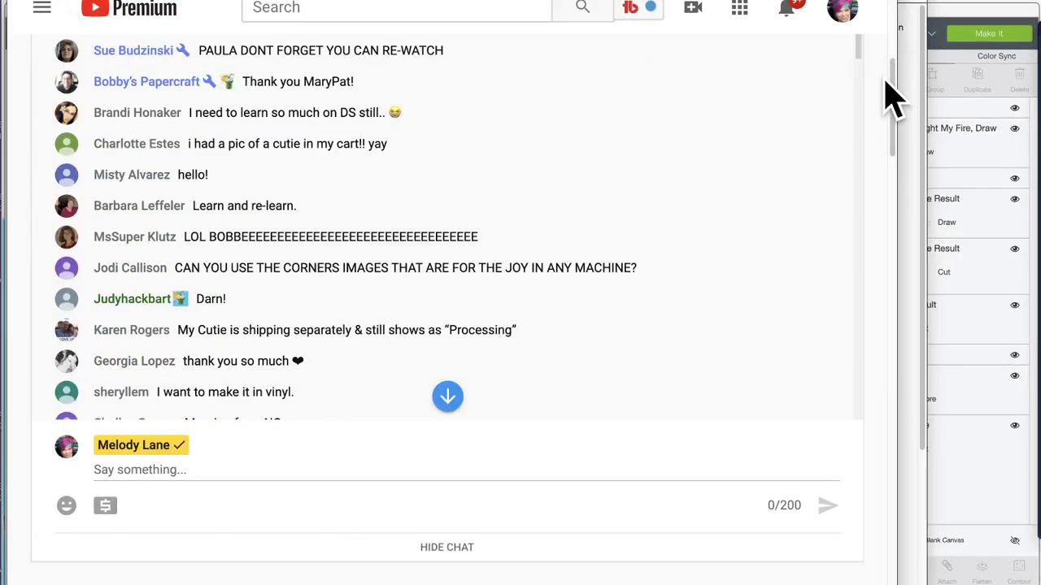
pyautogui.scroll(1, 899, 93)
pyautogui.moveTo(892, 65); pyautogui.dragTo(890, 2)
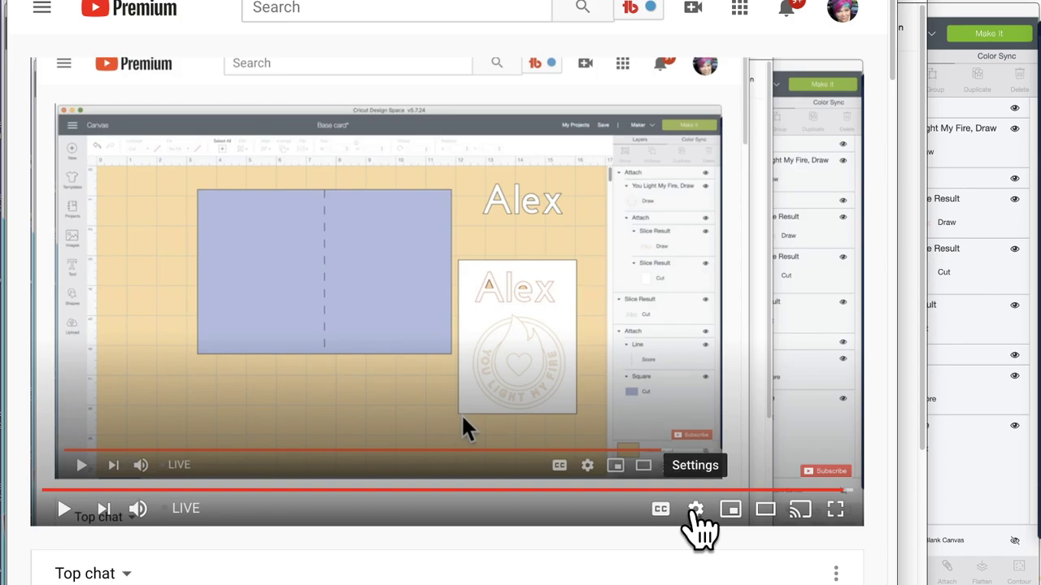
# Step: Jump the video back to near its beginning and set the playback speed to 2
pyautogui.click(695, 510)
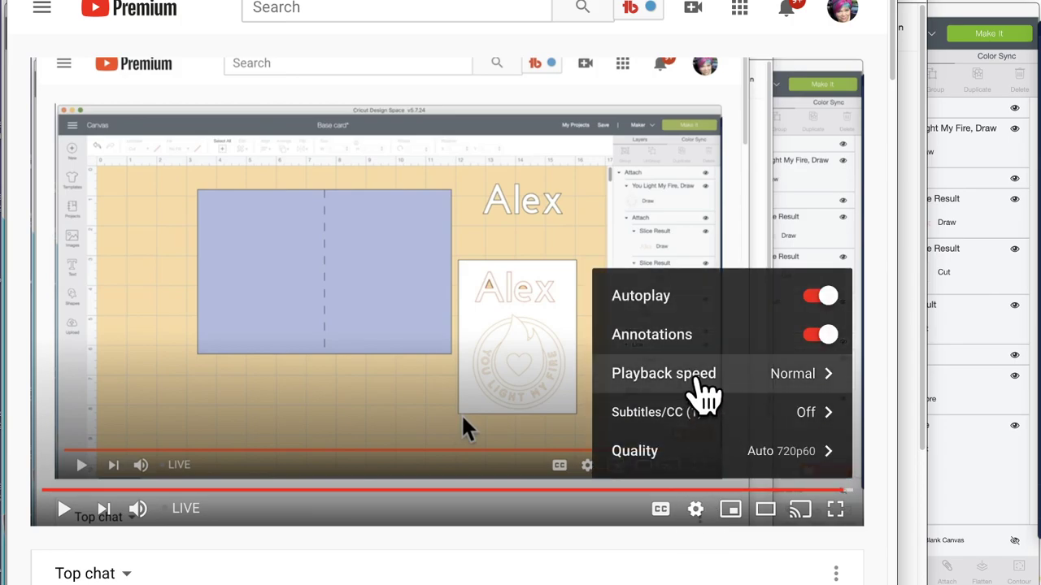
pyautogui.click(697, 379)
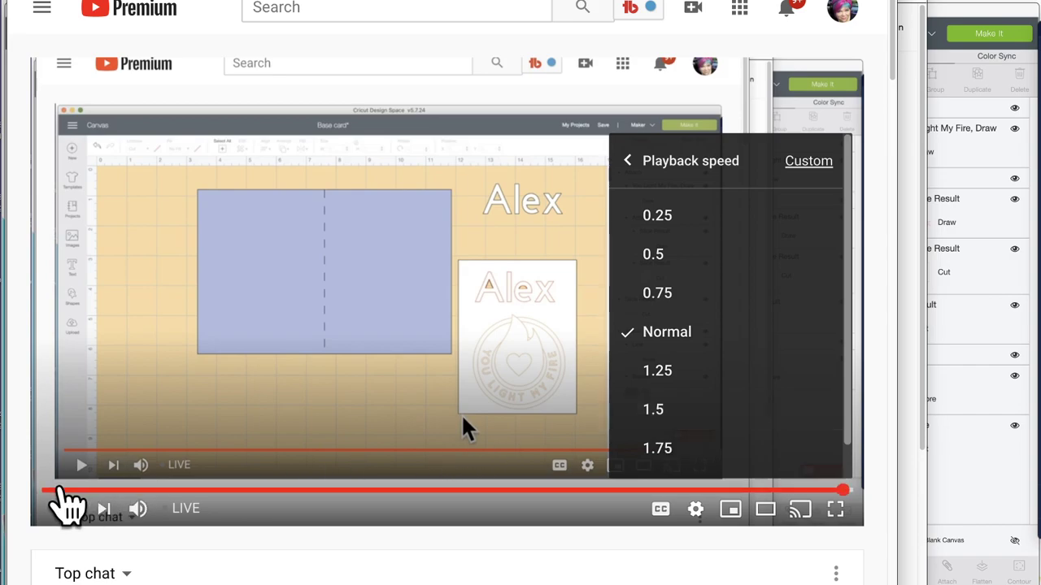
pyautogui.click(59, 491)
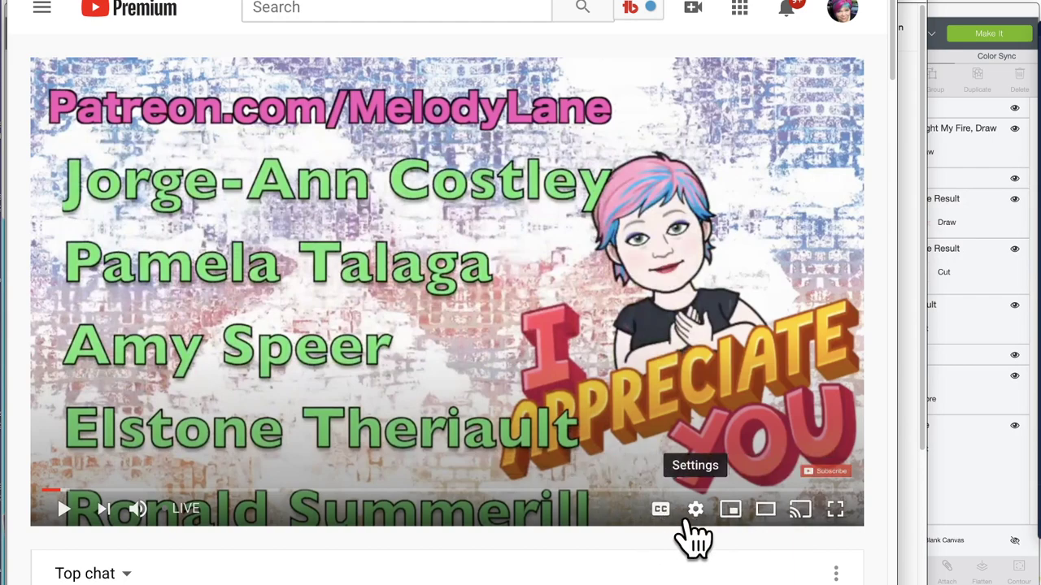
pyautogui.click(695, 510)
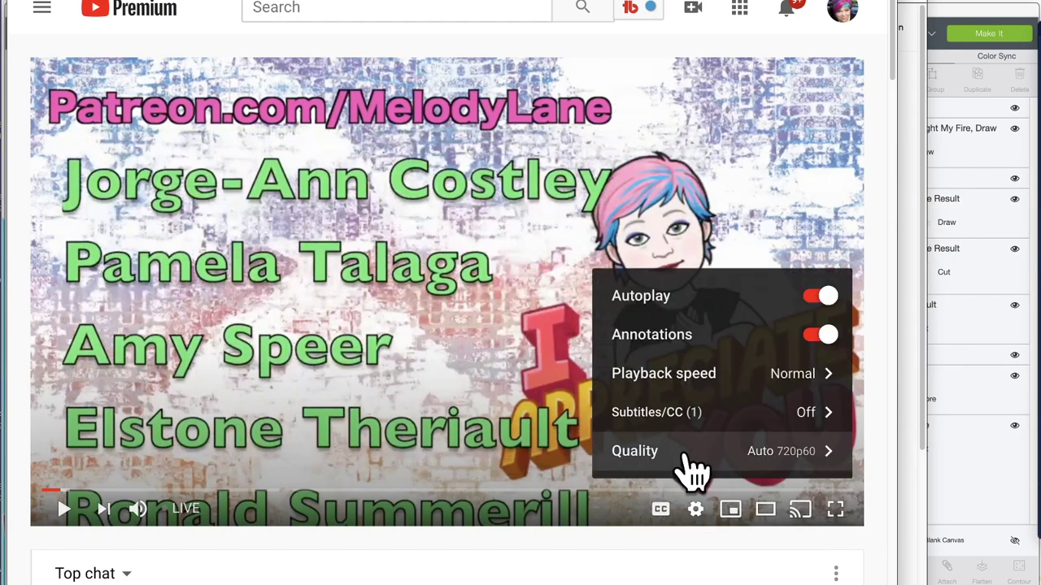
pyautogui.click(736, 382)
pyautogui.scroll(-1, 854, 423)
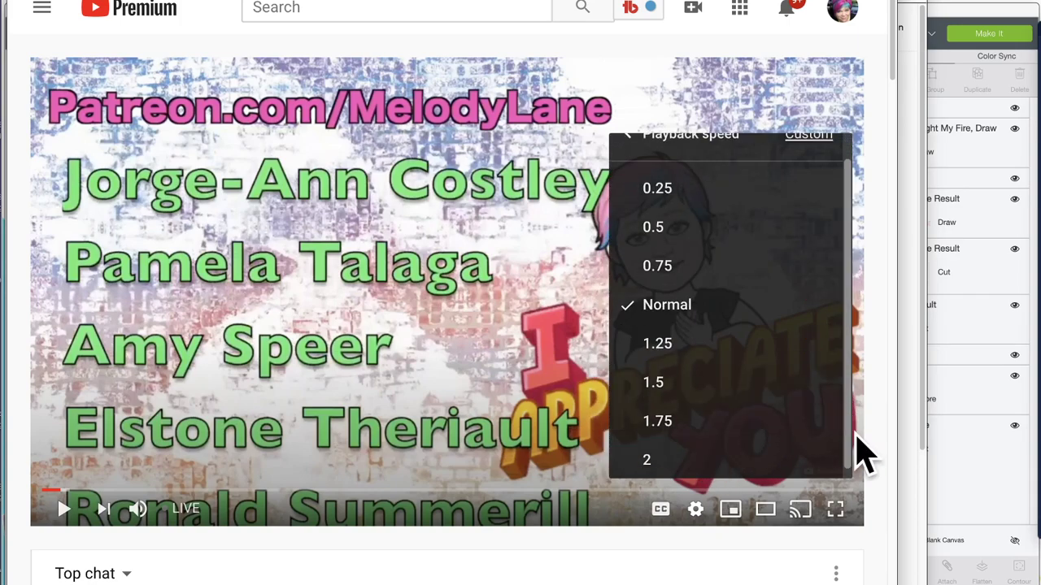
pyautogui.click(660, 450)
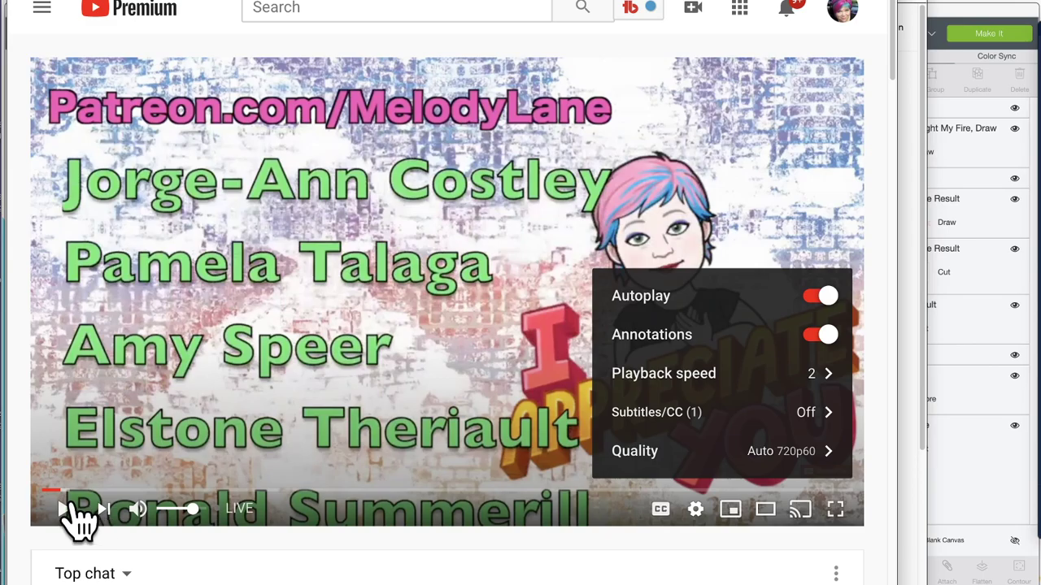
# Step: Play the video at the faster speed, skip ahead, pause it, and scrub forward to the Hello Sunshine Mug canvas
pyautogui.click(64, 509)
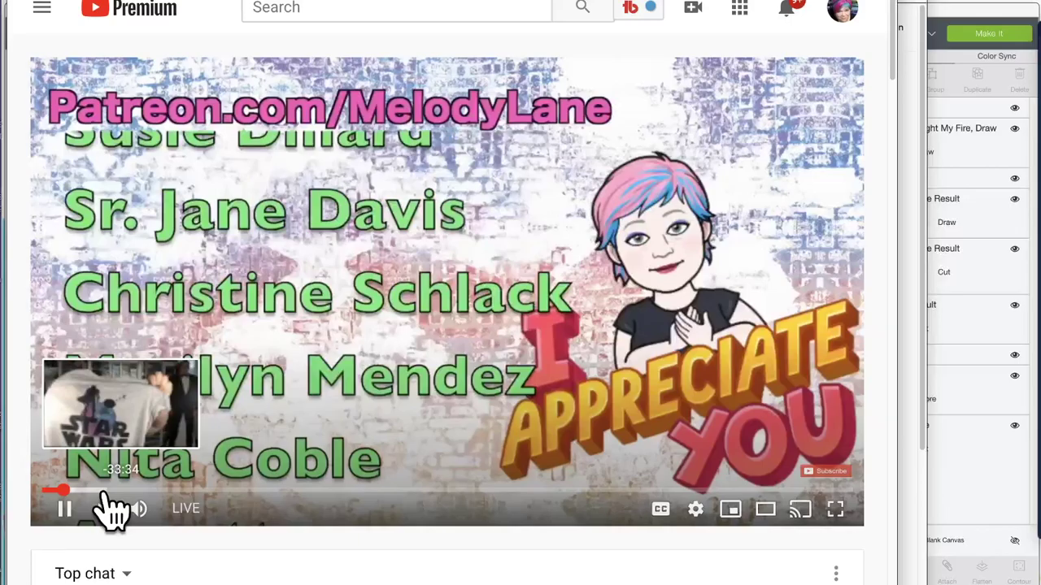
pyautogui.click(104, 492)
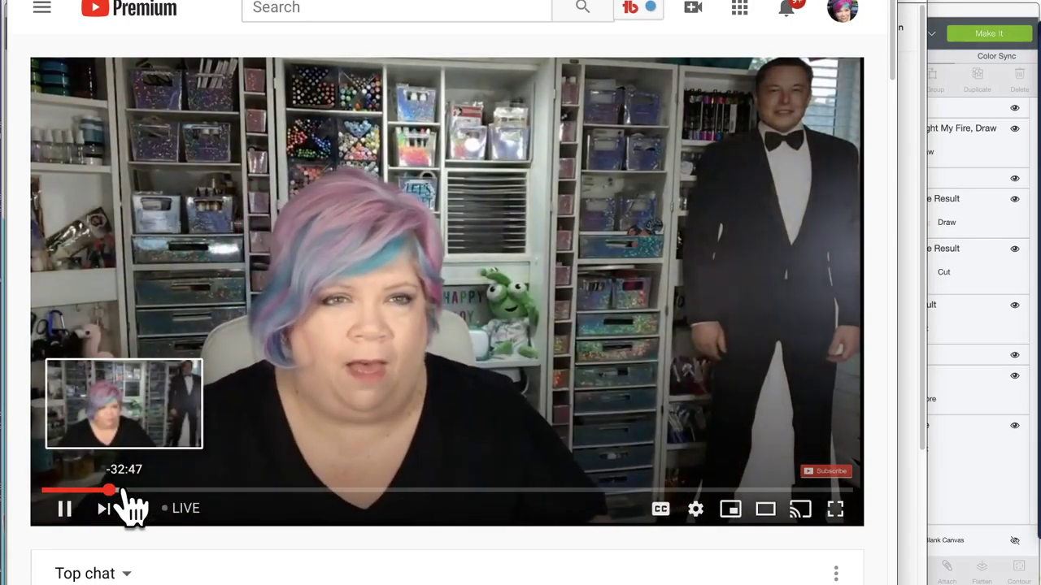
pyautogui.click(65, 508)
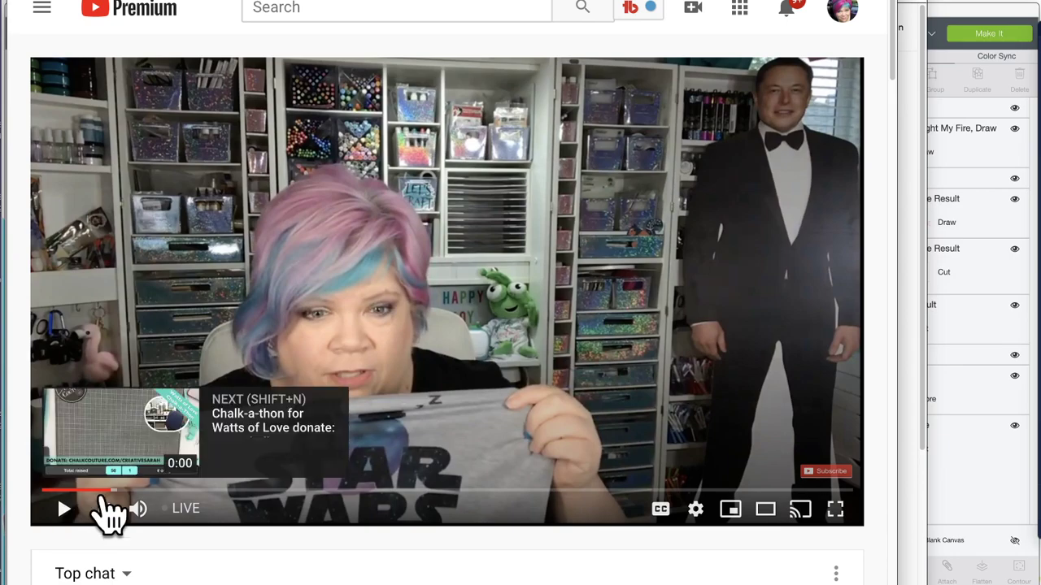
pyautogui.moveTo(101, 491); pyautogui.dragTo(318, 493)
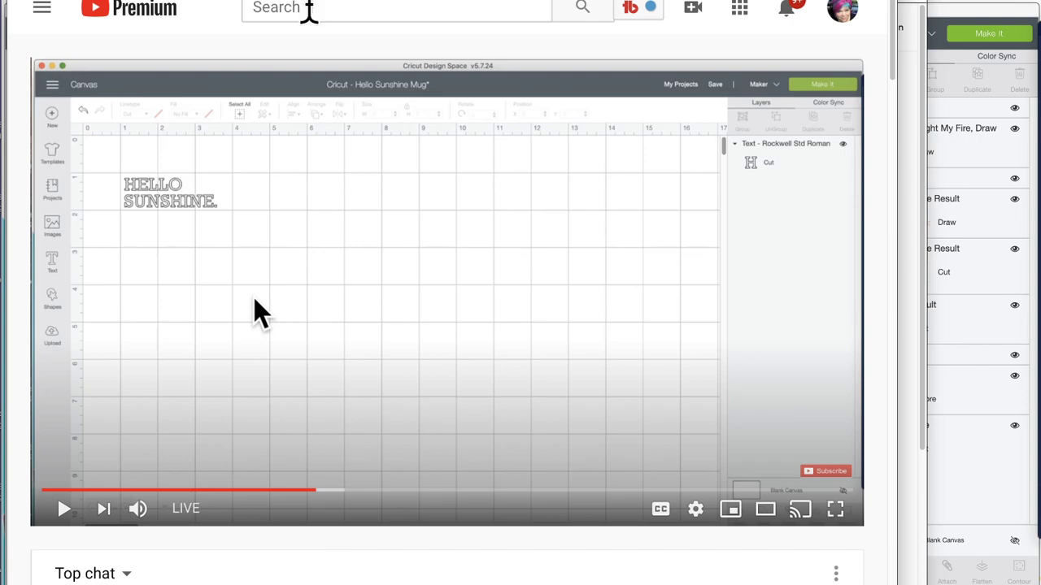
# Step: Search YouTube for the Melody Lane channel
pyautogui.click(309, 10)
pyautogui.write('Melod')
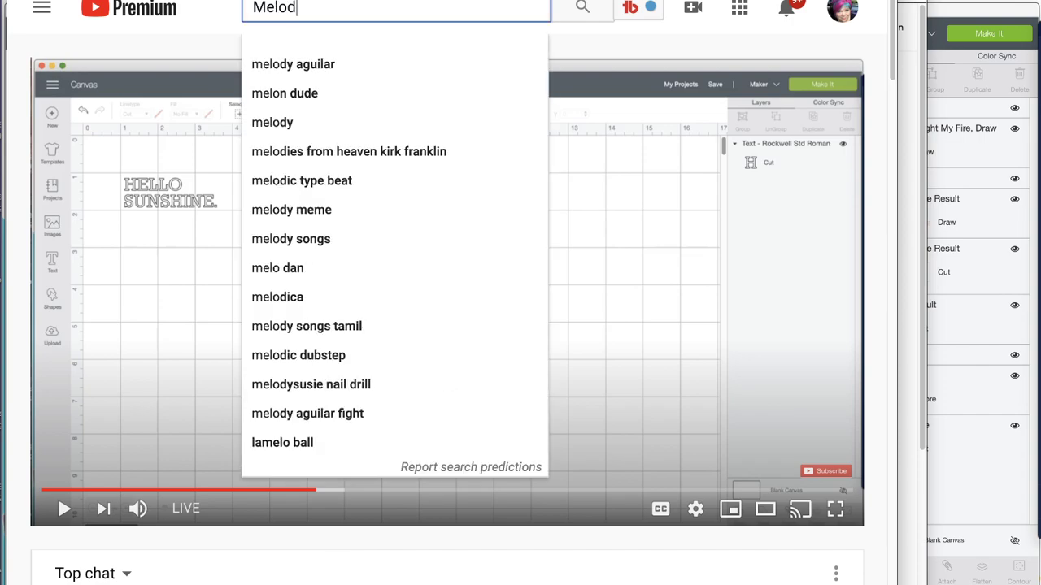
pyautogui.write('y lane')
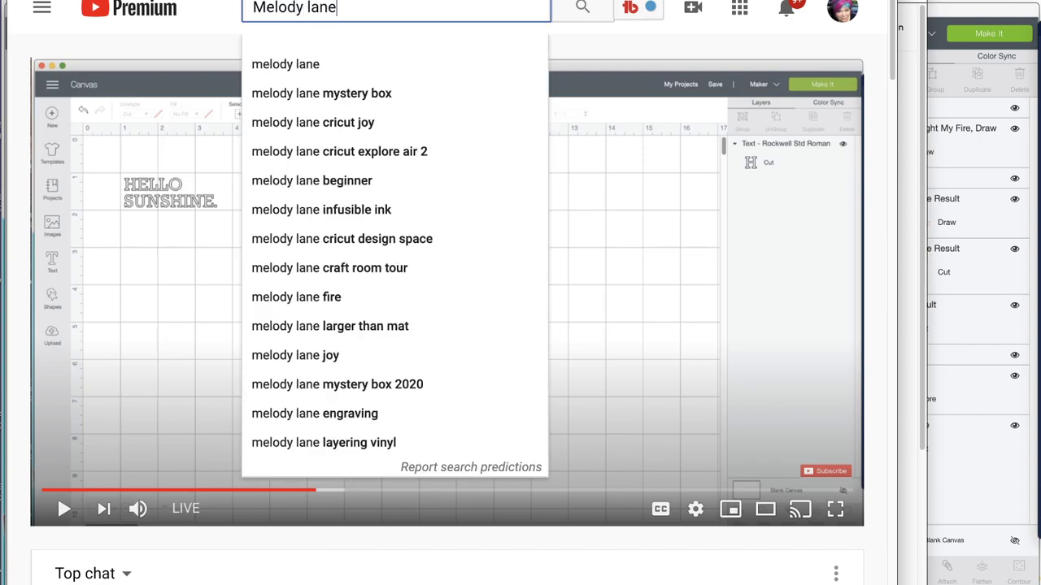
pyautogui.press('Return')
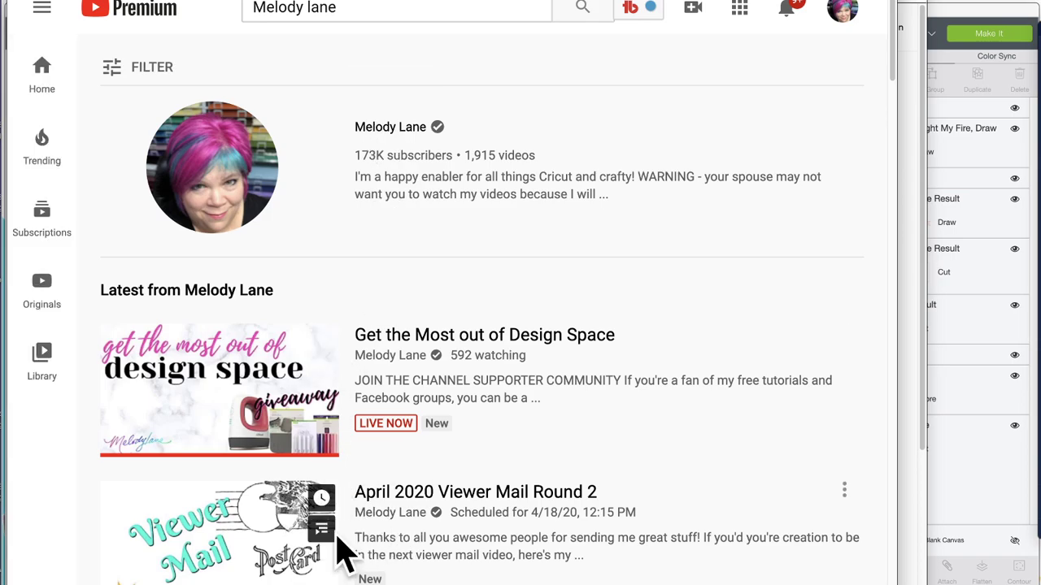
# Step: Open the Melody Lane channel page from the search results and widen the browser window
pyautogui.click(391, 512)
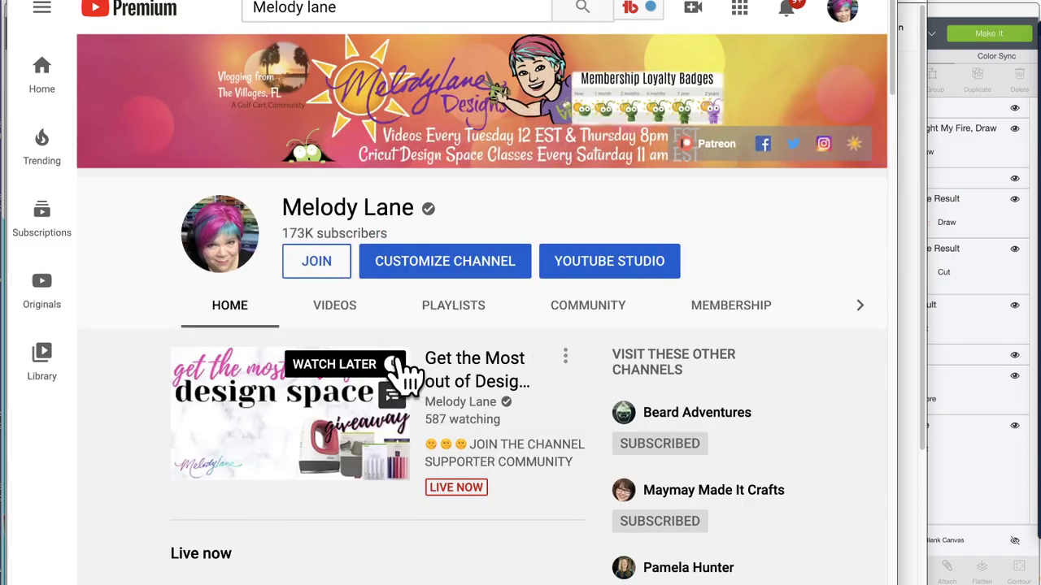
pyautogui.scroll(-2, 399, 370)
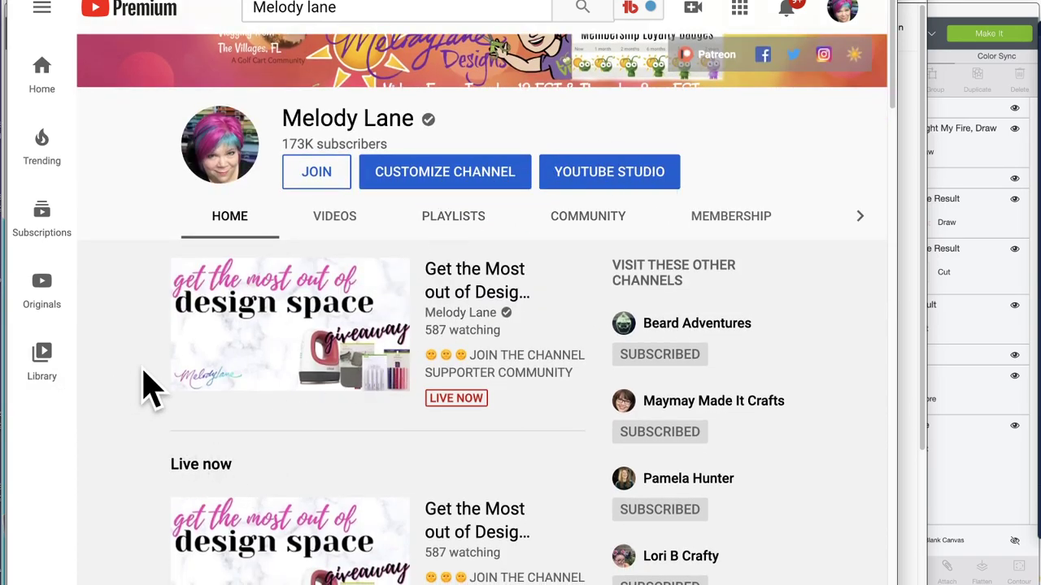
pyautogui.moveTo(900, 295); pyautogui.dragTo(951, 297)
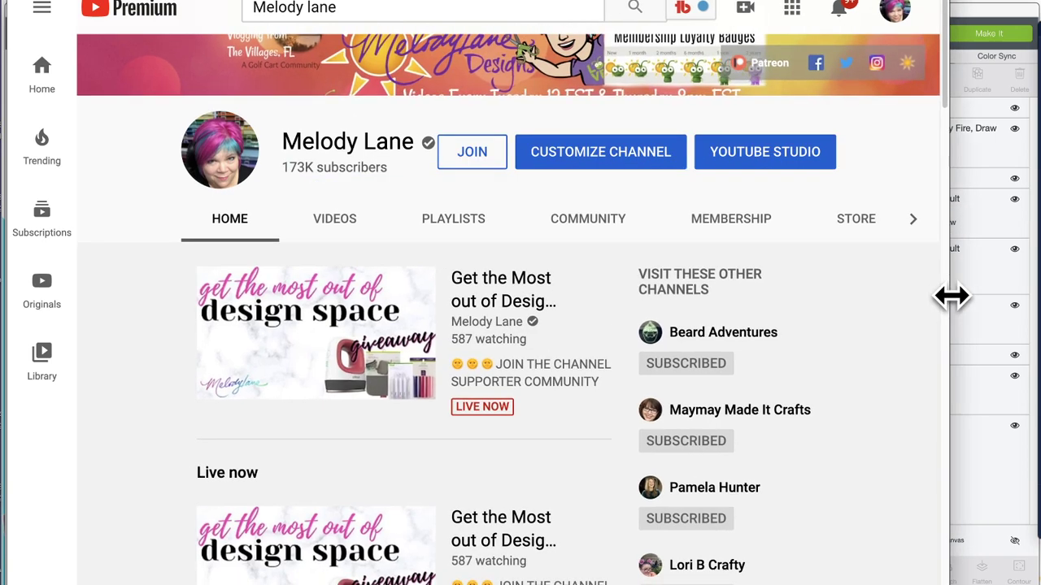
# Step: View the channel's uploaded videos and its merchandise store
pyautogui.click(346, 229)
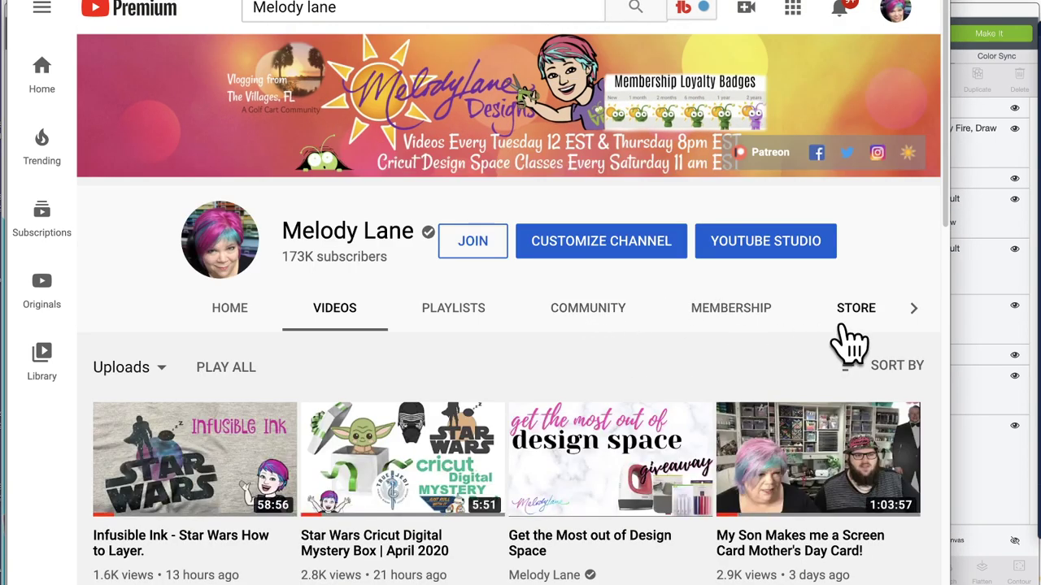
pyautogui.click(859, 310)
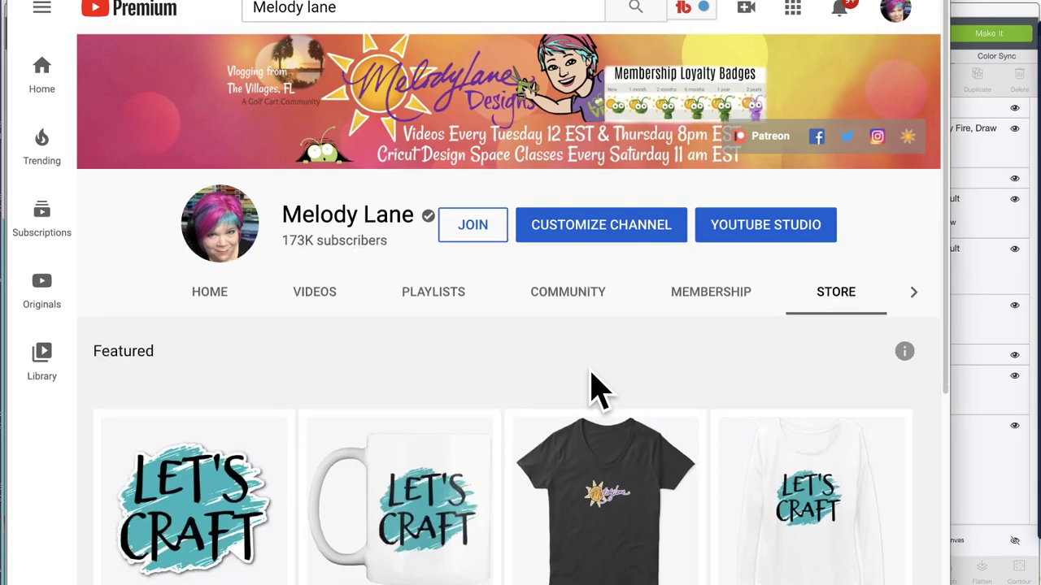
pyautogui.scroll(-7, 590, 390)
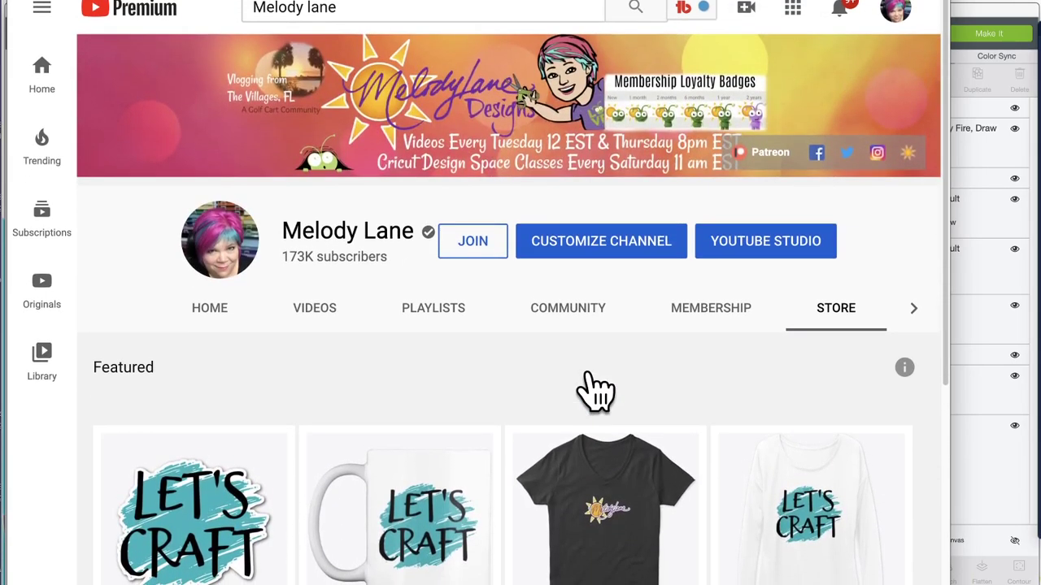
# Step: Search within the Melody Lane channel for "pop out"
pyautogui.click(914, 309)
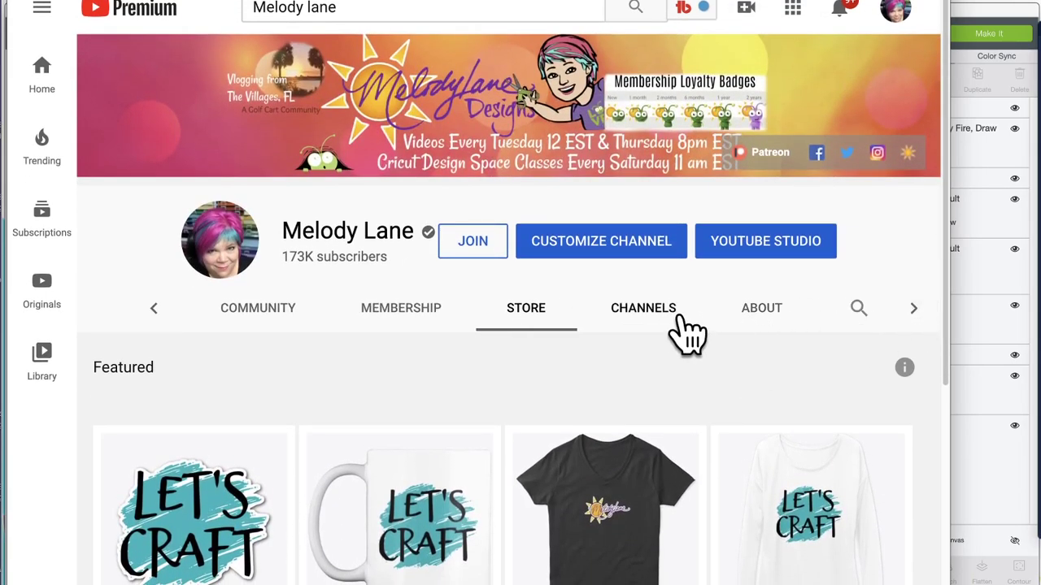
pyautogui.click(859, 309)
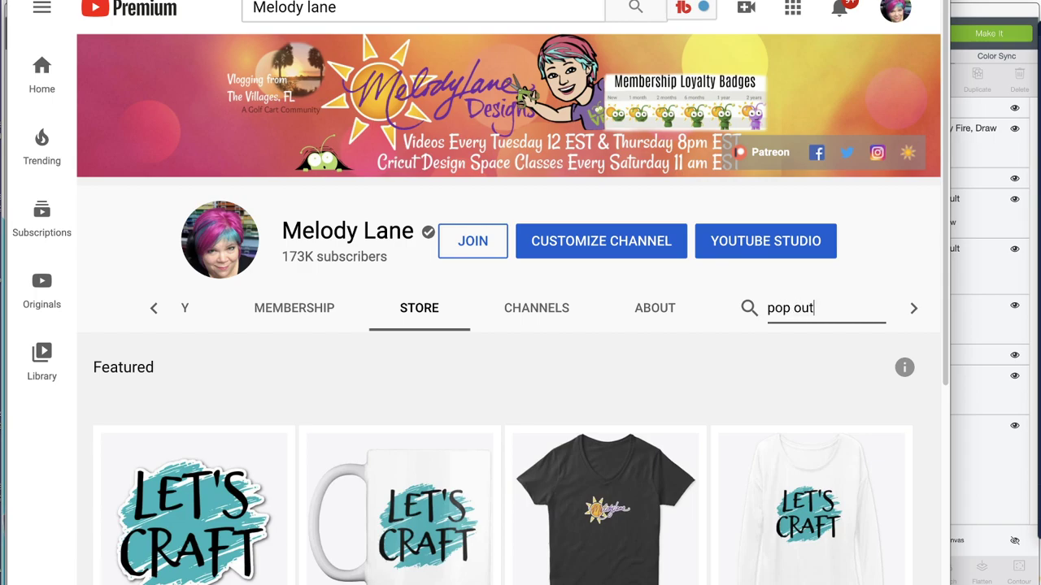
pyautogui.press('Return')
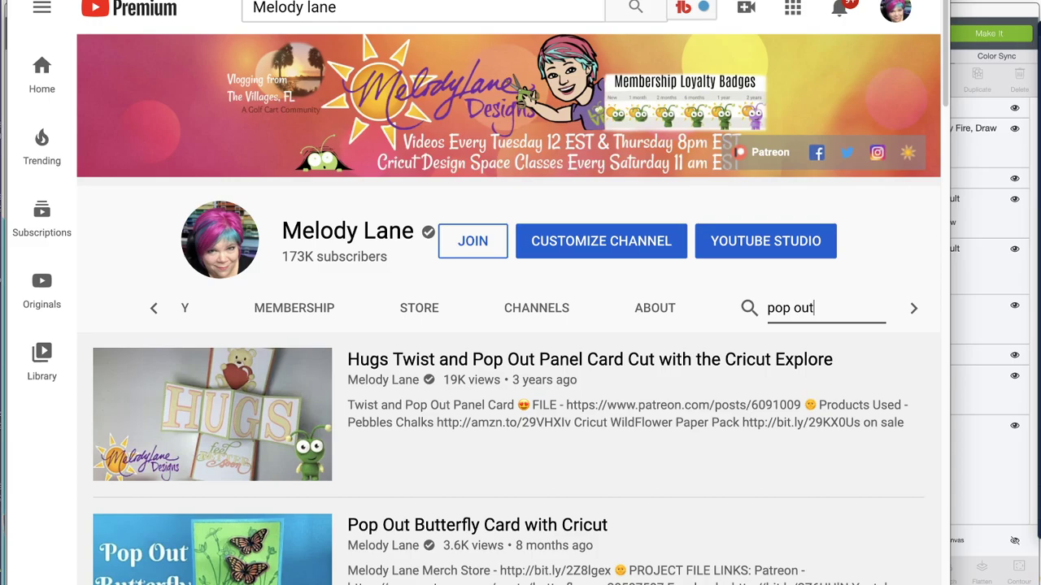
# Step: Browse far down the channel's pop out search results for card tutorials and return to the first result
pyautogui.scroll(-7, 618, 439)
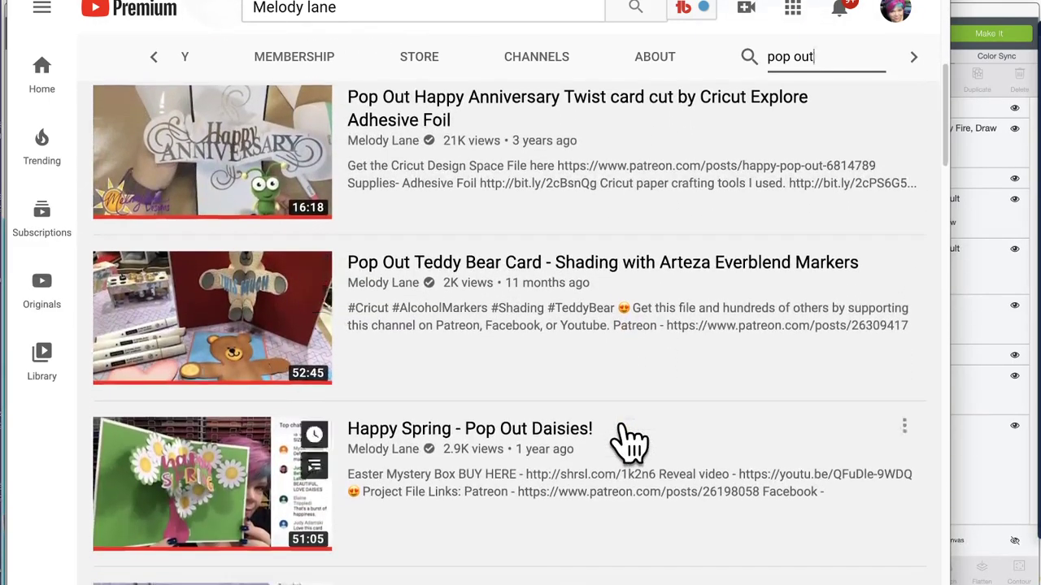
pyautogui.scroll(-8, 626, 442)
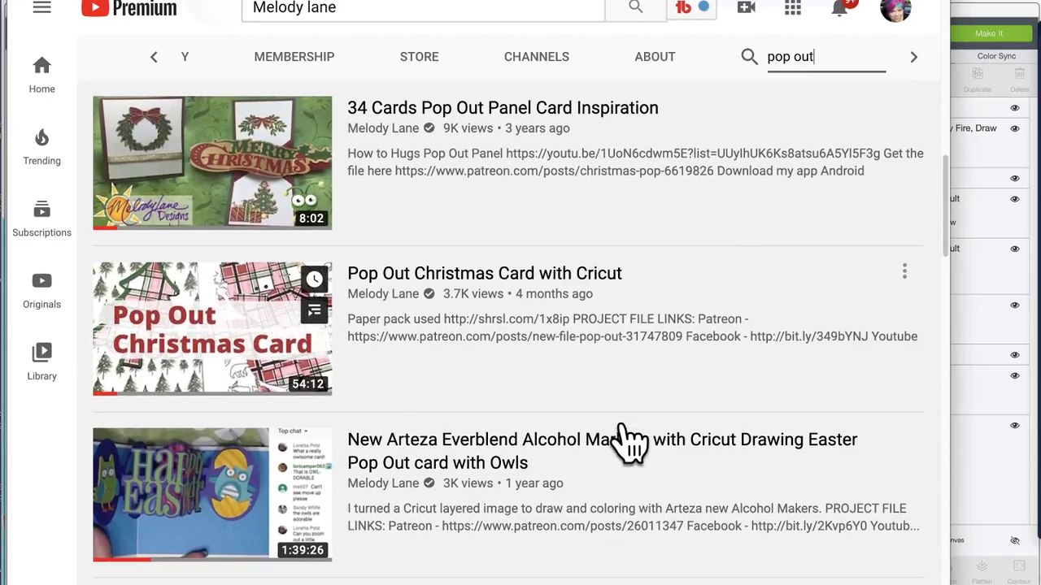
pyautogui.scroll(-7, 626, 441)
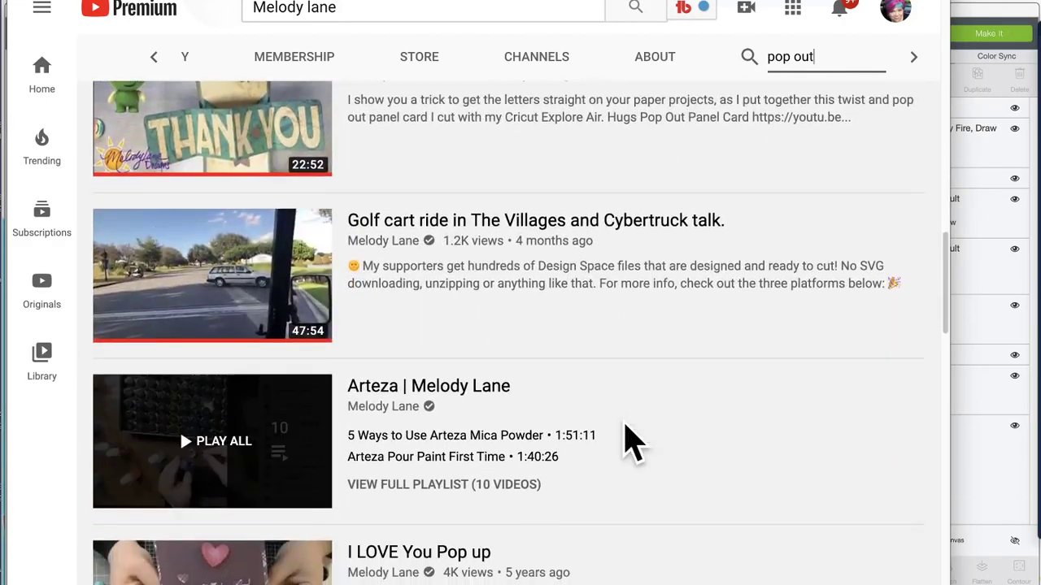
pyautogui.scroll(-1, 626, 442)
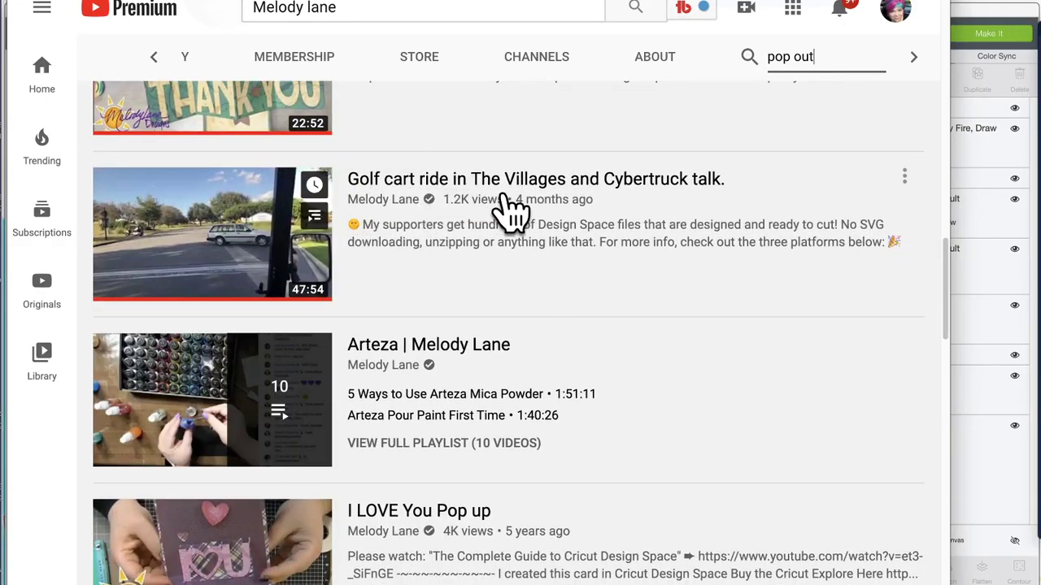
pyautogui.scroll(-5, 626, 442)
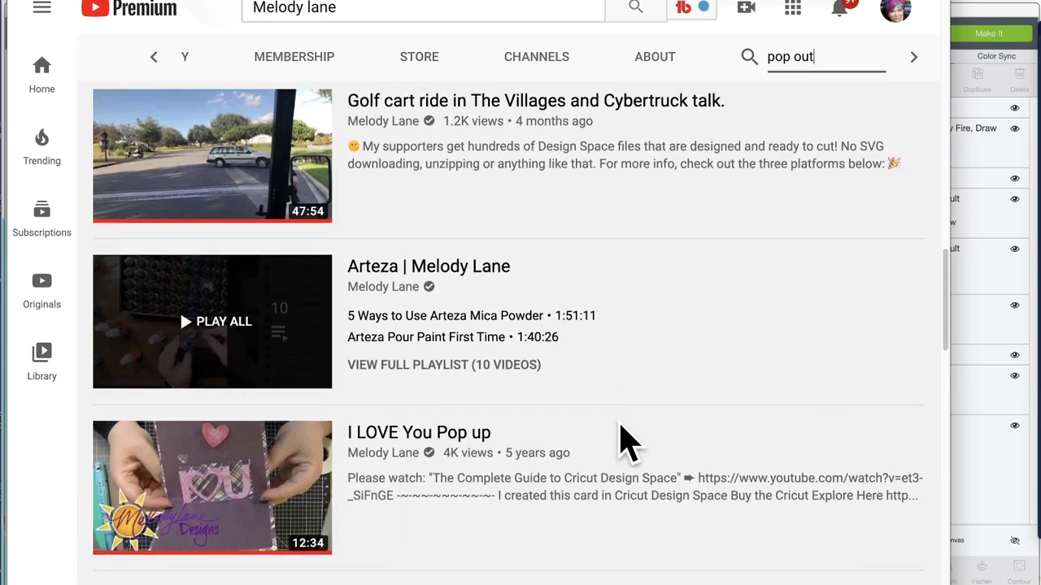
pyautogui.scroll(-4, 626, 442)
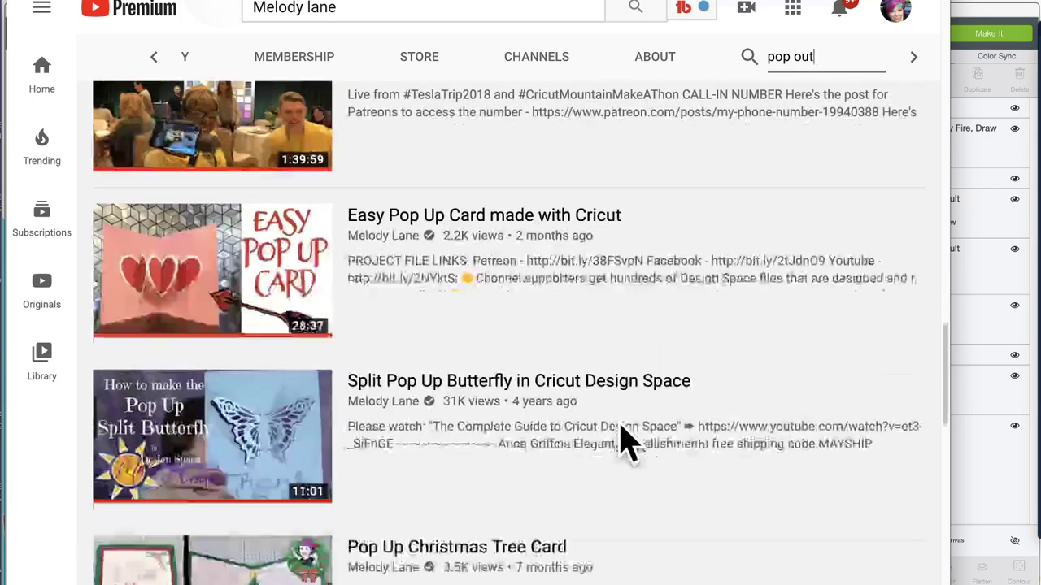
pyautogui.scroll(-20, 626, 442)
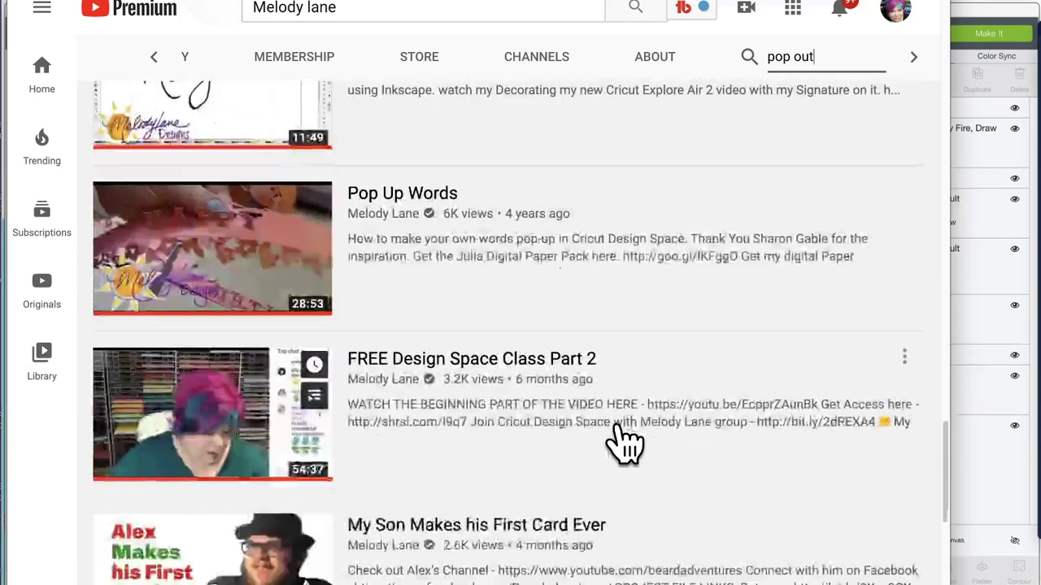
pyautogui.scroll(-6, 626, 442)
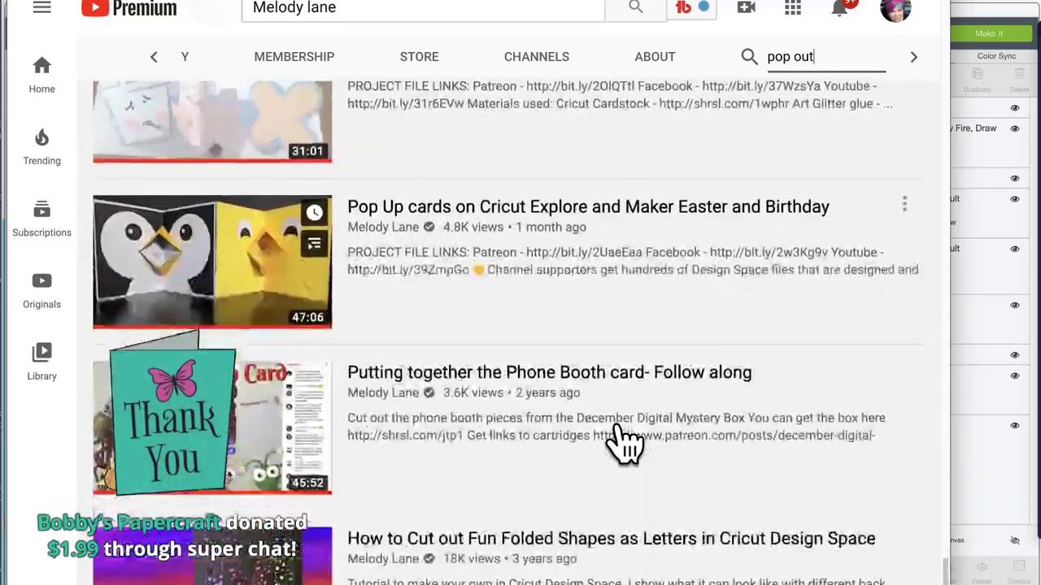
pyautogui.scroll(-15, 627, 441)
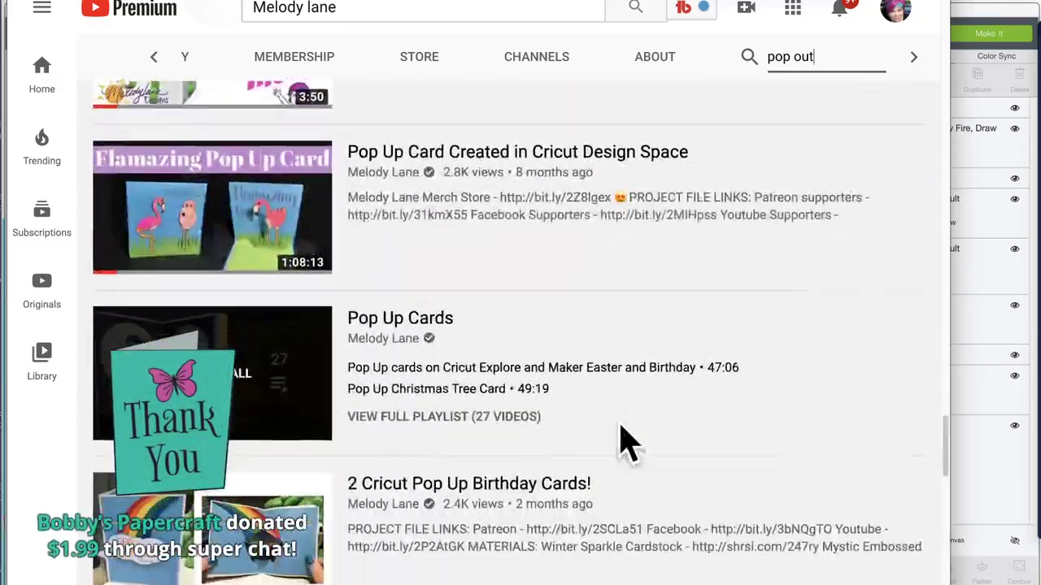
pyautogui.scroll(10, 626, 441)
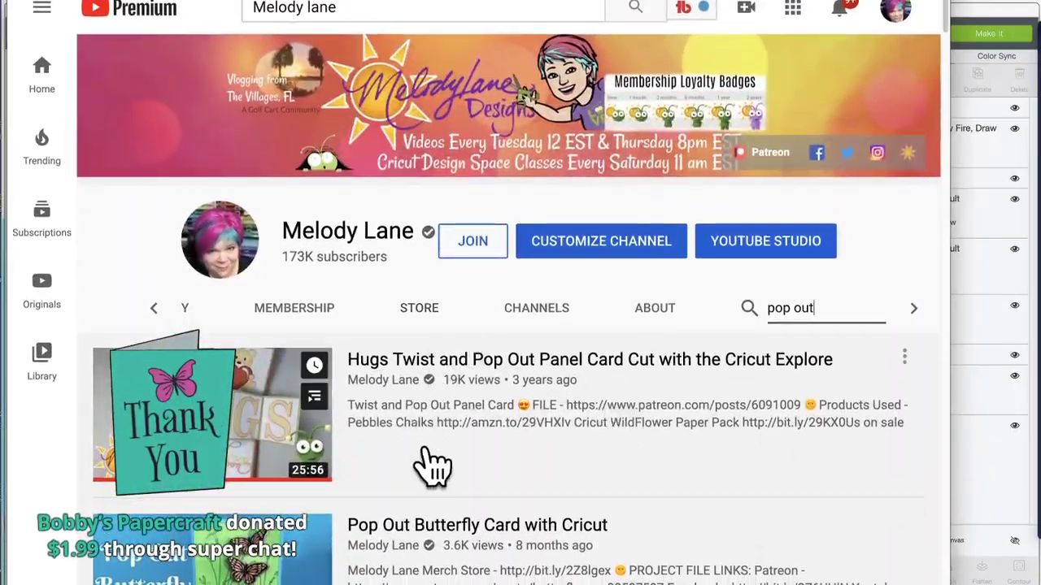
# Step: Shift the browser window over to uncover part of the Design Space canvas and open the channel's membership offer
pyautogui.moveTo(455, 0); pyautogui.dragTo(645, 0)
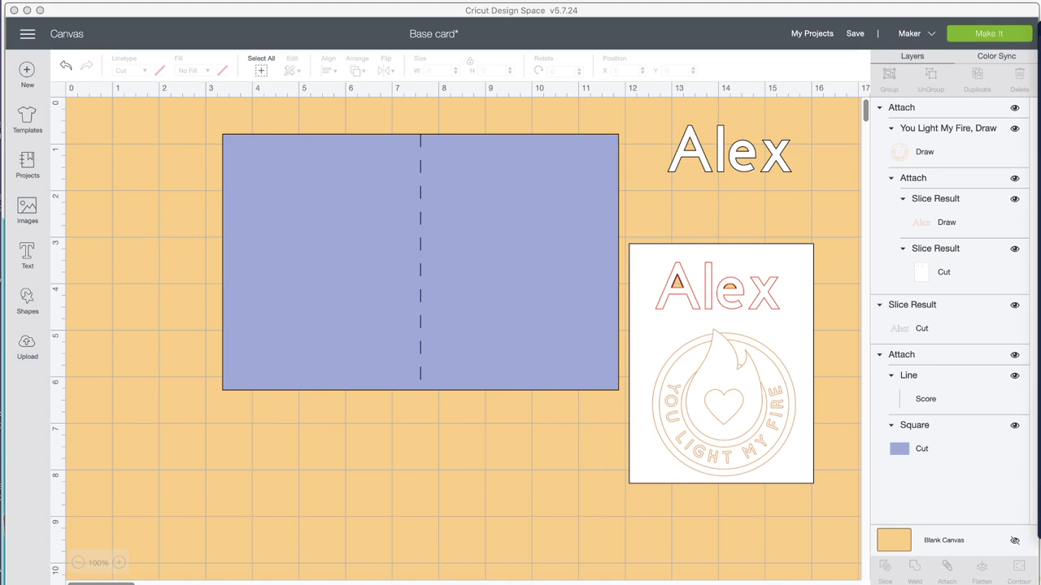
pyautogui.press('super+Tab')
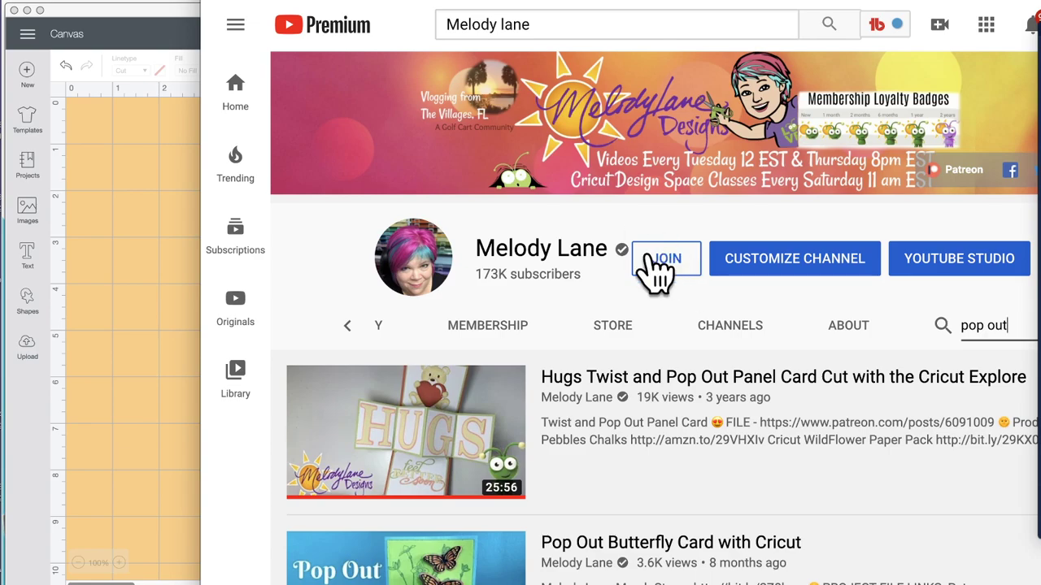
pyautogui.click(651, 257)
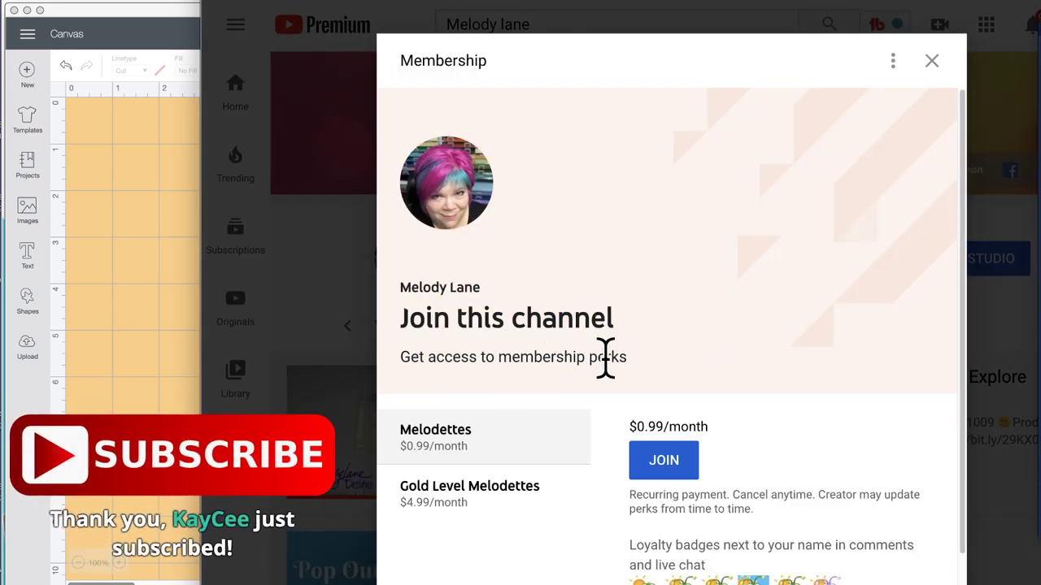
# Step: Compare the perks of the Melodettes and Gold Level Melodettes membership levels and close the offer
pyautogui.scroll(-3, 609, 374)
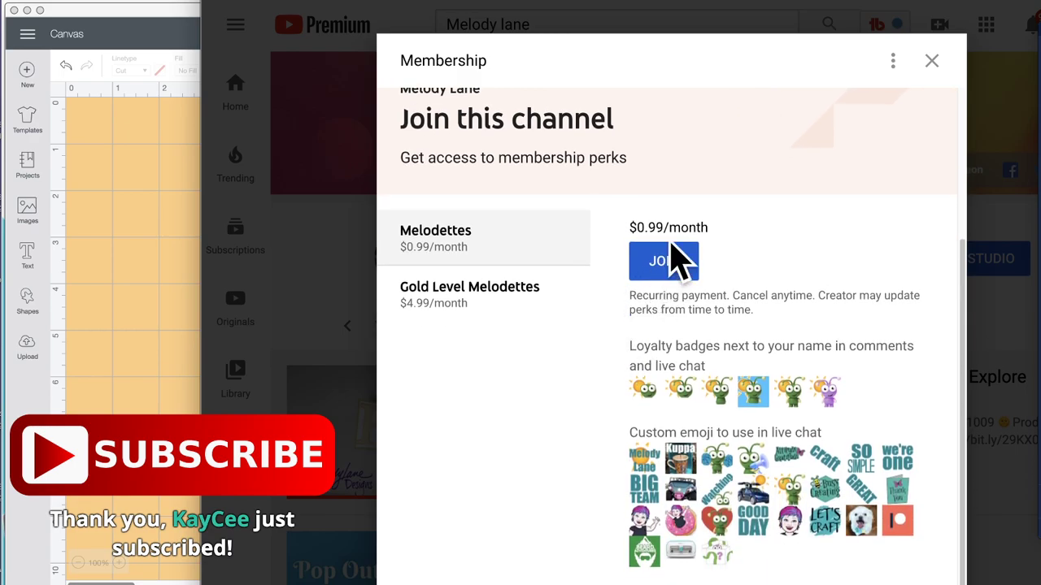
pyautogui.scroll(-1, 644, 470)
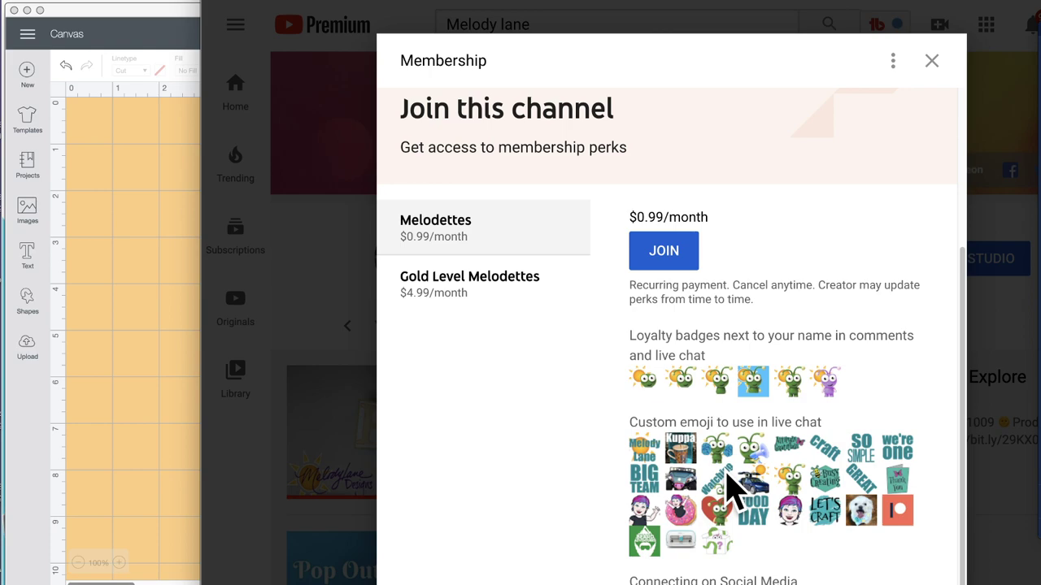
pyautogui.click(464, 288)
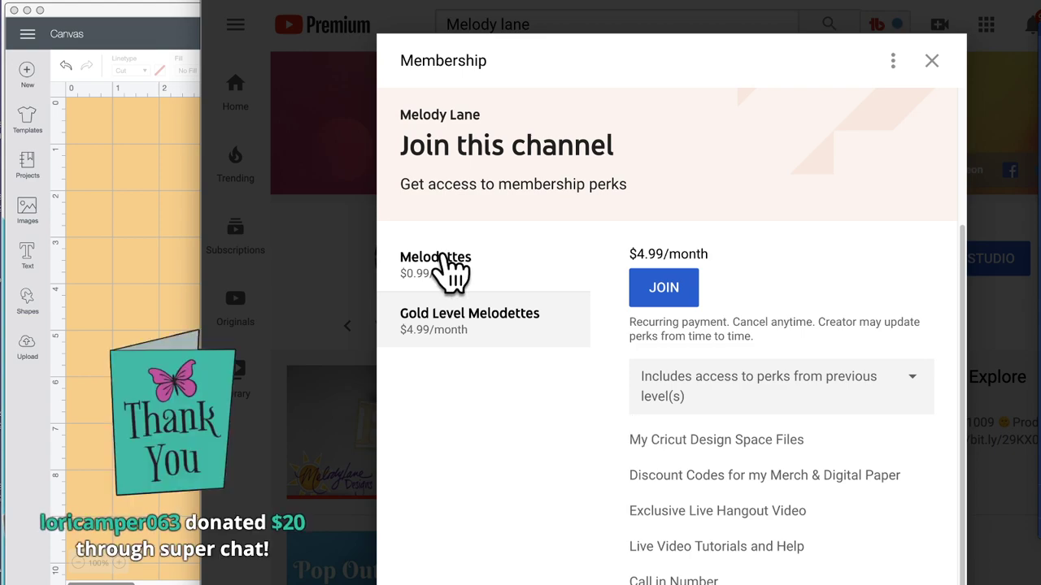
pyautogui.click(448, 271)
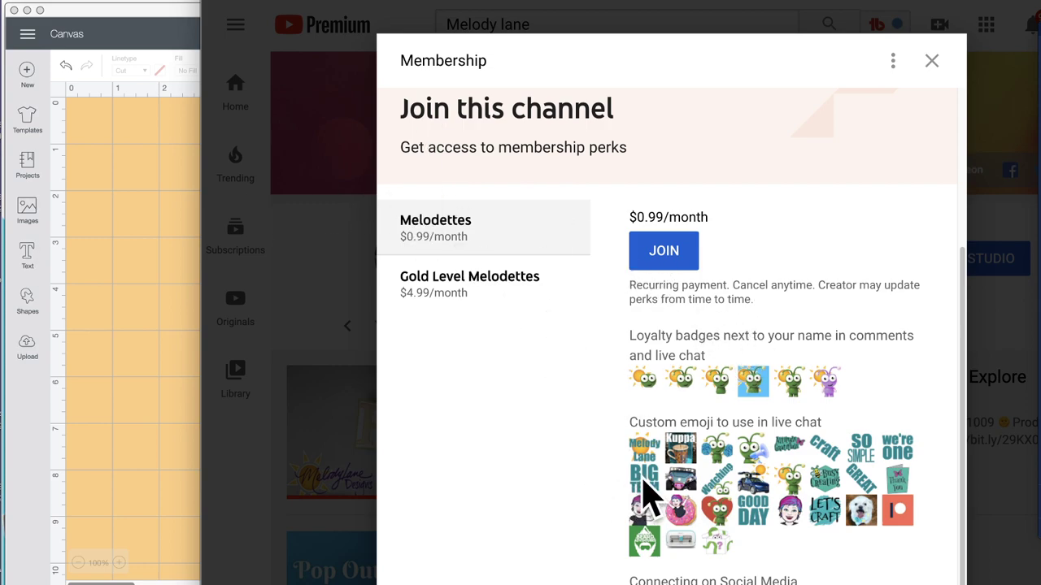
pyautogui.click(933, 61)
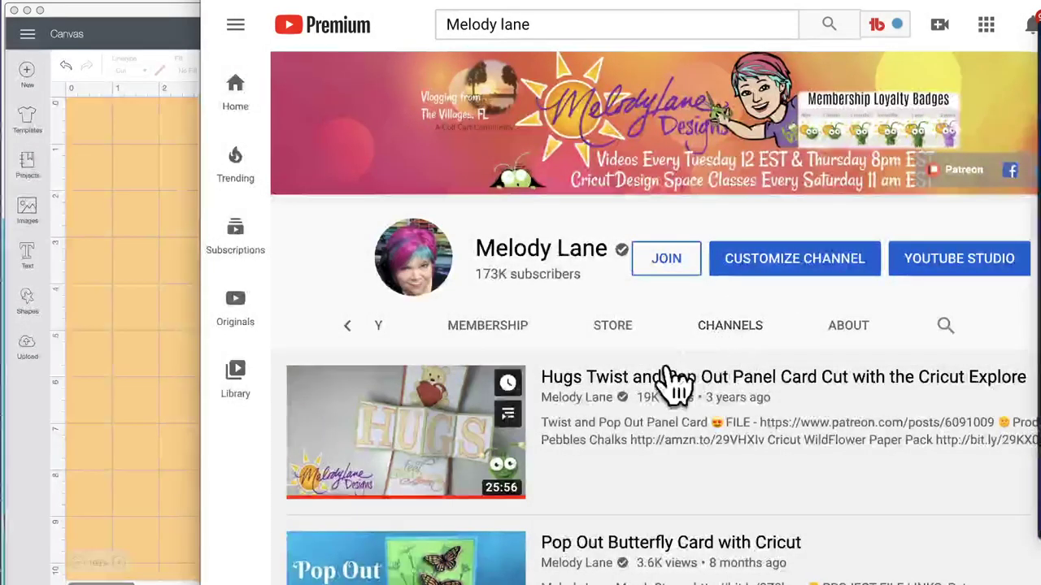
# Step: Go back from the pop out results to the channel's uploaded videos and look over the latest ones
pyautogui.scroll(-4, 627, 447)
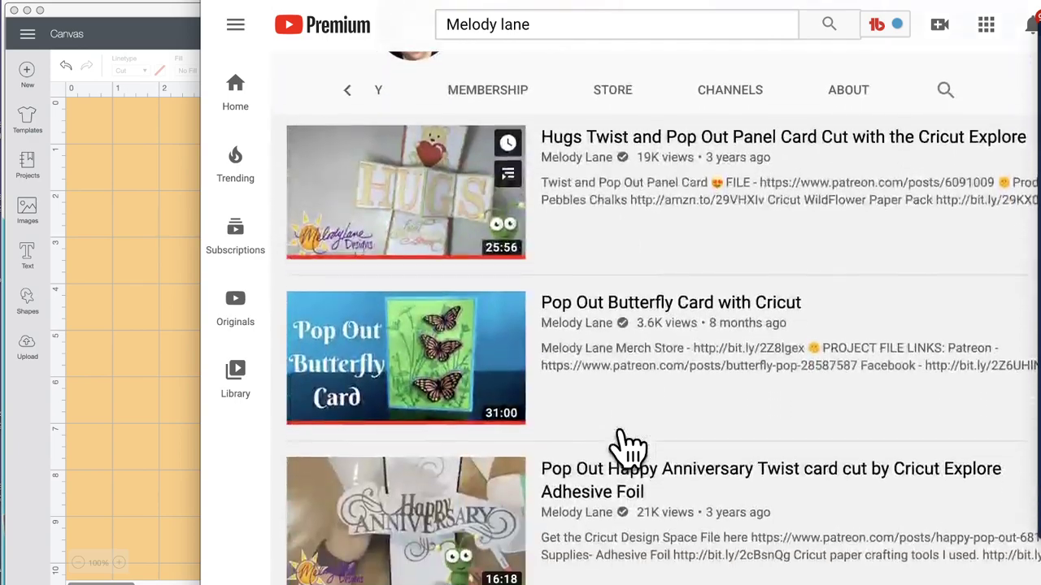
pyautogui.scroll(5, 630, 446)
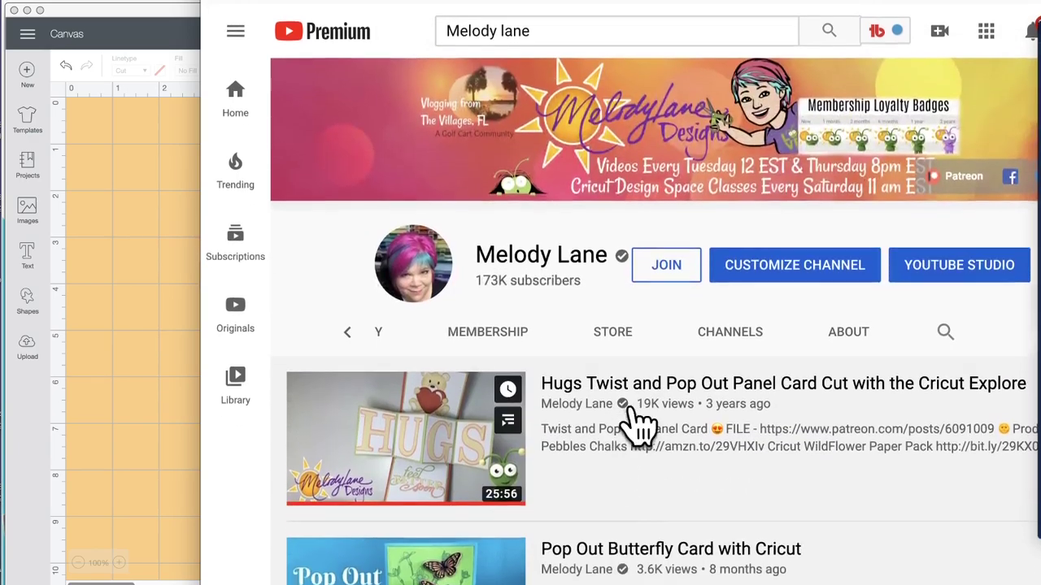
pyautogui.click(348, 327)
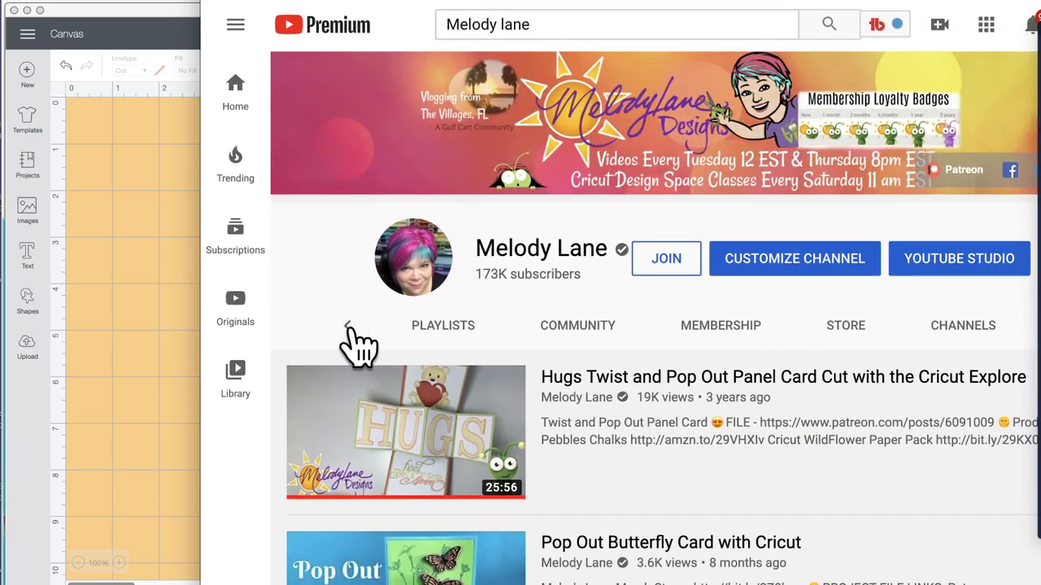
pyautogui.click(349, 327)
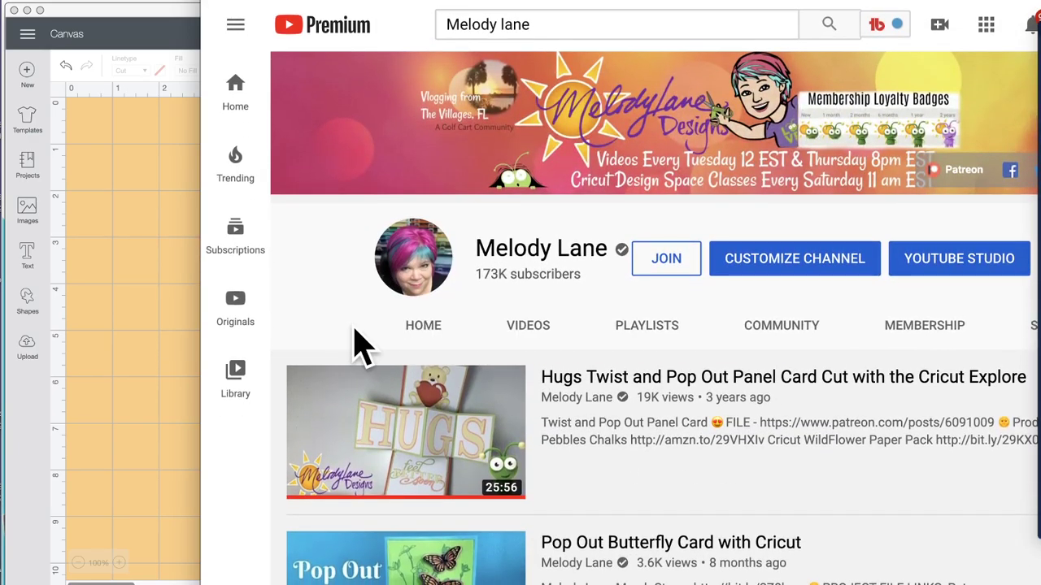
pyautogui.click(533, 343)
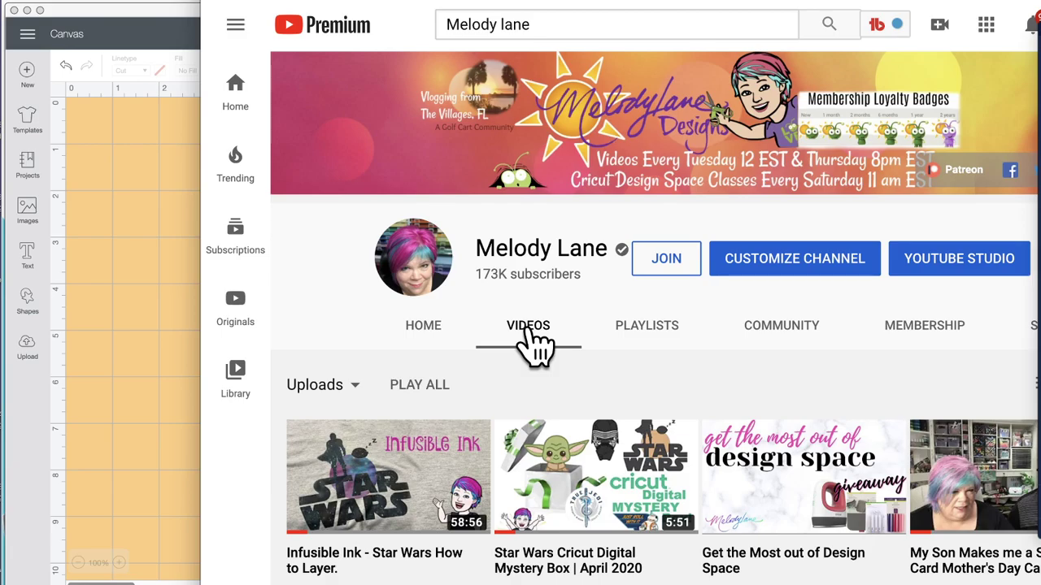
pyautogui.scroll(-3, 512, 416)
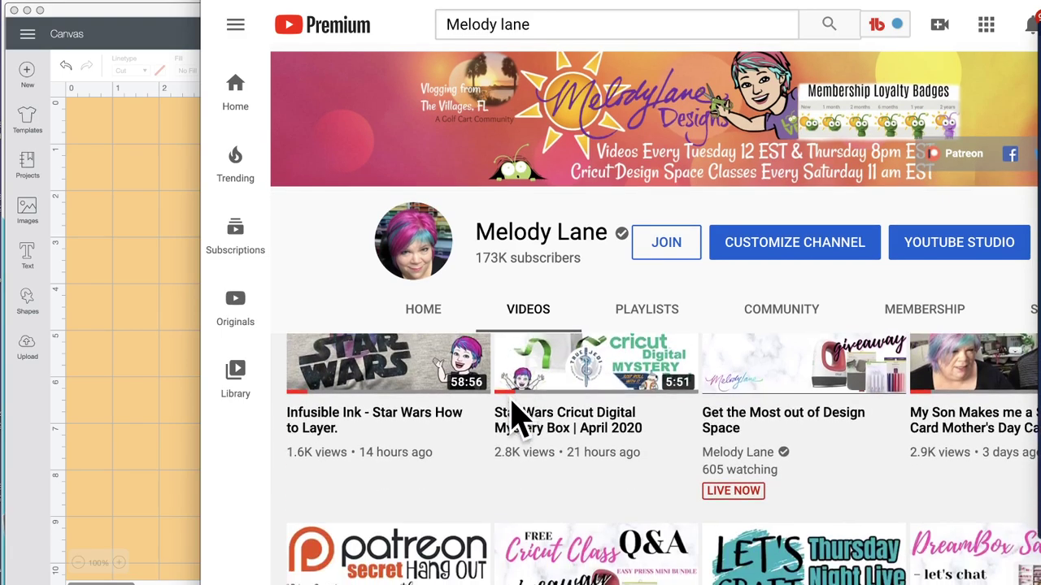
pyautogui.scroll(1, 509, 418)
pyautogui.scroll(-3, 508, 418)
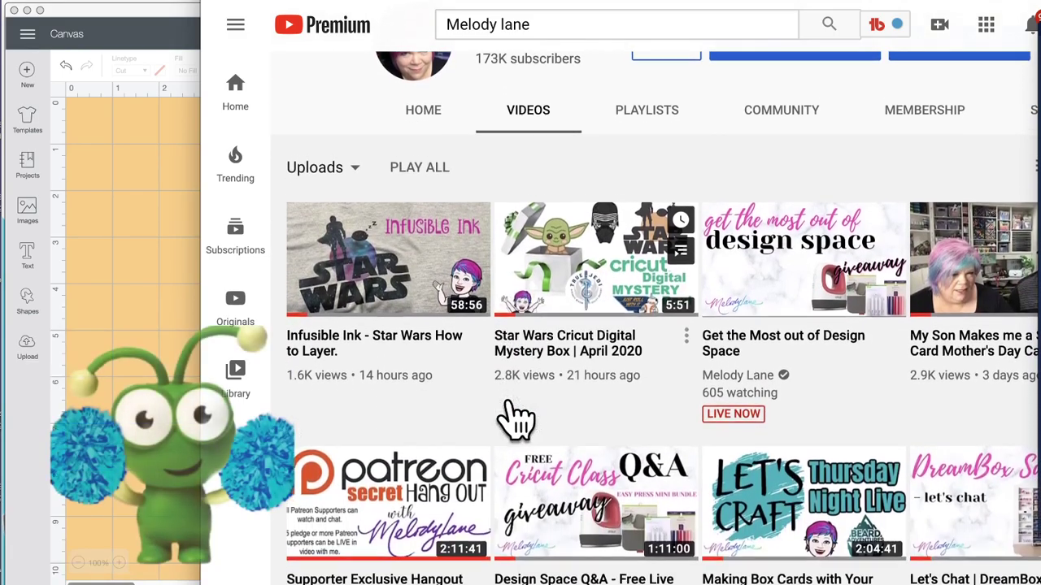
pyautogui.scroll(2, 511, 410)
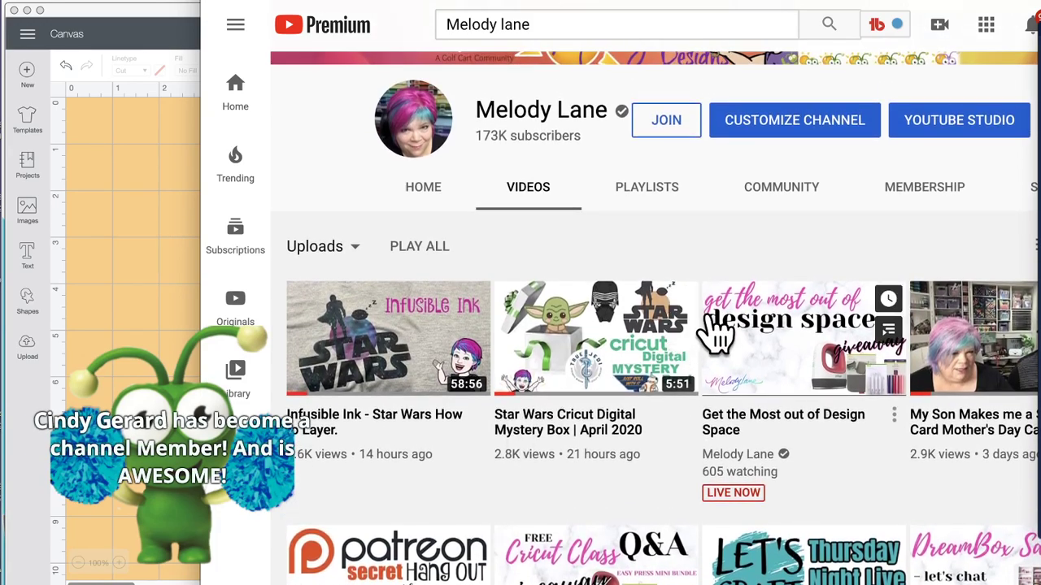
# Step: Open the video "My Son Makes me a Screen Card Mother's Day Card!" from the channel's uploads and expand its full description
pyautogui.click(968, 435)
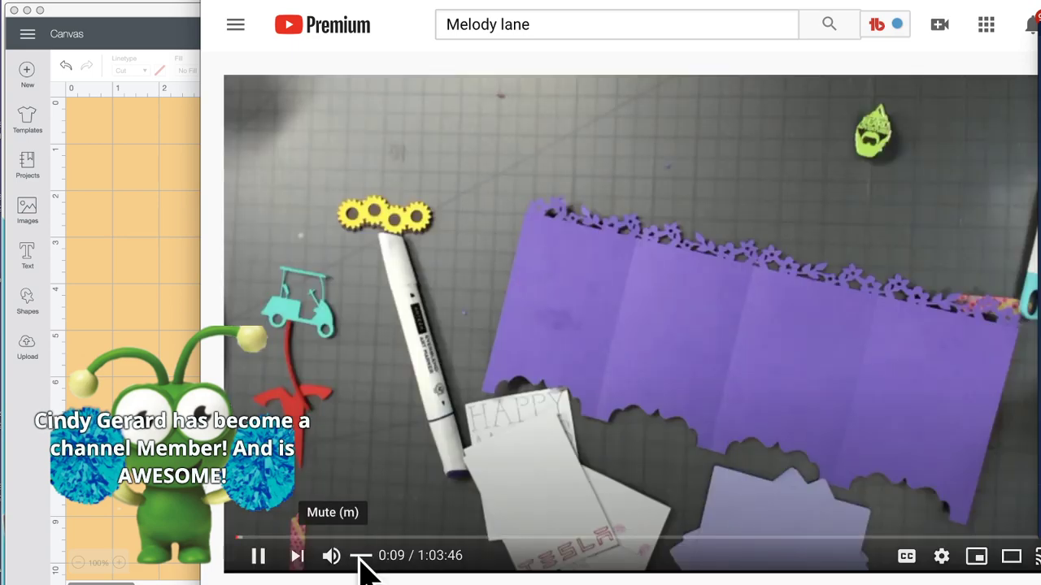
pyautogui.scroll(-5, 360, 561)
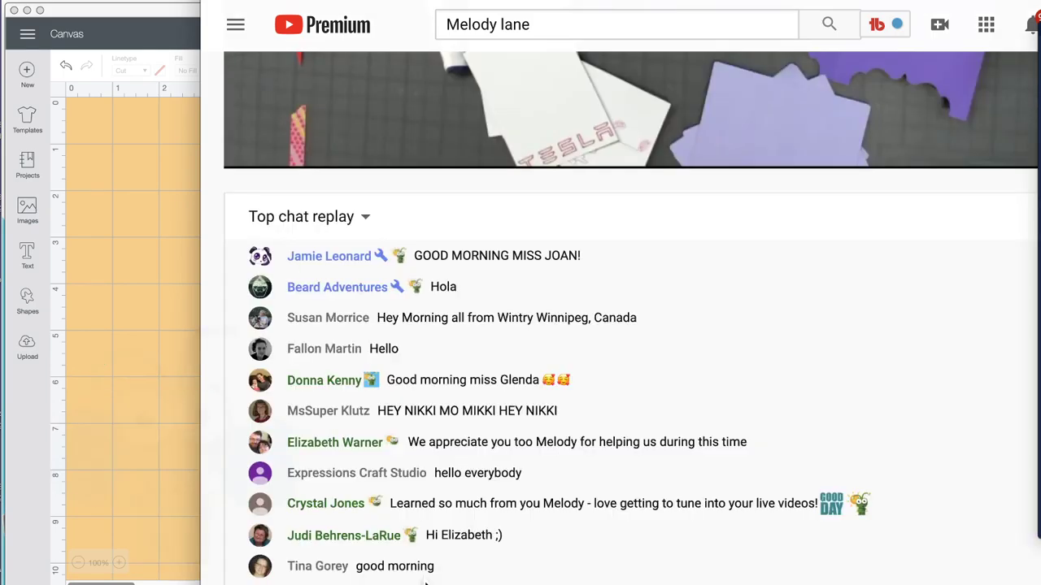
pyautogui.scroll(3, 425, 578)
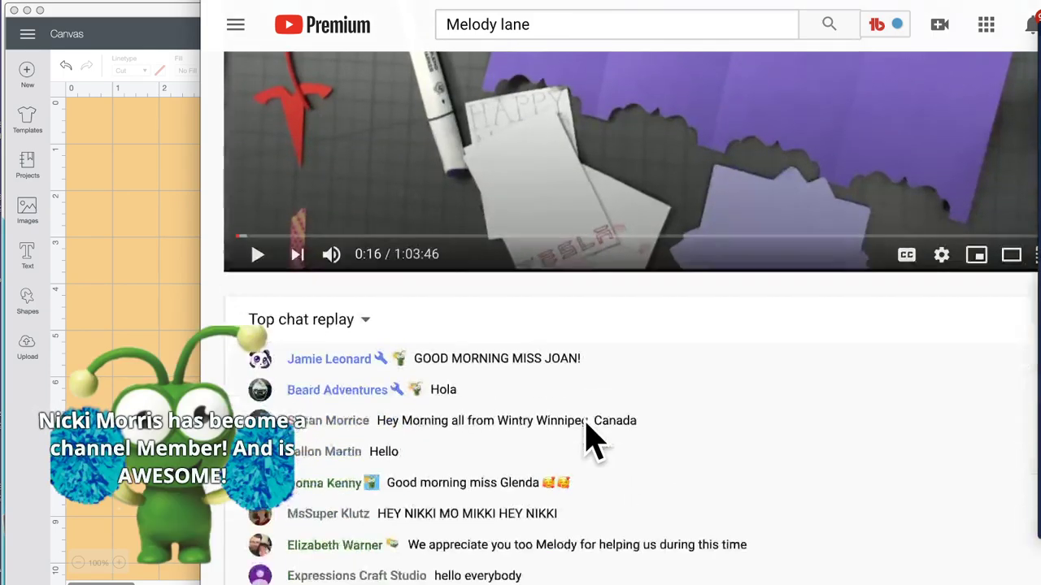
pyautogui.scroll(-6, 588, 437)
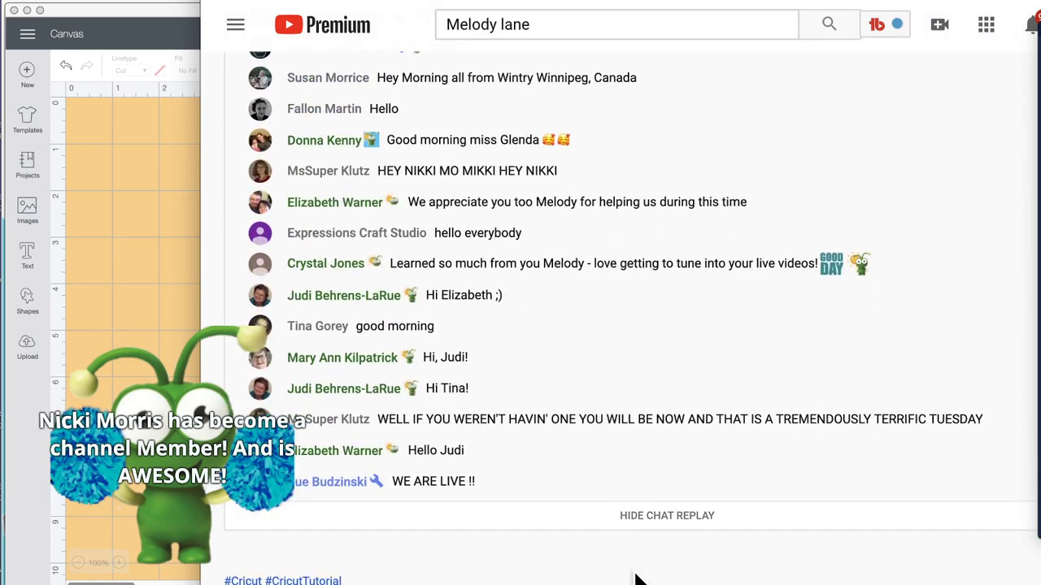
pyautogui.scroll(-6, 632, 580)
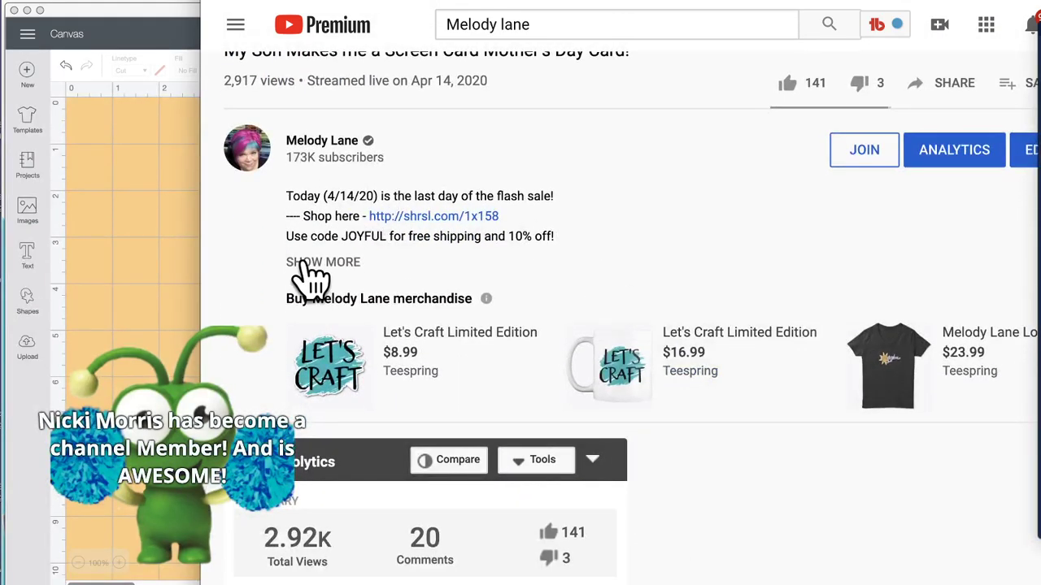
pyautogui.click(323, 262)
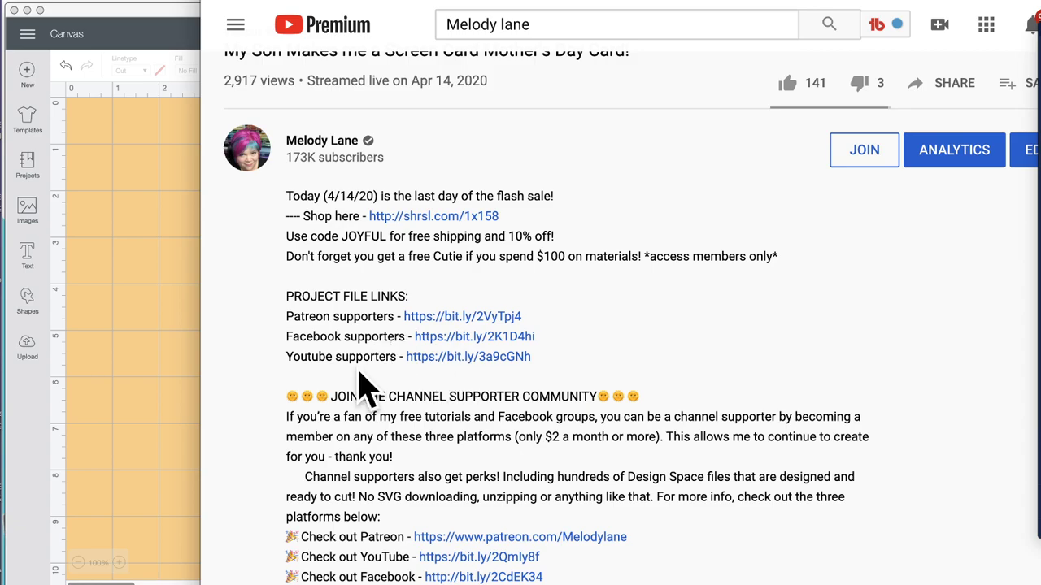
# Step: Read the project file links and channel supporter information in the video description, then return to the chat replay
pyautogui.scroll(-3, 366, 374)
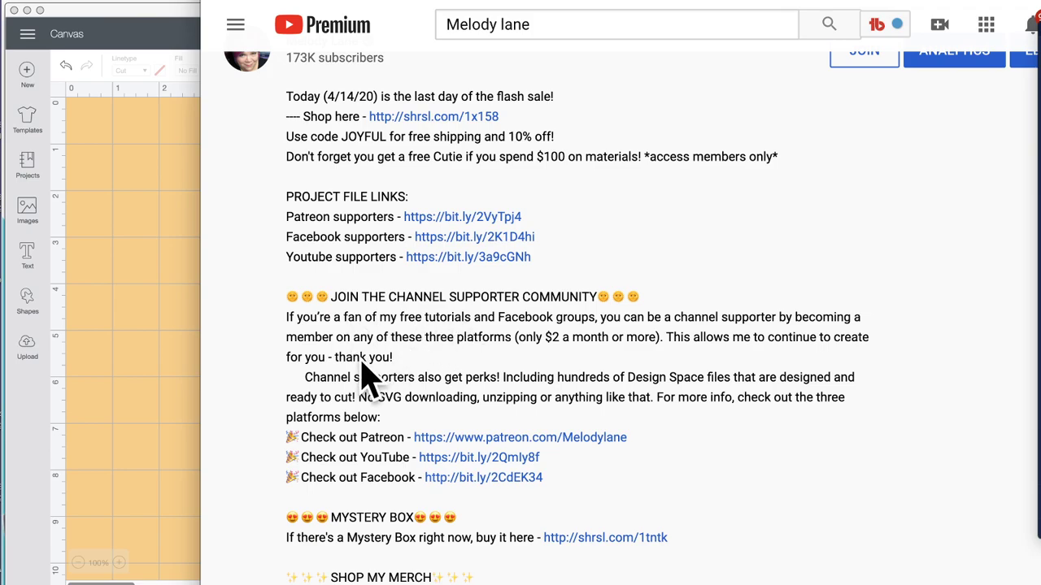
pyautogui.scroll(-3, 366, 378)
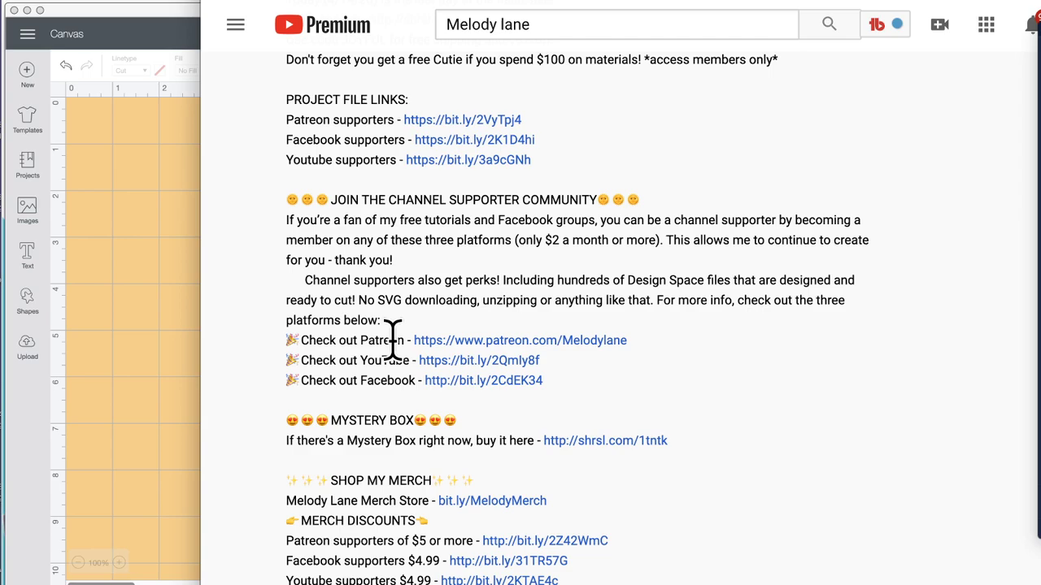
pyautogui.scroll(15, 392, 335)
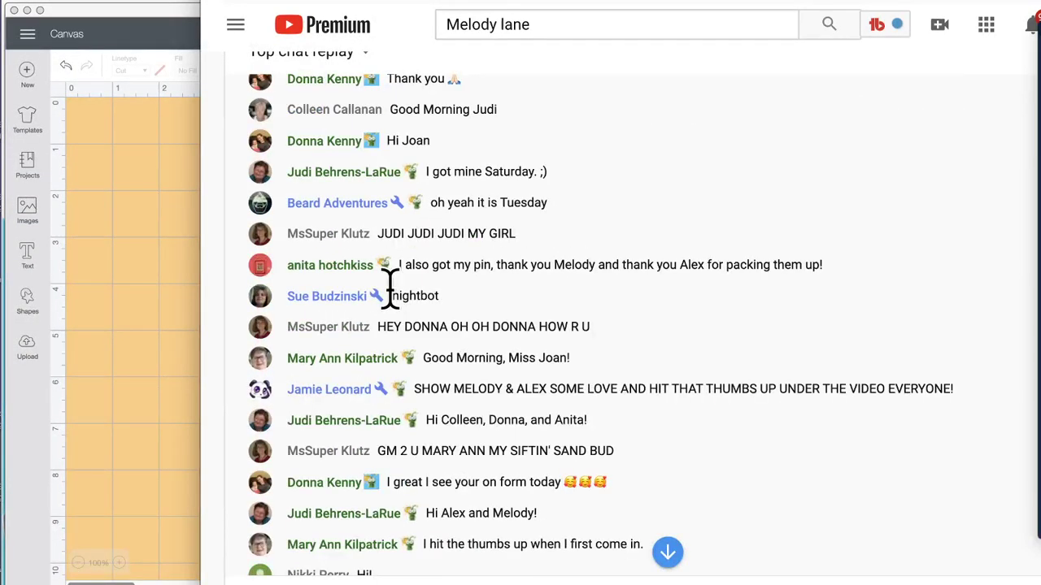
pyautogui.scroll(6, 392, 293)
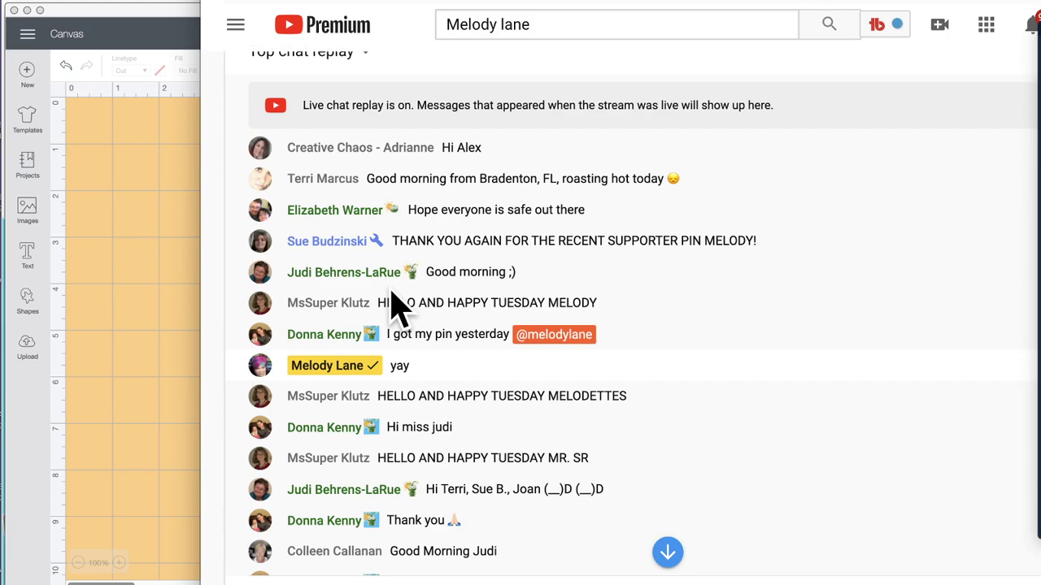
# Step: Move the live chat window out of the way and shift the browser window so the whole video player fits on screen
pyautogui.click(170, 136)
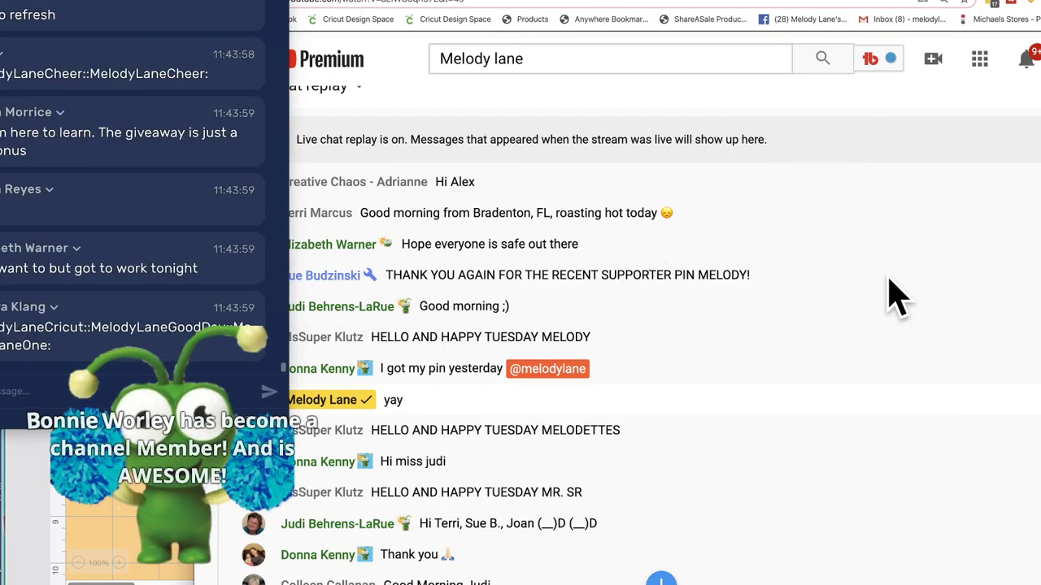
pyautogui.scroll(10, 628, 348)
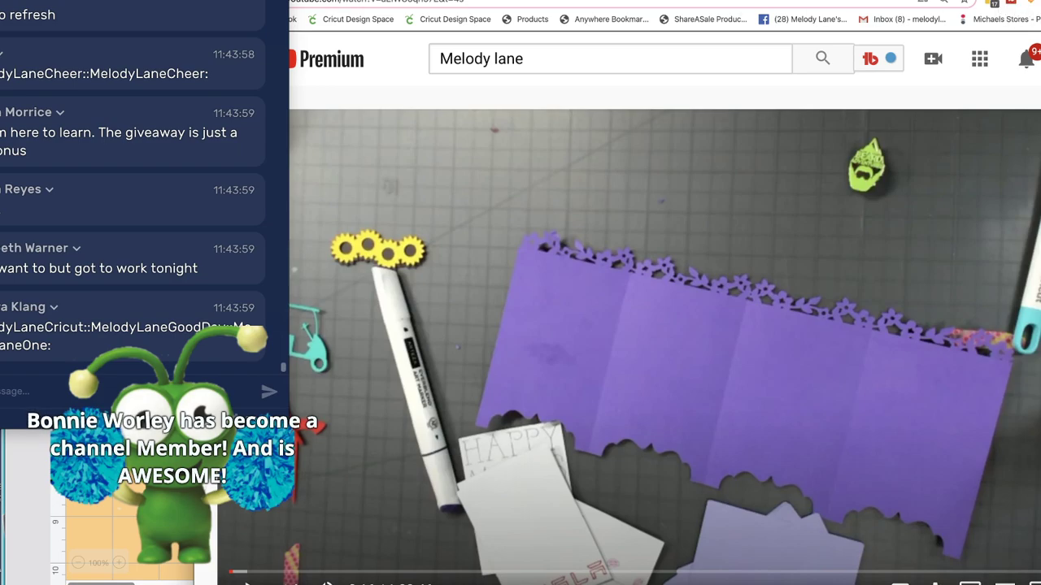
pyautogui.moveTo(244, 12); pyautogui.dragTo(1040, 24)
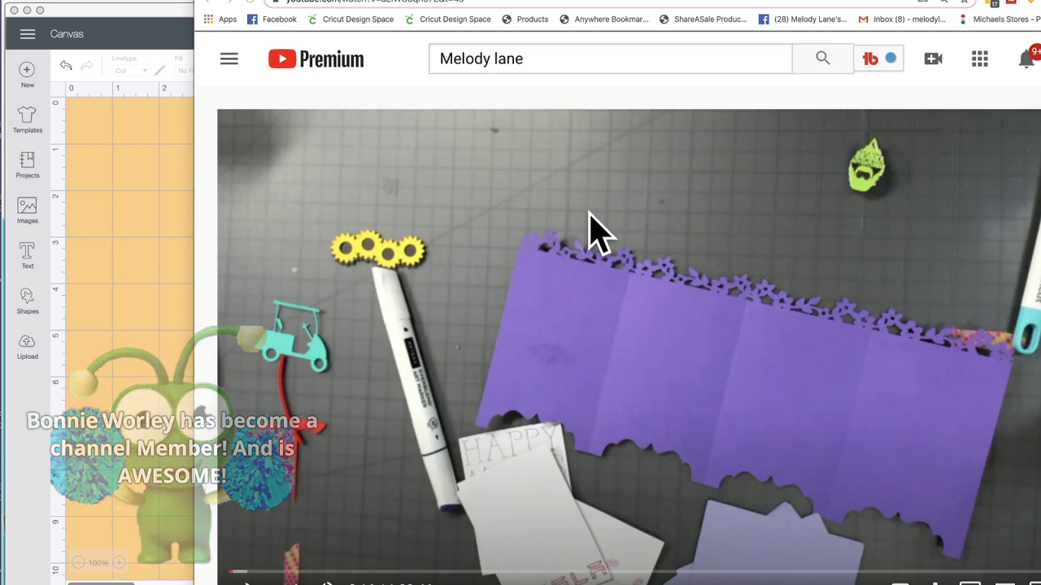
pyautogui.moveTo(499, 9); pyautogui.dragTo(426, 0)
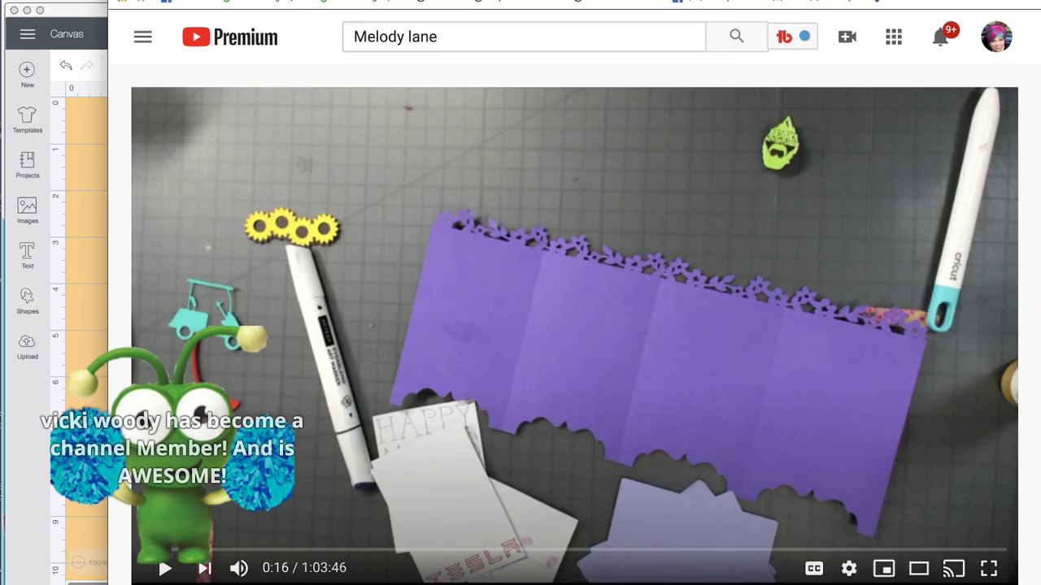
# Step: Go from the Mother's Day card video's details to the Melody Lane channel home page
pyautogui.scroll(-8, 932, 290)
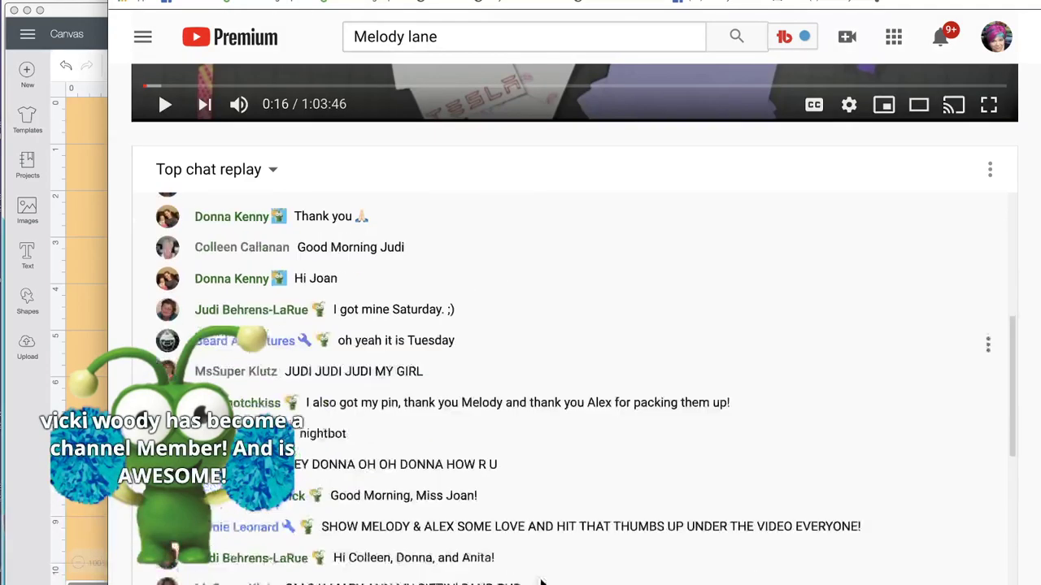
pyautogui.scroll(-5, 574, 326)
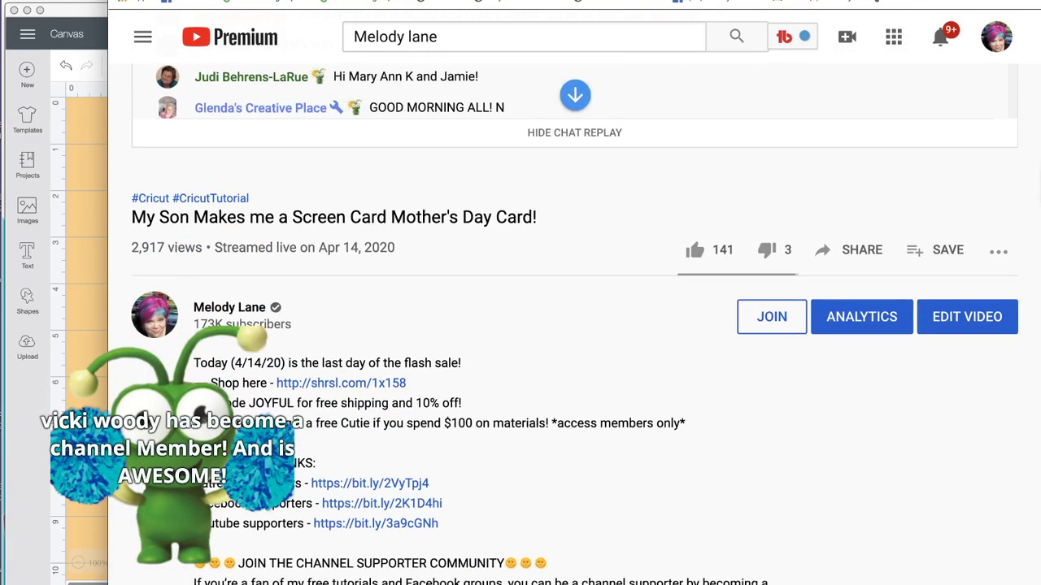
pyautogui.scroll(-1, 246, 279)
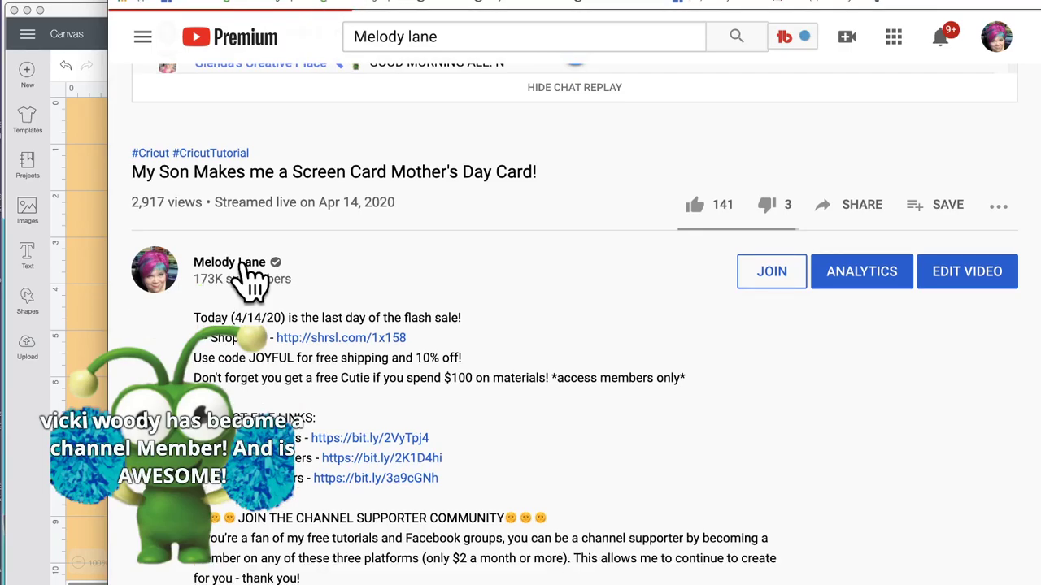
pyautogui.click(252, 269)
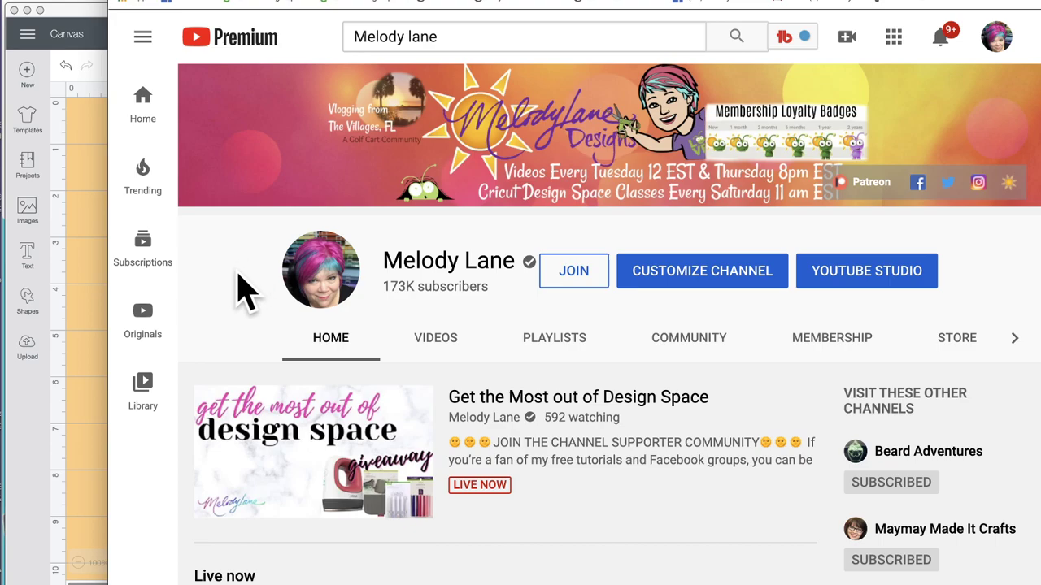
# Step: Open the "Design space class 2020" playlist from the channel's created playlists and pause its first video
pyautogui.click(561, 346)
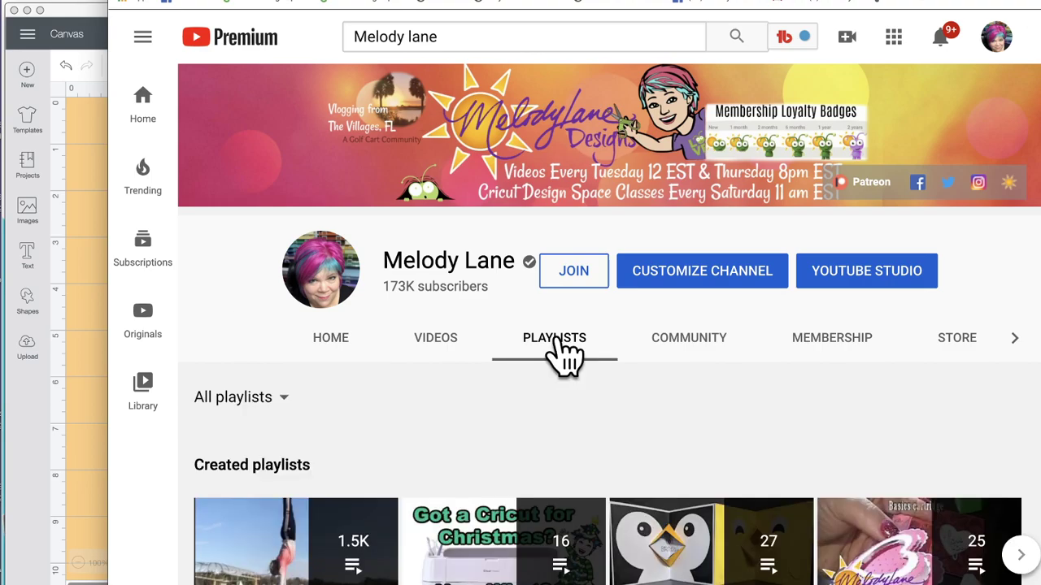
pyautogui.scroll(-2, 428, 483)
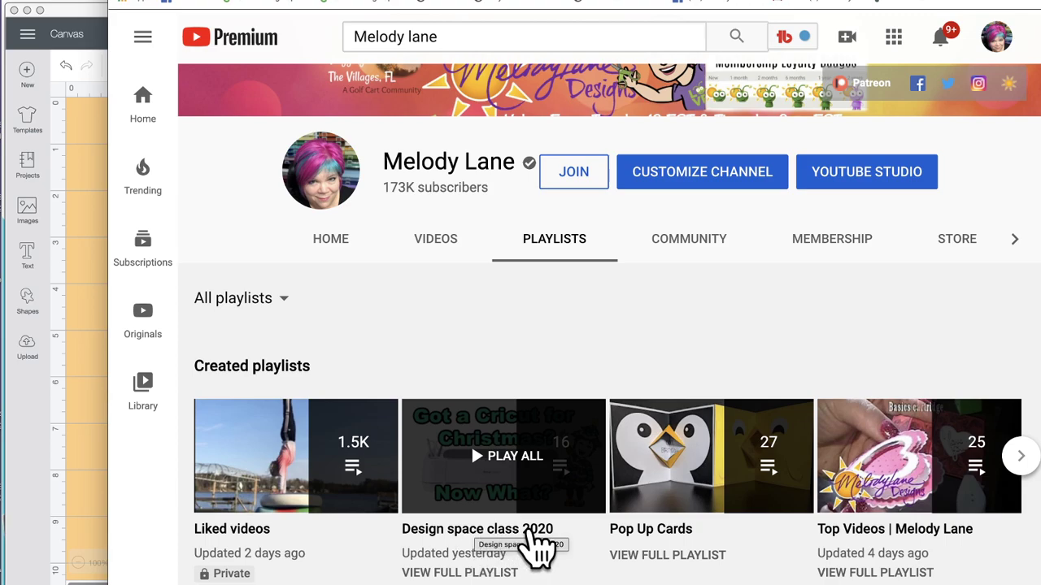
pyautogui.click(471, 530)
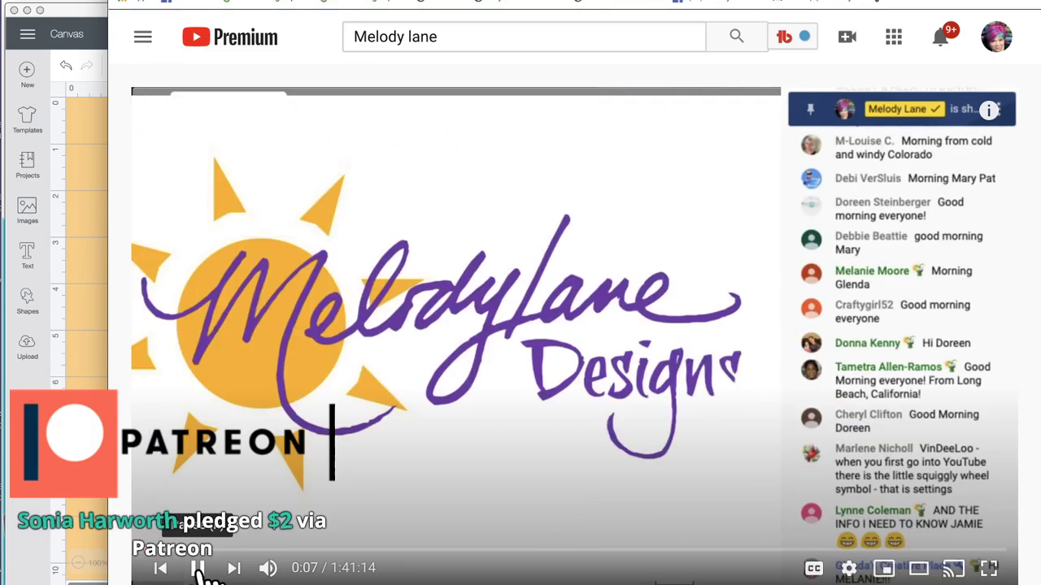
pyautogui.click(197, 568)
# Step: Look through the classes in the "Design space class 2020" playlist and return to the chat replay above it
pyautogui.scroll(-4, 521, 325)
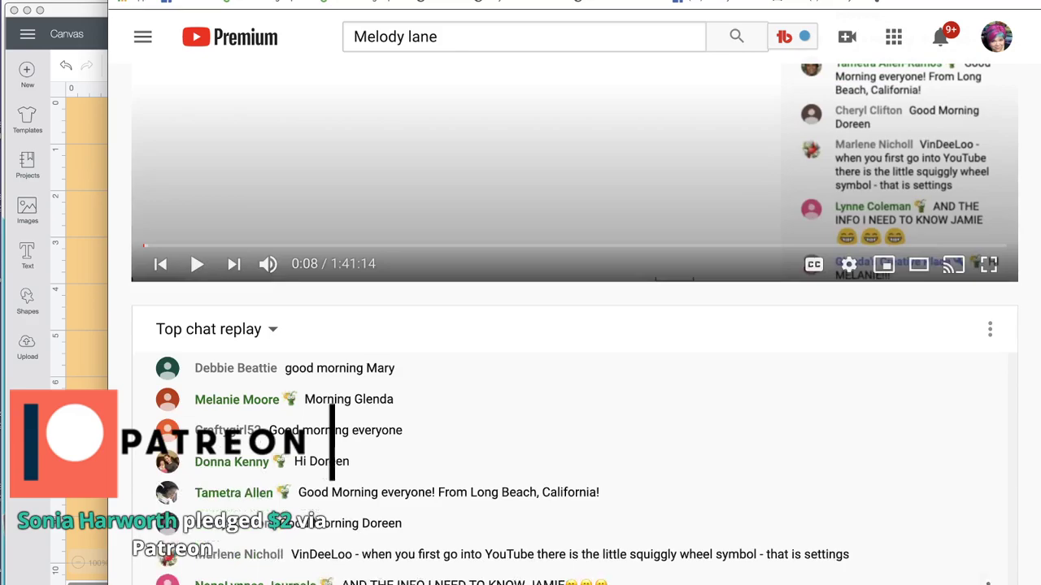
pyautogui.scroll(-1, 1036, 275)
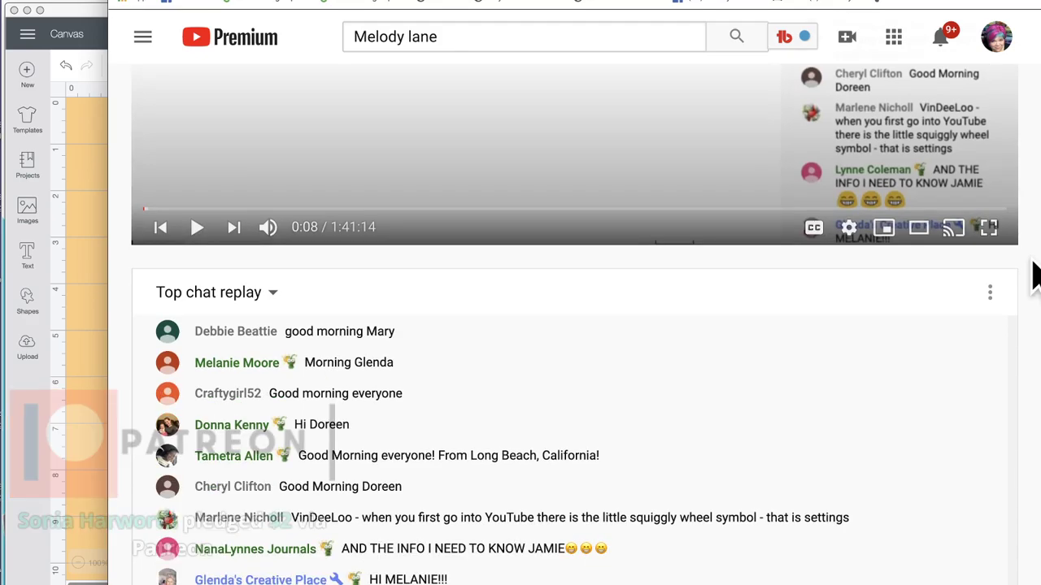
pyautogui.scroll(-10, 1037, 275)
pyautogui.scroll(1, 1037, 275)
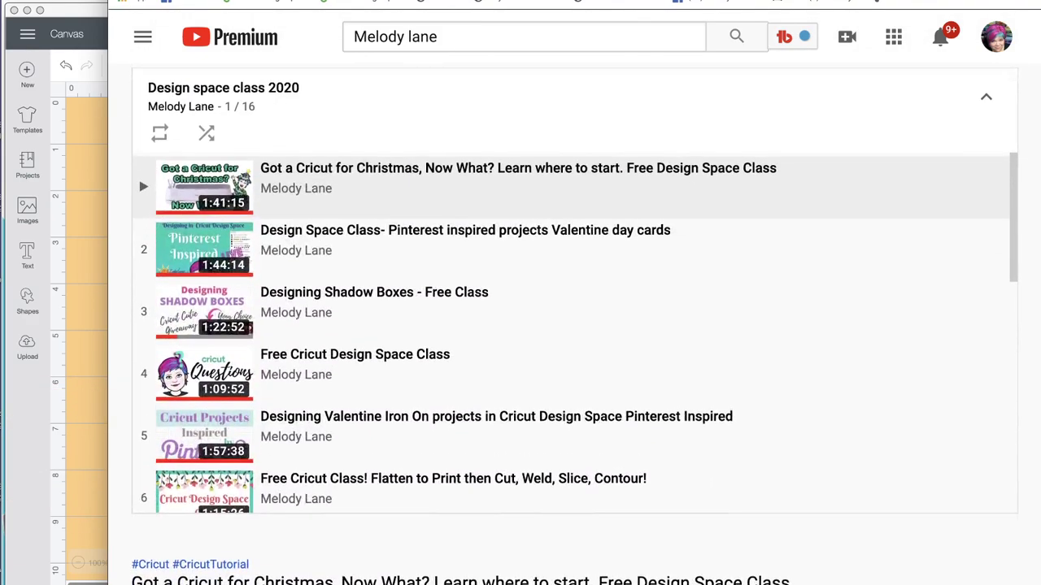
pyautogui.scroll(2, 1031, 271)
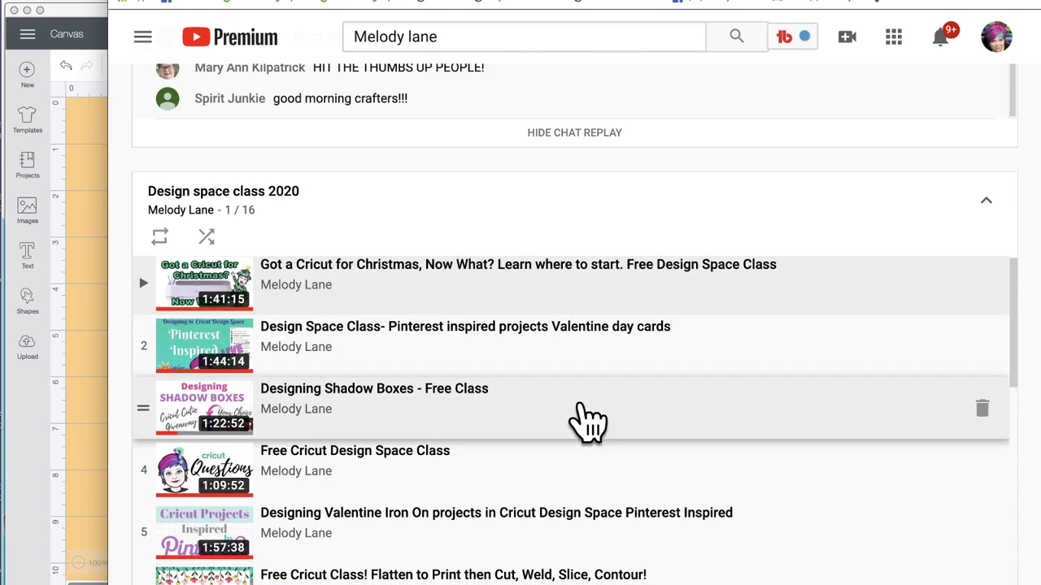
pyautogui.scroll(-5, 587, 419)
pyautogui.scroll(-5, 587, 419)
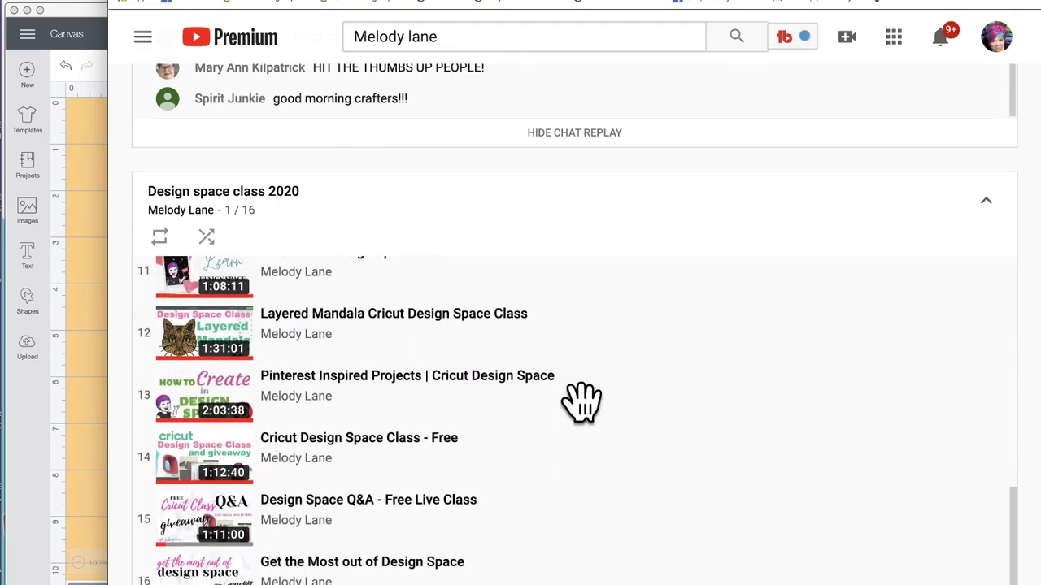
pyautogui.scroll(10, 587, 418)
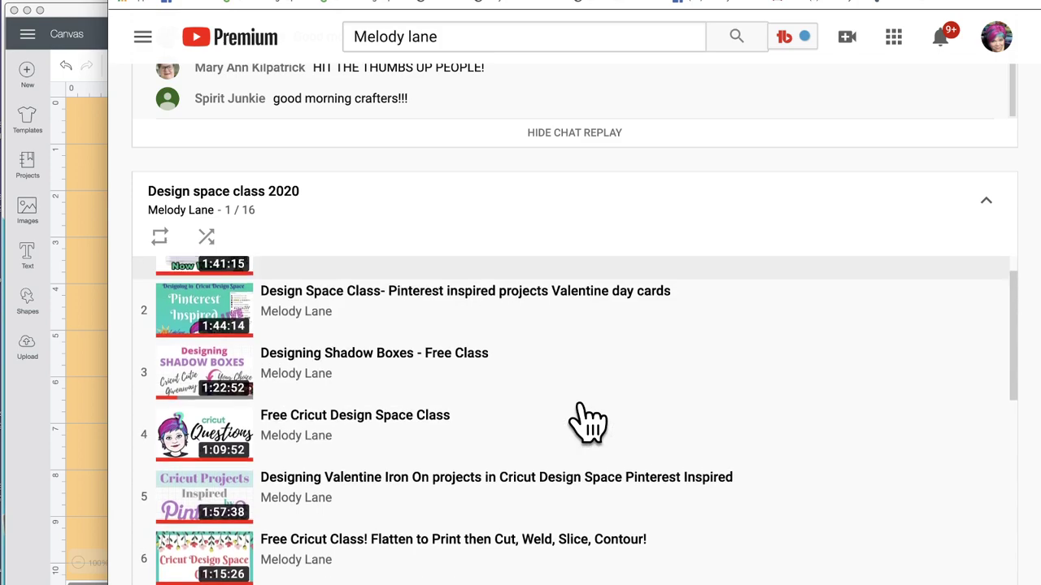
pyautogui.scroll(-8, 587, 418)
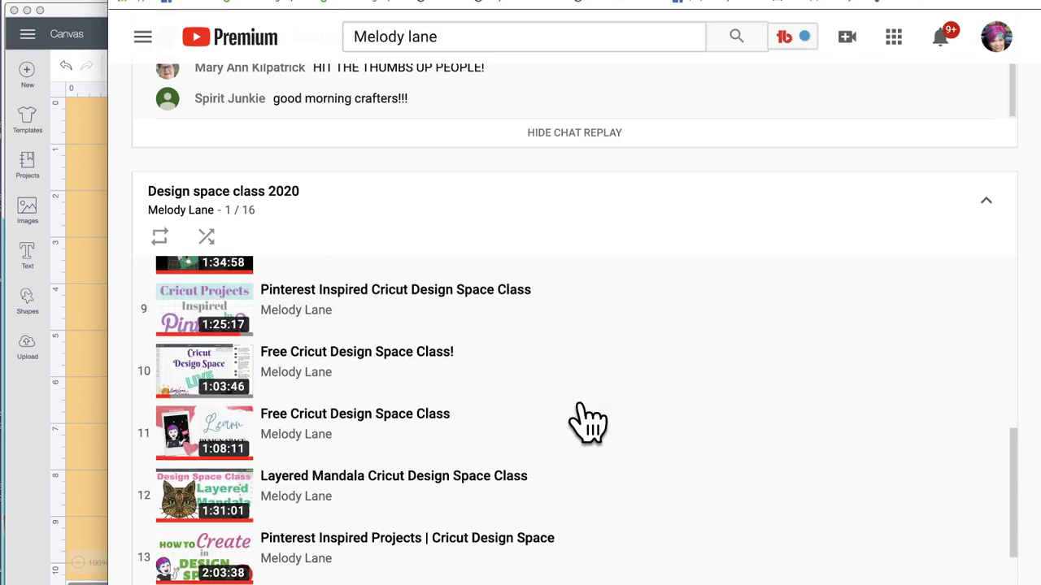
pyautogui.scroll(8, 587, 418)
pyautogui.scroll(3, 587, 419)
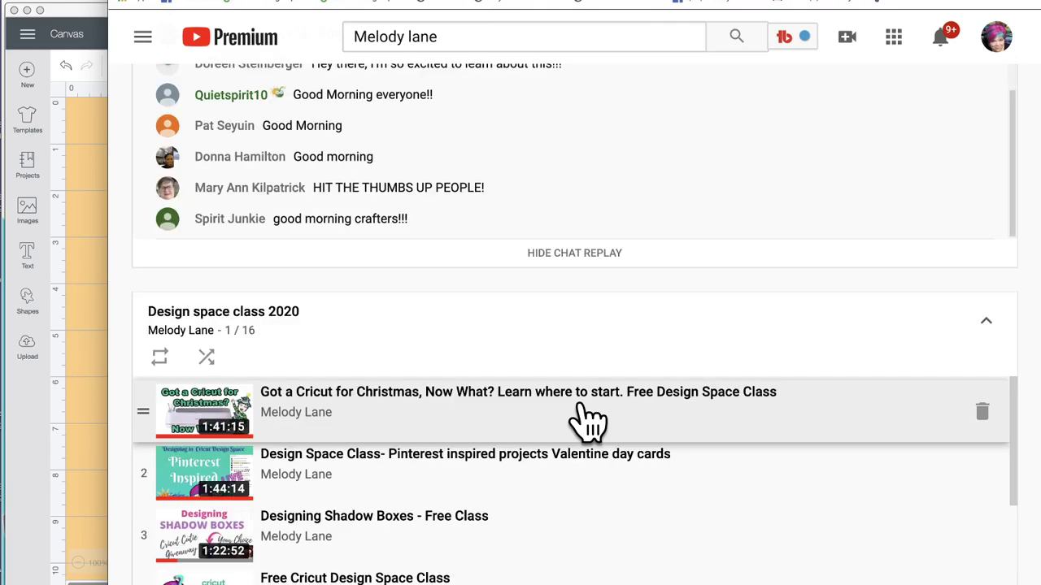
pyautogui.scroll(6, 587, 419)
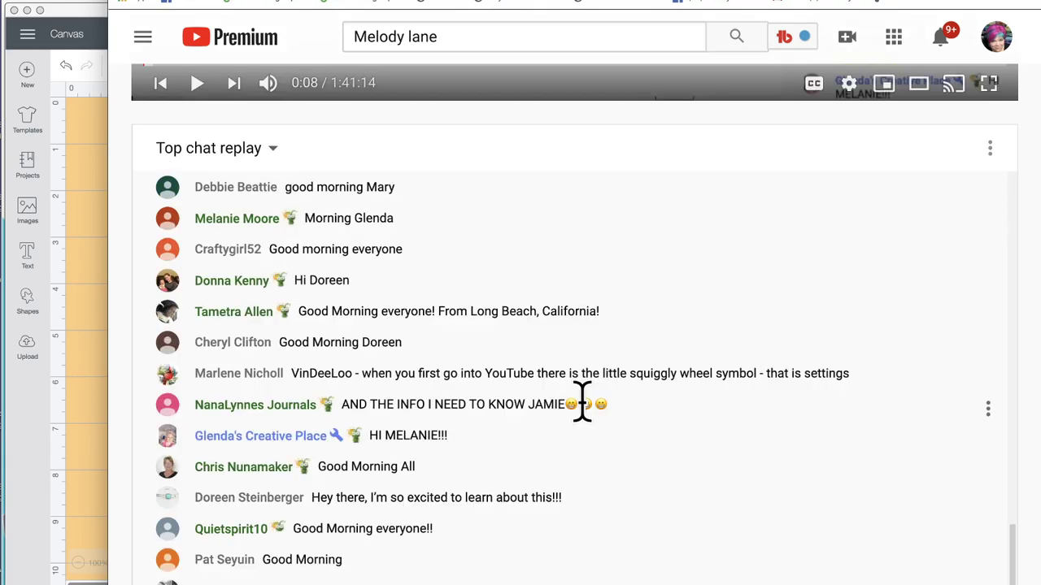
pyautogui.scroll(1, 583, 403)
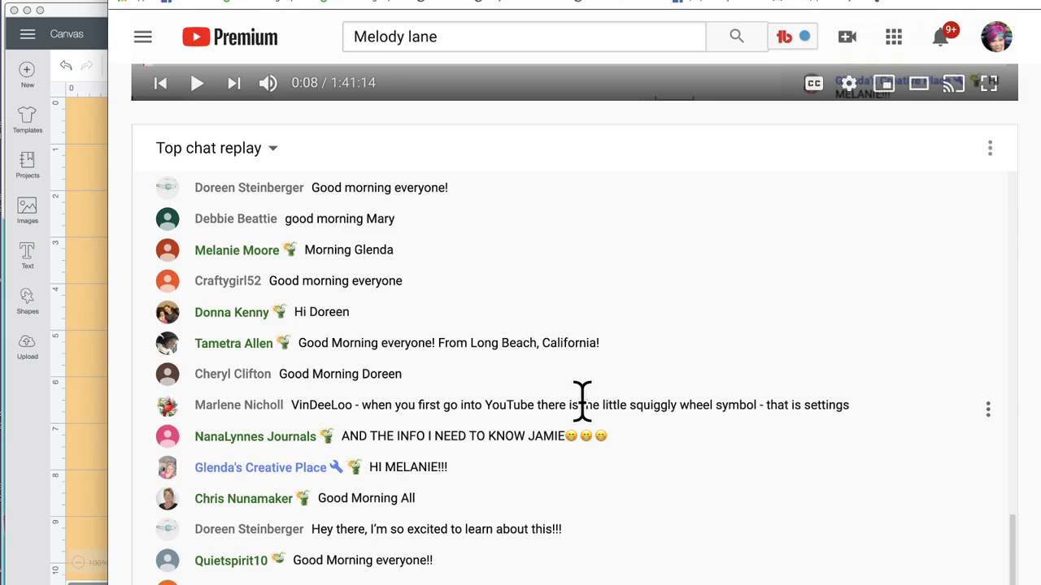
pyautogui.scroll(-1, 582, 403)
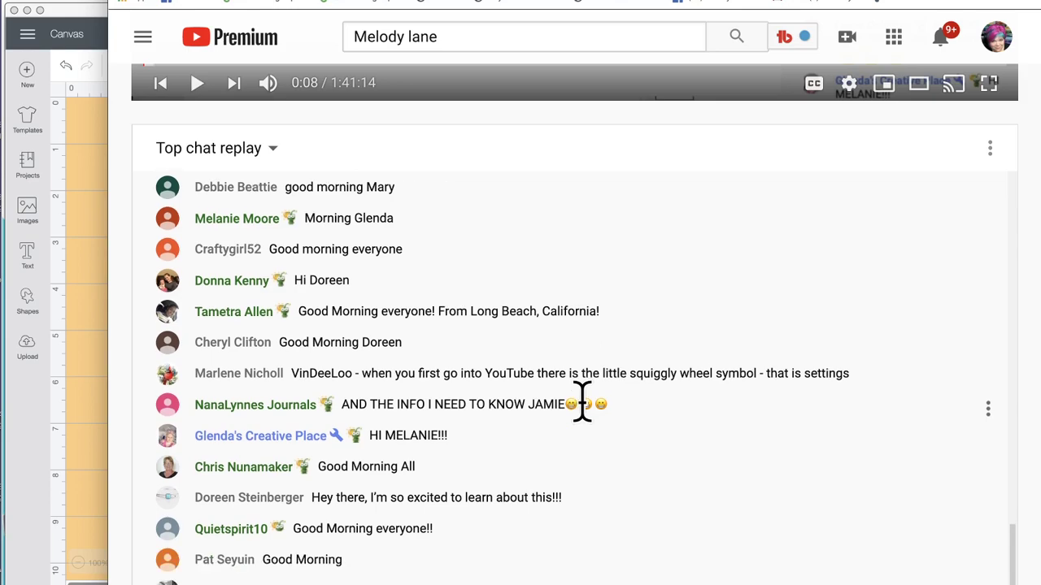
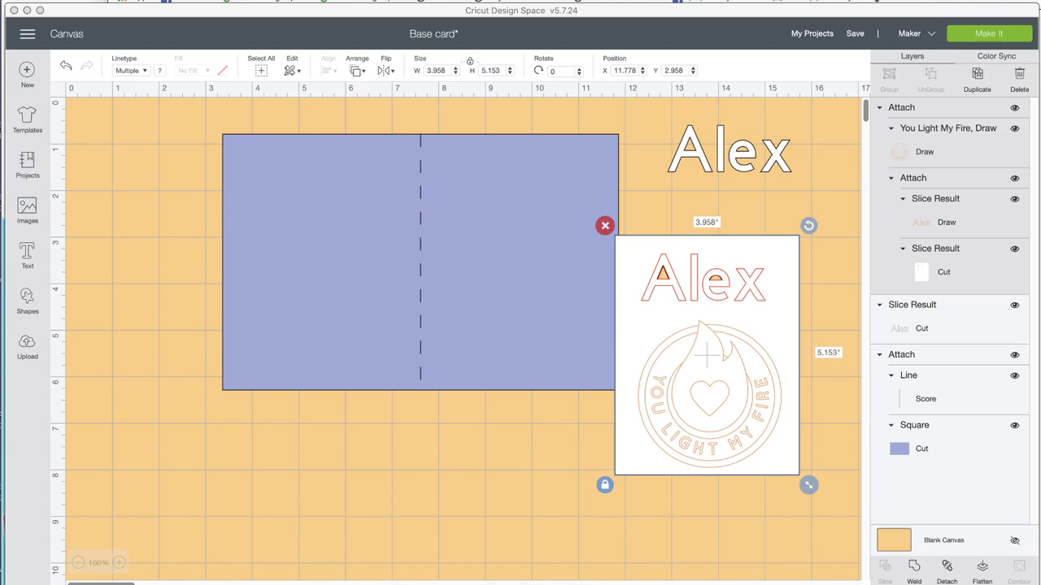
# Step: In Cricut Design Space, move the white "You Light My Fire" panel onto the base card's left half, at about X 3.472, Y 0.944
pyautogui.click(740, 302)
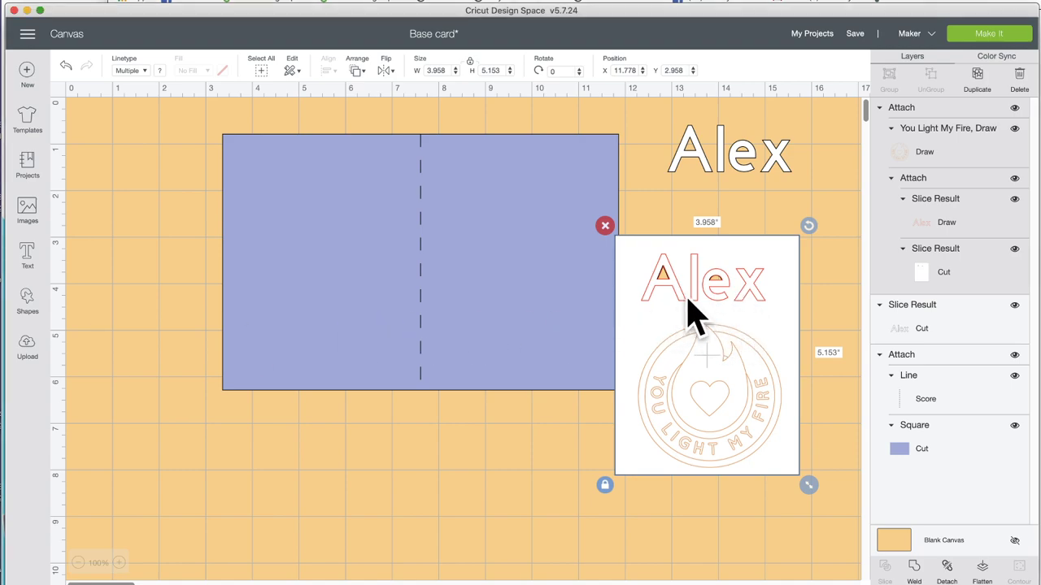
pyautogui.moveTo(708, 304); pyautogui.dragTo(364, 217)
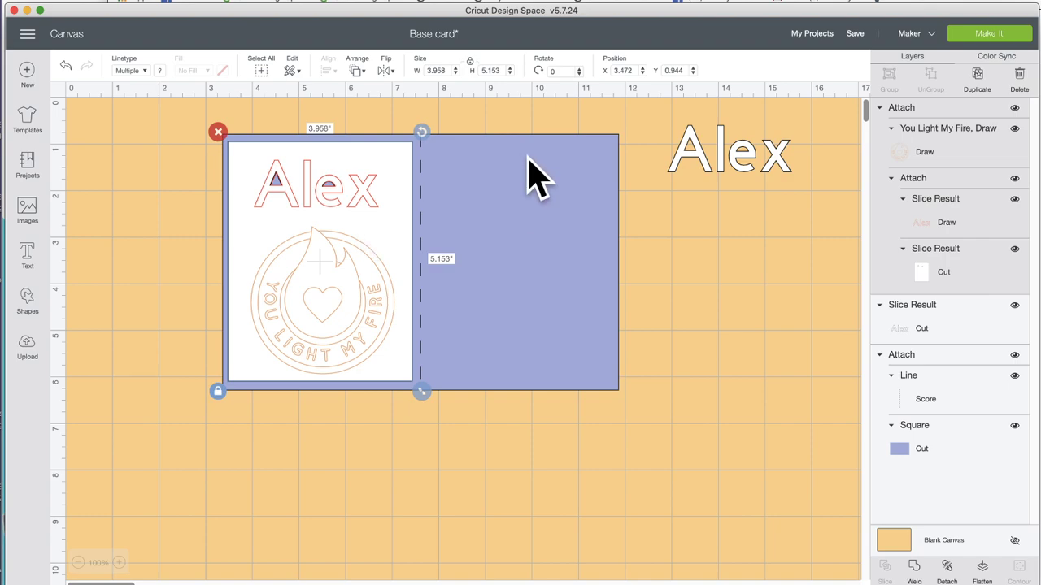
# Step: Add a two-line text reading "Happy" and "Birthday" to the canvas below the card
pyautogui.click(27, 252)
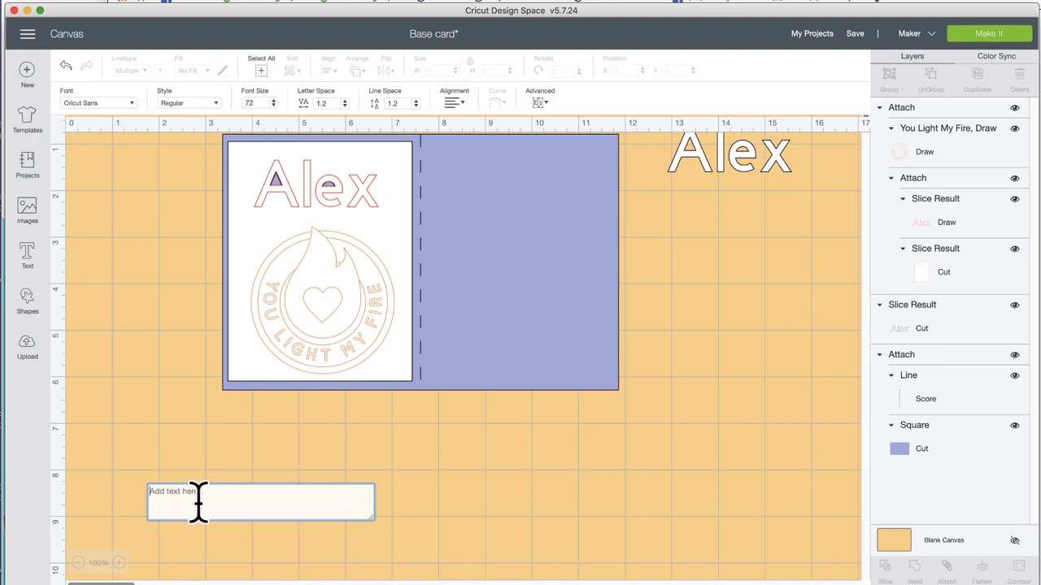
pyautogui.write('Happy')
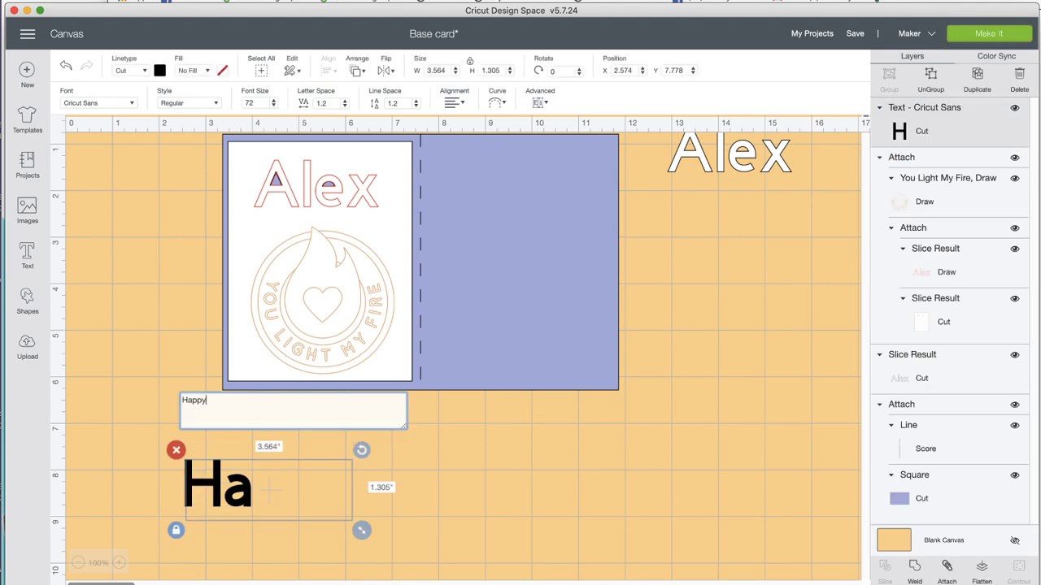
pyautogui.press('Return')
pyautogui.write('Bir')
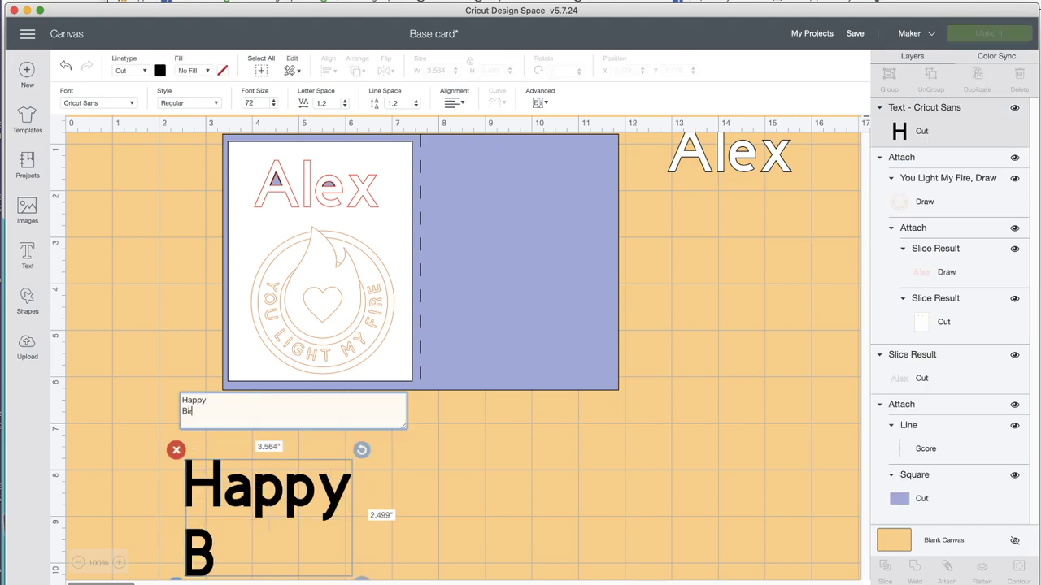
pyautogui.write('thday')
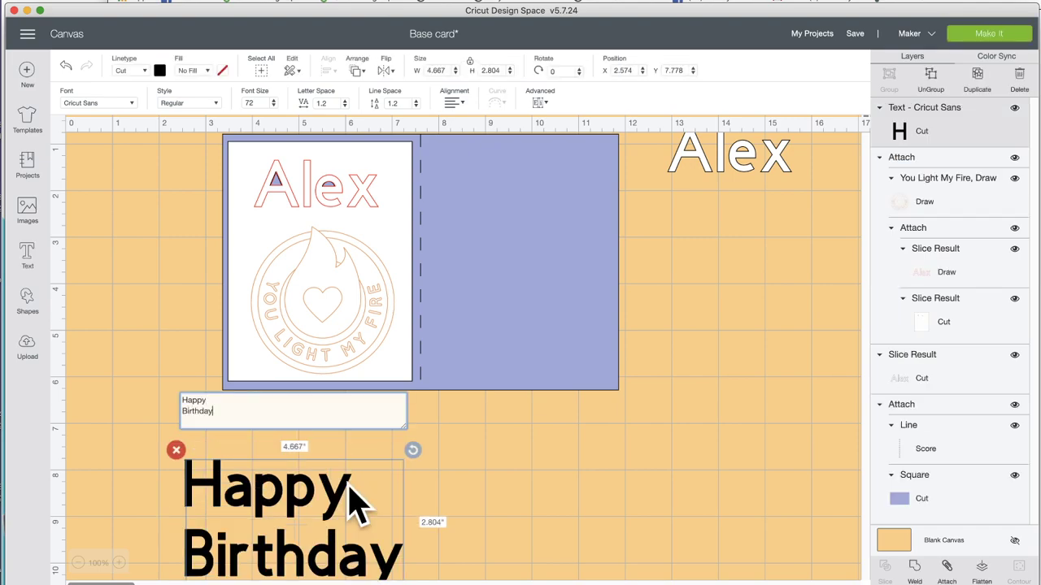
# Step: Centre-align the "Happy Birthday" text and set its font style to Writing
pyautogui.click(456, 102)
pyautogui.click(474, 134)
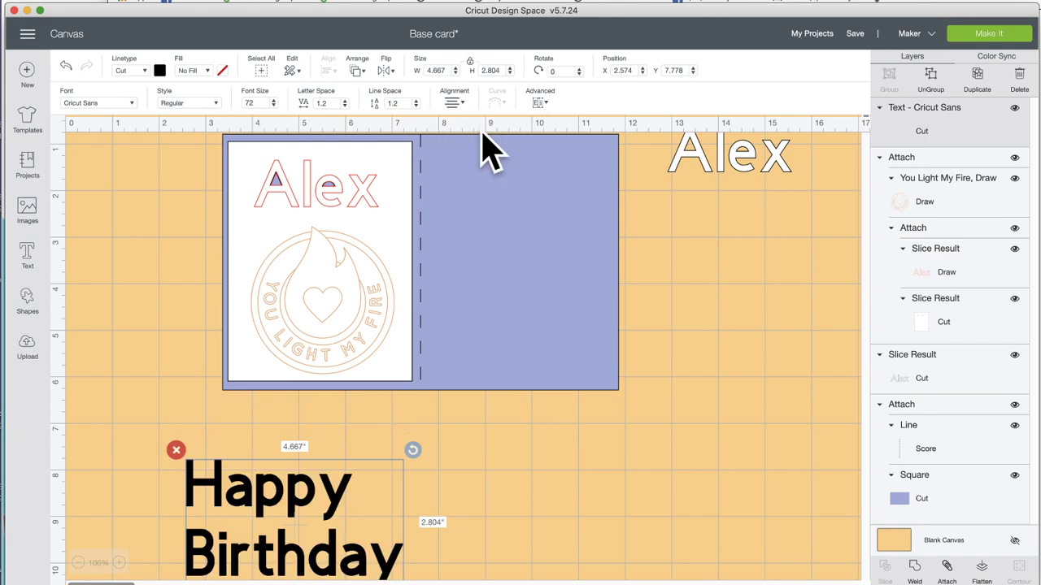
pyautogui.click(201, 105)
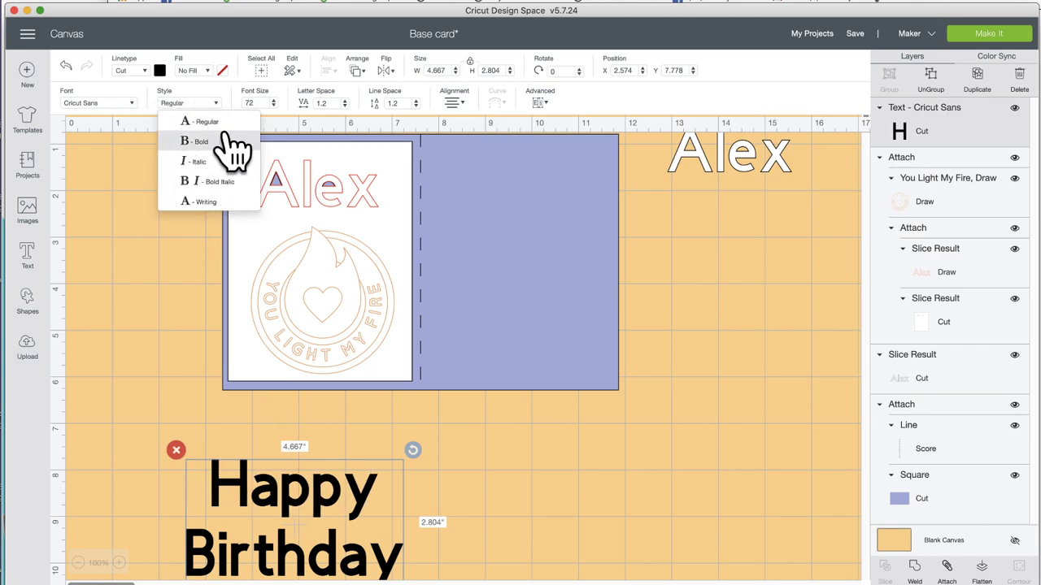
pyautogui.click(228, 202)
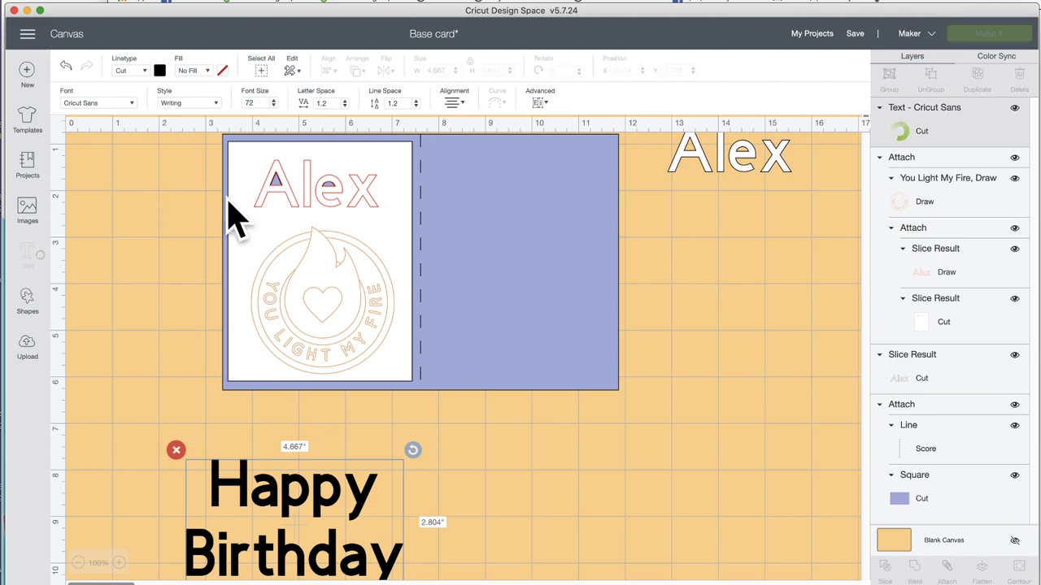
# Step: Move the Happy Birthday text just below the card base and filter its font list to Writing fonts
pyautogui.moveTo(290, 511); pyautogui.dragTo(486, 446)
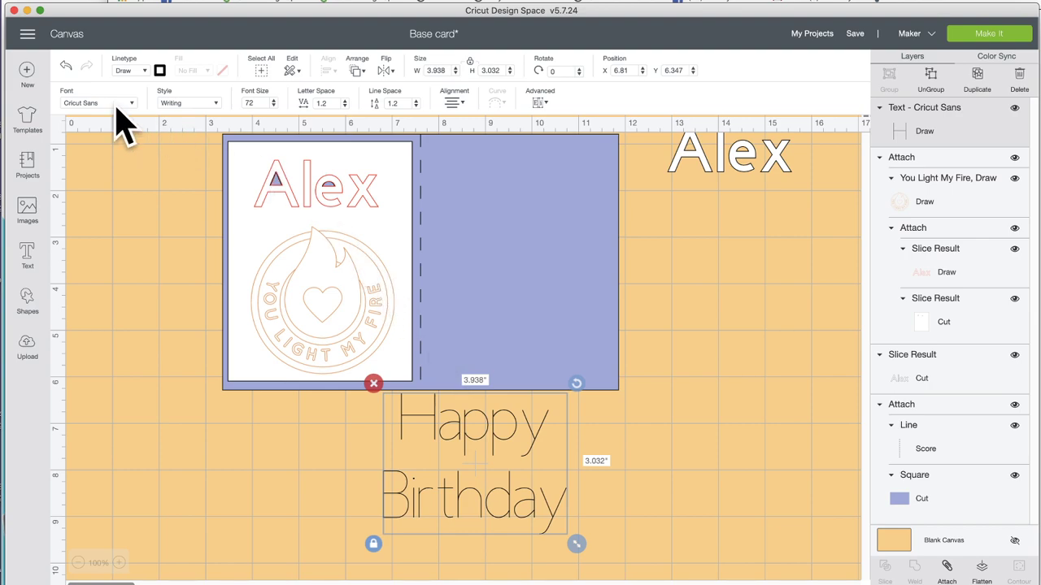
pyautogui.click(118, 105)
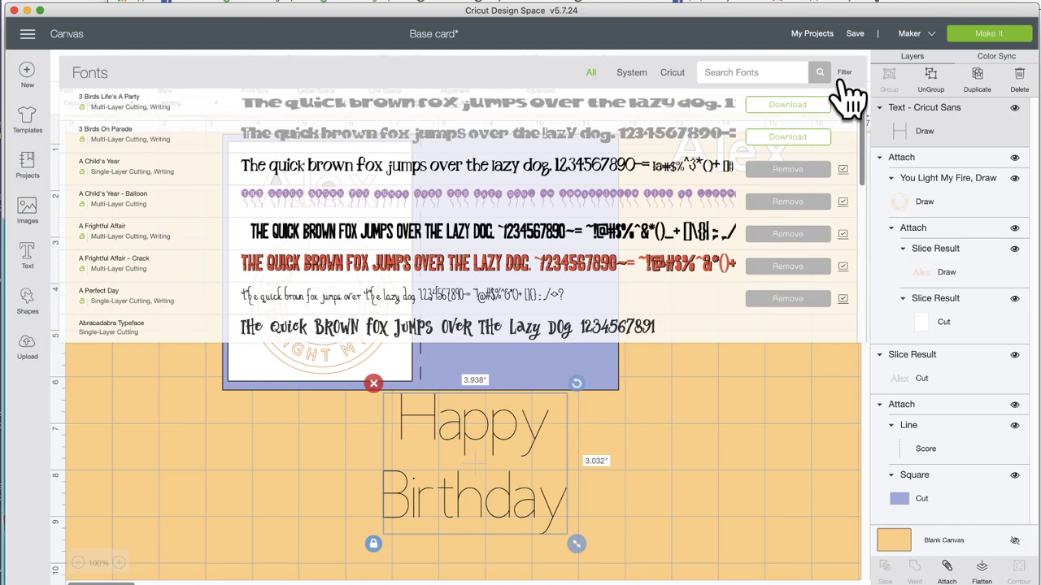
pyautogui.click(846, 74)
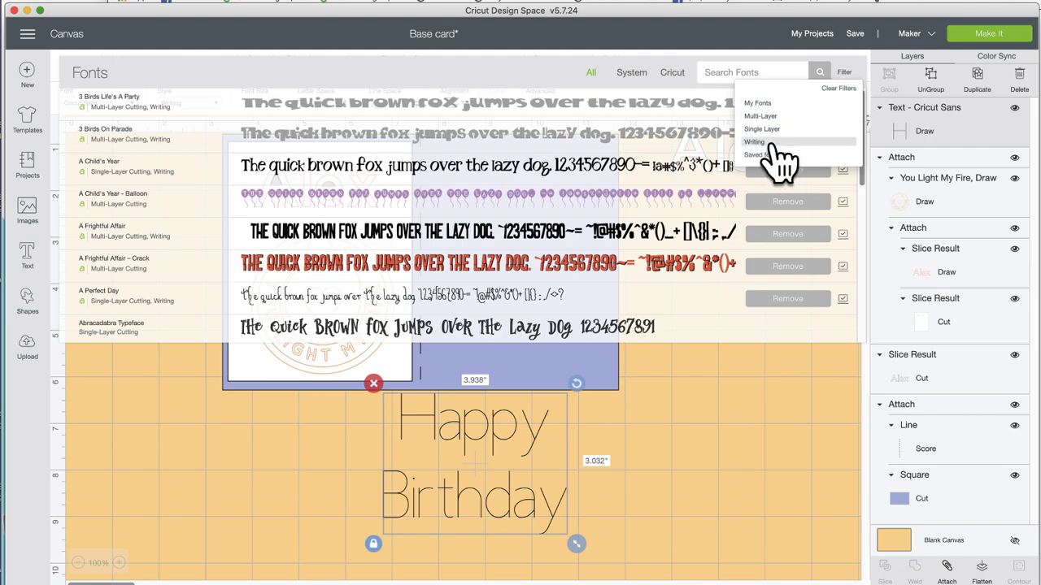
pyautogui.click(769, 143)
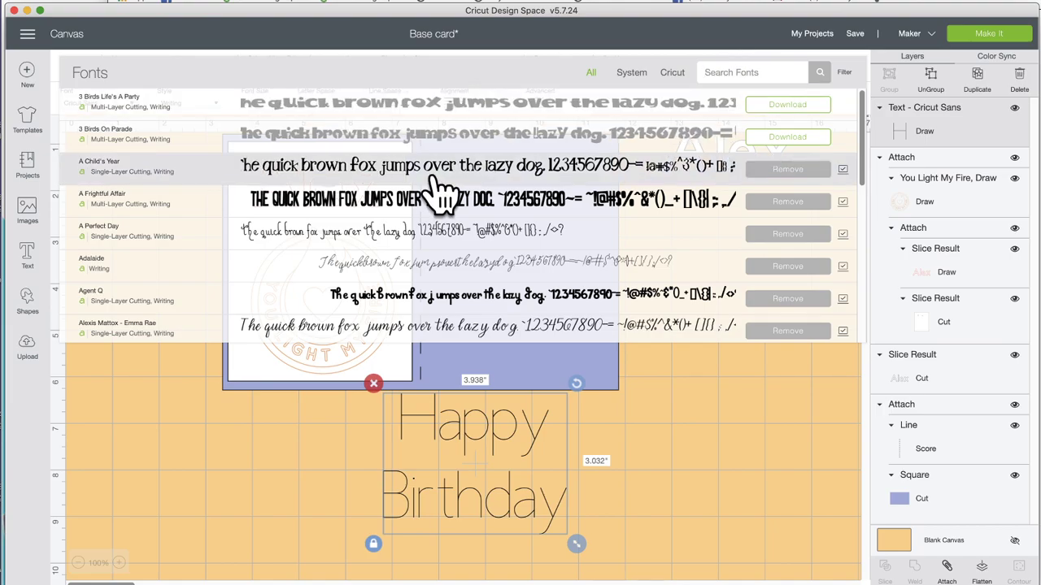
# Step: Change the Happy Birthday text's font to Cinnamon Swirls
pyautogui.scroll(-5, 423, 207)
pyautogui.scroll(-10, 418, 213)
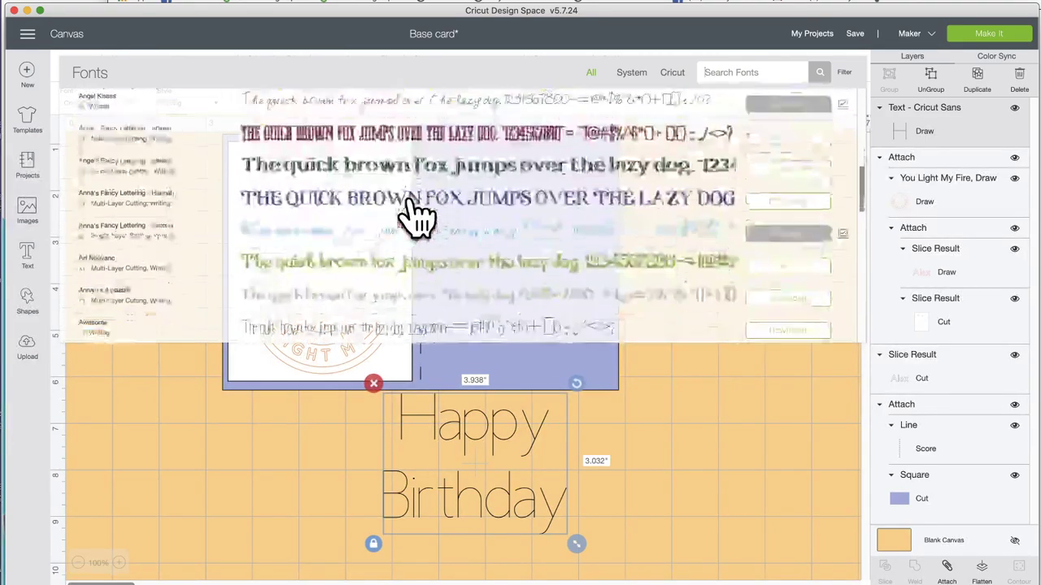
pyautogui.scroll(-8, 418, 213)
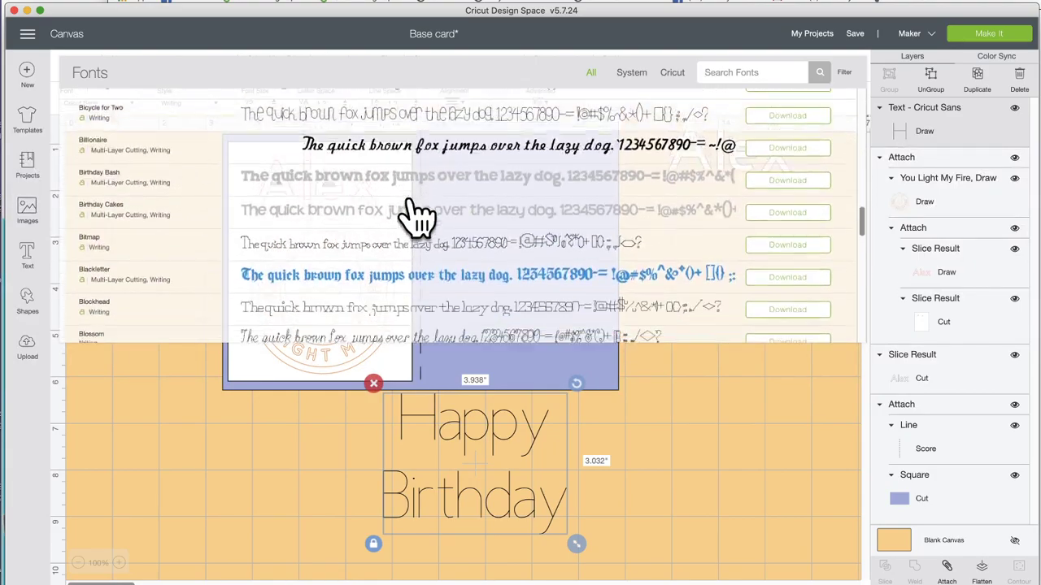
pyautogui.scroll(-5, 418, 213)
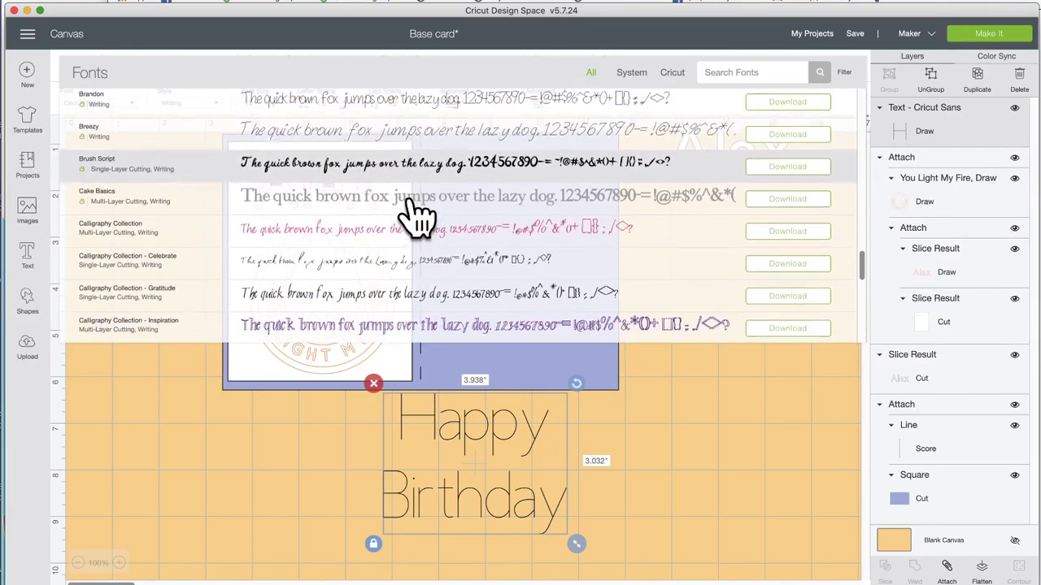
pyautogui.scroll(-2, 418, 213)
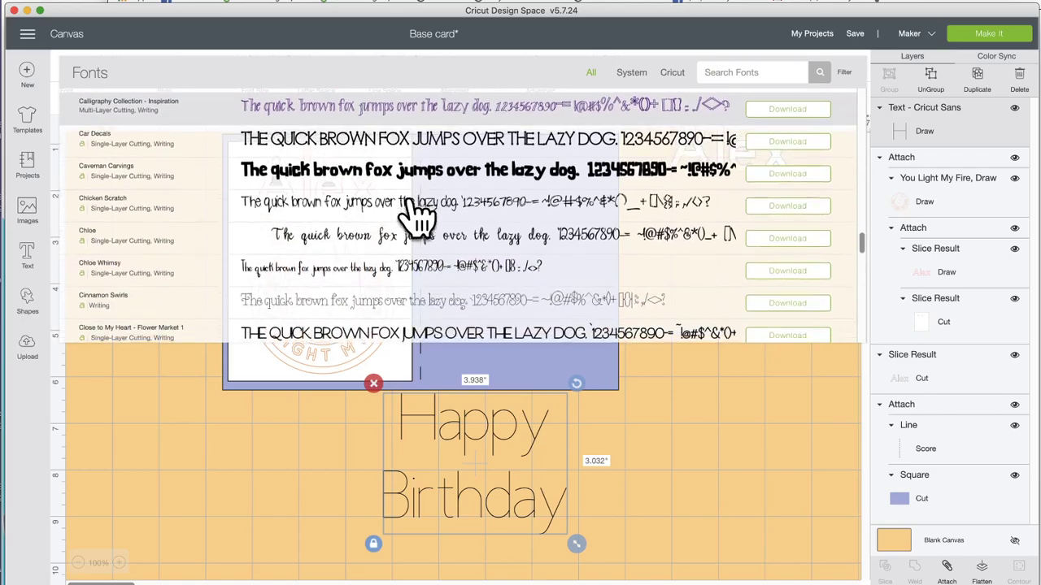
pyautogui.scroll(-2, 418, 213)
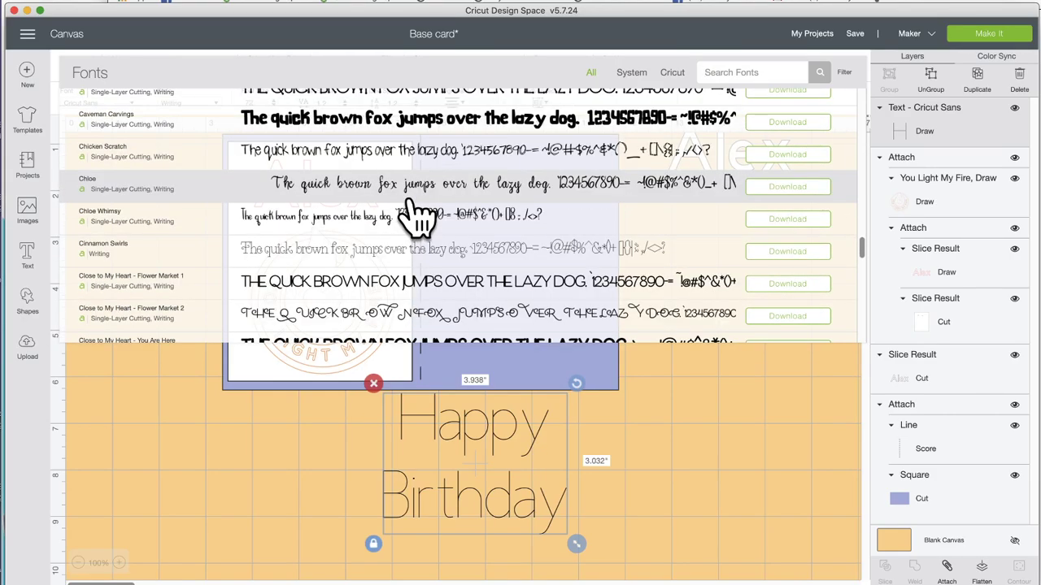
pyautogui.scroll(-1, 418, 213)
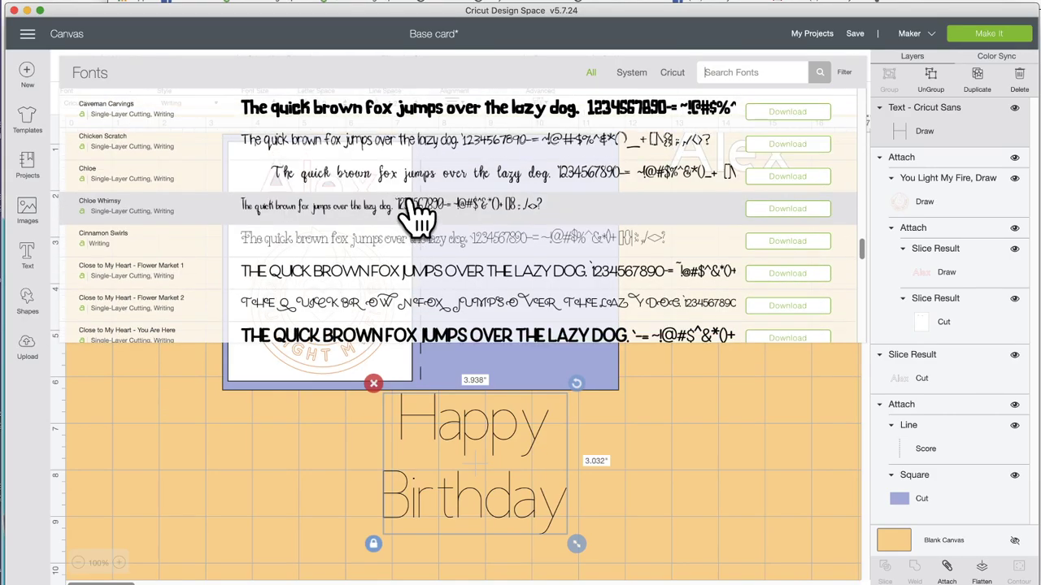
pyautogui.scroll(-3, 418, 213)
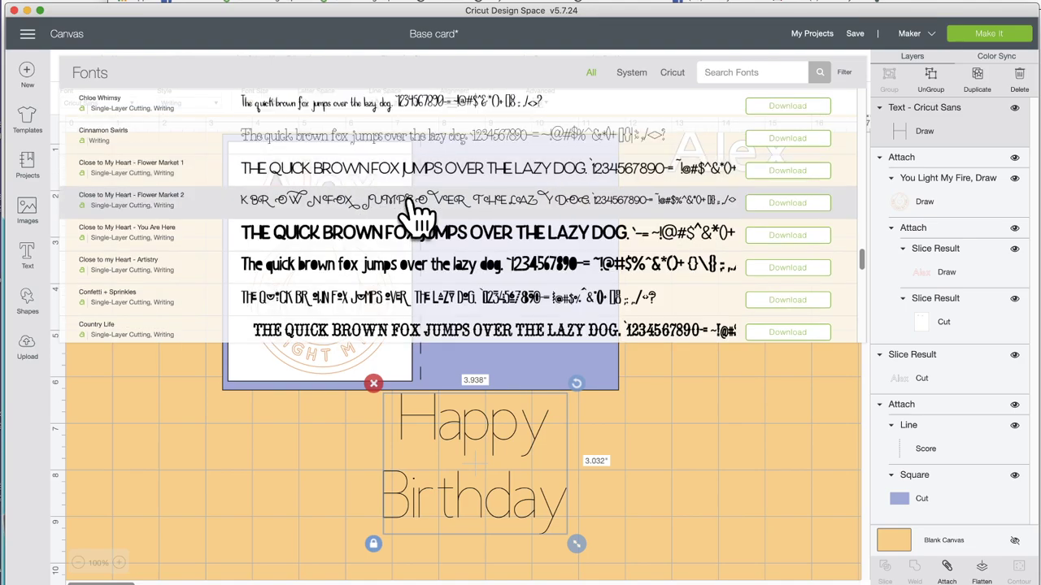
pyautogui.click(390, 146)
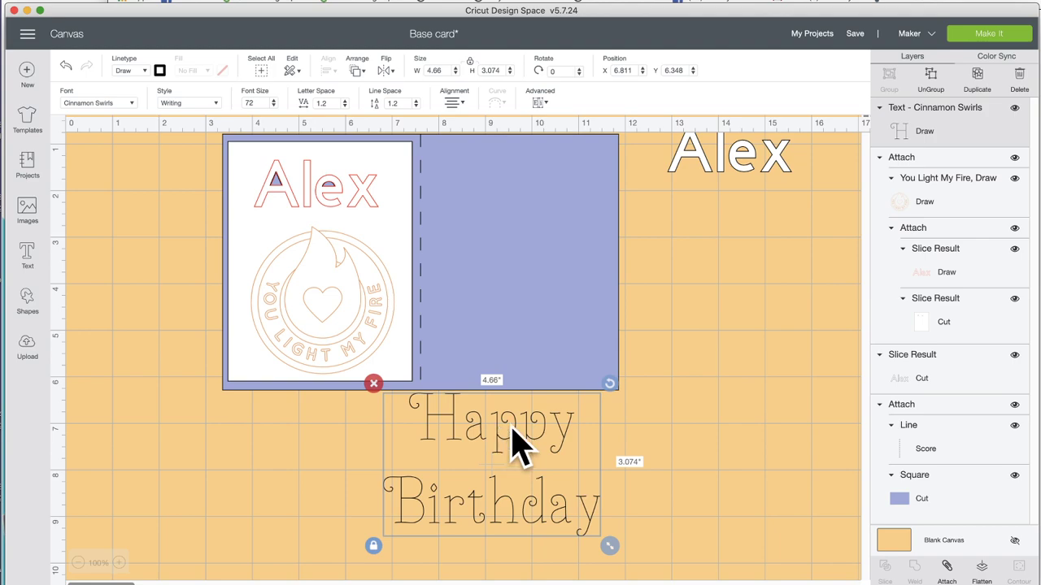
# Step: Reduce the Happy Birthday text's letter spacing to 0.6
pyautogui.click(345, 107)
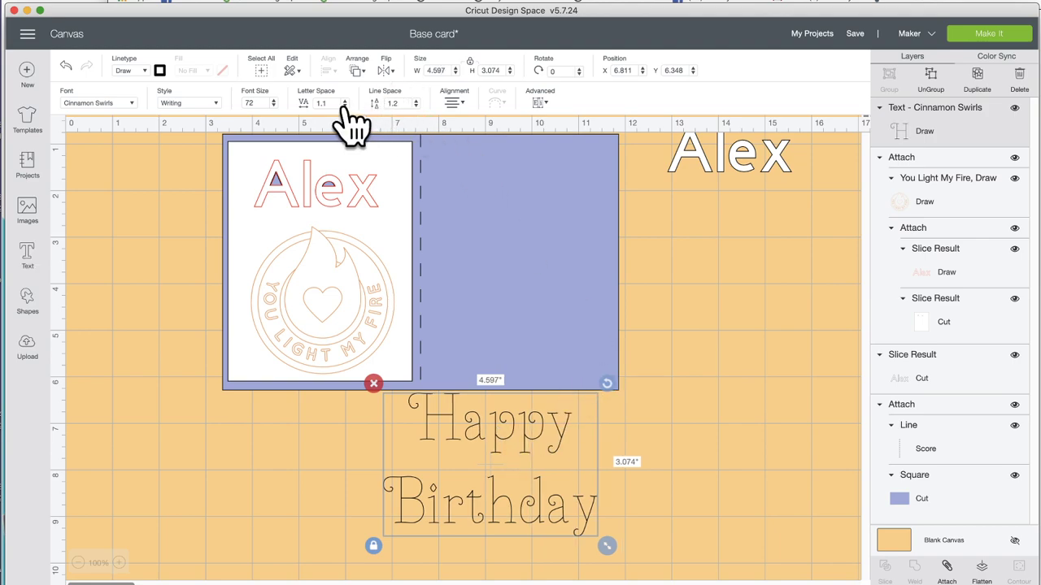
pyautogui.click(345, 107)
pyautogui.click(345, 106)
pyautogui.click(344, 107)
pyautogui.click(345, 107)
pyautogui.click(345, 107)
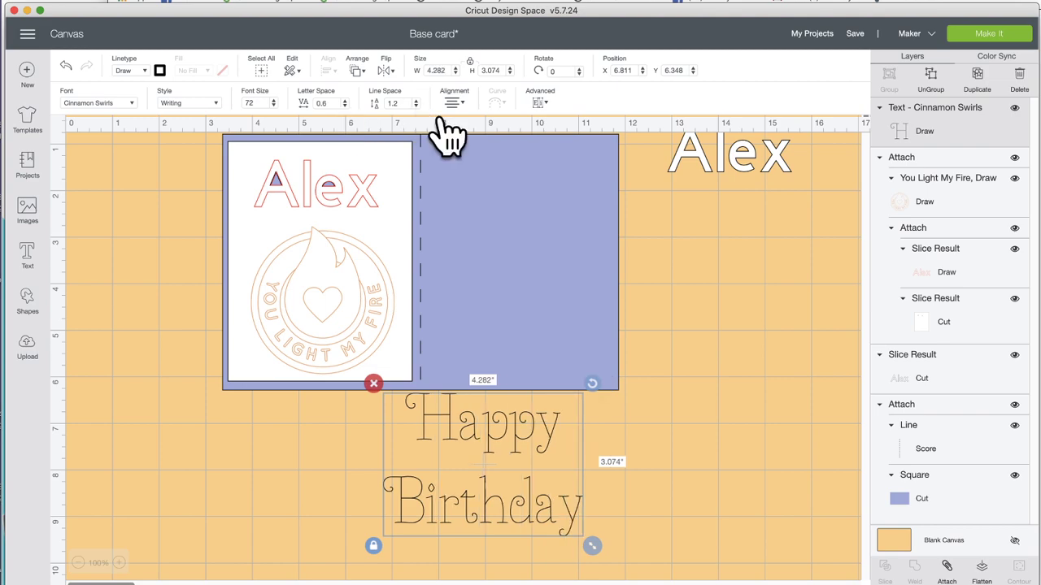
# Step: Reduce the Happy Birthday text's line spacing to -0.3
pyautogui.click(416, 106)
pyautogui.click(415, 106)
pyautogui.click(415, 106)
pyautogui.click(416, 106)
pyautogui.click(416, 106)
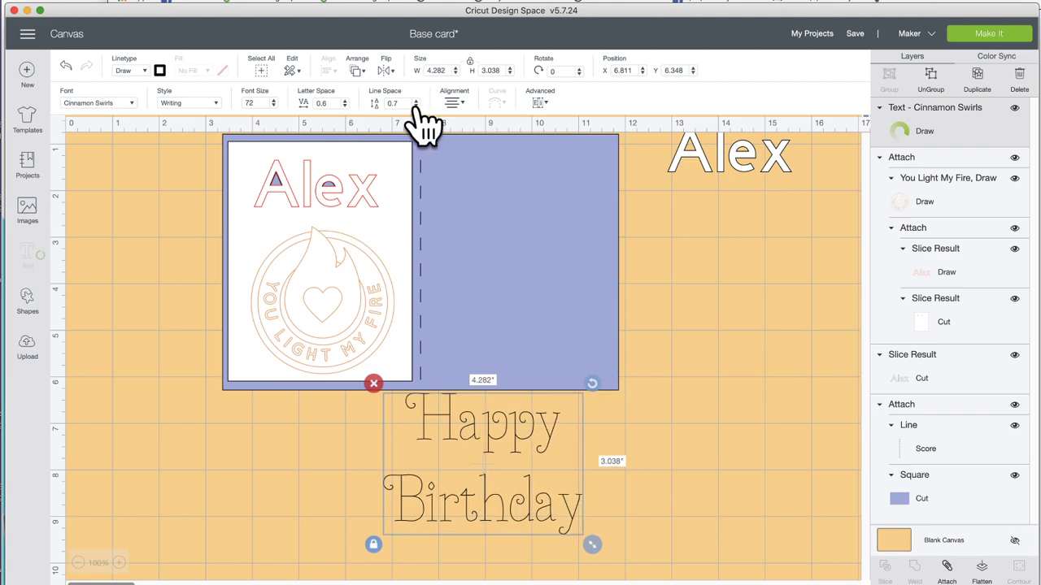
pyautogui.click(416, 107)
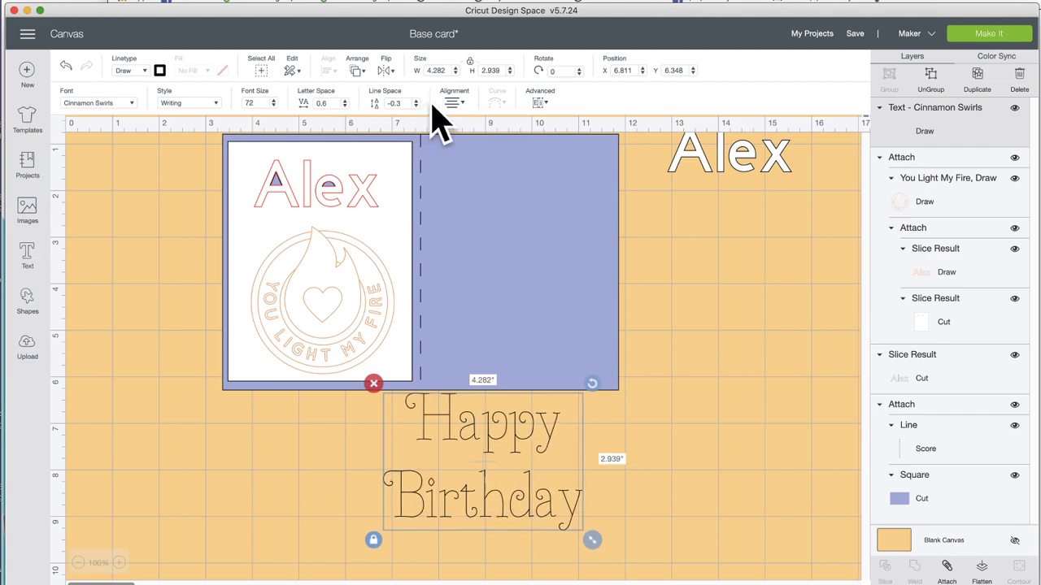
# Step: Ungroup the Happy Birthday text to lines and move Birthday up closer beneath Happy
pyautogui.click(539, 104)
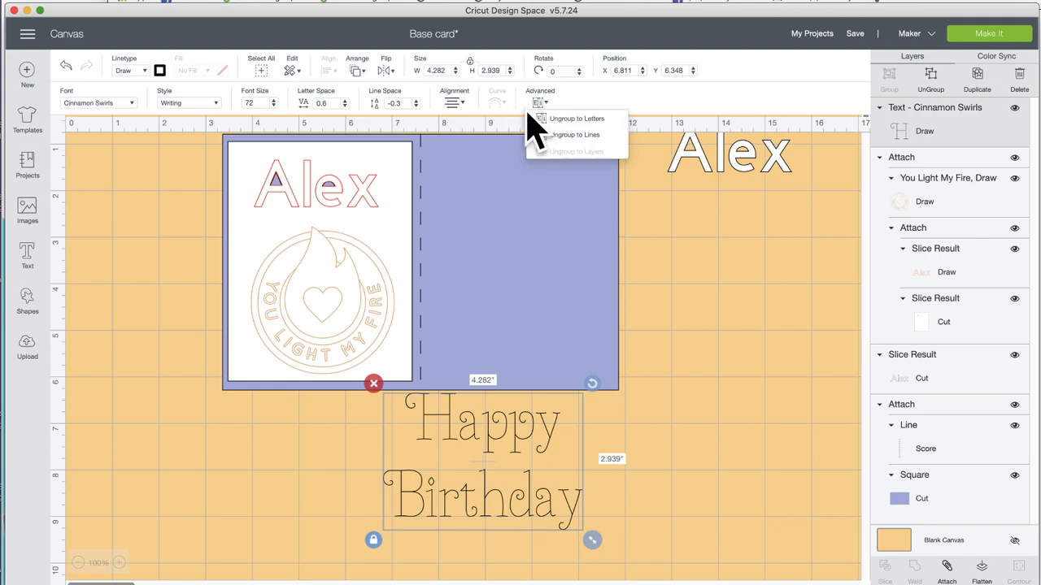
pyautogui.click(569, 135)
pyautogui.moveTo(529, 492); pyautogui.dragTo(528, 467)
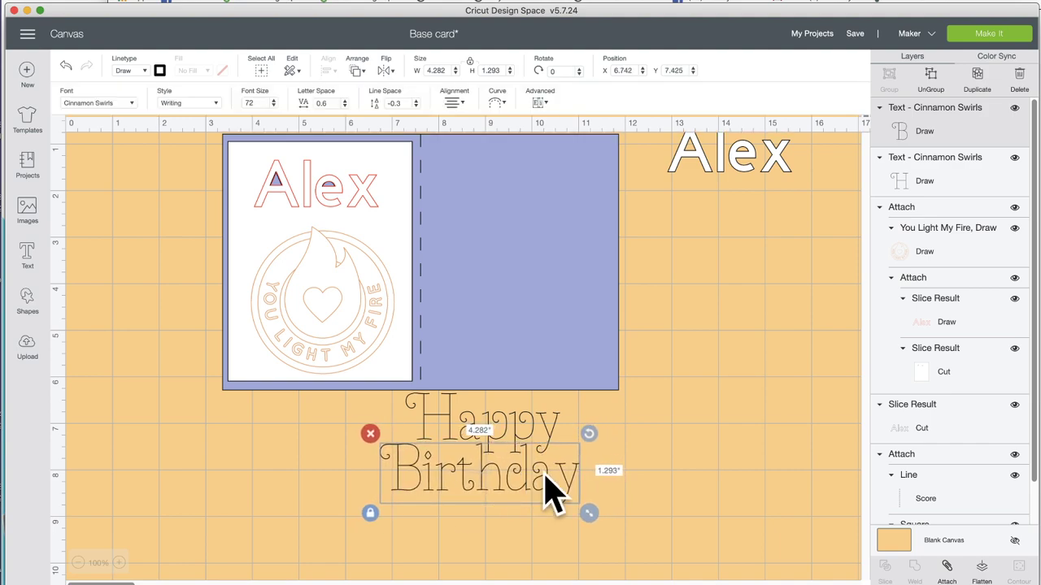
# Step: Change the font of the separate Birthday line to the writing font Heart Attack
pyautogui.click(114, 103)
pyautogui.scroll(-10, 121, 121)
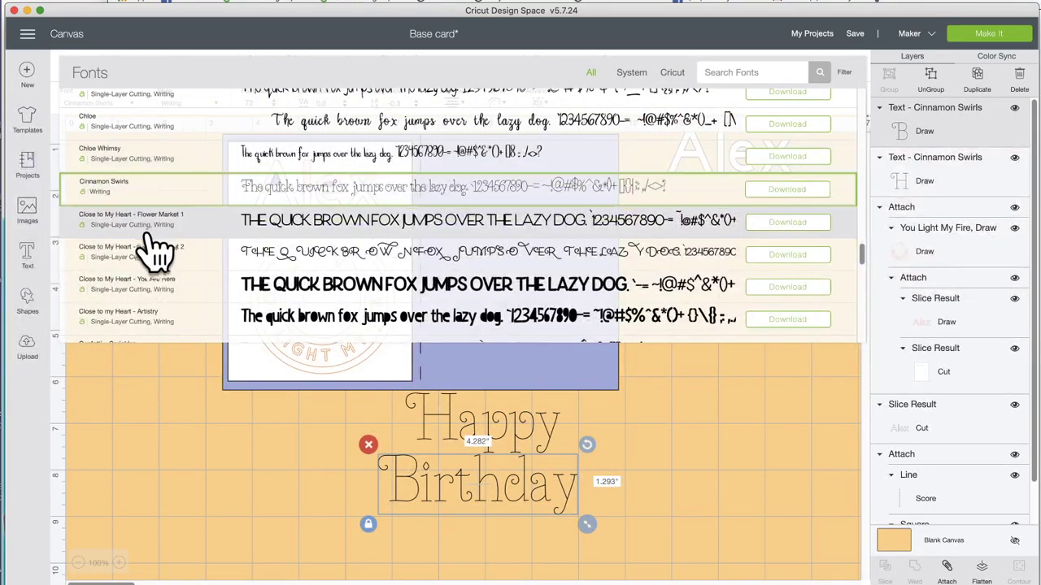
pyautogui.scroll(-5, 154, 252)
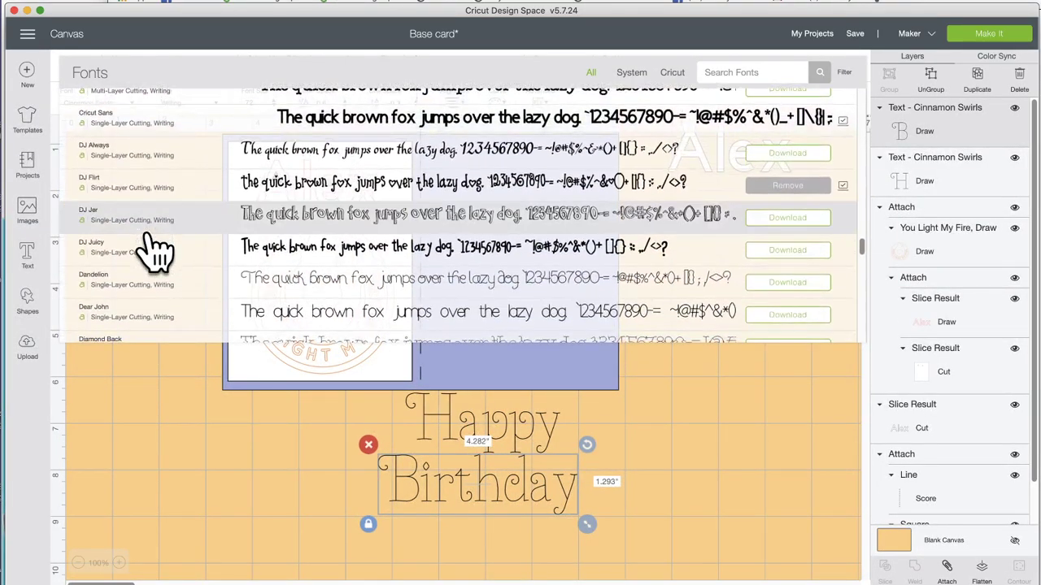
pyautogui.scroll(-10, 154, 252)
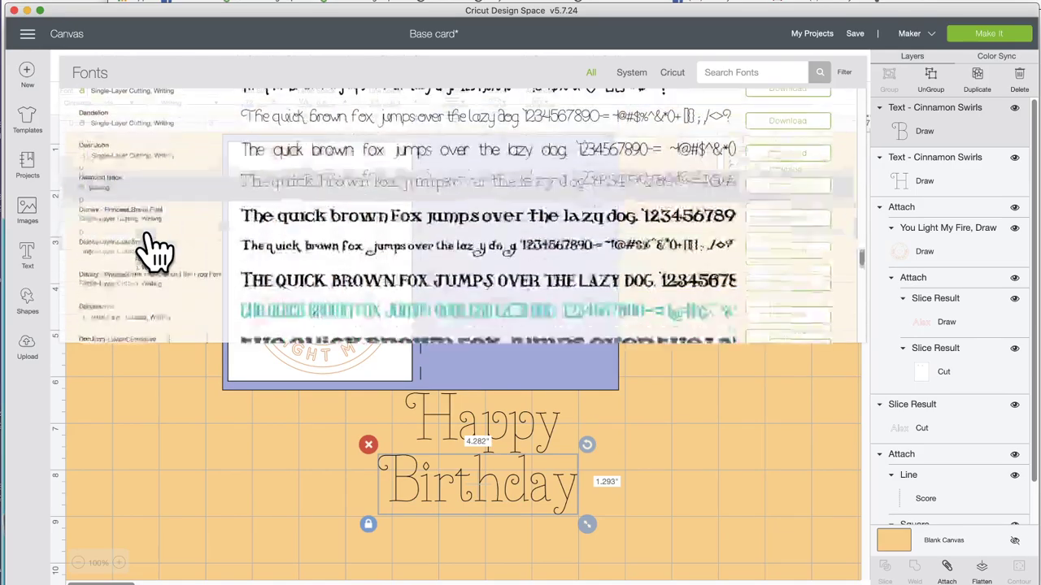
pyautogui.scroll(-3, 155, 252)
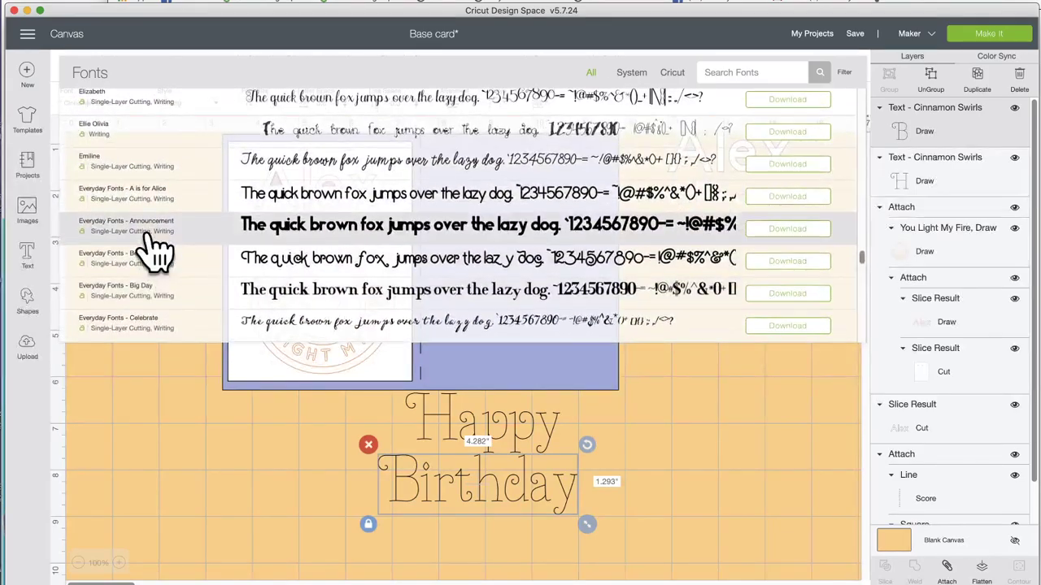
pyautogui.scroll(-1, 154, 252)
pyautogui.scroll(-5, 155, 252)
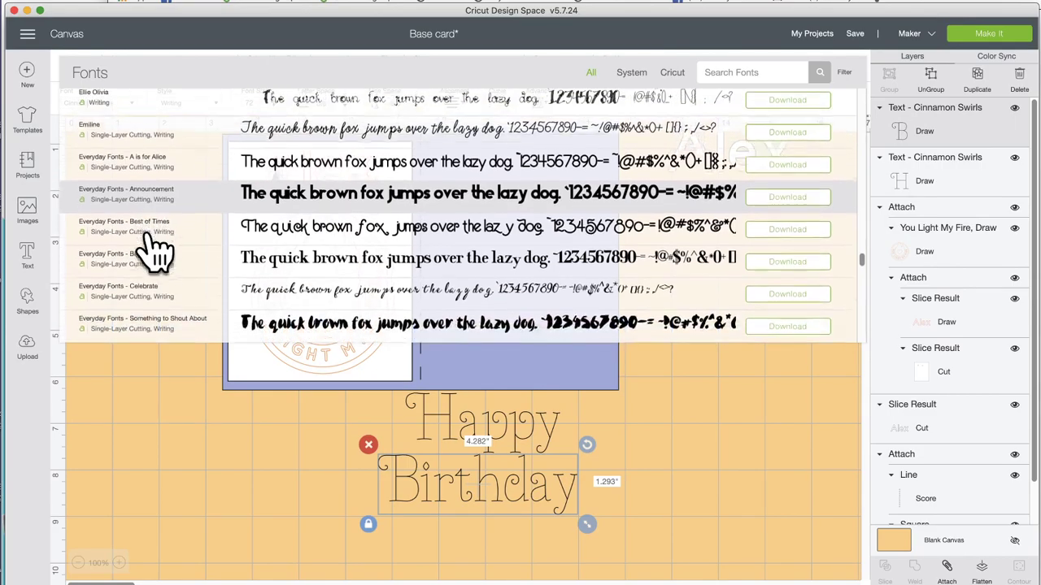
pyautogui.scroll(-5, 155, 252)
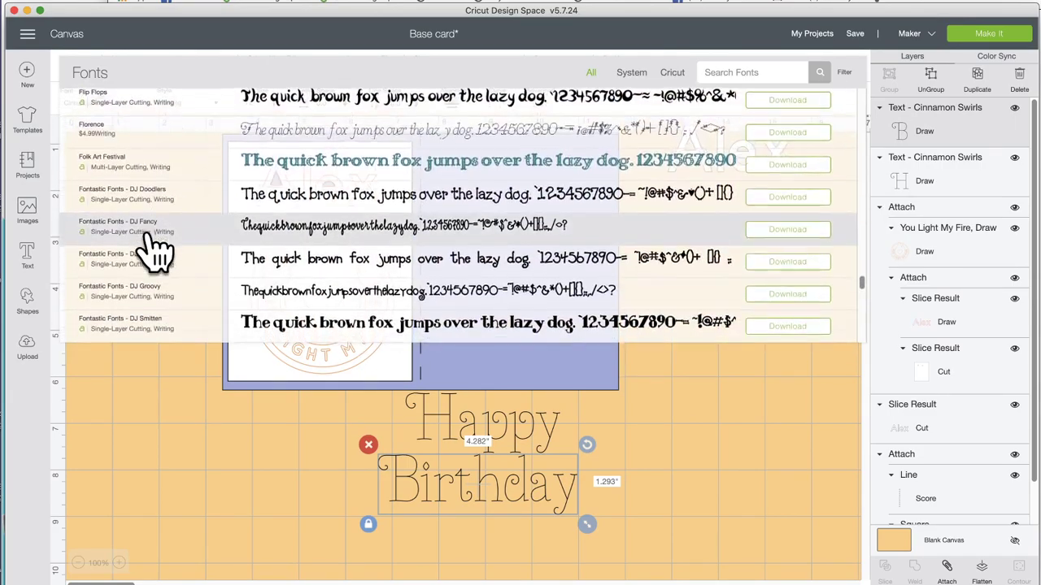
pyautogui.scroll(-6, 154, 252)
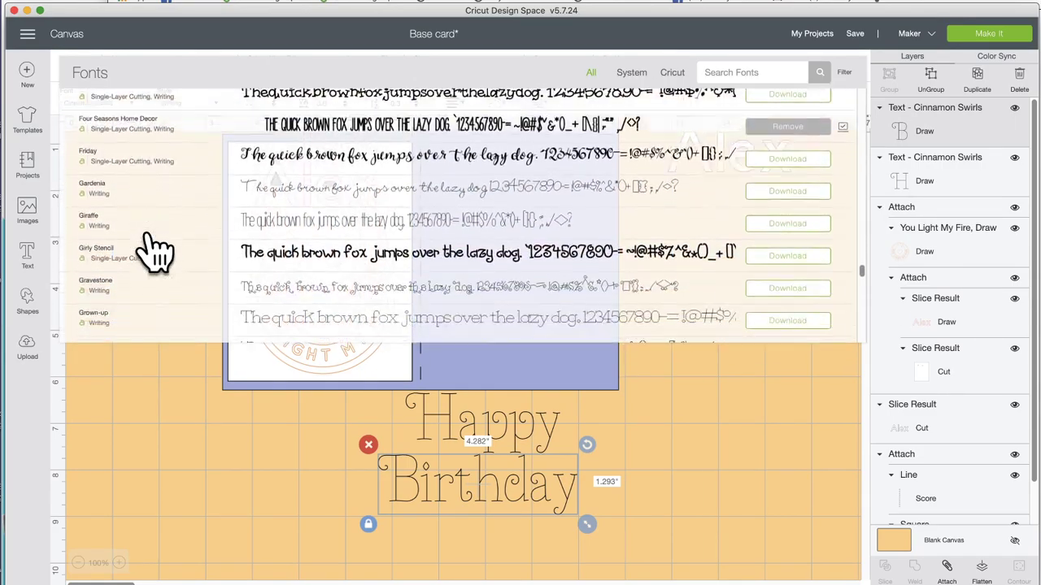
pyautogui.scroll(-8, 155, 252)
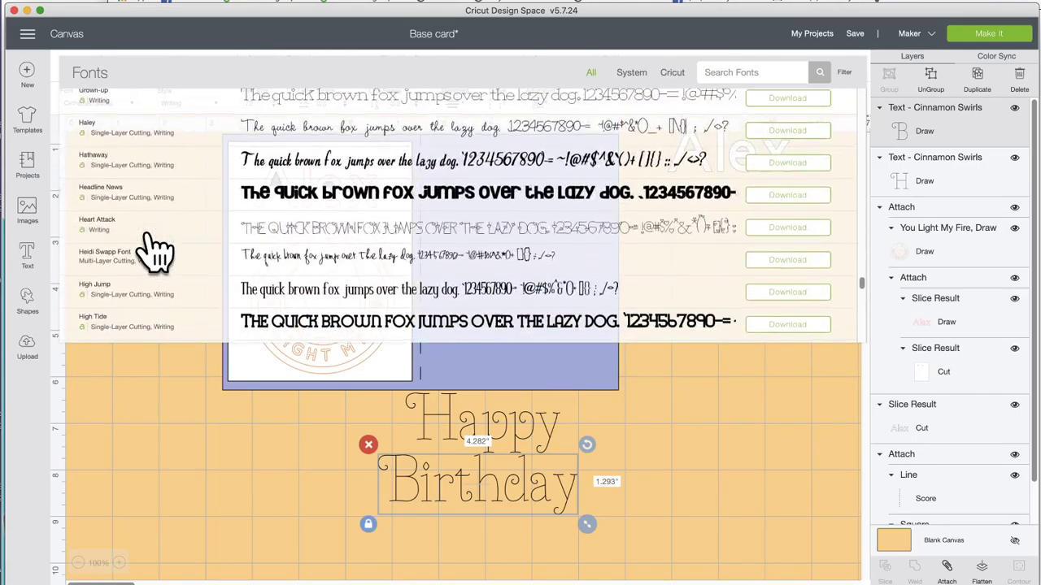
pyautogui.scroll(-1, 155, 252)
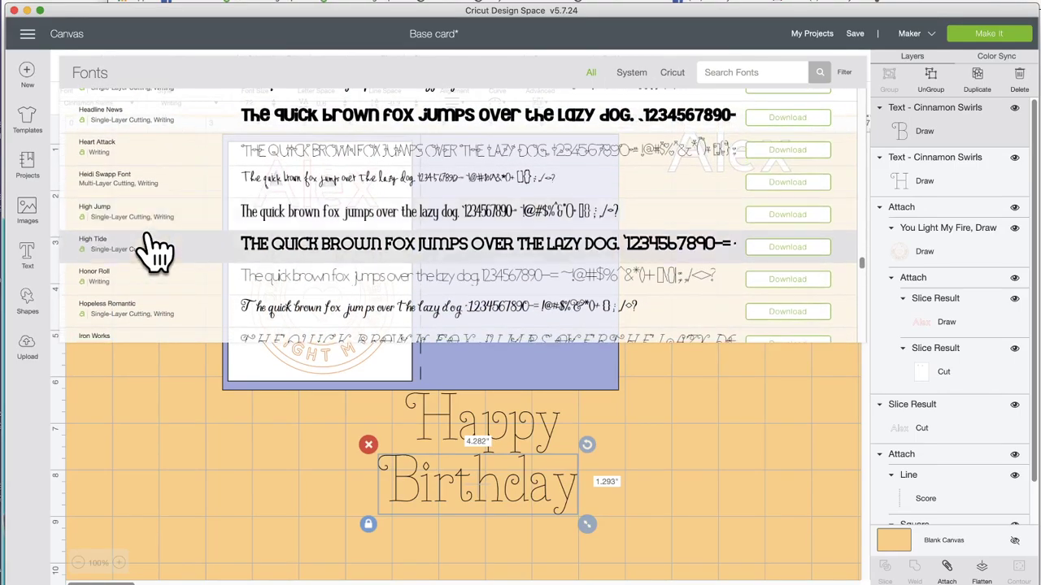
pyautogui.click(244, 156)
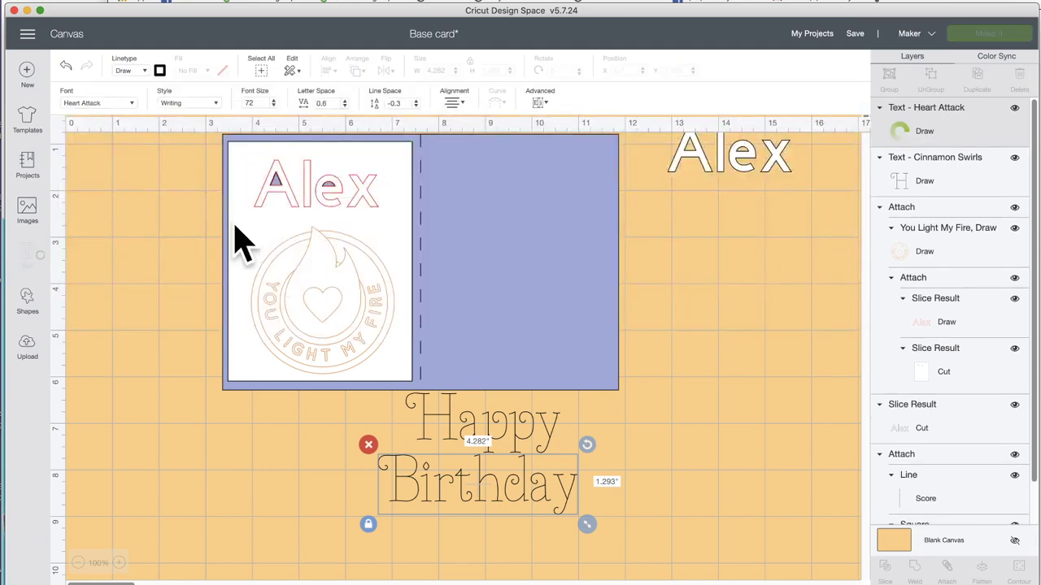
# Step: Shrink the Birthday line to about 3.54" wide and place it on the right half of the purple card base
pyautogui.moveTo(450, 489); pyautogui.dragTo(448, 466)
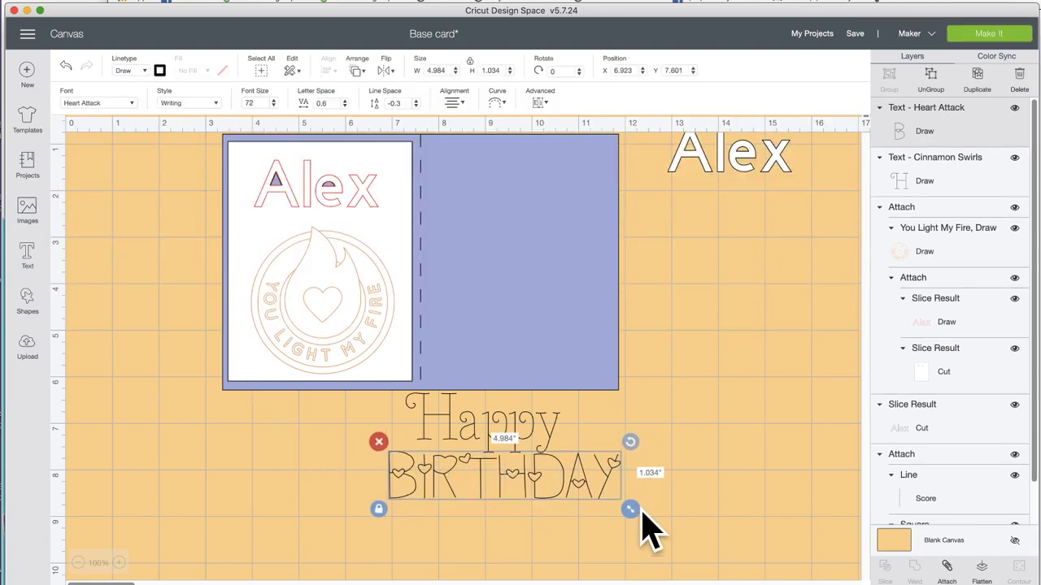
pyautogui.moveTo(643, 517); pyautogui.dragTo(574, 506)
pyautogui.moveTo(488, 483); pyautogui.dragTo(555, 306)
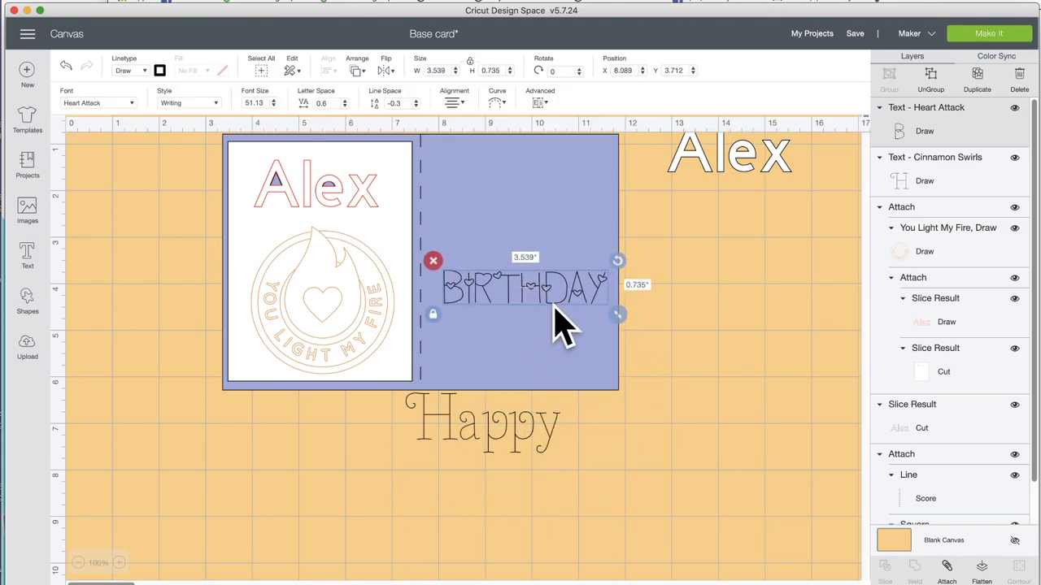
# Step: Place the Happy line above Birthday on the card base, scaled to about 2.69" wide, and deselect it
pyautogui.moveTo(536, 439); pyautogui.dragTo(576, 252)
pyautogui.moveTo(516, 225); pyautogui.dragTo(538, 236)
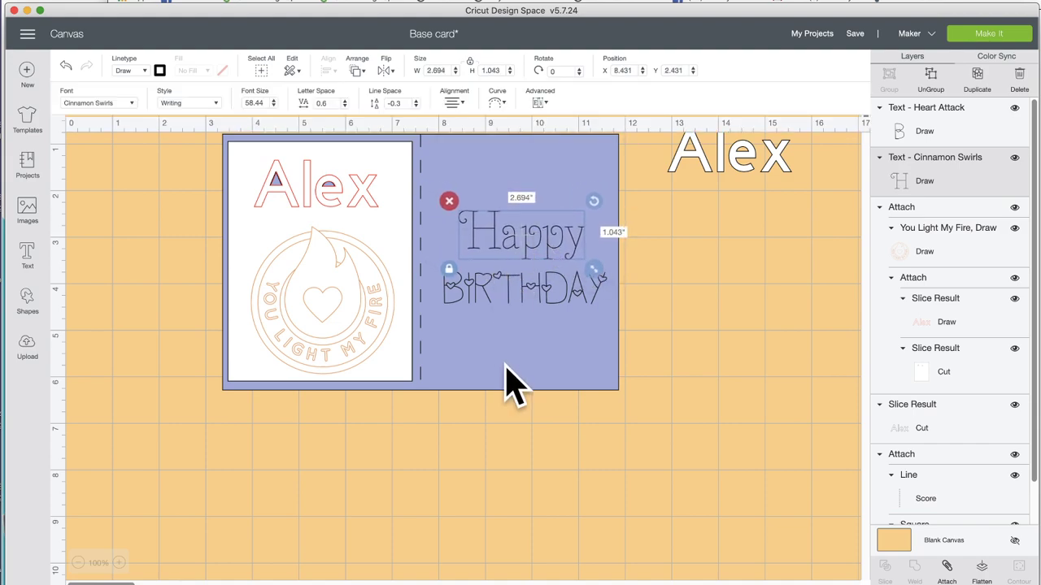
pyautogui.click(669, 314)
# Step: Preview how the Happy Birthday lines are laid out on the cutting mats and return to the canvas
pyautogui.click(980, 37)
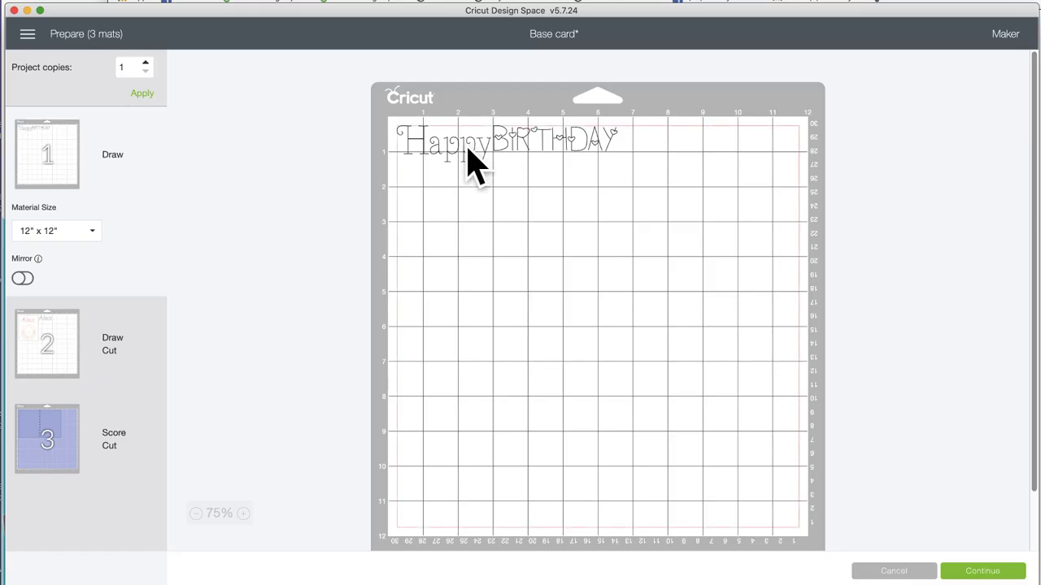
pyautogui.click(894, 571)
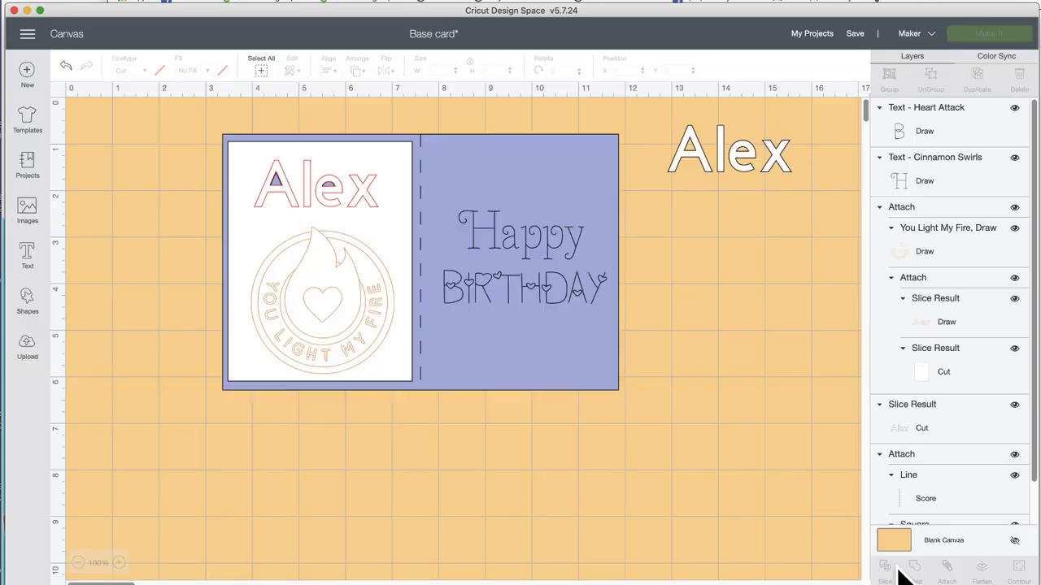
# Step: Attach the Happy and Birthday lines to the purple card base with its score line
pyautogui.moveTo(709, 330); pyautogui.dragTo(459, 214)
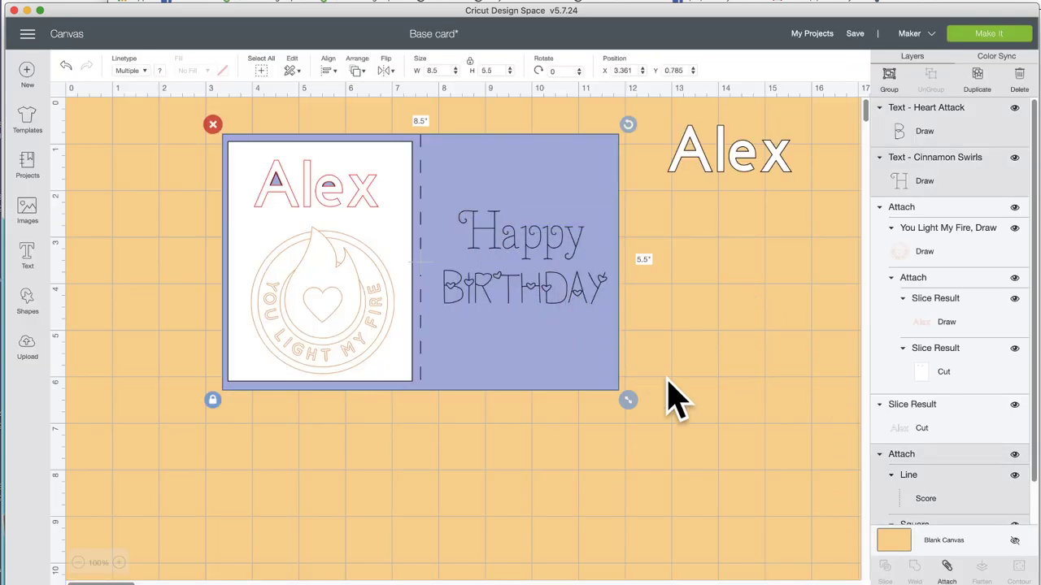
pyautogui.click(947, 566)
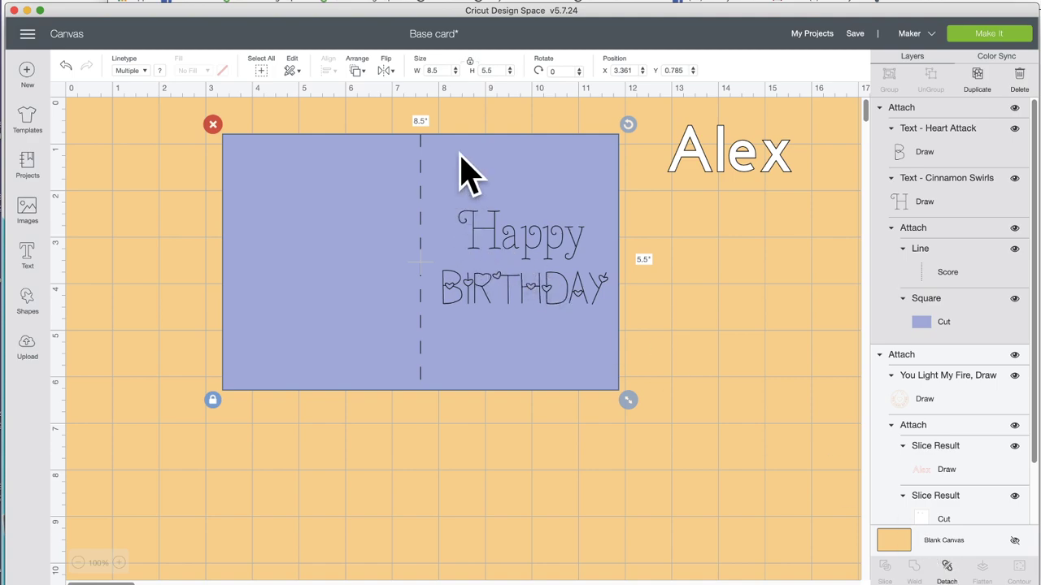
# Step: Shift the card base with its attached greeting around the canvas, preview the cutting mats, and return to the canvas
pyautogui.moveTo(465, 174); pyautogui.dragTo(514, 379)
pyautogui.click(341, 237)
pyautogui.rightClick(339, 232)
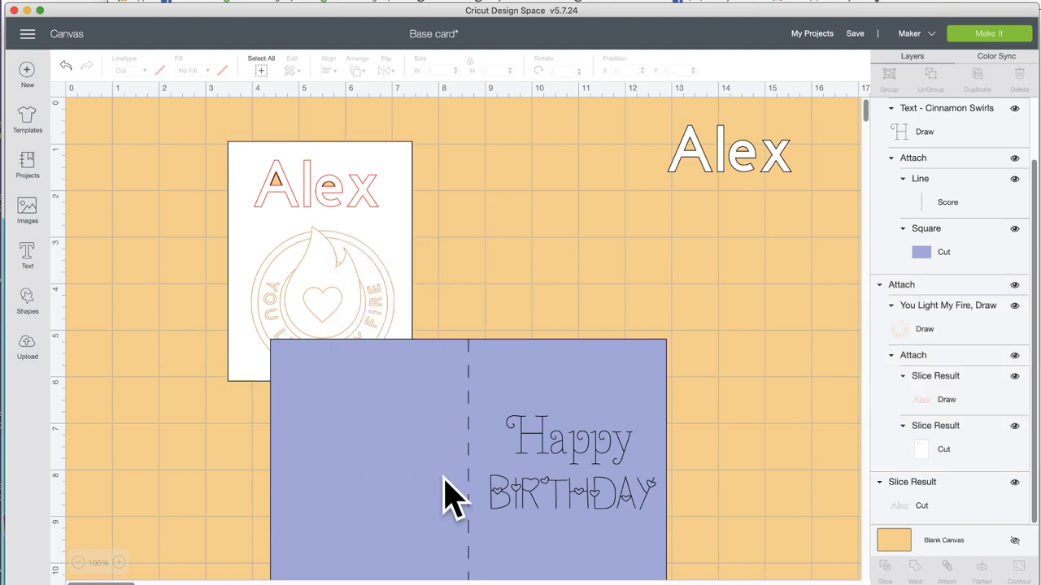
pyautogui.moveTo(448, 494); pyautogui.dragTo(390, 304)
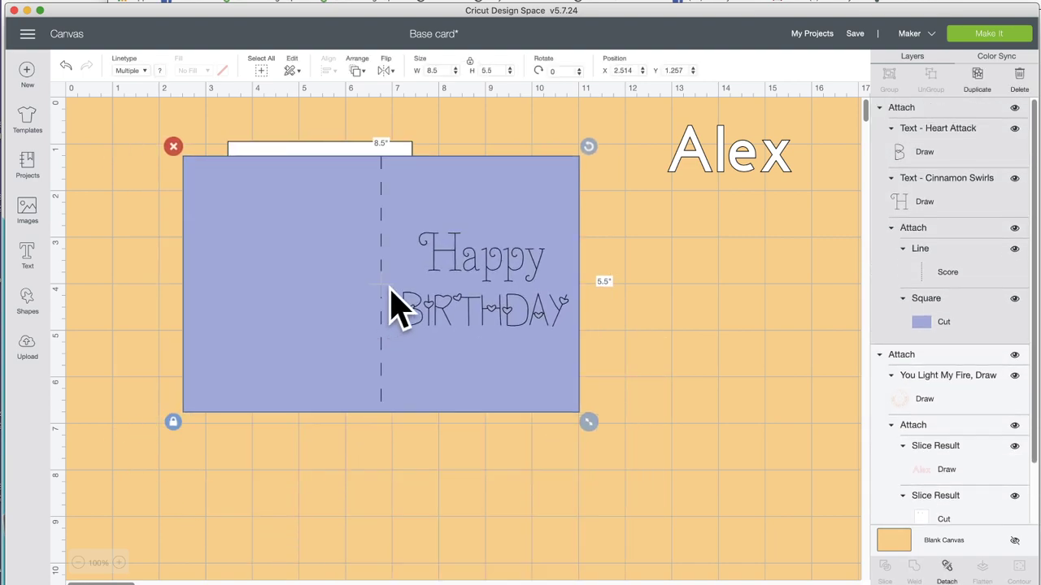
pyautogui.click(986, 34)
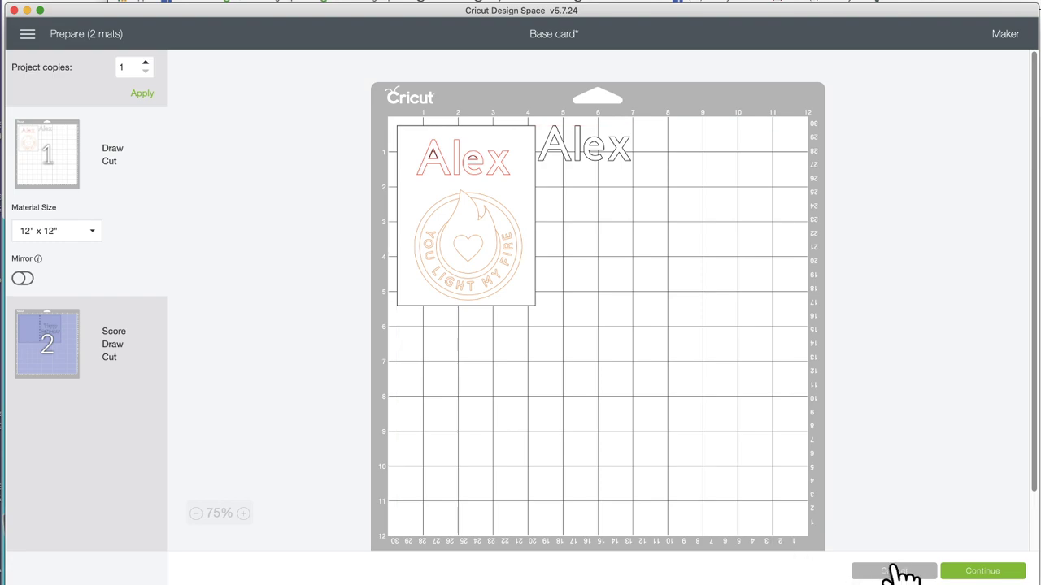
pyautogui.click(895, 571)
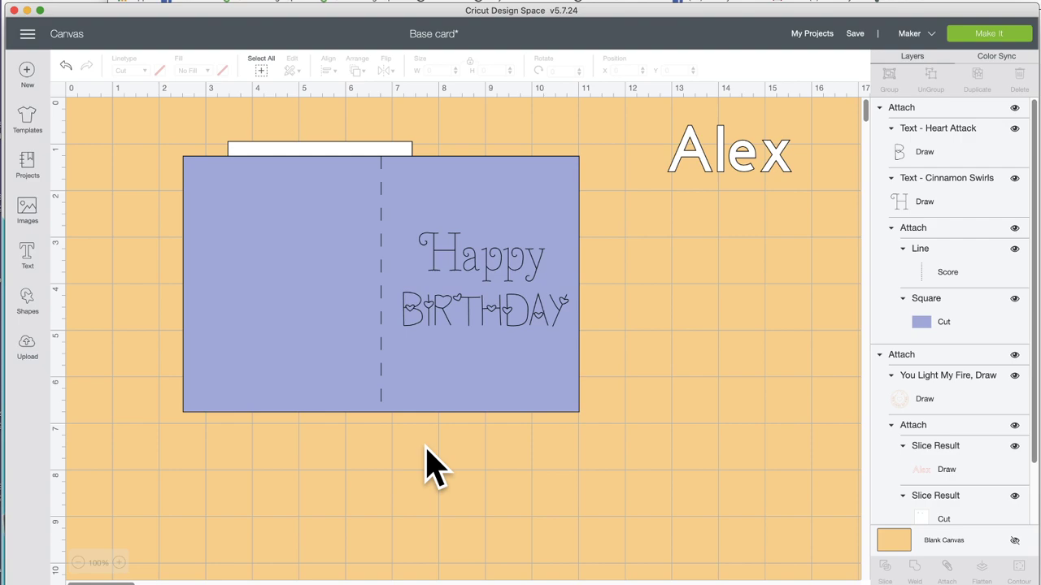
# Step: Move the card base down to uncover the top of the white panel, and reposition the loose name cutout at about X 12.43", Y 2.04"
pyautogui.moveTo(300, 193); pyautogui.dragTo(345, 320)
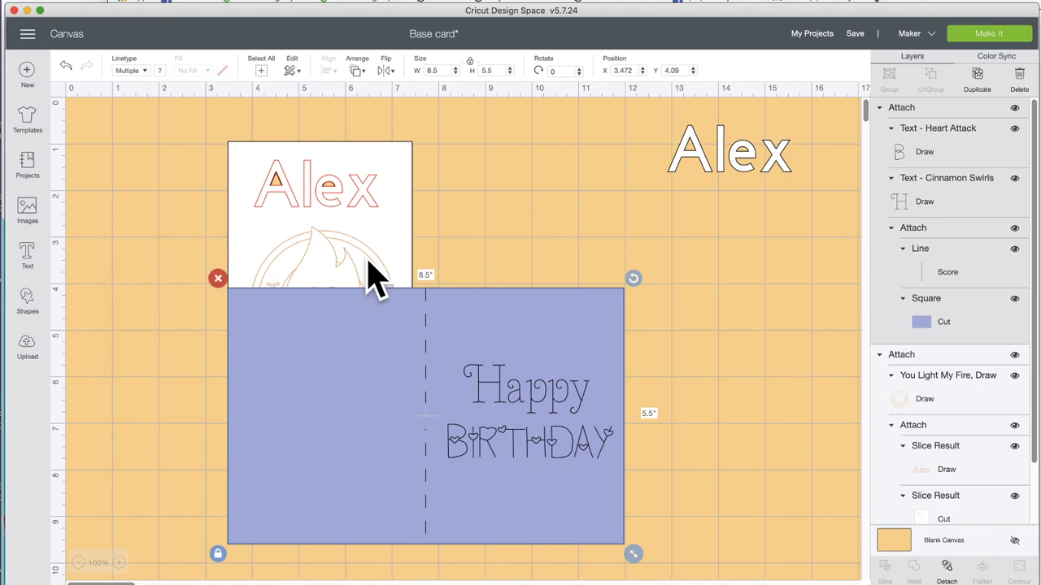
pyautogui.moveTo(704, 171); pyautogui.dragTo(630, 180)
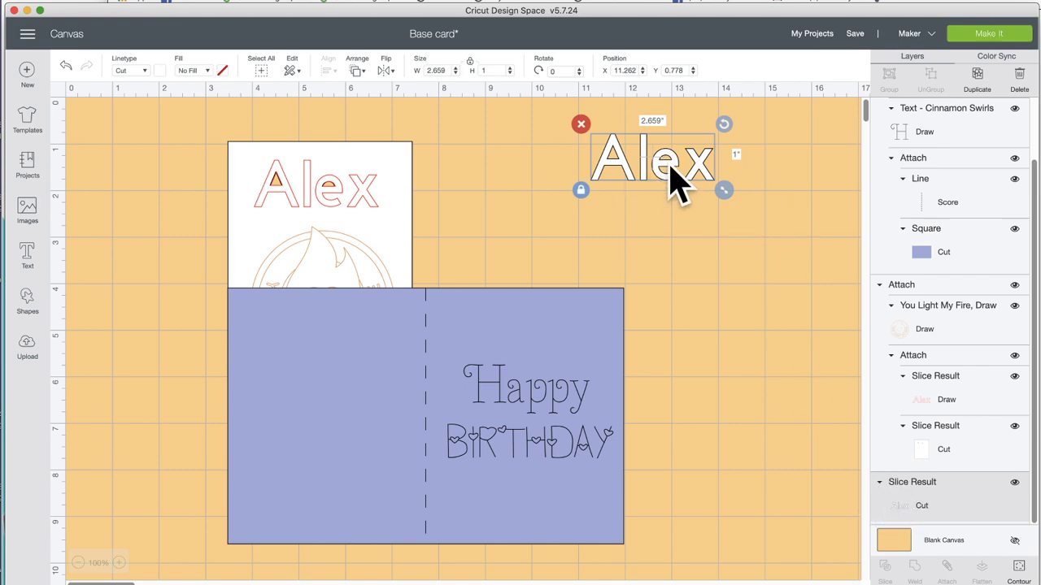
pyautogui.moveTo(674, 182); pyautogui.dragTo(733, 241)
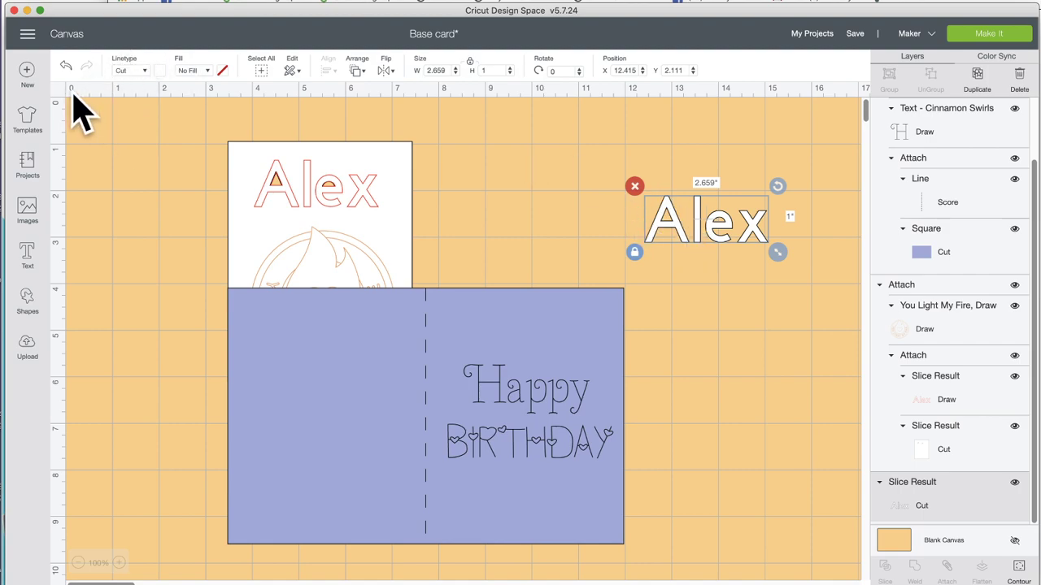
pyautogui.moveTo(681, 233); pyautogui.dragTo(677, 216)
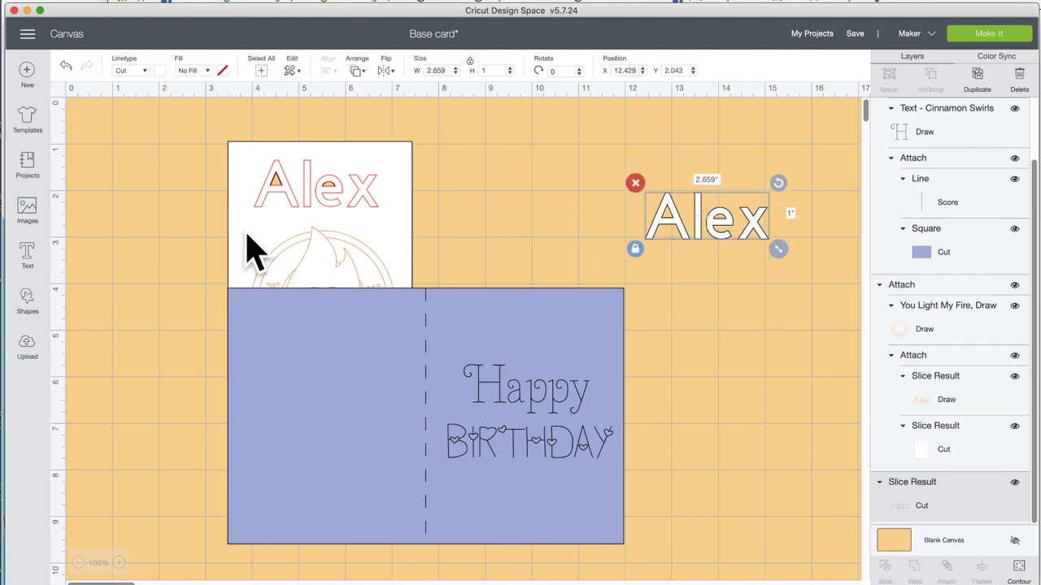
# Step: Add a new text object containing a first name in the Heart Attack writing font
pyautogui.click(195, 496)
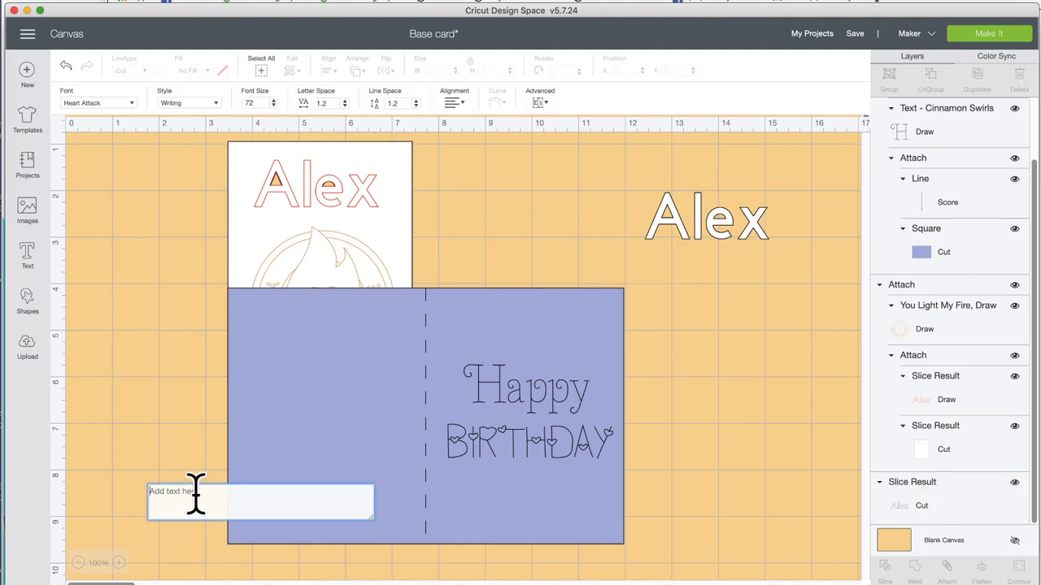
pyautogui.write('A')
pyautogui.press('BackSpace')
pyautogui.write('Melody')
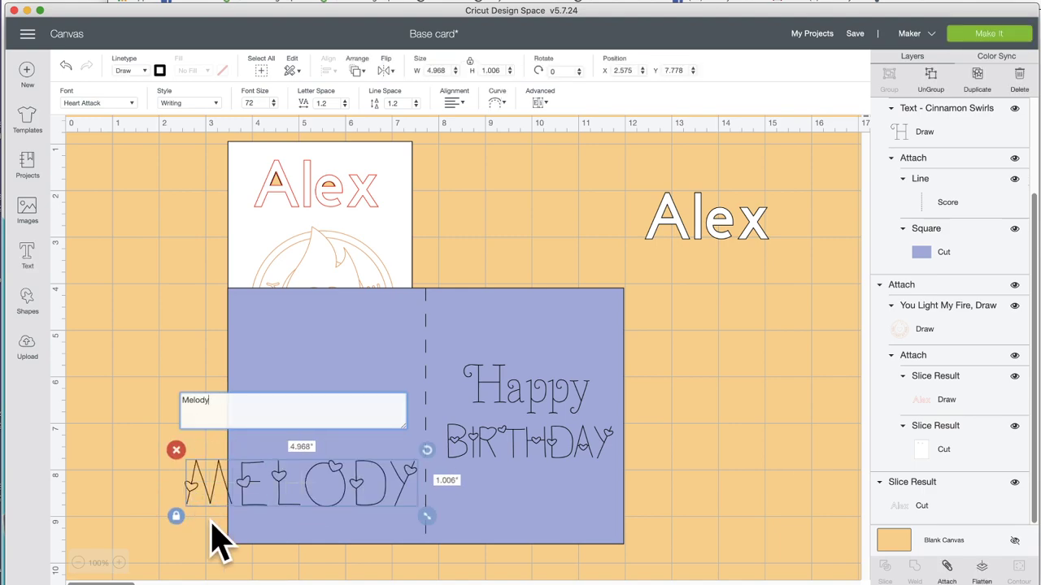
# Step: Move the card base clear of the white panel to about X 10", and position the new name text below the panel
pyautogui.click(360, 344)
pyautogui.moveTo(360, 344); pyautogui.dragTo(662, 325)
pyautogui.click(296, 487)
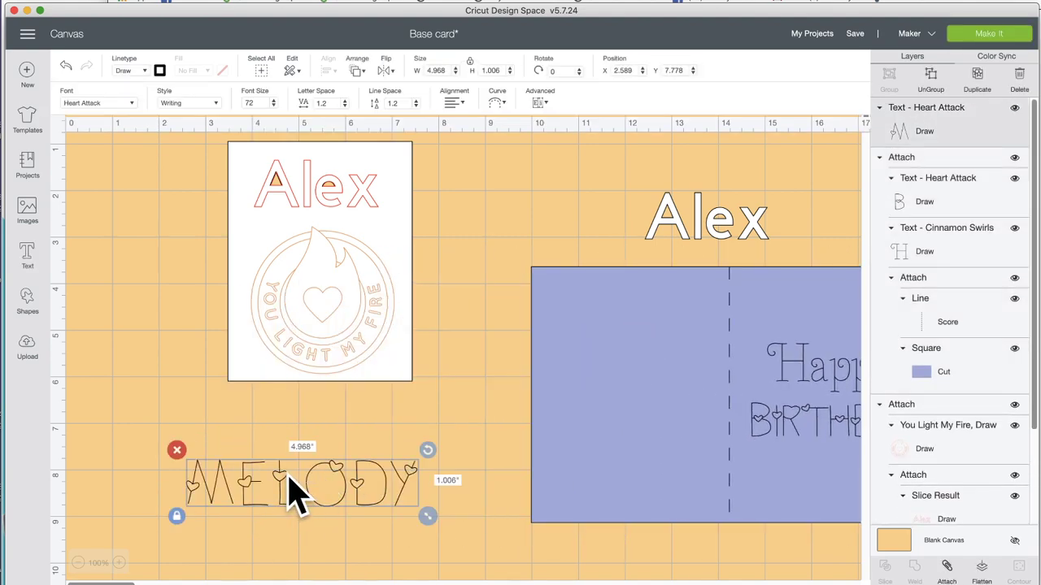
pyautogui.moveTo(284, 488); pyautogui.dragTo(284, 477)
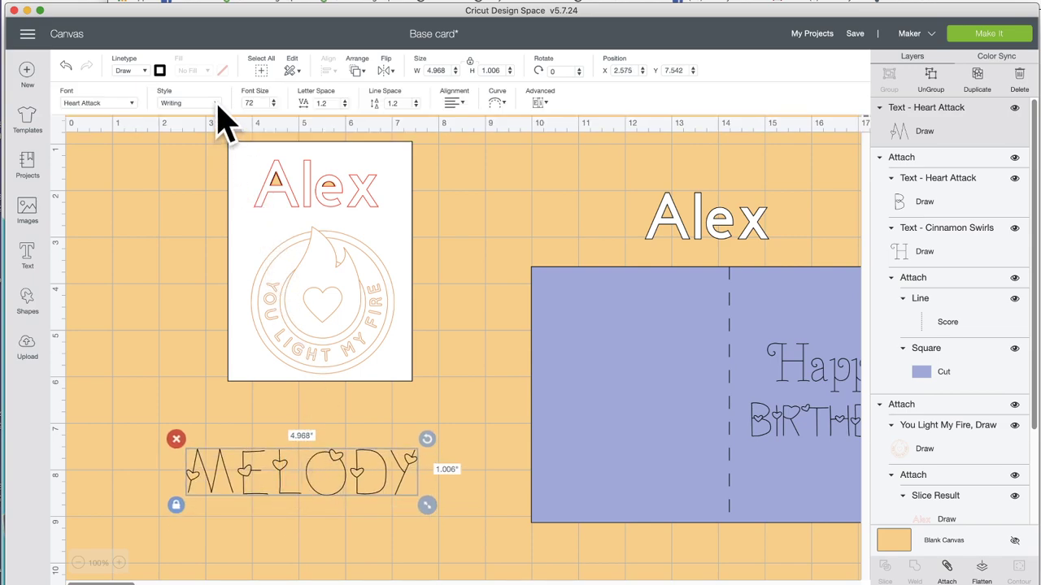
# Step: Change the new name text's font to 3 Birds Life's A Party and its style to Regular
pyautogui.click(216, 104)
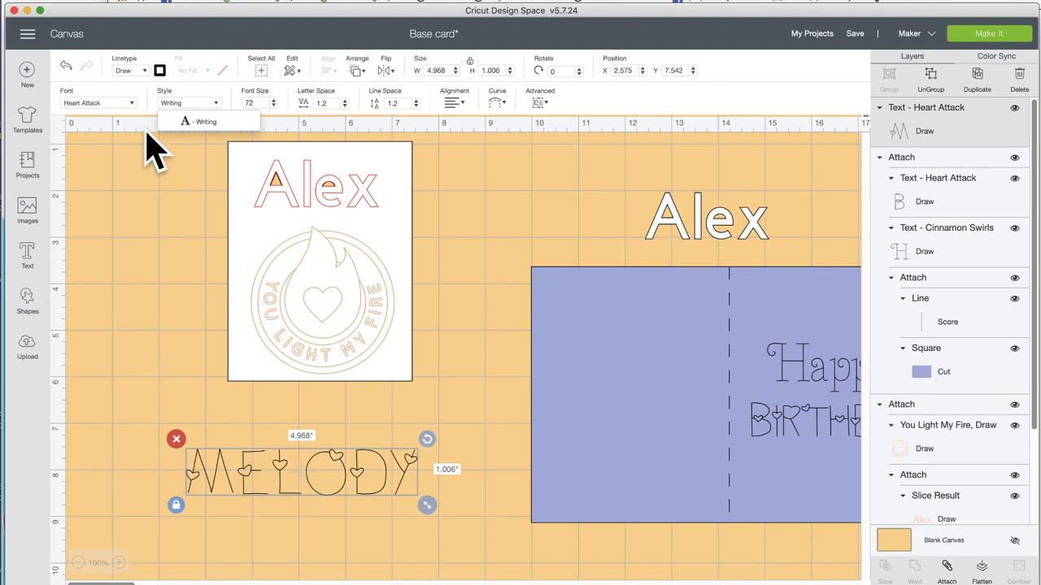
pyautogui.click(122, 105)
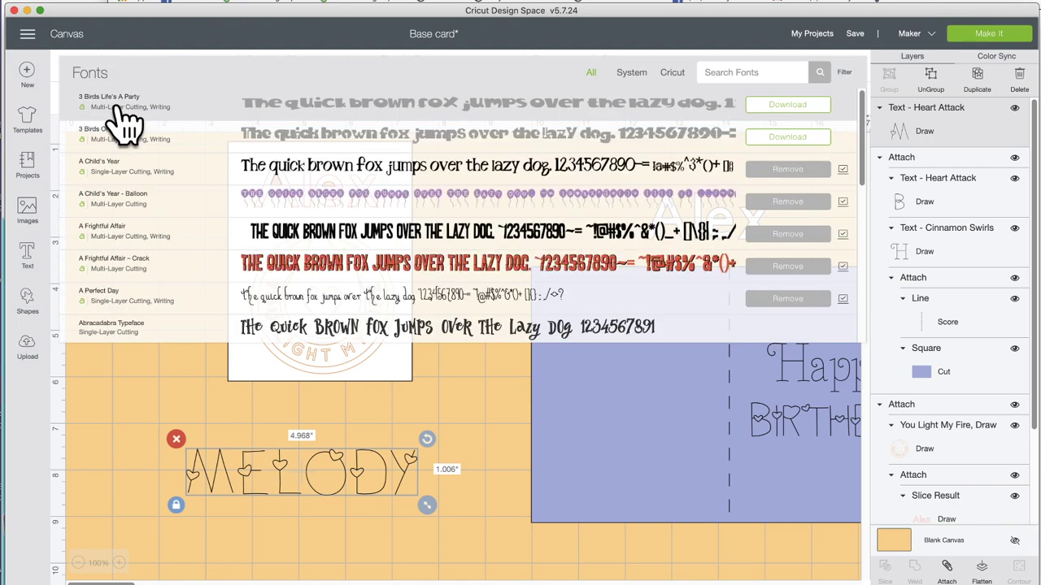
pyautogui.click(120, 110)
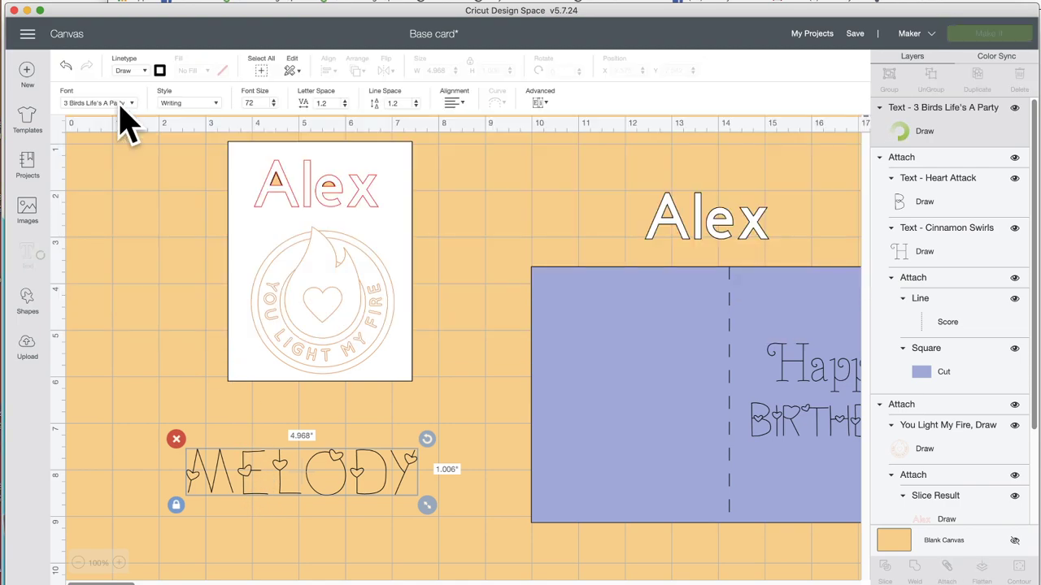
pyautogui.click(216, 104)
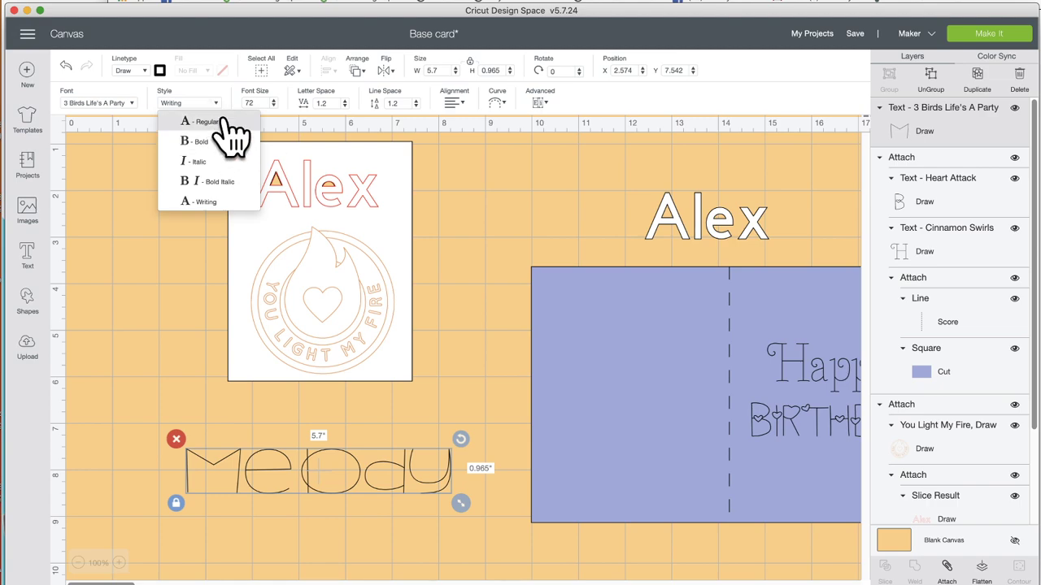
pyautogui.click(225, 121)
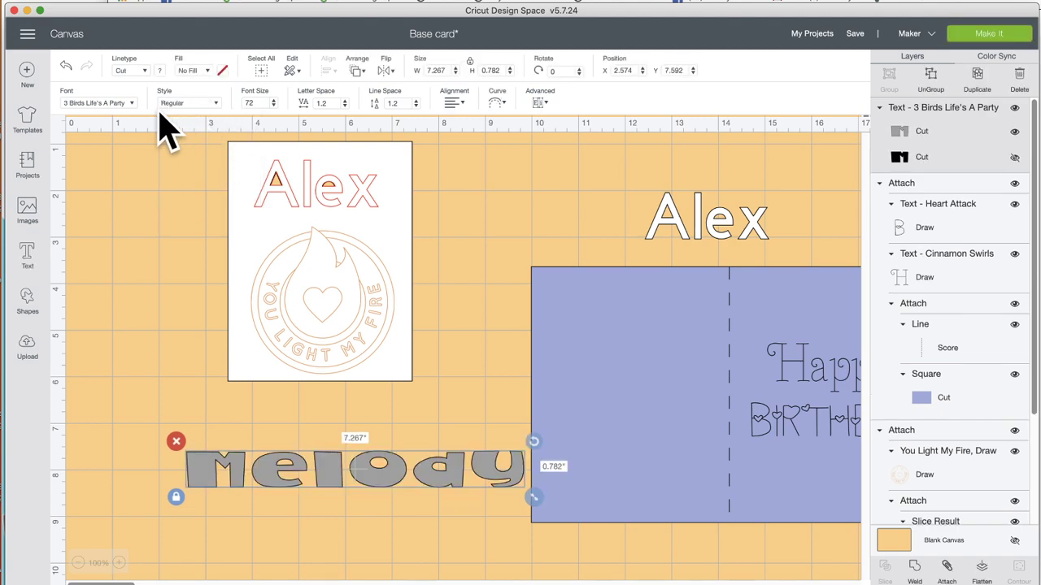
# Step: Filter the font list to multi-layer fonts, search for "folk", and apply Folk Art Festival to the new name text
pyautogui.click(126, 103)
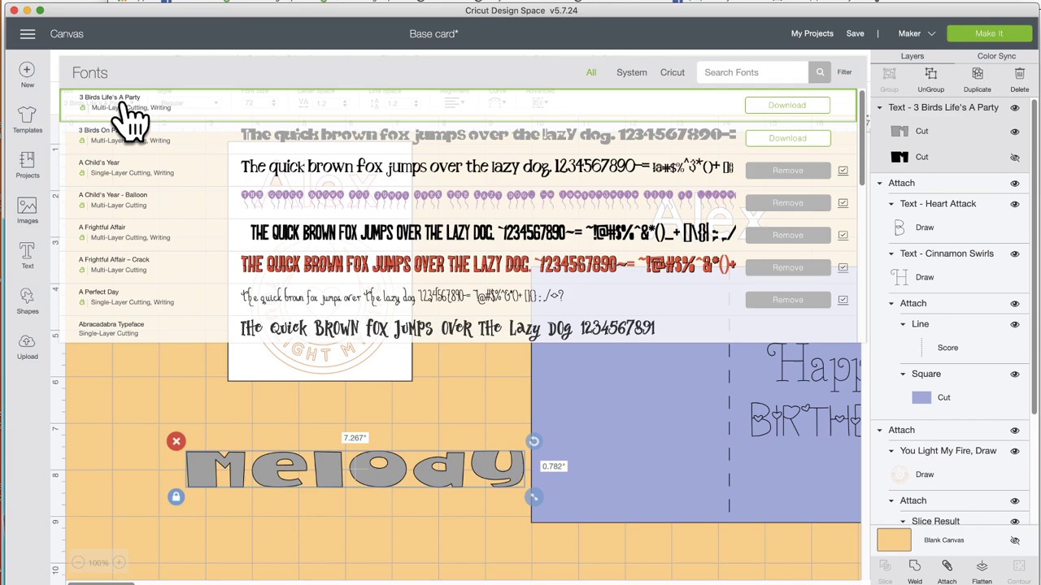
pyautogui.click(844, 77)
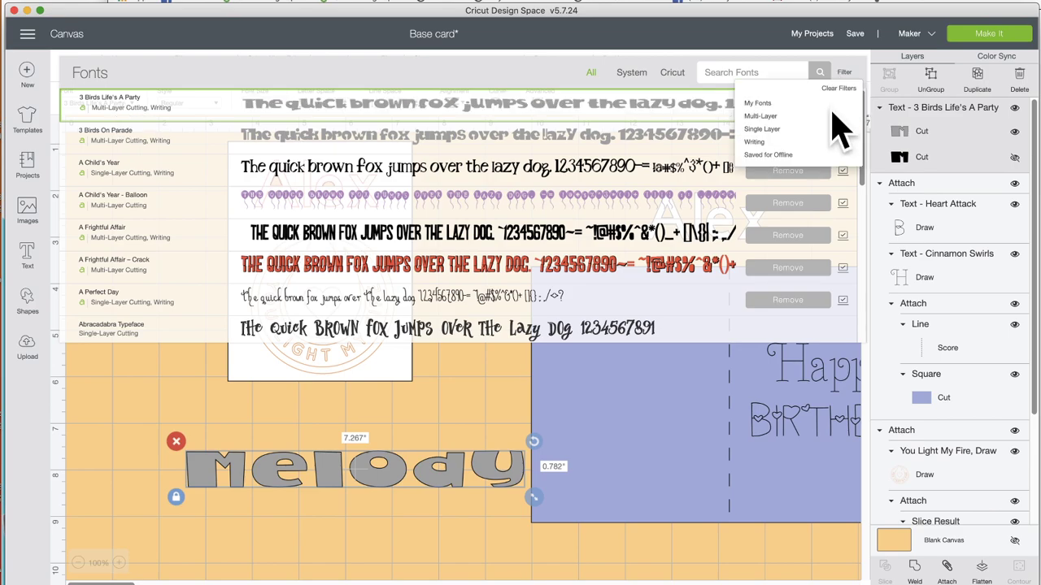
pyautogui.click(771, 119)
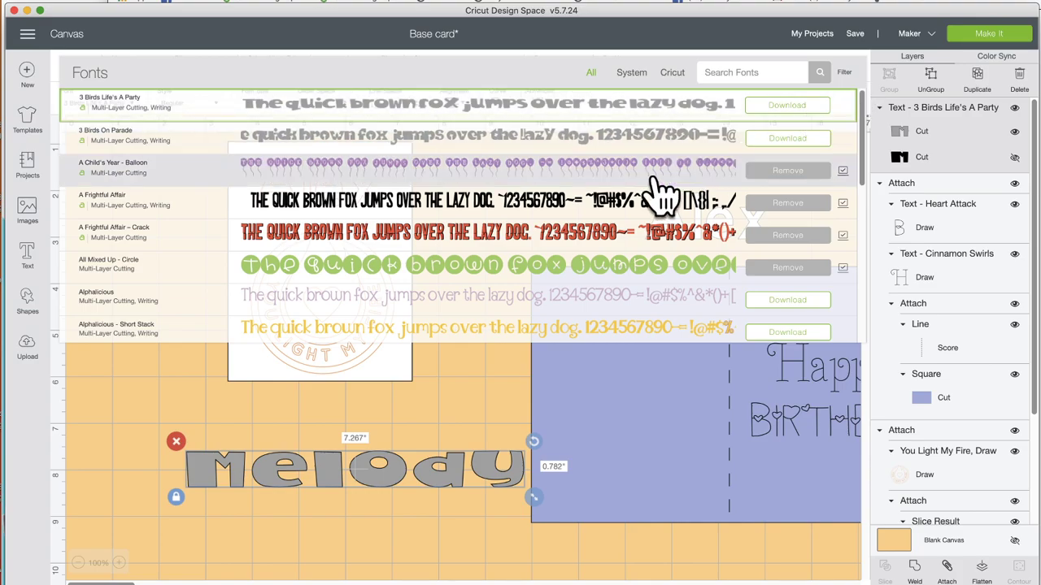
pyautogui.scroll(-8, 558, 289)
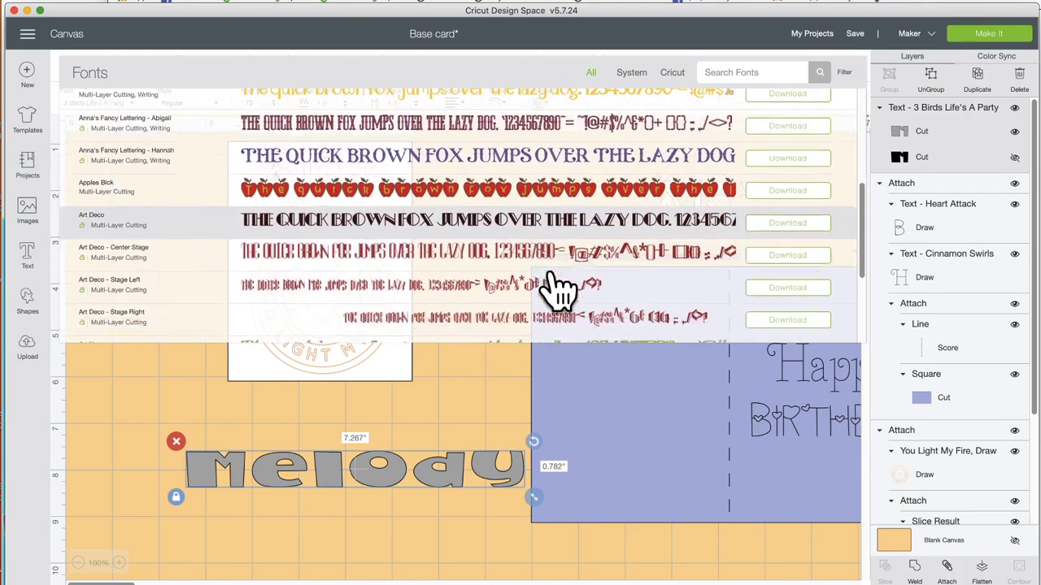
pyautogui.scroll(-10, 558, 288)
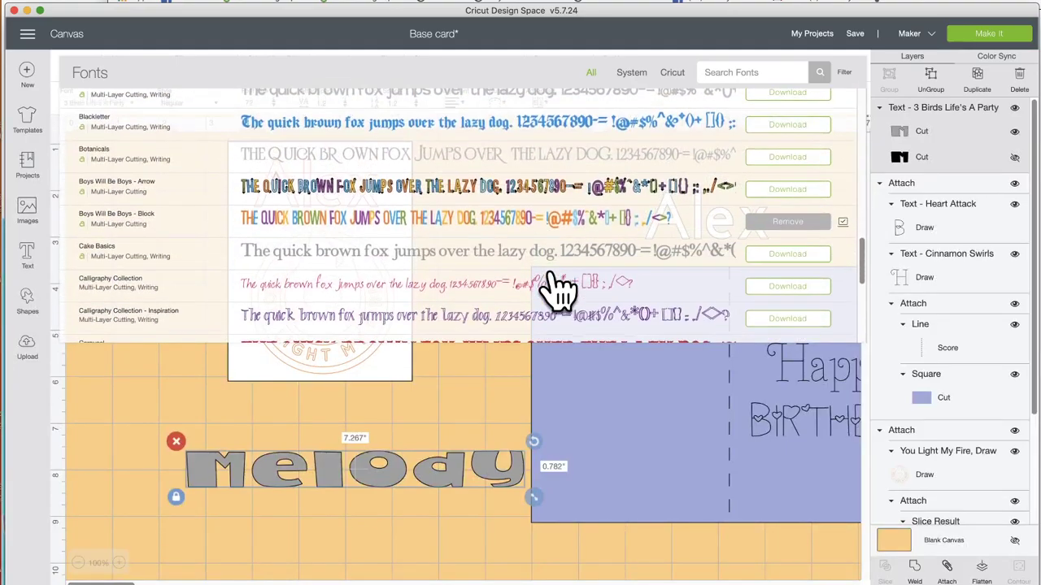
pyautogui.scroll(-1, 558, 288)
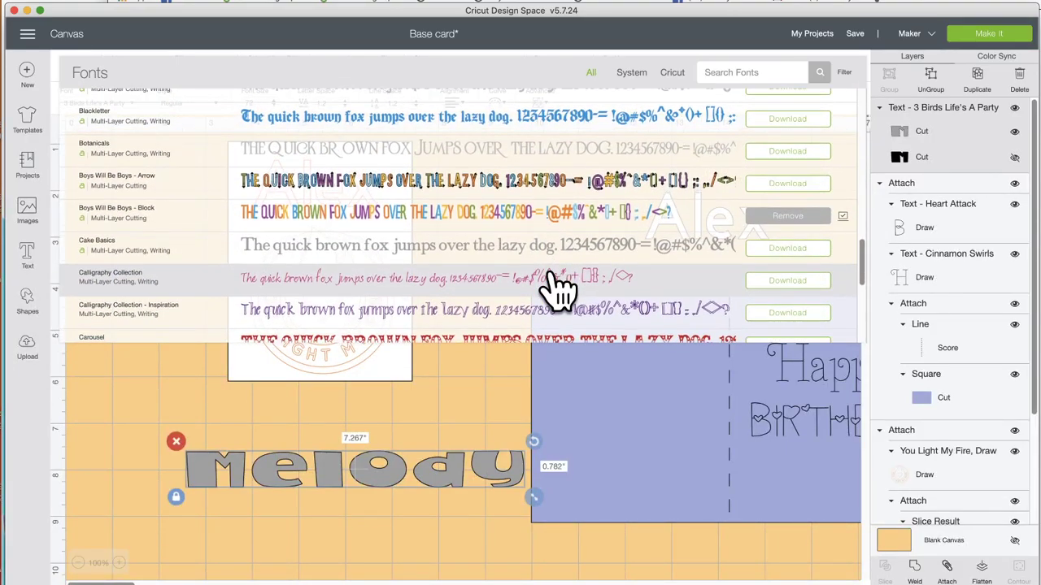
pyautogui.scroll(-5, 558, 290)
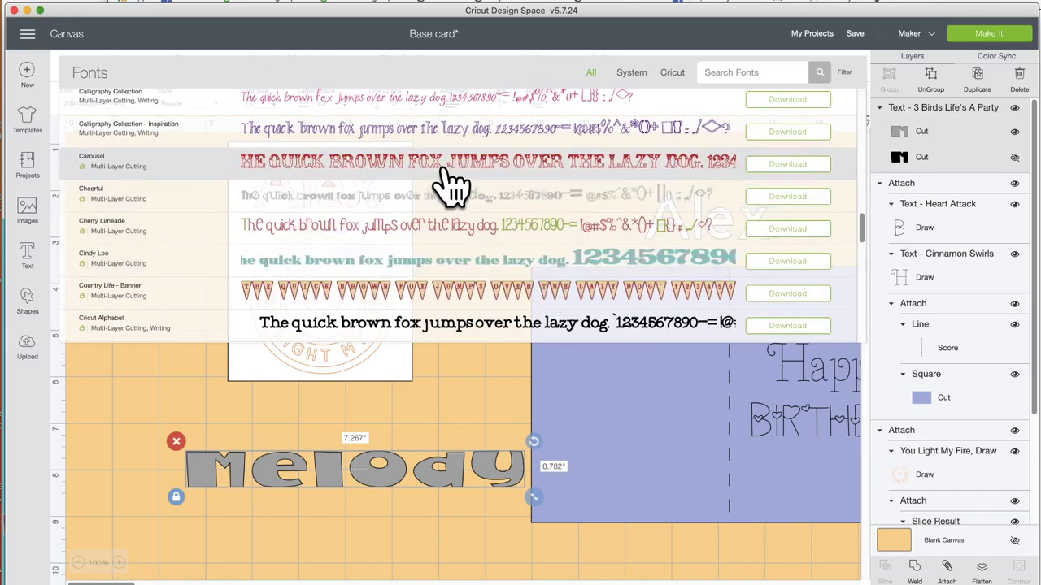
pyautogui.click(752, 72)
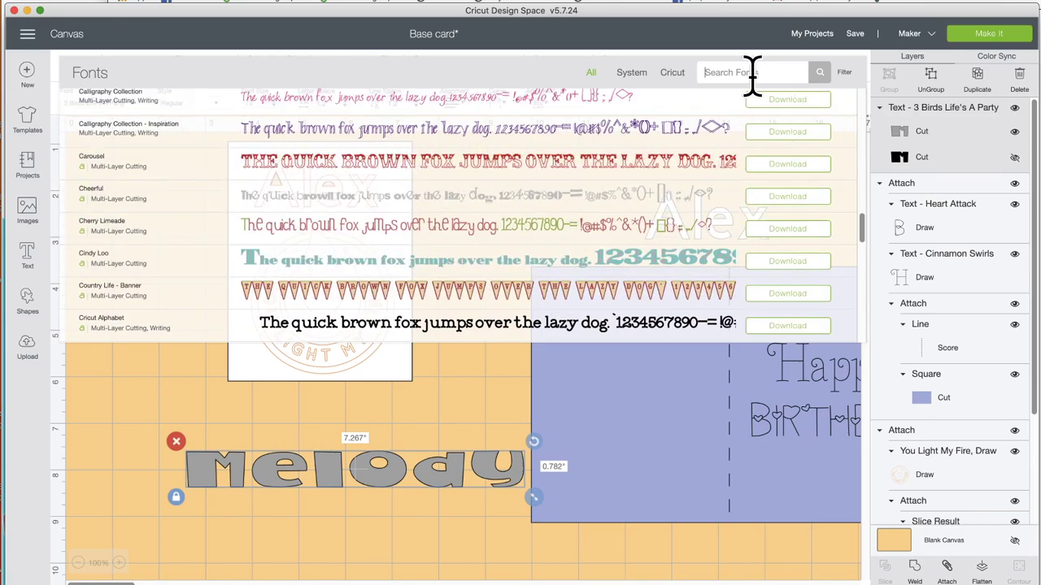
pyautogui.write('folk')
pyautogui.click(557, 108)
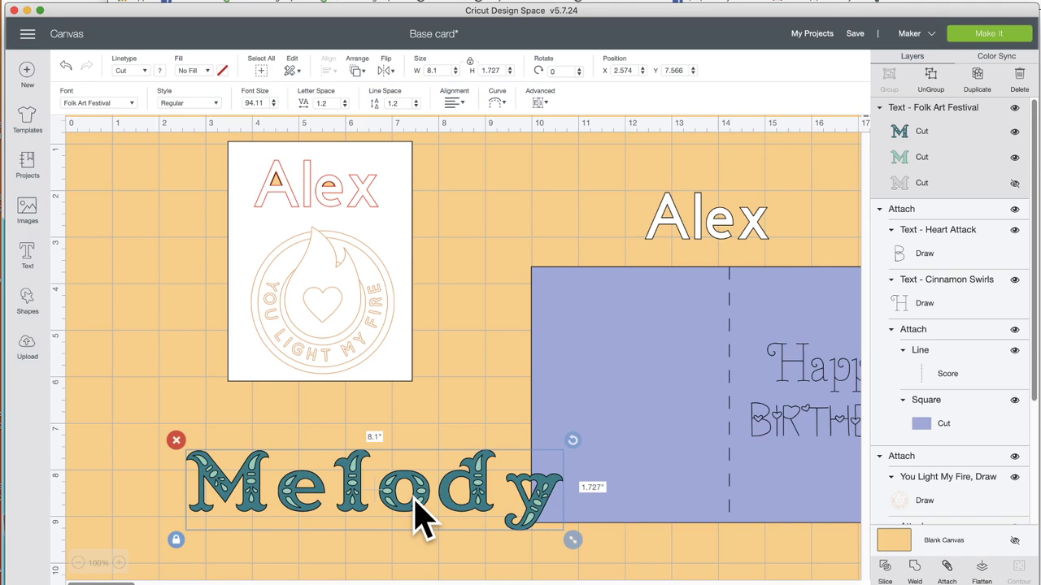
# Step: Enlarge the Folk Art Festival name text to about 12.03" wide and move it up across the white panel
pyautogui.moveTo(414, 498); pyautogui.dragTo(363, 449)
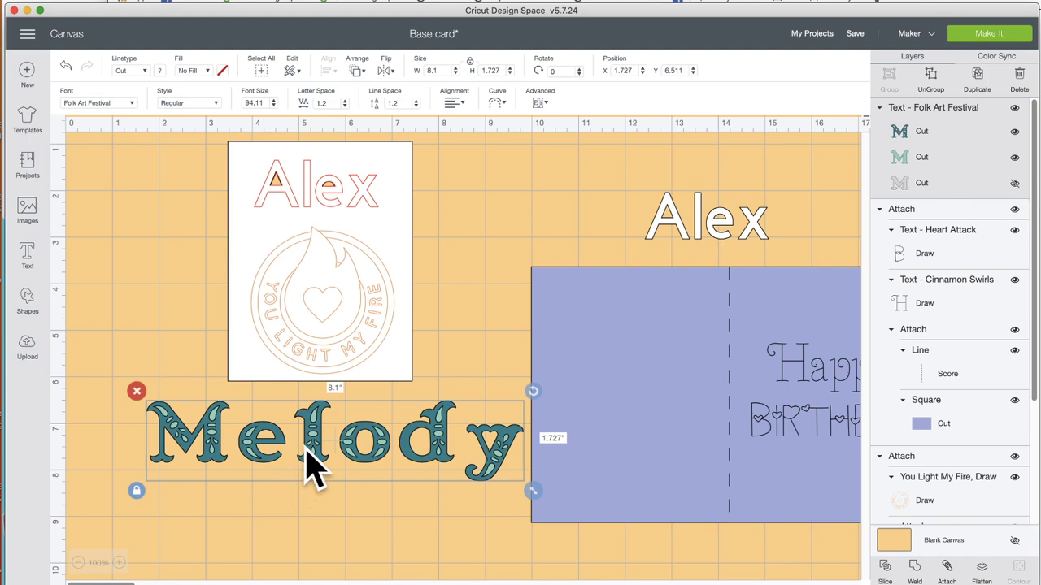
pyautogui.moveTo(533, 490); pyautogui.dragTo(715, 530)
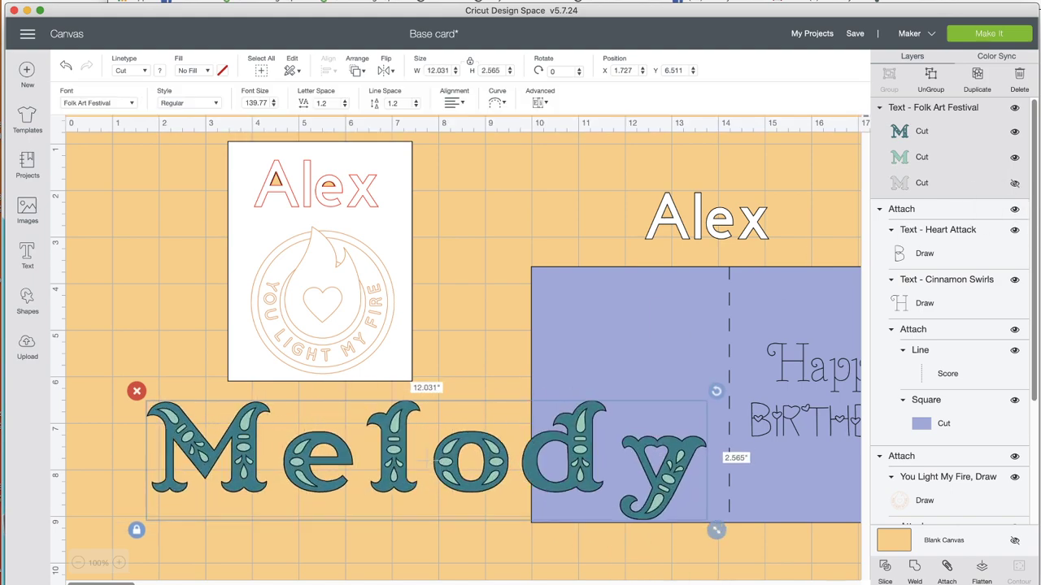
pyautogui.moveTo(485, 470); pyautogui.dragTo(481, 418)
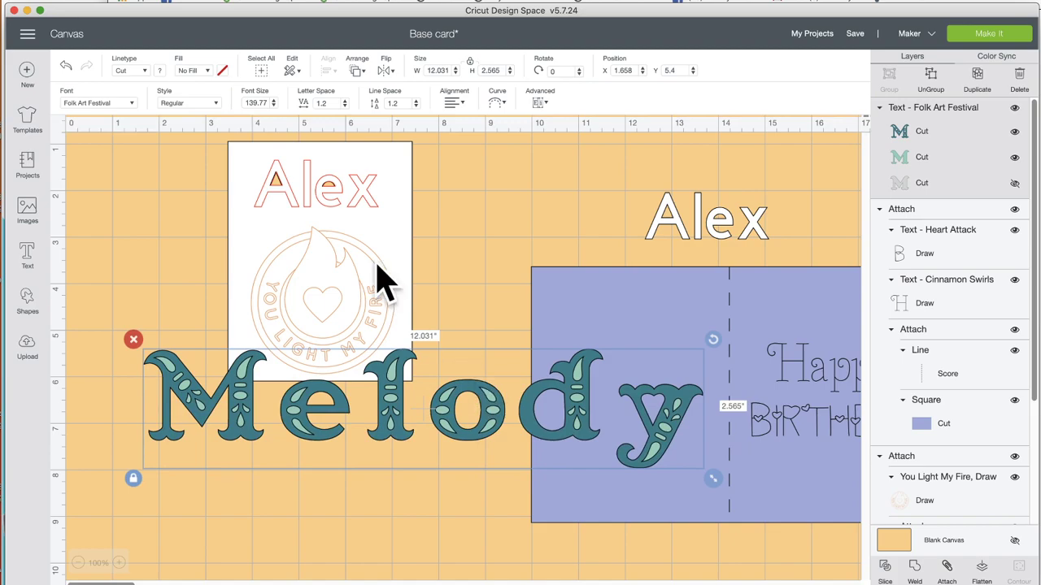
# Step: Move the white panel and loose name cutout aside, and place the Folk Art Festival text at about X 1.74", Y 1.34"
pyautogui.moveTo(383, 279); pyautogui.dragTo(854, 235)
pyautogui.moveTo(539, 413); pyautogui.dragTo(497, 231)
pyautogui.click(854, 234)
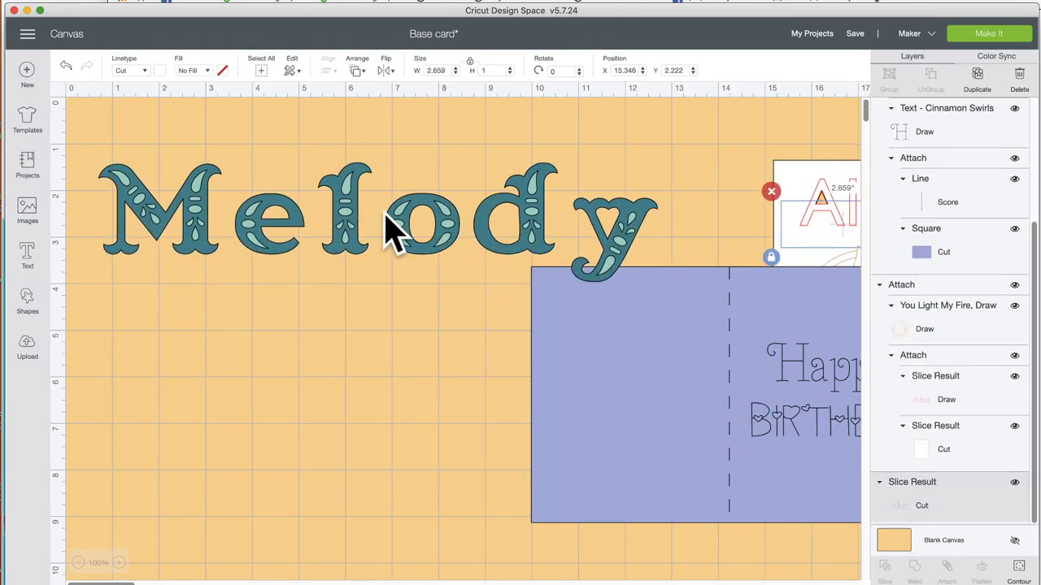
pyautogui.moveTo(390, 232); pyautogui.dragTo(440, 228)
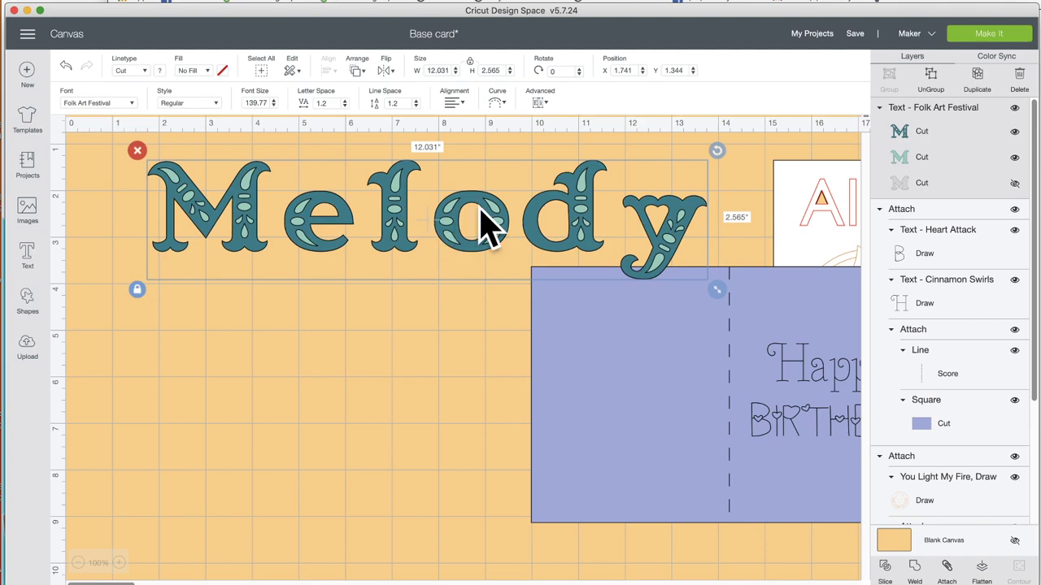
# Step: Show the hidden light grey backing layer of the Folk Art Festival text and move the text to about X 0.88", Y 0.78"
pyautogui.click(1014, 184)
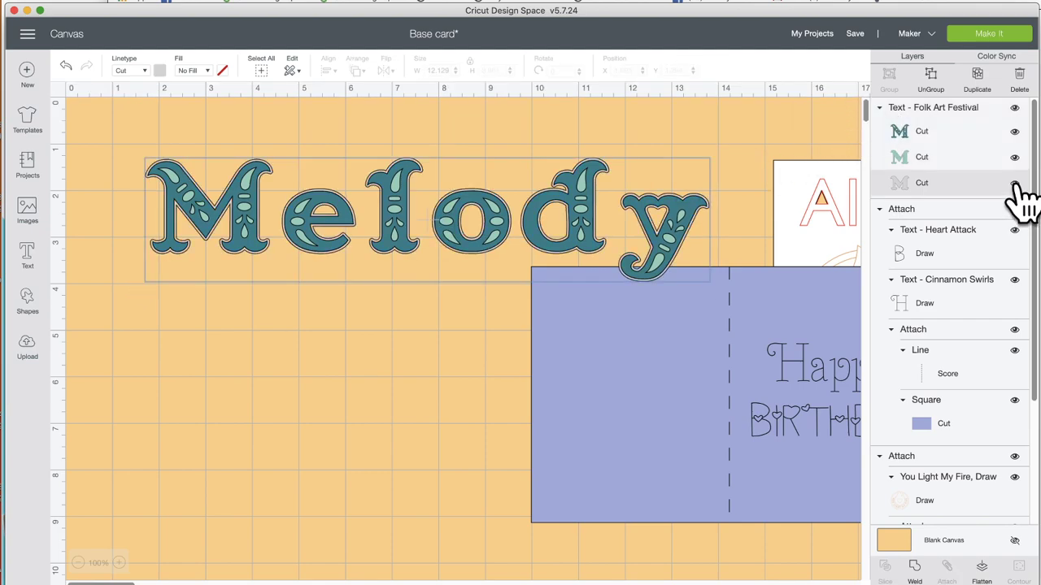
pyautogui.click(119, 562)
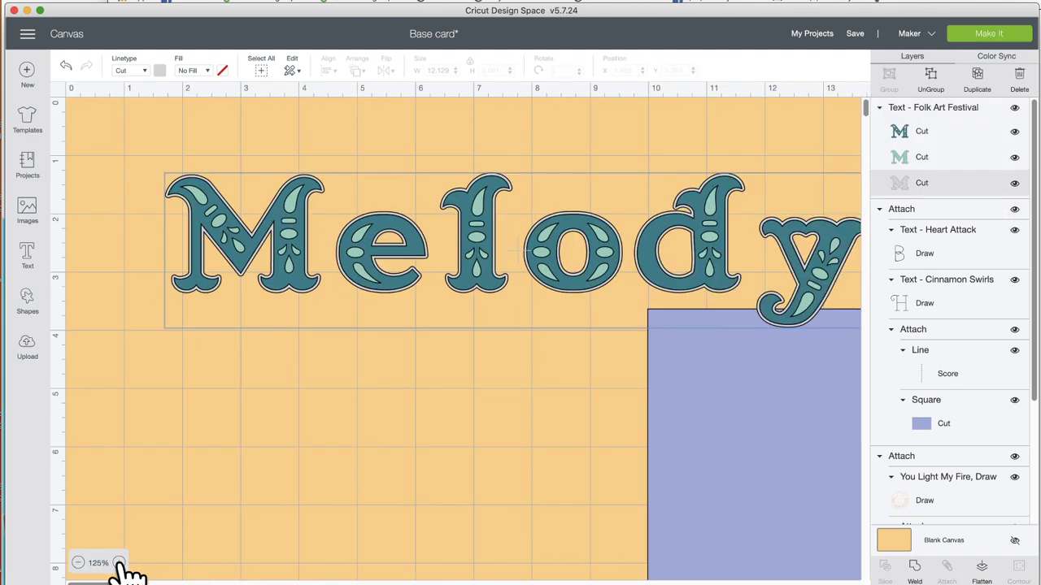
pyautogui.click(119, 563)
pyautogui.click(119, 562)
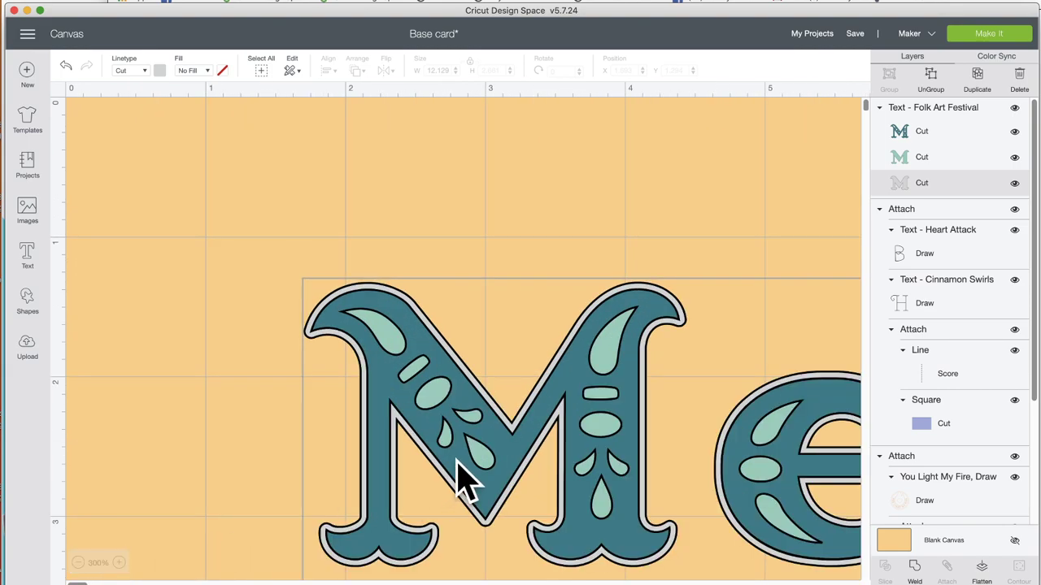
pyautogui.click(366, 380)
pyautogui.moveTo(366, 394); pyautogui.dragTo(346, 371)
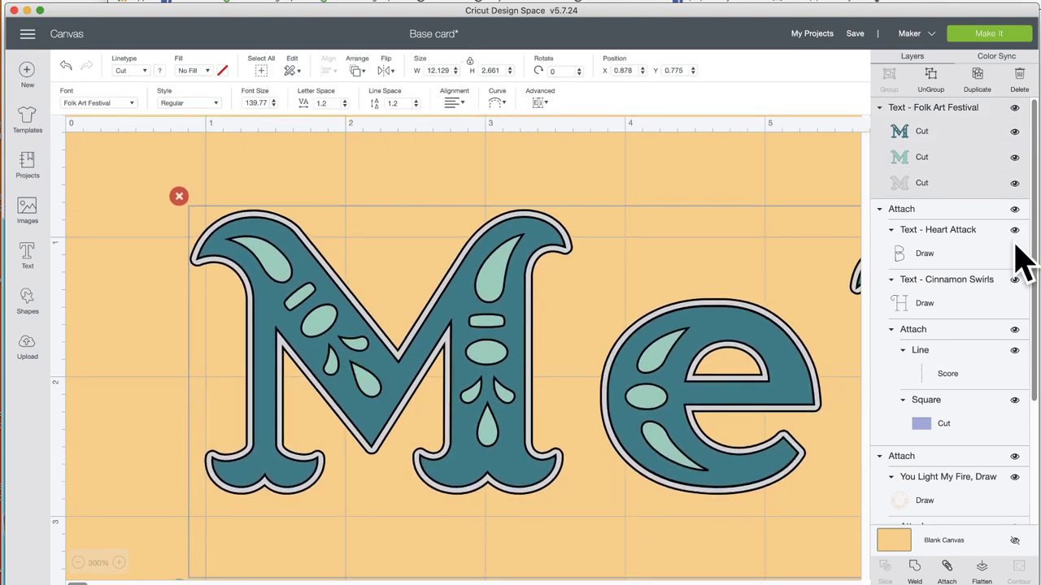
# Step: Hide the light green and light grey layers of the Folk Art Festival text and move it to about X 0.66", Y 0.58"
pyautogui.click(1014, 183)
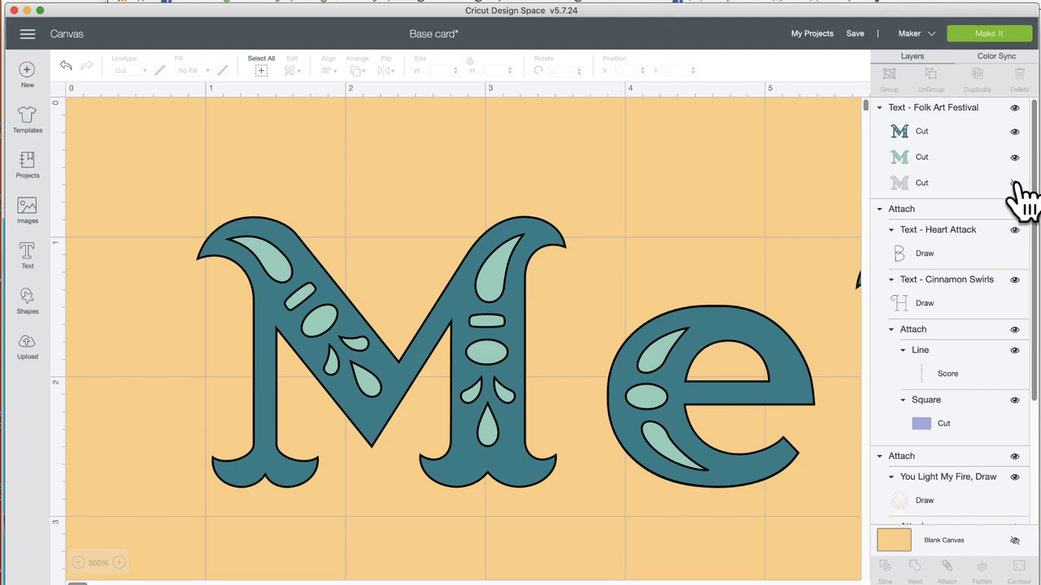
pyautogui.click(1014, 183)
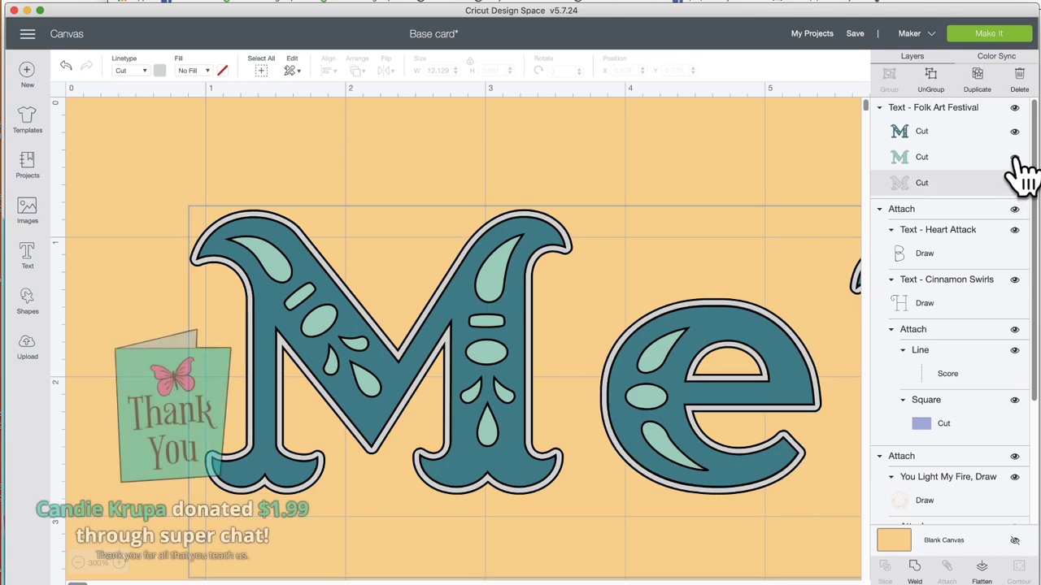
pyautogui.click(1014, 157)
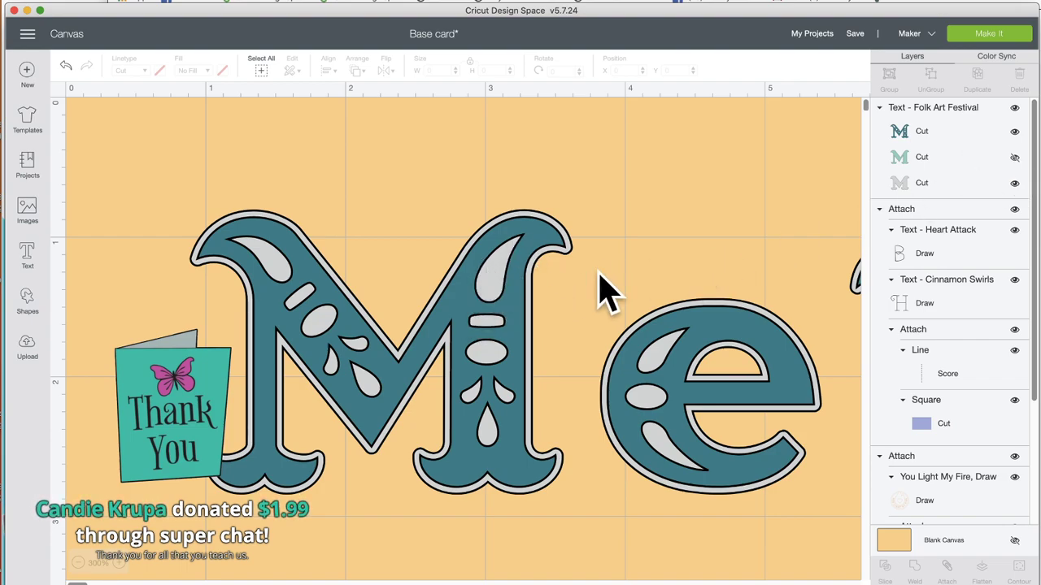
pyautogui.click(1015, 183)
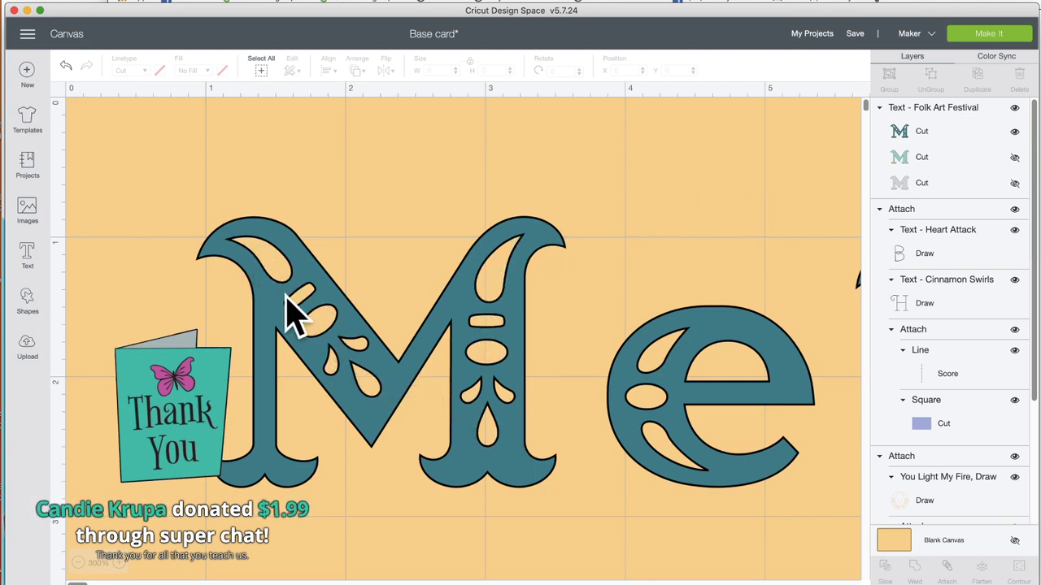
pyautogui.moveTo(383, 395); pyautogui.dragTo(341, 344)
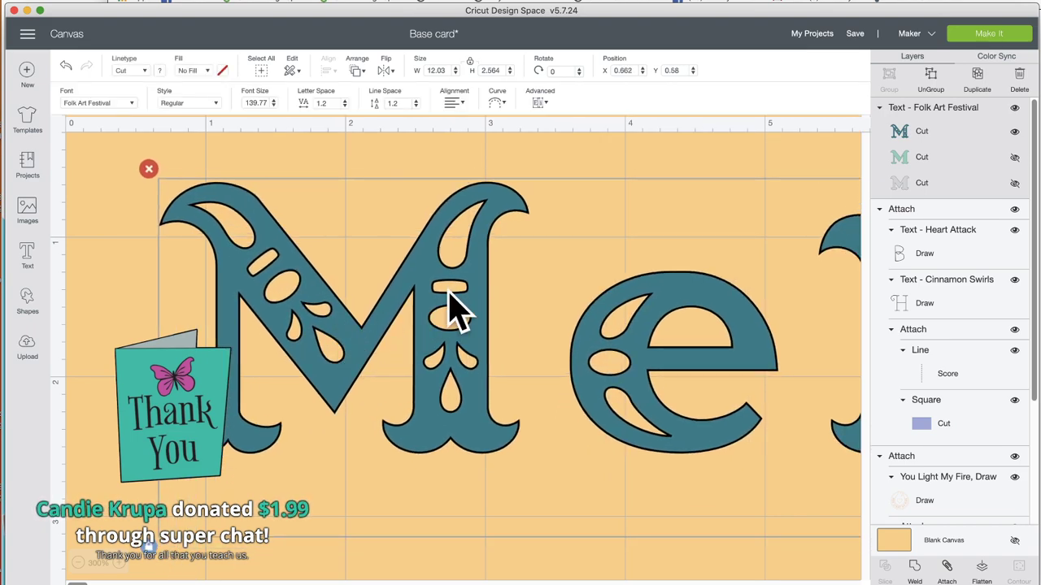
# Step: Show the light green layer and toggle the dark teal decorated layer off and on, leaving it hidden to examine the solid letters
pyautogui.click(1014, 158)
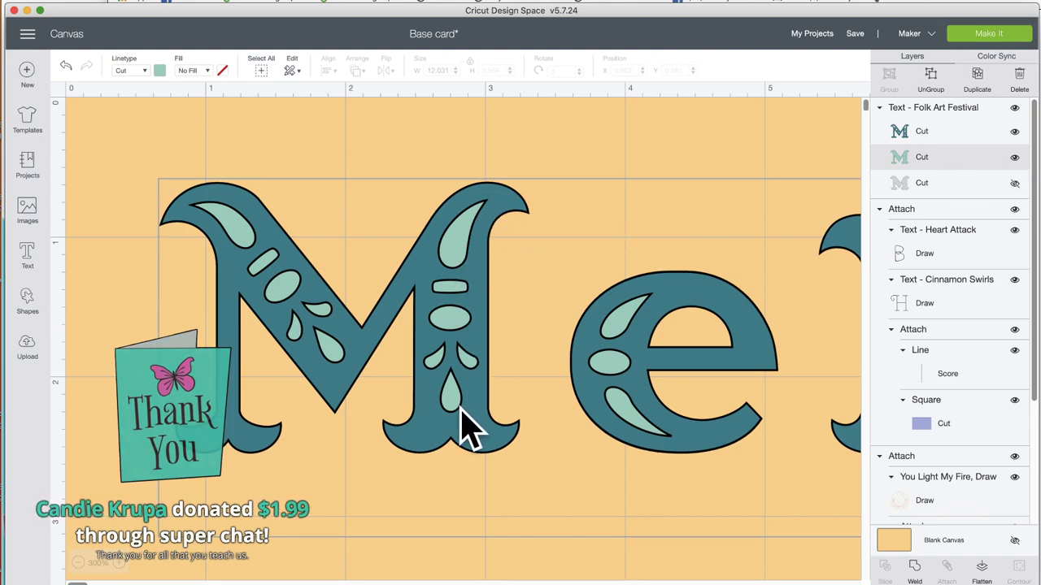
pyautogui.click(1014, 131)
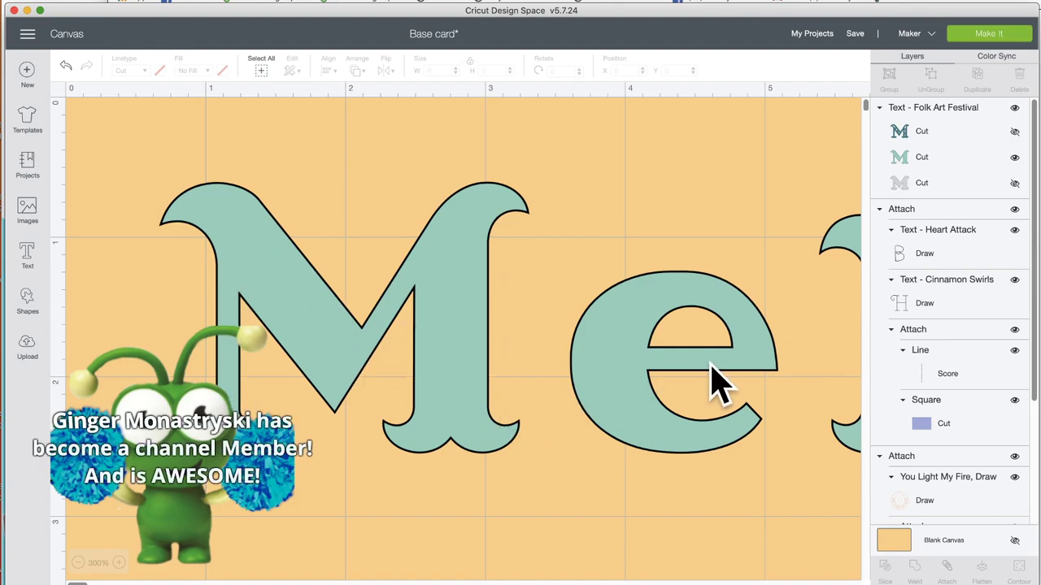
pyautogui.hscroll(10, 720, 374)
pyautogui.hscroll(-7, 716, 399)
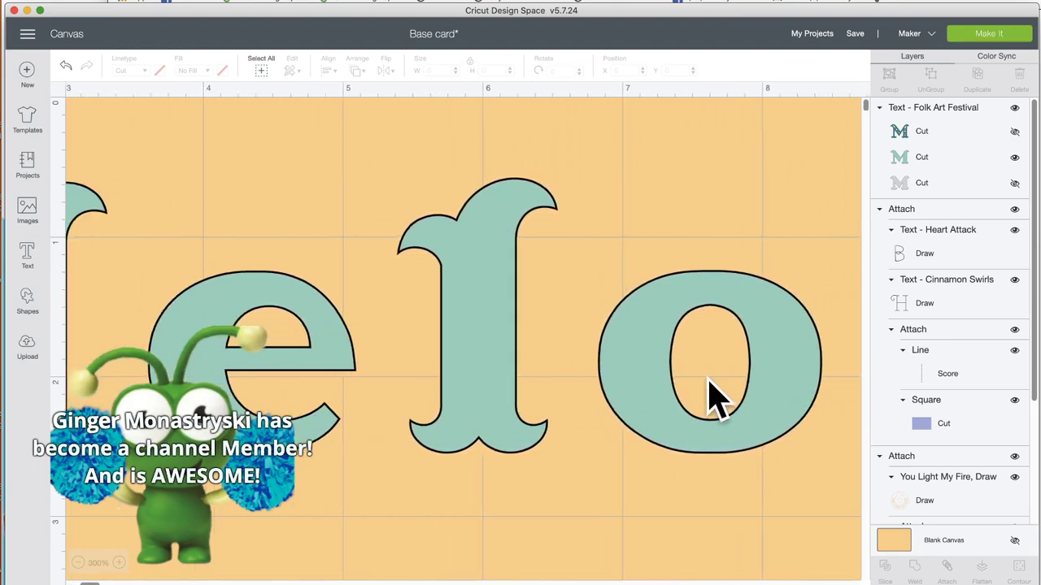
pyautogui.click(1015, 131)
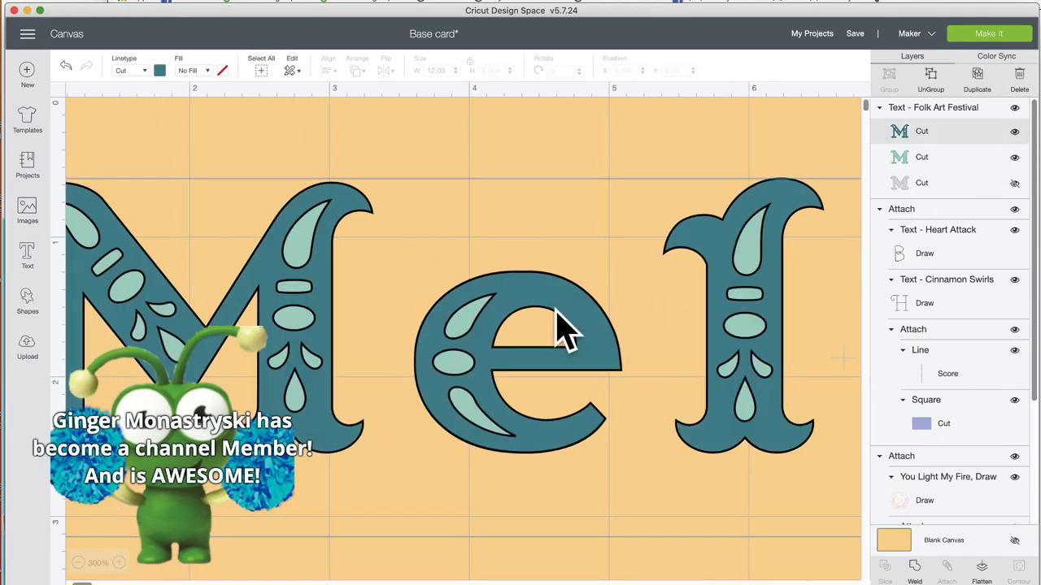
pyautogui.click(1015, 131)
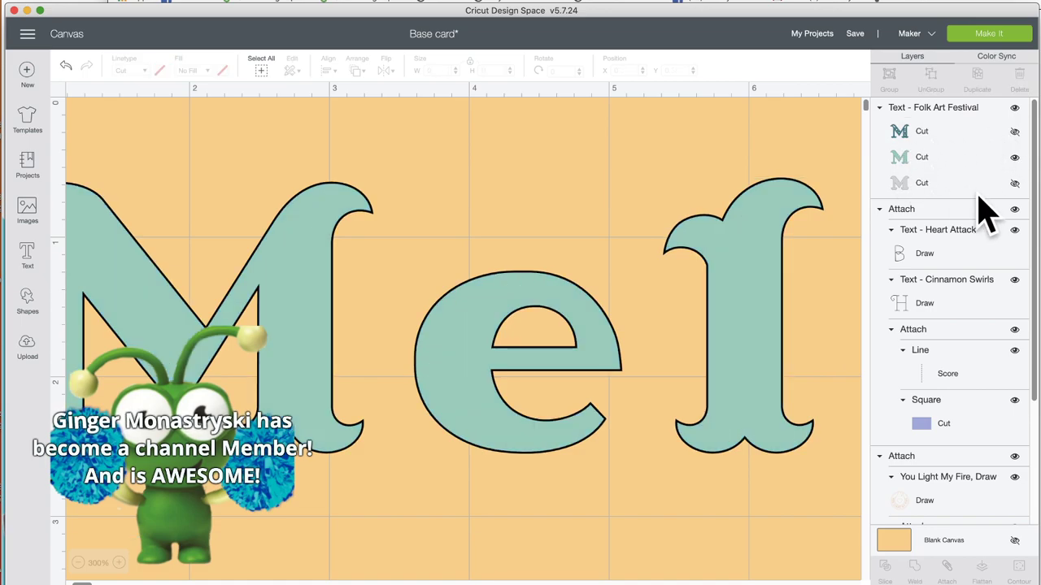
# Step: Show the light grey backing layer of the Folk Art Festival text and recolour it dark green
pyautogui.click(1016, 185)
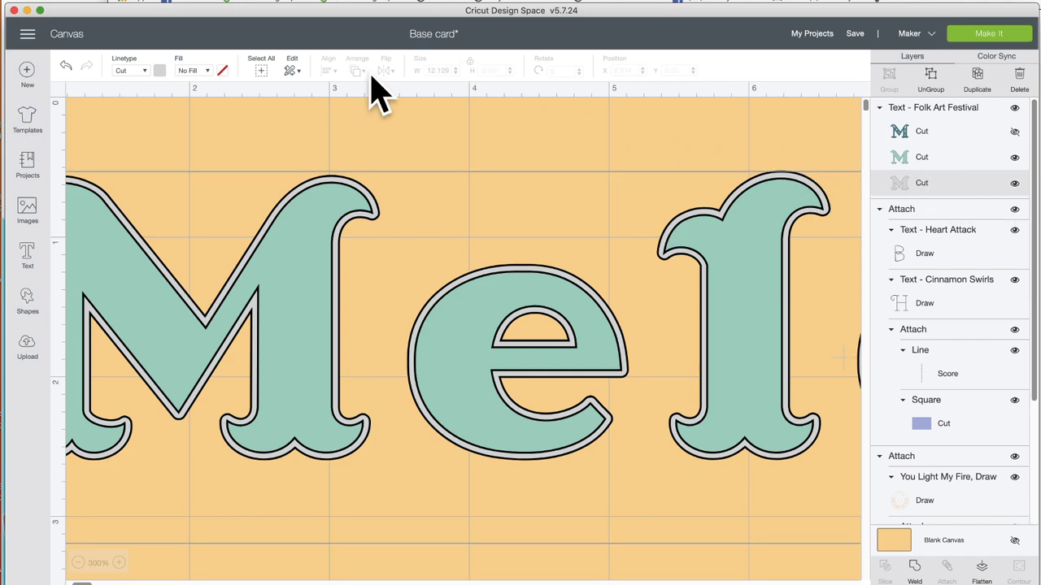
pyautogui.click(160, 71)
pyautogui.click(205, 118)
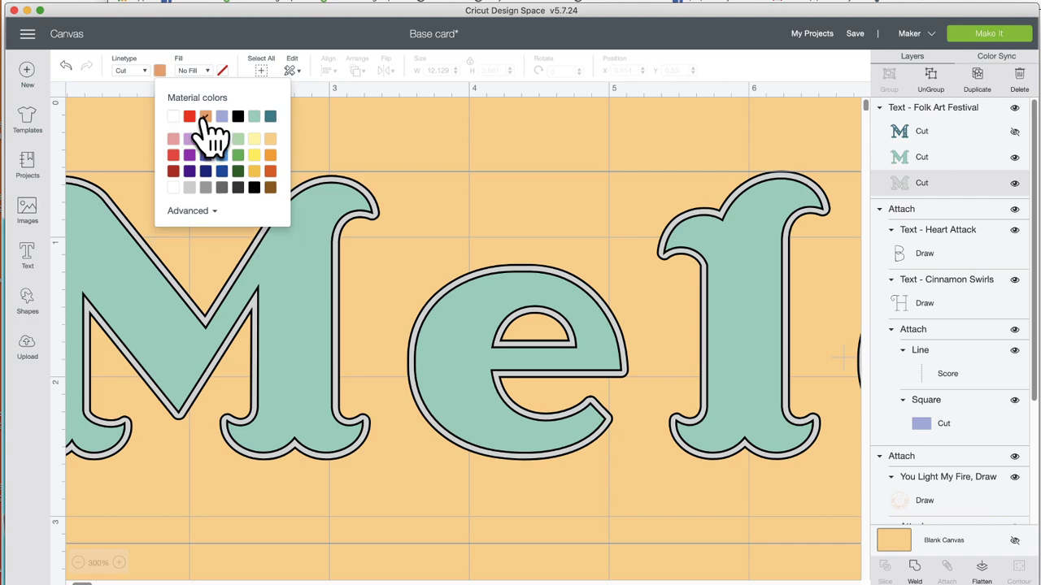
pyautogui.click(238, 173)
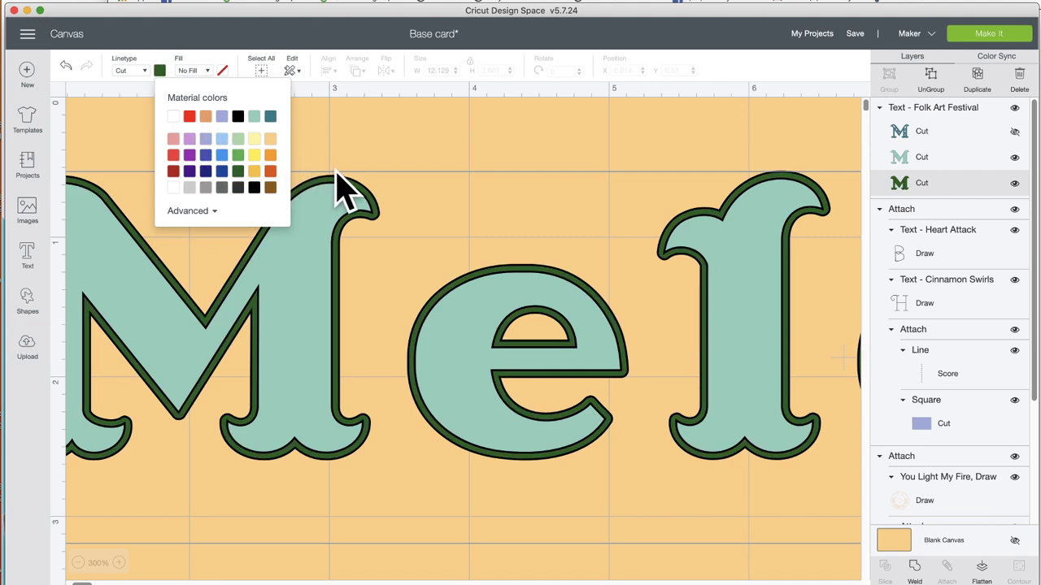
pyautogui.click(455, 161)
# Step: Recolour the light green middle layer of the Folk Art Festival text to light blue
pyautogui.click(895, 155)
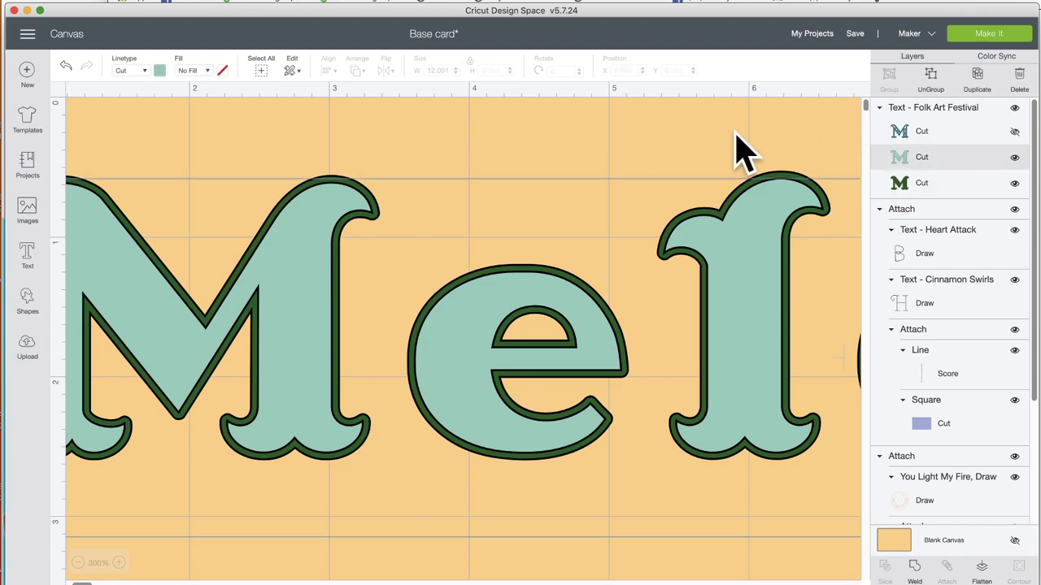
pyautogui.click(161, 72)
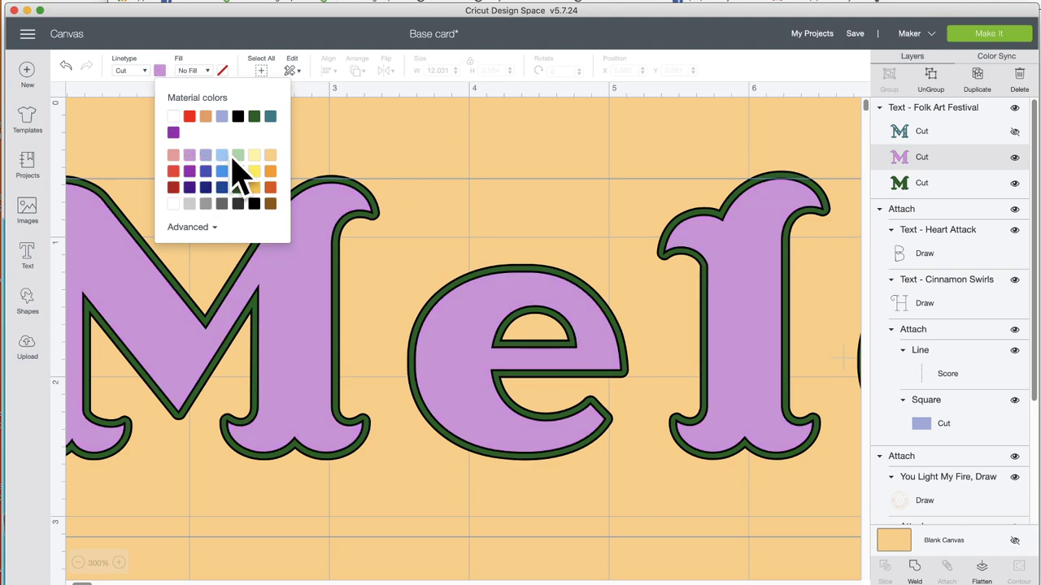
pyautogui.click(220, 157)
pyautogui.click(418, 158)
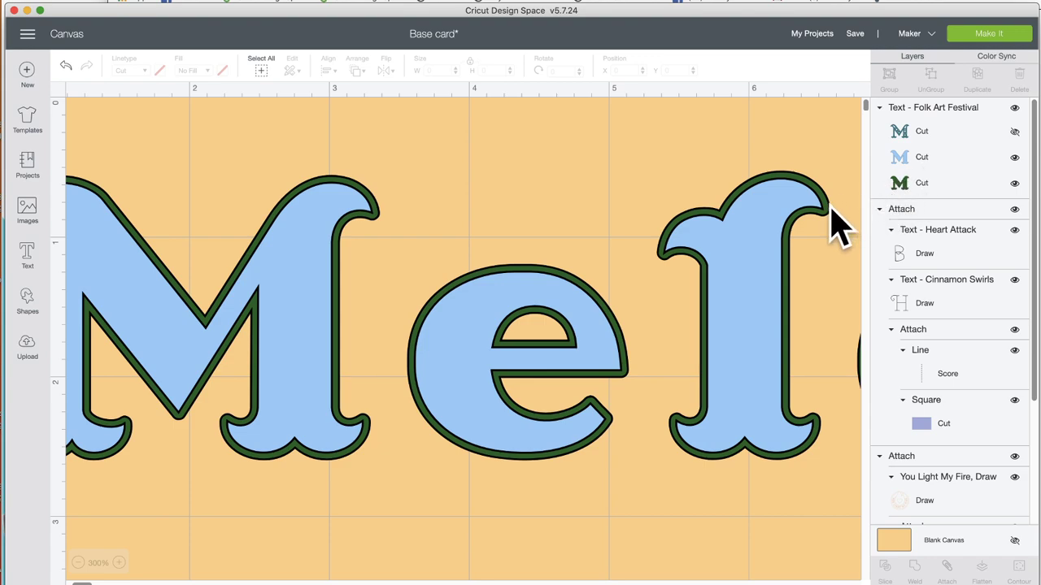
# Step: Show the hidden dark teal decorated layer and recolour it light orange
pyautogui.click(906, 132)
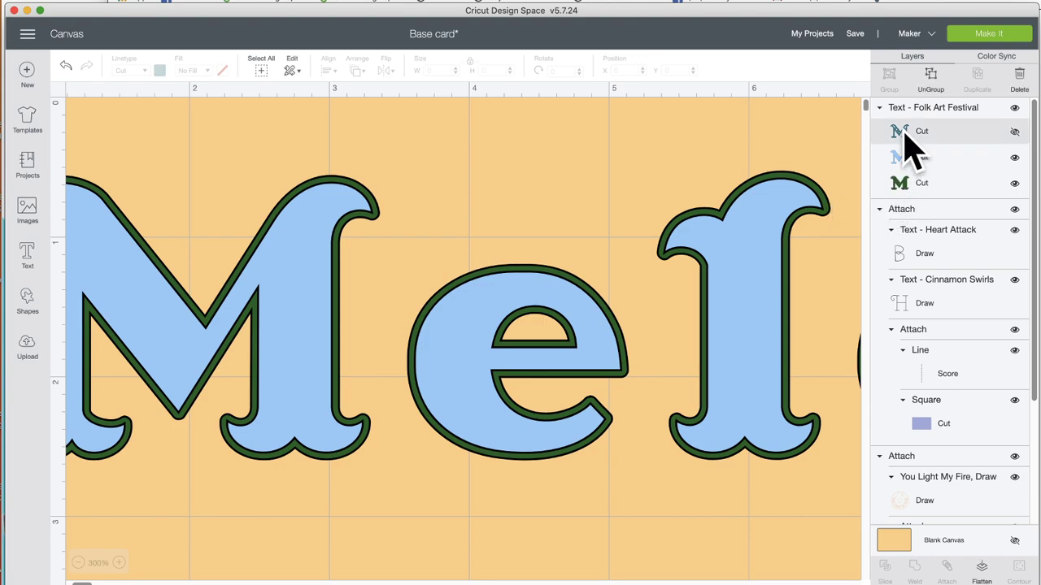
pyautogui.click(1014, 131)
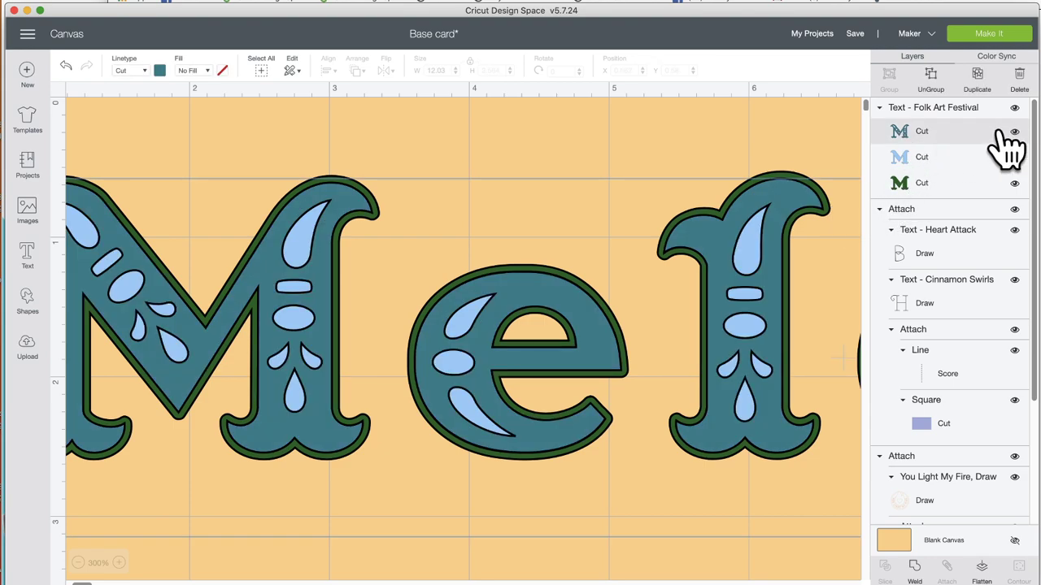
pyautogui.click(160, 72)
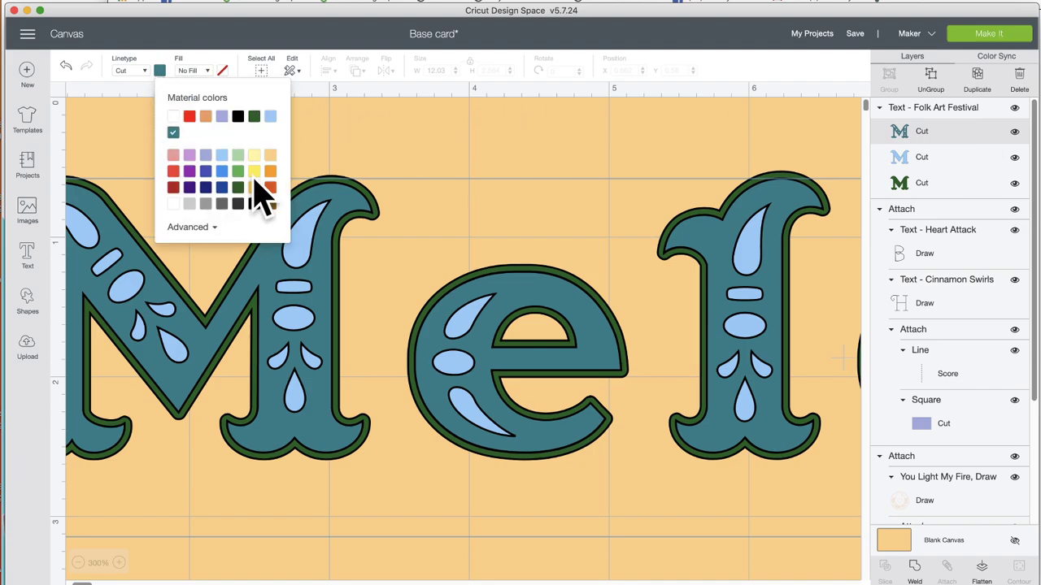
pyautogui.click(273, 156)
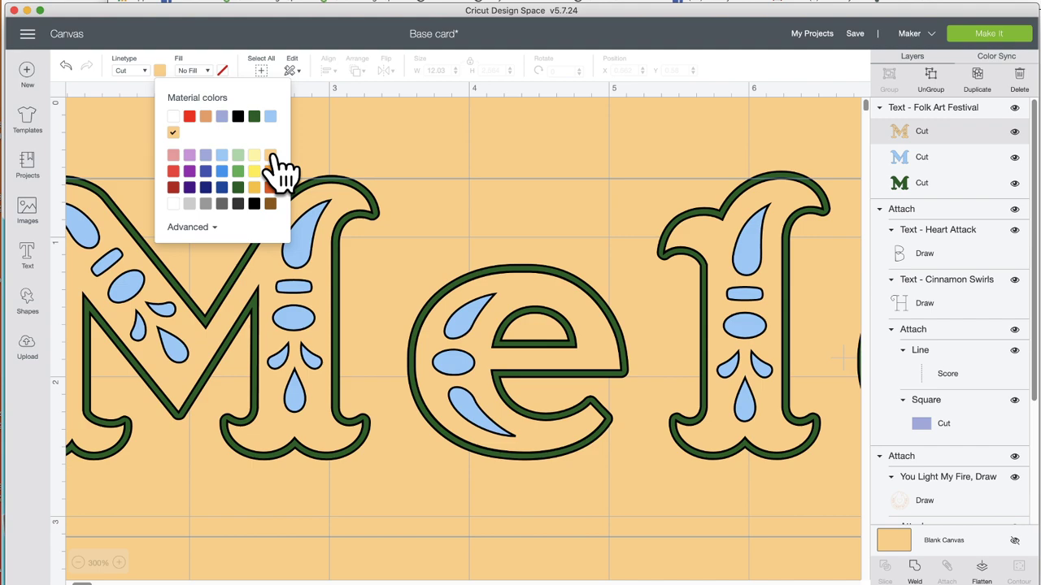
pyautogui.click(889, 521)
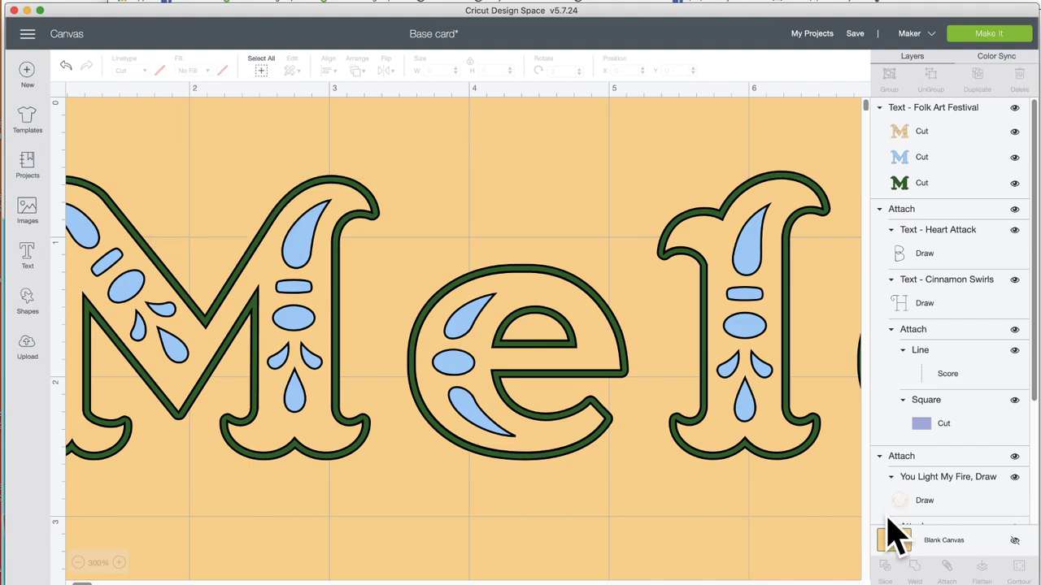
# Step: Change the canvas background colour to white
pyautogui.click(894, 537)
pyautogui.click(406, 113)
pyautogui.click(230, 142)
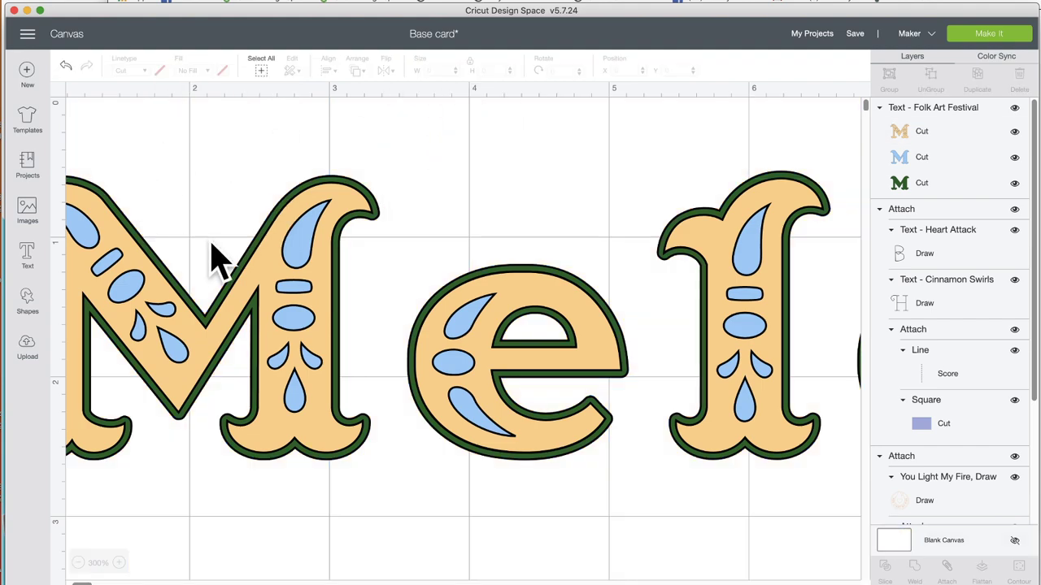
# Step: Recolour the dark green backing layer of the Folk Art Festival text to indigo blue
pyautogui.click(907, 184)
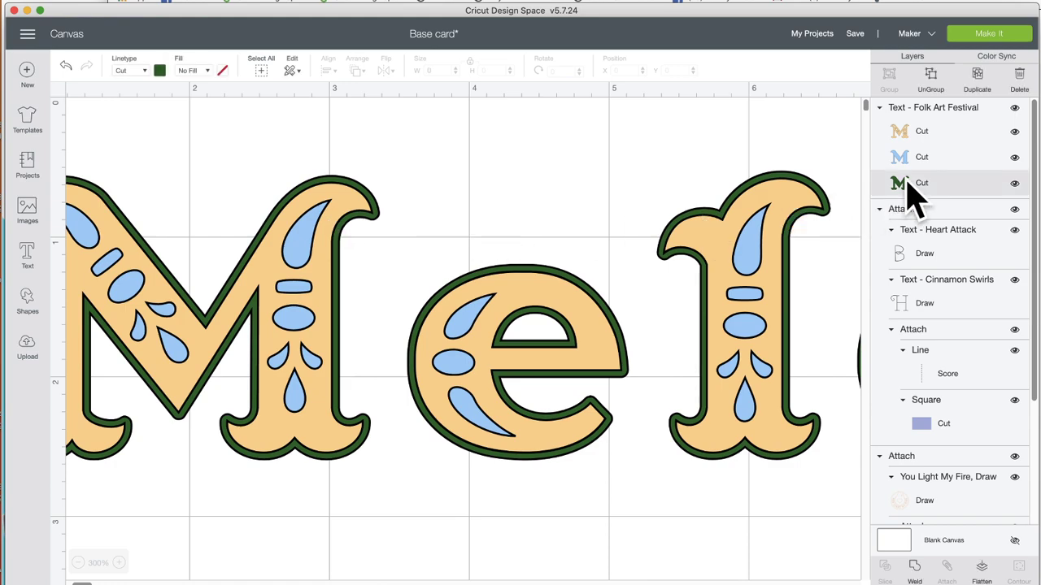
pyautogui.click(159, 70)
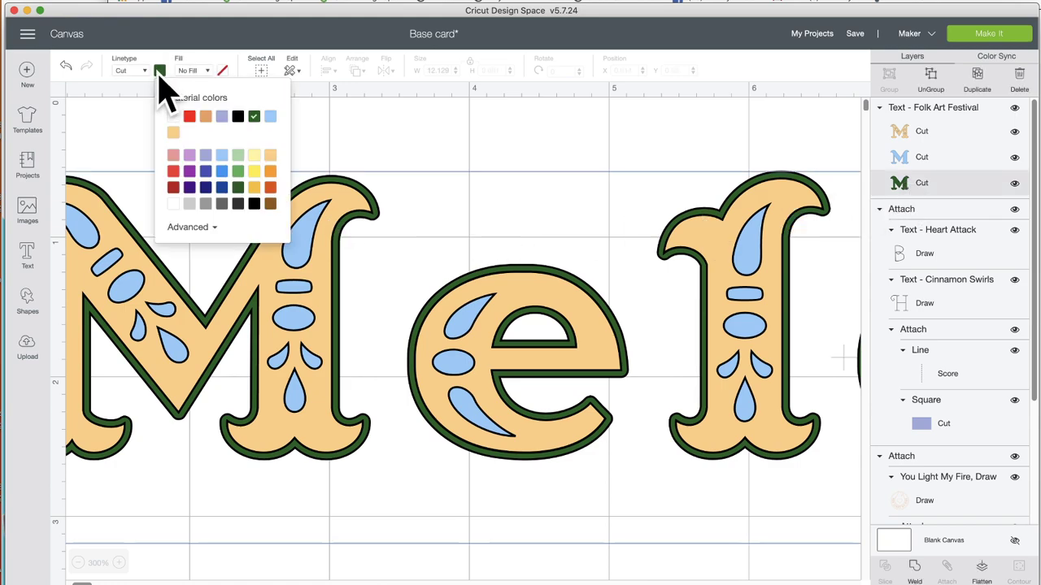
pyautogui.click(204, 172)
pyautogui.click(478, 124)
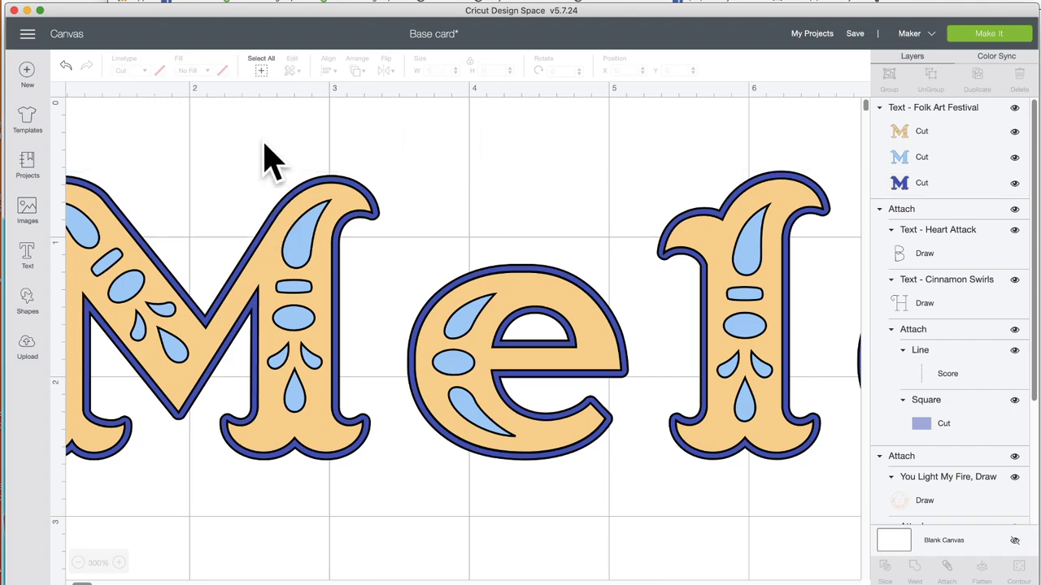
# Step: Examine the recoloured three-layer lettering from the first letter across the rest of the name
pyautogui.scroll(-3, 244, 244)
pyautogui.hscroll(-4, 244, 244)
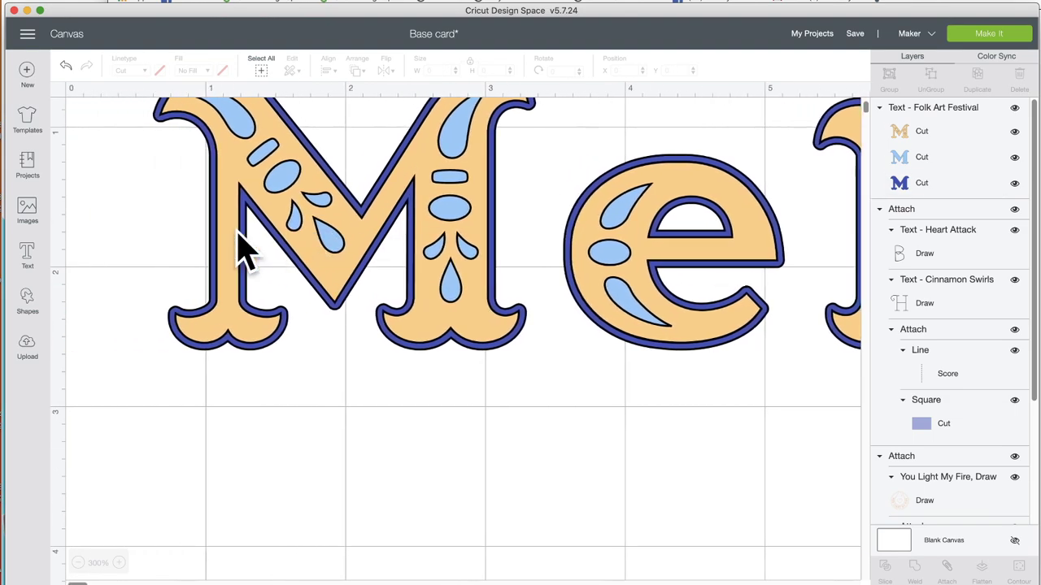
pyautogui.scroll(3, 244, 248)
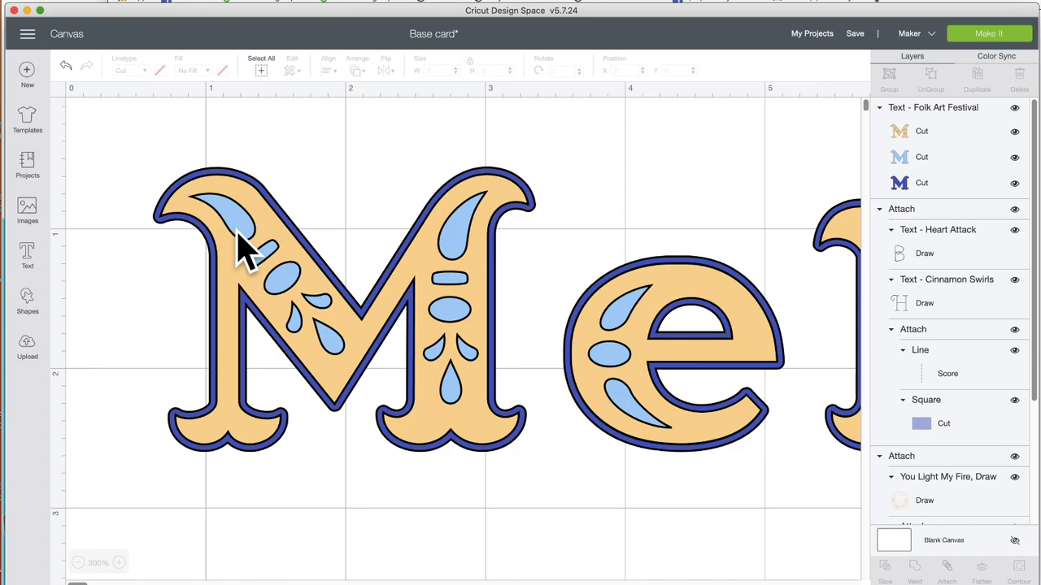
pyautogui.hscroll(5, 318, 240)
pyautogui.scroll(-5, 318, 239)
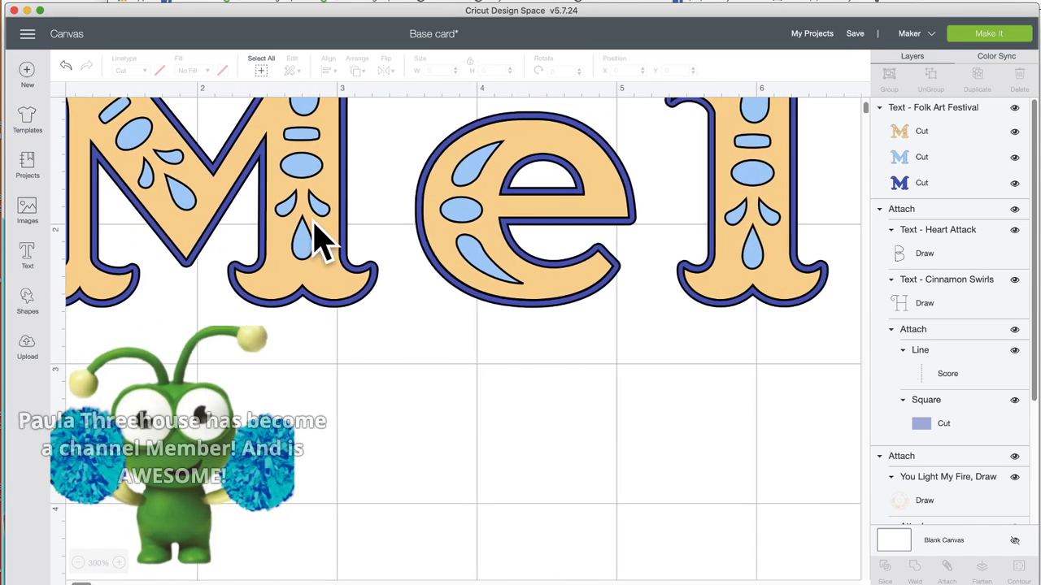
pyautogui.scroll(5, 318, 239)
pyautogui.hscroll(1, 318, 239)
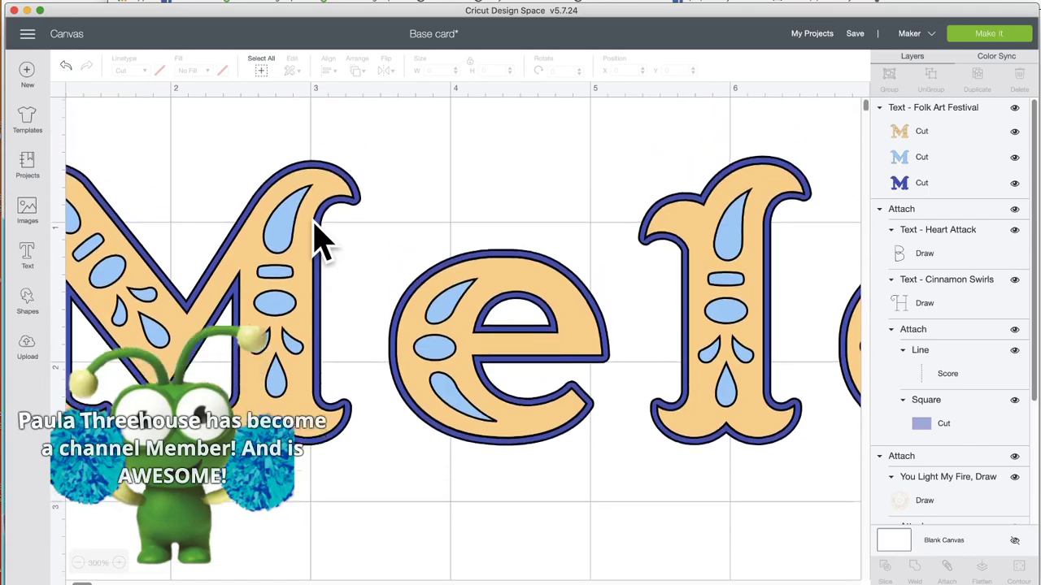
pyautogui.hscroll(5, 318, 239)
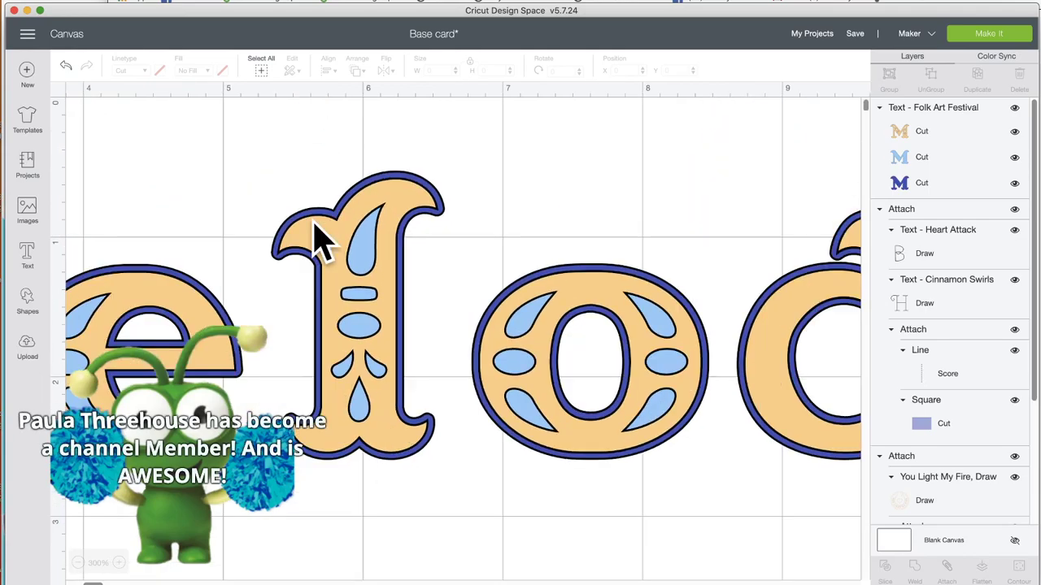
# Step: Filter the font list for the layered name text to multi-layer fonts only
pyautogui.click(318, 240)
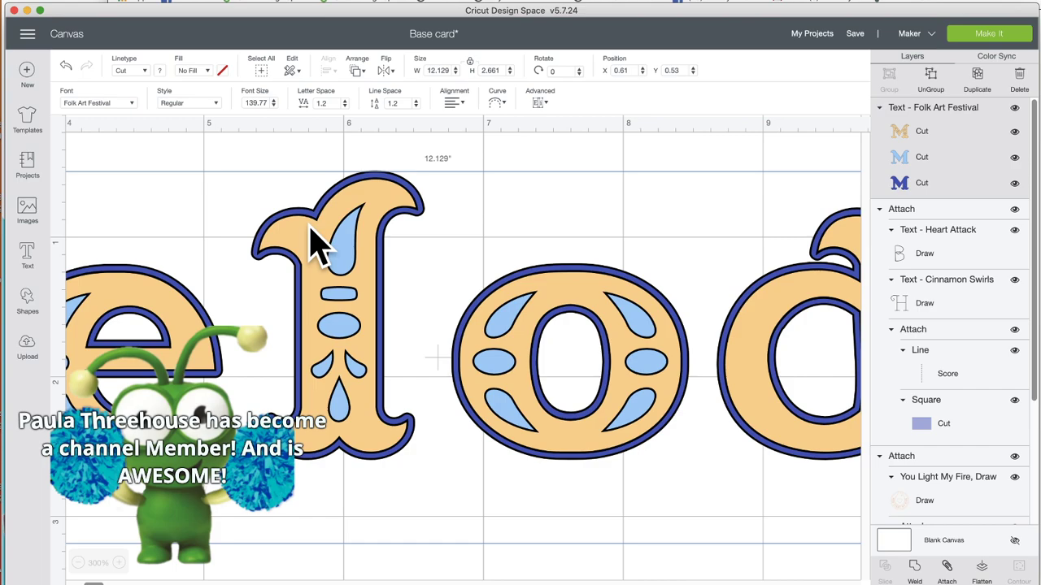
pyautogui.click(114, 103)
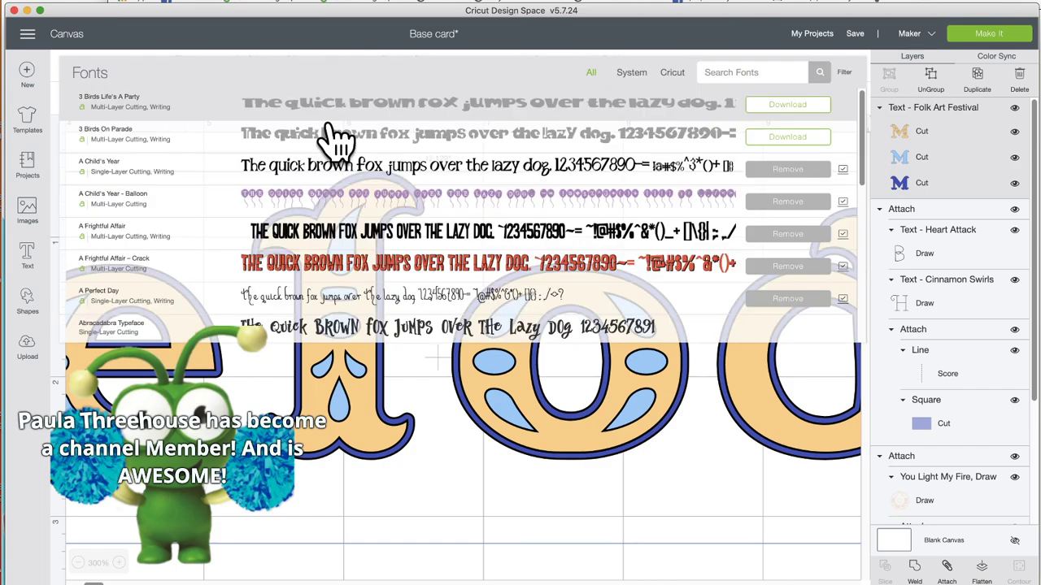
pyautogui.click(844, 72)
pyautogui.click(786, 131)
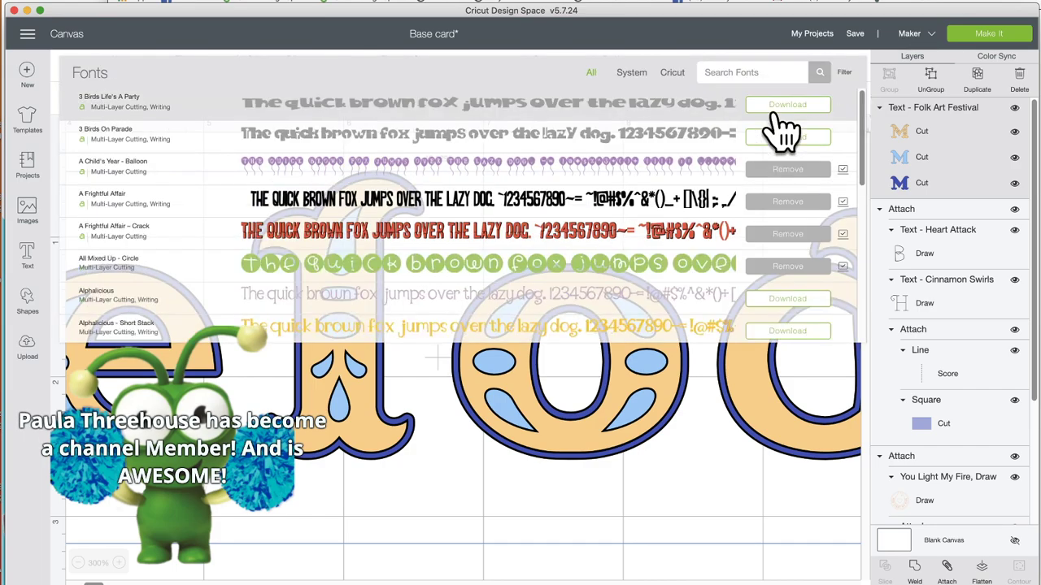
pyautogui.click(842, 77)
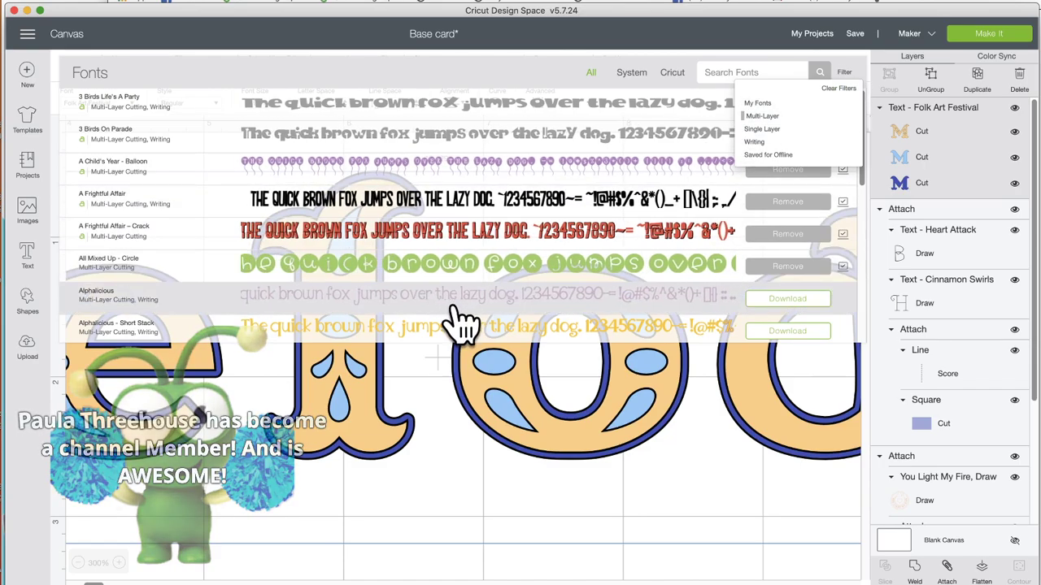
pyautogui.click(361, 77)
# Step: Change the name text's font to the Art Nouveau - Monogram Block multi-layer font
pyautogui.scroll(-5, 379, 237)
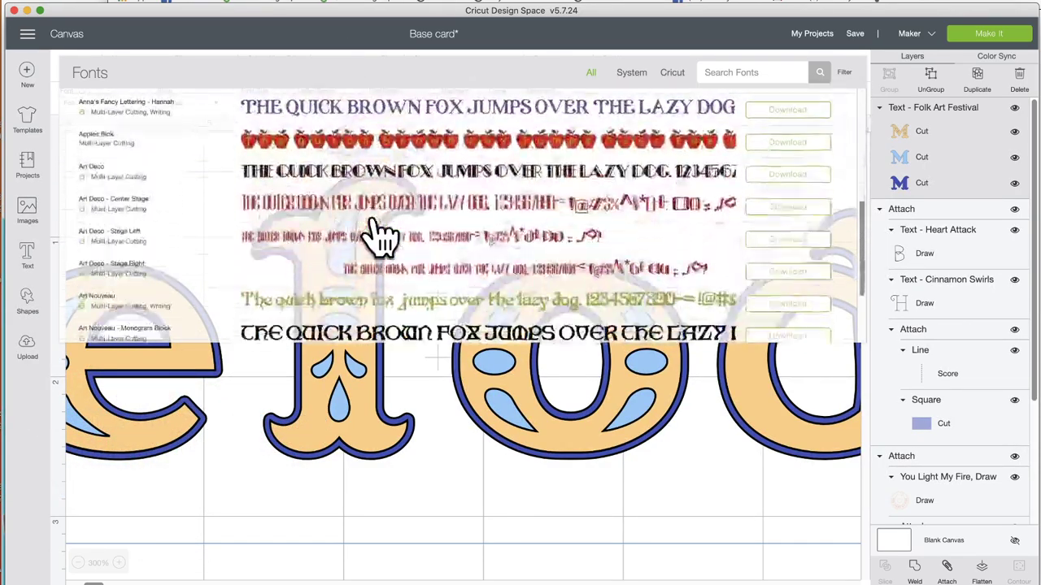
pyautogui.scroll(-5, 379, 236)
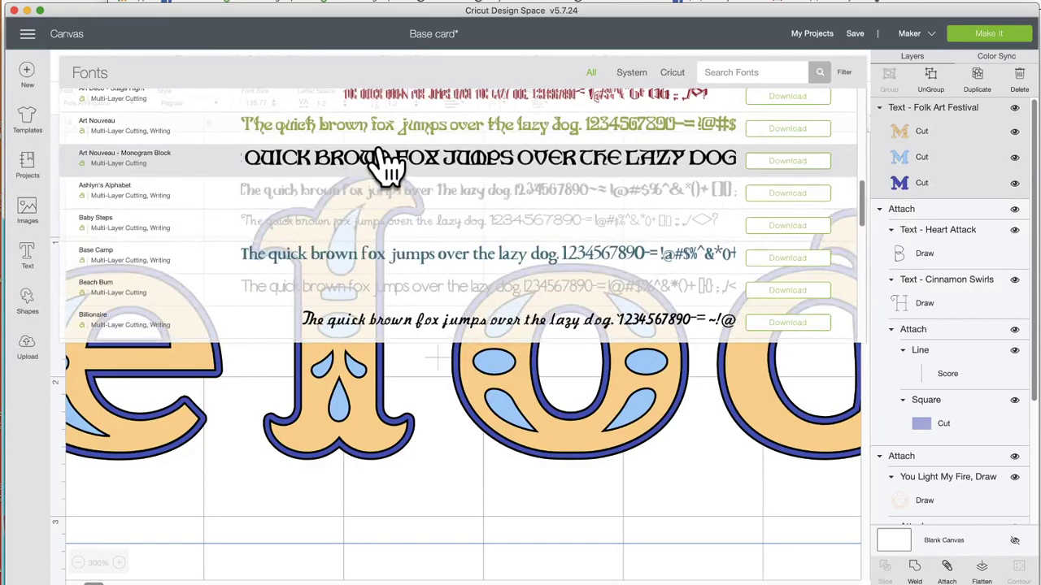
pyautogui.click(385, 167)
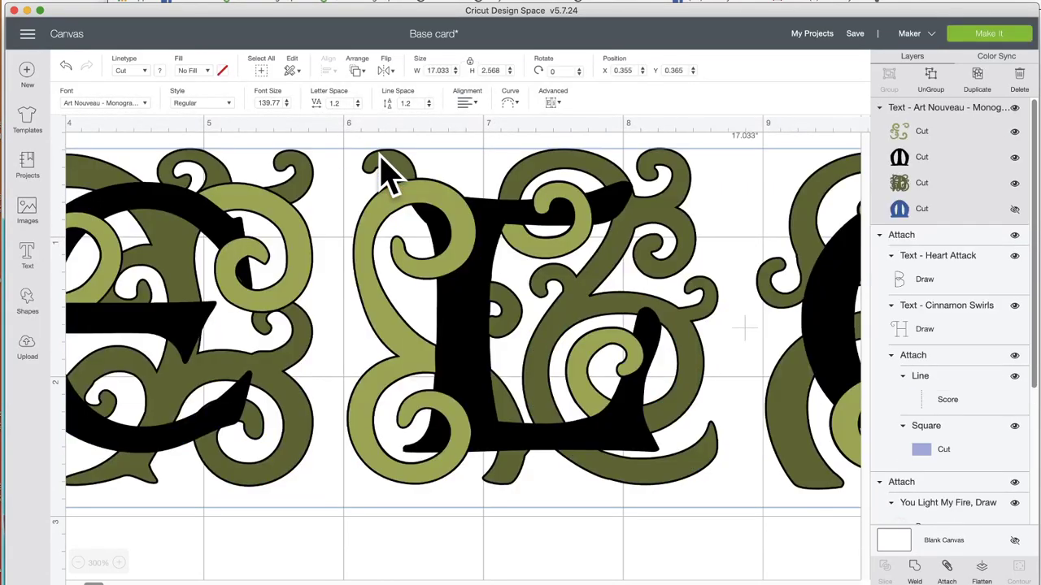
# Step: Move the name text down and right on the canvas, to about X 0.648, Y 1.254
pyautogui.hscroll(-5, 426, 301)
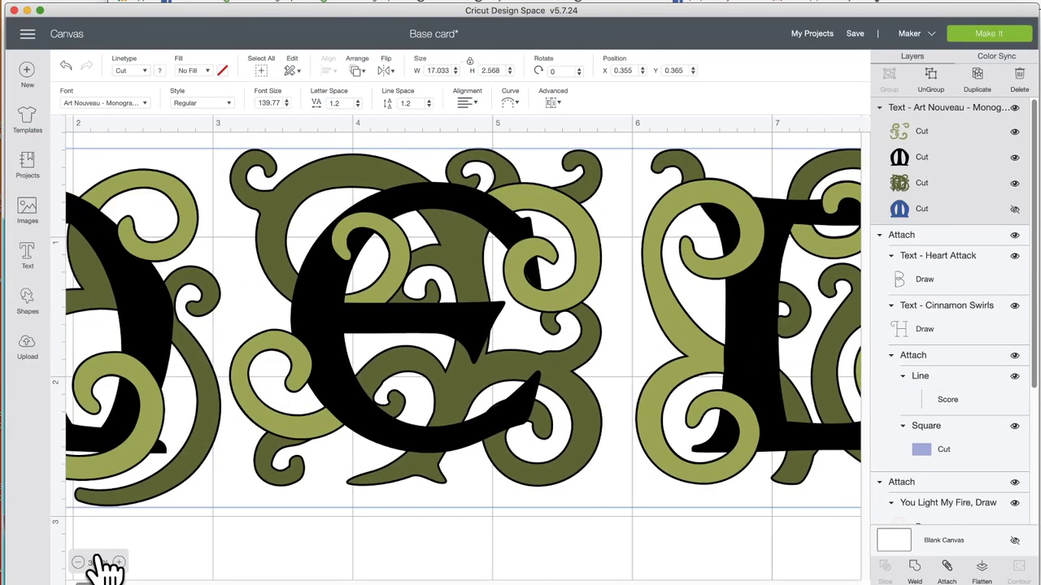
pyautogui.click(77, 563)
pyautogui.click(78, 563)
pyautogui.click(77, 563)
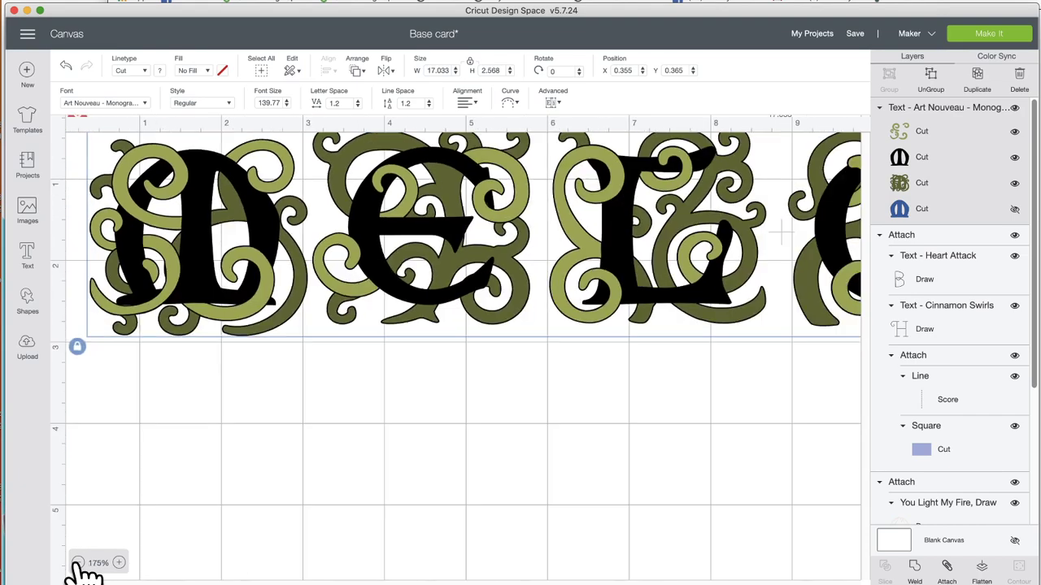
pyautogui.moveTo(289, 228); pyautogui.dragTo(314, 293)
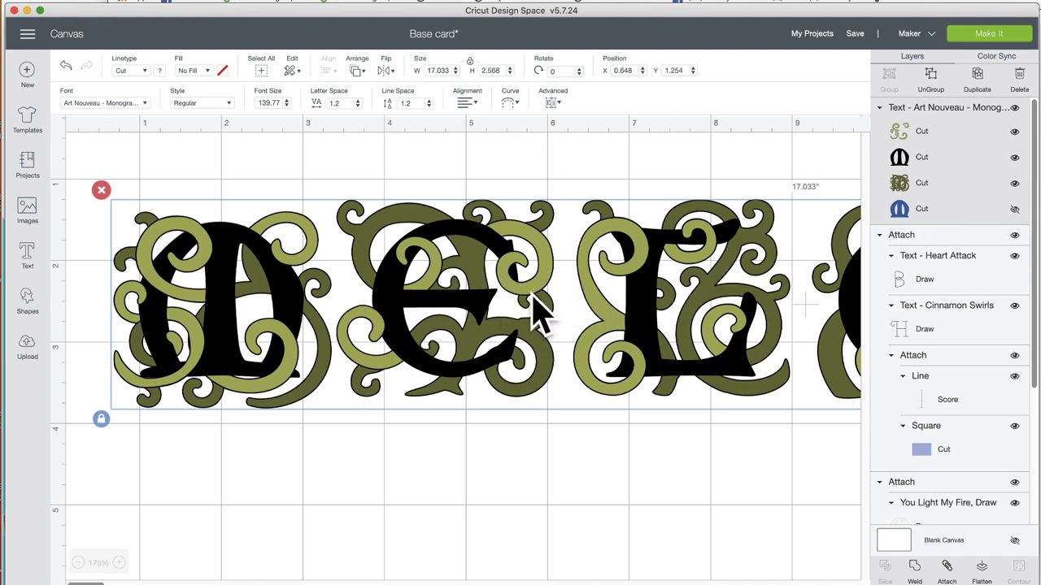
# Step: Hide and show again the black letter layer and the light green swirl layer to inspect each one's part in the design
pyautogui.click(1015, 156)
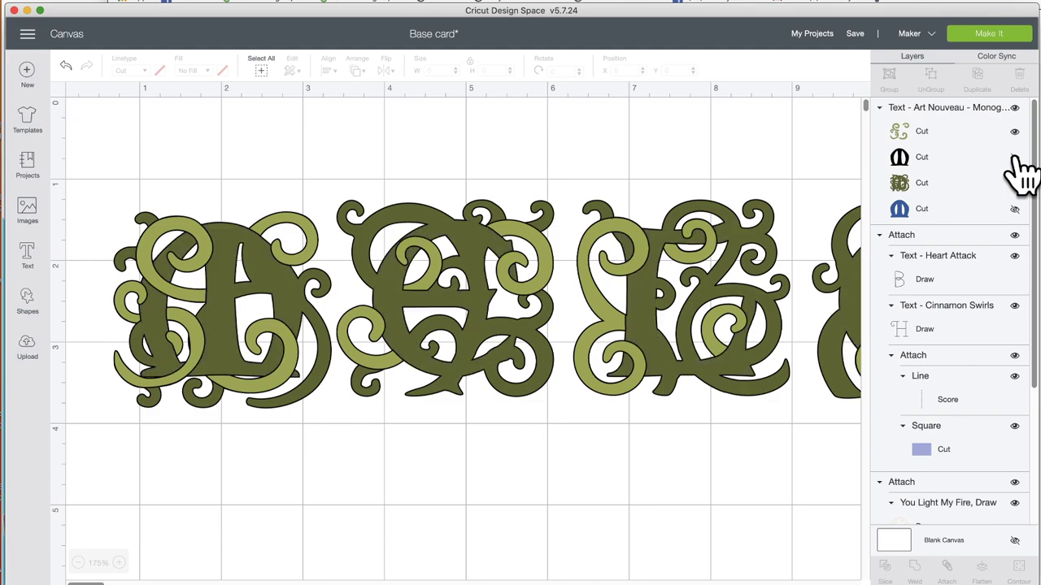
pyautogui.click(1015, 157)
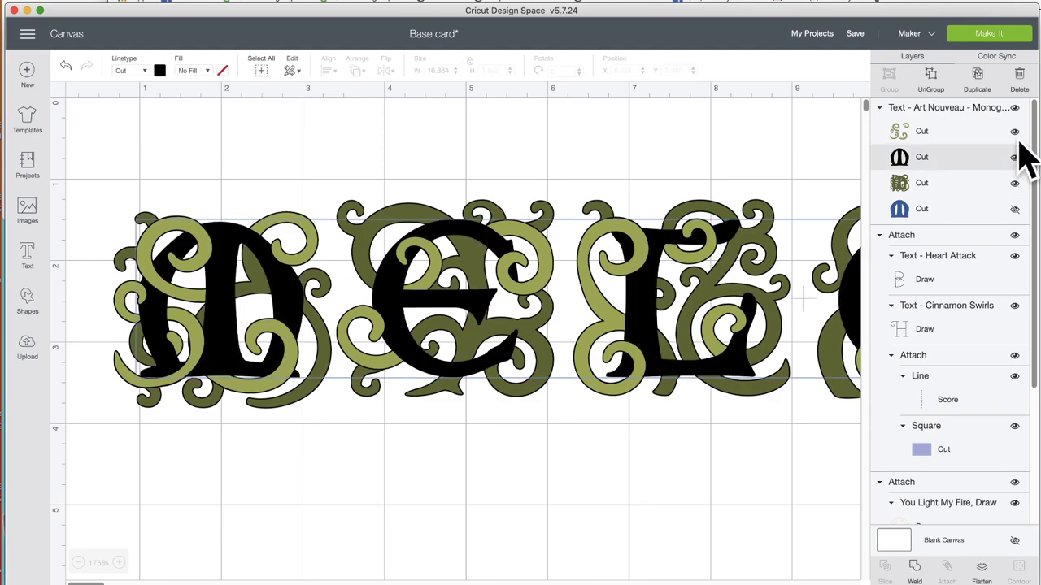
pyautogui.click(1015, 131)
pyautogui.click(1015, 130)
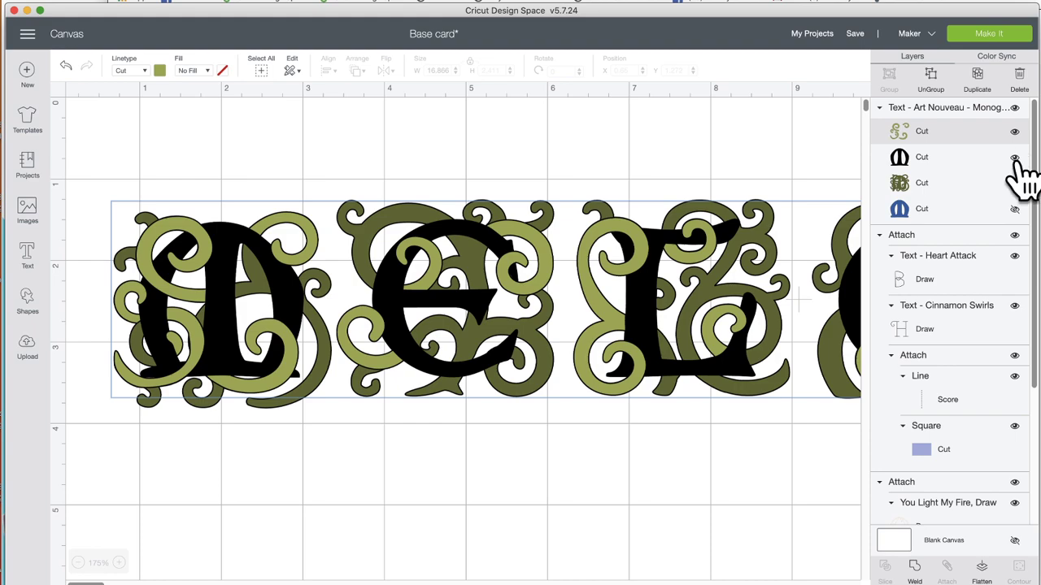
# Step: Hide the dark green and light green swirl layers and show the blue backing layer behind the black letters
pyautogui.click(1014, 183)
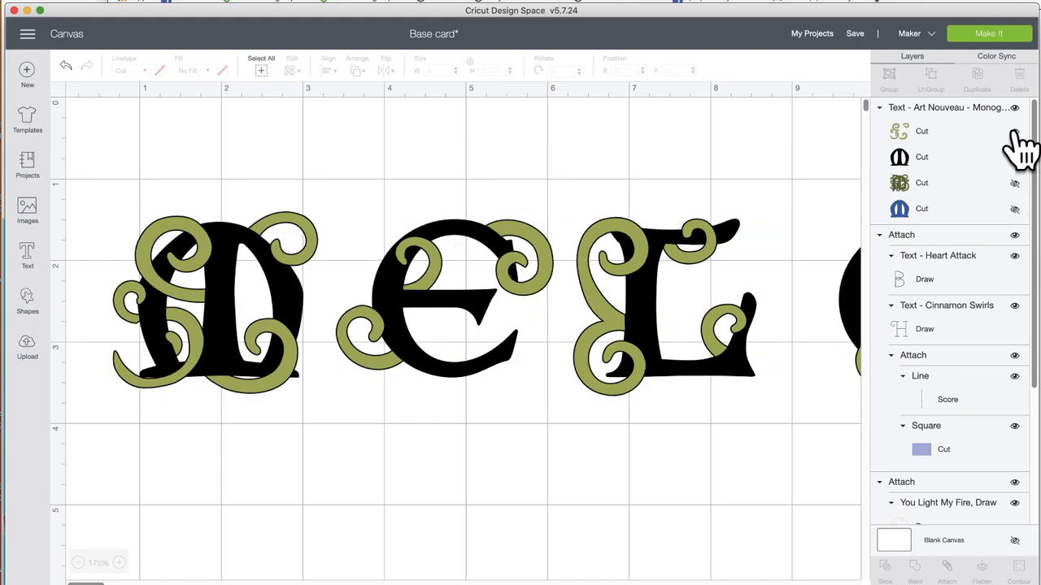
pyautogui.click(1015, 131)
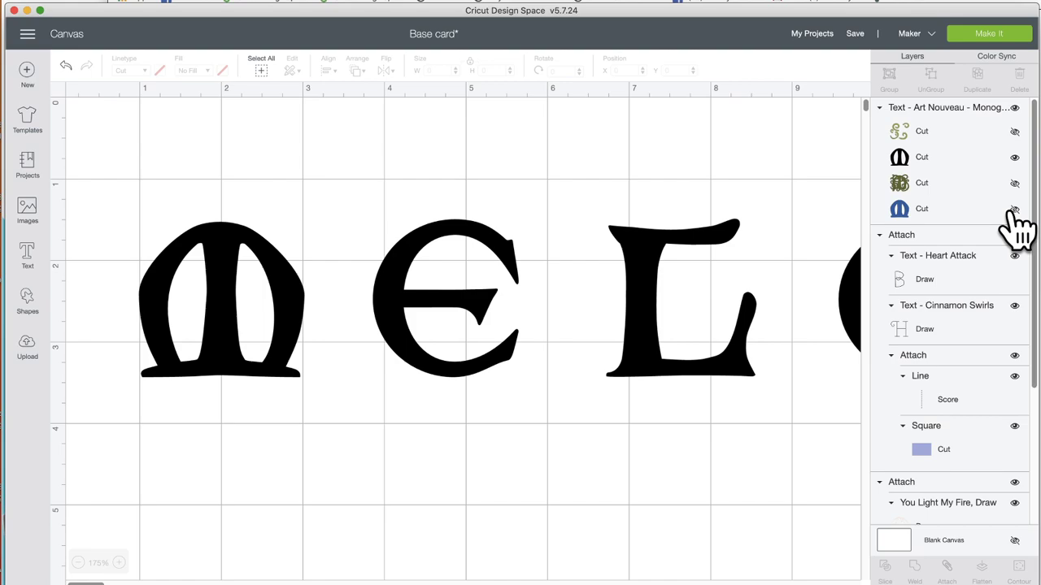
pyautogui.click(1014, 210)
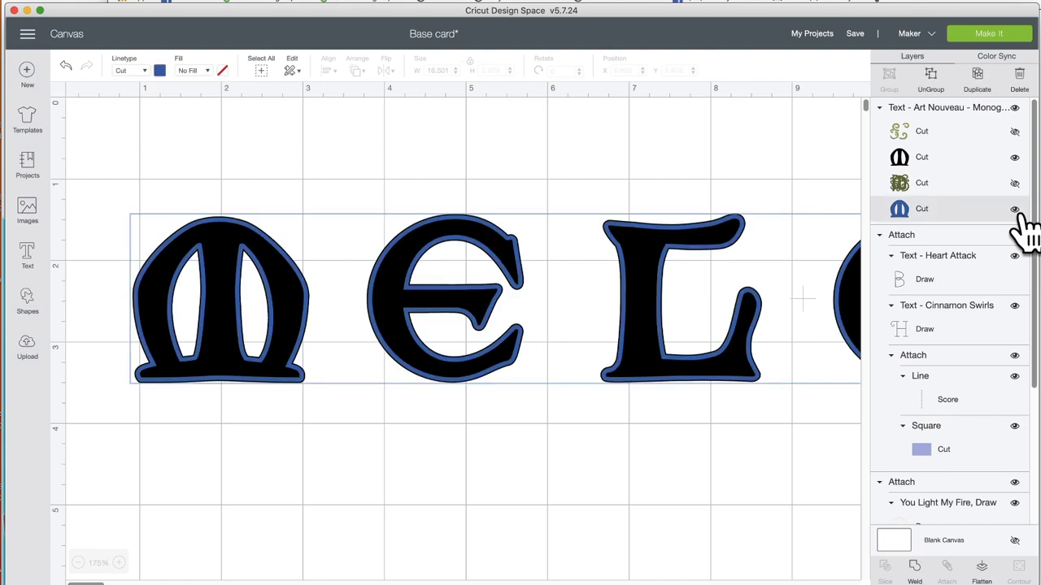
# Step: Change the name text's font to Base Camp
pyautogui.click(111, 152)
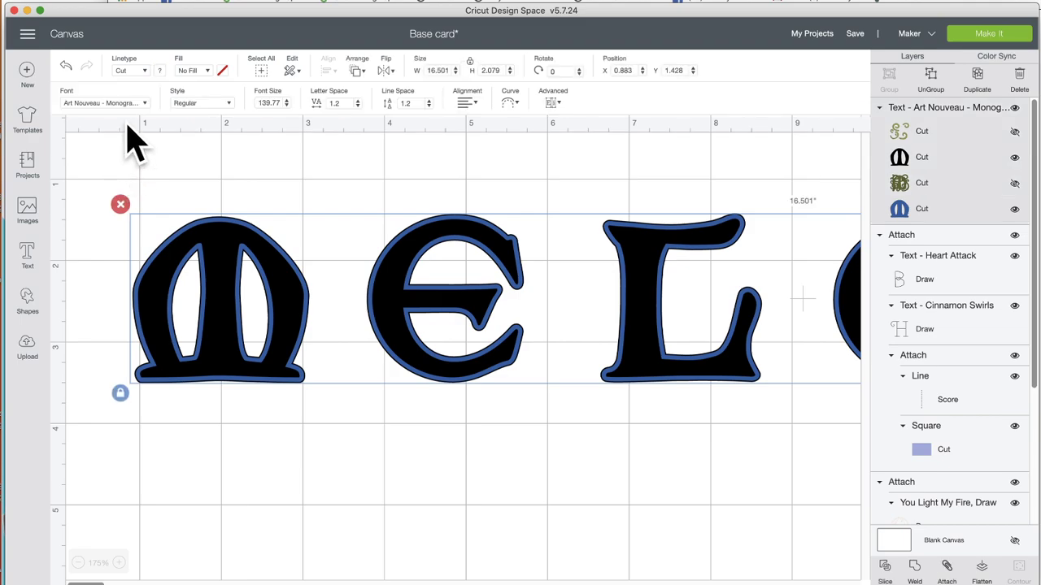
pyautogui.click(104, 102)
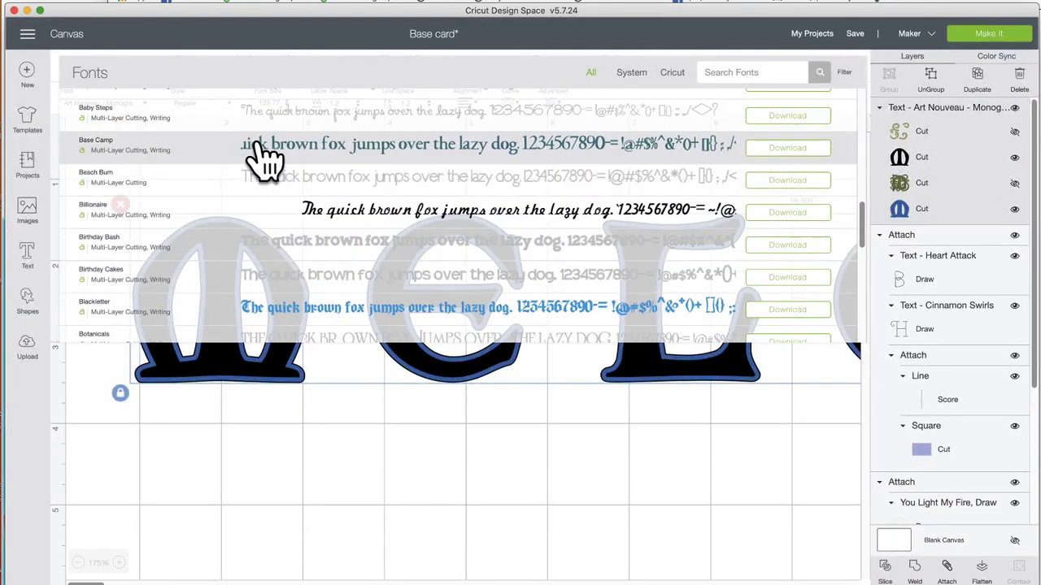
pyautogui.click(257, 144)
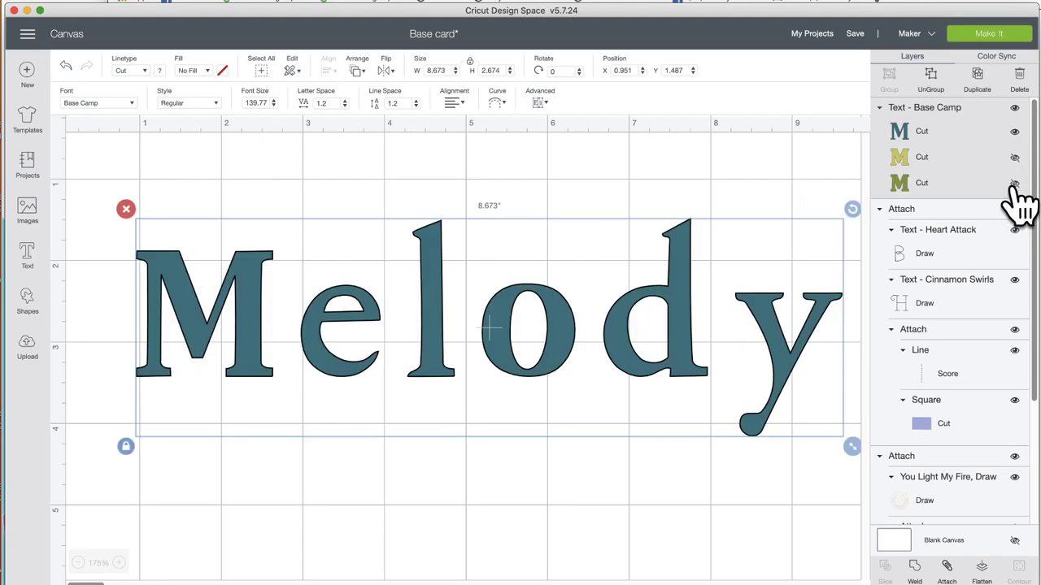
# Step: Show the light yellow-green outline layer of the Base Camp text and leave the olive solid backing layer hidden
pyautogui.click(1014, 184)
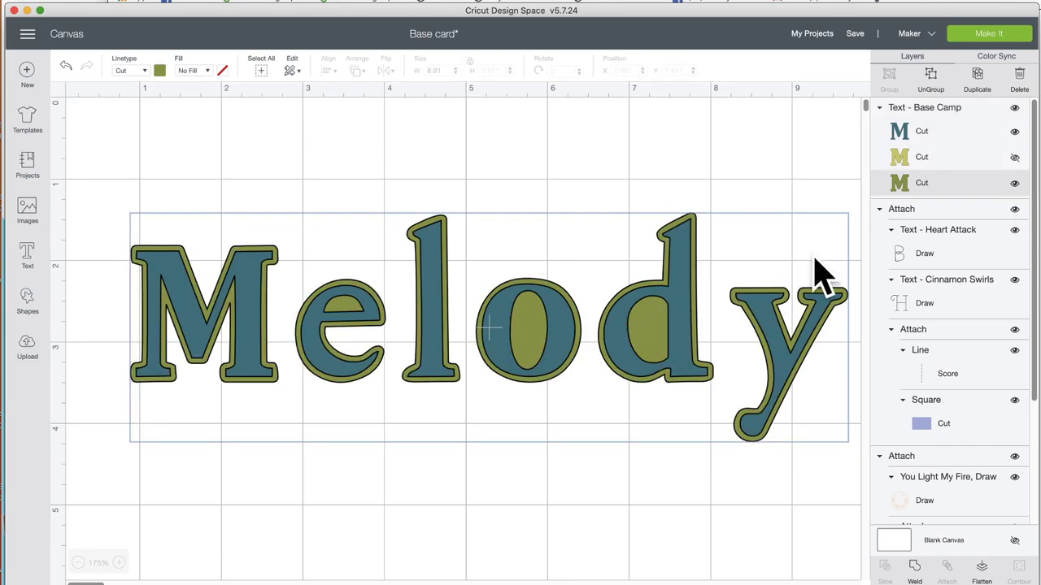
pyautogui.click(1014, 158)
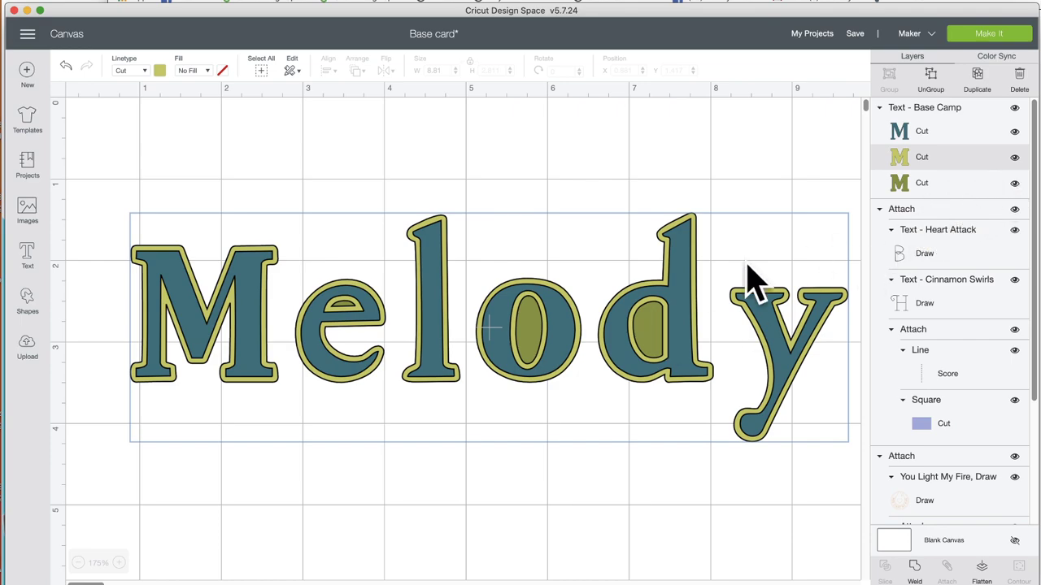
pyautogui.click(1015, 183)
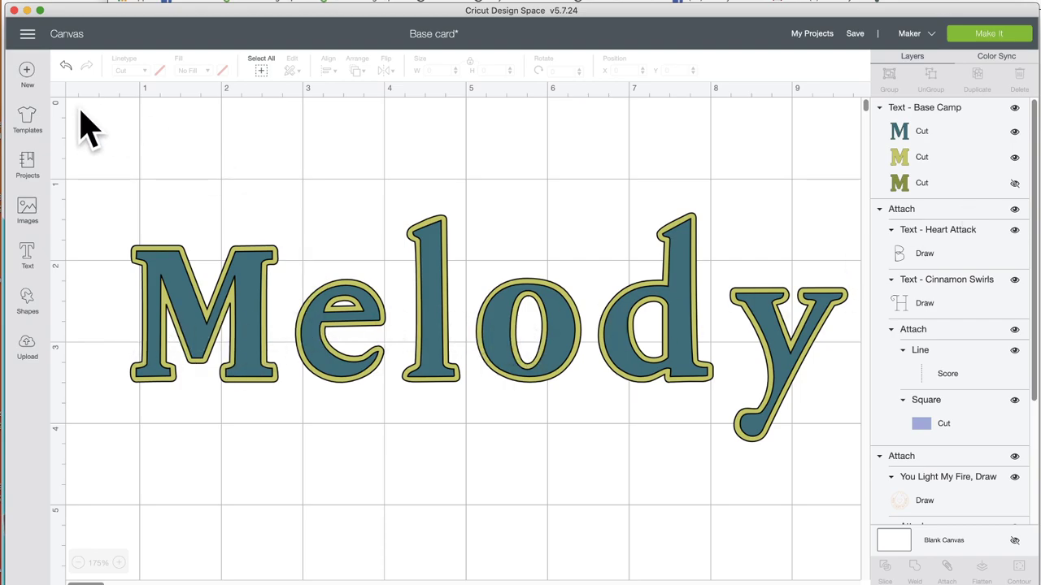
# Step: Browse further through the multi-layer fonts and apply Cindy Loo to the name text
pyautogui.click(258, 285)
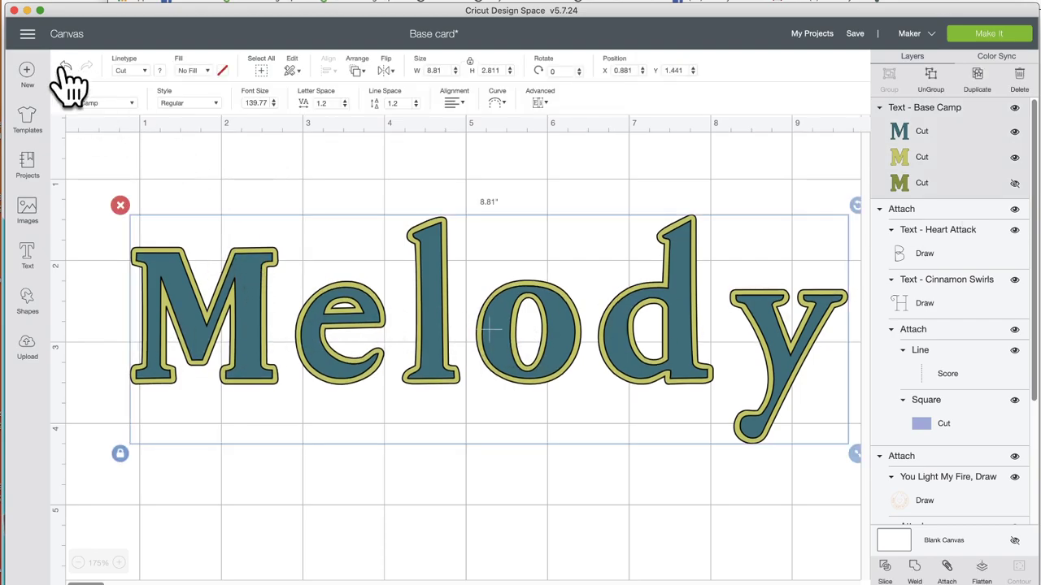
pyautogui.click(130, 104)
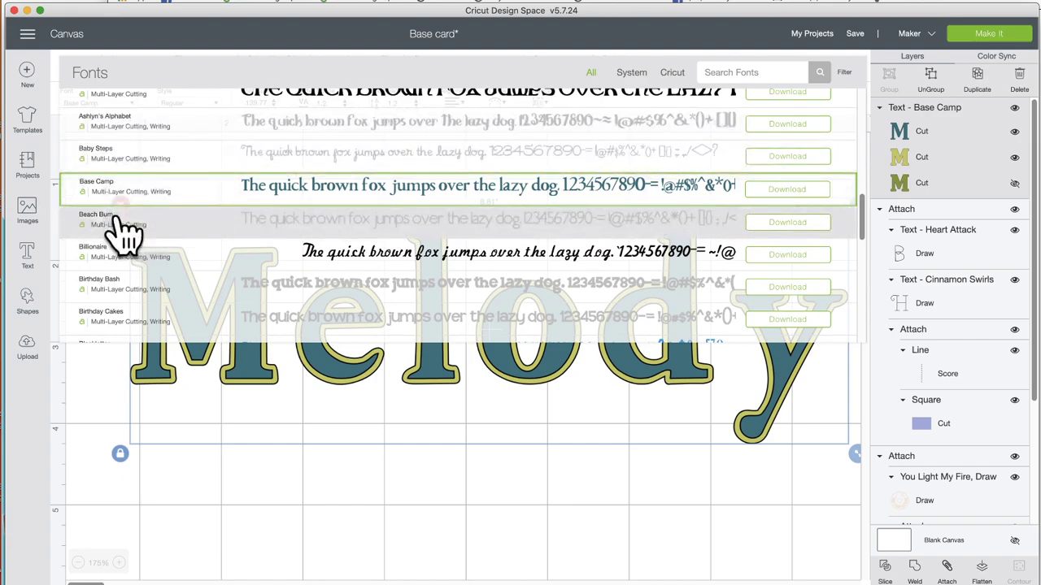
pyautogui.scroll(-1, 122, 231)
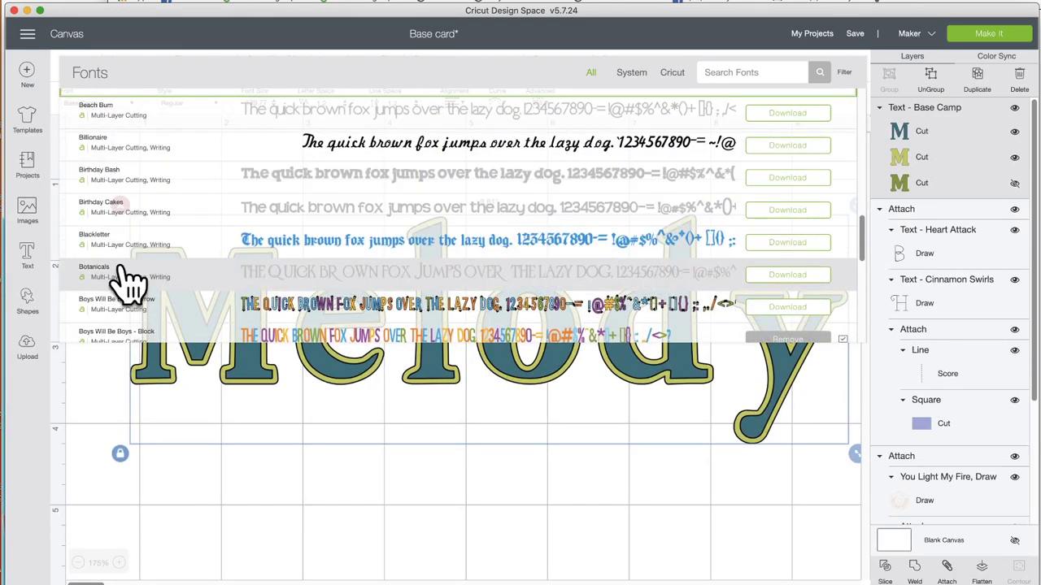
pyautogui.scroll(-5, 128, 281)
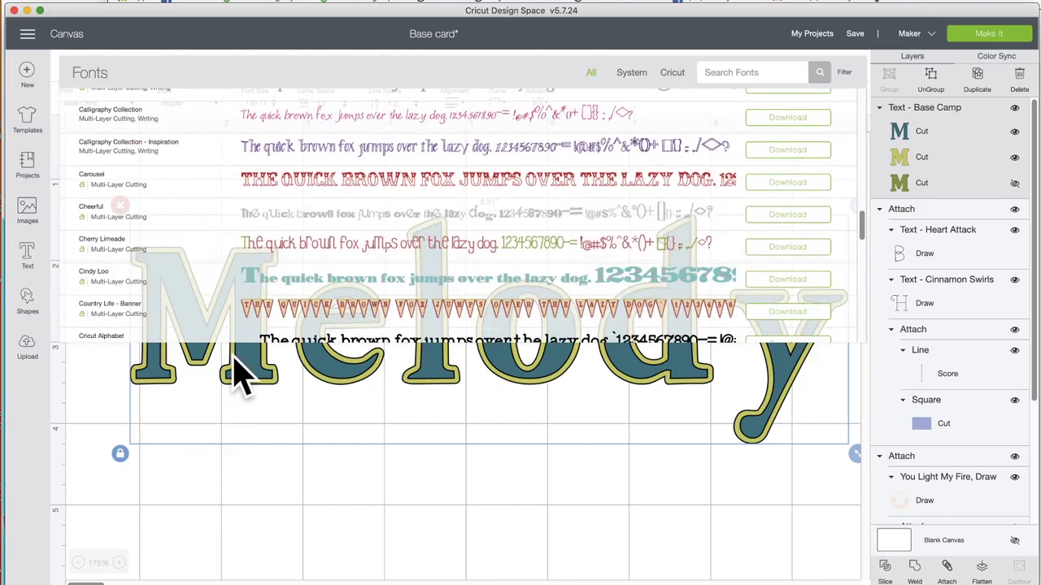
pyautogui.scroll(-3, 220, 333)
pyautogui.scroll(-2, 218, 333)
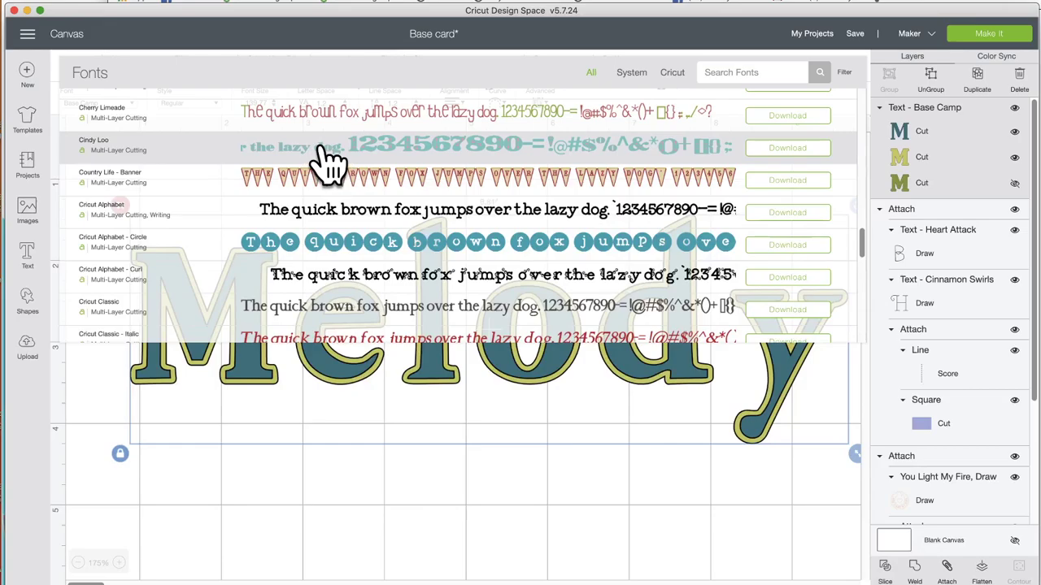
pyautogui.click(323, 153)
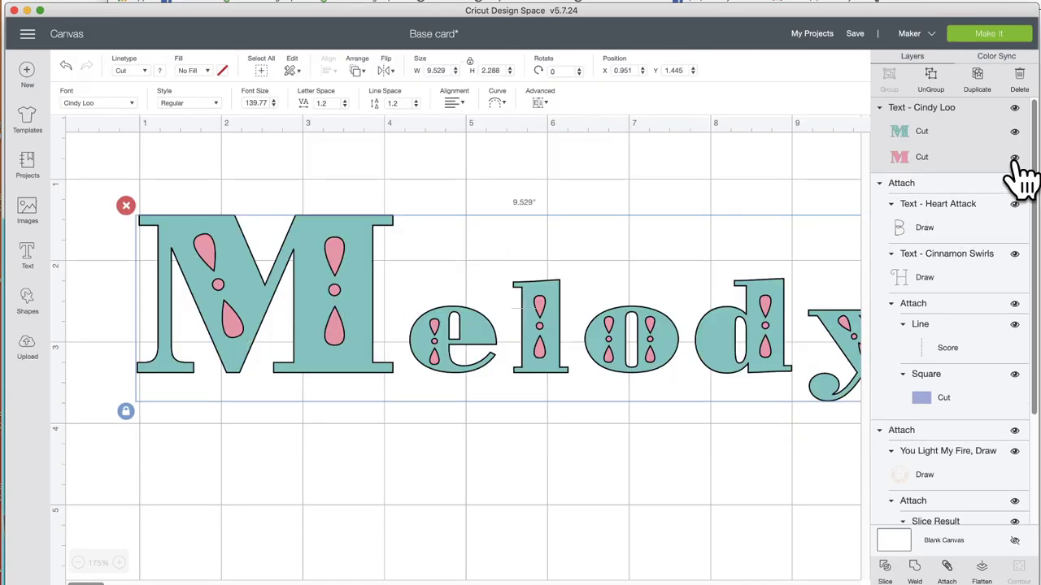
# Step: Change the name text's font to Extreme Fonts - Big League from the multi-layer fonts
pyautogui.click(114, 104)
pyautogui.scroll(-5, 146, 264)
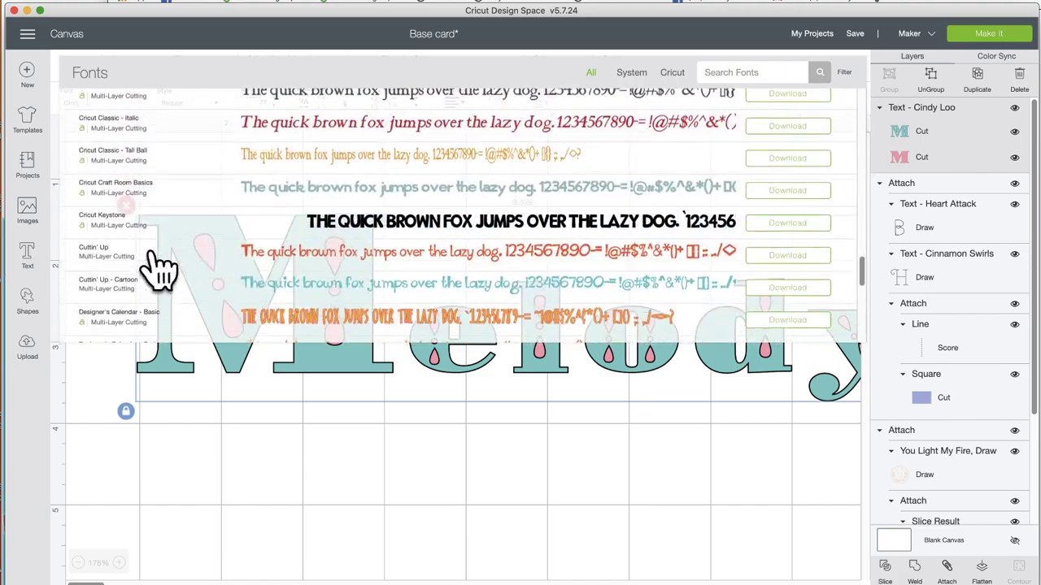
pyautogui.scroll(-5, 159, 265)
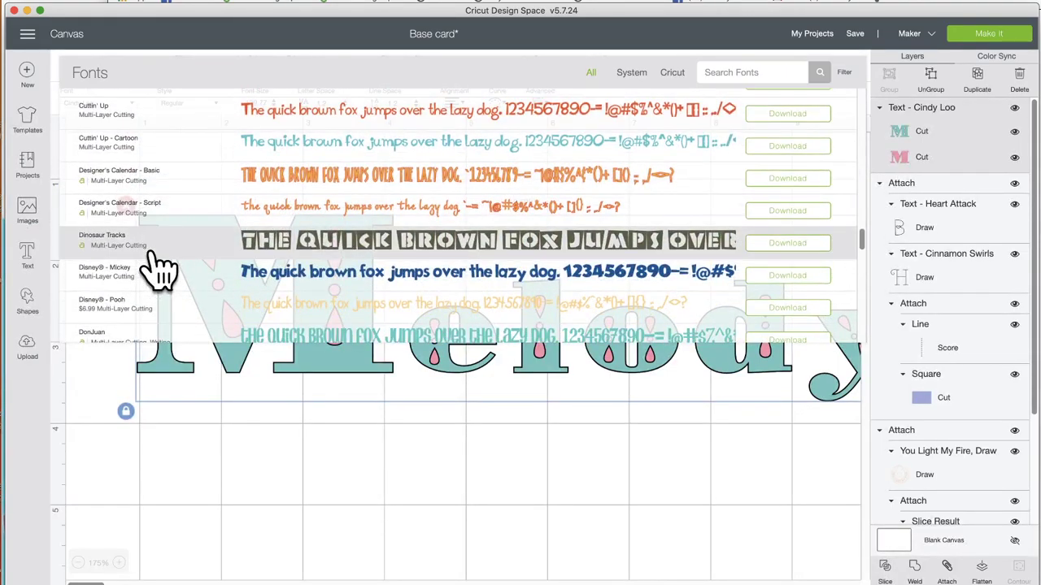
pyautogui.scroll(-5, 159, 265)
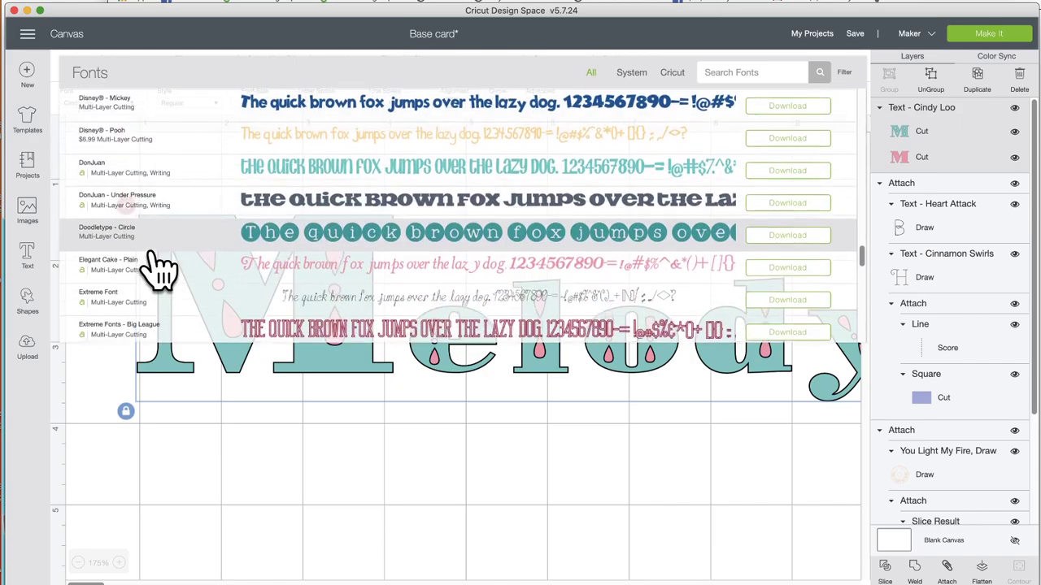
pyautogui.scroll(-5, 158, 264)
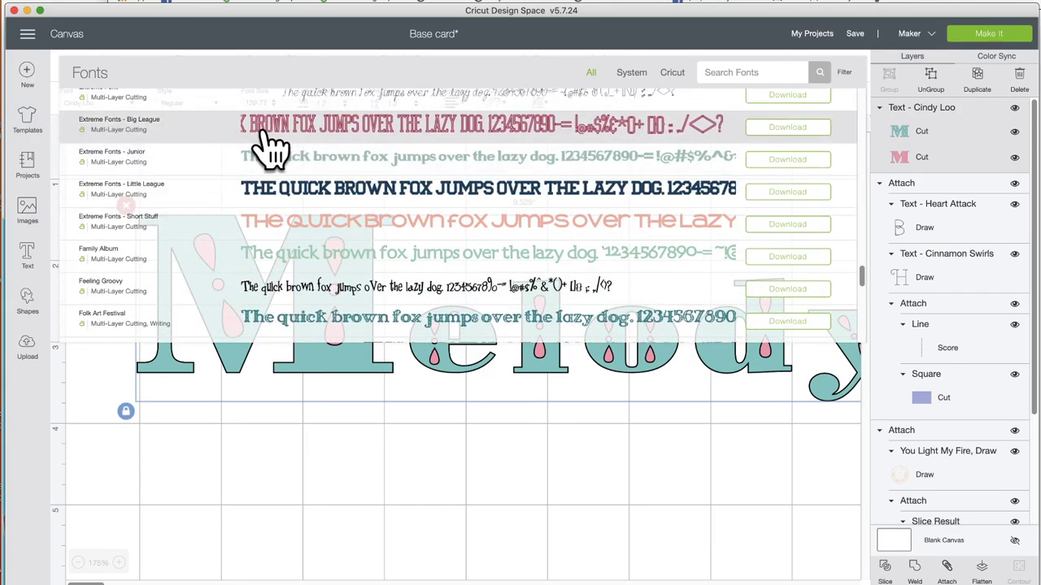
pyautogui.click(273, 149)
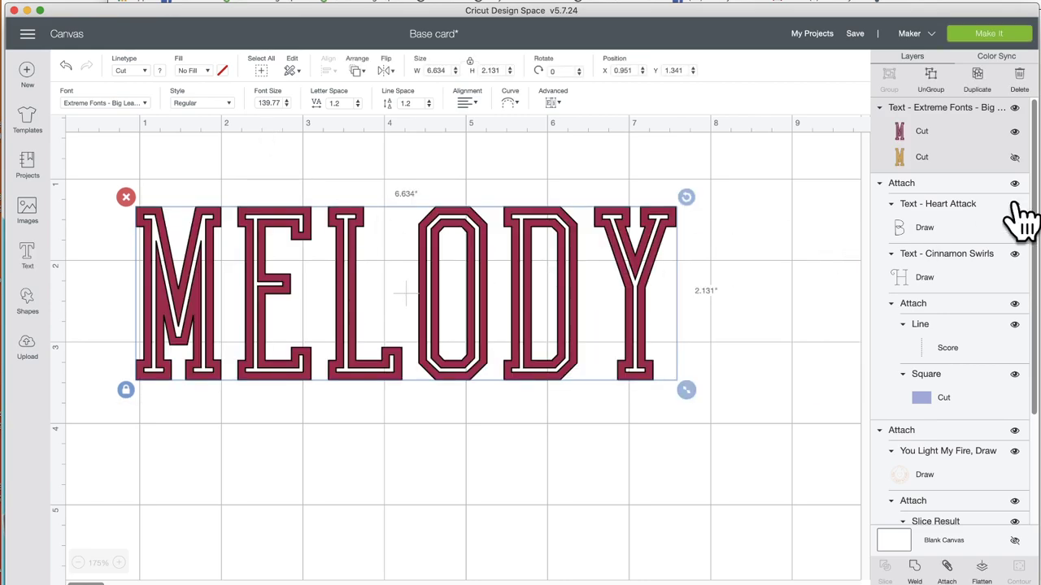
# Step: Show the gold backing layer of the Big League text and hide its maroon outline layer
pyautogui.click(1014, 157)
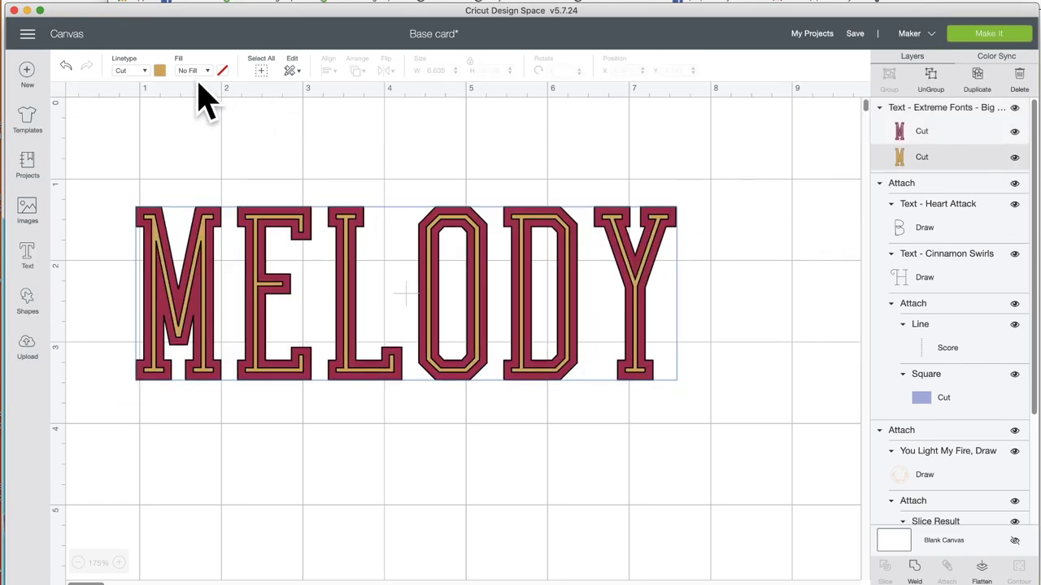
pyautogui.click(1014, 131)
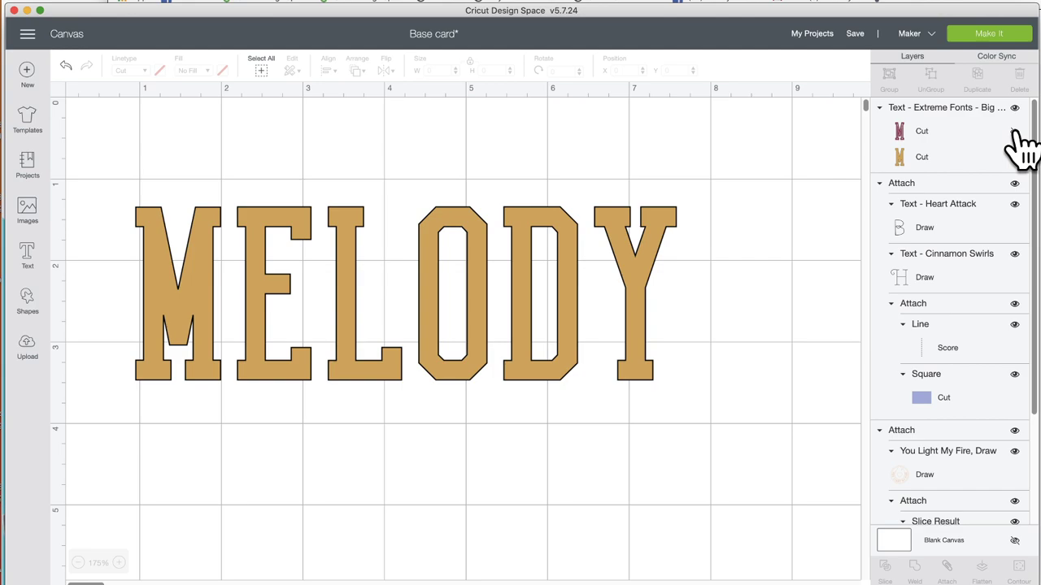
# Step: Show the maroon outline layer of the Big League text and change the name text's font to Martha Stewart - Home Team
pyautogui.click(1014, 131)
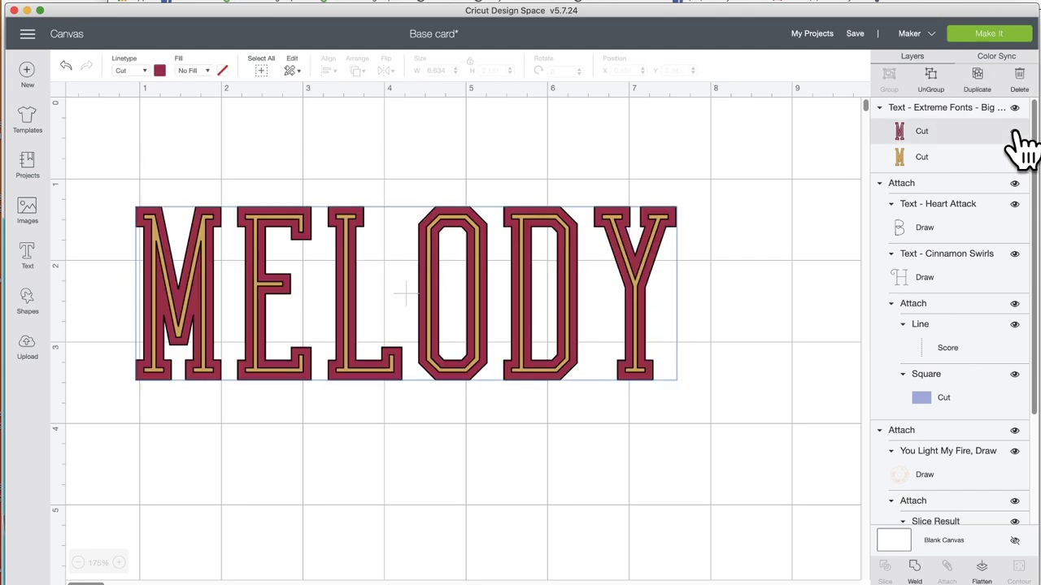
pyautogui.click(202, 219)
pyautogui.click(135, 102)
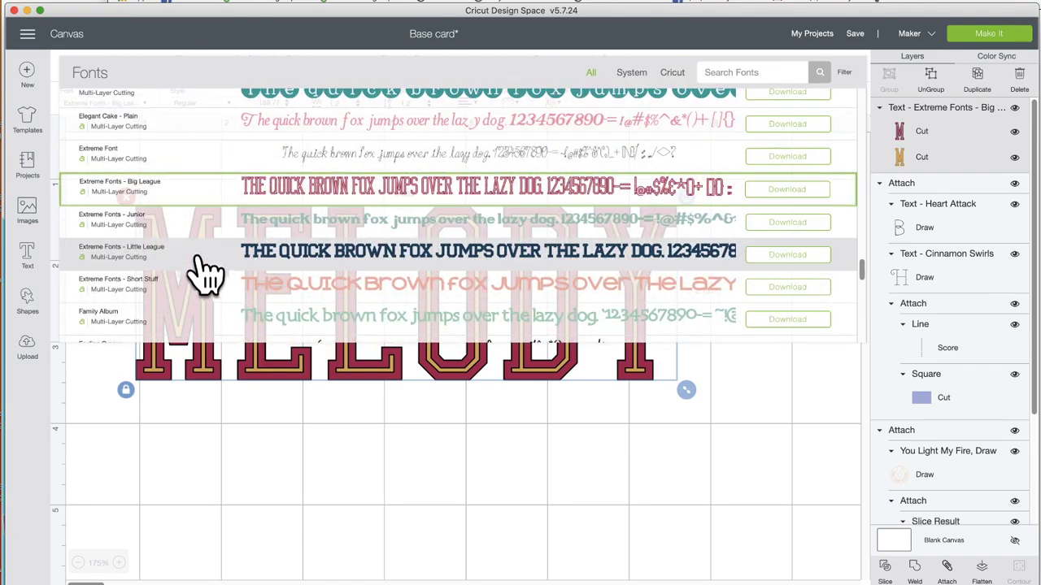
pyautogui.scroll(-10, 204, 274)
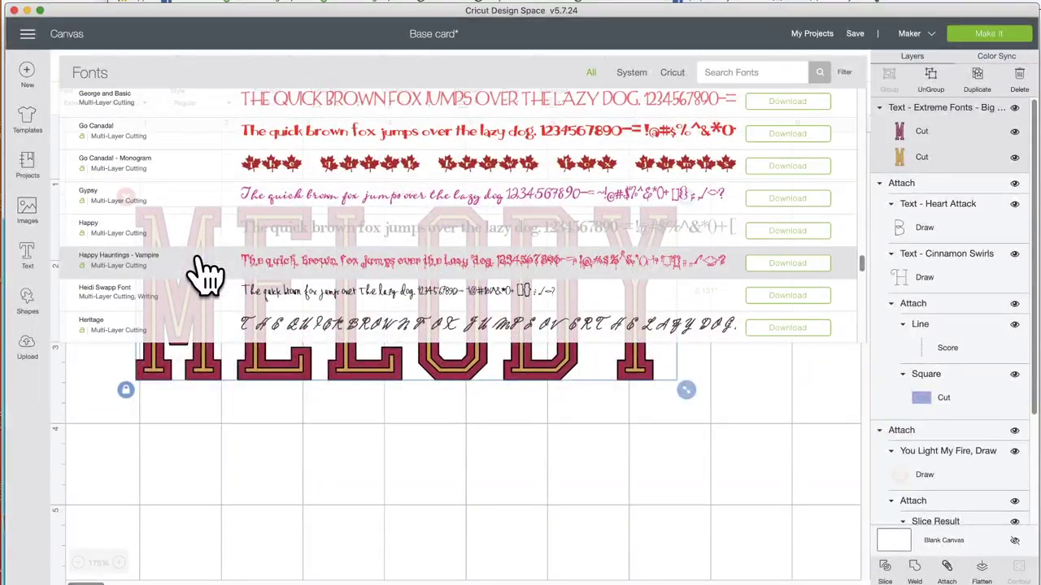
pyautogui.scroll(-10, 203, 274)
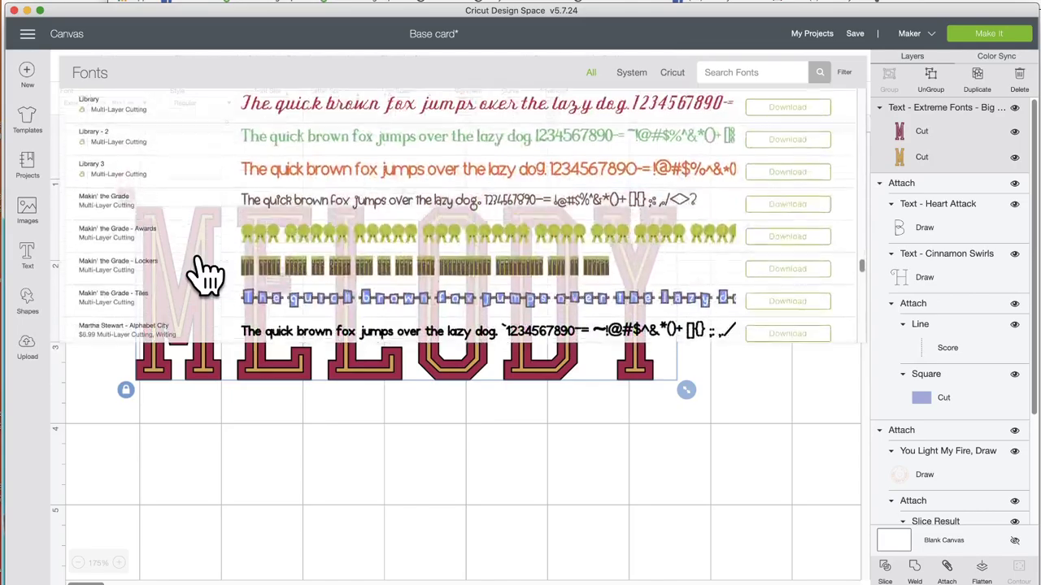
pyautogui.scroll(-10, 203, 274)
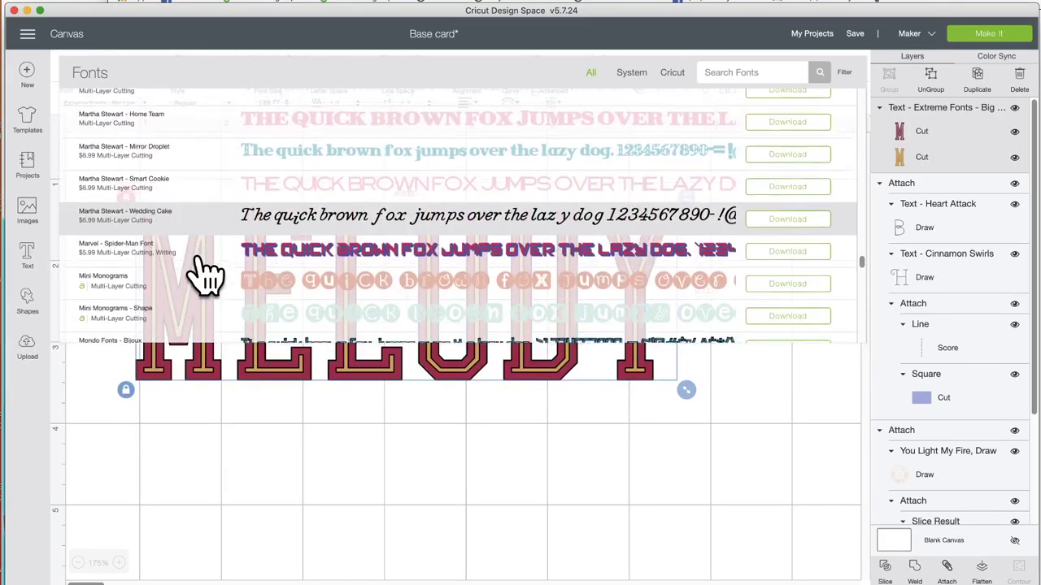
pyautogui.scroll(3, 203, 274)
pyautogui.click(275, 238)
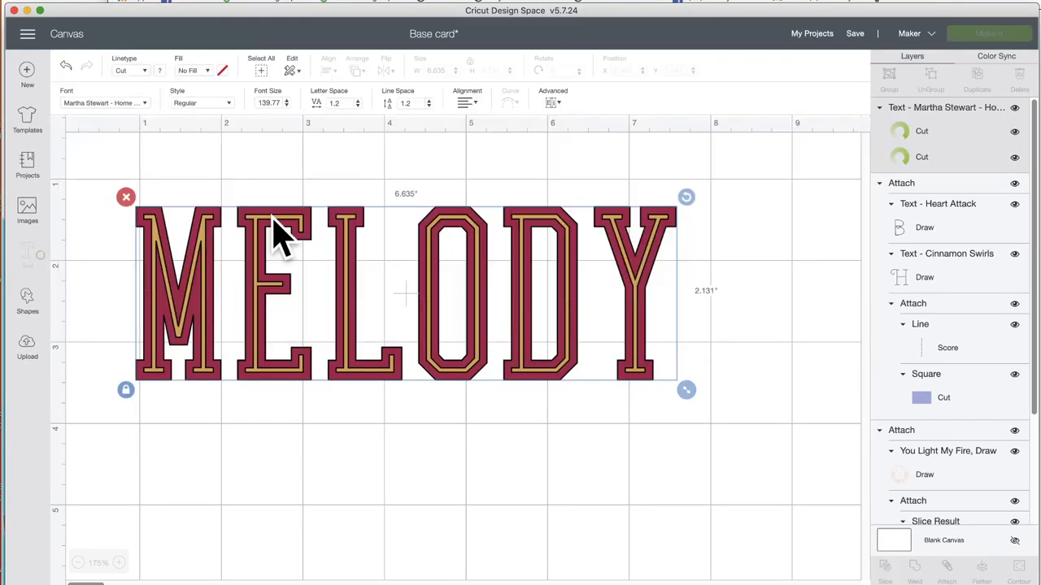
# Step: Hide and reshow the Home Team text's darker pink backing layer, and change the name text's font to the multi-layer Mustache font
pyautogui.click(1016, 160)
pyautogui.click(1014, 159)
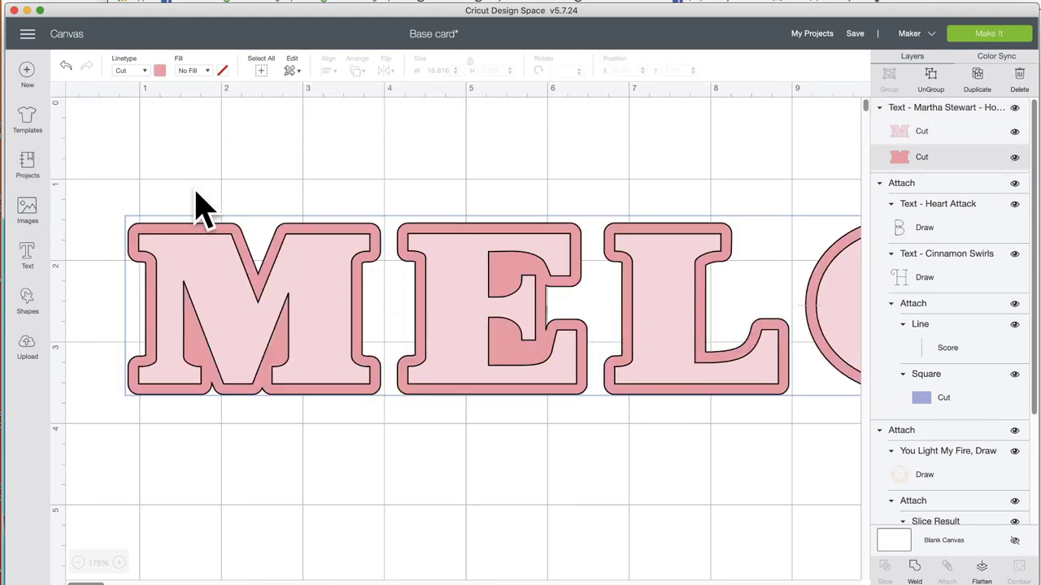
pyautogui.click(200, 272)
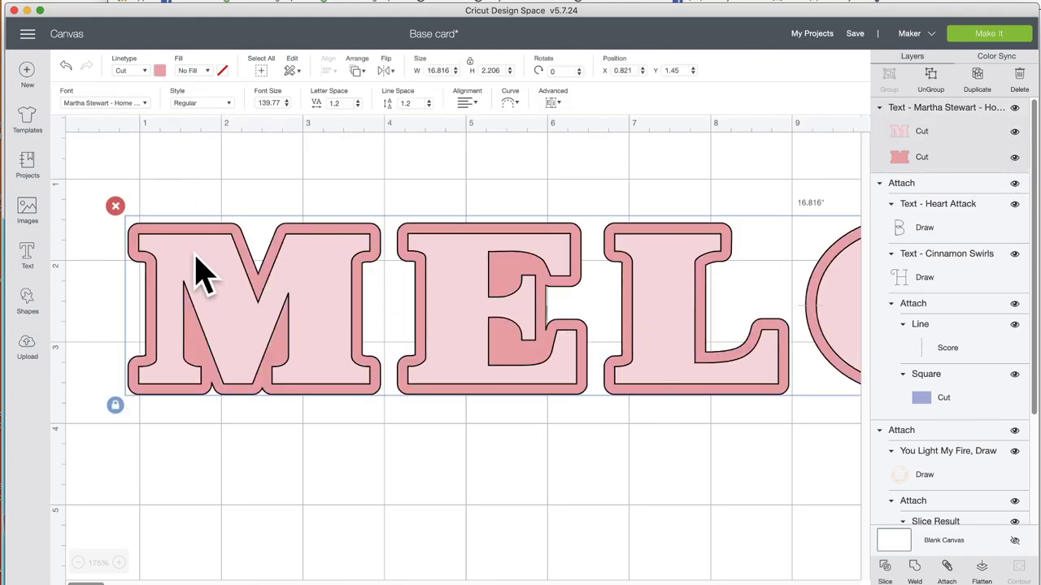
pyautogui.click(128, 104)
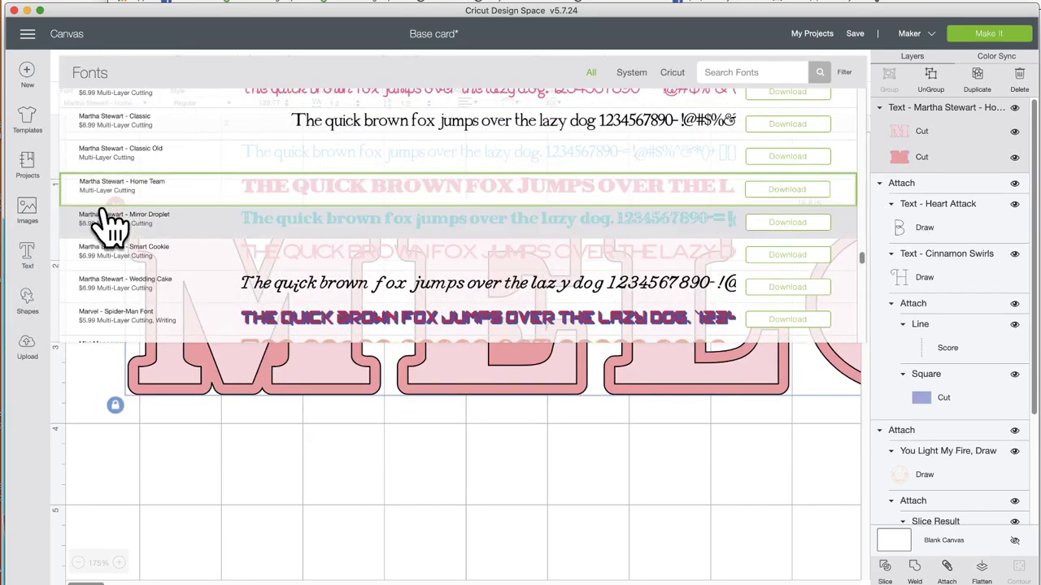
pyautogui.scroll(-5, 220, 297)
pyautogui.scroll(-6, 219, 303)
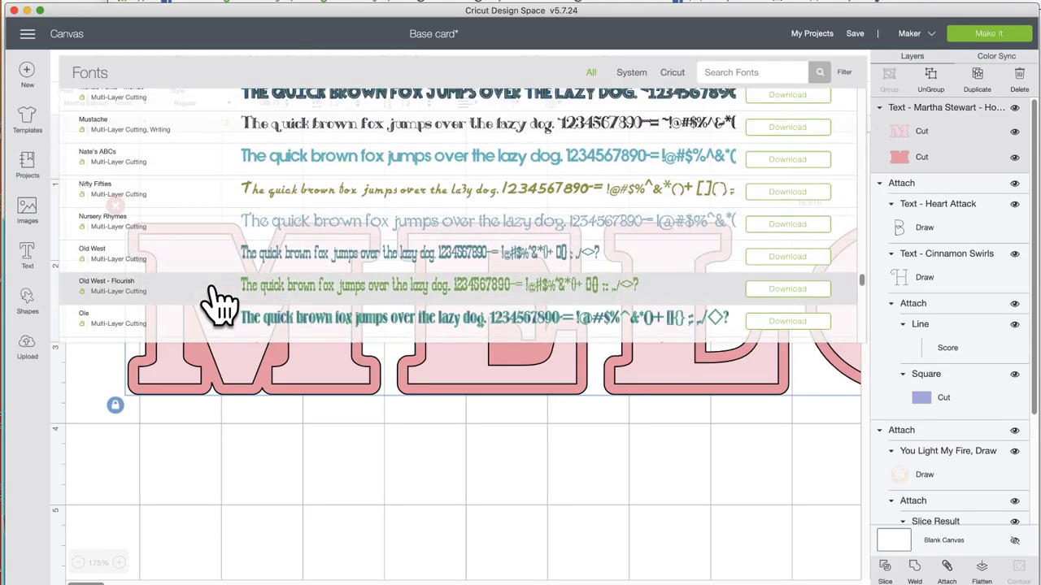
pyautogui.click(306, 135)
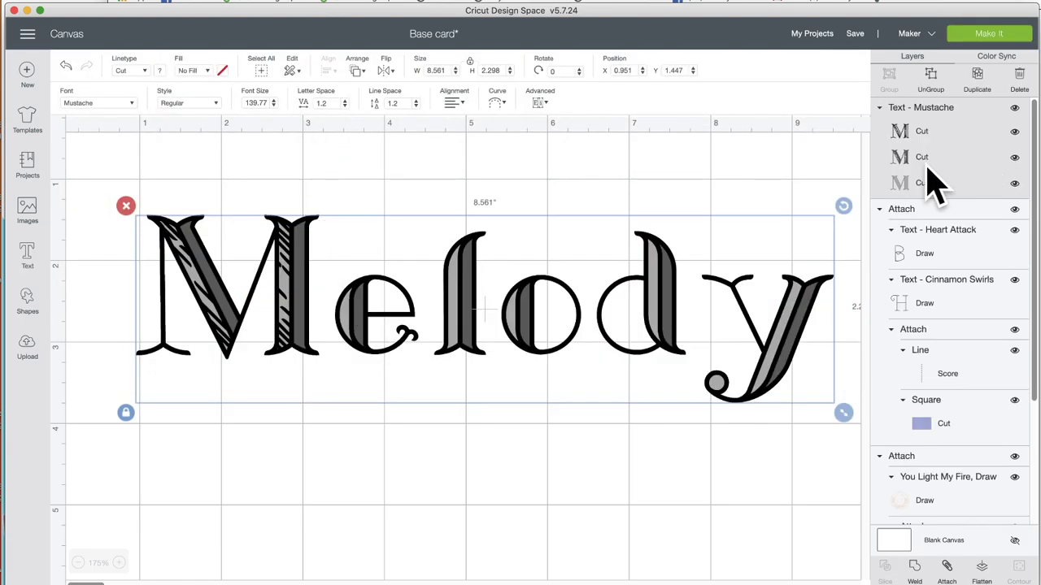
# Step: Preview the Mustache text in the Writing style and return it to the Regular style
pyautogui.click(216, 104)
pyautogui.click(205, 141)
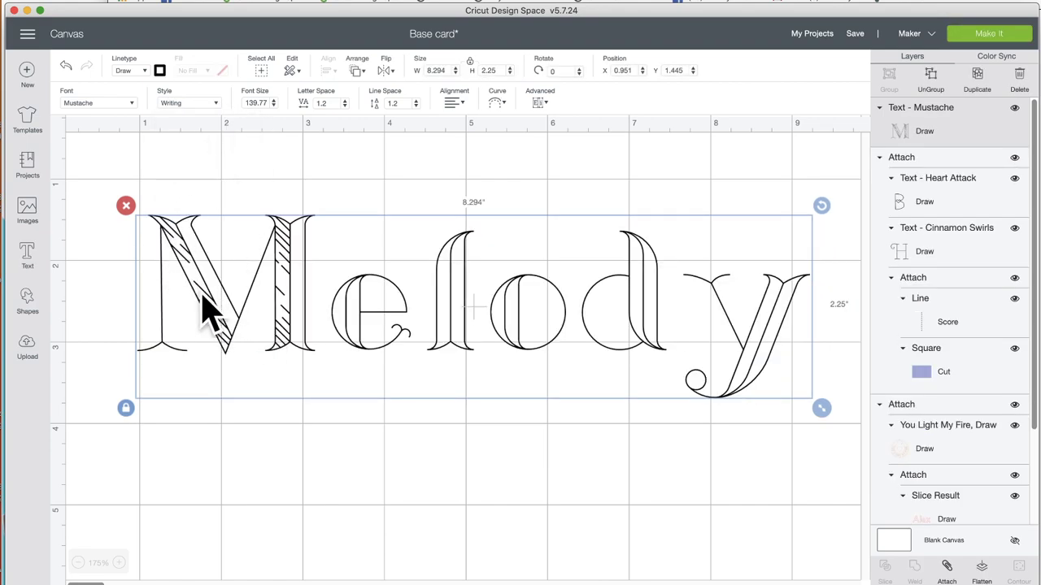
pyautogui.click(205, 106)
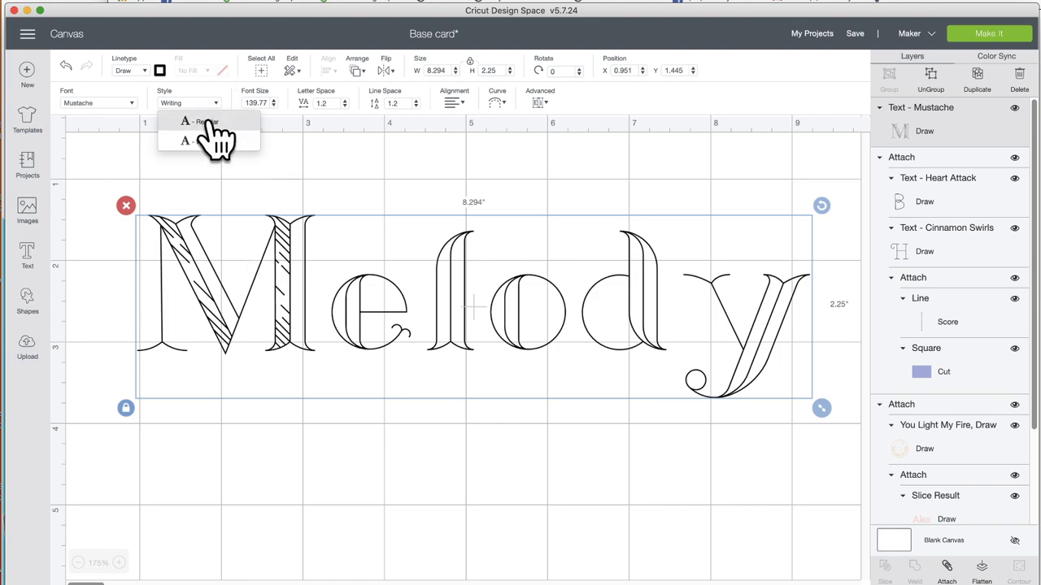
pyautogui.click(205, 124)
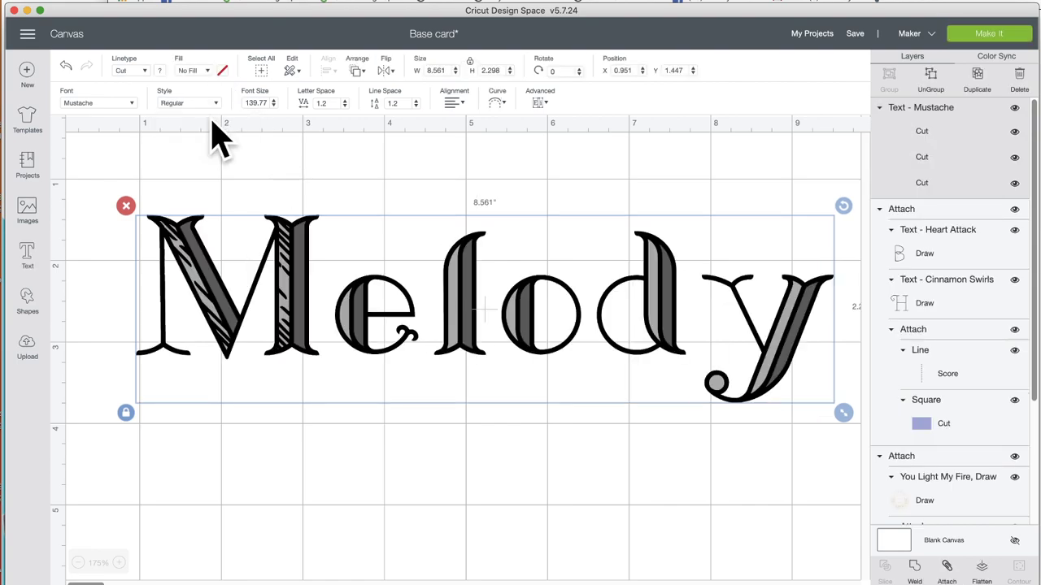
# Step: Toggle the Mustache text's individual layers, leaving only the middle dark grey layer shown and the black and light grey layers hidden
pyautogui.click(1014, 131)
pyautogui.click(1015, 132)
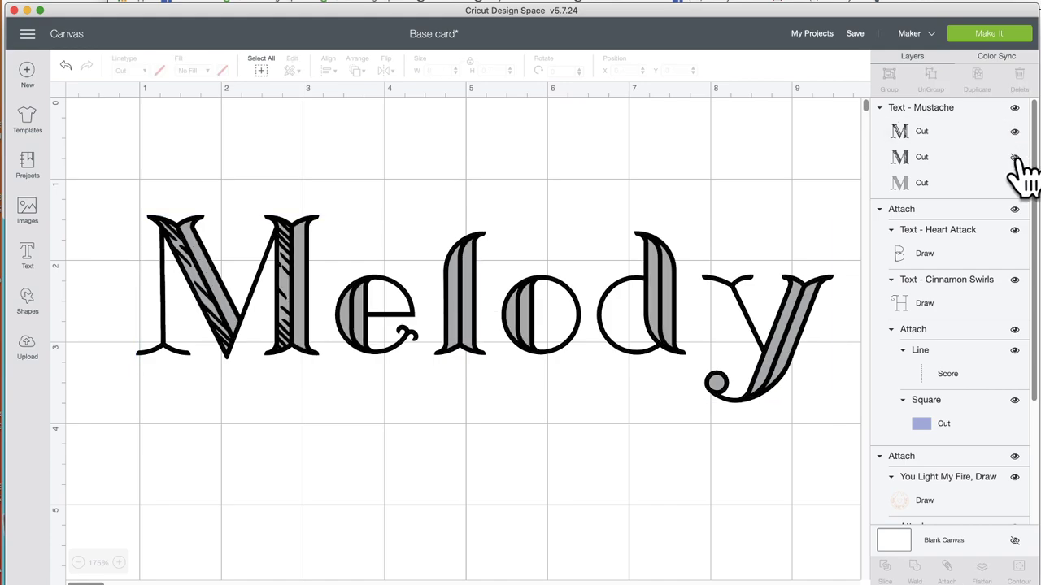
pyautogui.click(1015, 157)
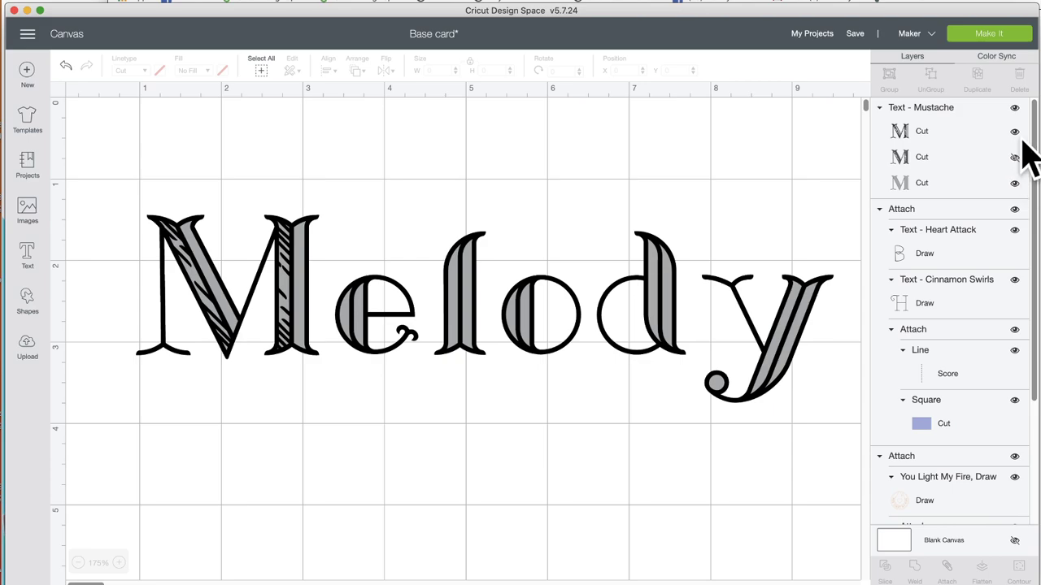
pyautogui.click(1016, 184)
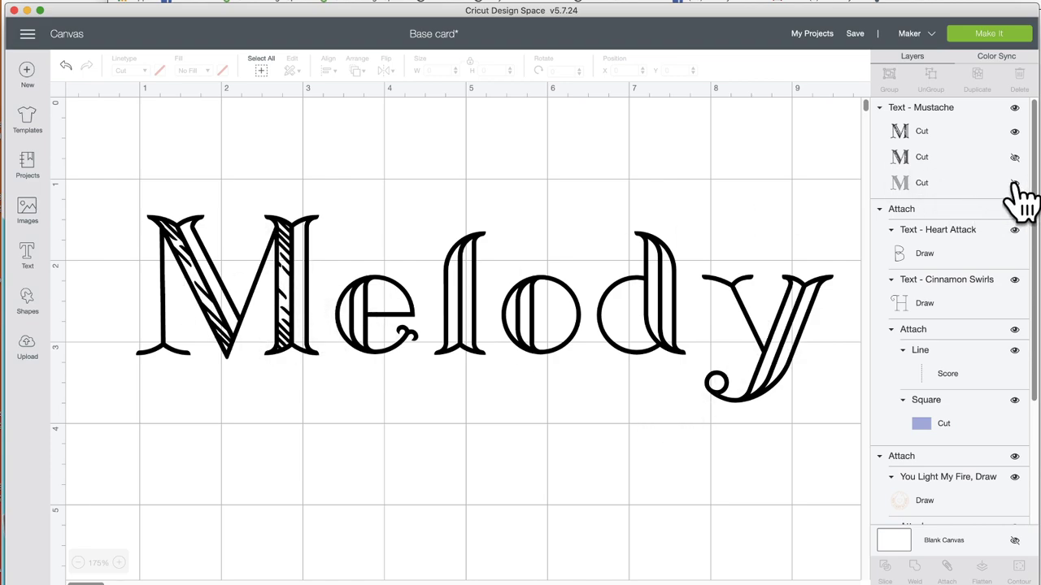
pyautogui.click(1014, 131)
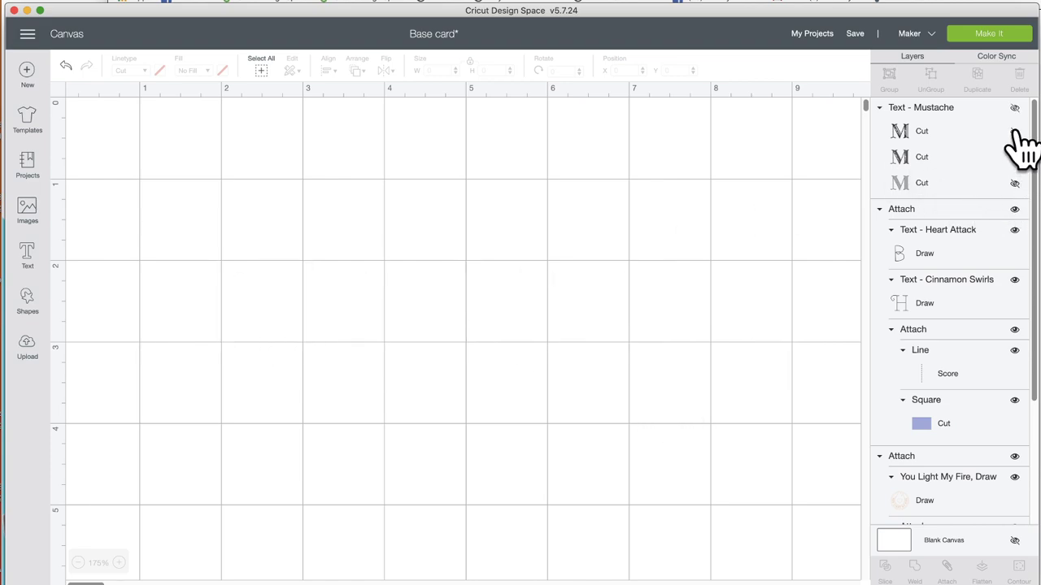
pyautogui.click(1016, 156)
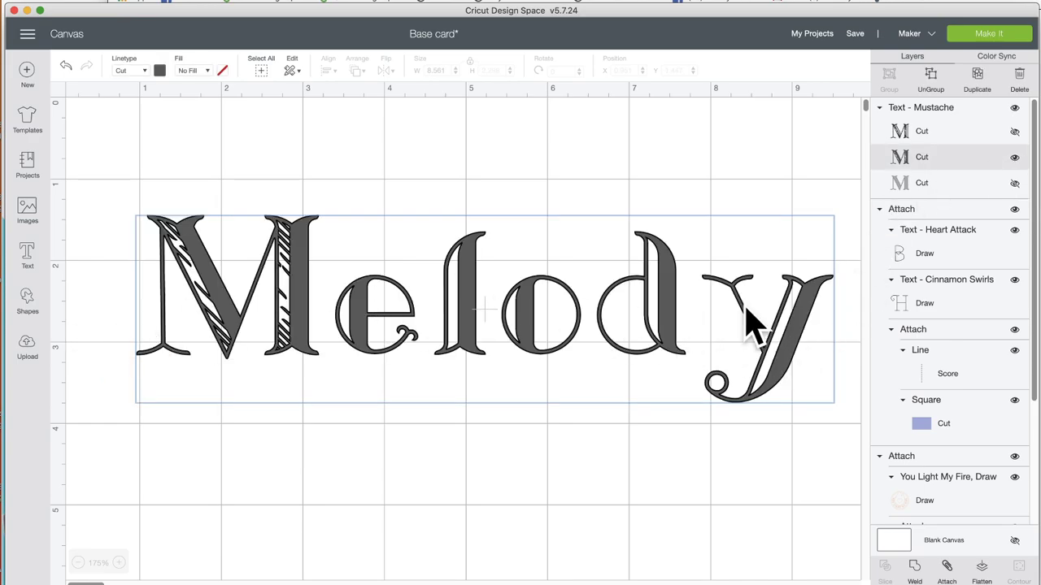
# Step: Find the Mustache font in the font list of the selected name text and download it for offline use
pyautogui.click(314, 252)
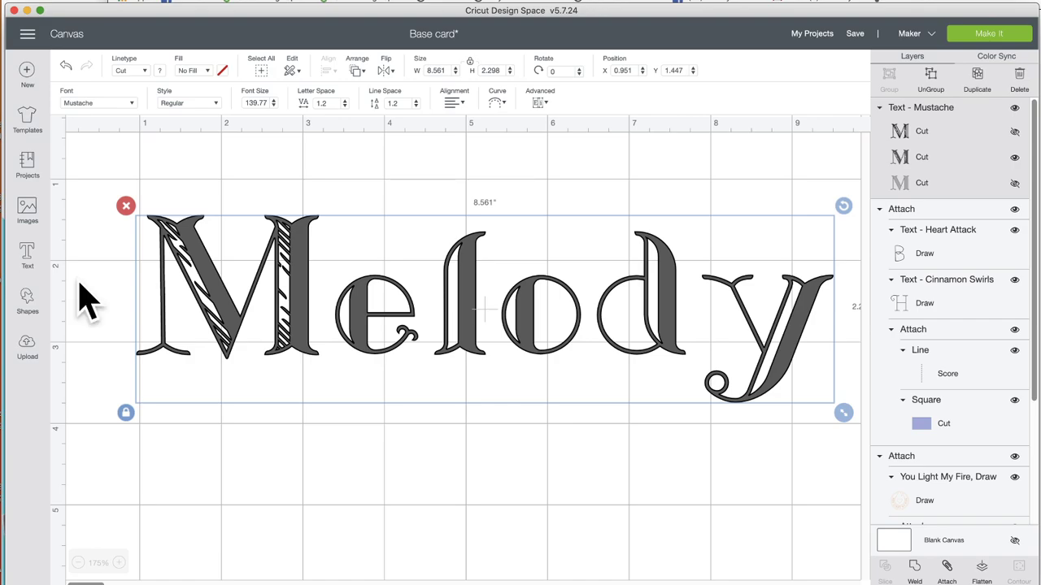
pyautogui.click(119, 104)
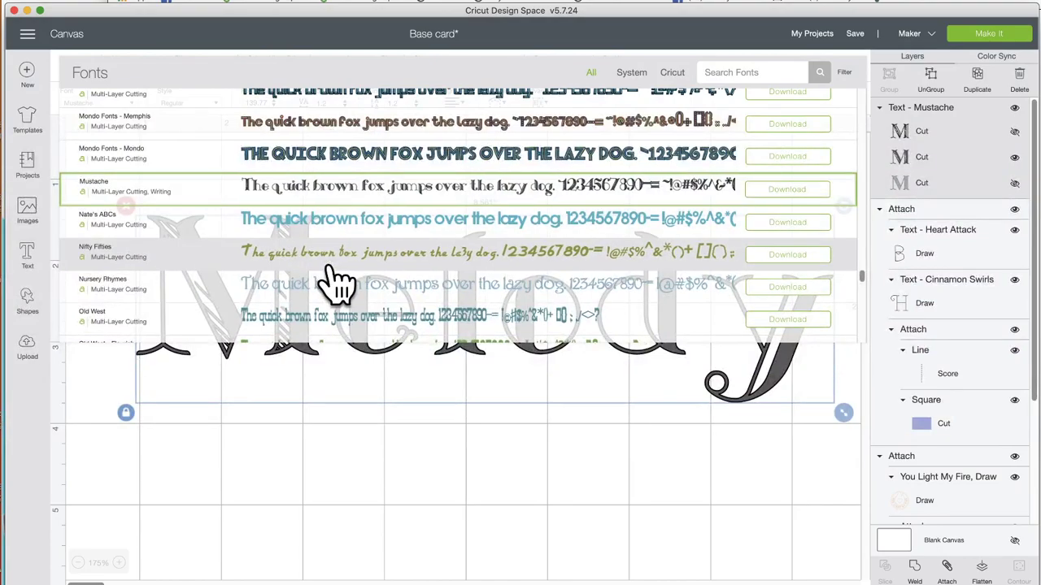
pyautogui.scroll(5, 333, 280)
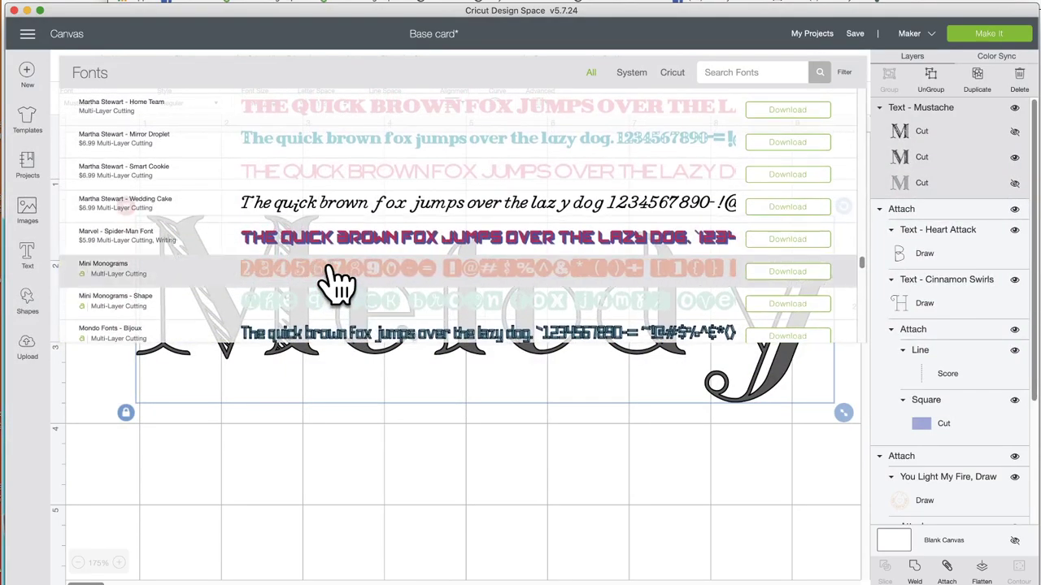
pyautogui.scroll(-5, 335, 280)
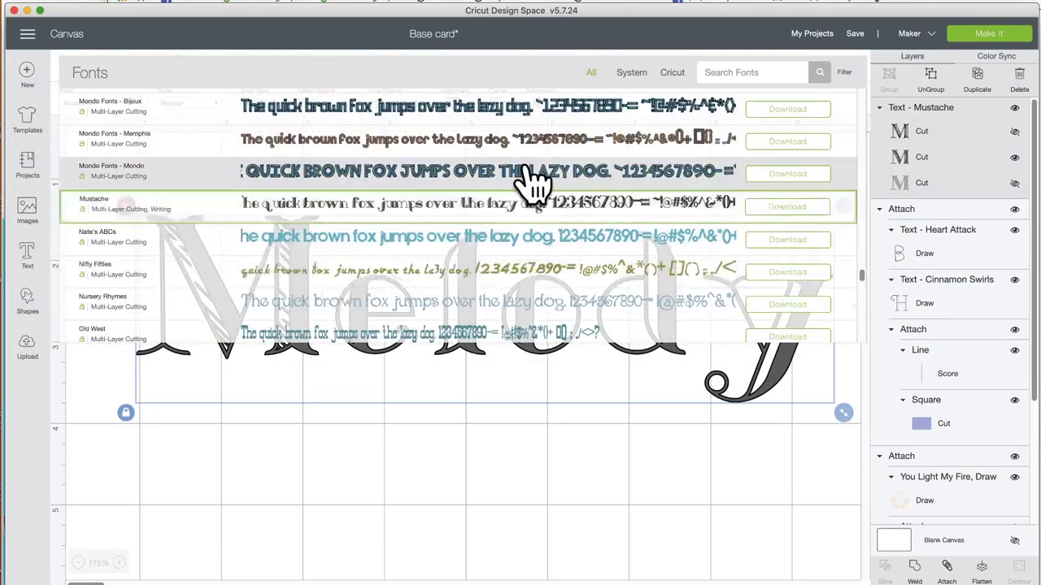
pyautogui.click(785, 207)
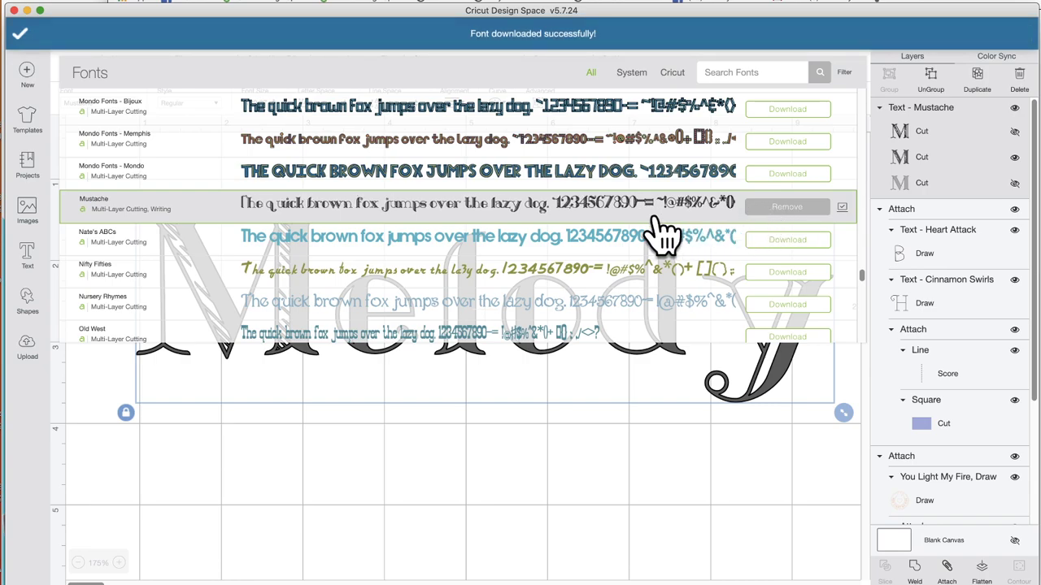
# Step: Filter the font list by Saved for Offline and remove the Multi-Layer filter
pyautogui.click(846, 73)
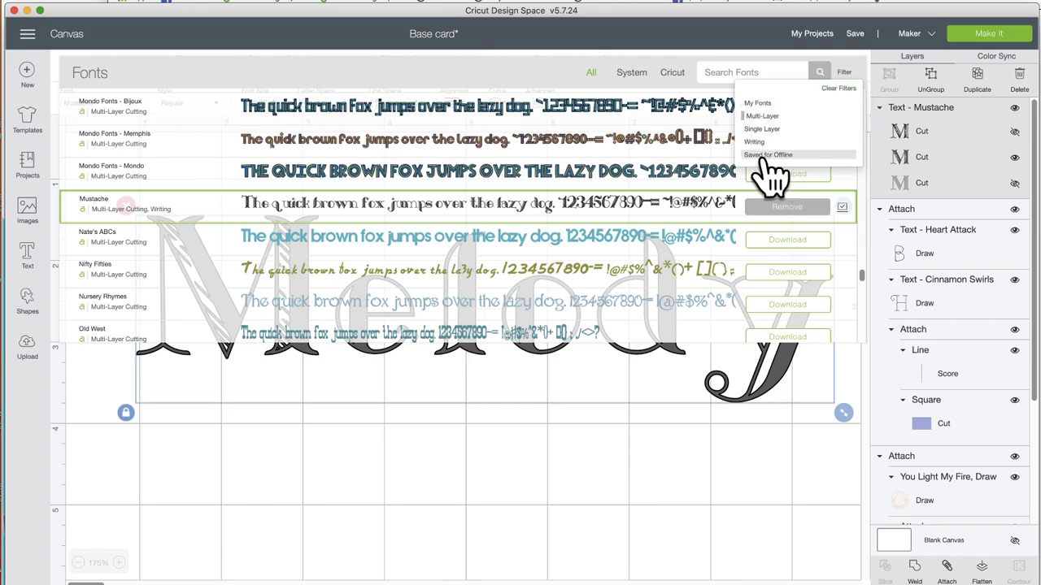
pyautogui.click(767, 155)
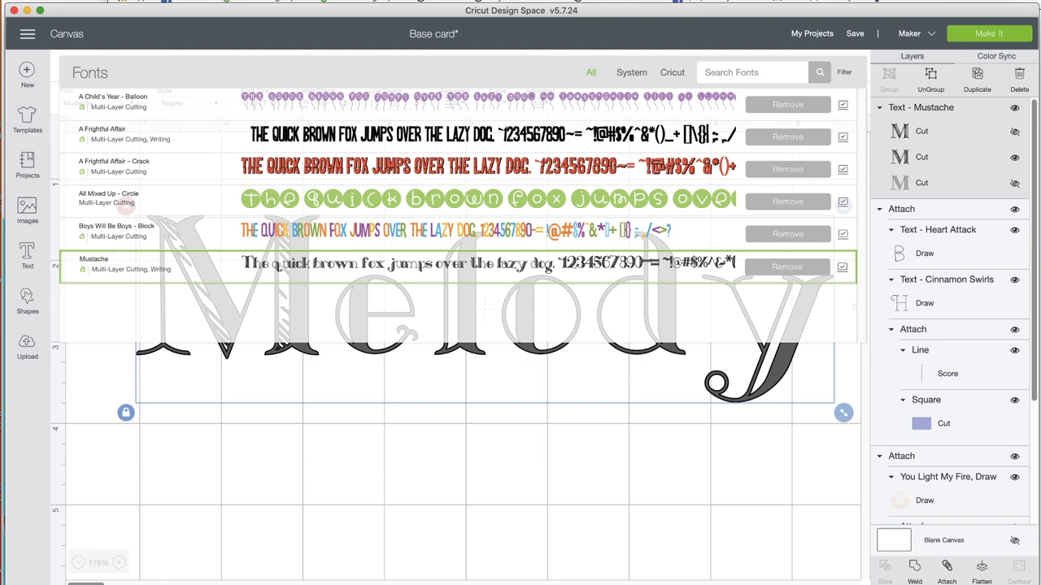
pyautogui.click(845, 75)
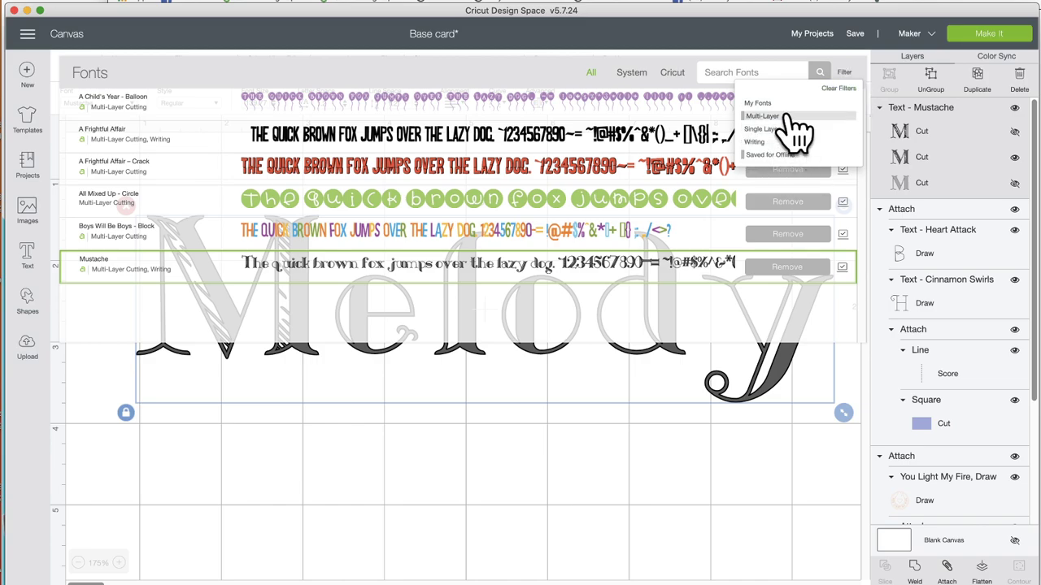
pyautogui.click(756, 115)
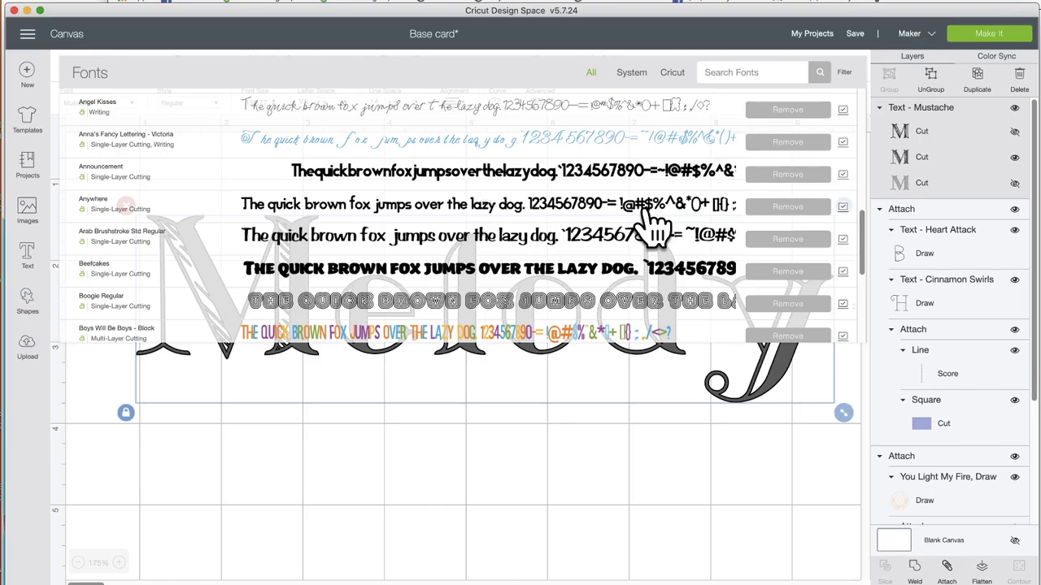
# Step: Look through the single-layer, multi-layer and writing fonts saved for offline use
pyautogui.scroll(2, 653, 219)
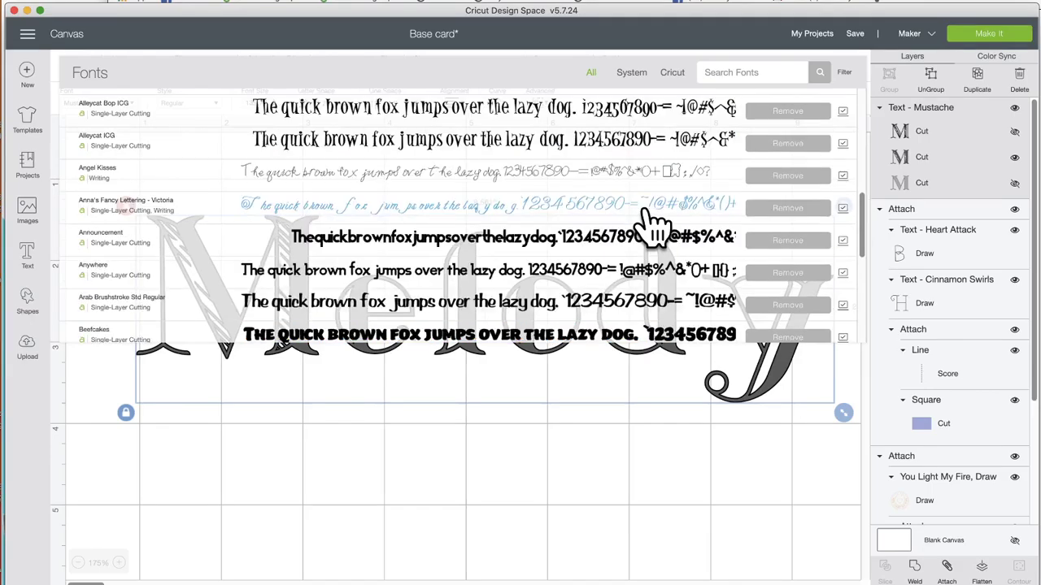
pyautogui.scroll(5, 653, 220)
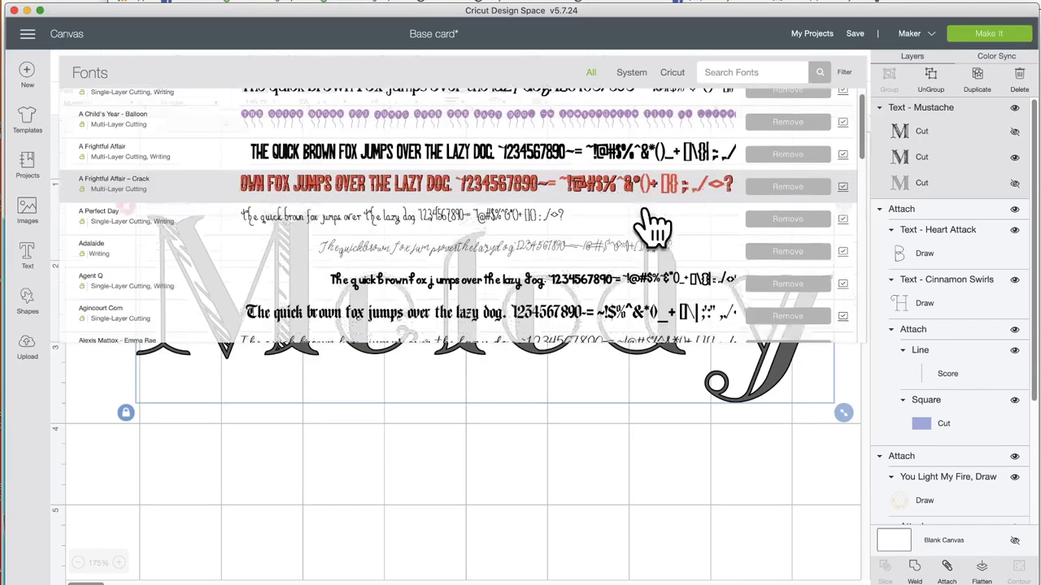
pyautogui.scroll(-1, 653, 224)
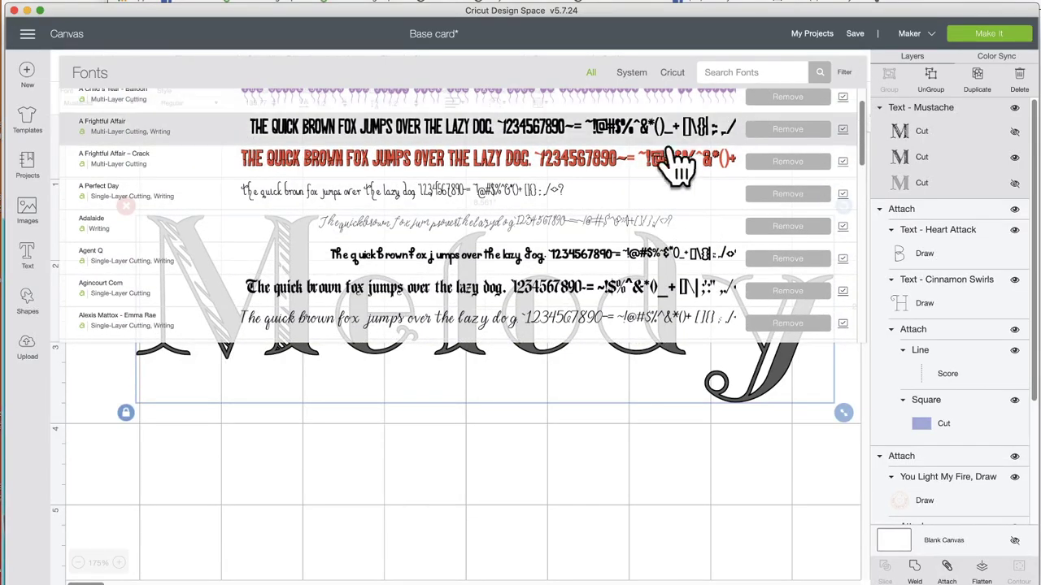
pyautogui.scroll(1, 561, 224)
pyautogui.scroll(-1, 561, 224)
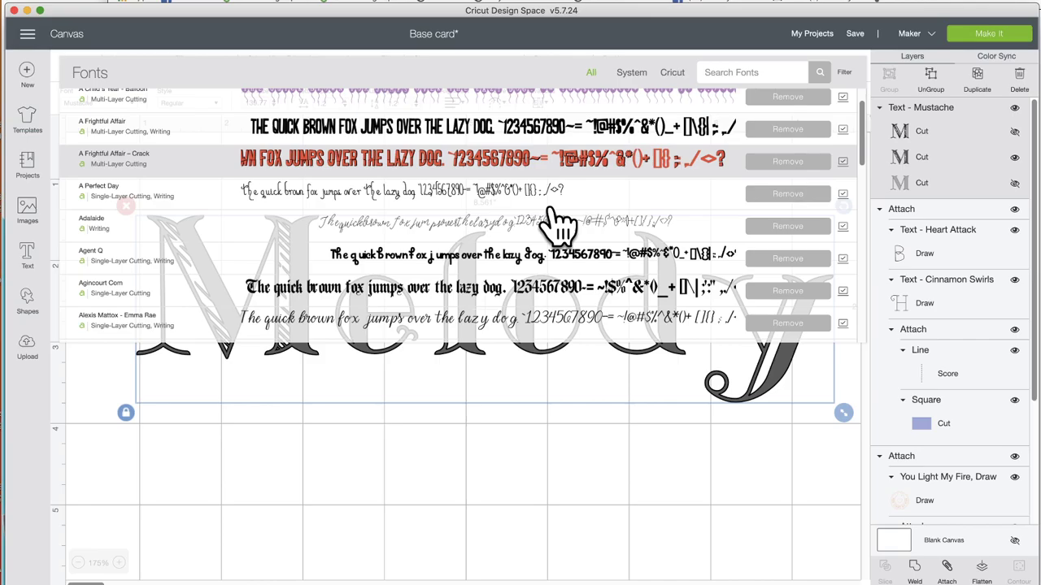
pyautogui.scroll(-10, 561, 226)
pyautogui.scroll(8, 561, 226)
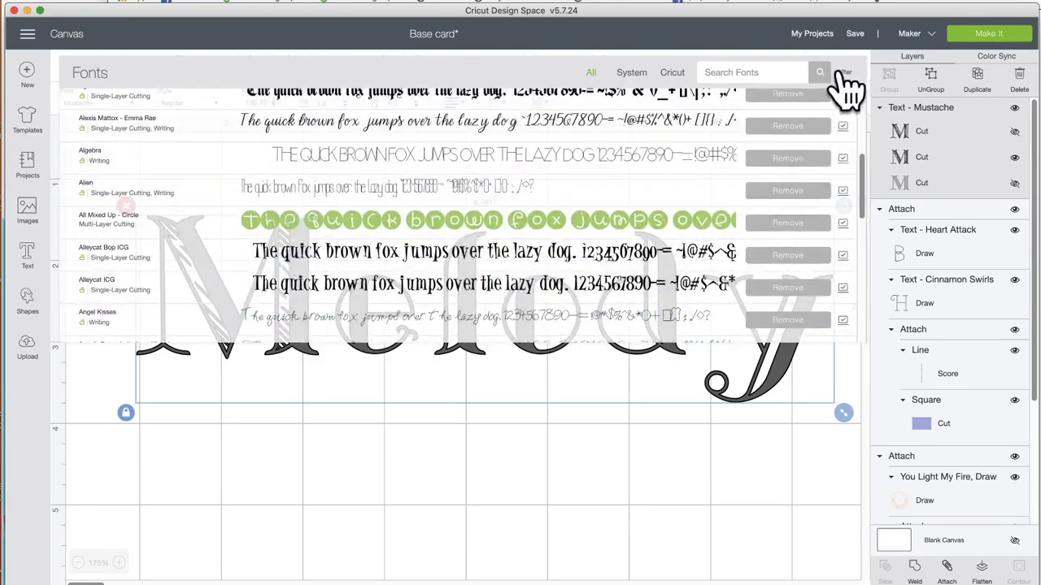
# Step: Remove the Saved for Offline filter and look through the unfiltered font list
pyautogui.click(844, 75)
pyautogui.click(776, 155)
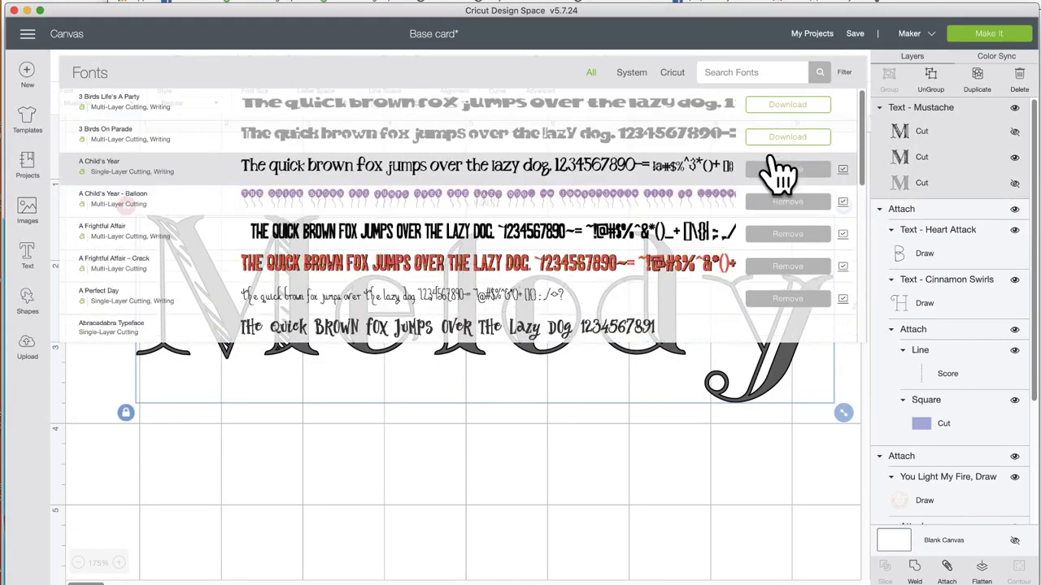
pyautogui.scroll(-5, 556, 277)
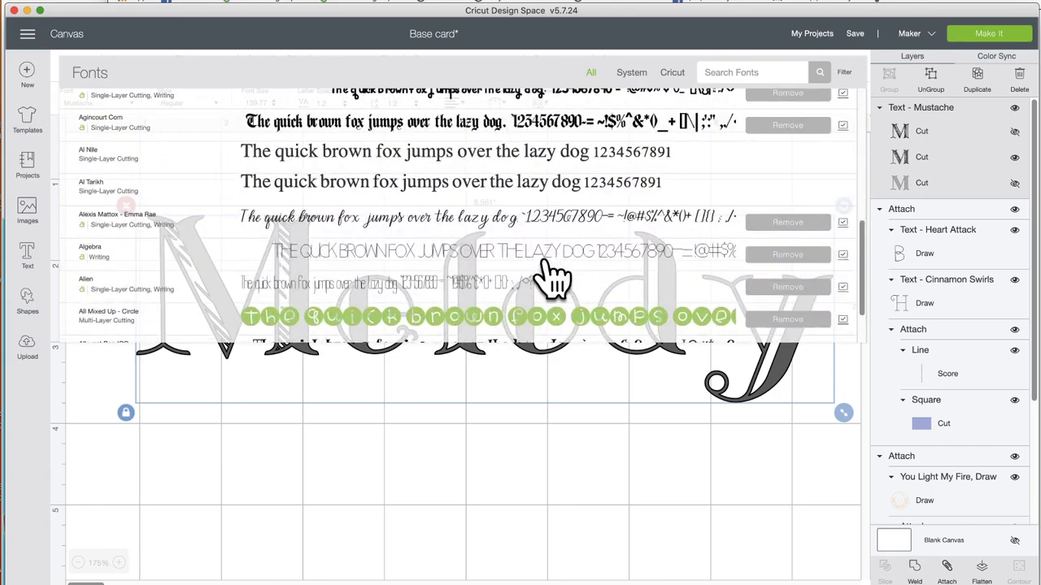
# Step: Limit the font list to Cricut fonts and apply Boogie Regular to the selected name text
pyautogui.scroll(-10, 553, 277)
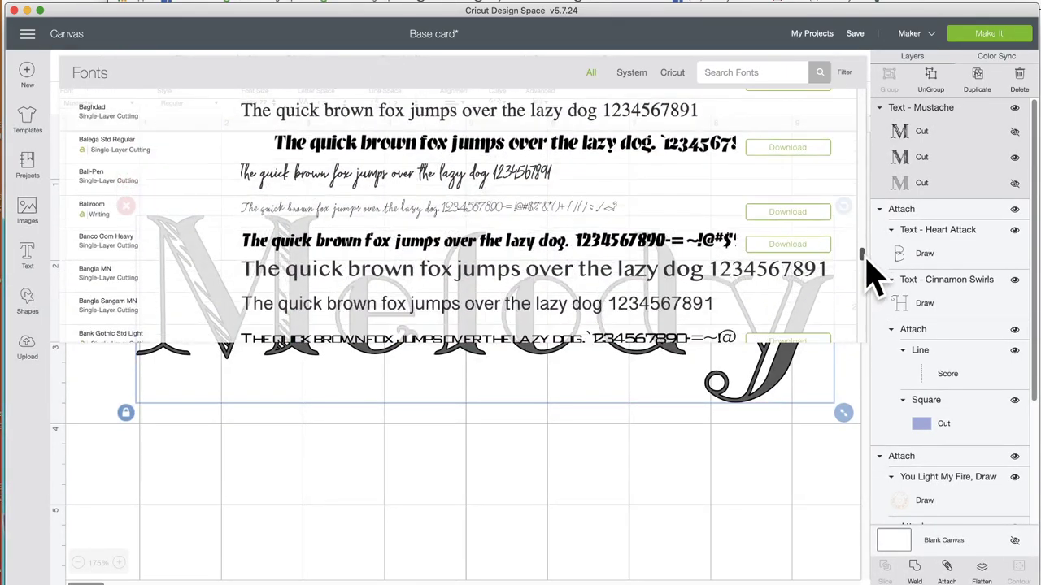
pyautogui.scroll(-5, 862, 317)
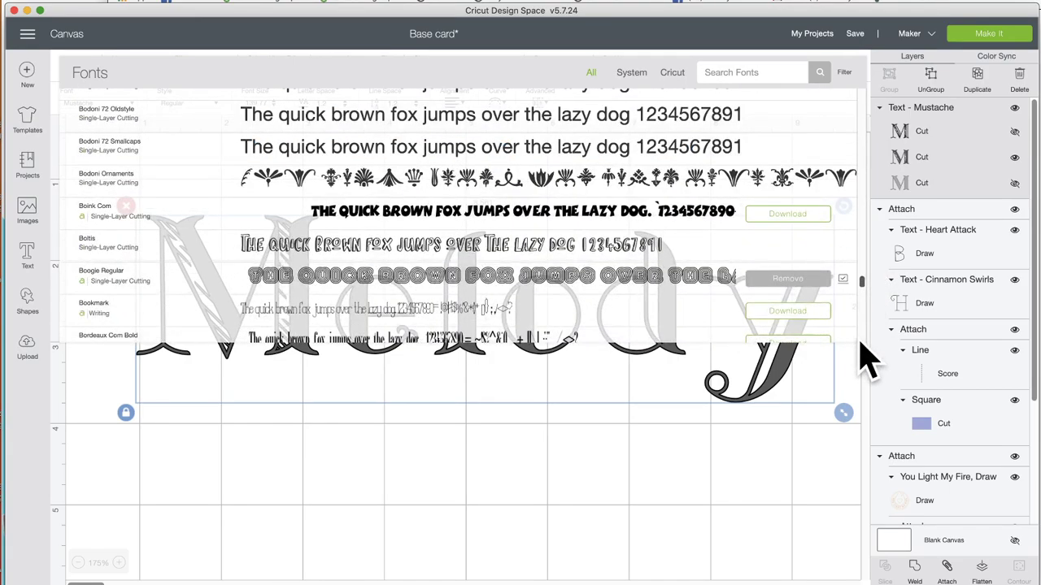
pyautogui.click(673, 73)
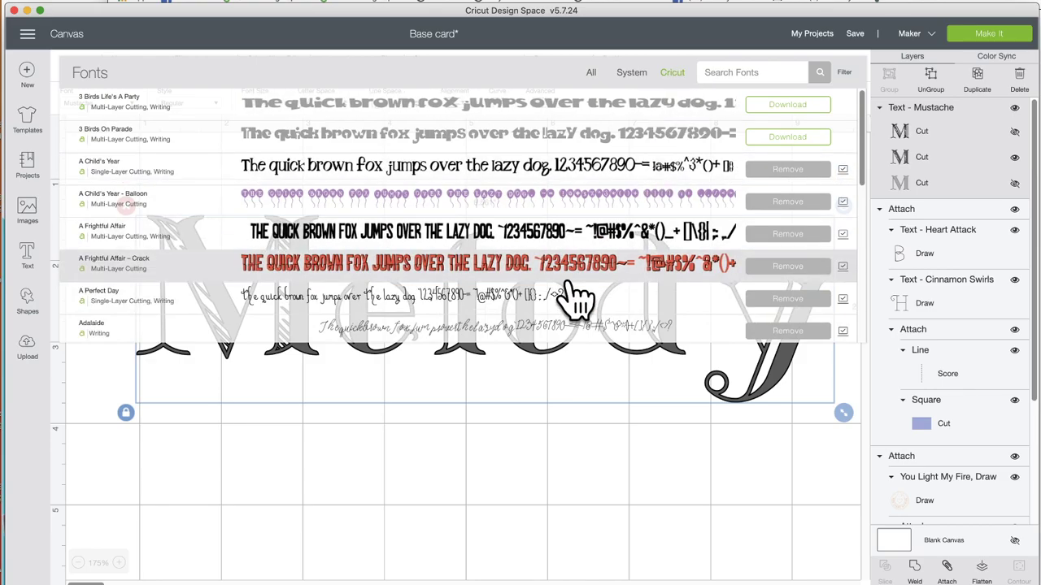
pyautogui.scroll(-5, 575, 301)
pyautogui.scroll(-5, 575, 299)
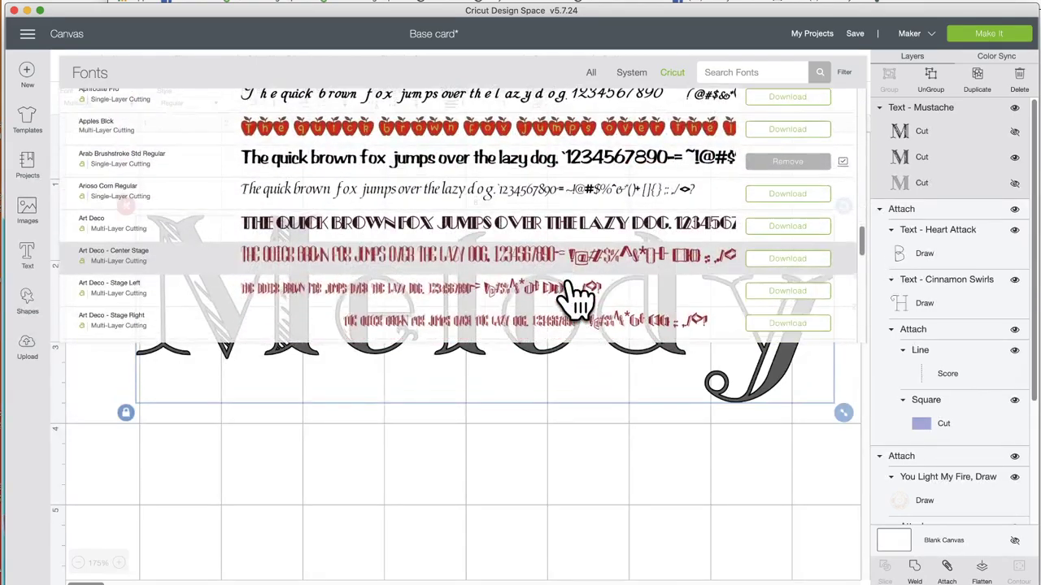
pyautogui.scroll(-5, 578, 297)
pyautogui.scroll(-5, 575, 301)
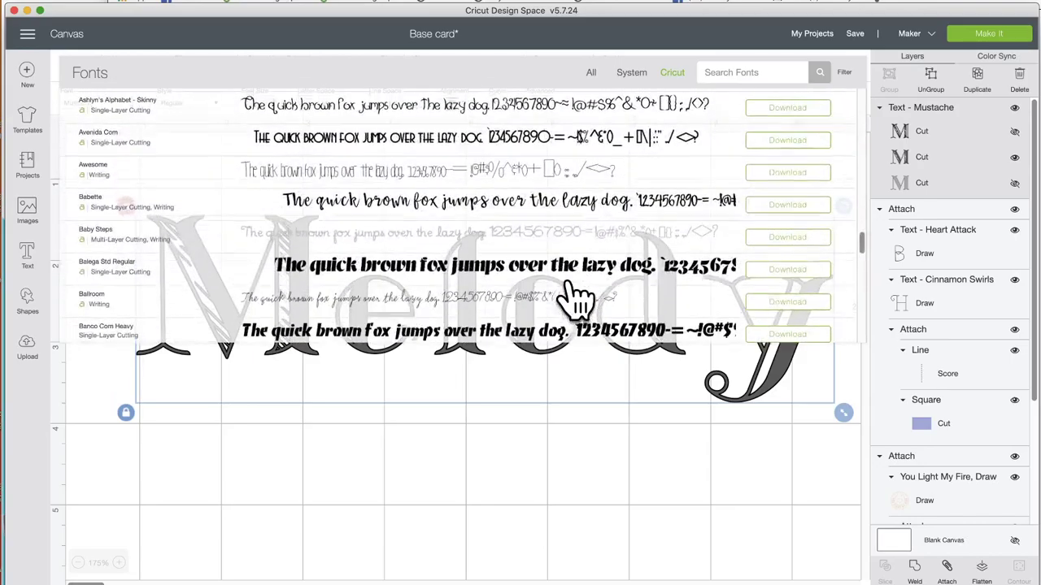
pyautogui.moveTo(866, 240); pyautogui.dragTo(869, 339)
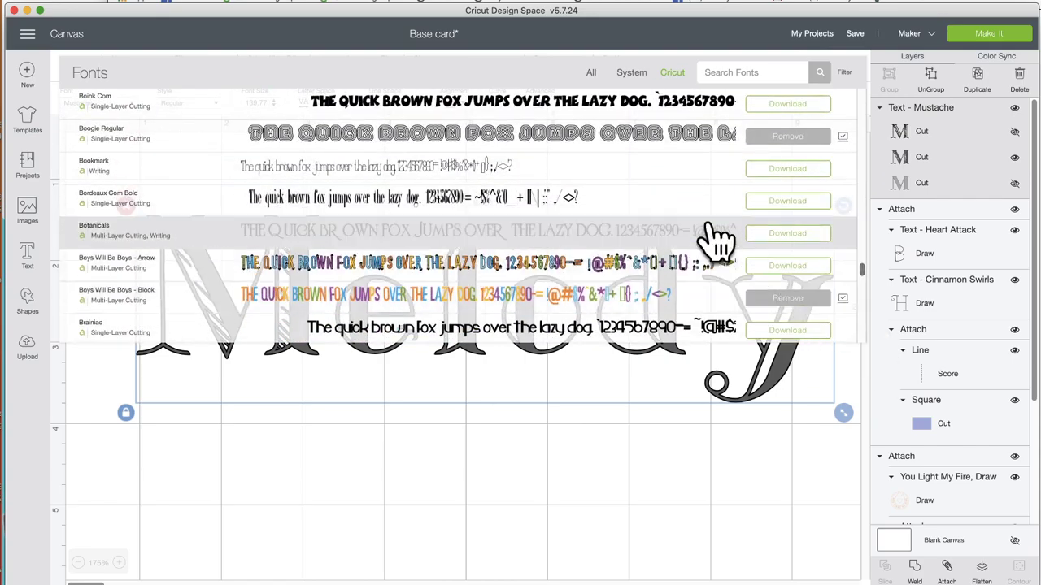
pyautogui.click(459, 137)
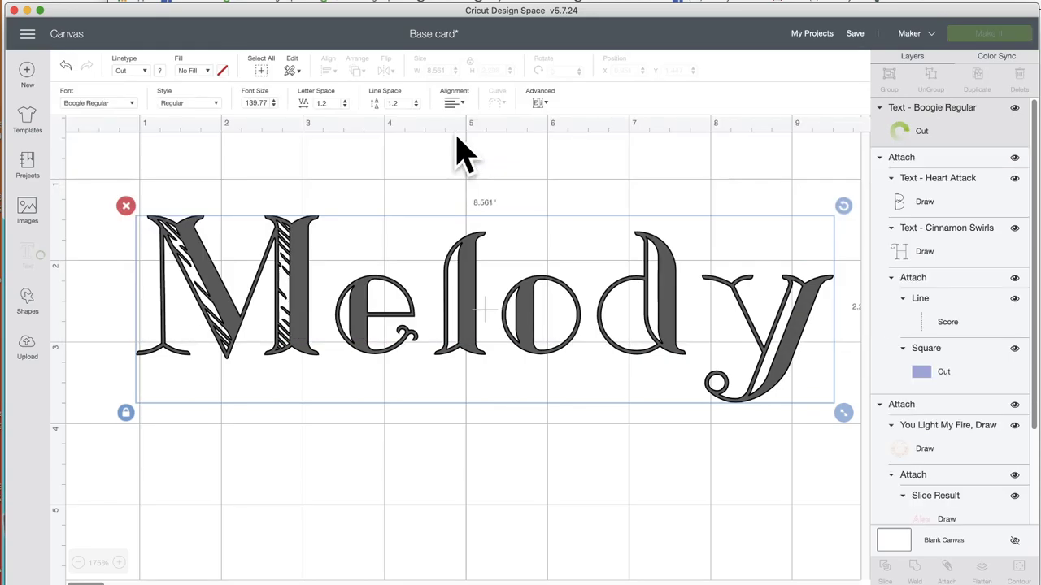
# Step: Look over the full width of the name text and reposition it at about X 0.566, Y 1.278
pyautogui.hscroll(10, 499, 219)
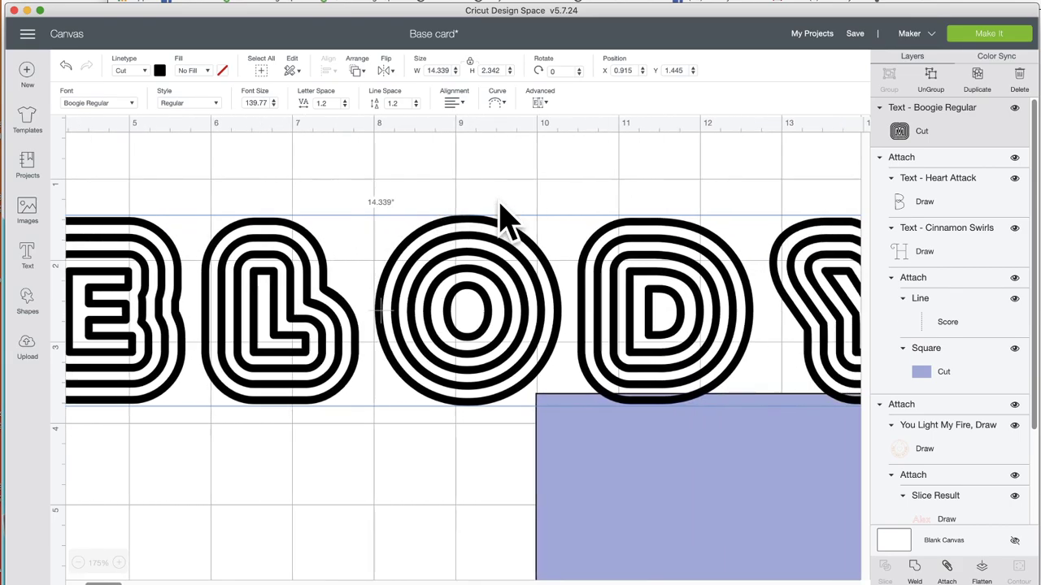
pyautogui.hscroll(3, 499, 218)
pyautogui.hscroll(-12, 496, 216)
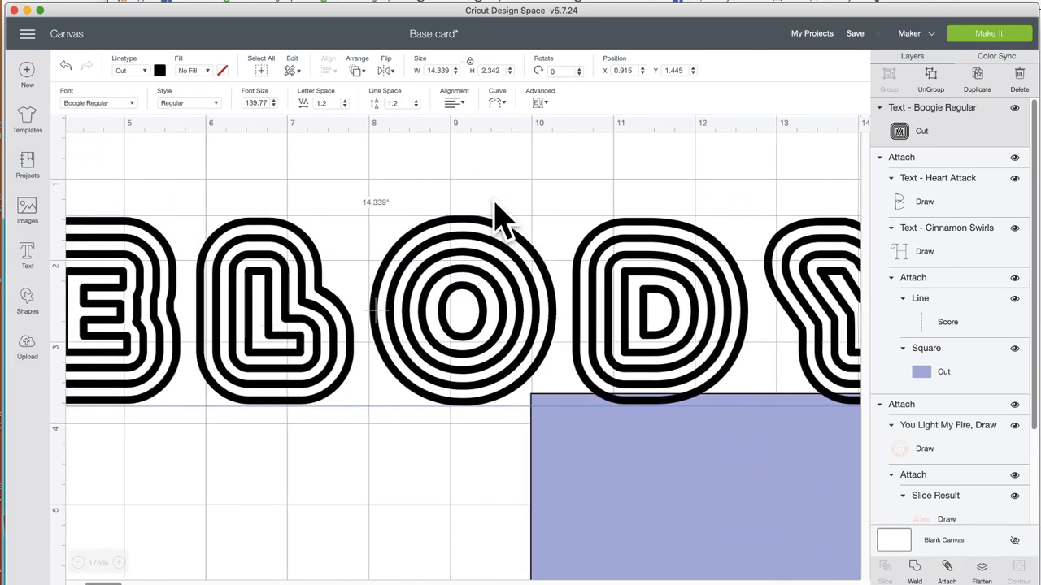
pyautogui.hscroll(-4, 499, 218)
pyautogui.moveTo(442, 233); pyautogui.dragTo(372, 268)
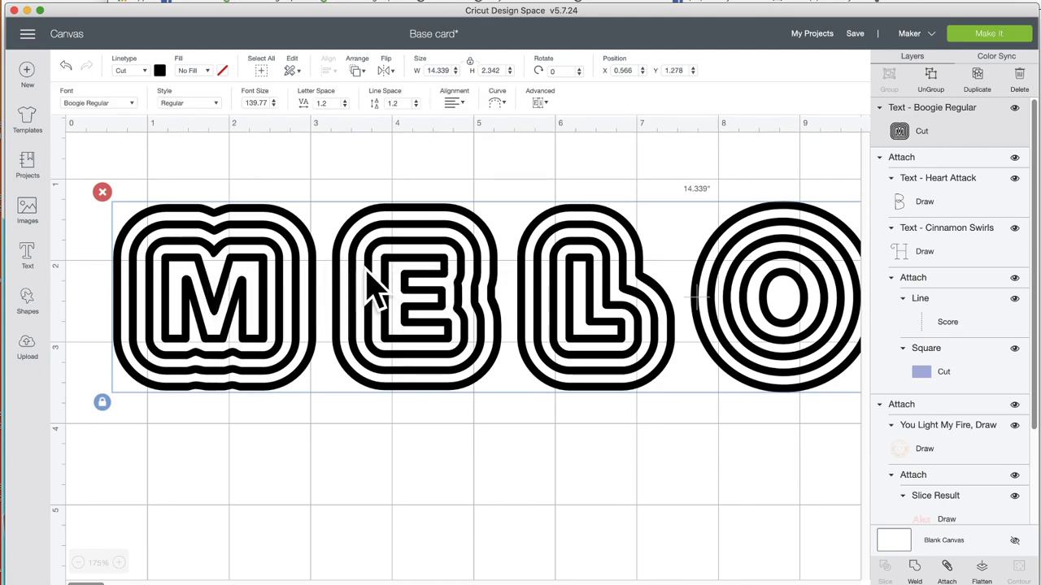
# Step: Duplicate the name text and place the copy below the original at about X 0.78, Y 4.255
pyautogui.click(979, 81)
pyautogui.scroll(-4, 478, 359)
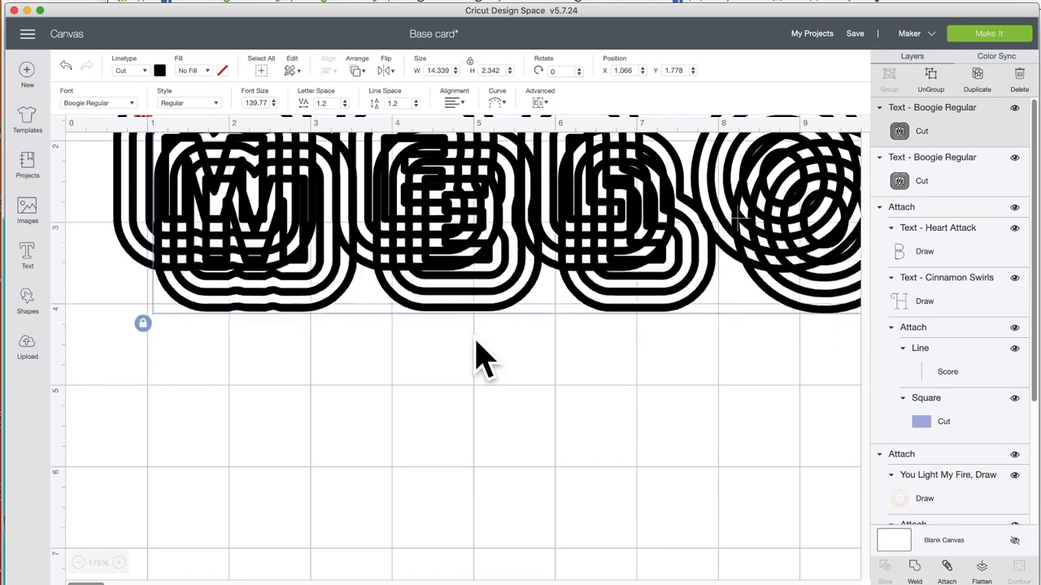
pyautogui.moveTo(472, 204); pyautogui.dragTo(446, 402)
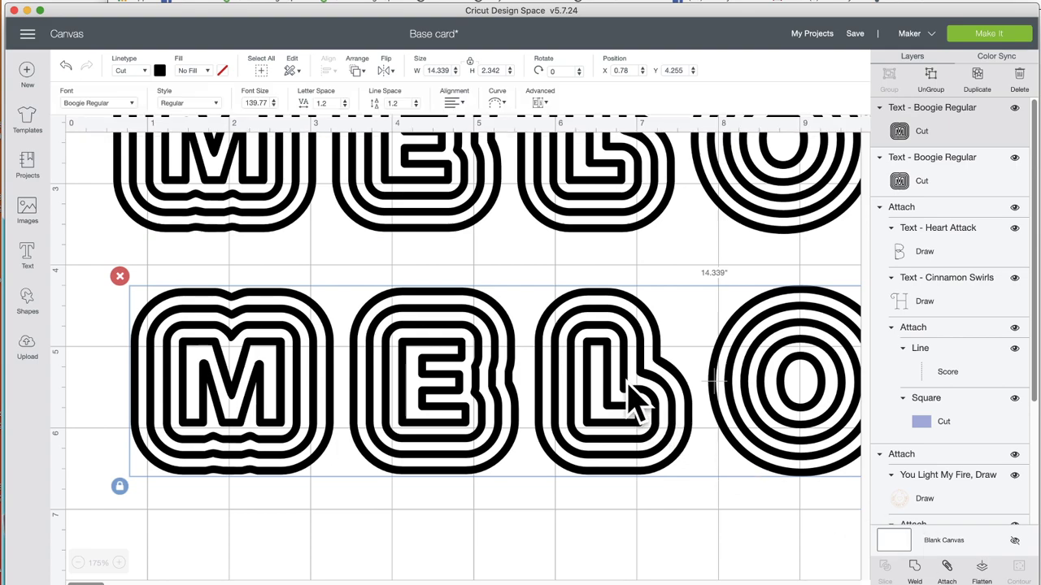
pyautogui.click(529, 378)
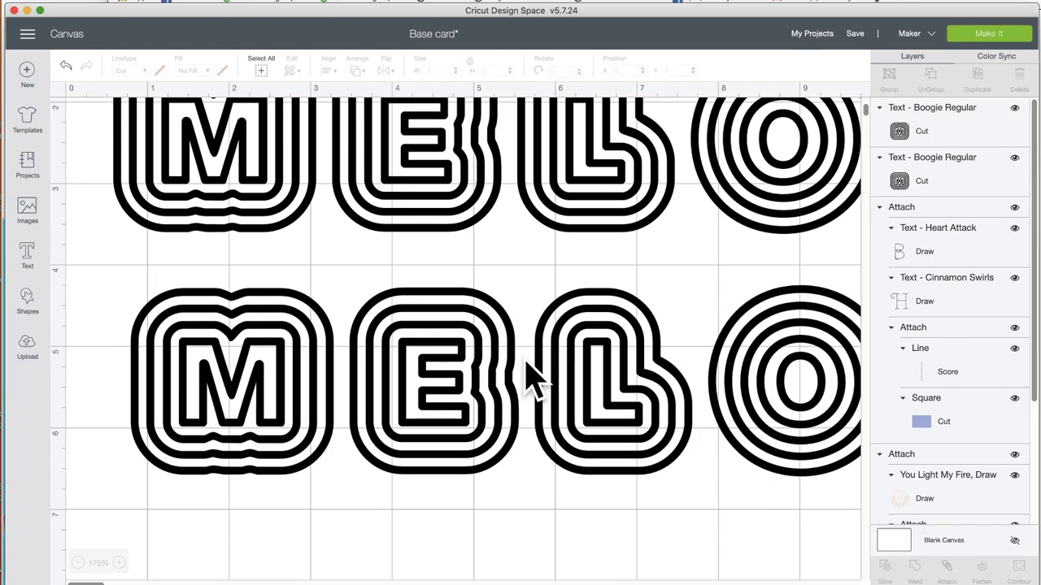
# Step: Ungroup the lower name into separate letters, duplicate its M and move the copy below the row
pyautogui.click(557, 376)
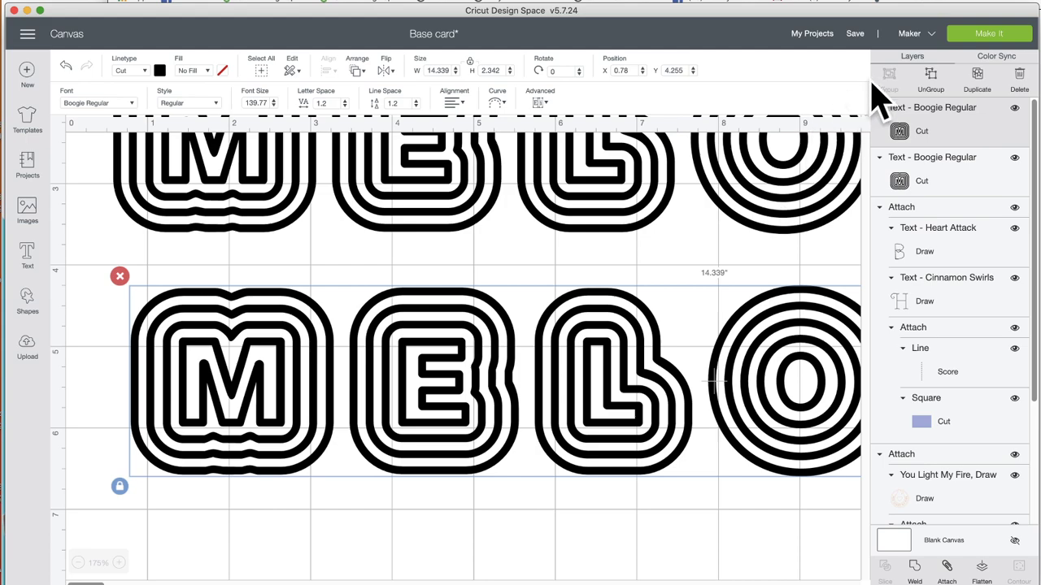
pyautogui.click(933, 84)
pyautogui.click(260, 372)
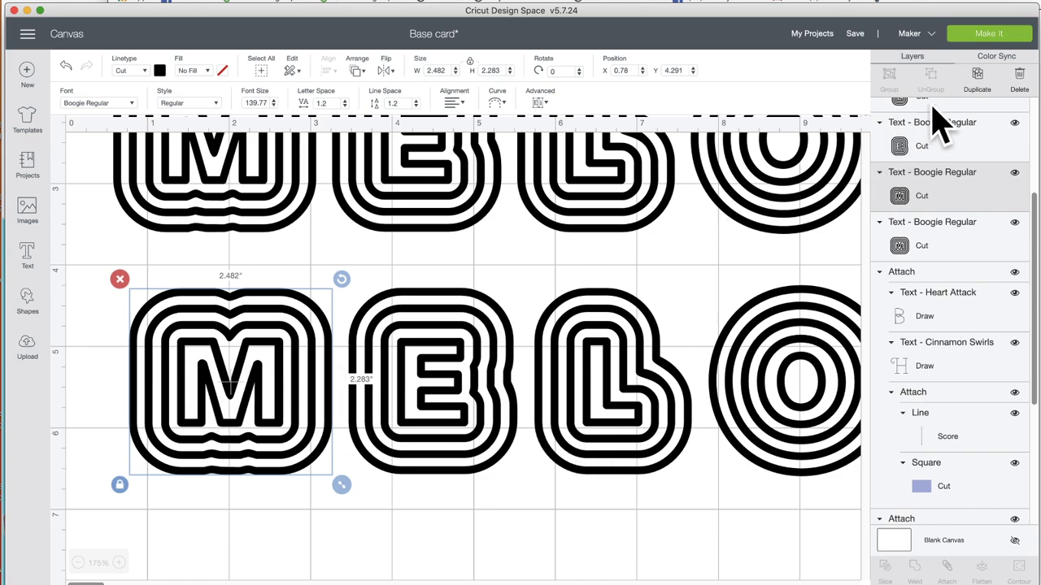
pyautogui.click(976, 77)
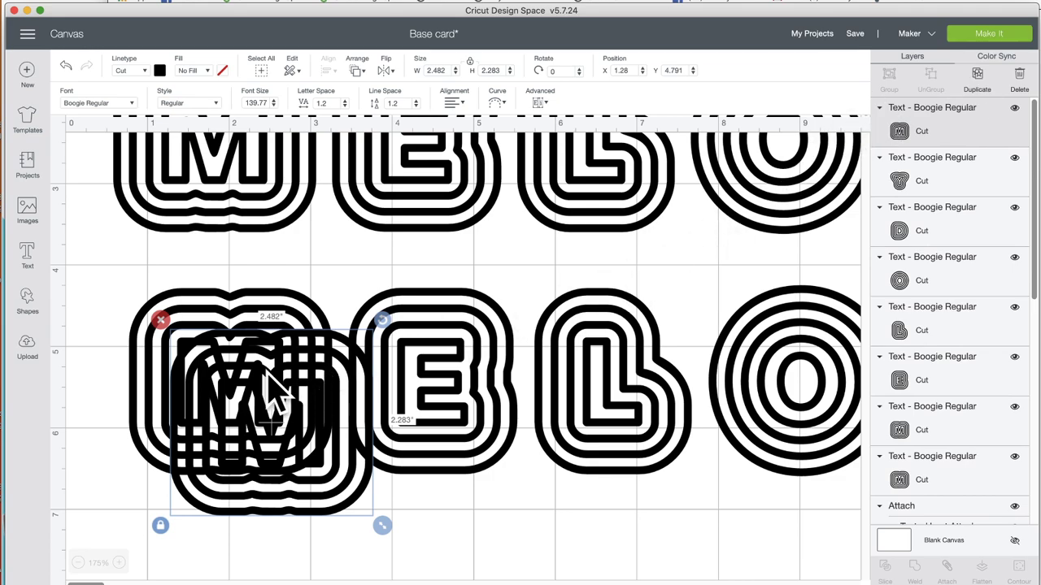
pyautogui.moveTo(274, 383); pyautogui.dragTo(590, 567)
# Step: Stack the M copy on the lower row's M, center-align both letters and weld them together
pyautogui.click(260, 418)
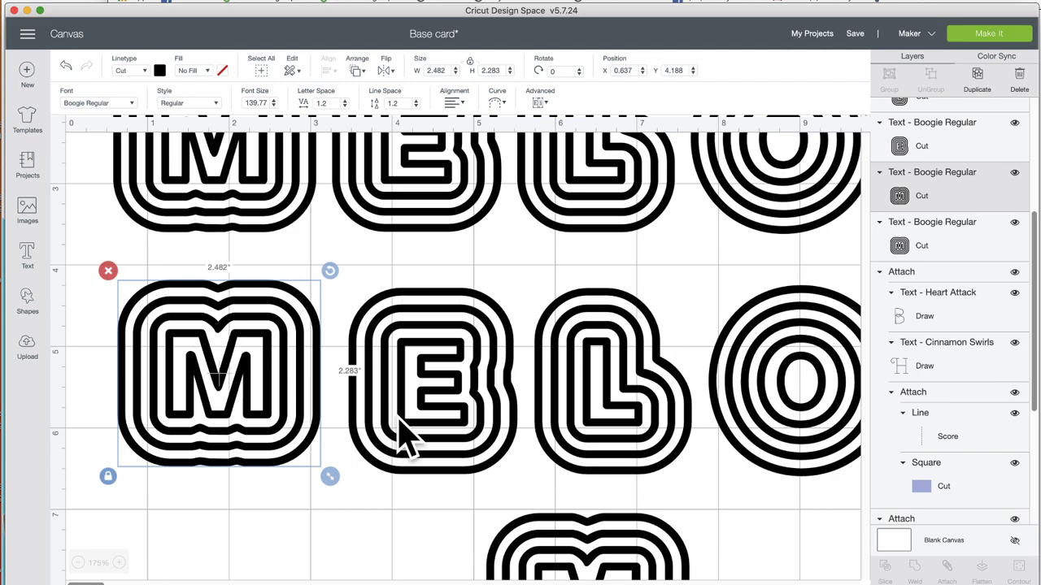
pyautogui.moveTo(622, 549); pyautogui.dragTo(253, 323)
pyautogui.moveTo(273, 514); pyautogui.dragTo(201, 344)
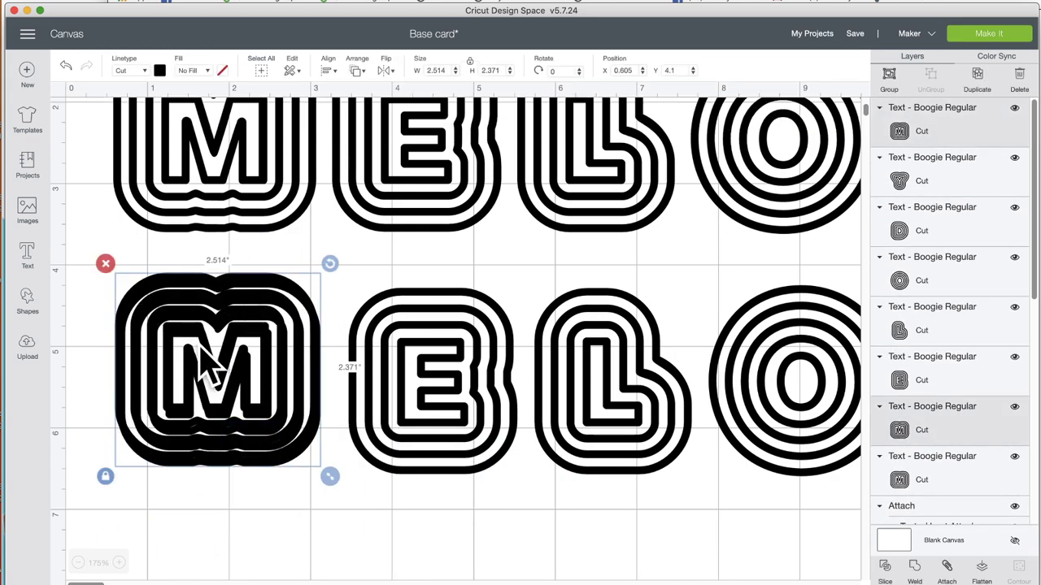
pyautogui.click(329, 71)
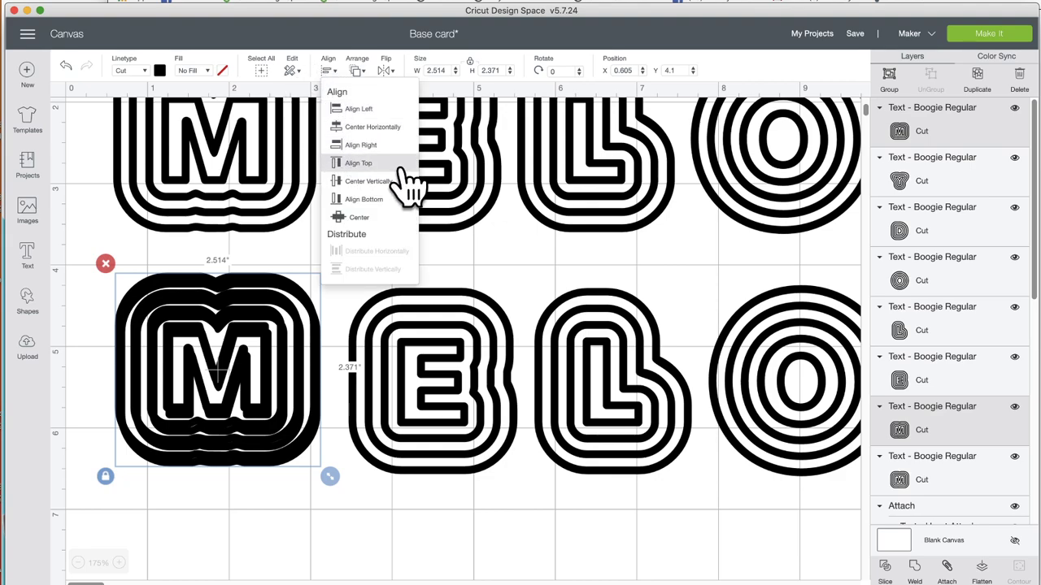
pyautogui.click(396, 217)
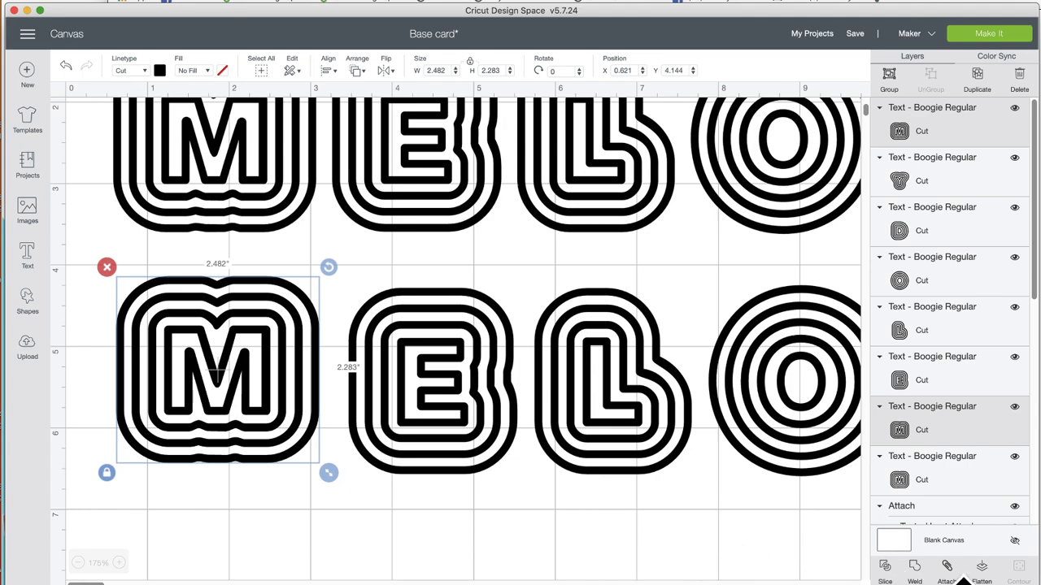
pyautogui.click(915, 569)
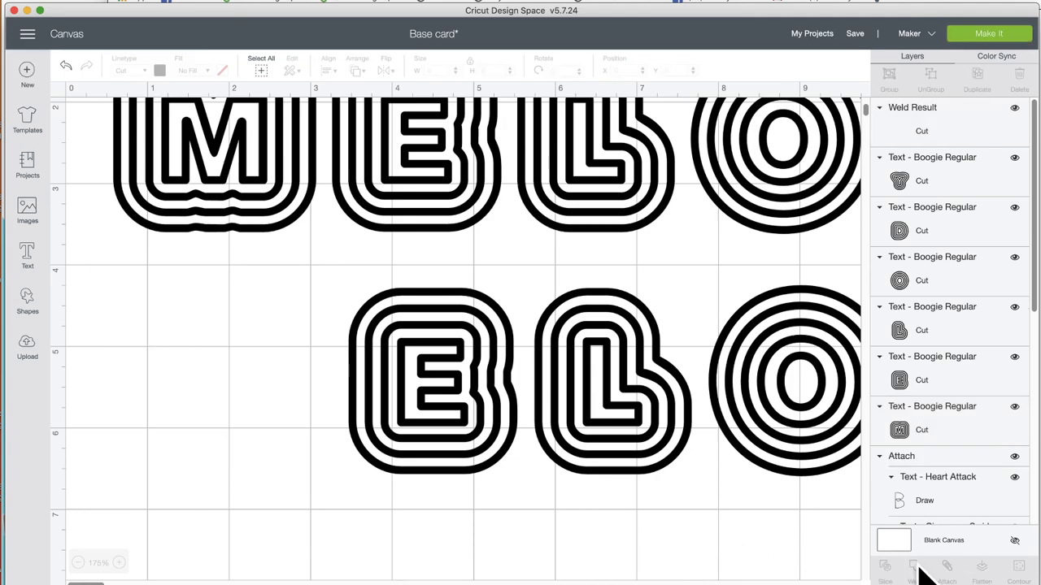
# Step: Open the welded M's contours and hide the innermost M outline, toggling it to compare the solid and outlined letter
pyautogui.click(248, 419)
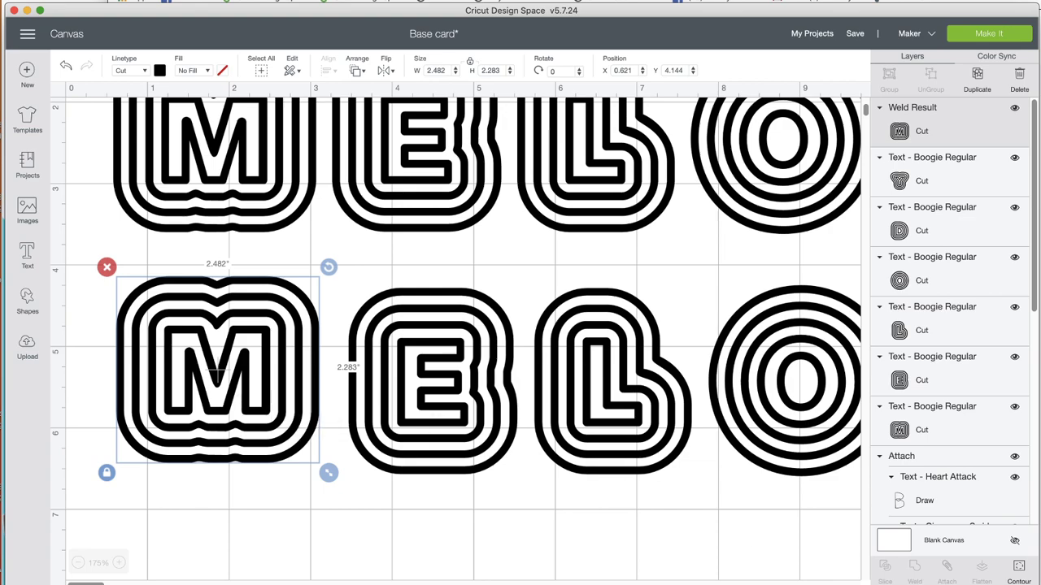
pyautogui.click(1021, 569)
pyautogui.hscroll(5, 547, 313)
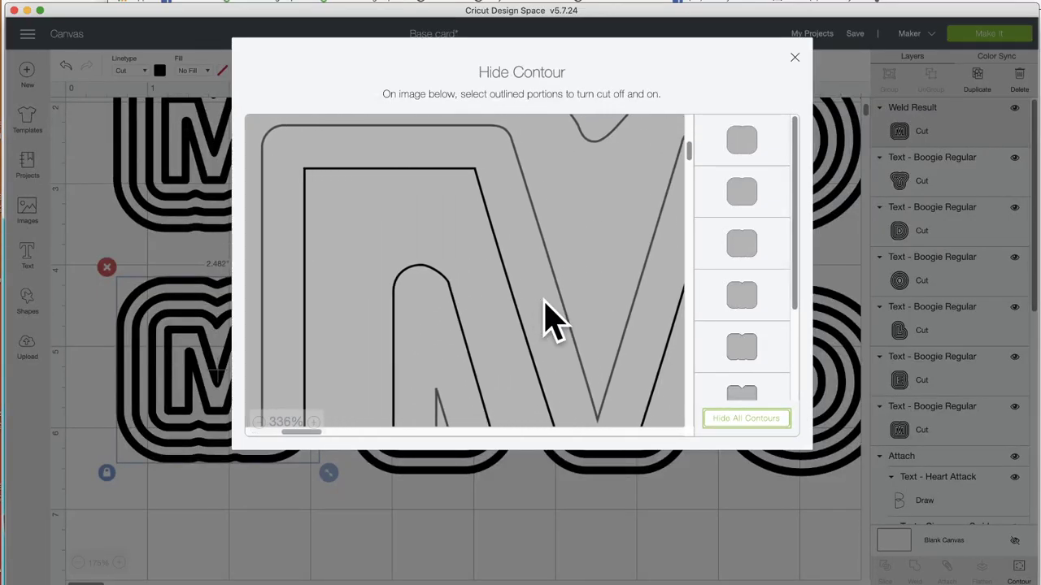
pyautogui.scroll(-3, 495, 303)
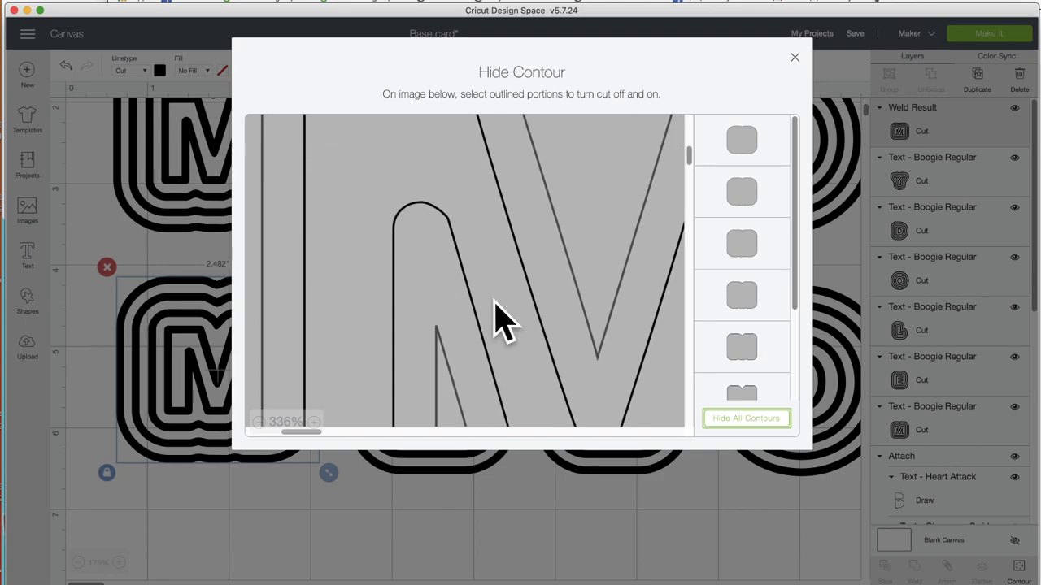
pyautogui.click(497, 302)
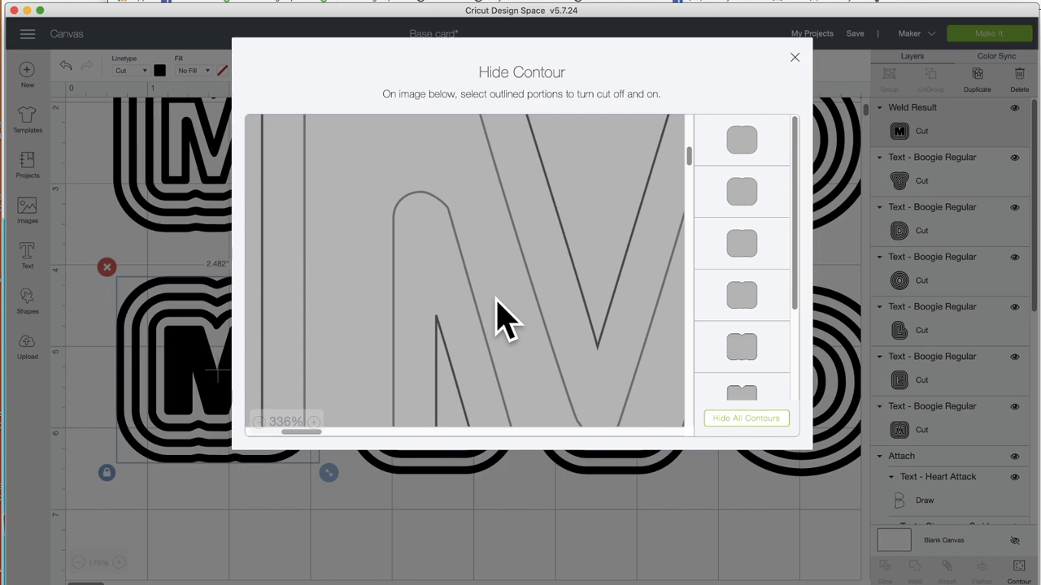
pyautogui.click(497, 303)
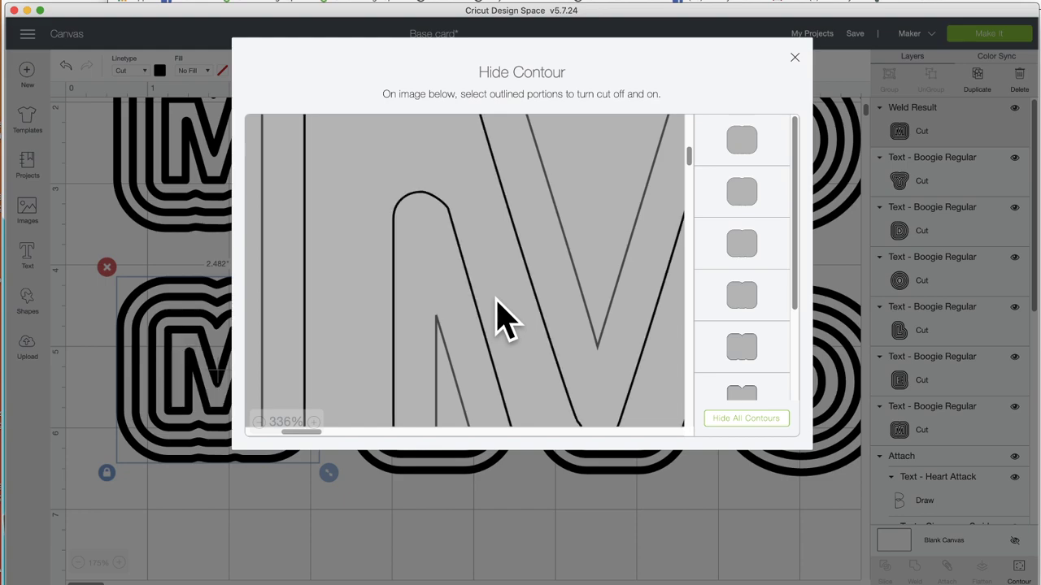
pyautogui.click(497, 303)
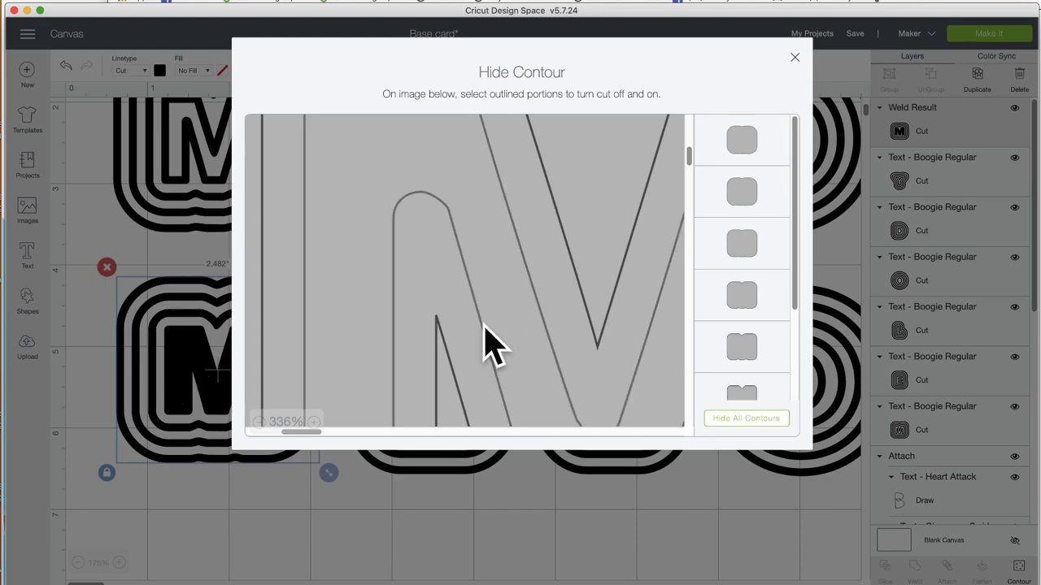
pyautogui.click(453, 400)
pyautogui.click(552, 235)
pyautogui.click(593, 208)
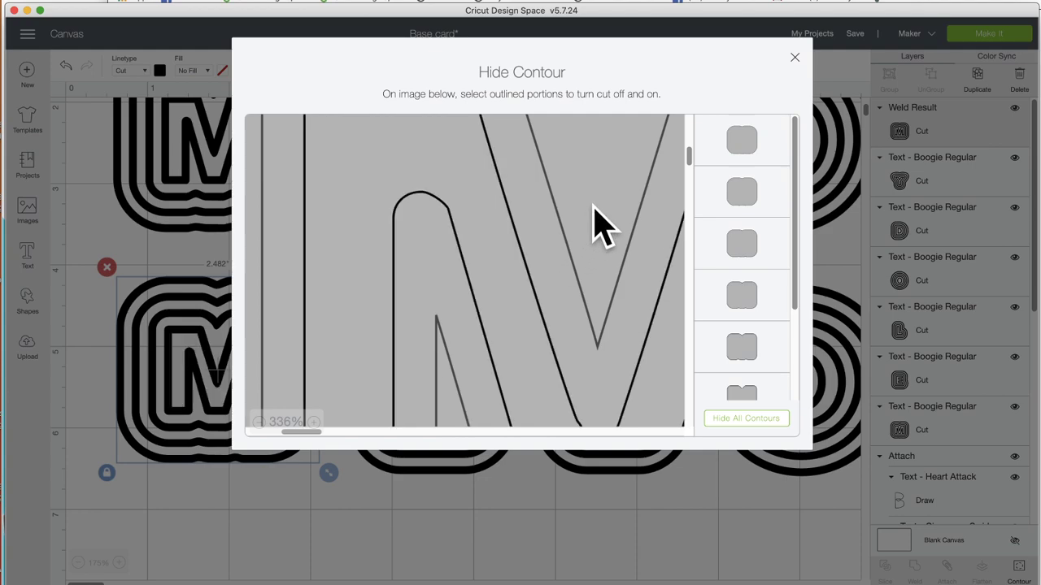
pyautogui.click(595, 210)
pyautogui.scroll(5, 586, 232)
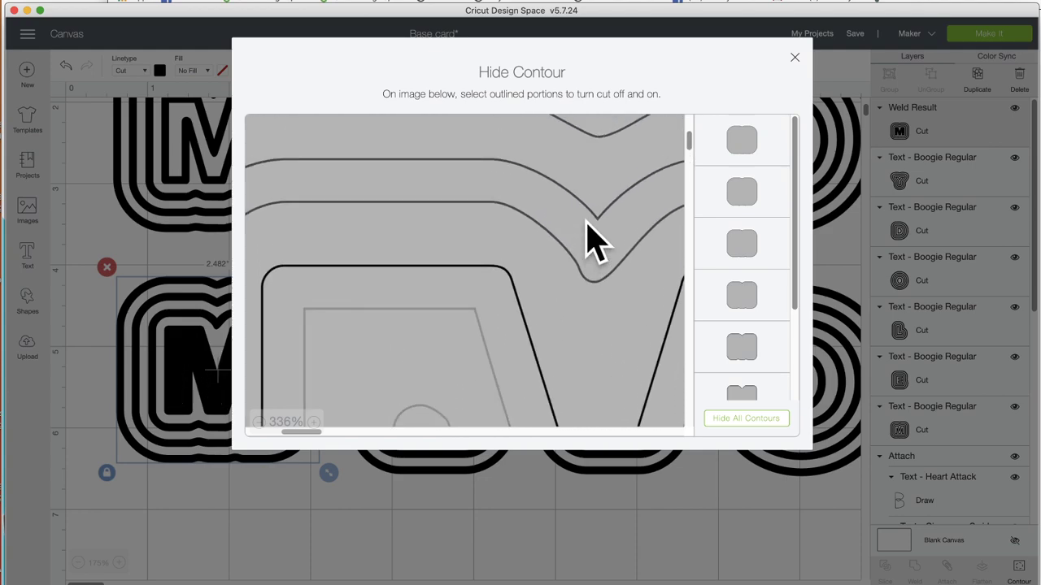
# Step: Hide the remaining M-shaped contour in the center, leaving only the surrounding rings, and close the contour editor
pyautogui.click(259, 422)
pyautogui.click(259, 422)
pyautogui.hscroll(-5, 325, 334)
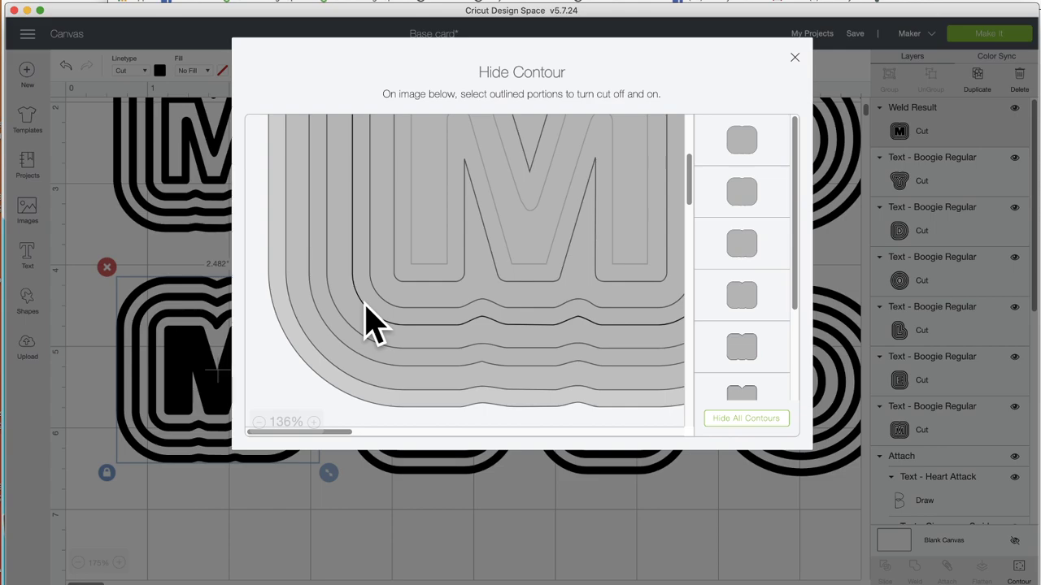
pyautogui.click(372, 321)
pyautogui.click(255, 495)
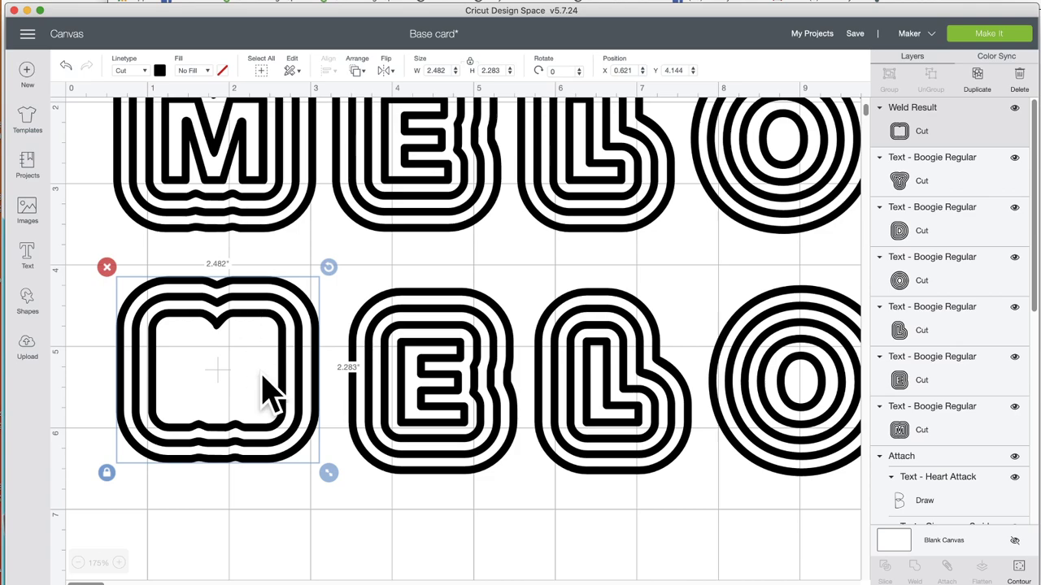
# Step: Duplicate the upper row's M and stack the copy on top of the original letter
pyautogui.click(262, 192)
pyautogui.click(931, 79)
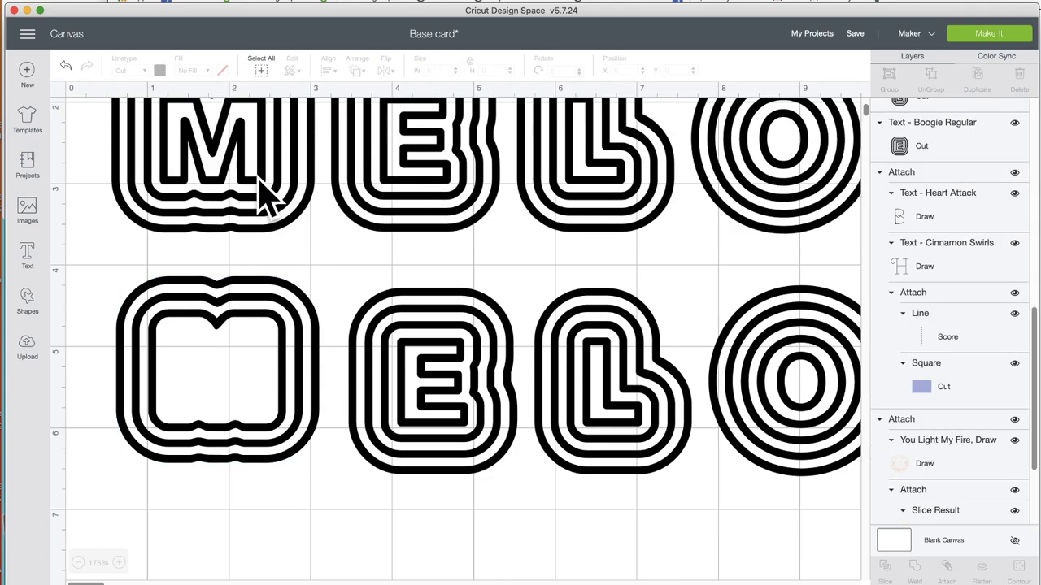
pyautogui.click(262, 195)
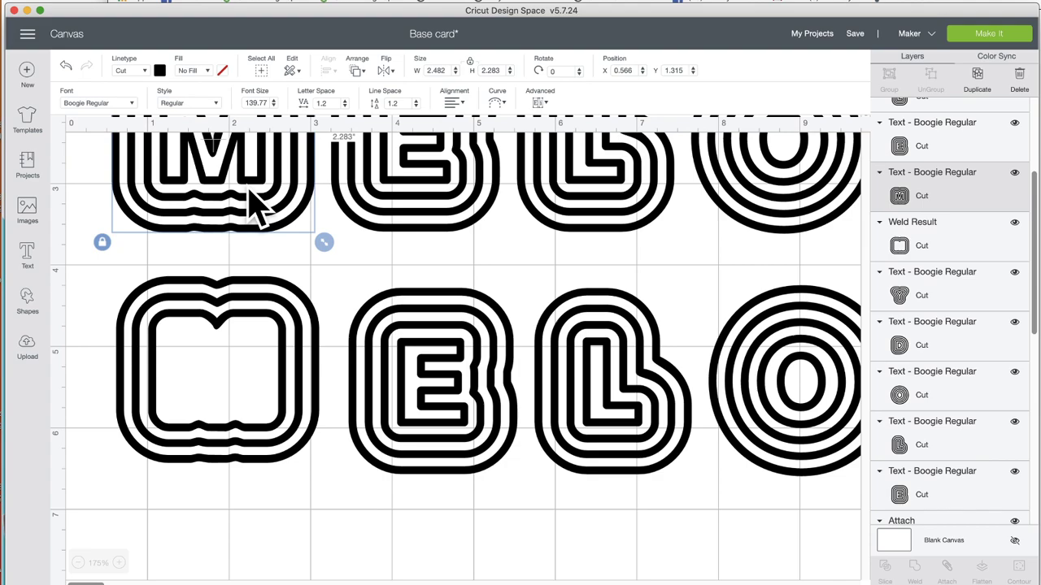
pyautogui.click(978, 79)
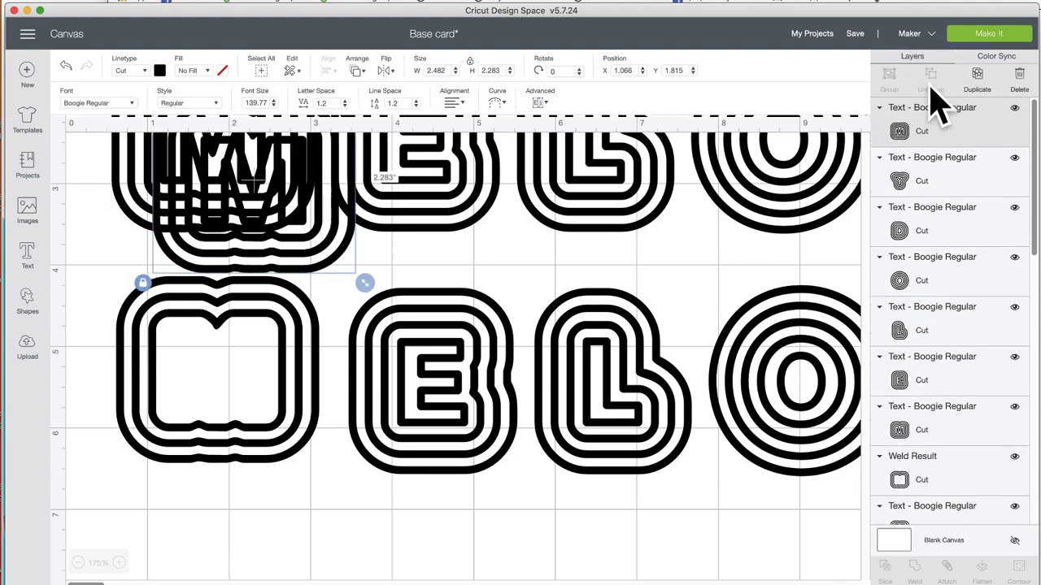
pyautogui.moveTo(317, 228); pyautogui.dragTo(213, 167)
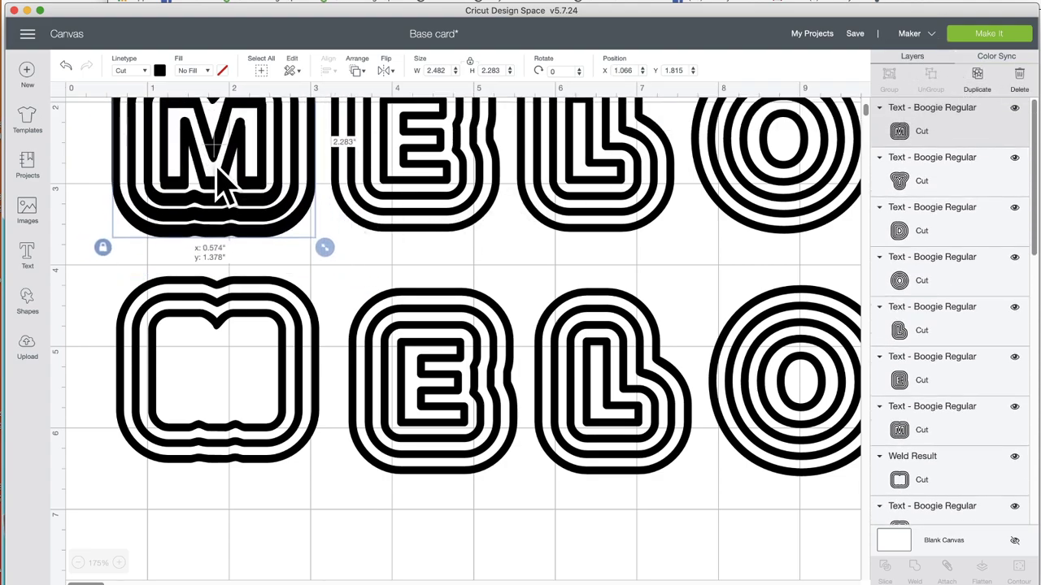
# Step: Select both stacked upper-row M letters, center-align them and weld them together
pyautogui.click(88, 189)
pyautogui.moveTo(81, 173); pyautogui.dragTo(214, 144)
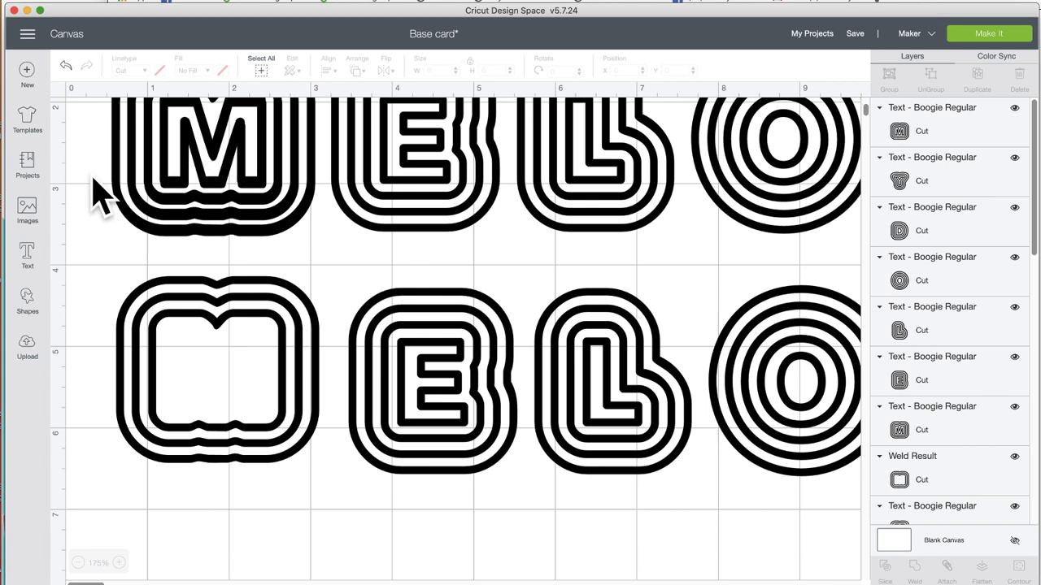
pyautogui.moveTo(89, 175); pyautogui.dragTo(147, 174)
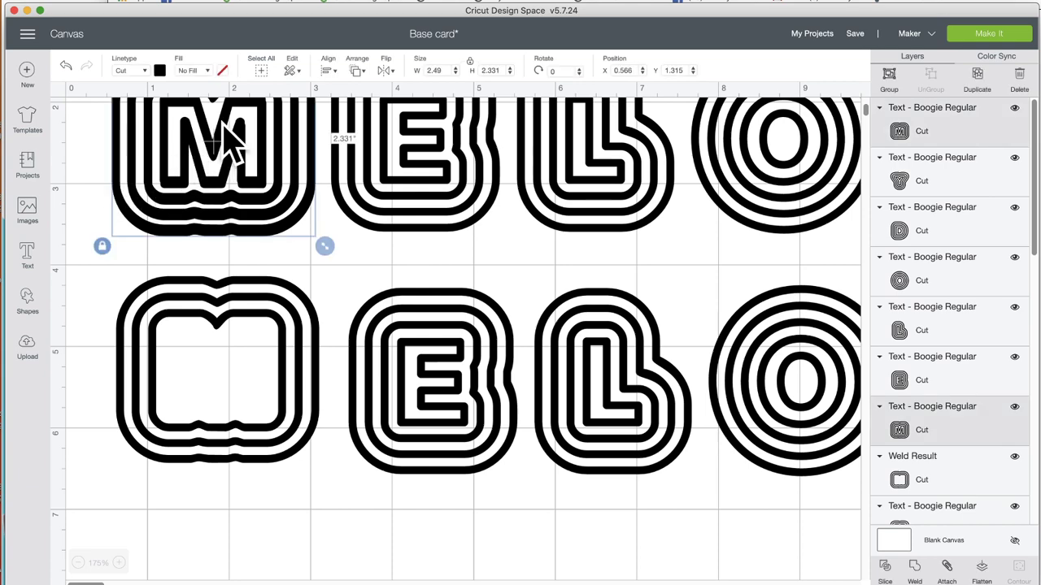
pyautogui.click(329, 75)
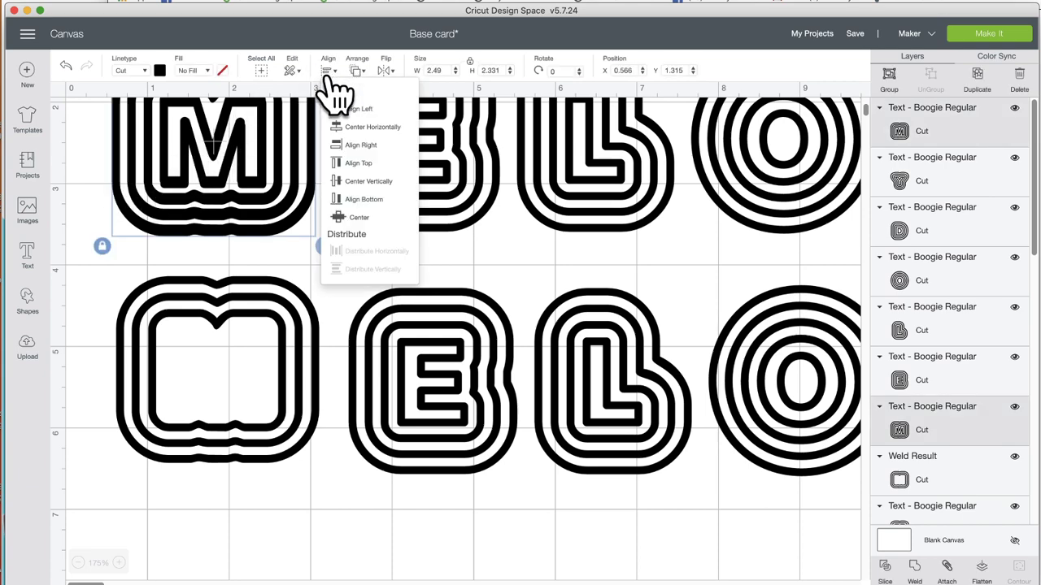
pyautogui.click(376, 219)
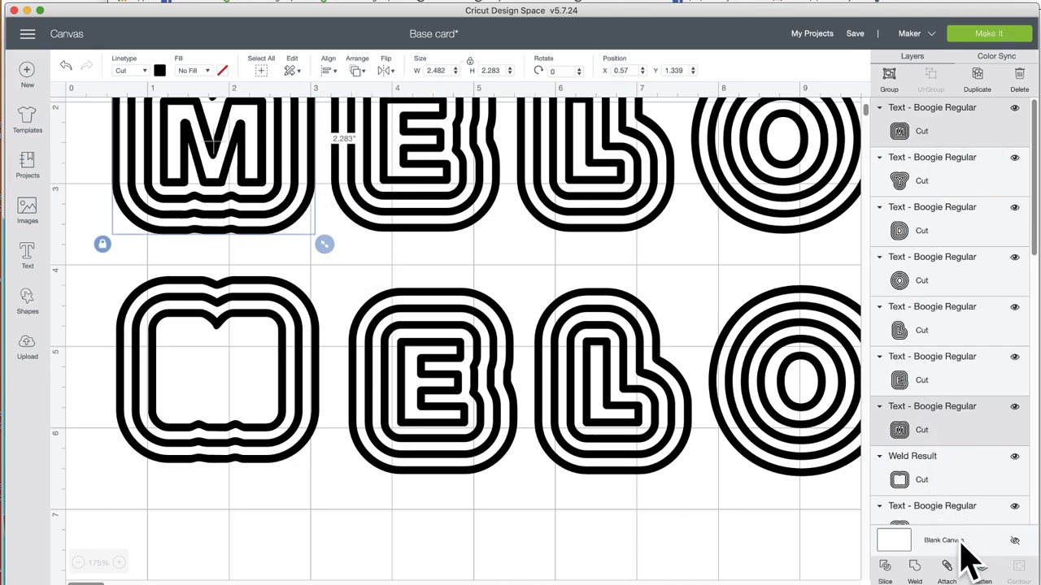
pyautogui.click(916, 568)
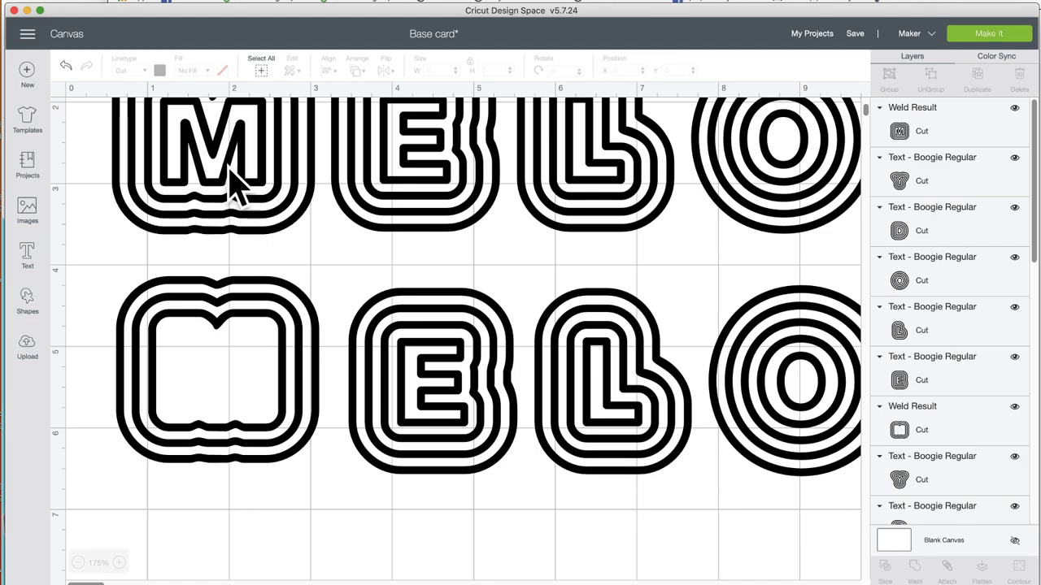
# Step: Duplicate the welded M, clear the E and L letters out of the way, and place one M beside the hollow rings
pyautogui.moveTo(228, 169); pyautogui.dragTo(766, 548)
pyautogui.click(988, 96)
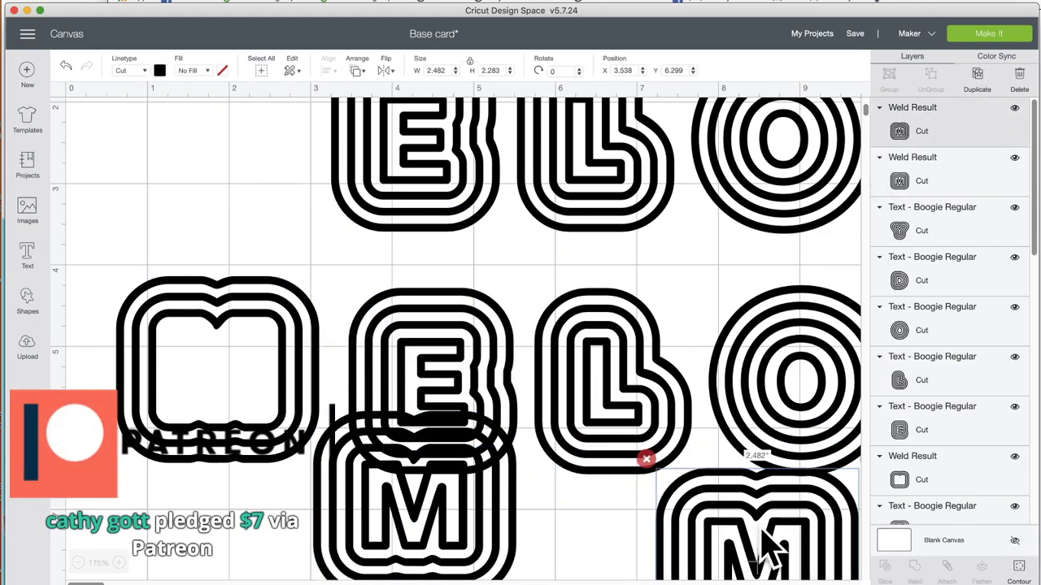
pyautogui.moveTo(445, 317); pyautogui.dragTo(651, 204)
pyautogui.moveTo(619, 391); pyautogui.dragTo(818, 314)
pyautogui.click(480, 195)
pyautogui.moveTo(495, 507); pyautogui.dragTo(541, 406)
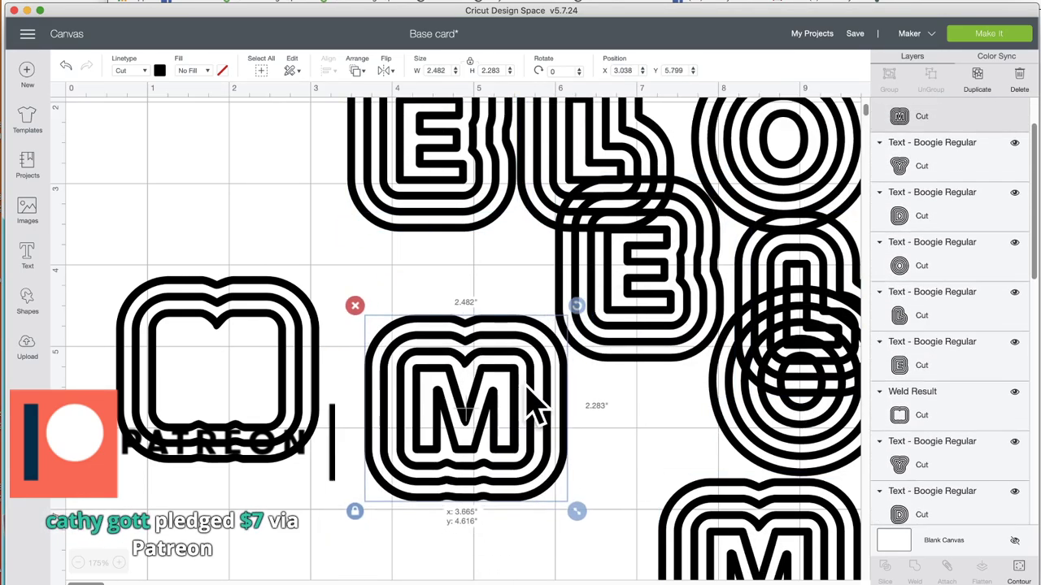
# Step: Hide all contours of the M beside the rings, try toggling its inner M cutout, and close the contour editor on the solid outer shape
pyautogui.click(1021, 571)
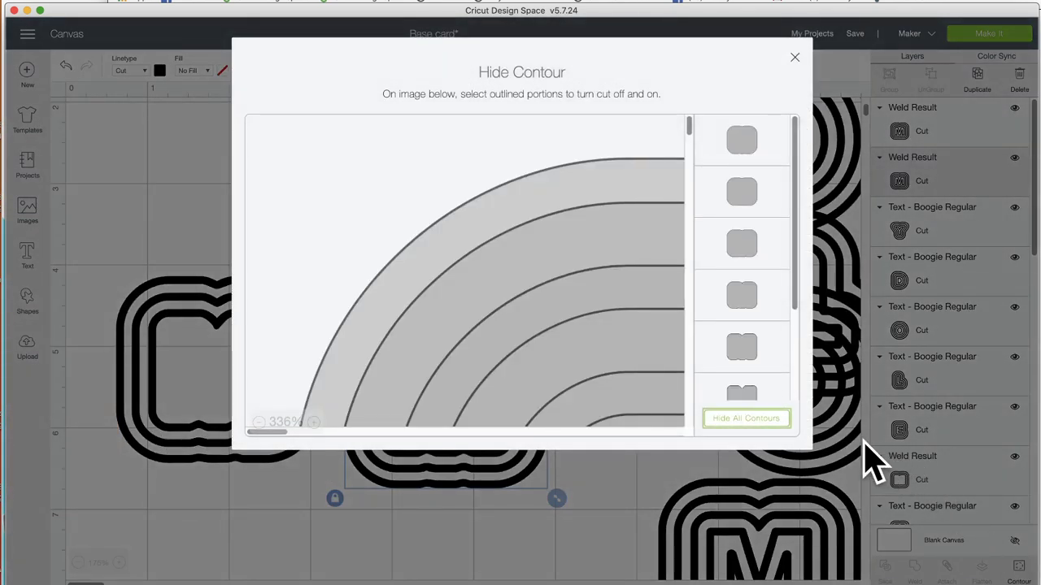
pyautogui.click(764, 425)
pyautogui.scroll(-5, 525, 383)
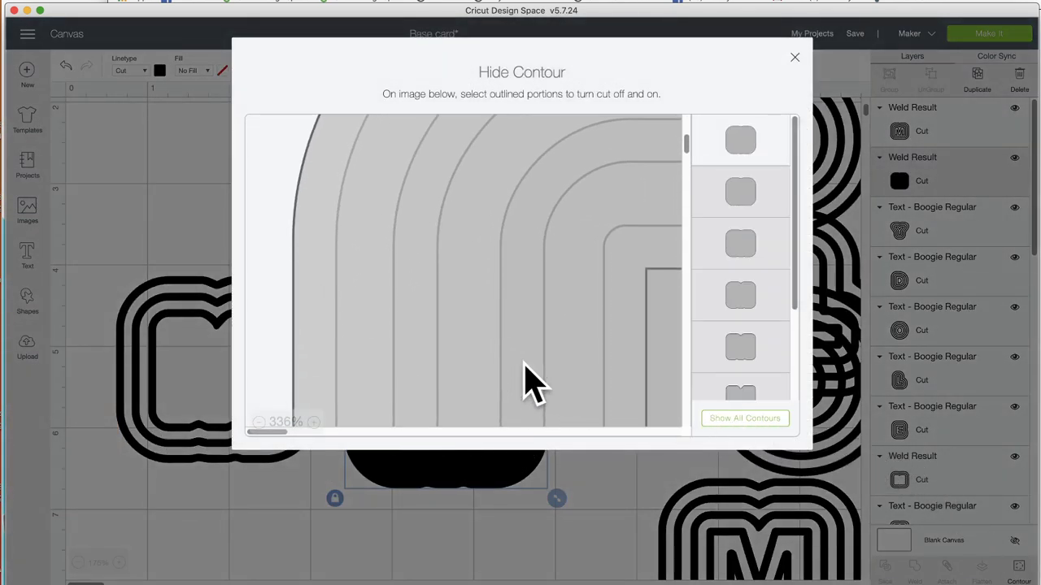
pyautogui.scroll(5, 533, 382)
pyautogui.click(430, 274)
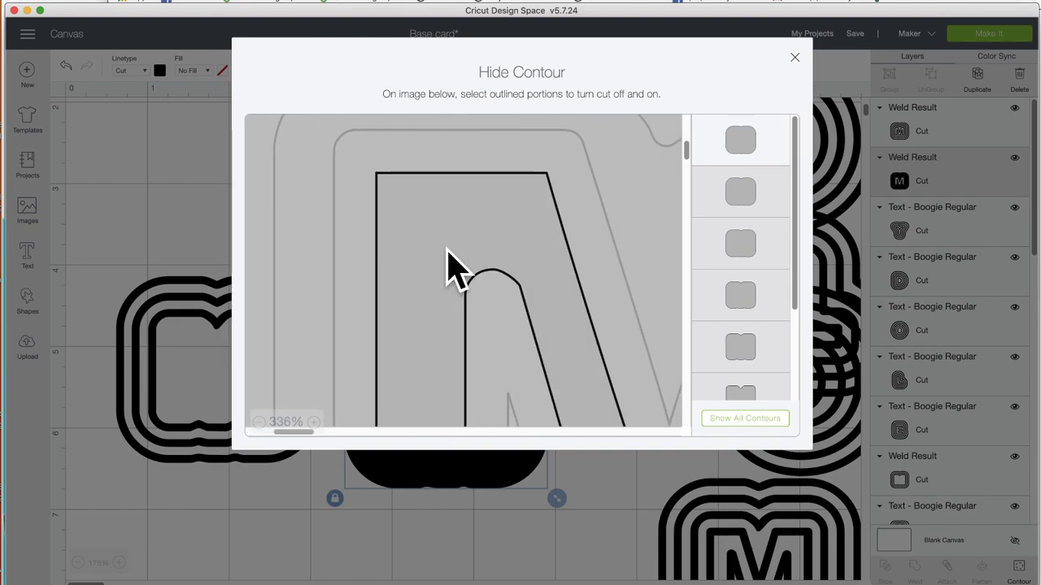
pyautogui.click(594, 222)
pyautogui.click(605, 220)
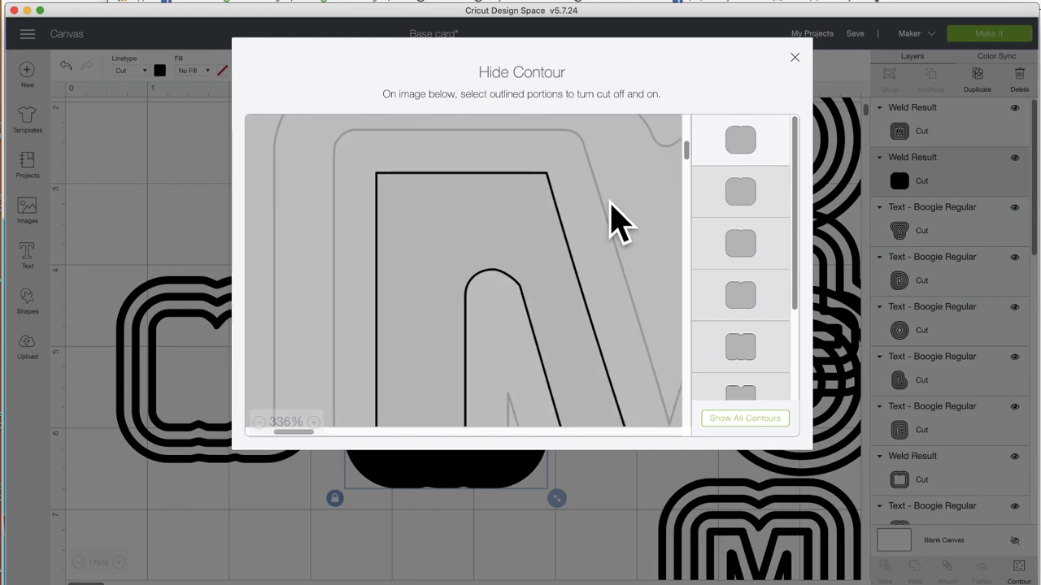
pyautogui.click(633, 217)
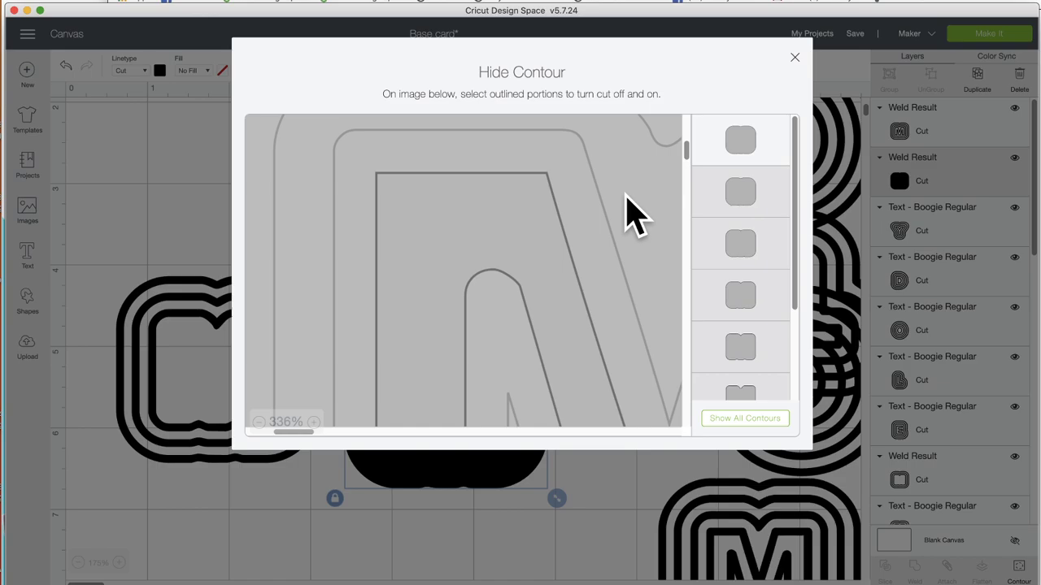
pyautogui.click(200, 239)
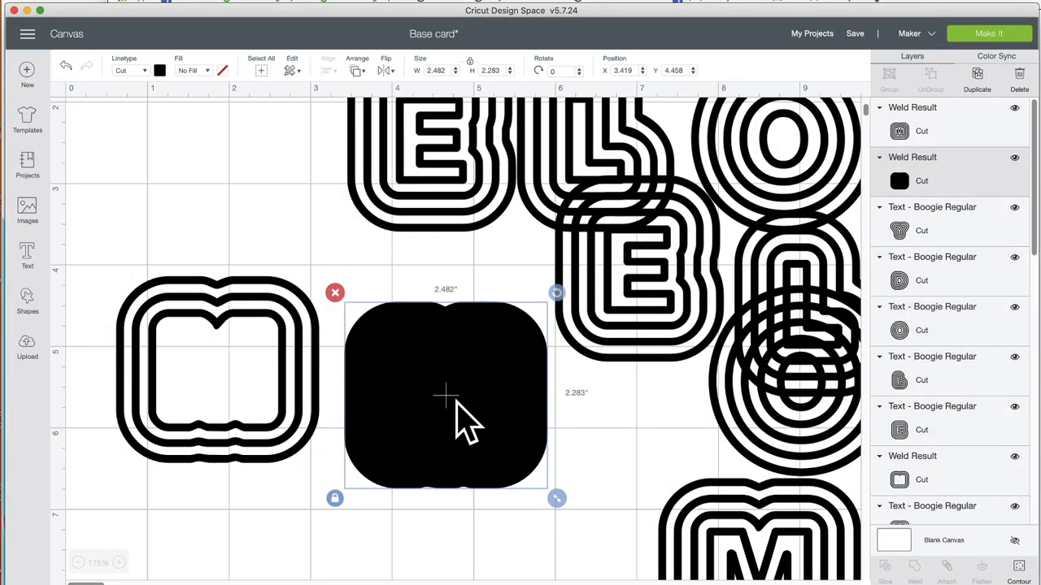
# Step: Reopen the solid shape's contours, turn the inner M back on and hide the outermost contour
pyautogui.click(1018, 566)
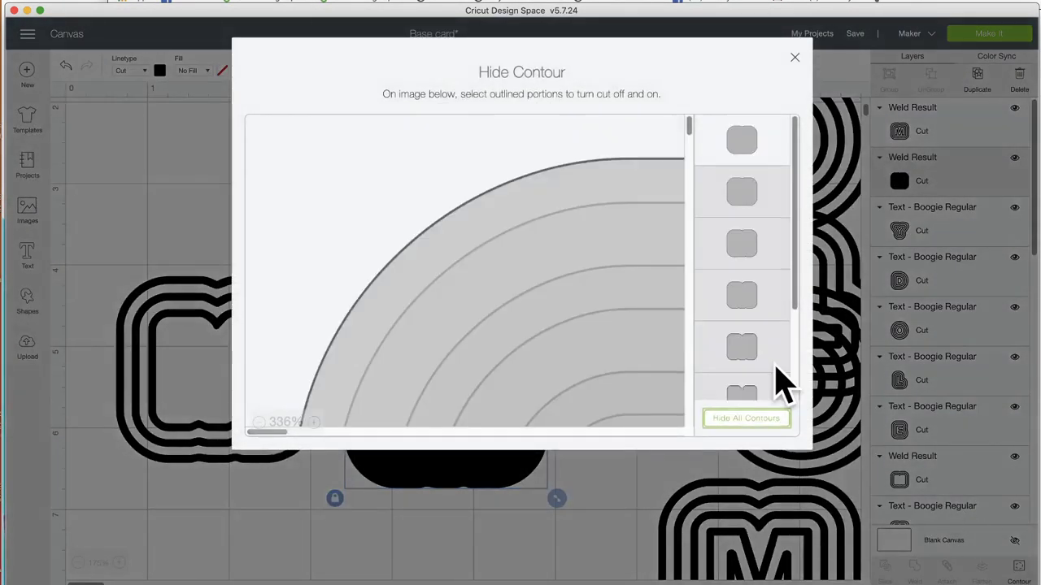
pyautogui.scroll(-3, 529, 334)
pyautogui.scroll(-3, 530, 334)
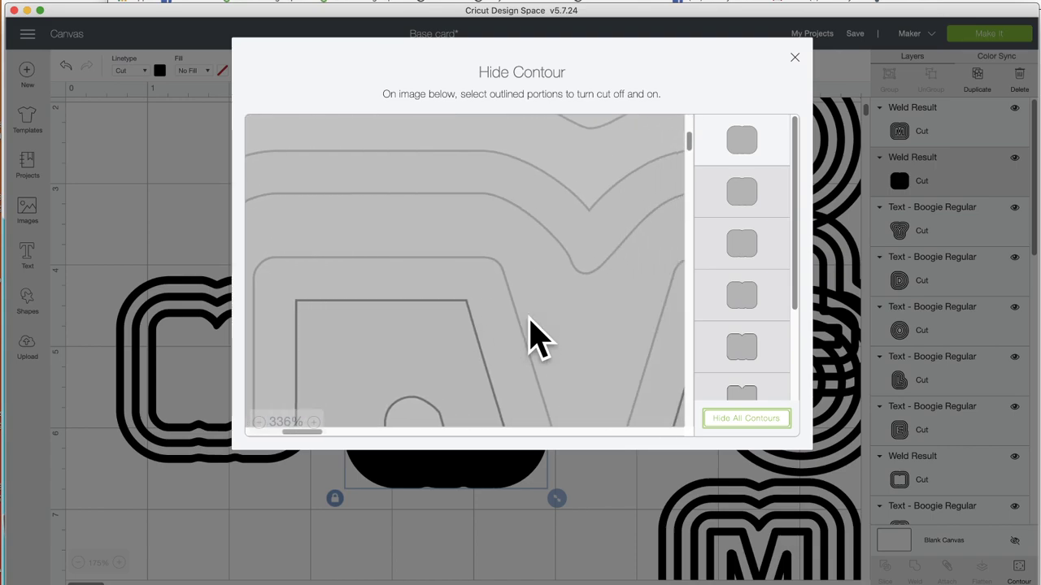
pyautogui.scroll(6, 532, 336)
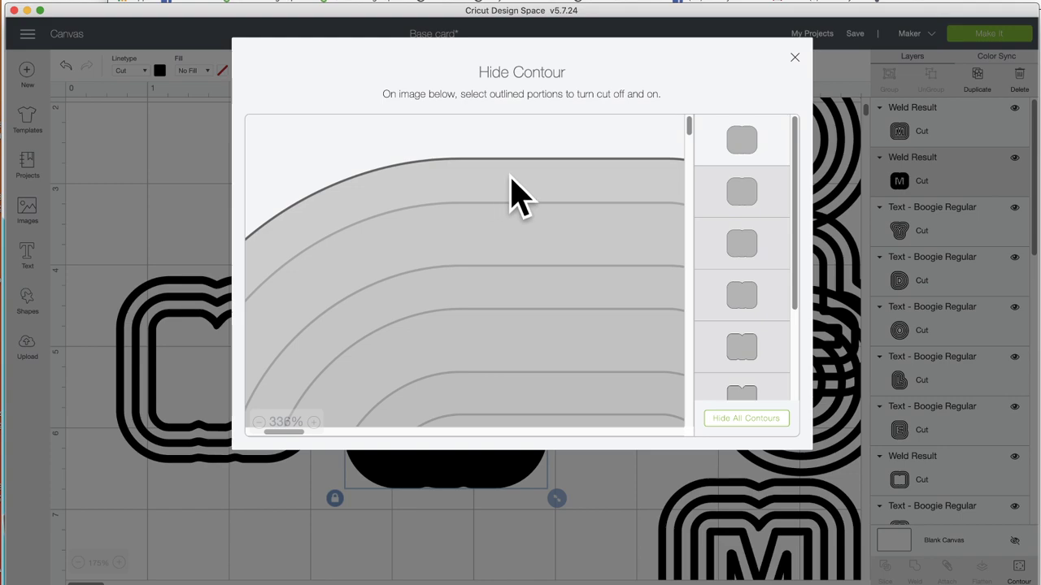
pyautogui.scroll(-5, 545, 208)
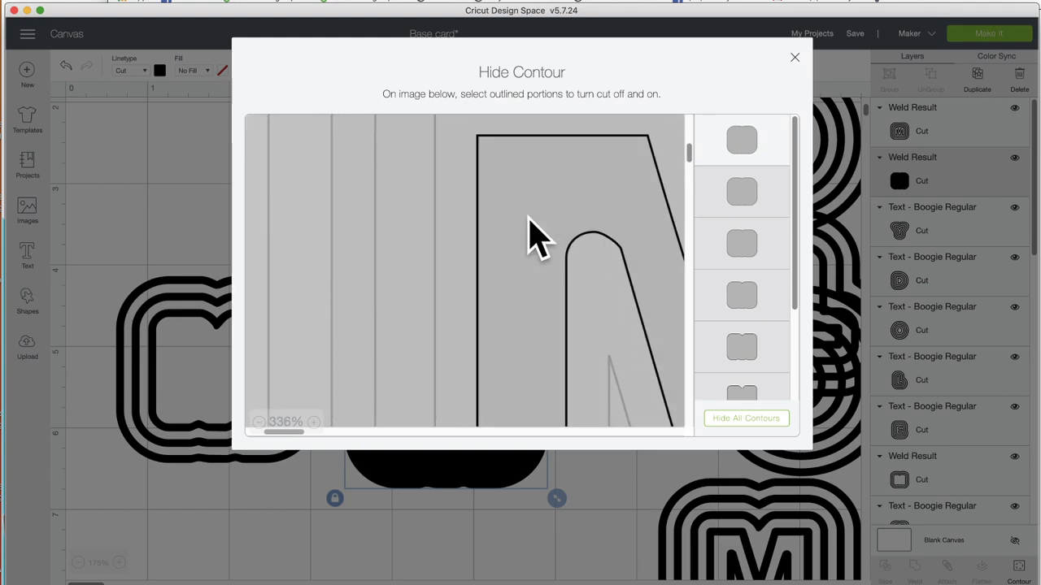
pyautogui.scroll(5, 529, 236)
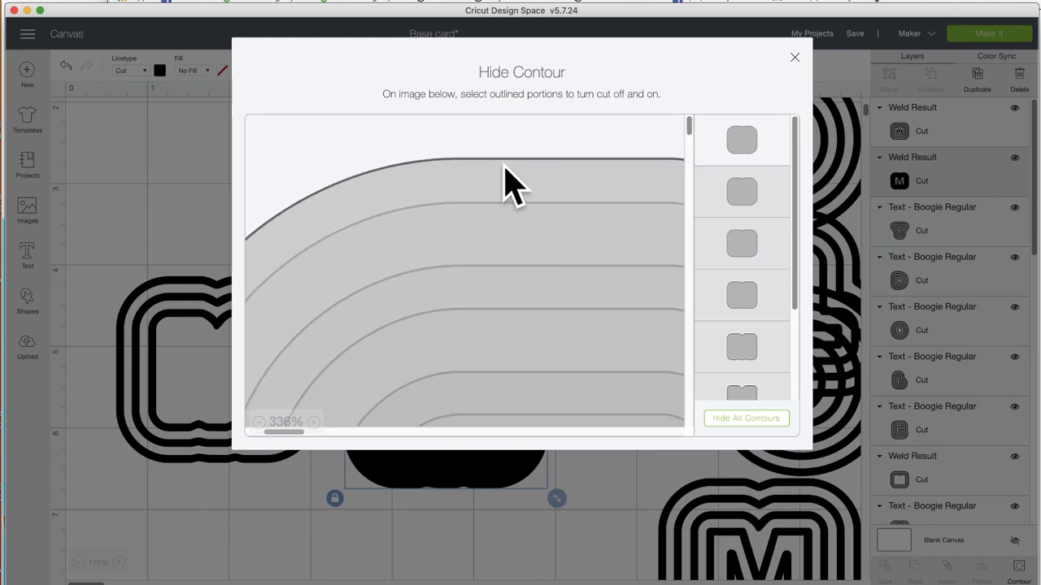
pyautogui.click(752, 155)
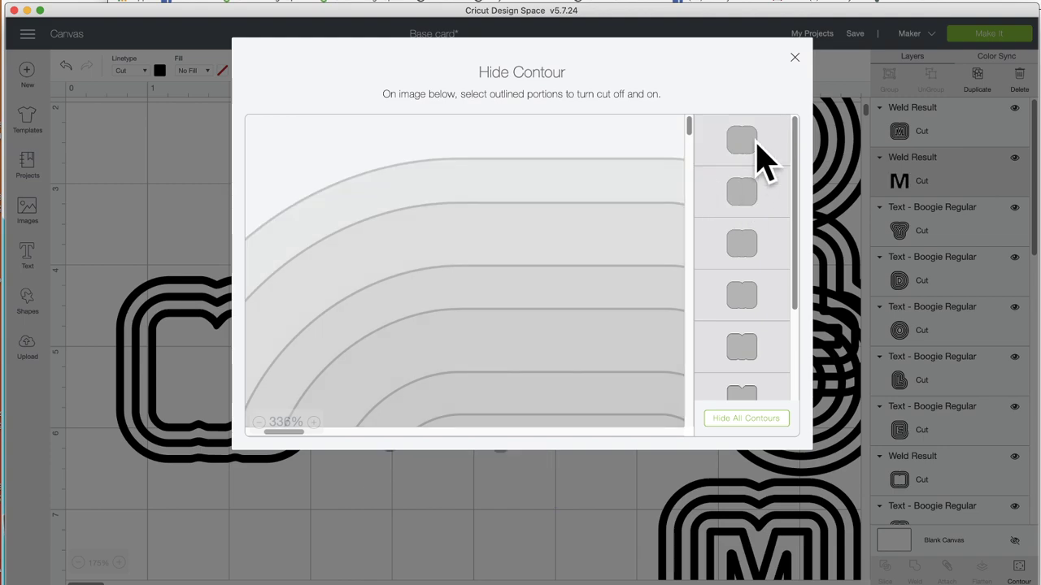
# Step: Turn on the larger M outline, hide the innermost M to leave one solid letter, and close the contour editor
pyautogui.scroll(-5, 500, 376)
pyautogui.hscroll(3, 500, 376)
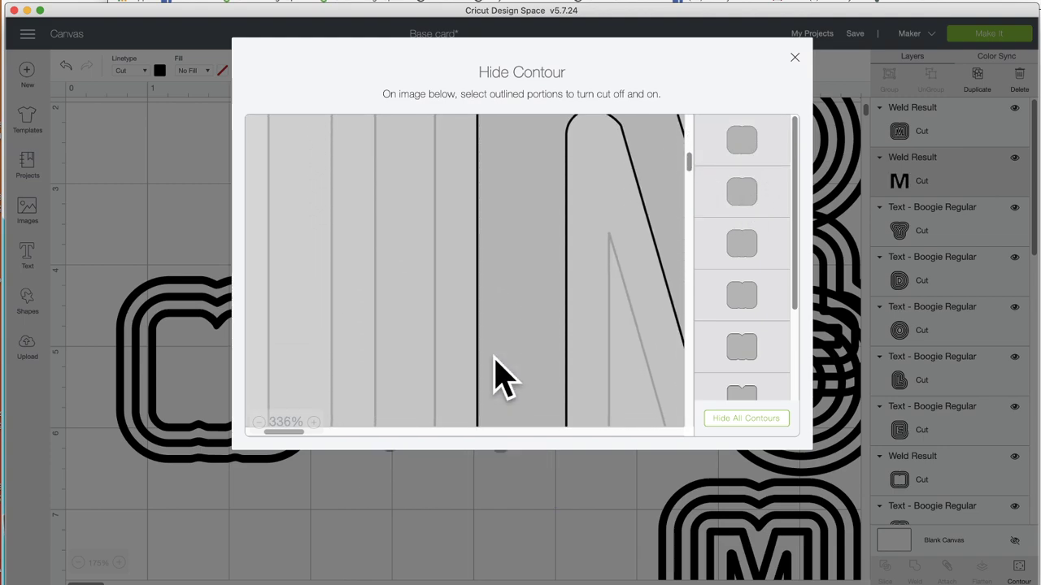
pyautogui.hscroll(3, 496, 374)
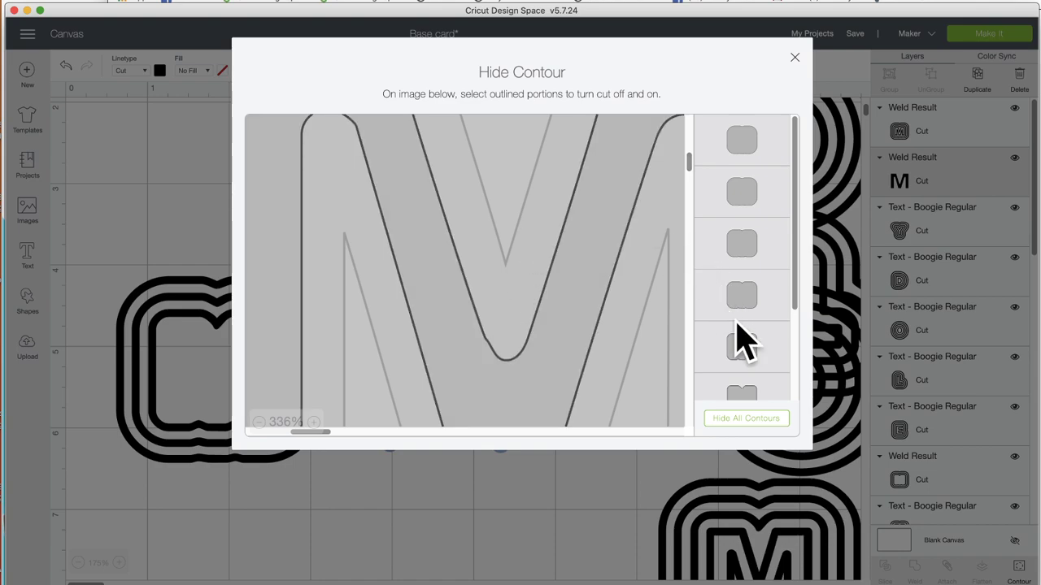
pyautogui.scroll(-2, 742, 335)
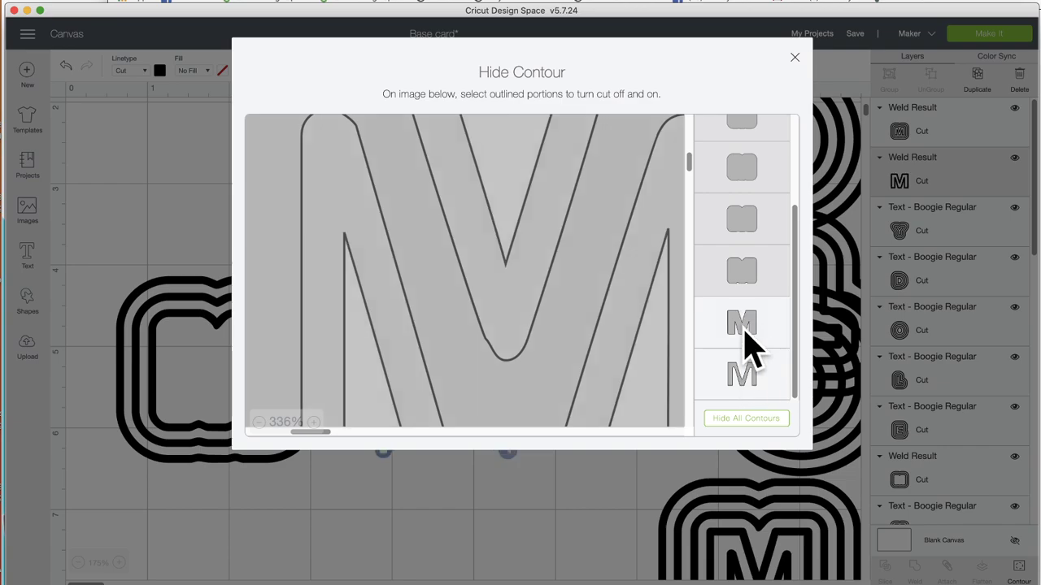
pyautogui.click(748, 378)
pyautogui.click(431, 565)
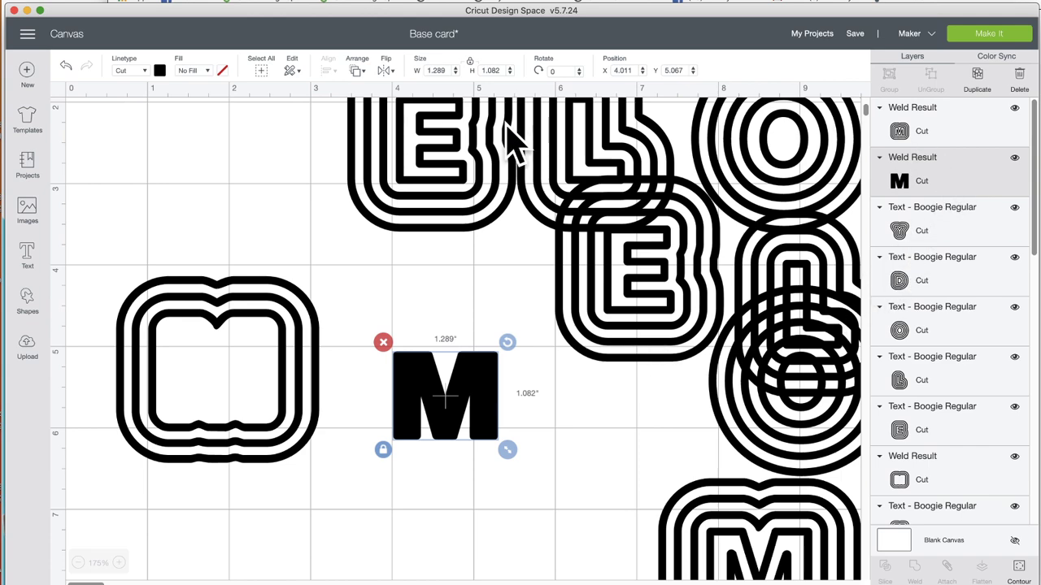
# Step: Color the solid M light orange and place it inside the hollow rings
pyautogui.click(160, 70)
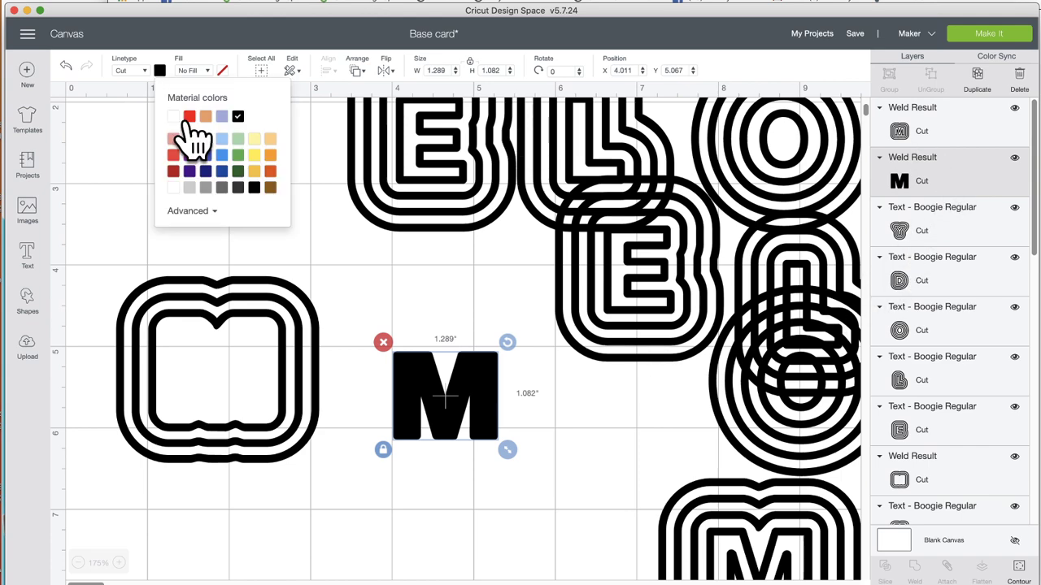
pyautogui.click(204, 117)
pyautogui.moveTo(484, 391); pyautogui.dragTo(251, 349)
pyautogui.click(364, 358)
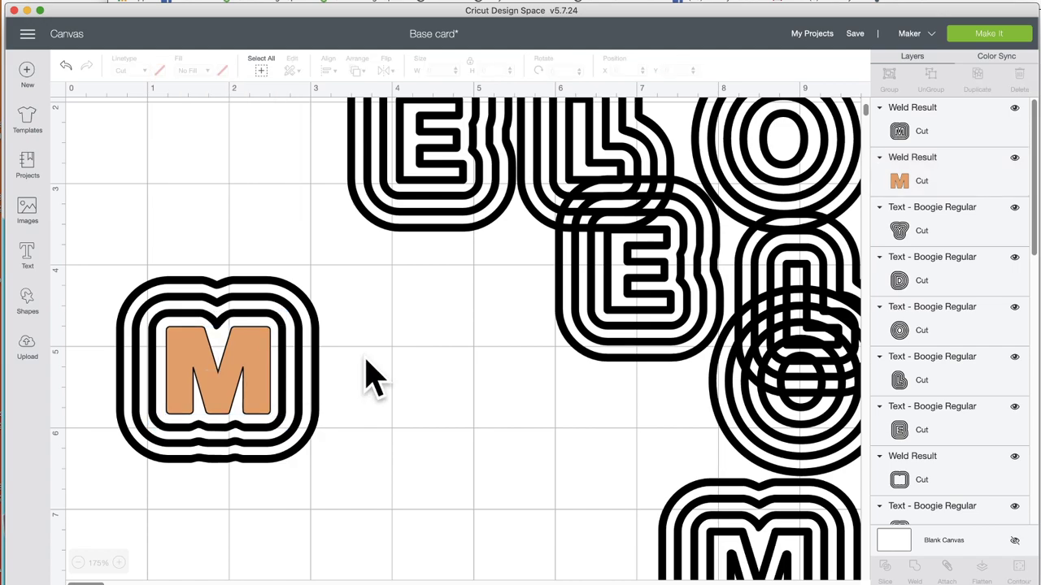
# Step: Duplicate the hollow rings around the orange M and move the copy to the empty canvas area beside them
pyautogui.click(269, 317)
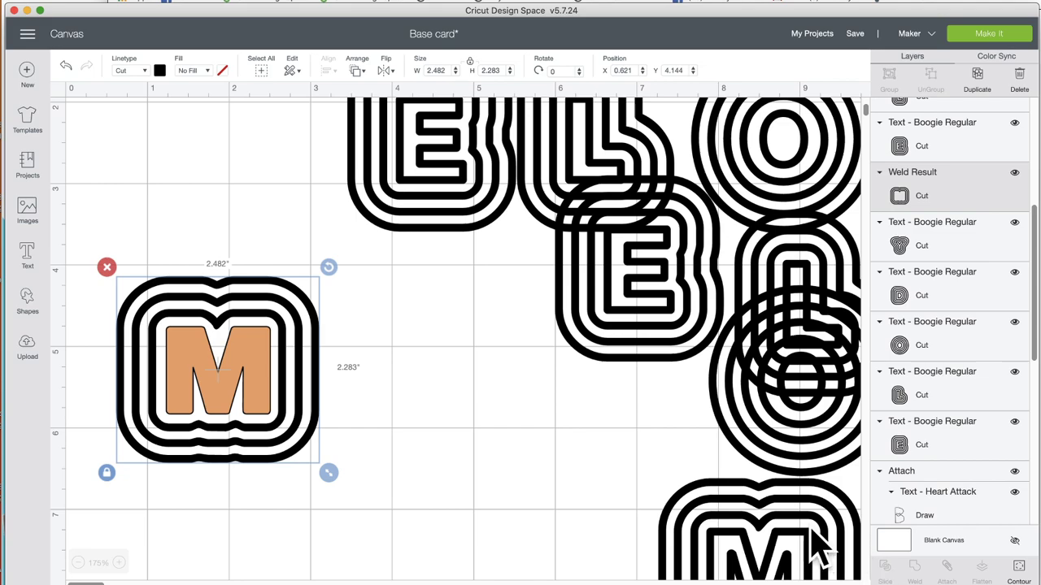
pyautogui.click(980, 81)
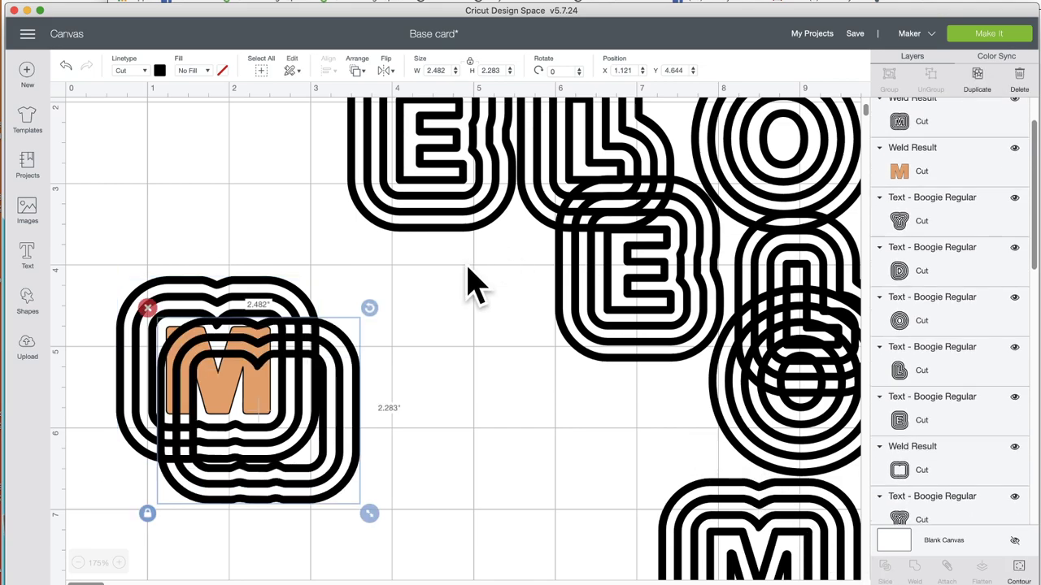
pyautogui.moveTo(345, 375); pyautogui.dragTo(541, 411)
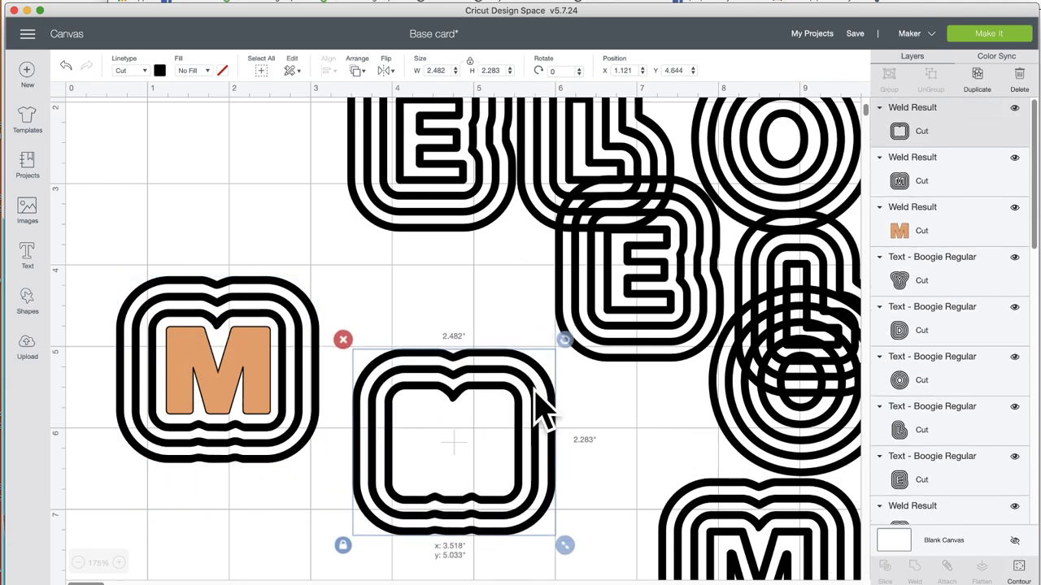
# Step: Open the contours of the copied rings and turn off both M contours
pyautogui.click(1019, 569)
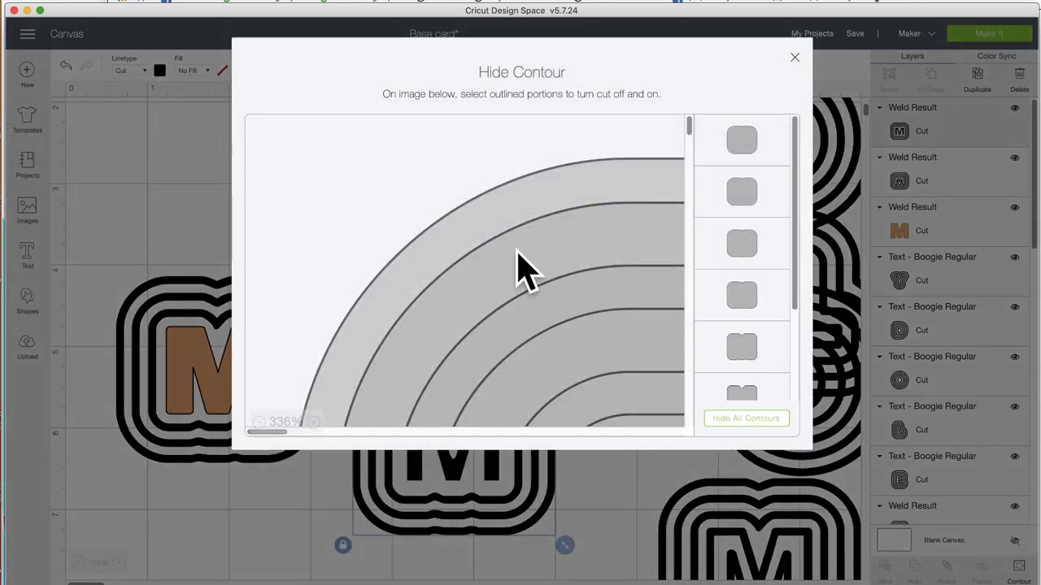
pyautogui.scroll(-3, 551, 295)
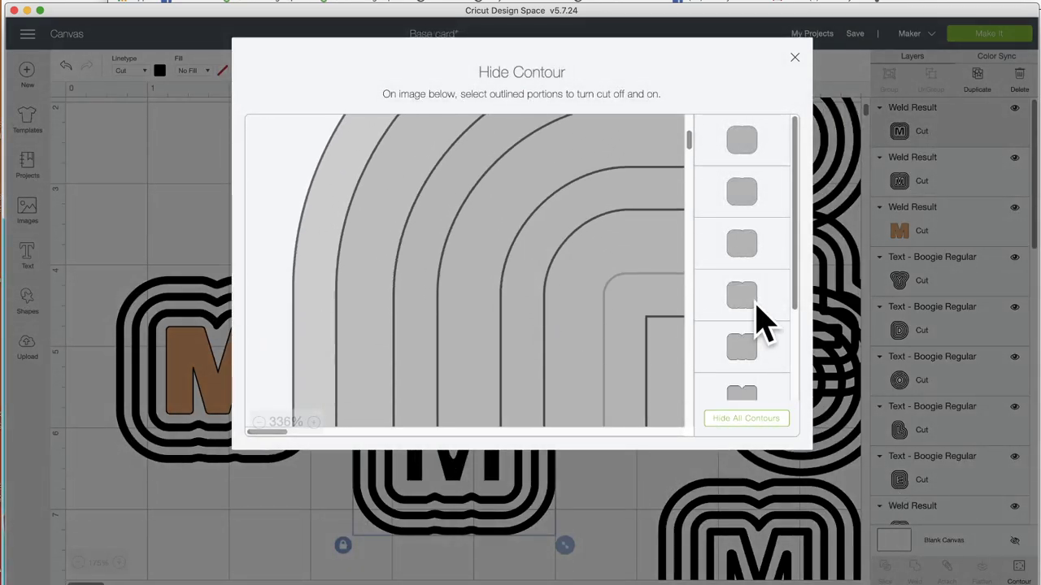
pyautogui.moveTo(797, 279); pyautogui.dragTo(814, 431)
pyautogui.click(728, 373)
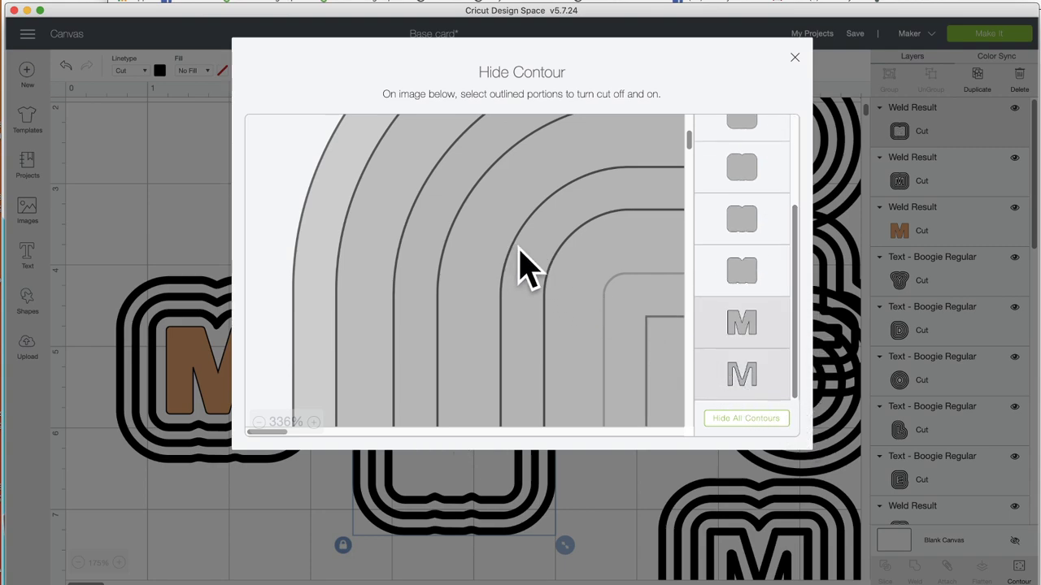
pyautogui.press('super+z')
pyautogui.press('super+shift+z')
pyautogui.click(743, 221)
pyautogui.click(744, 221)
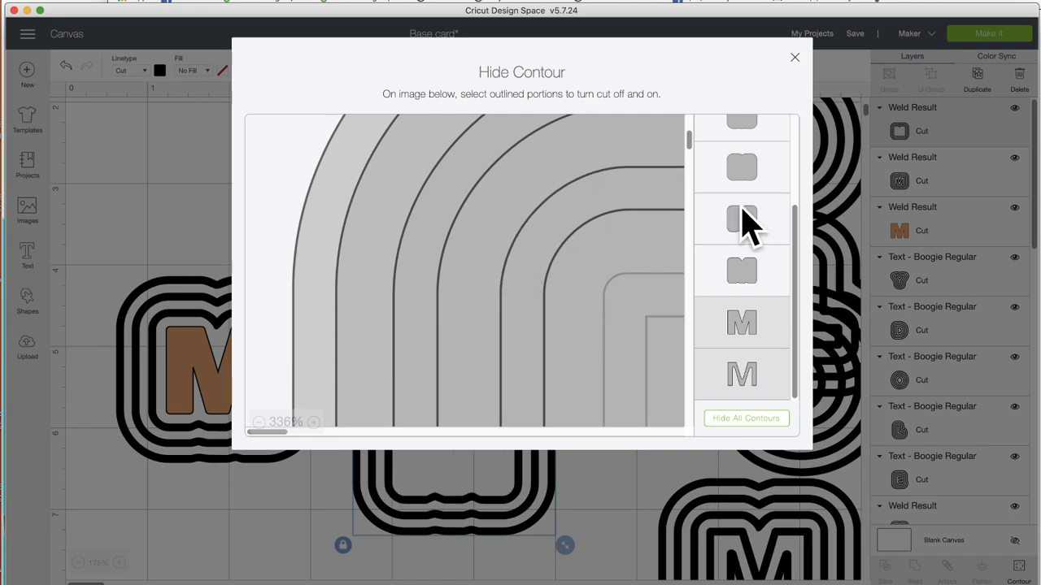
pyautogui.click(740, 170)
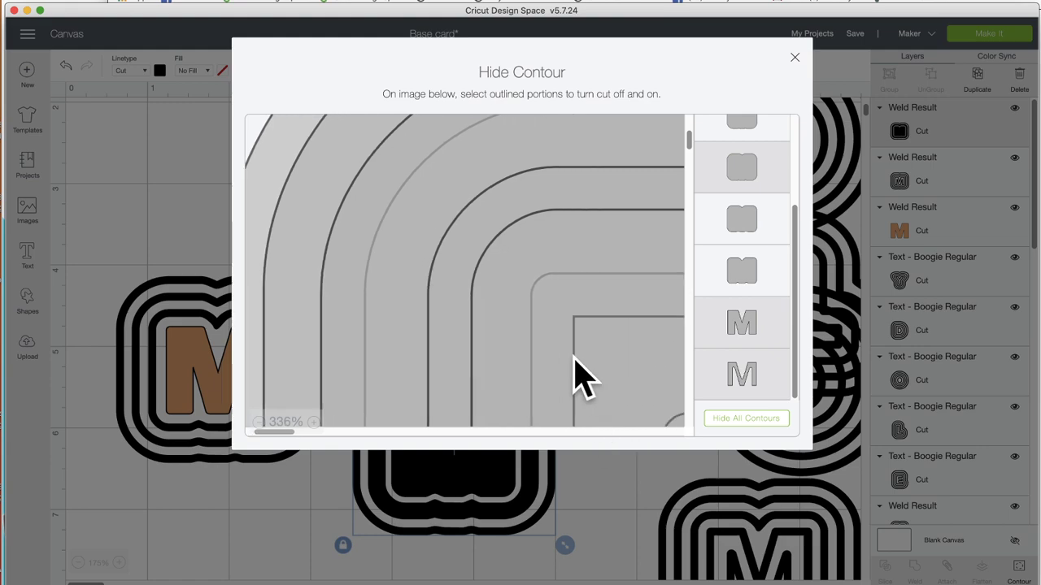
pyautogui.hscroll(5, 577, 377)
pyautogui.click(514, 243)
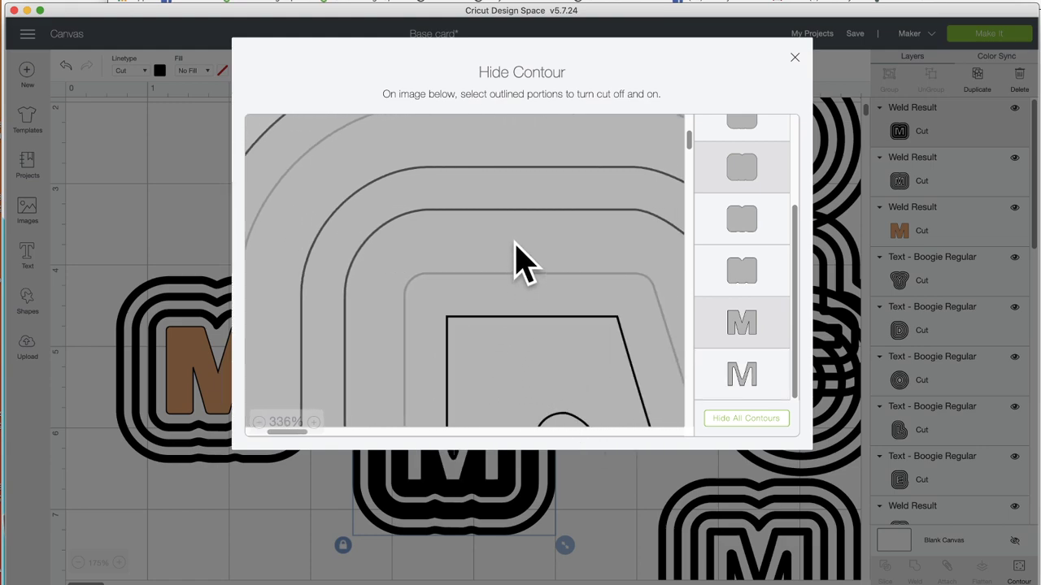
pyautogui.click(515, 243)
# Step: Hide the innermost ring's contours, leaving only the two outer rings, and close the contour editor
pyautogui.click(749, 276)
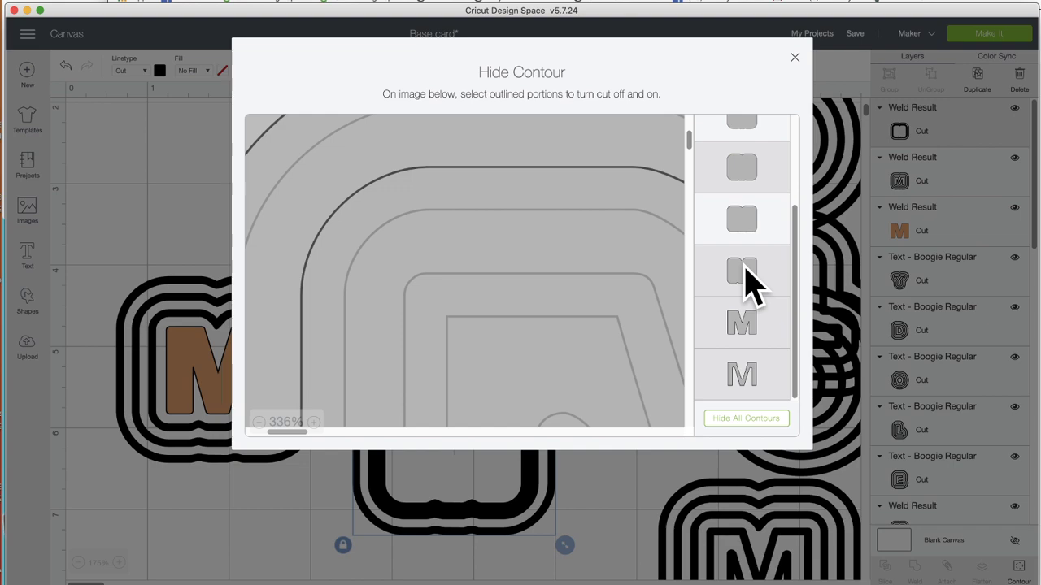
pyautogui.click(560, 233)
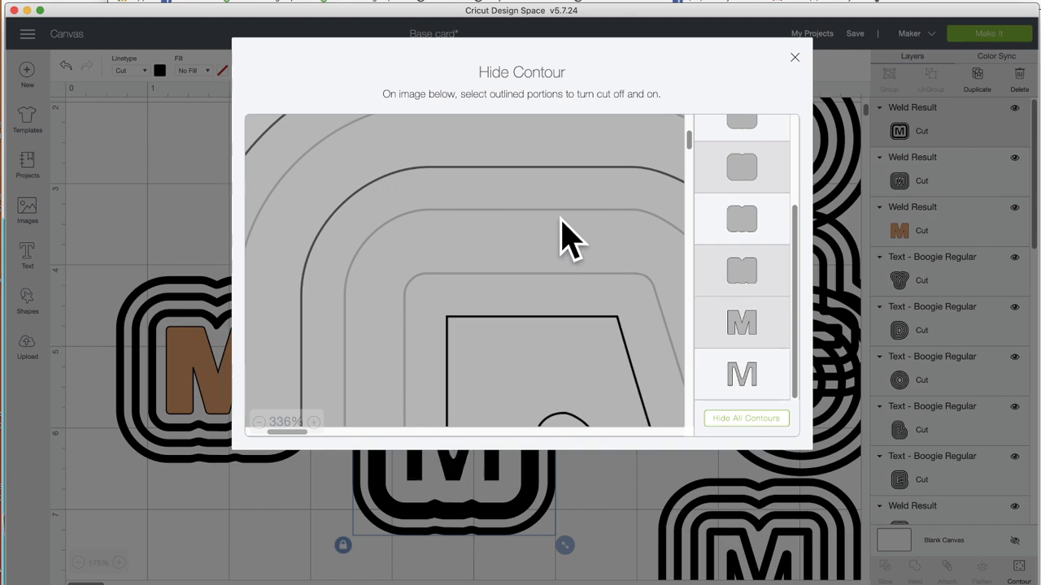
pyautogui.click(603, 238)
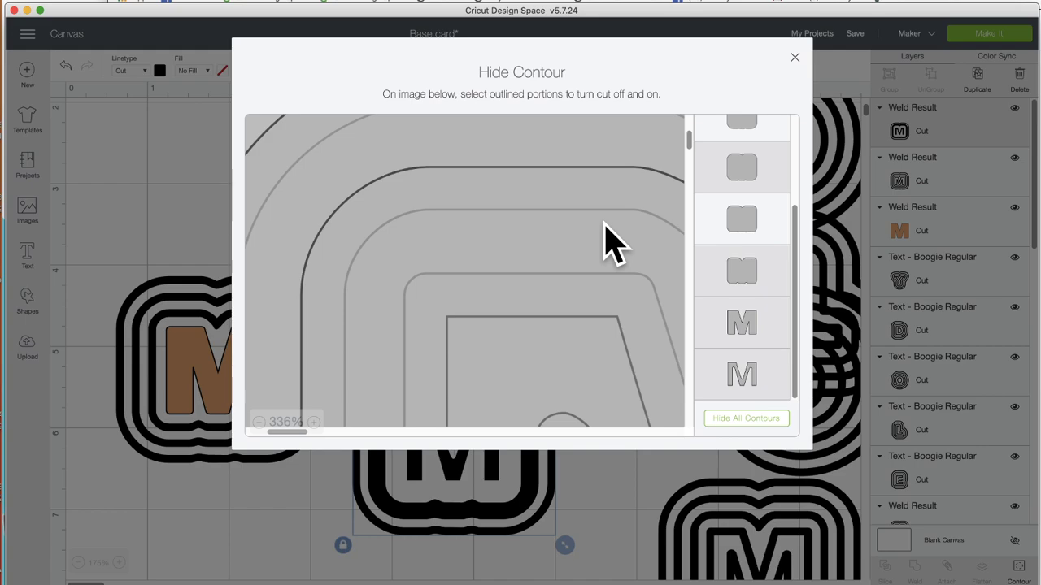
pyautogui.click(762, 186)
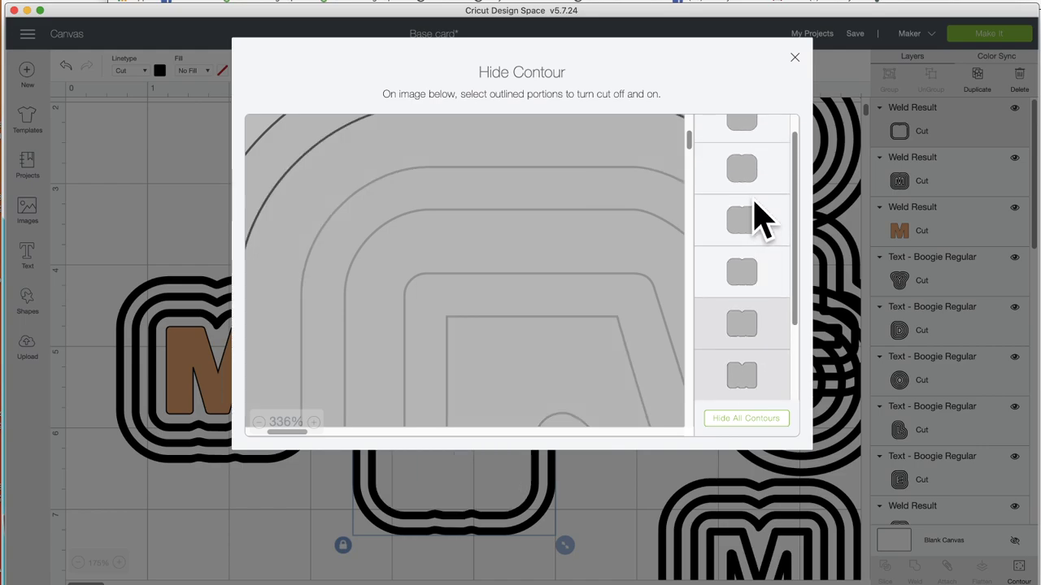
pyautogui.click(623, 505)
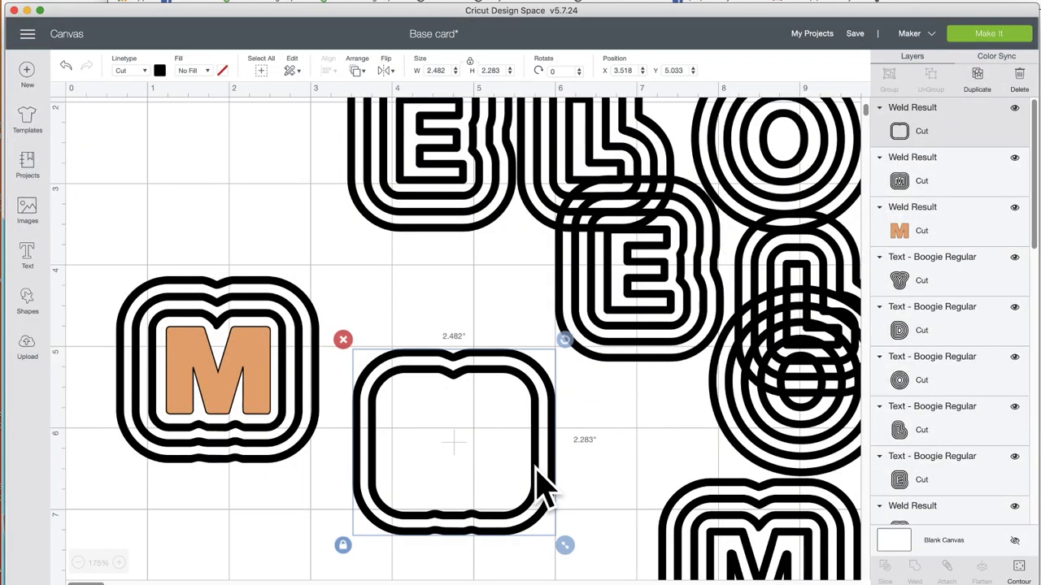
# Step: Color the two-ring copy orange and try it over the black rings around the M, pulling it partly aside again
pyautogui.click(160, 71)
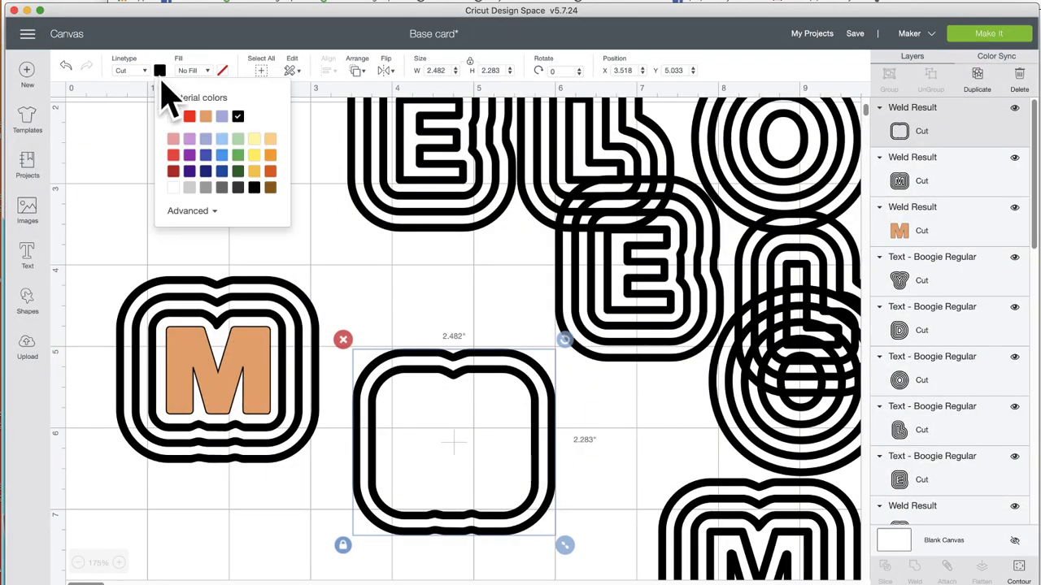
pyautogui.click(272, 156)
pyautogui.moveTo(441, 362); pyautogui.dragTo(218, 285)
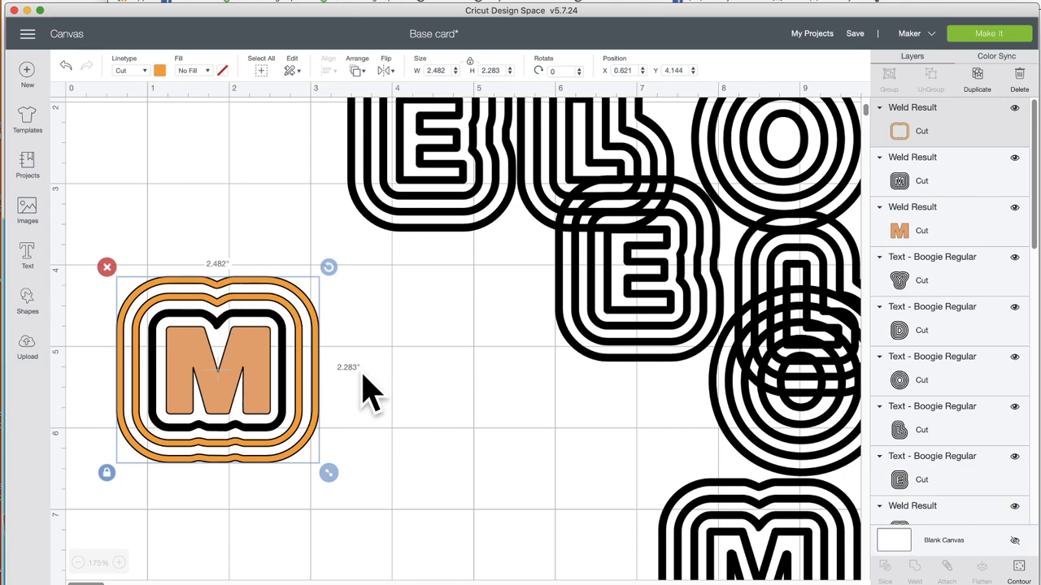
pyautogui.click(402, 381)
pyautogui.click(293, 346)
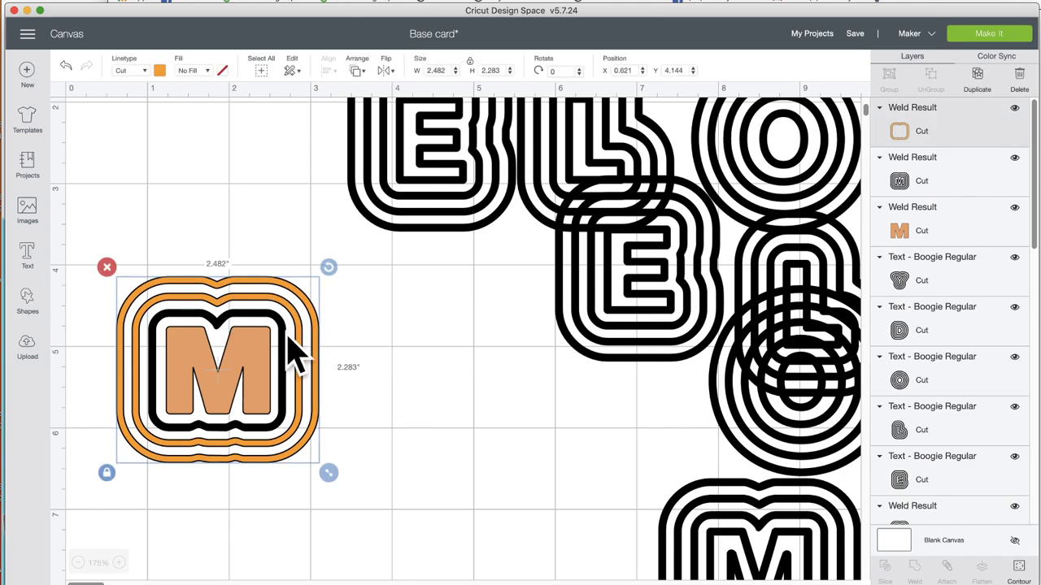
pyautogui.moveTo(230, 404); pyautogui.dragTo(344, 437)
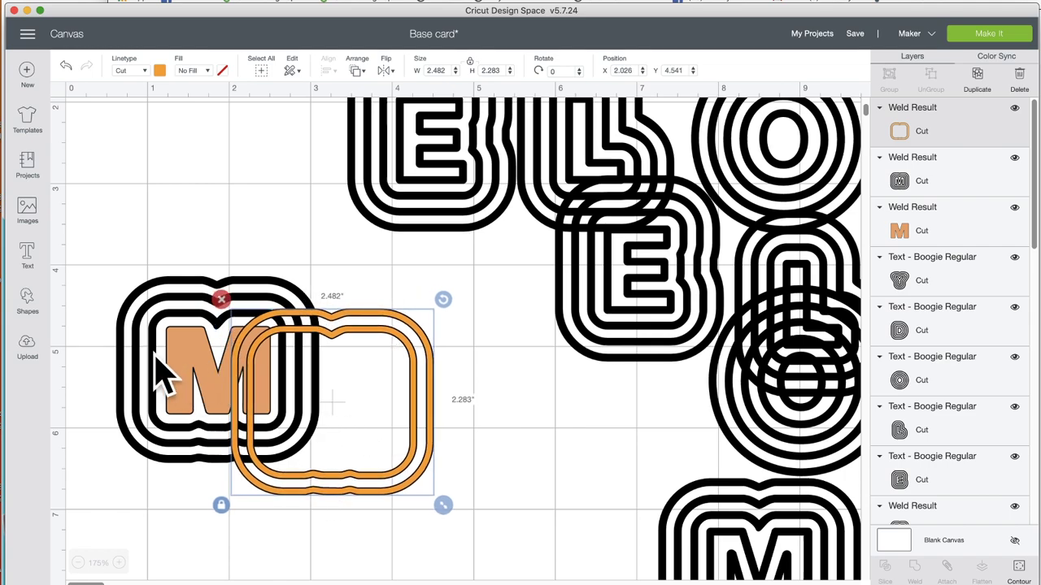
pyautogui.click(239, 331)
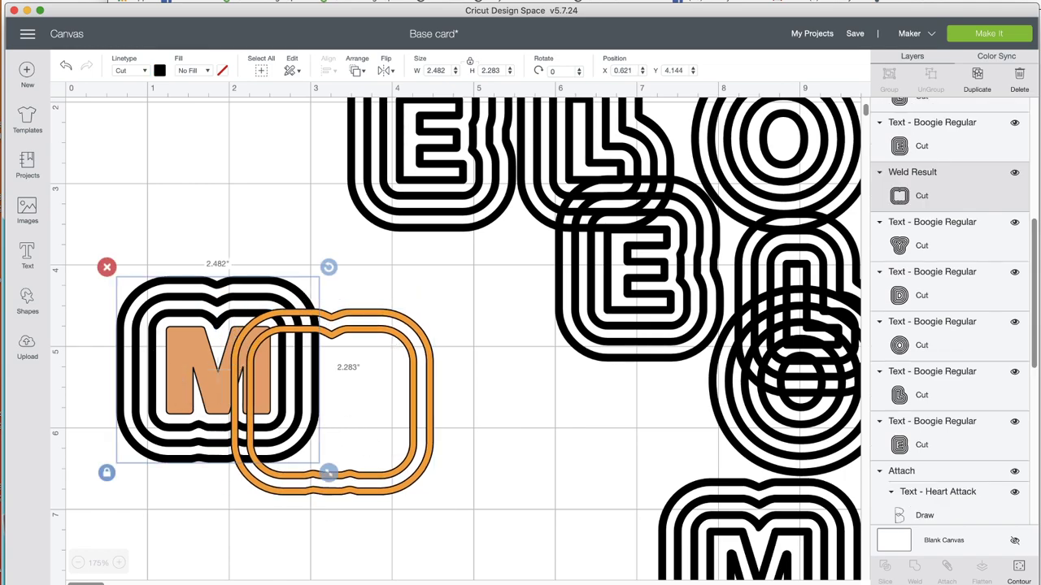
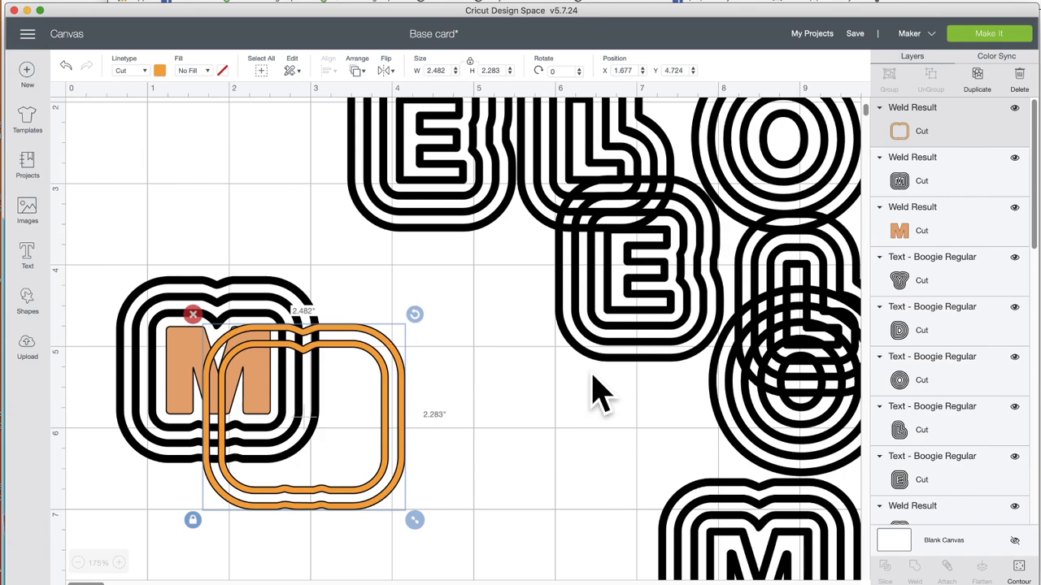
# Step: Move the upper Boogie Regular E to the empty canvas area above the orange M
pyautogui.scroll(4, 599, 395)
pyautogui.moveTo(487, 284); pyautogui.dragTo(313, 267)
pyautogui.click(506, 268)
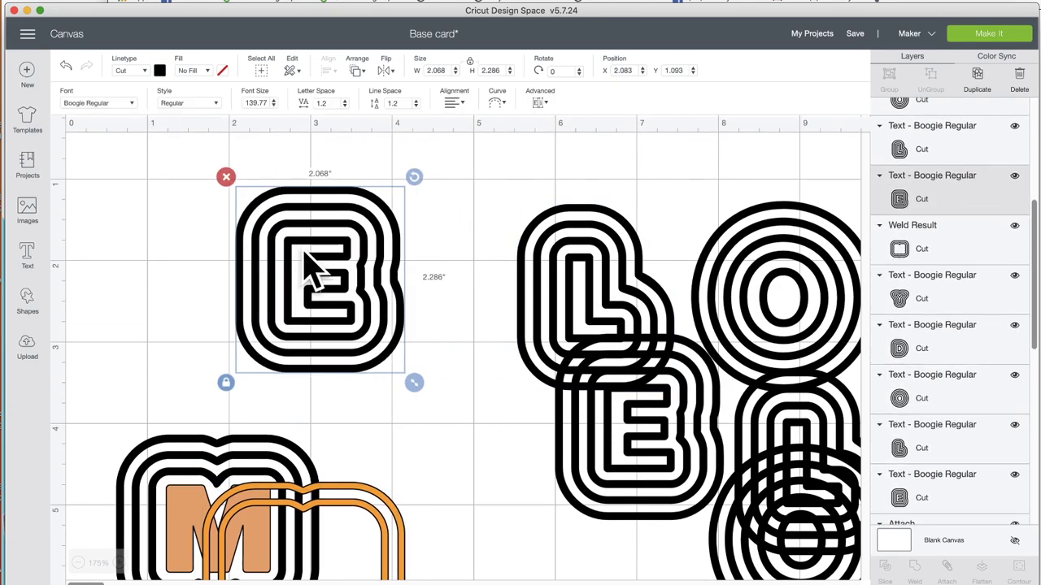
pyautogui.moveTo(318, 232); pyautogui.dragTo(311, 237)
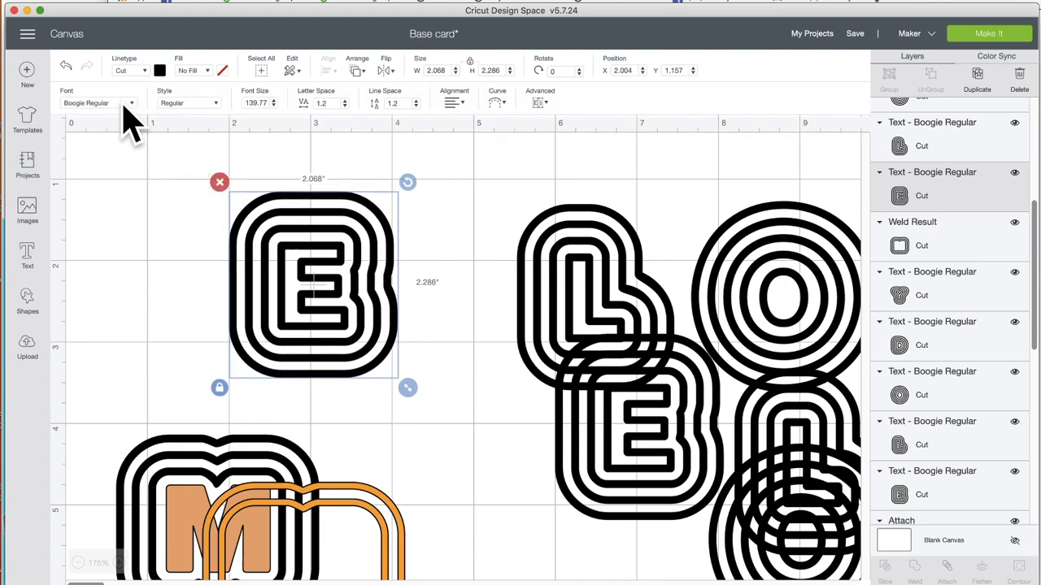
# Step: Check which styles are available for the E's Boogie Regular font
pyautogui.click(200, 104)
pyautogui.click(198, 108)
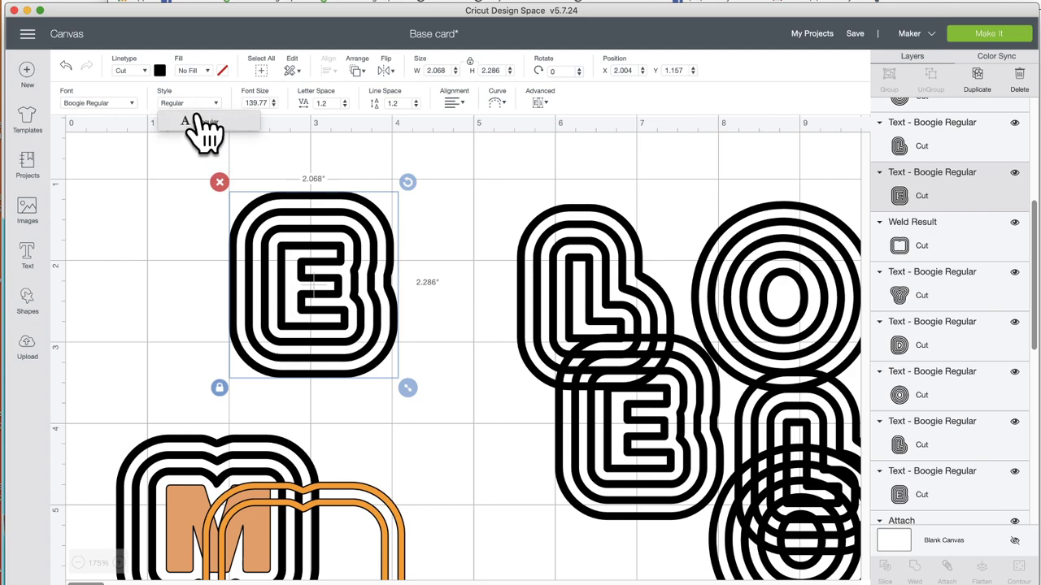
pyautogui.click(200, 106)
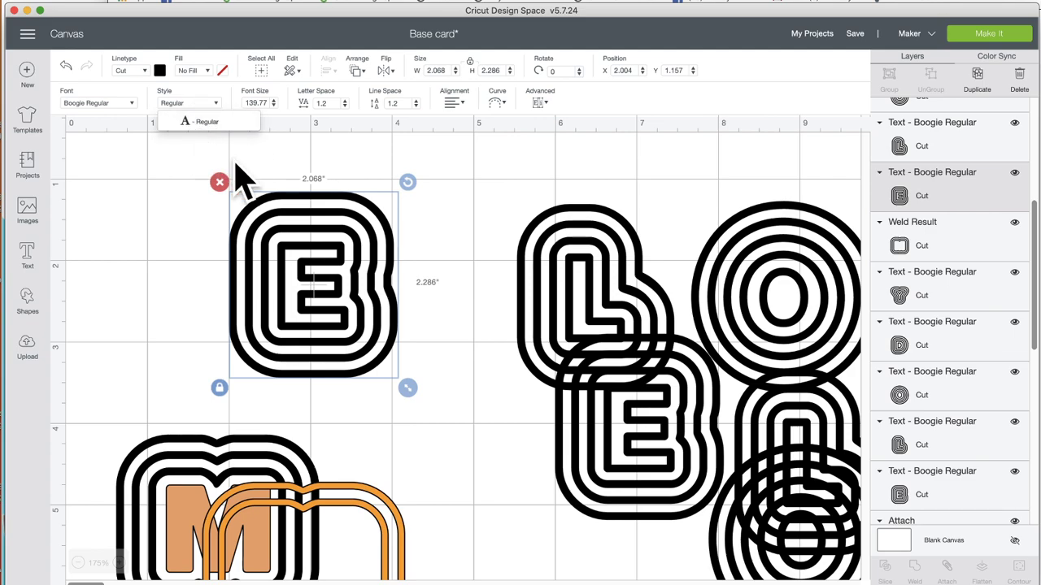
pyautogui.click(207, 119)
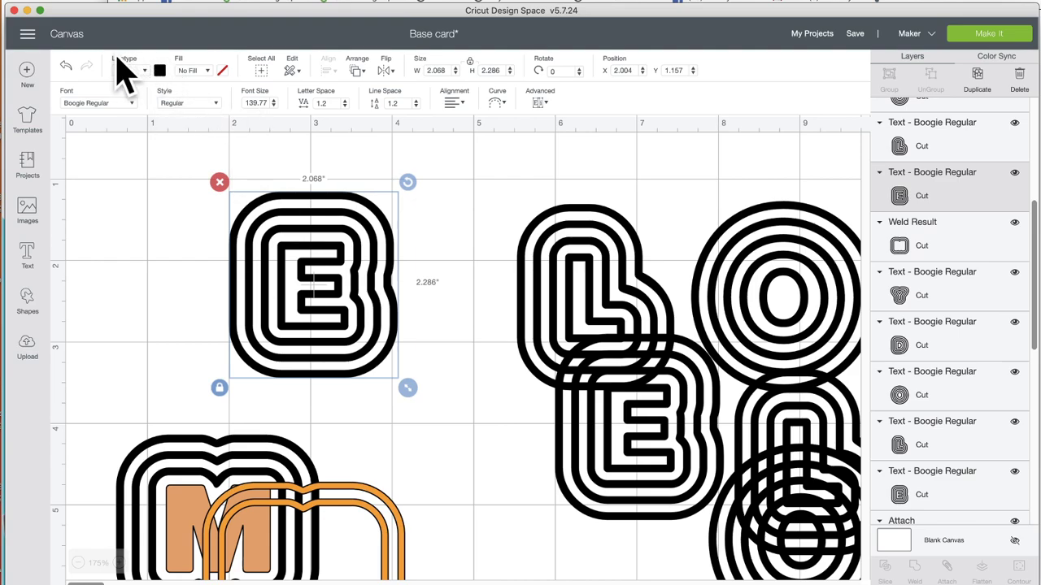
# Step: Change the separated E's linetype to Draw and shift the letter slightly toward the canvas edge
pyautogui.click(143, 72)
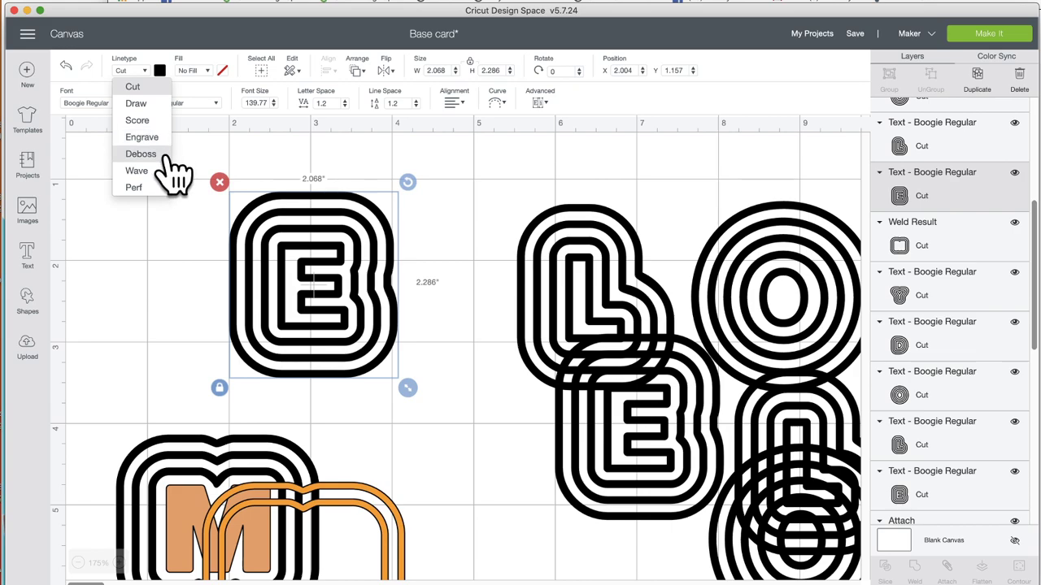
pyautogui.click(136, 104)
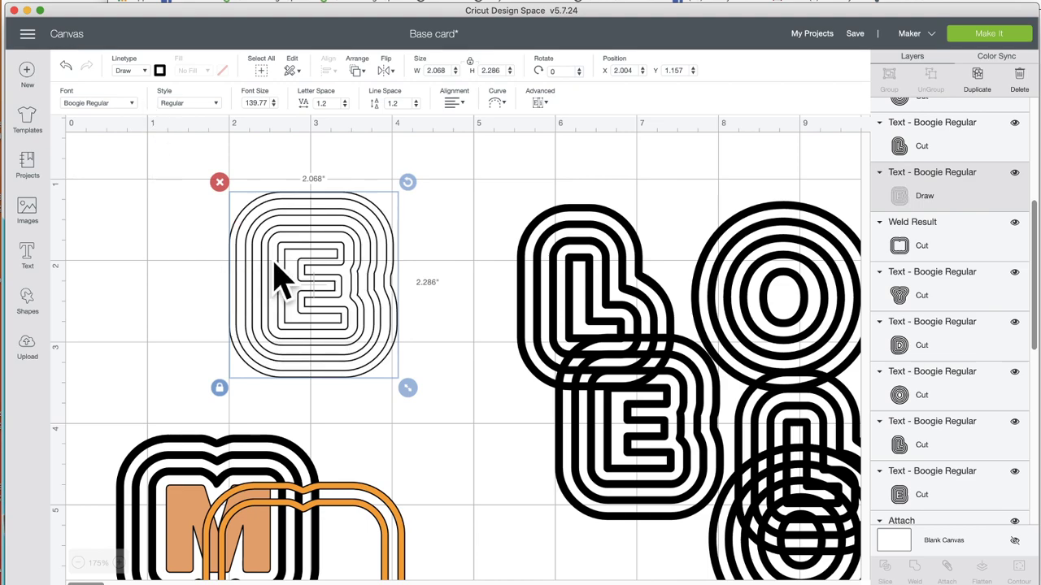
pyautogui.moveTo(311, 257); pyautogui.dragTo(256, 248)
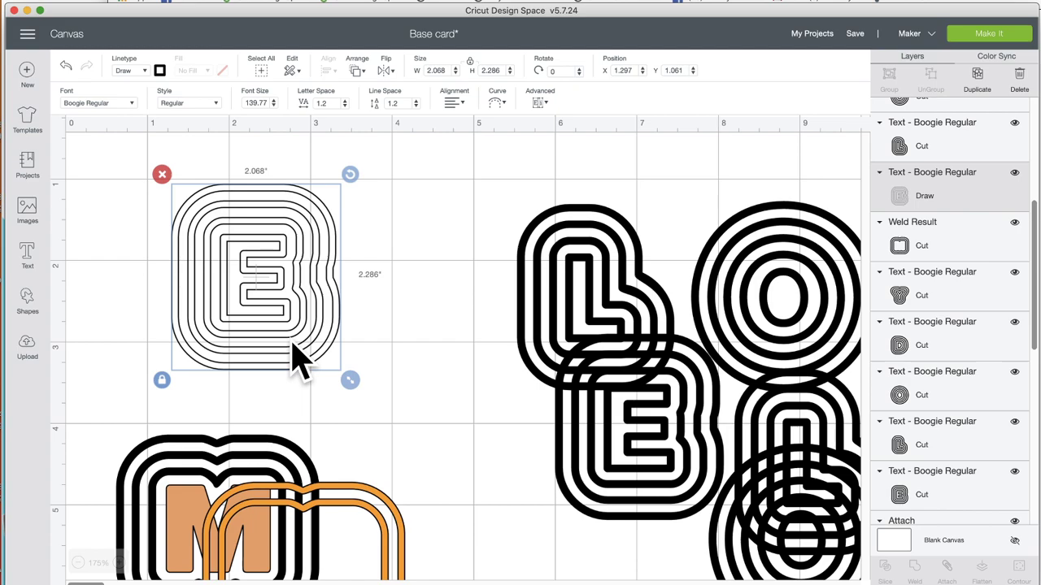
# Step: Change the linetype of the orange two-ring outline to Draw
pyautogui.click(349, 498)
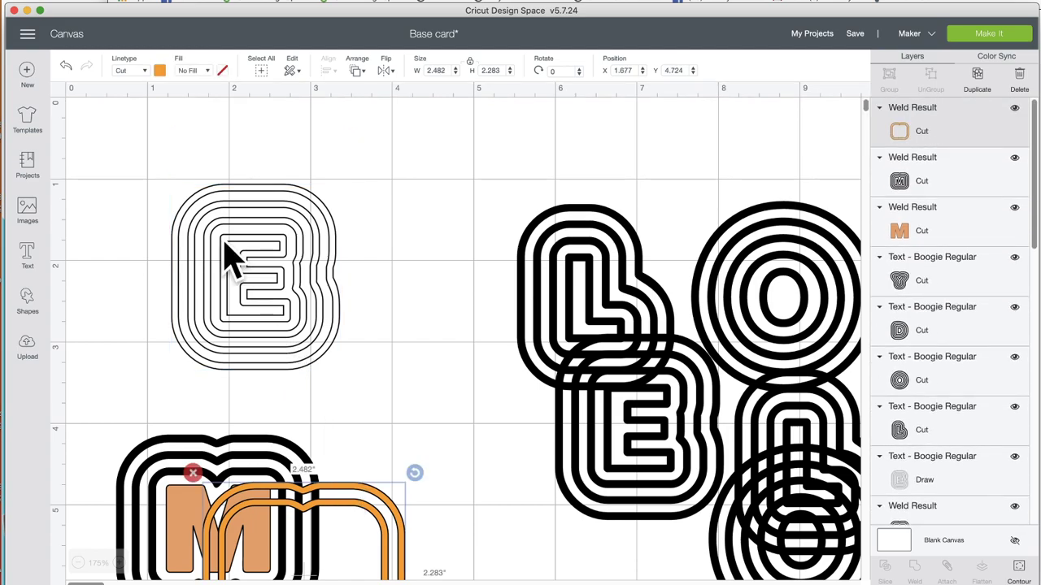
pyautogui.click(140, 71)
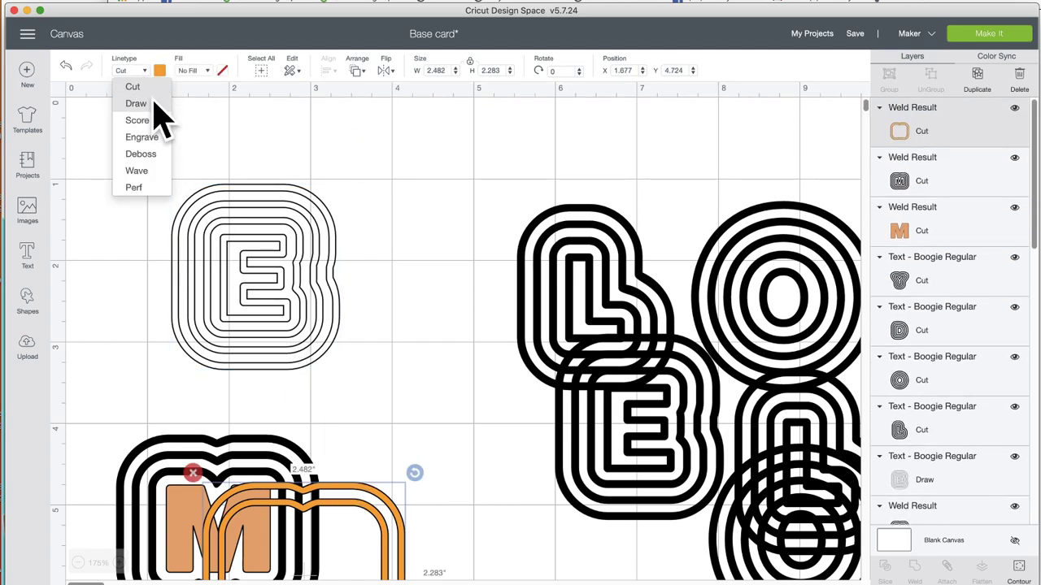
pyautogui.click(154, 104)
# Step: Open the contours of the black rings around the orange M and hide them all
pyautogui.scroll(-5, 399, 377)
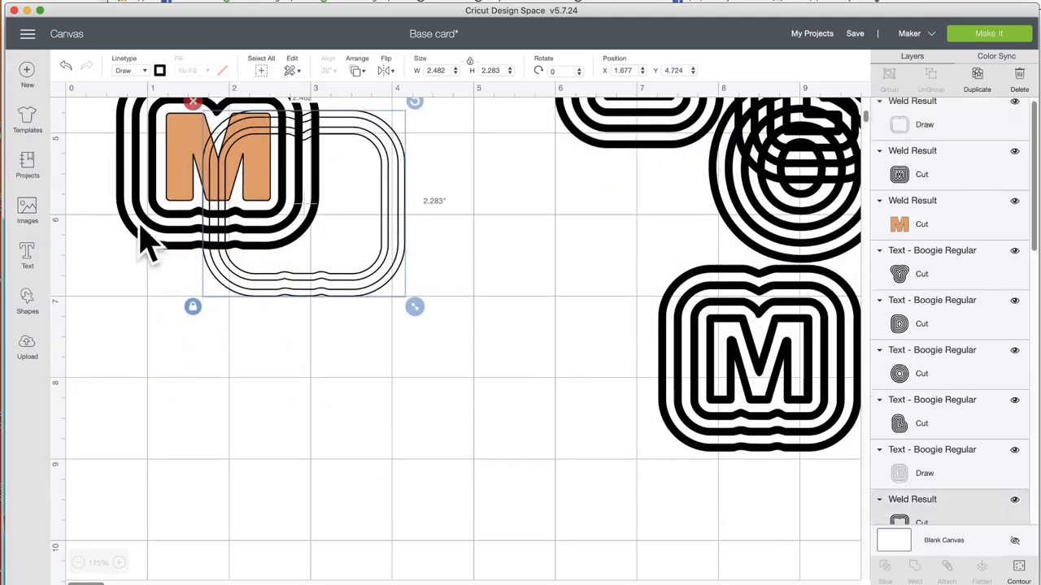
pyautogui.click(145, 242)
pyautogui.click(1022, 568)
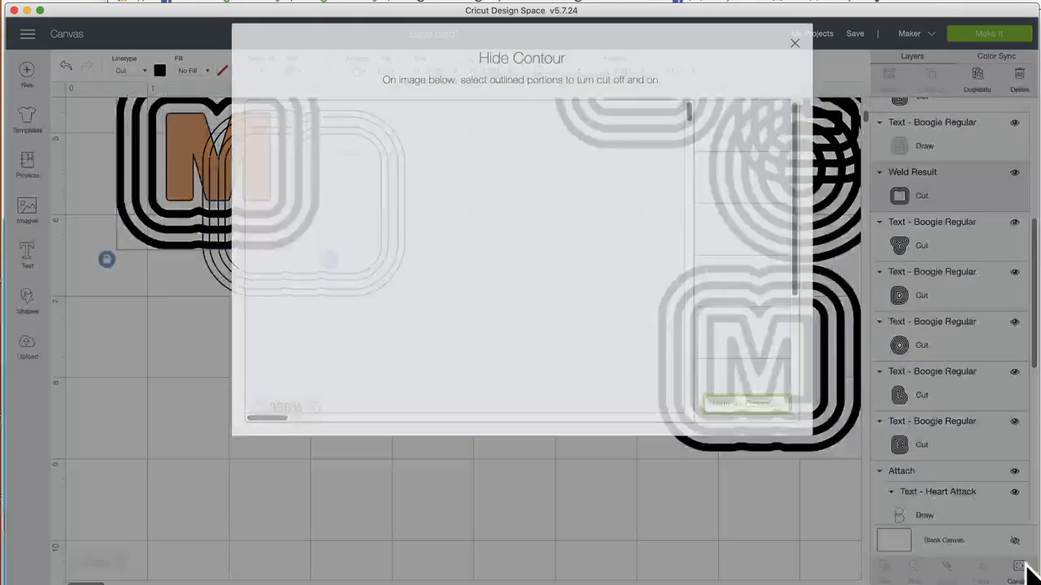
pyautogui.click(746, 419)
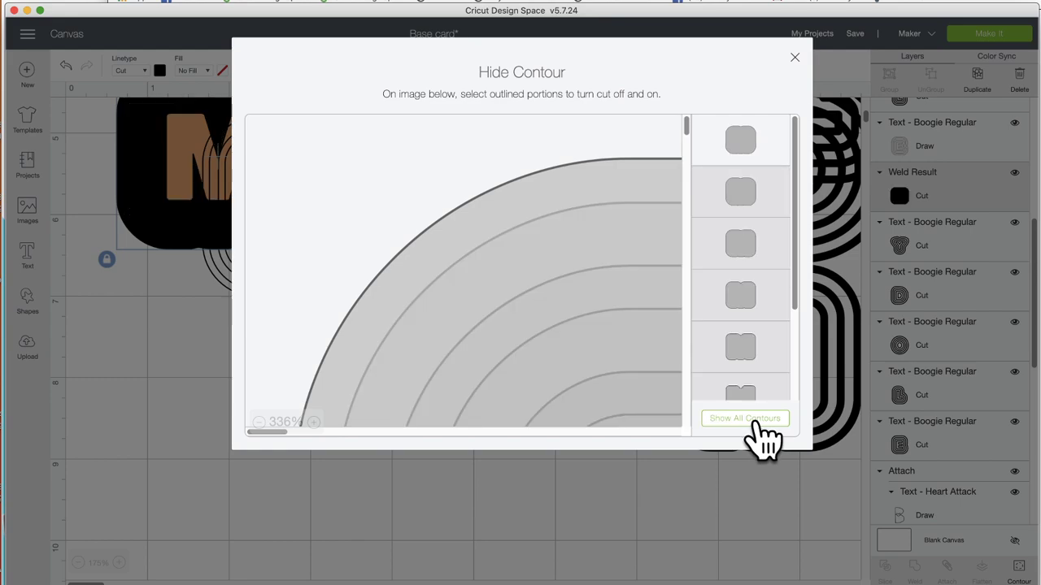
# Step: Turn on the larger M contour, keep the inner M hidden, and hide the outermost contour to leave a solid M
pyautogui.scroll(-5, 558, 371)
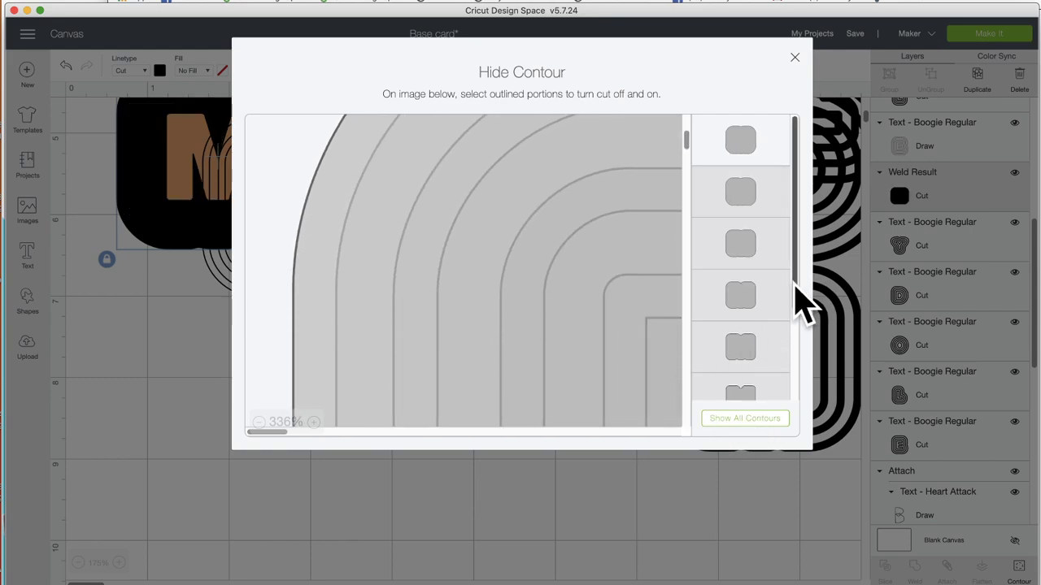
pyautogui.scroll(-5, 795, 287)
pyautogui.click(741, 376)
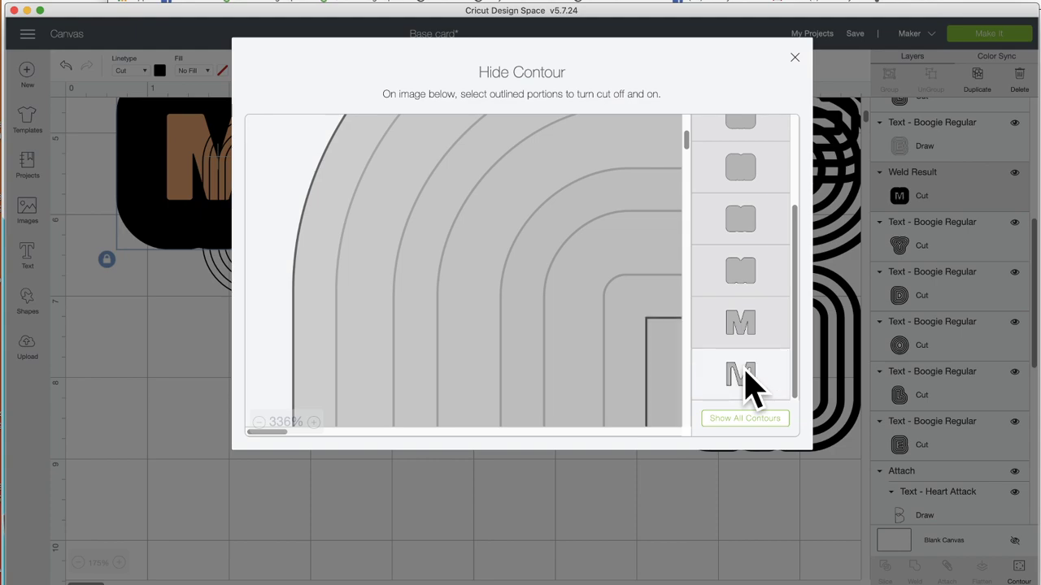
pyautogui.click(747, 330)
pyautogui.click(748, 377)
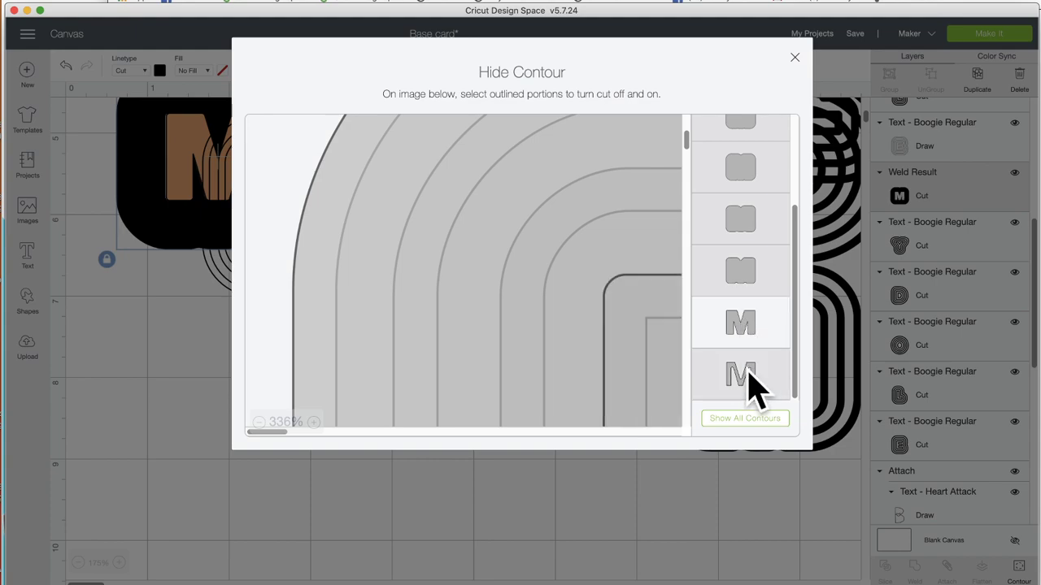
pyautogui.scroll(5, 751, 201)
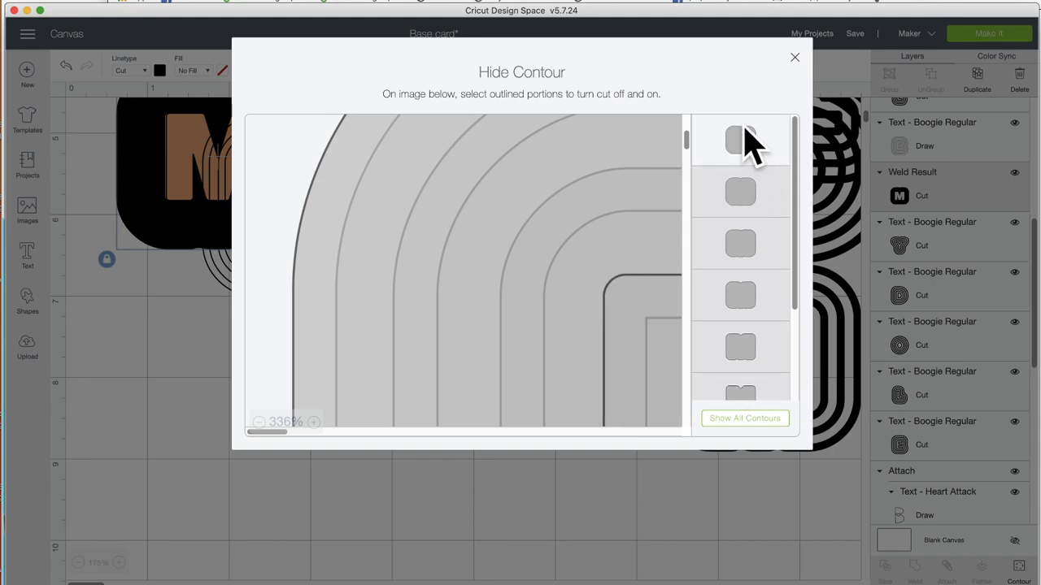
pyautogui.click(748, 144)
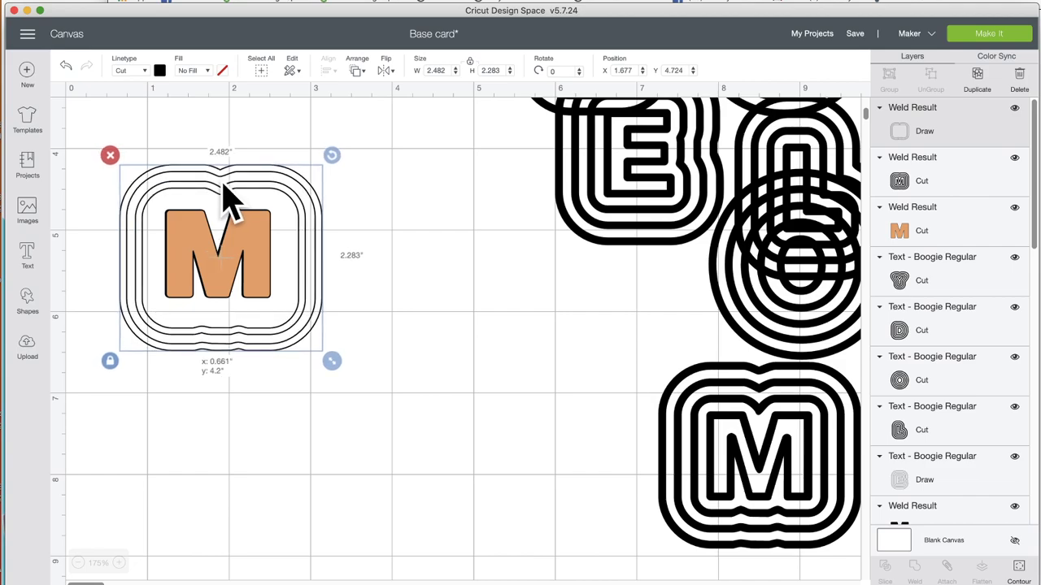
# Step: Turn the hidden inner contours of the drawn rings around the orange M back on
pyautogui.click(1019, 567)
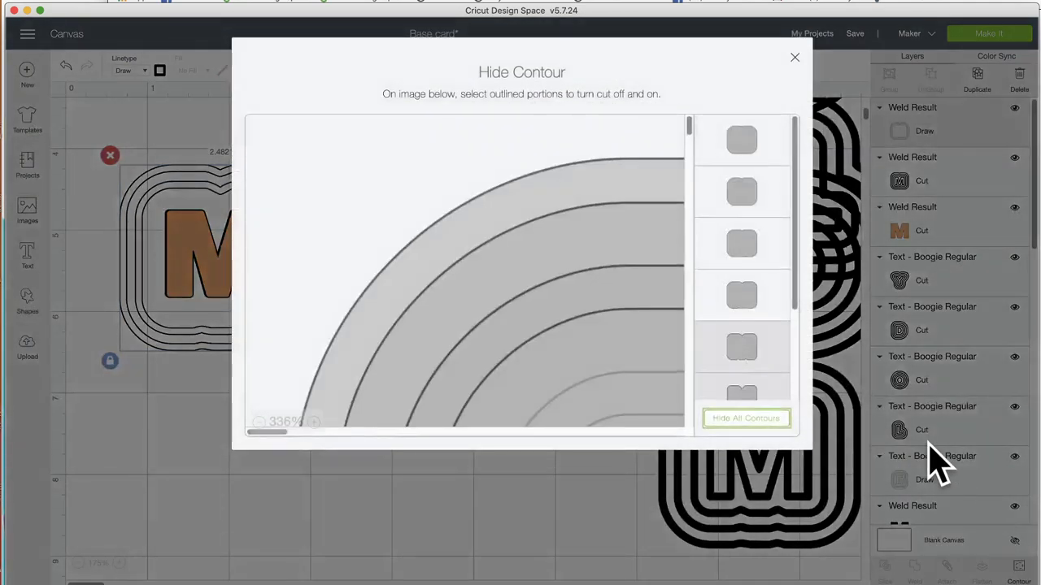
pyautogui.scroll(3, 623, 414)
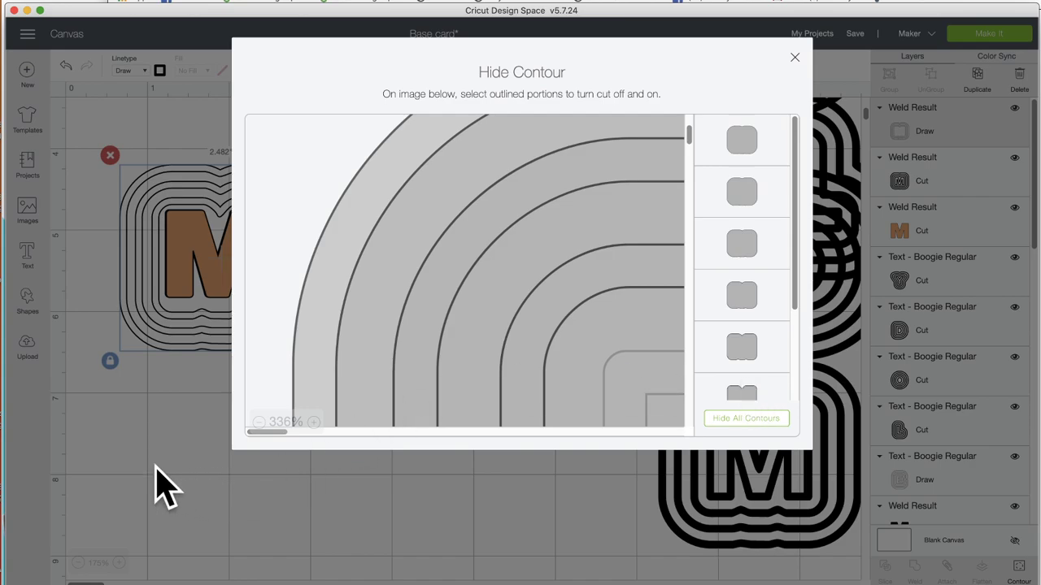
pyautogui.click(155, 488)
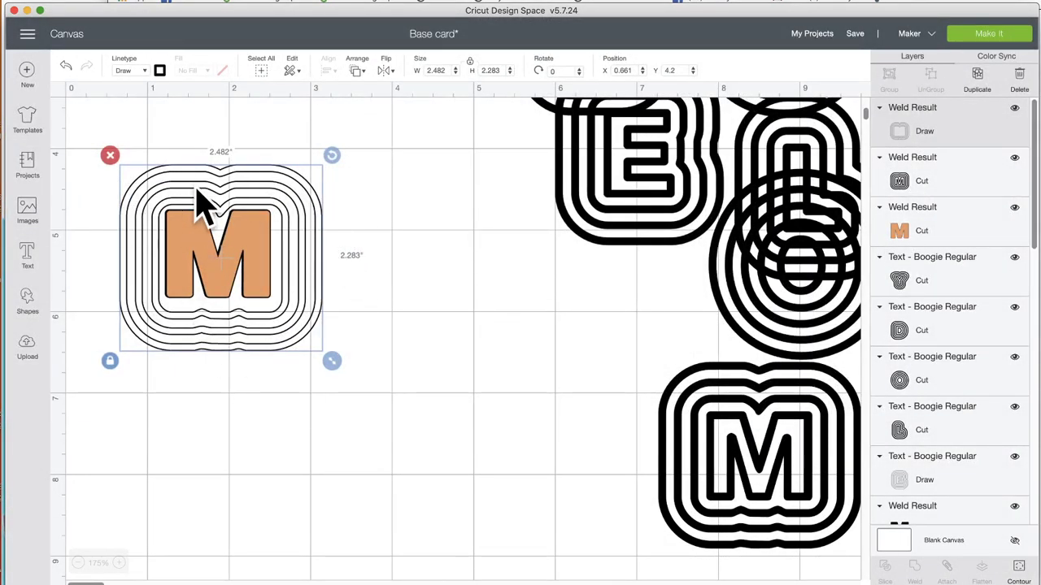
# Step: Set the drawn rings' pen to Glitter Gel (0.8) in Orange
pyautogui.click(159, 70)
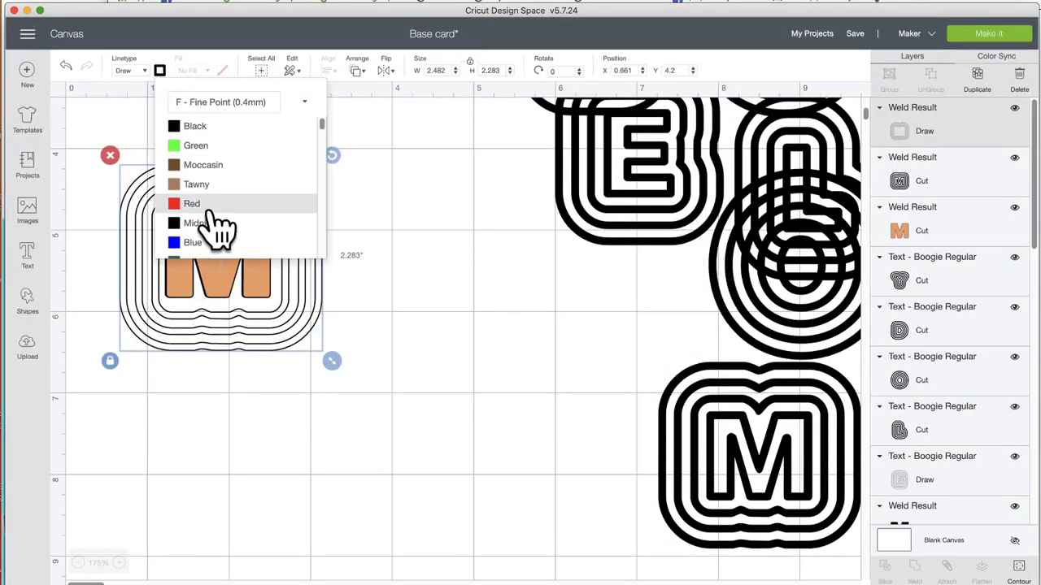
pyautogui.click(242, 110)
pyautogui.click(248, 184)
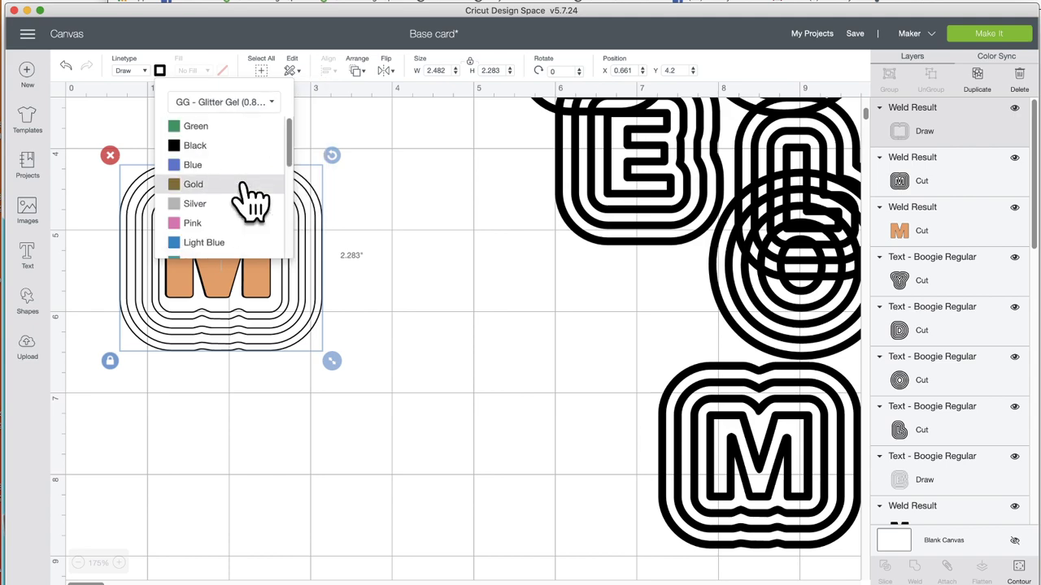
pyautogui.scroll(-5, 223, 232)
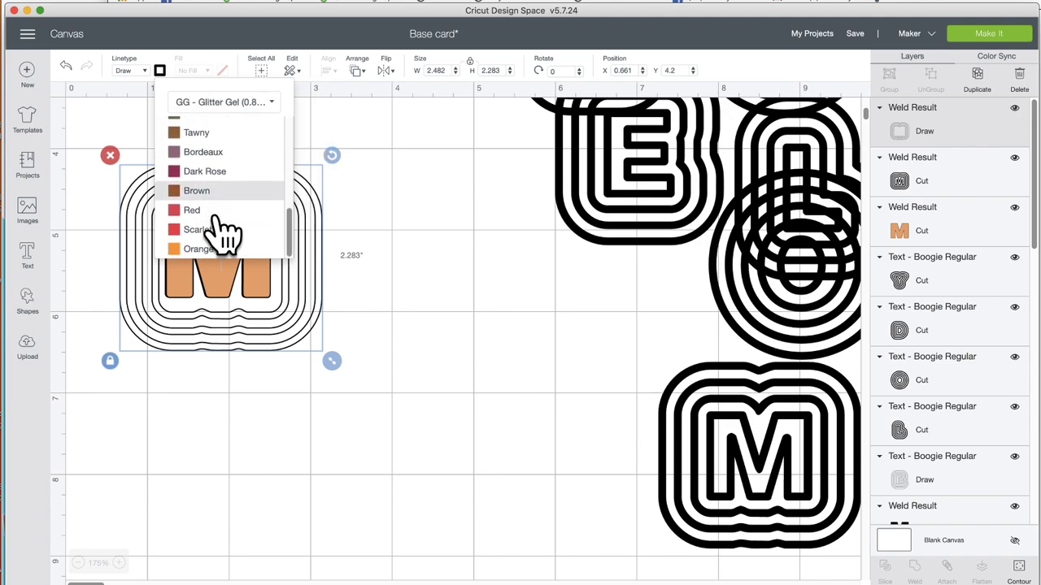
pyautogui.click(213, 248)
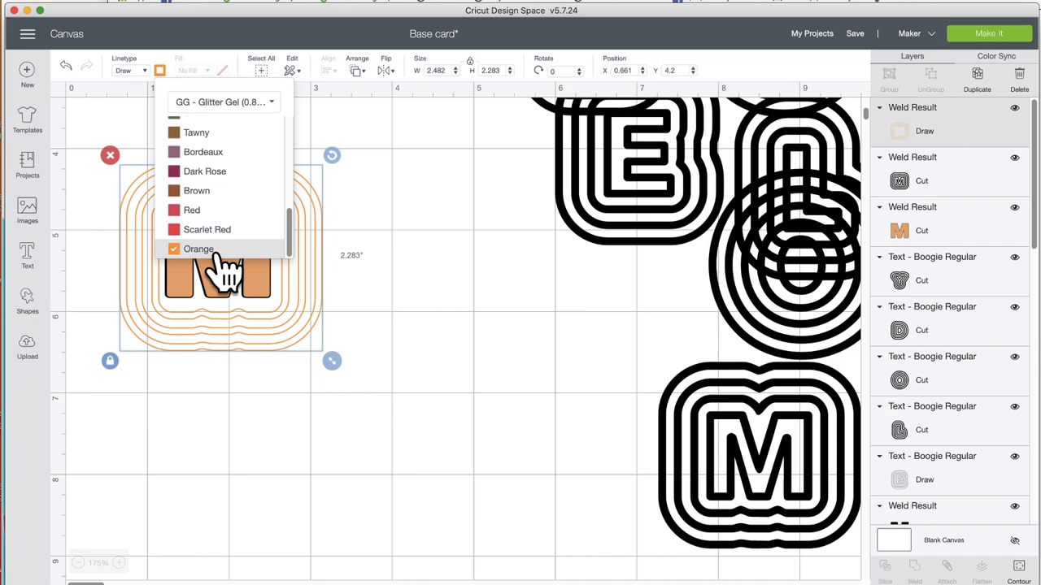
pyautogui.click(409, 301)
# Step: Center the solid orange M within its drawn rings
pyautogui.moveTo(379, 228); pyautogui.dragTo(192, 253)
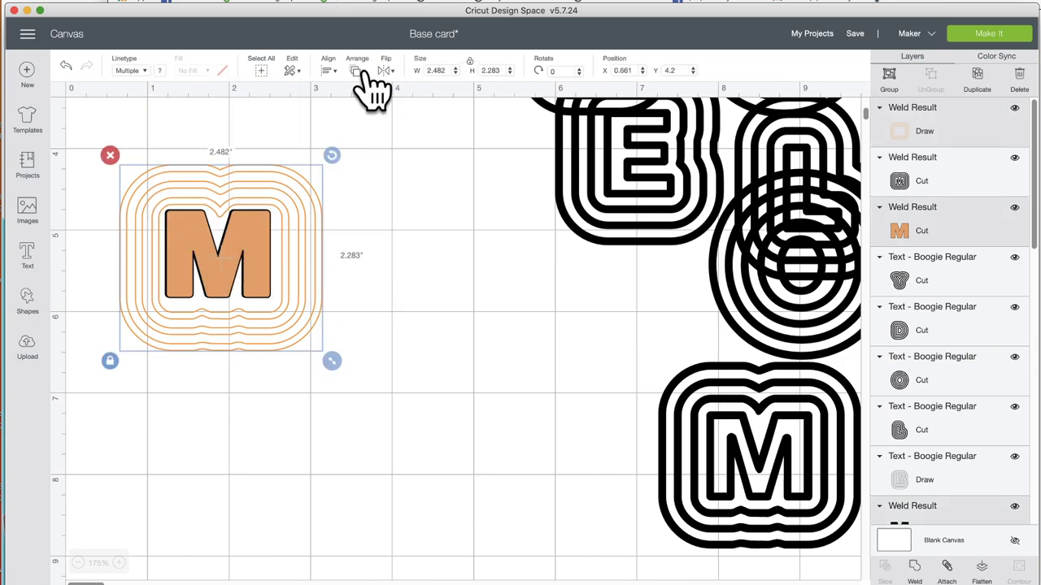
pyautogui.click(328, 71)
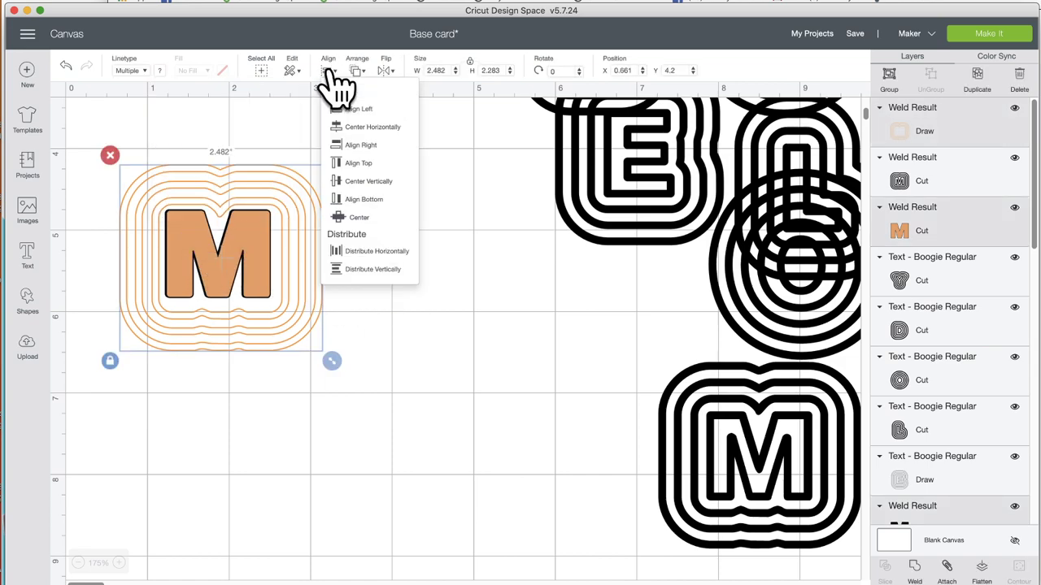
pyautogui.click(391, 201)
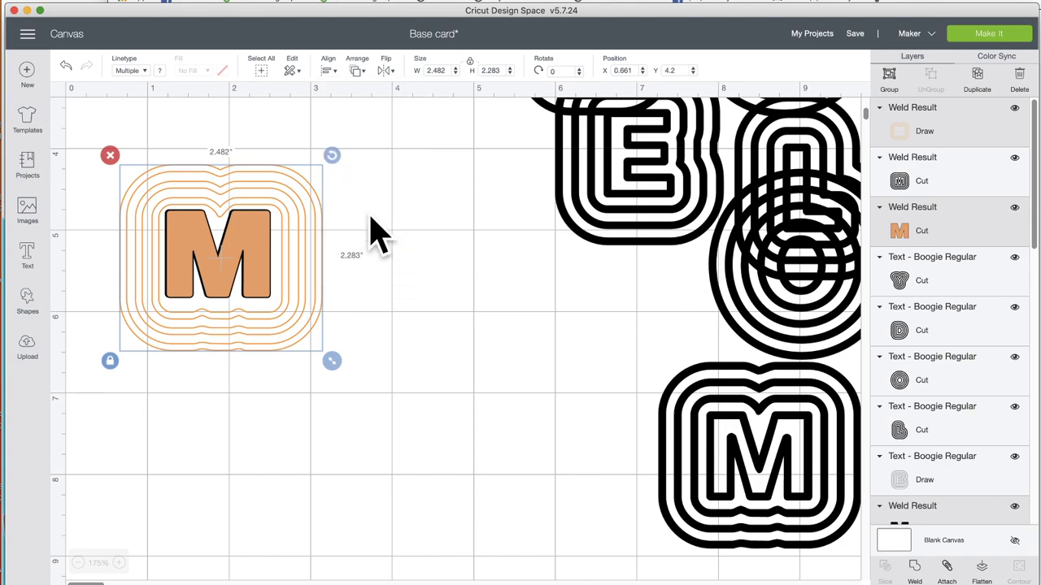
pyautogui.click(421, 228)
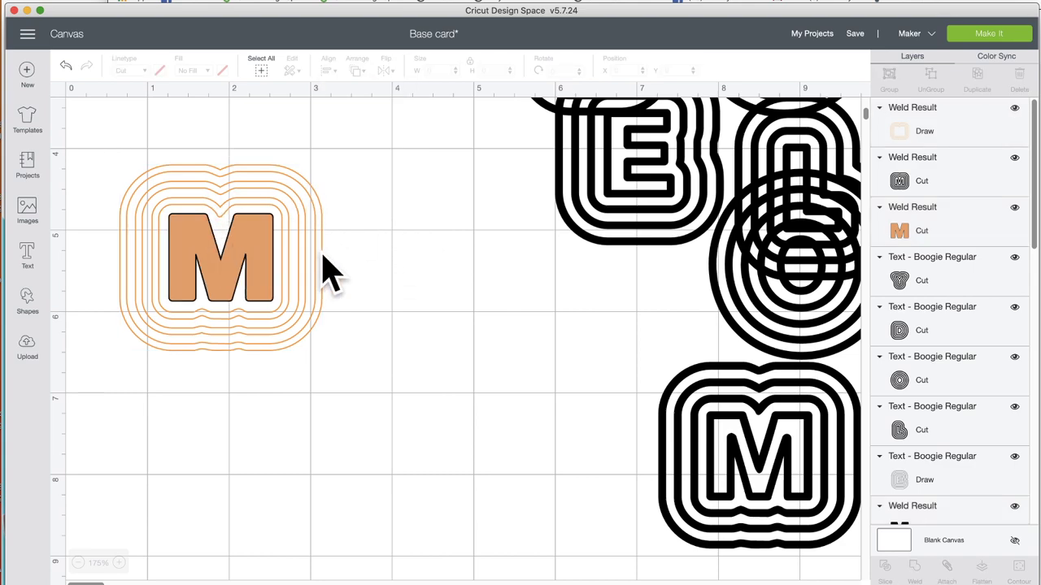
# Step: Search the image sets for "corner" and open the Insert Card Corners set
pyautogui.click(33, 216)
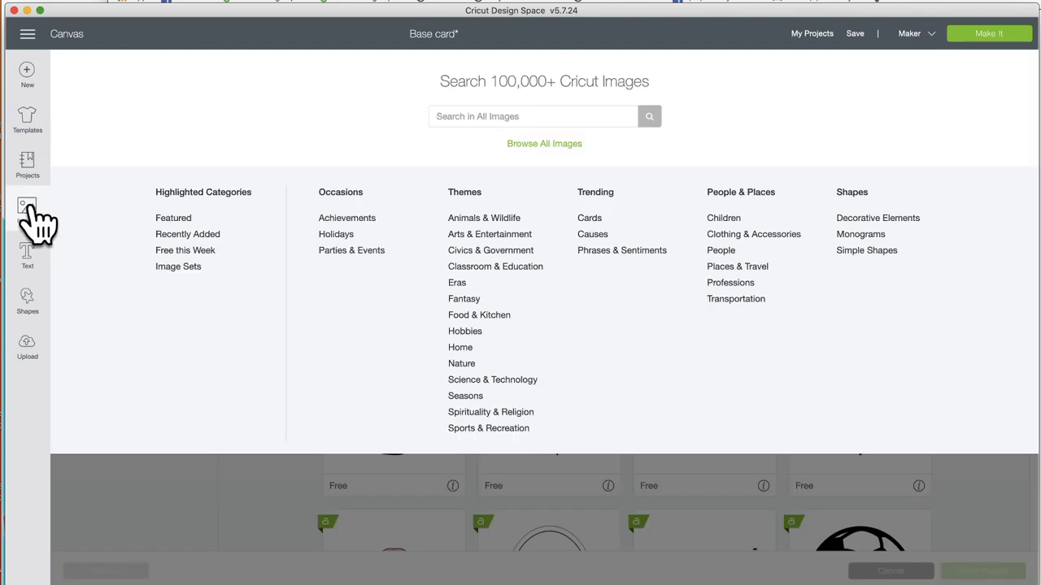
pyautogui.click(174, 267)
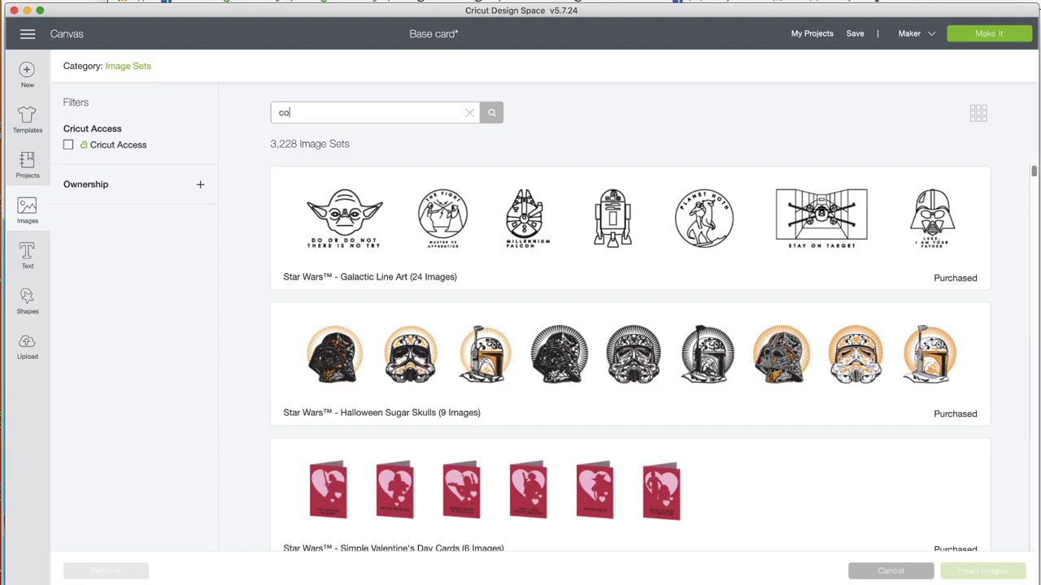
pyautogui.write('corner')
pyautogui.press('Return')
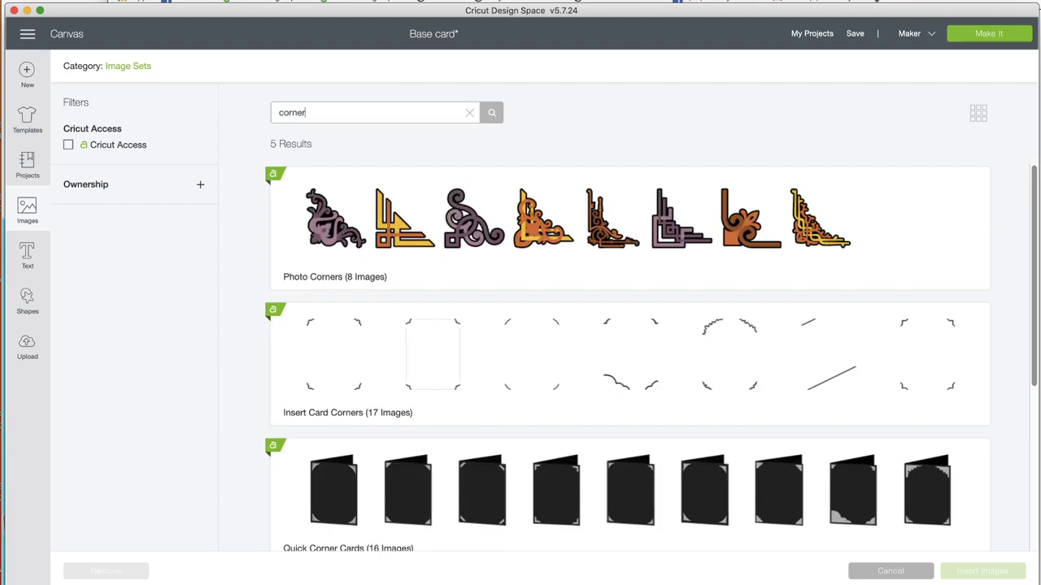
pyautogui.click(377, 375)
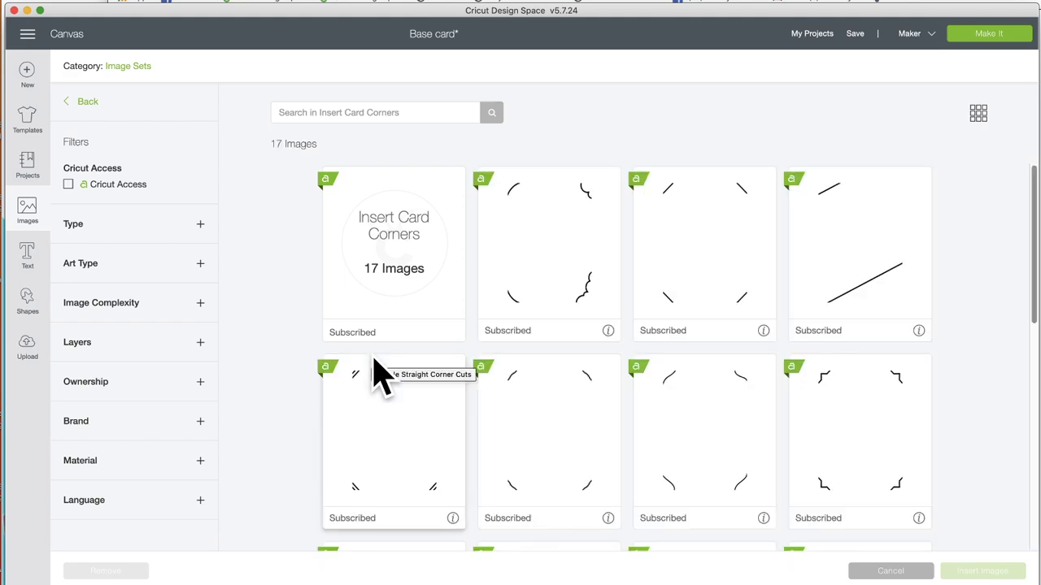
# Step: Insert the Insert Card Corner Cuts image with stepped, curved cuts at all four corners
pyautogui.scroll(-6, 481, 443)
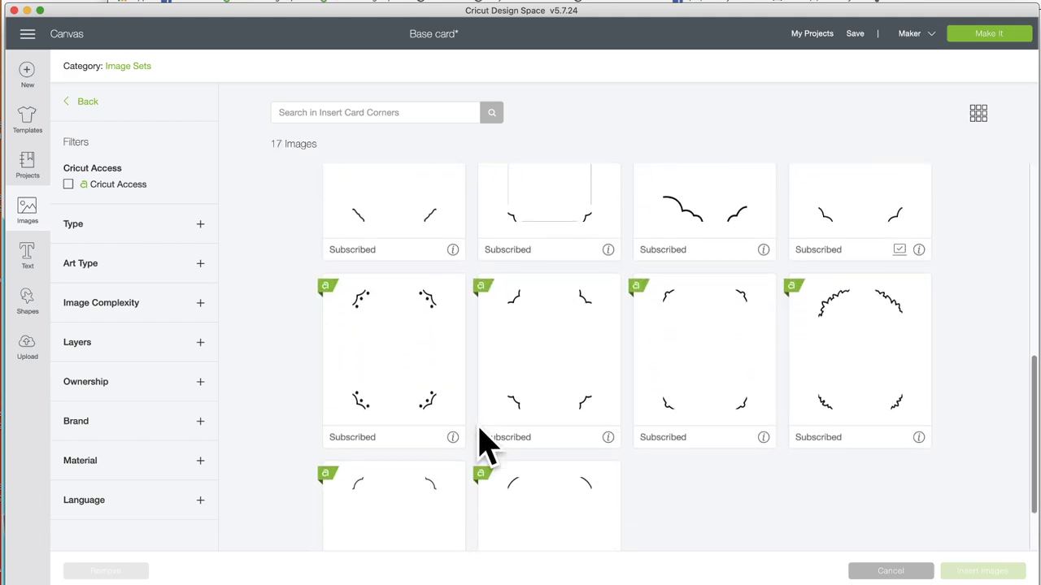
pyautogui.click(610, 326)
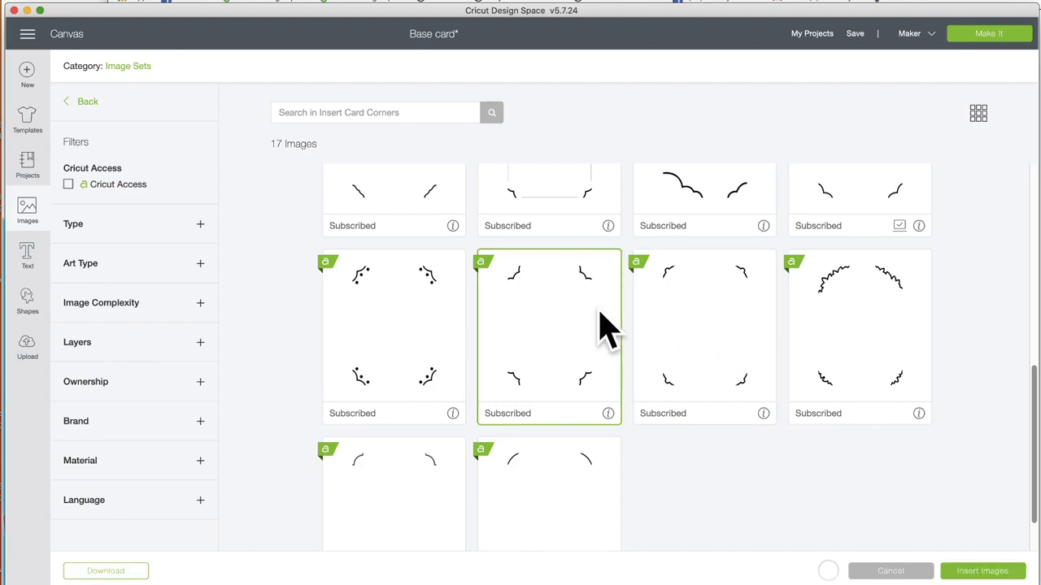
pyautogui.click(982, 572)
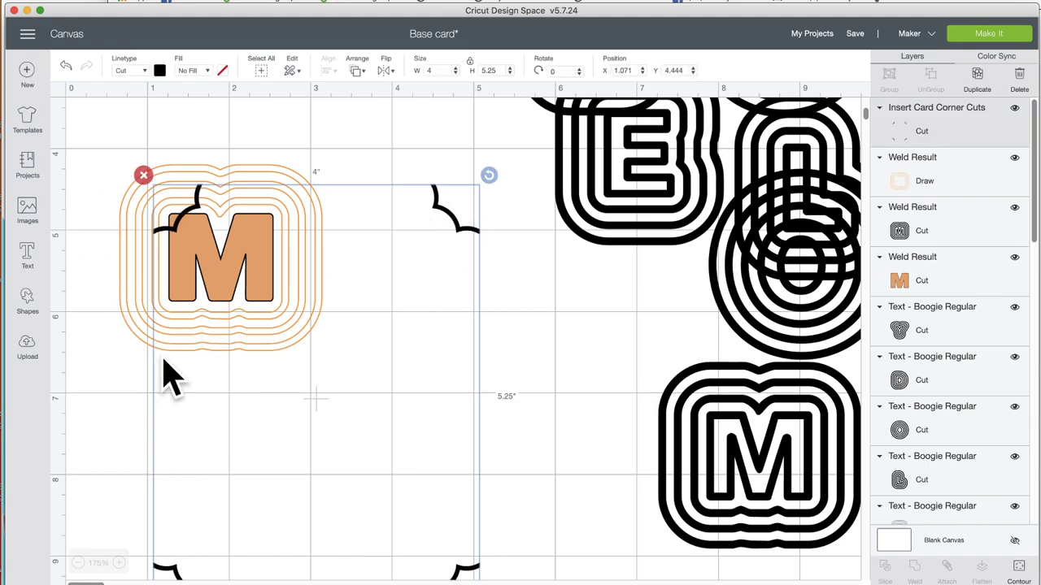
# Step: Move the corner cuts clear of the M to about X 2.027, Y 6.889
pyautogui.scroll(-2, 455, 543)
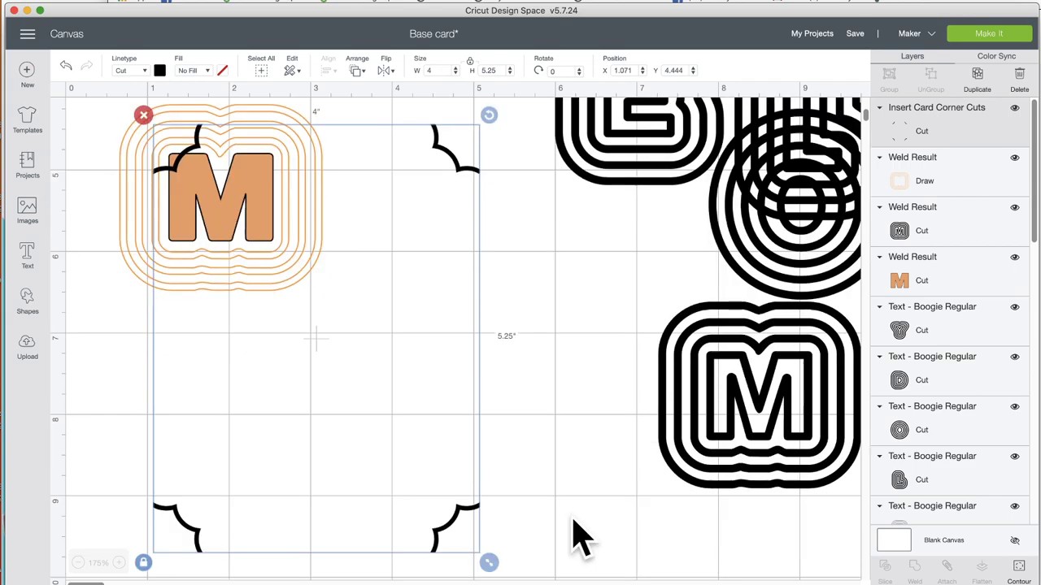
pyautogui.click(78, 563)
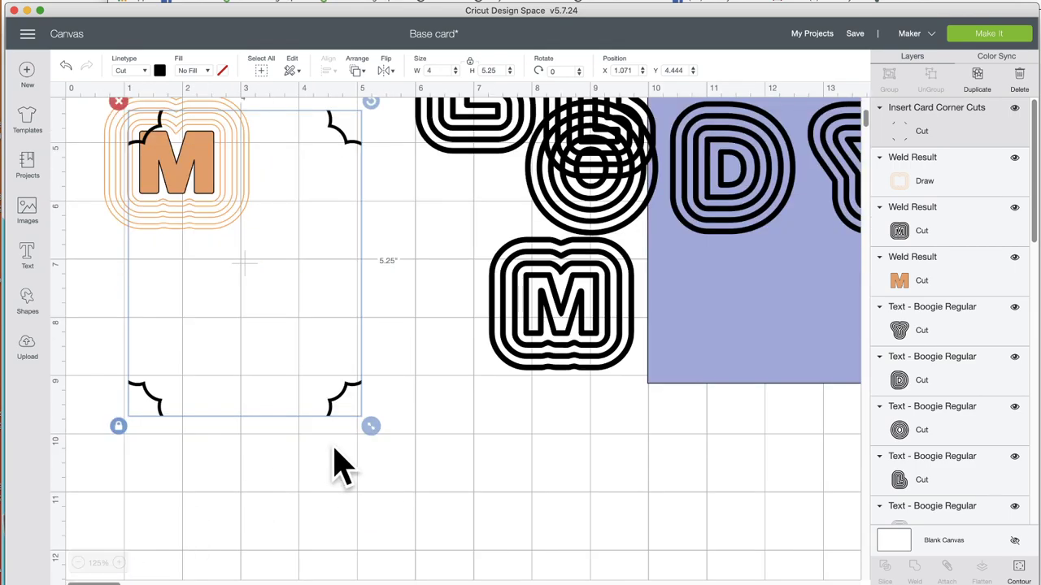
pyautogui.scroll(4, 365, 516)
pyautogui.moveTo(309, 288); pyautogui.dragTo(367, 408)
pyautogui.scroll(-2, 367, 406)
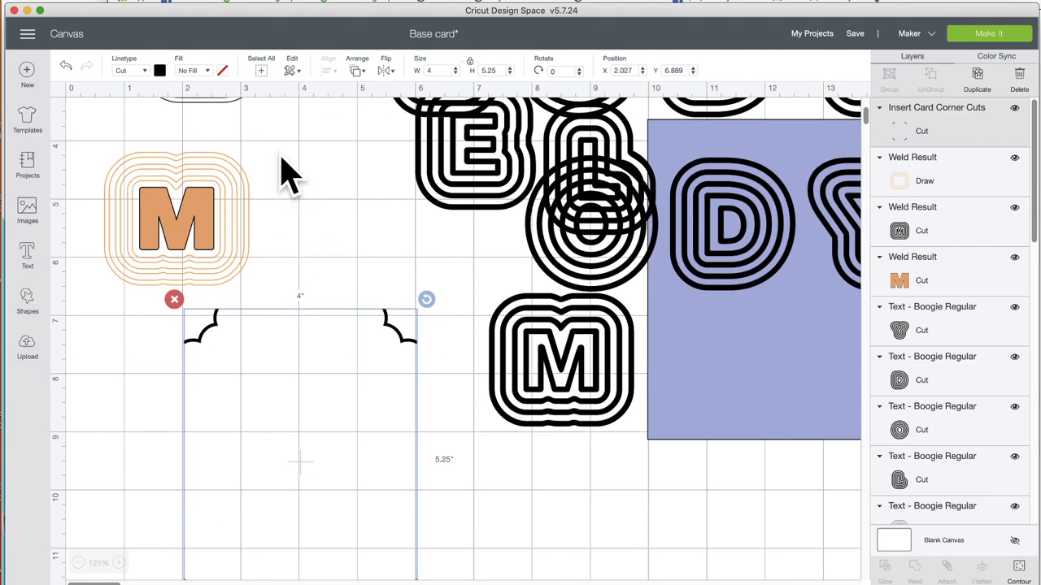
# Step: Attach the solid M to its orange drawn rings
pyautogui.moveTo(279, 156); pyautogui.dragTo(130, 248)
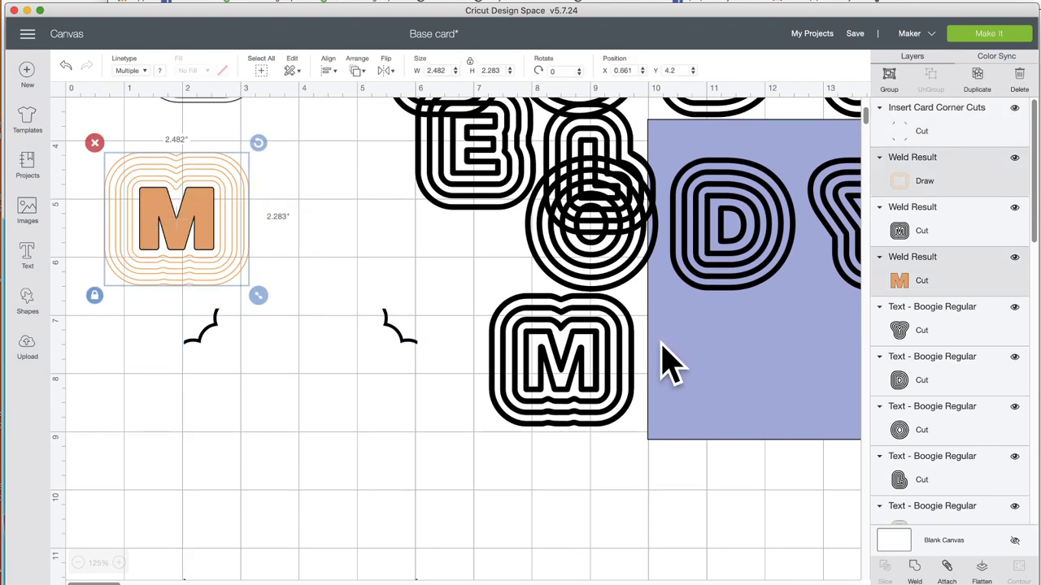
pyautogui.click(946, 566)
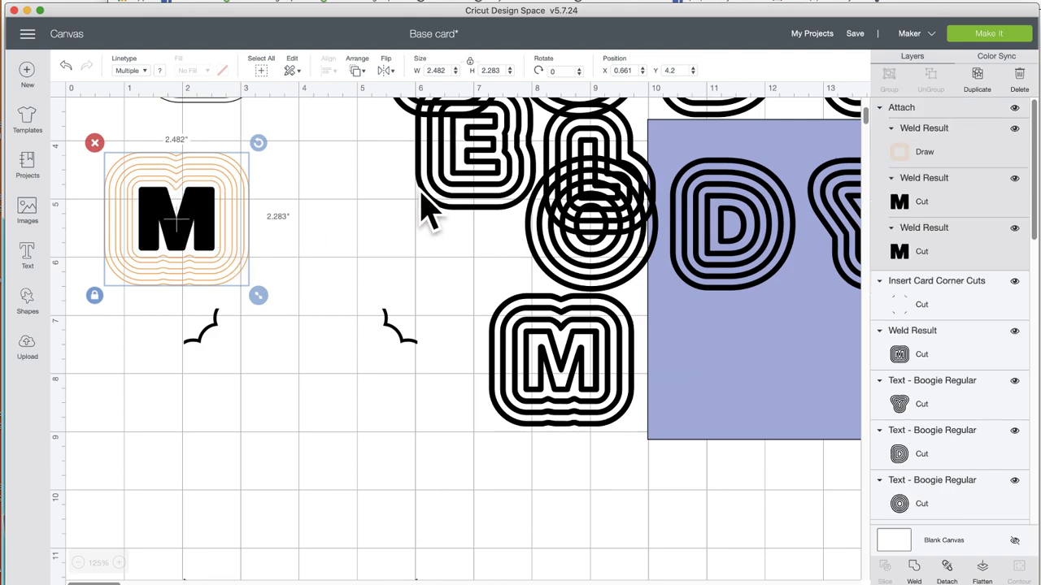
pyautogui.click(897, 214)
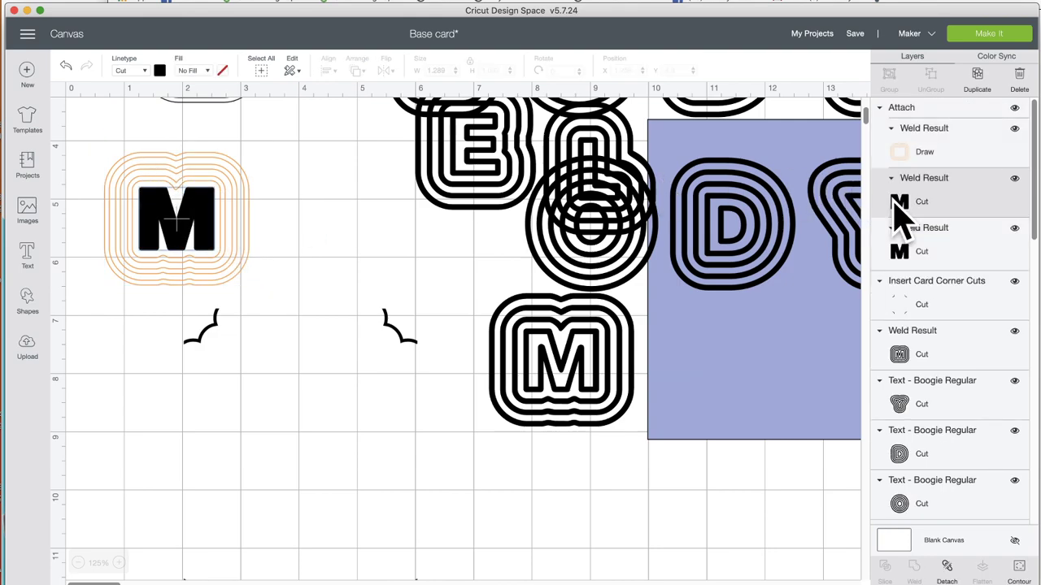
# Step: Enlarge the attached M design to about 2.95 x 2.71 inches in the middle of the corner cuts and attach it to them
pyautogui.scroll(-5, 244, 243)
pyautogui.moveTo(188, 134); pyautogui.dragTo(311, 372)
pyautogui.moveTo(376, 379); pyautogui.dragTo(403, 403)
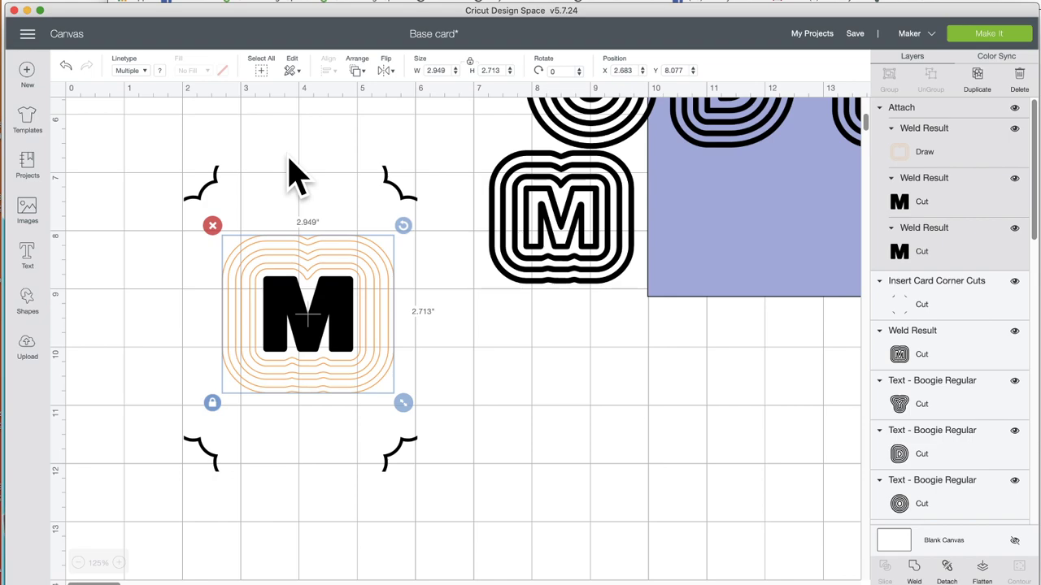
pyautogui.moveTo(523, 511); pyautogui.dragTo(268, 297)
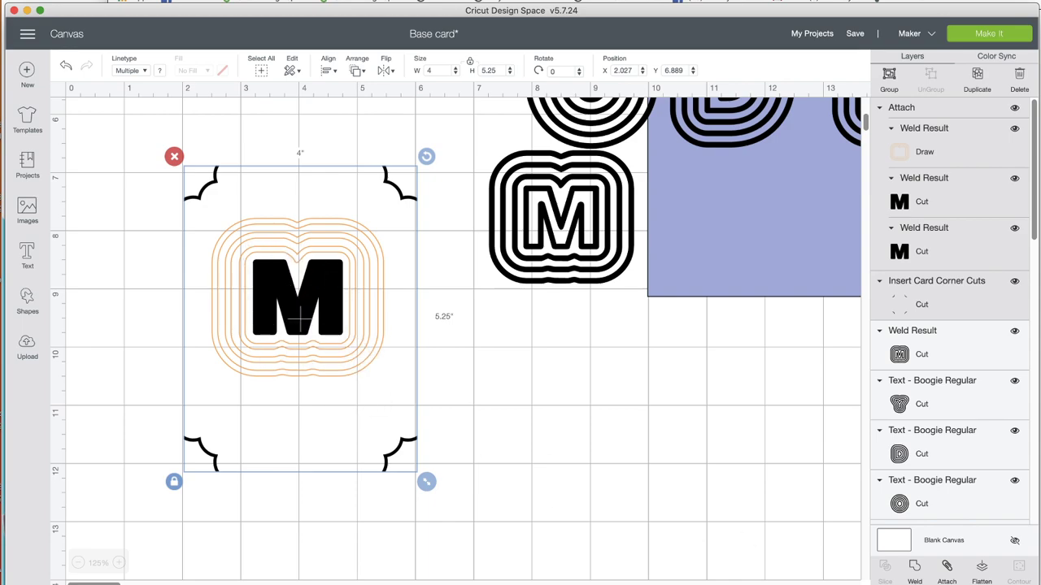
pyautogui.click(946, 566)
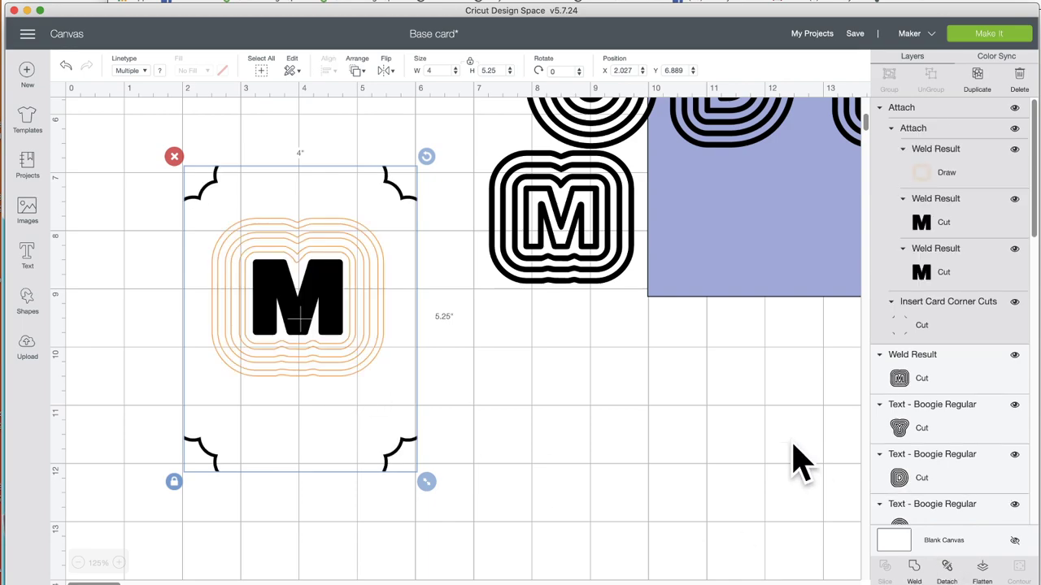
# Step: Delete the leftover Boogie letters, the lavender rectangle behind them and the black layered M
pyautogui.scroll(10, 476, 330)
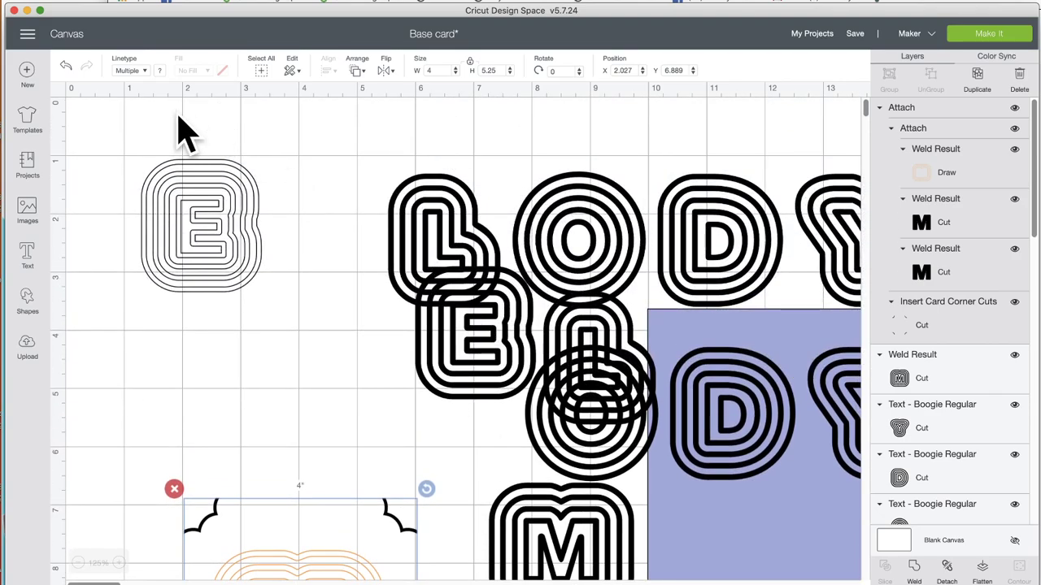
pyautogui.moveTo(133, 133); pyautogui.dragTo(849, 457)
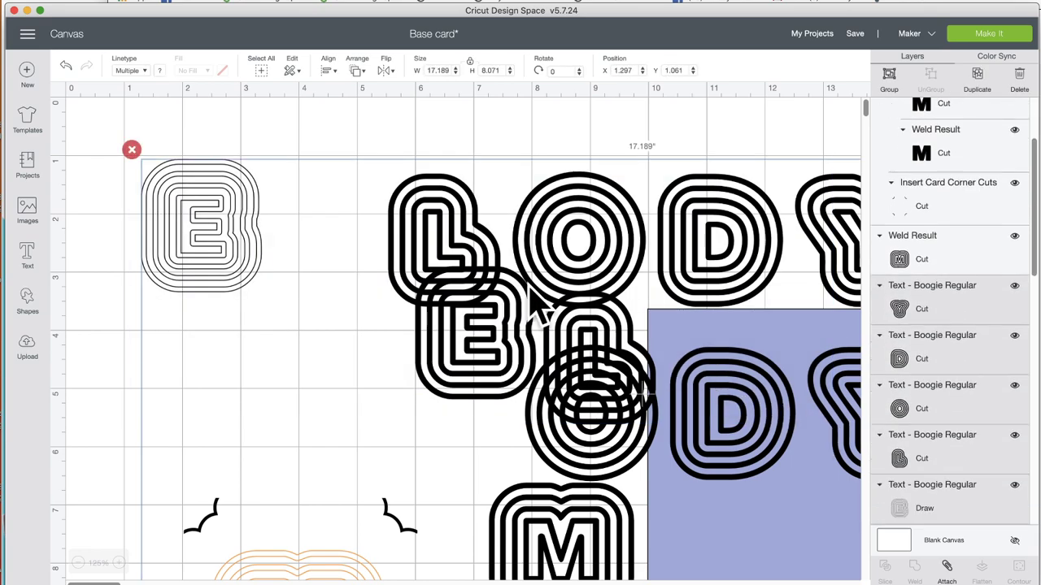
pyautogui.click(131, 150)
pyautogui.click(598, 567)
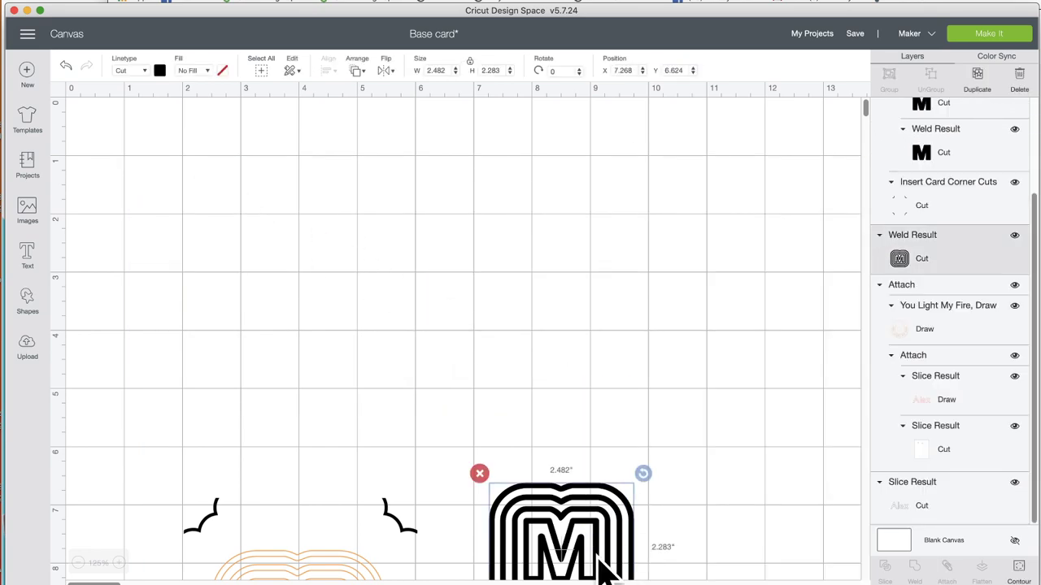
pyautogui.click(476, 474)
# Step: Move the attached M card design up the canvas to about X 1.794, Y 3.633
pyautogui.scroll(-5, 485, 515)
pyautogui.scroll(-5, 486, 515)
pyautogui.scroll(6, 486, 515)
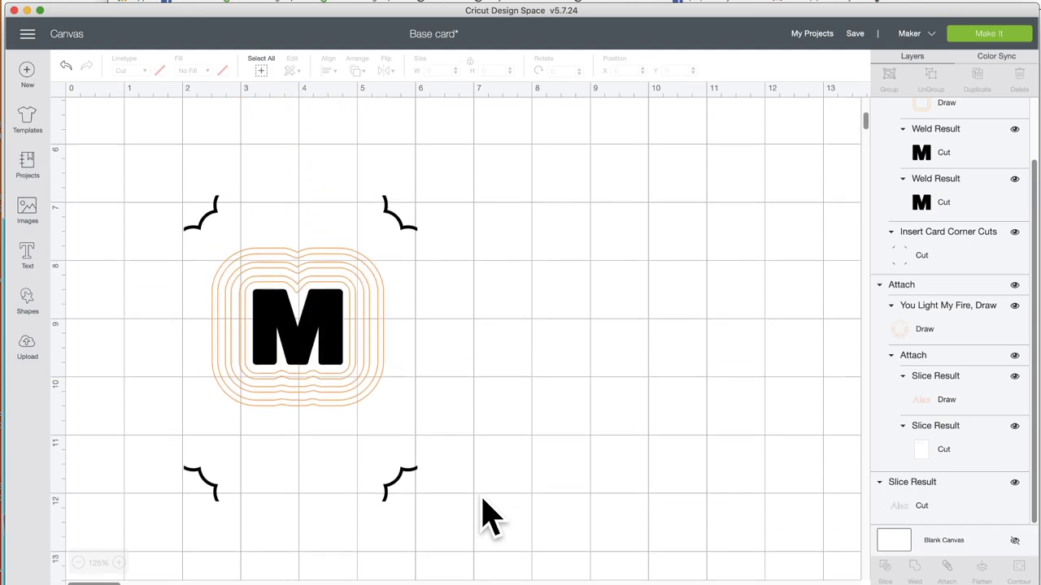
pyautogui.scroll(-4, 486, 515)
pyautogui.scroll(-3, 485, 515)
pyautogui.scroll(8, 486, 516)
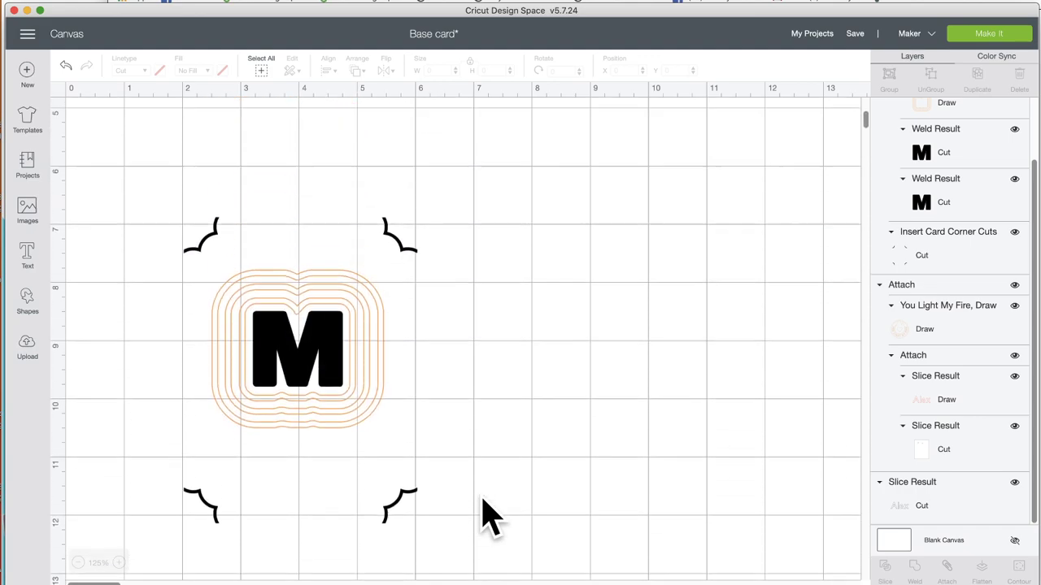
pyautogui.click(358, 484)
pyautogui.moveTo(357, 484); pyautogui.dragTo(339, 290)
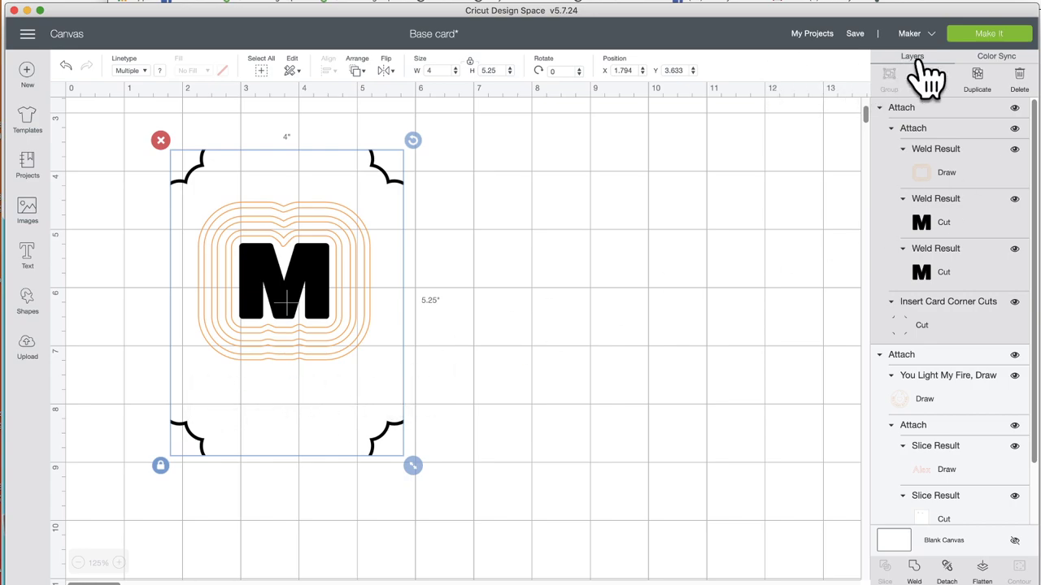
# Step: Switch the machine to Cricut Joy and try to send the project to be made
pyautogui.click(915, 33)
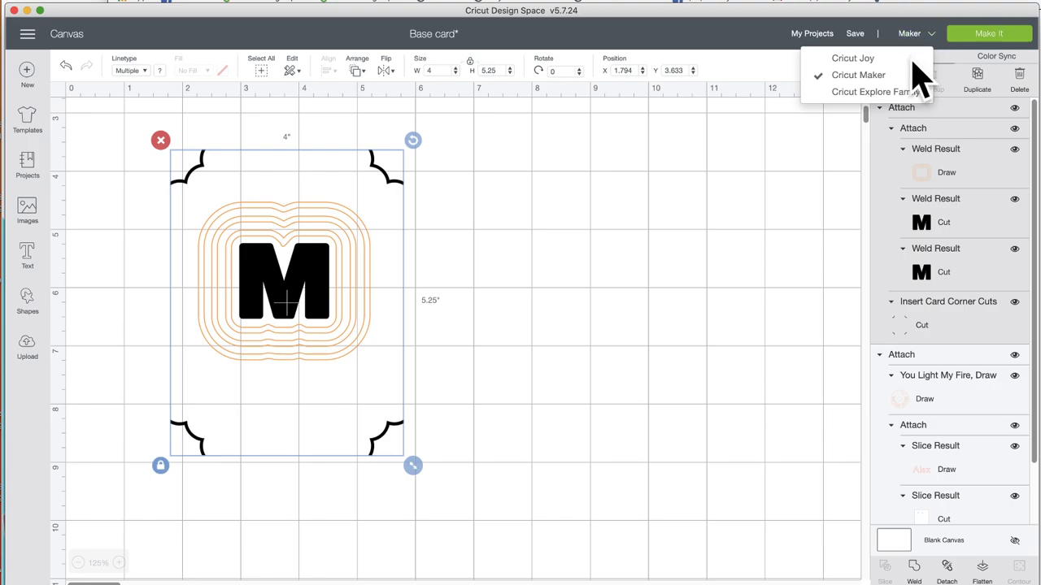
pyautogui.click(866, 57)
pyautogui.click(983, 35)
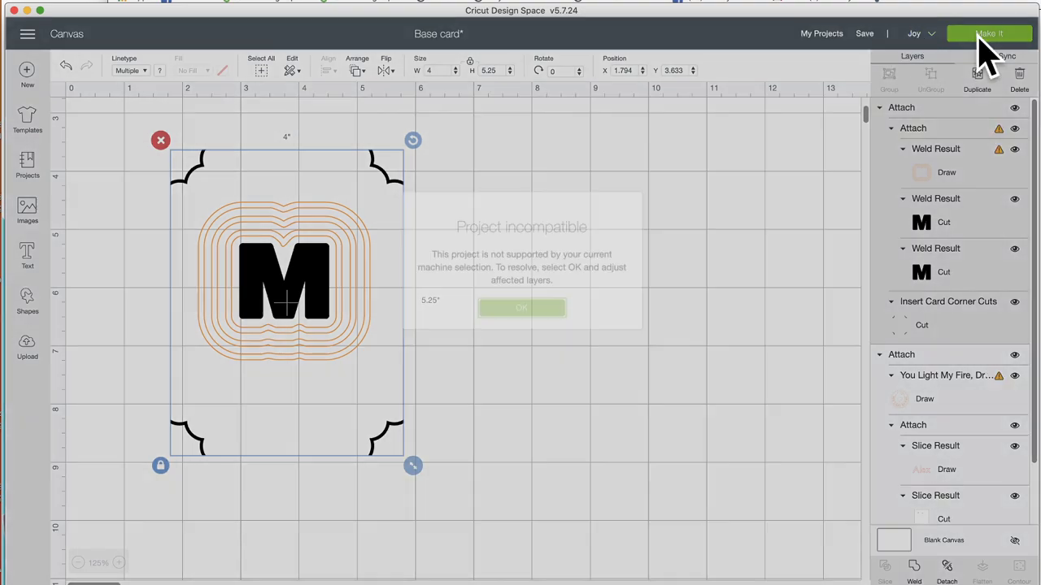
# Step: Set the outline layer around the M to the pink Glitter Gel pen and try again to send the project to be made
pyautogui.click(537, 352)
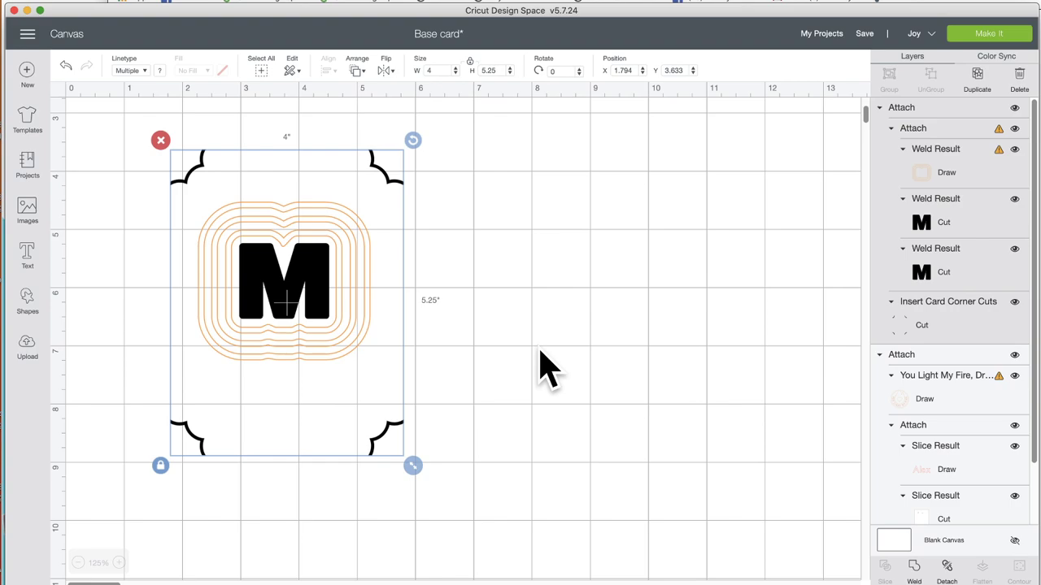
pyautogui.click(927, 179)
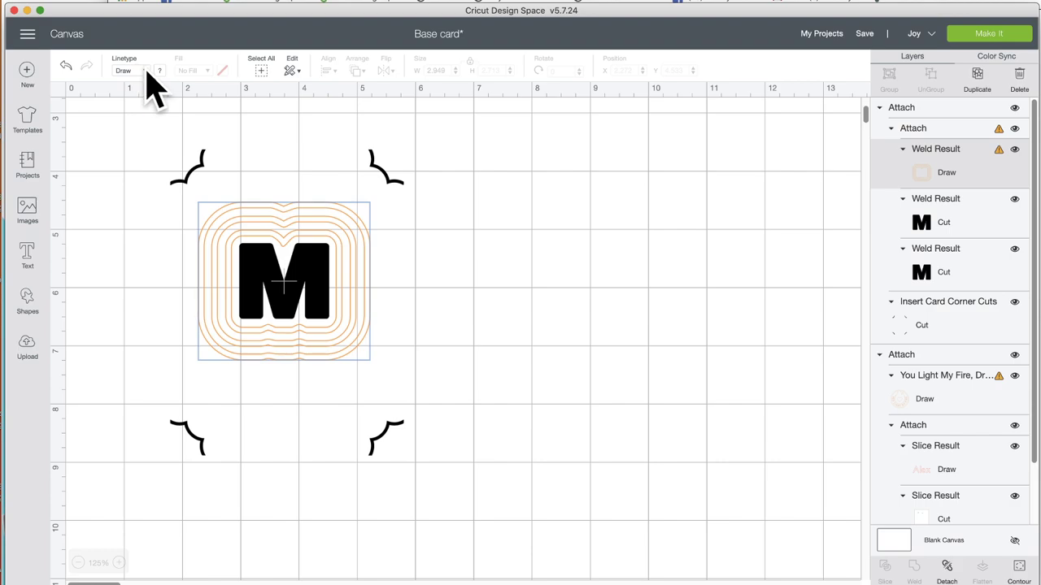
pyautogui.moveTo(999, 152)
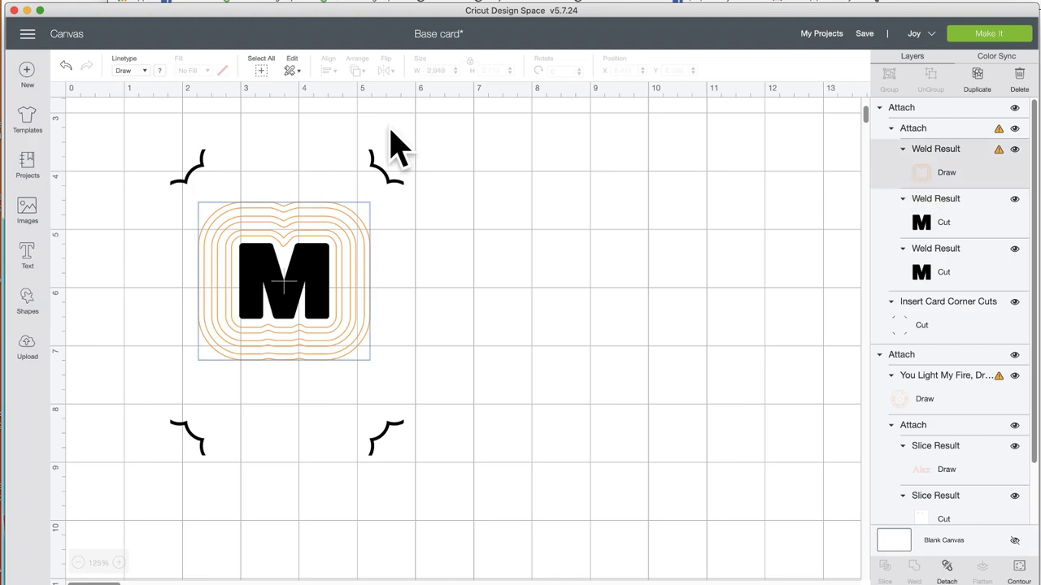
pyautogui.click(160, 70)
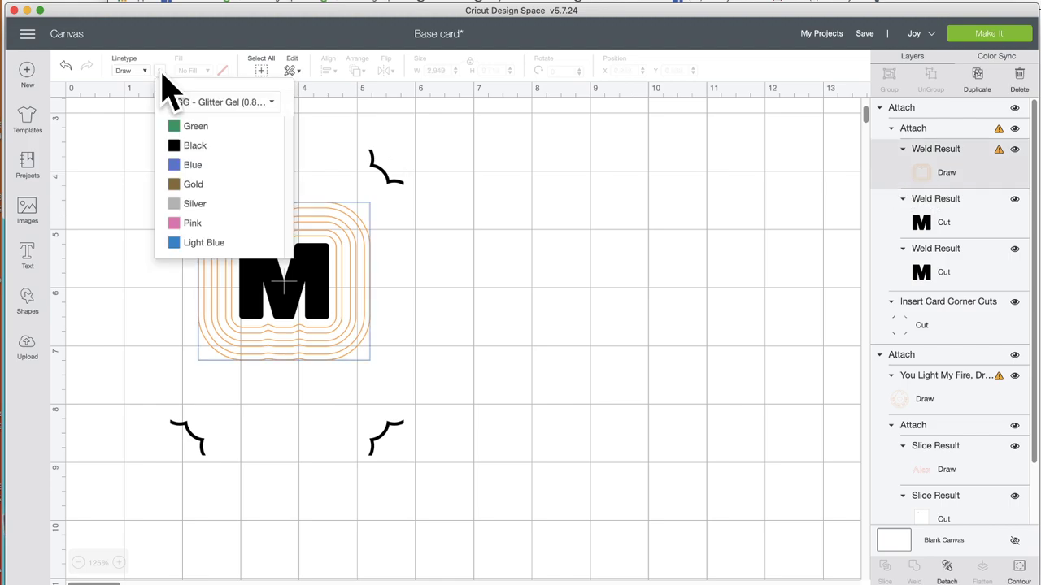
pyautogui.click(189, 225)
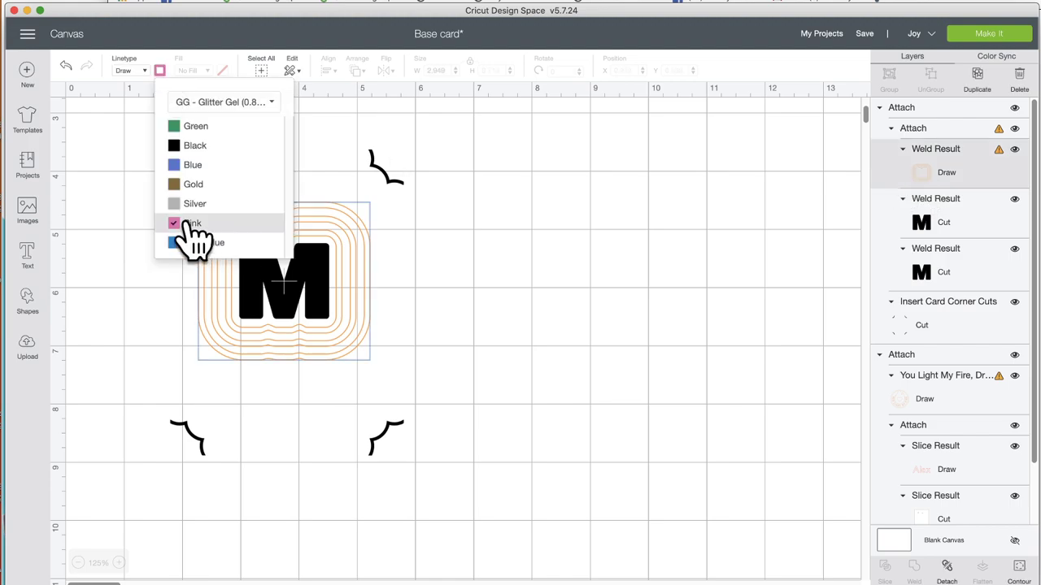
pyautogui.click(506, 254)
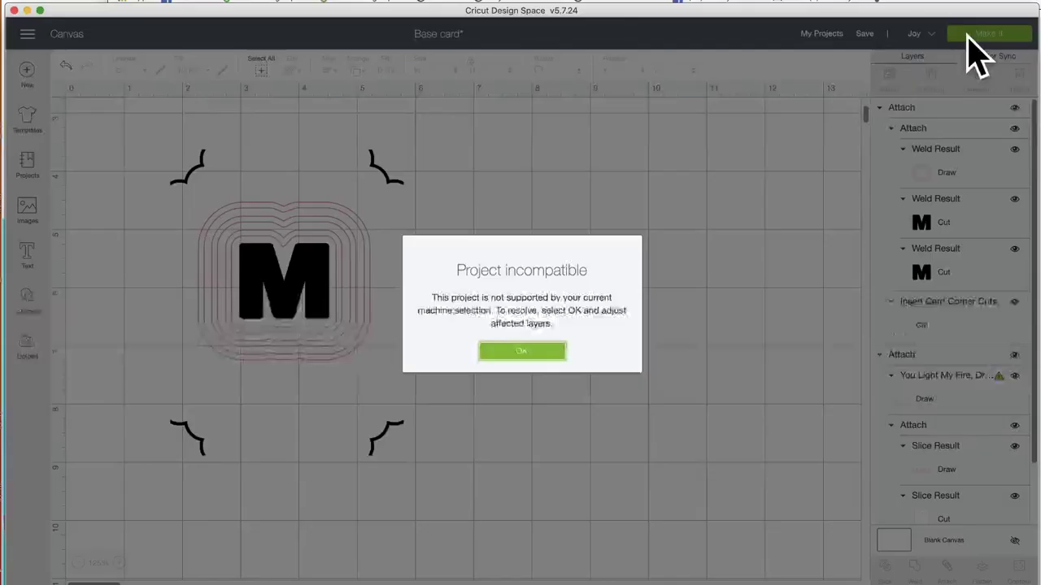
pyautogui.press('Return')
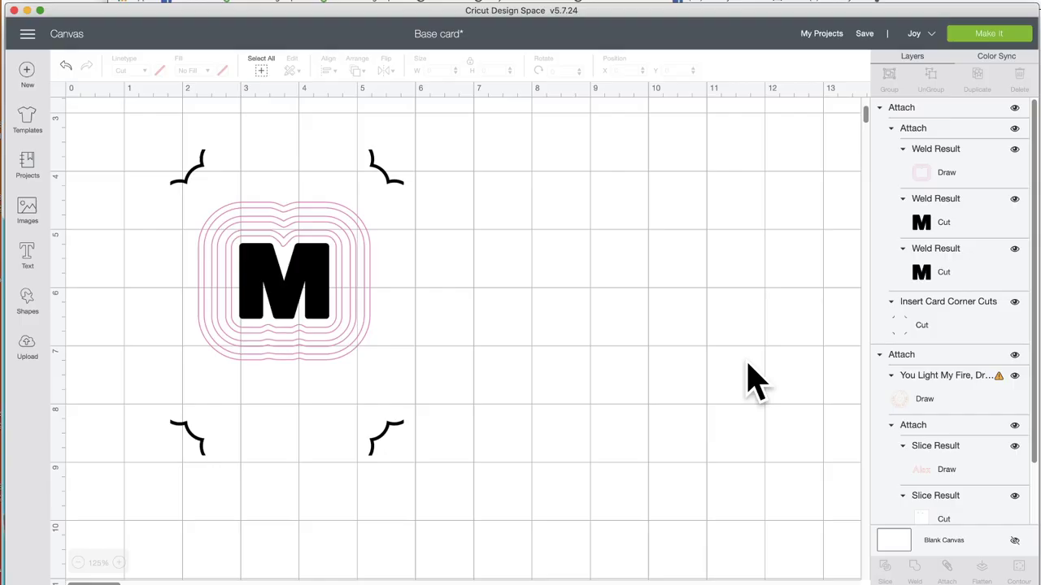
# Step: Delete the attached You Light My Fire card and the leftover name cutout beneath it
pyautogui.click(958, 376)
pyautogui.moveTo(557, 279); pyautogui.dragTo(199, 205)
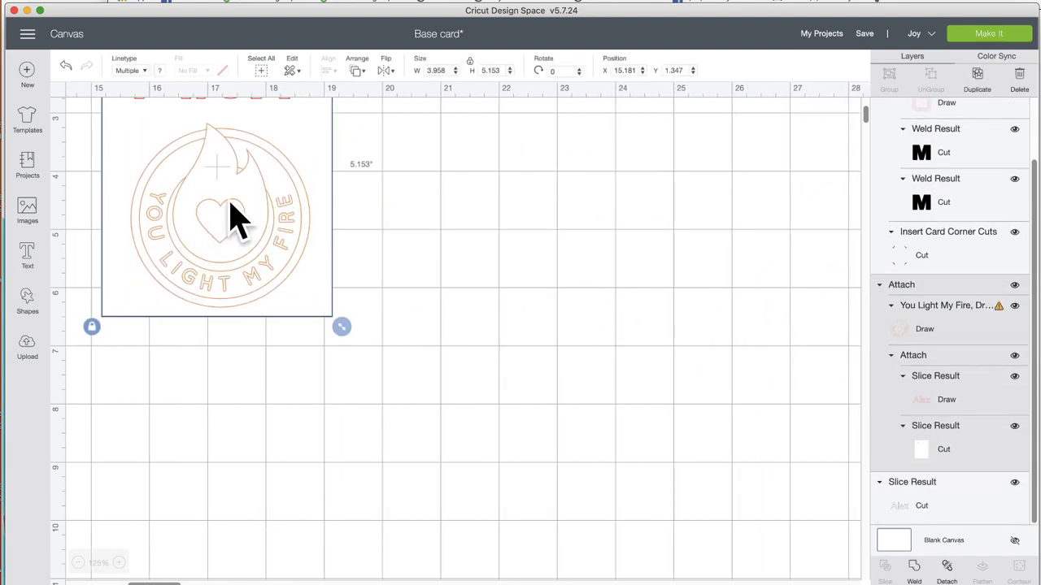
pyautogui.scroll(2, 127, 152)
pyautogui.scroll(2, 164, 161)
pyautogui.click(95, 167)
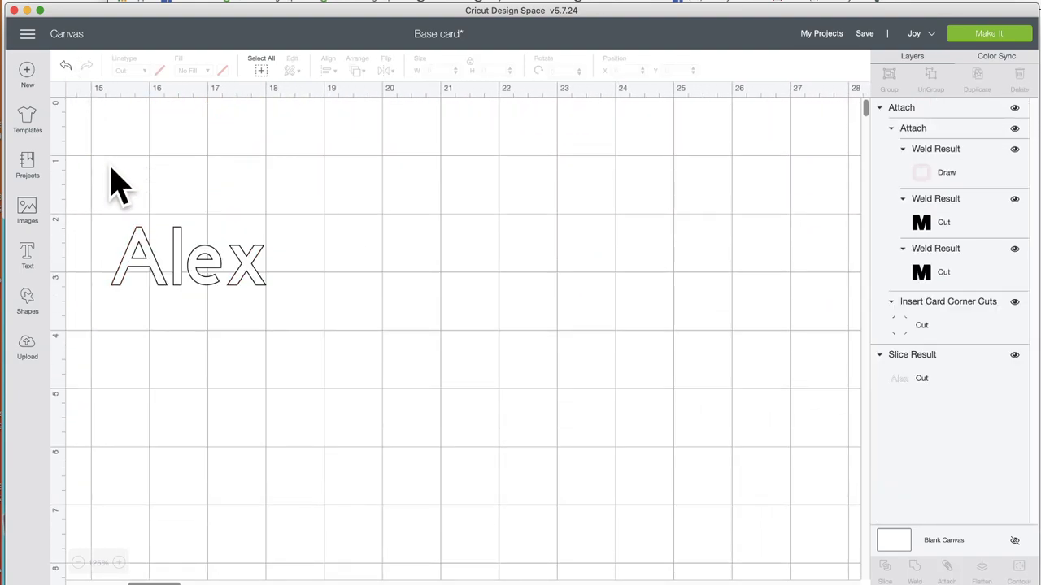
pyautogui.moveTo(116, 195); pyautogui.dragTo(328, 330)
pyautogui.click(100, 216)
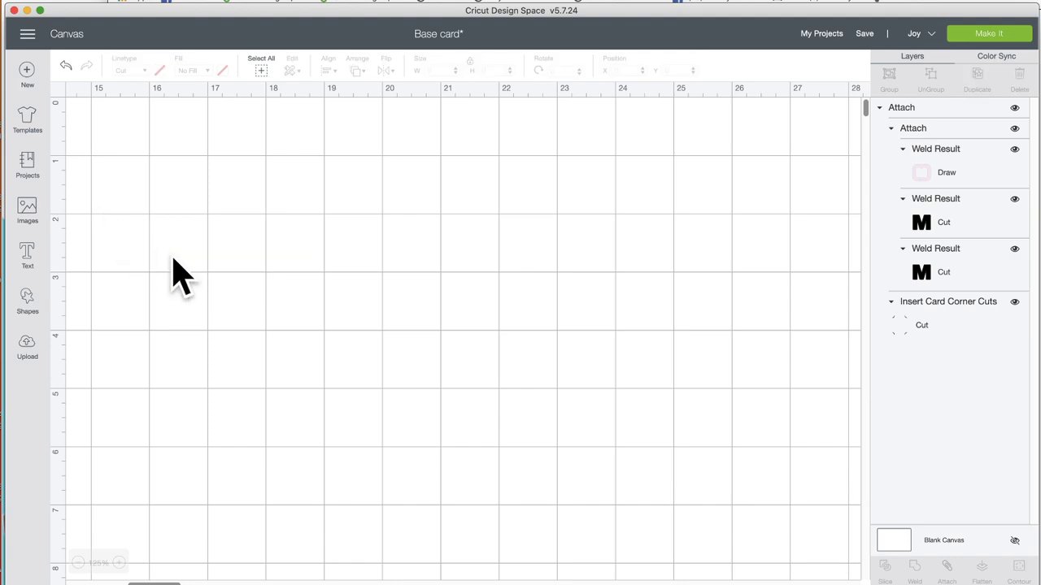
# Step: Preview the M card for Cricut Joy with the On Card Mat loading option, and return to the canvas
pyautogui.hscroll(-10, 195, 260)
pyautogui.click(1008, 34)
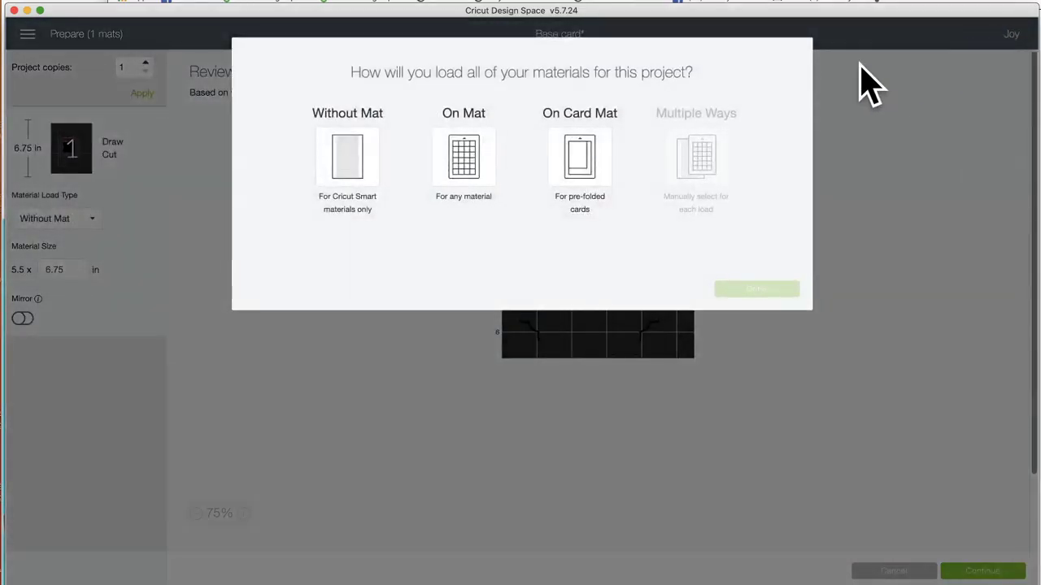
pyautogui.click(582, 154)
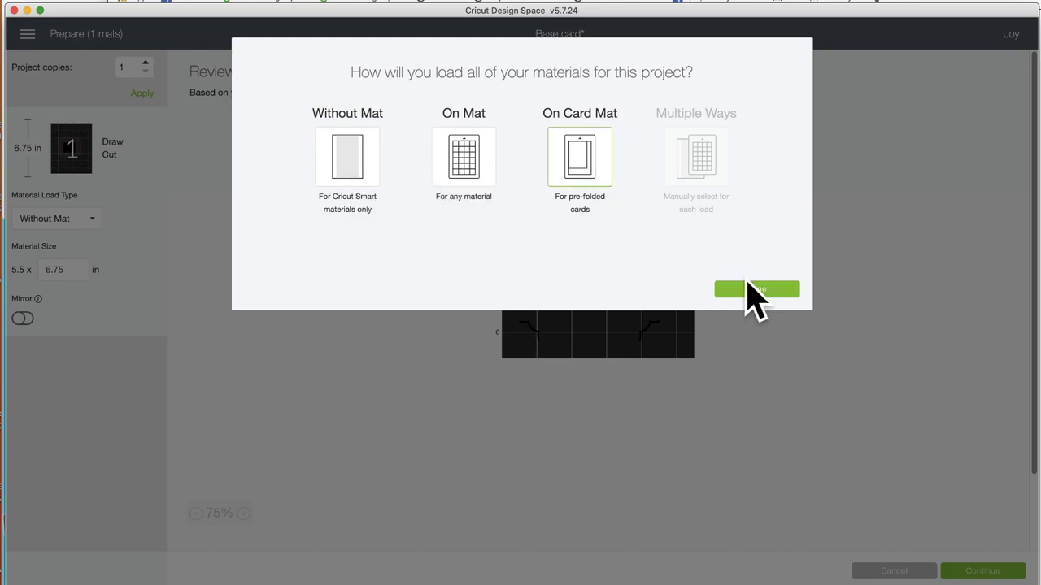
pyautogui.click(757, 291)
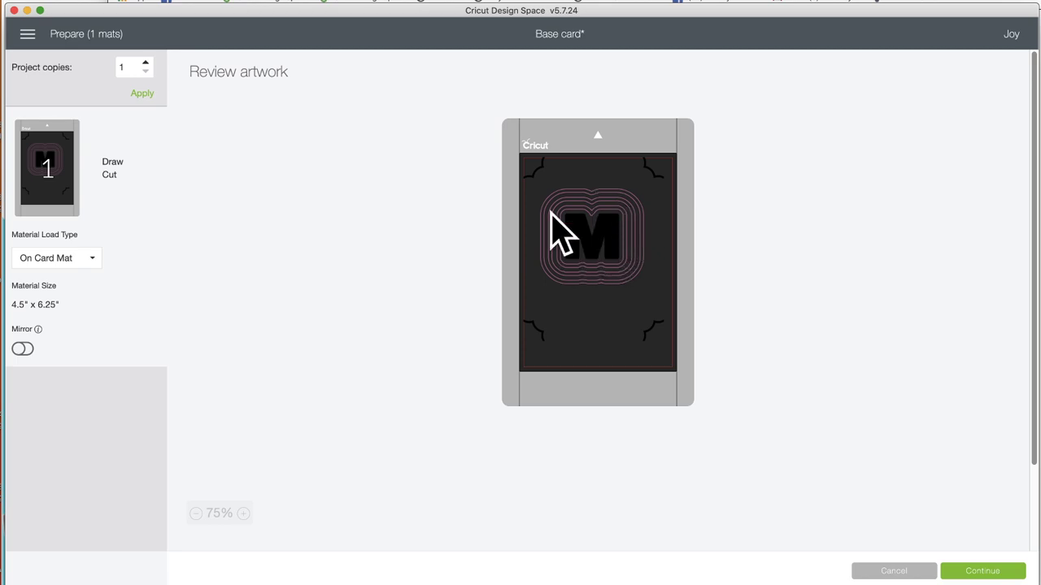
pyautogui.click(894, 571)
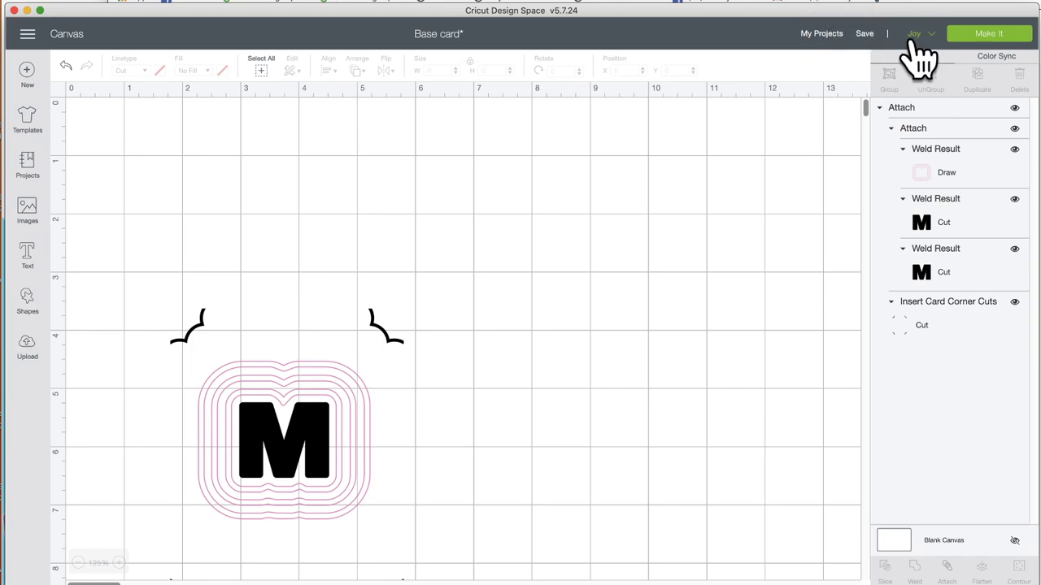
# Step: Switch the machine to Cricut Maker, preview the M card on its mat, and return to the canvas
pyautogui.click(915, 36)
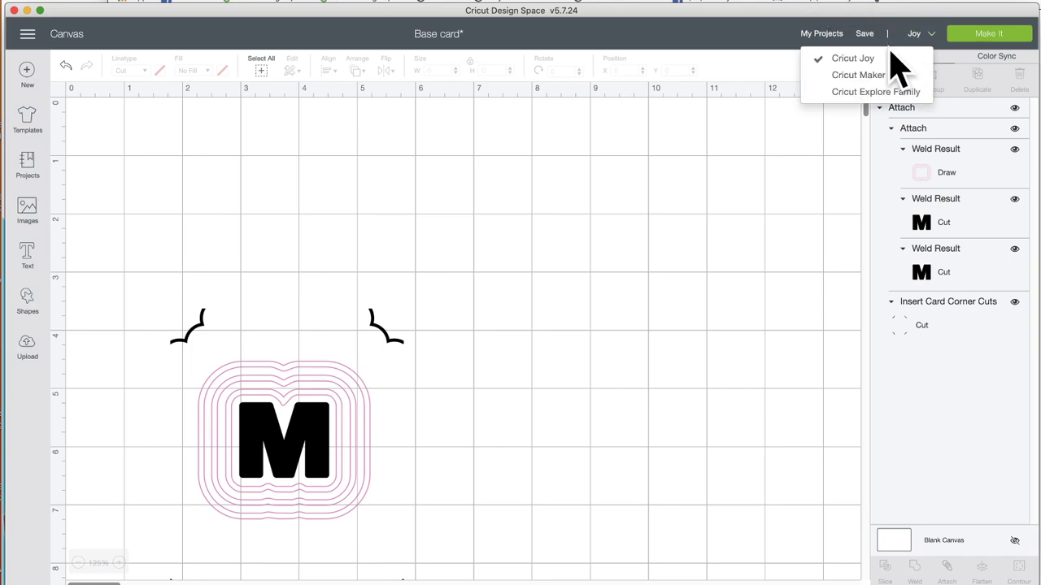
pyautogui.click(886, 74)
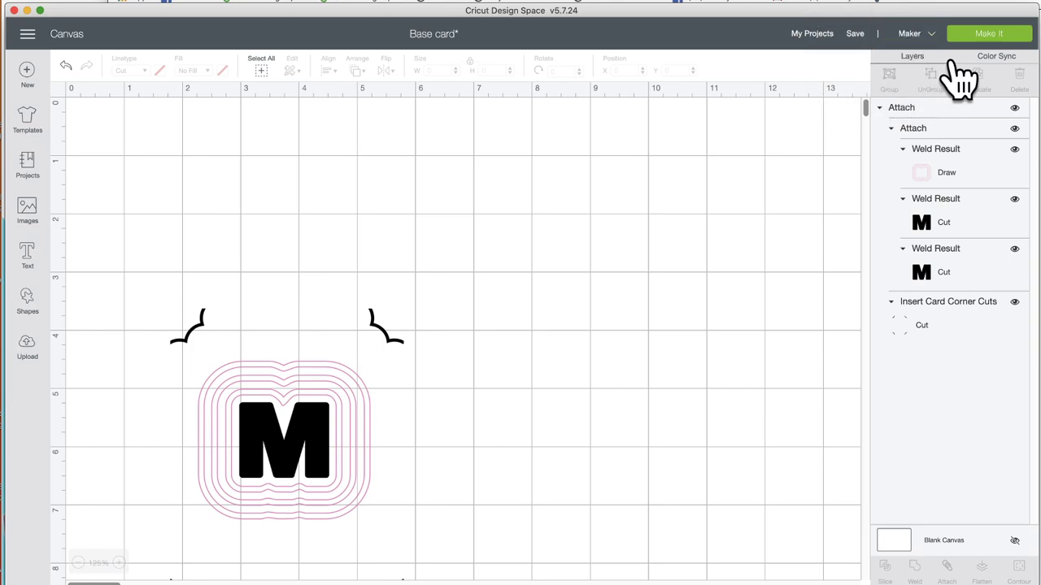
pyautogui.click(990, 34)
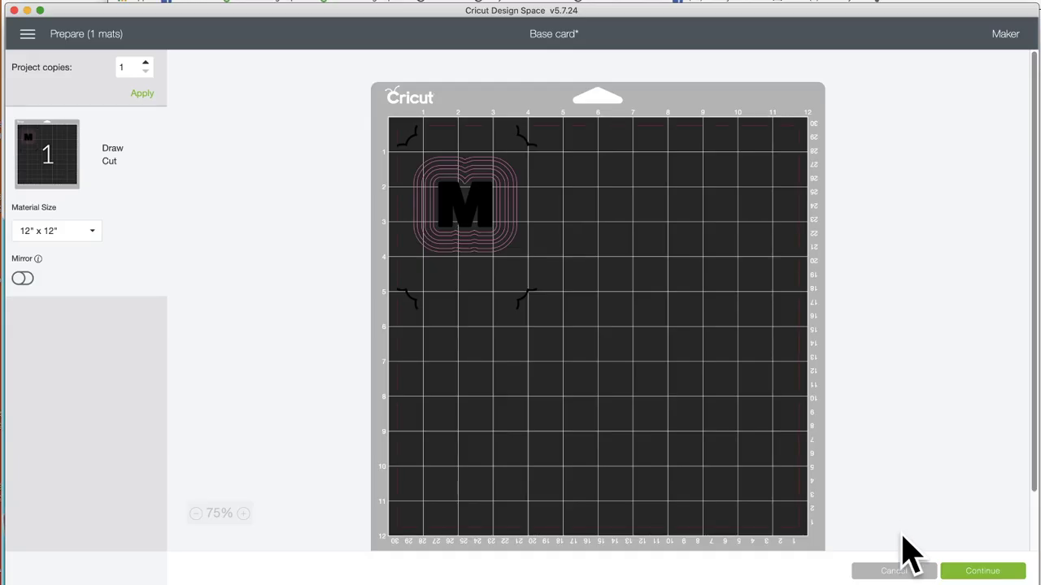
pyautogui.click(894, 572)
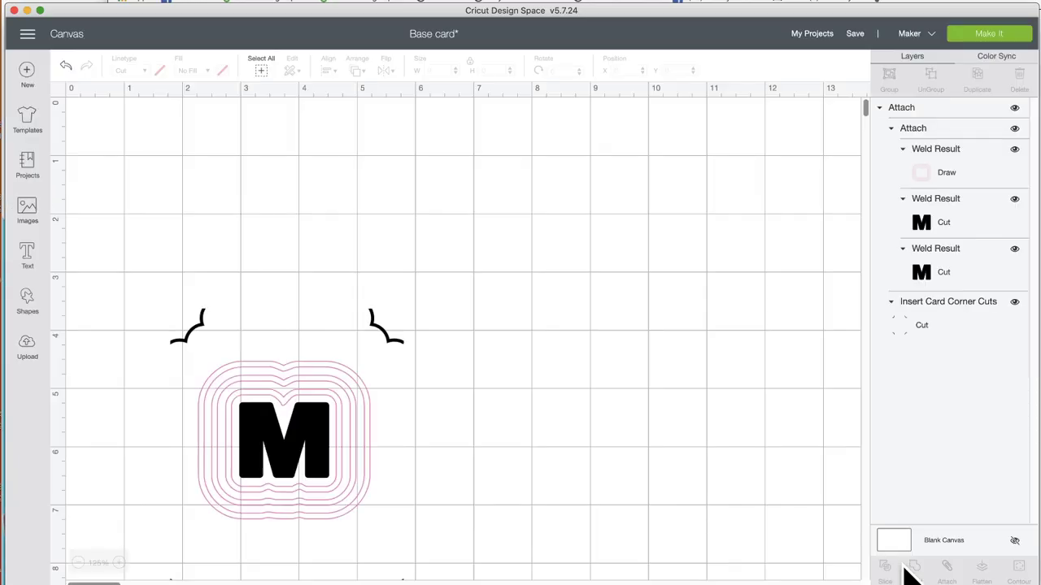
# Step: Change the M cut layer's material color to medium green
pyautogui.click(384, 336)
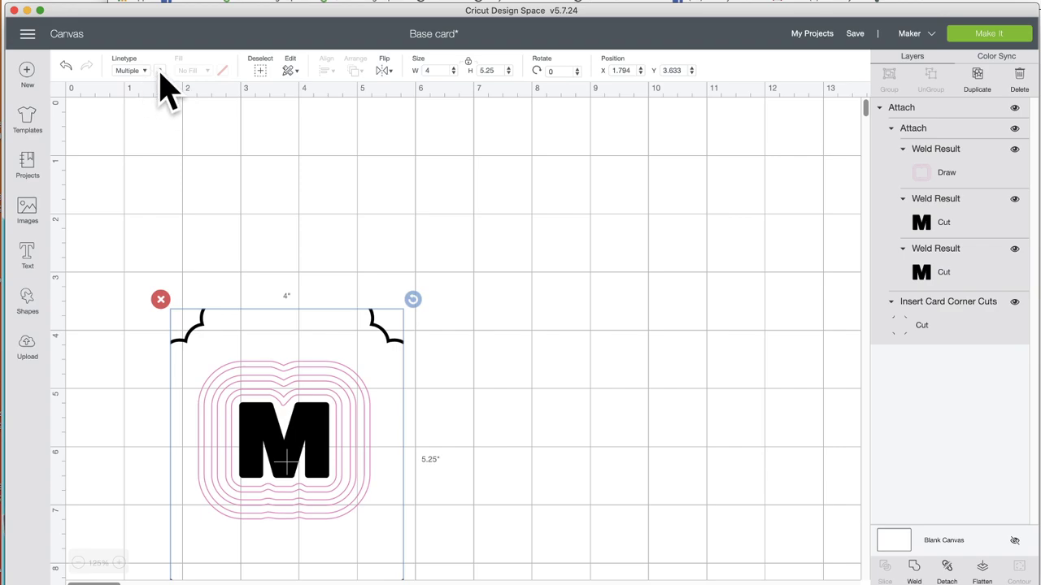
pyautogui.click(935, 225)
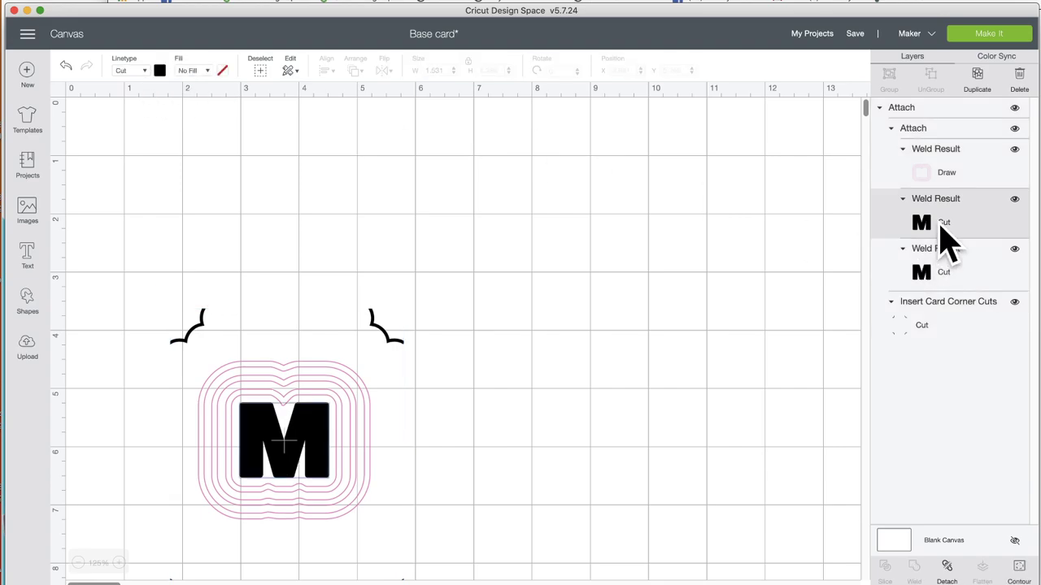
pyautogui.click(160, 71)
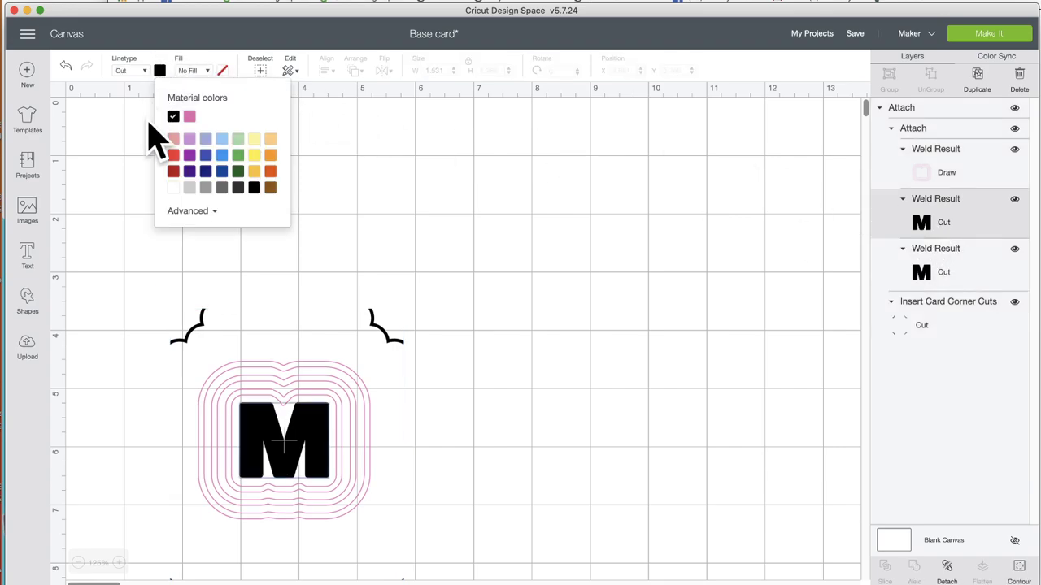
pyautogui.click(238, 155)
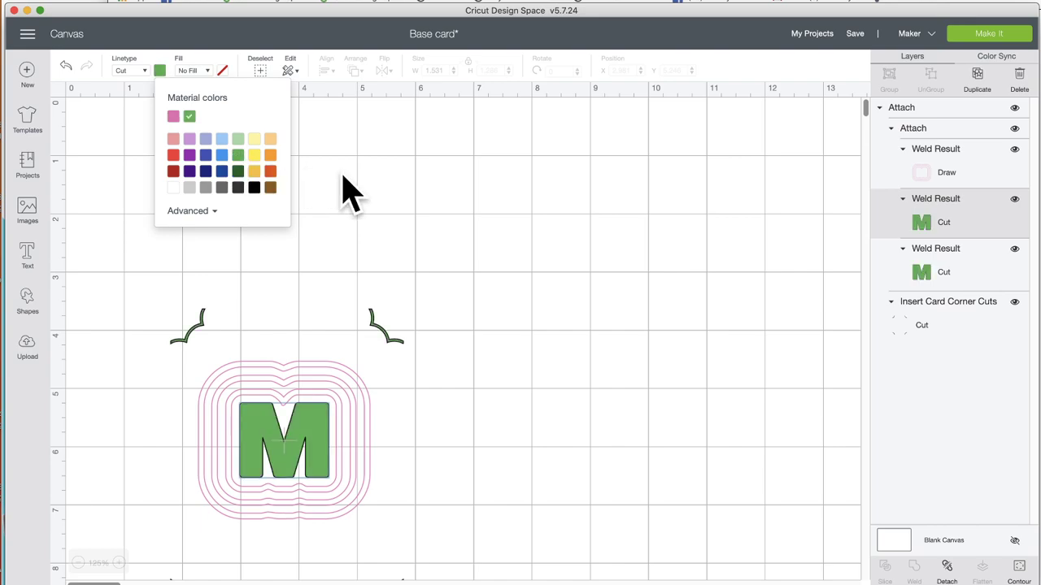
pyautogui.click(343, 184)
# Step: Preview the green card on the Maker mat, try moving the design to the mat's upper-right corner, and return to the canvas
pyautogui.click(988, 34)
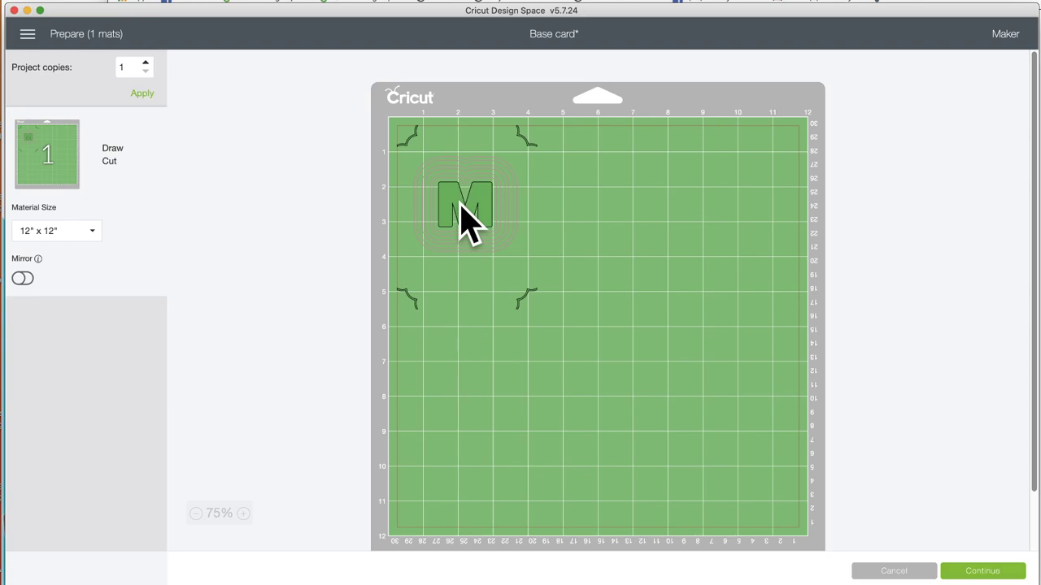
pyautogui.moveTo(464, 208); pyautogui.dragTo(746, 225)
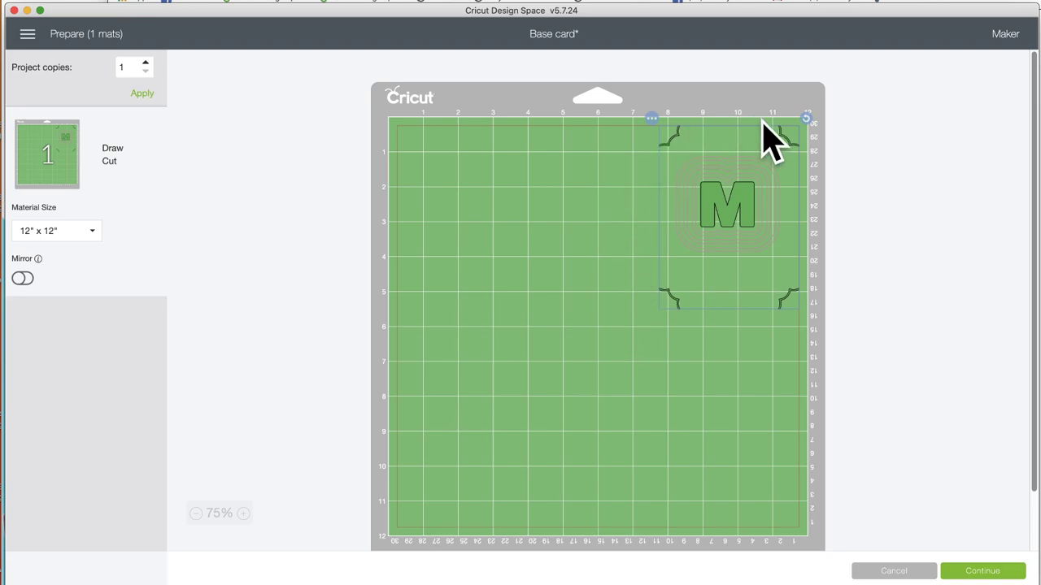
pyautogui.click(894, 571)
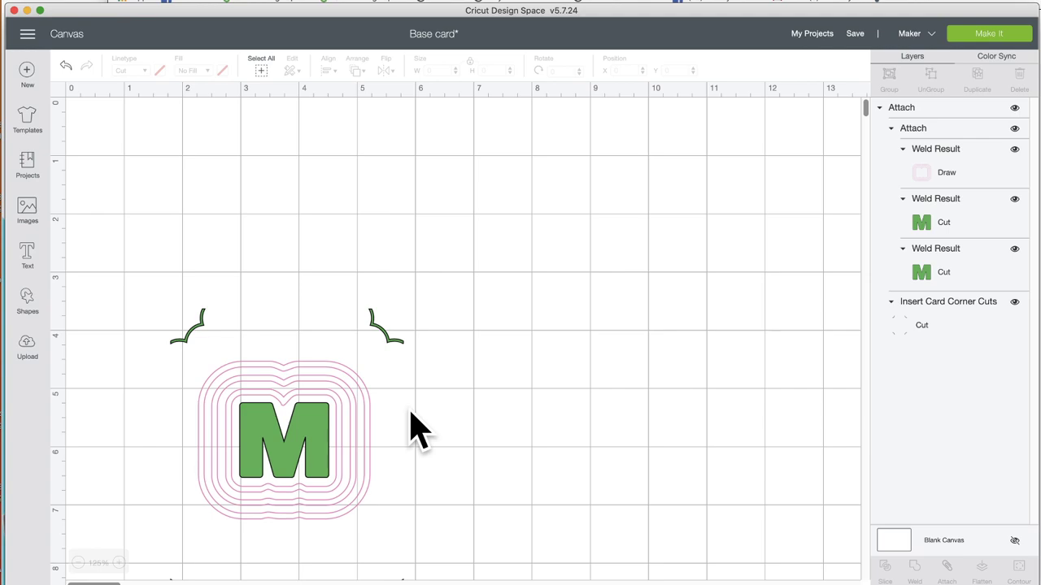
# Step: Switch the machine back to Cricut Joy for the M card
pyautogui.scroll(-5, 415, 427)
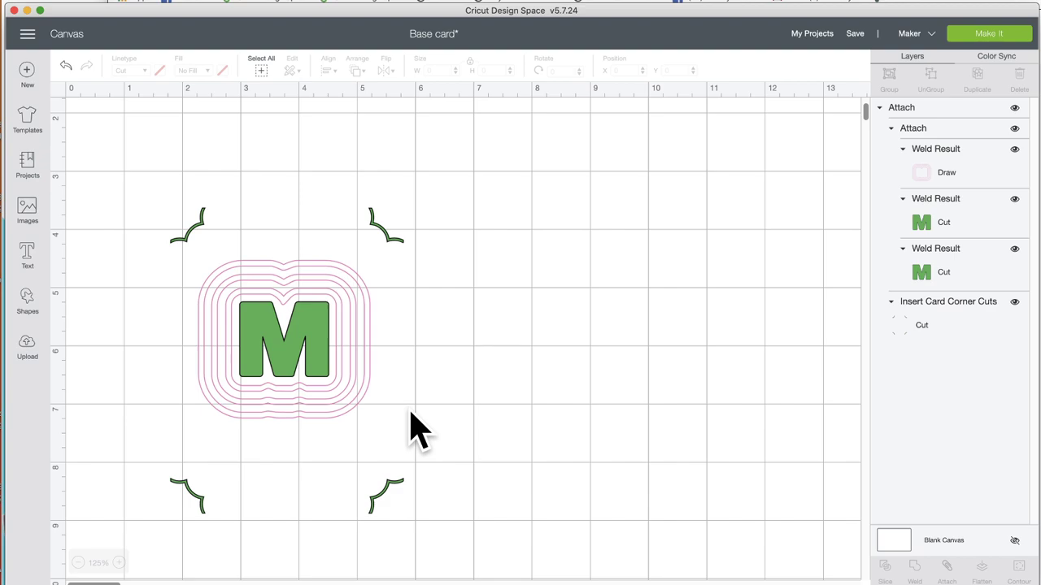
pyautogui.click(908, 36)
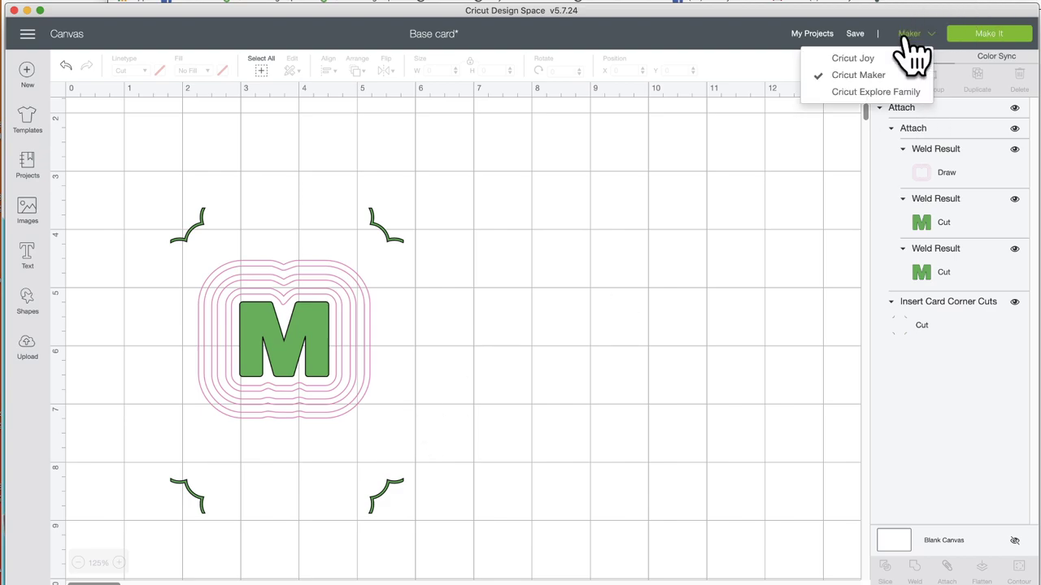
pyautogui.click(886, 58)
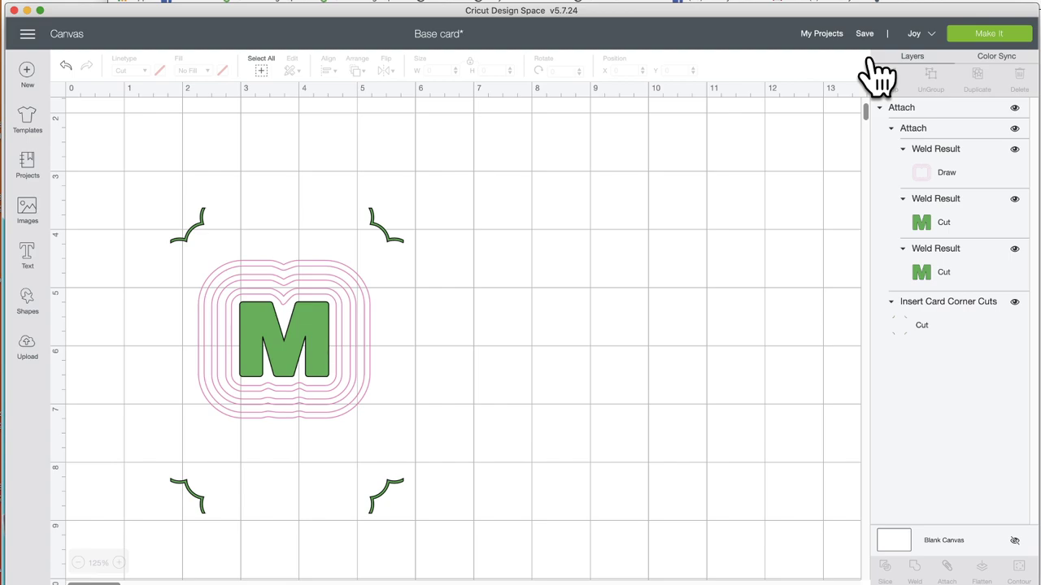
# Step: Go to the home page, open the Dad! Card project under Creative Cards, and review its description, materials and instructions
pyautogui.click(836, 42)
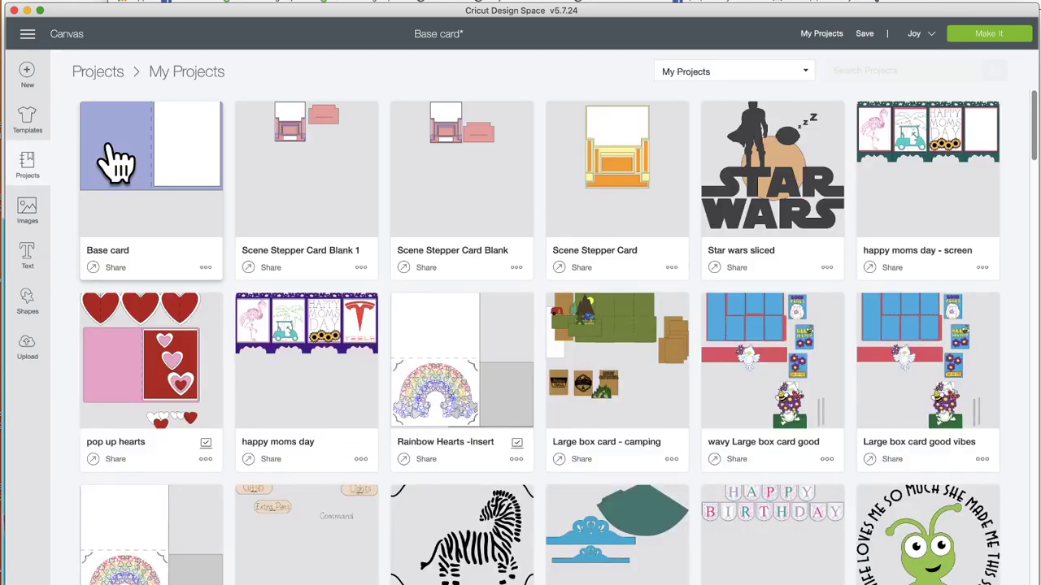
pyautogui.click(27, 33)
pyautogui.click(39, 84)
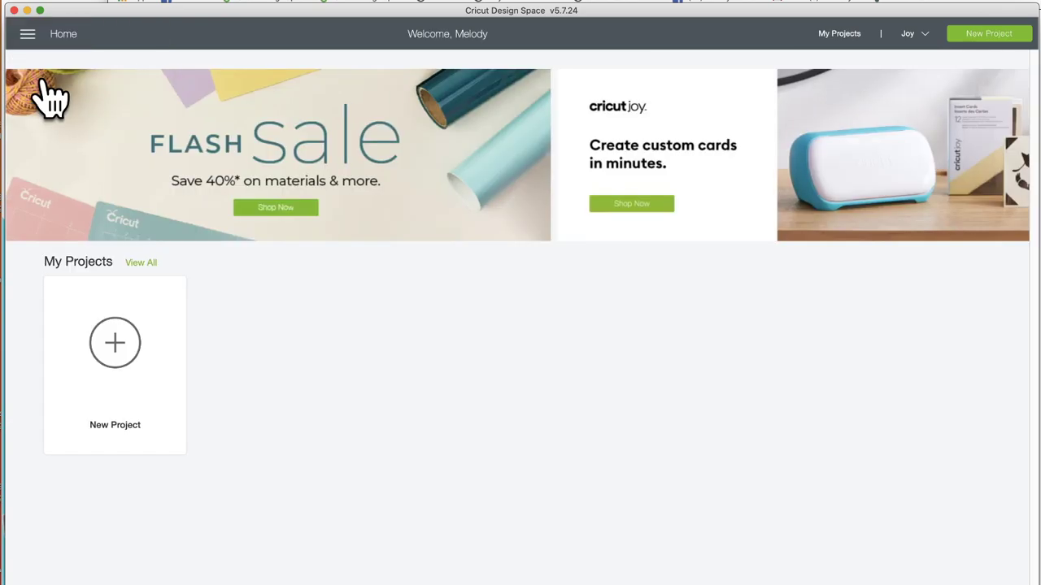
pyautogui.scroll(-4, 432, 388)
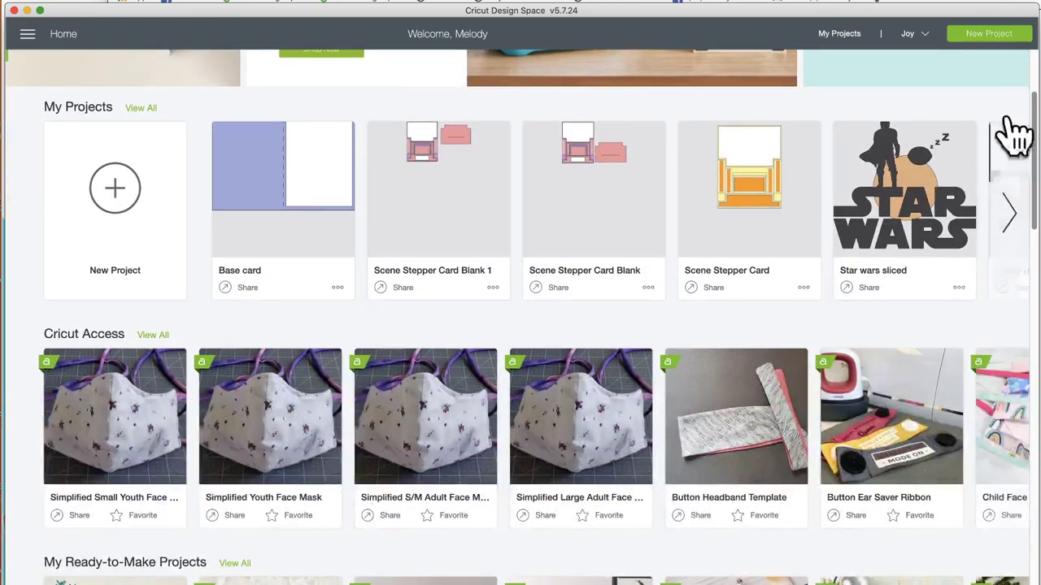
pyautogui.scroll(-13, 553, 386)
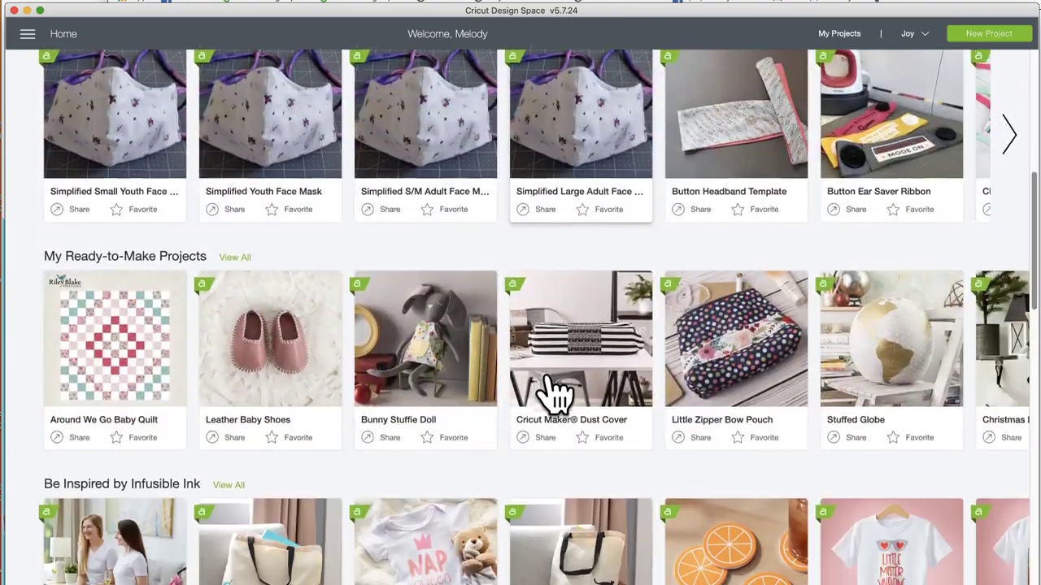
pyautogui.scroll(-7, 553, 395)
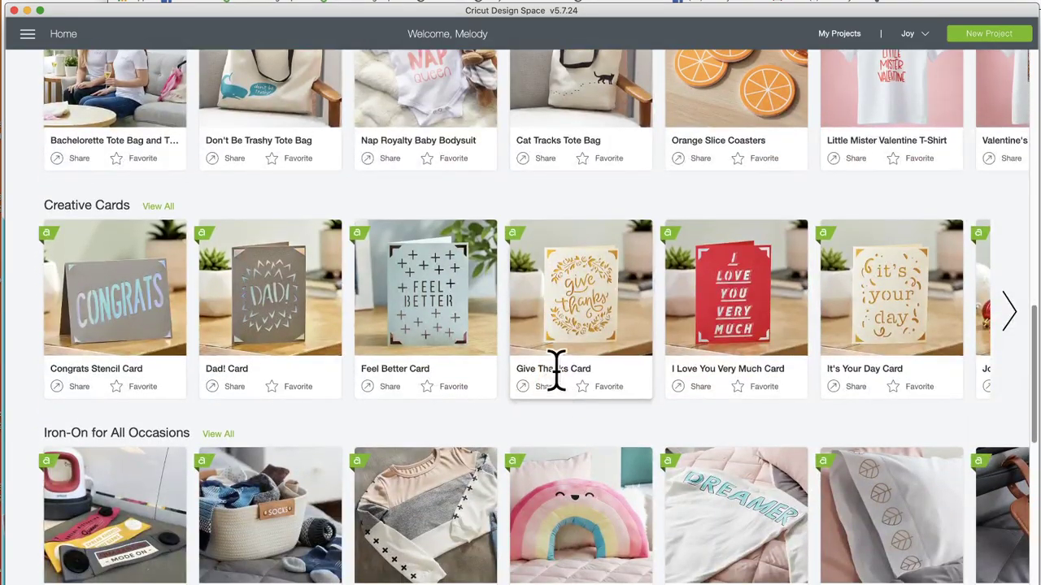
pyautogui.click(295, 325)
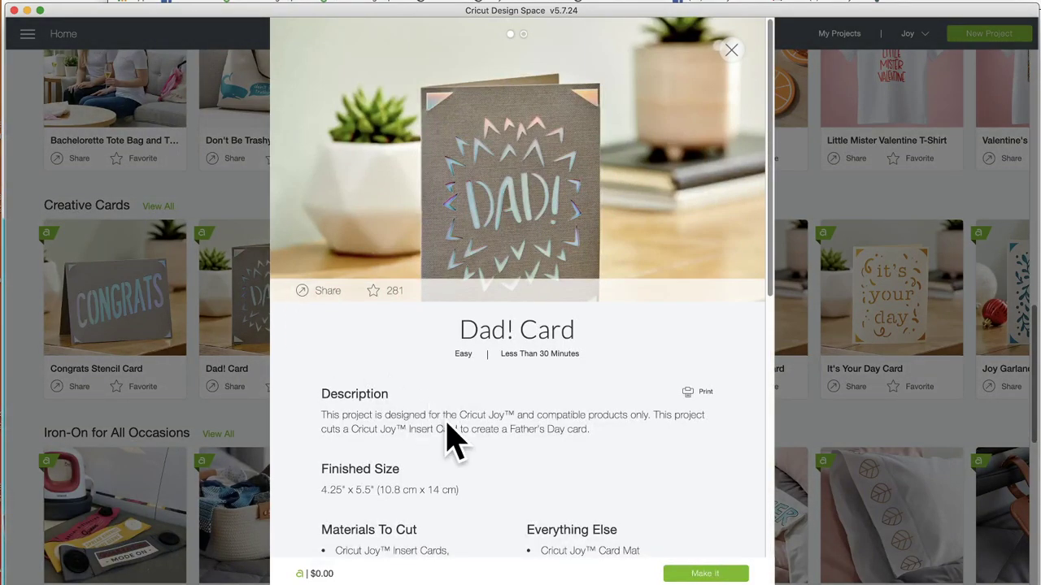
pyautogui.scroll(-12, 454, 439)
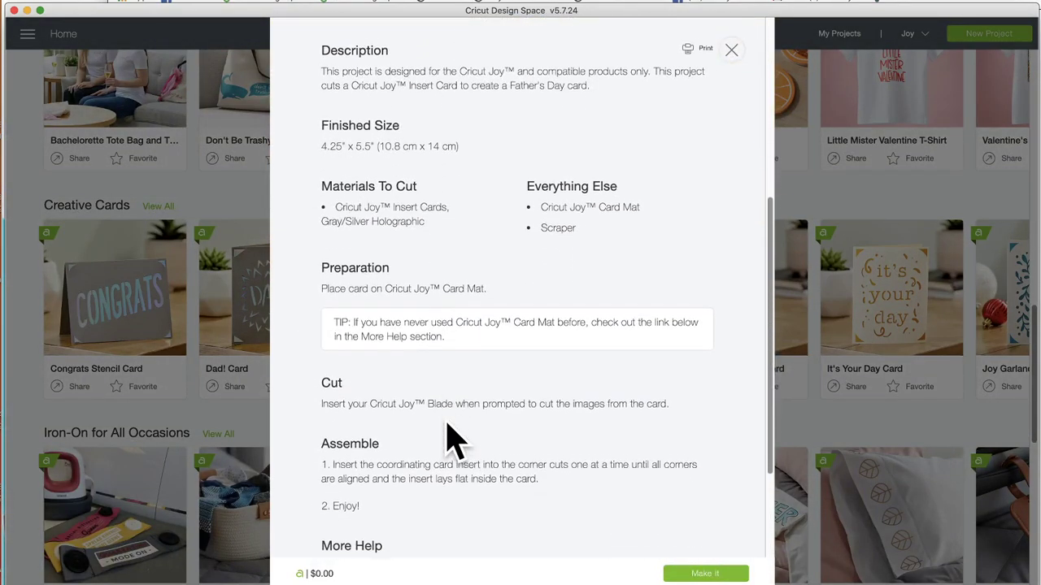
# Step: Add the Dad! Card project to the favorites and close its details
pyautogui.scroll(12, 454, 439)
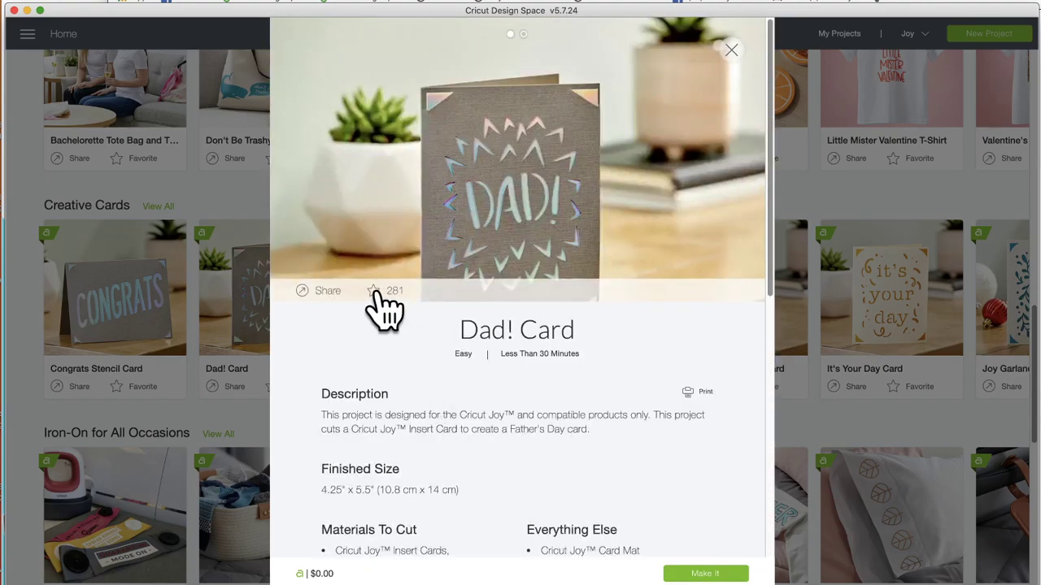
pyautogui.click(373, 291)
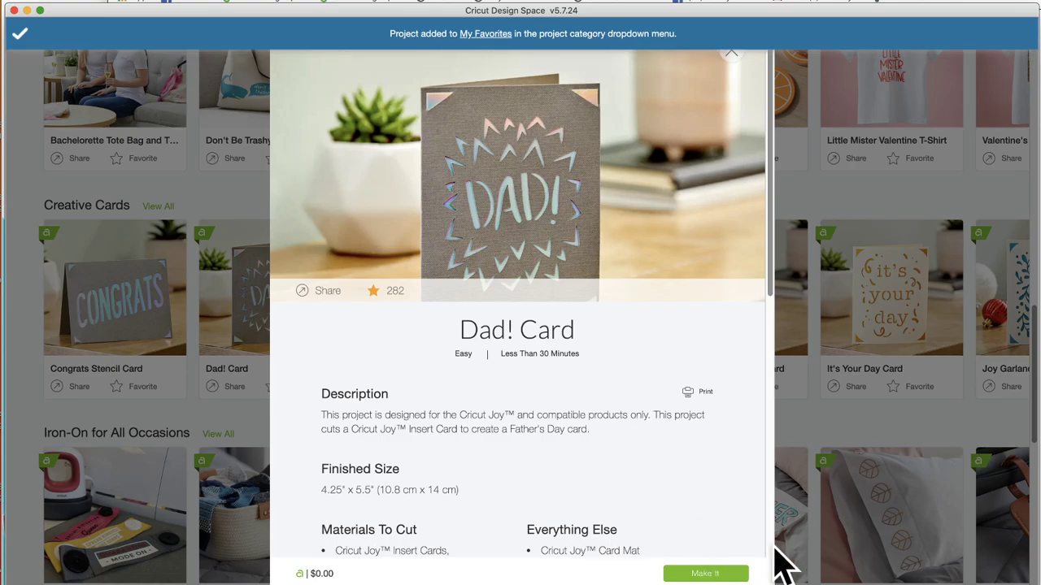
pyautogui.click(820, 409)
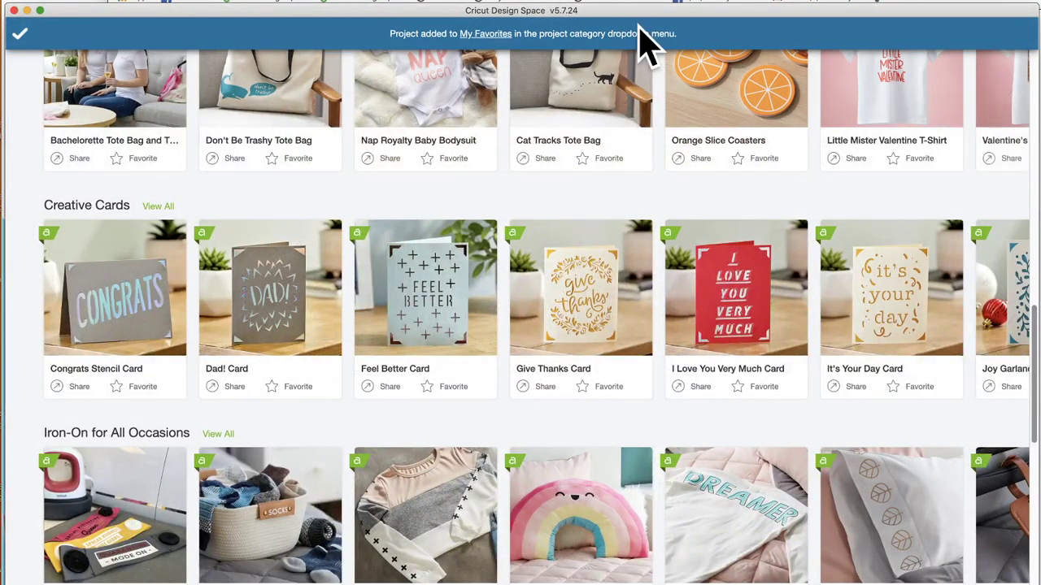
pyautogui.click(31, 33)
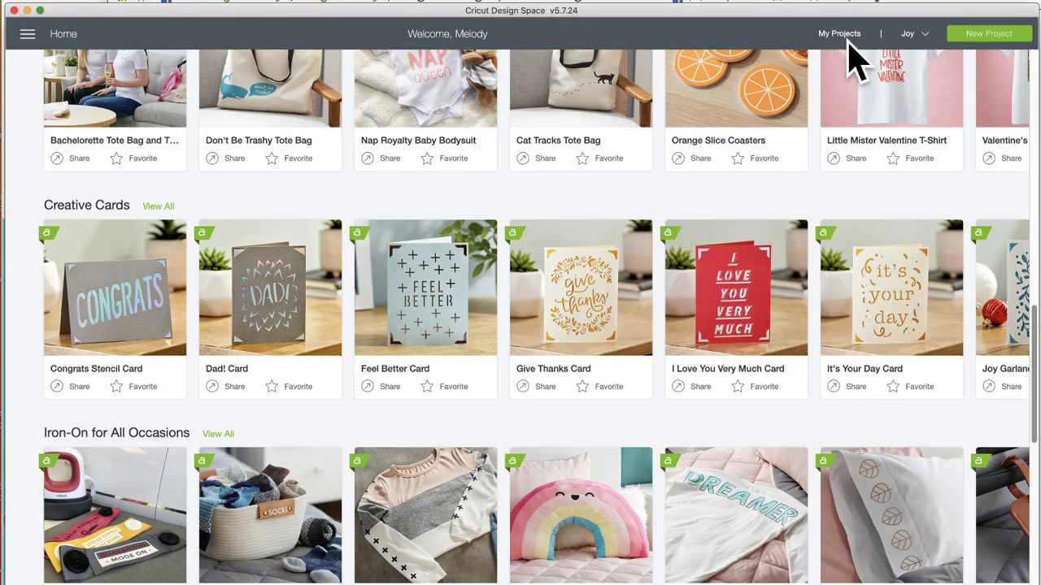
# Step: Switch the machine to Cricut Maker and browse the full My Ready-to-Make Projects category
pyautogui.click(917, 36)
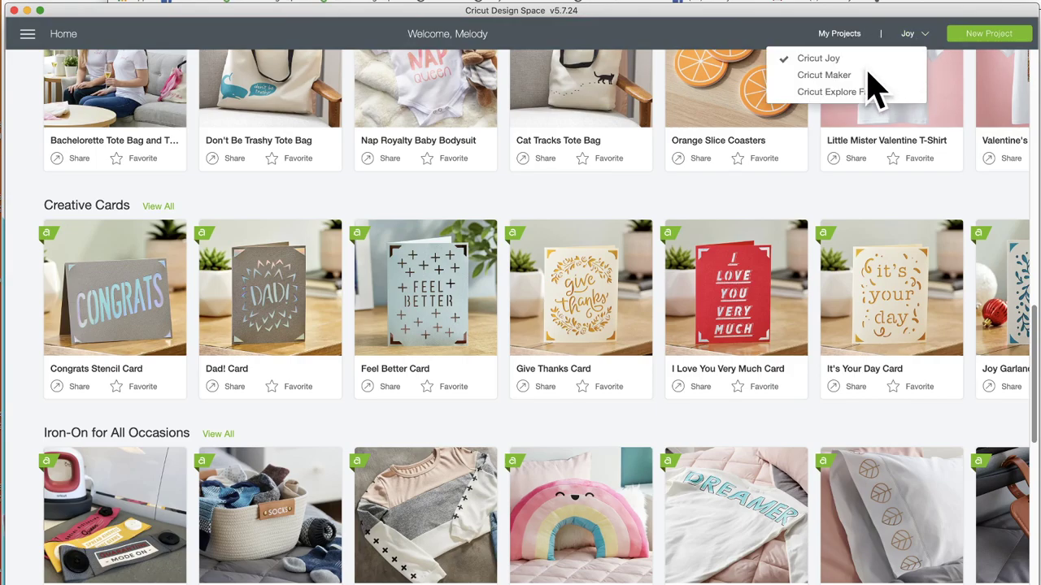
pyautogui.click(824, 74)
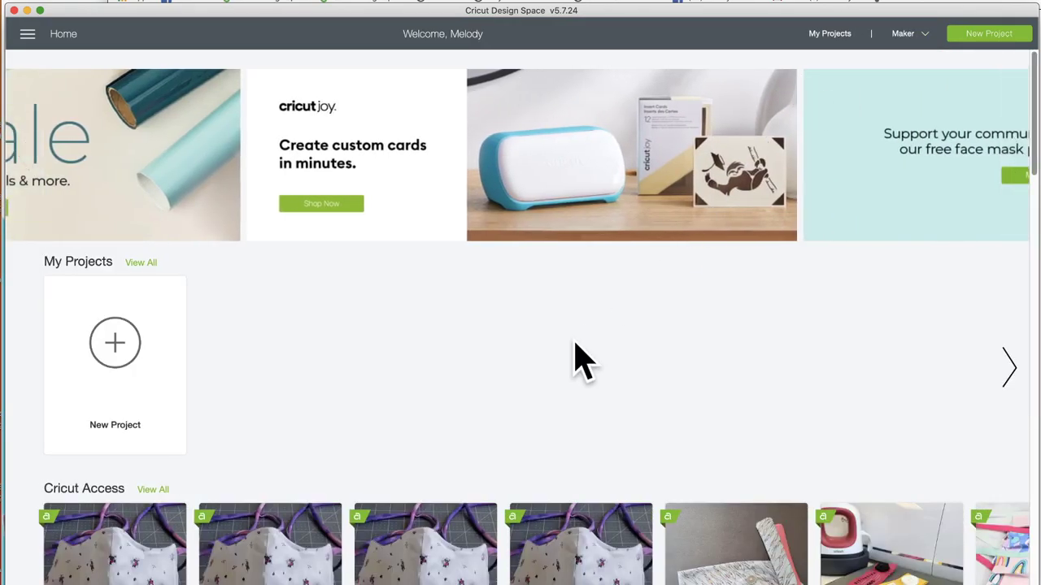
pyautogui.scroll(-5, 577, 358)
pyautogui.scroll(-3, 581, 360)
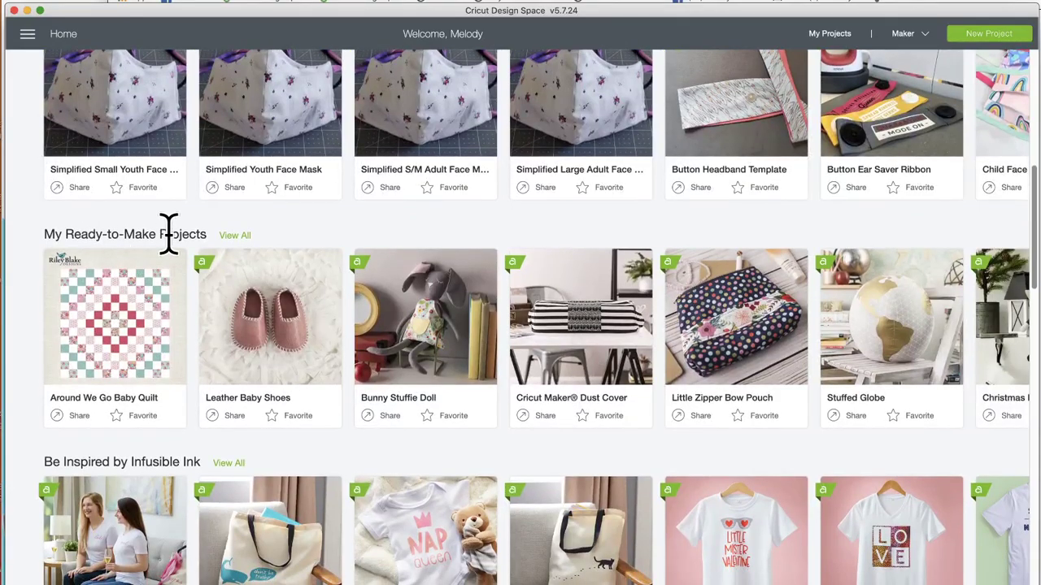
pyautogui.click(244, 237)
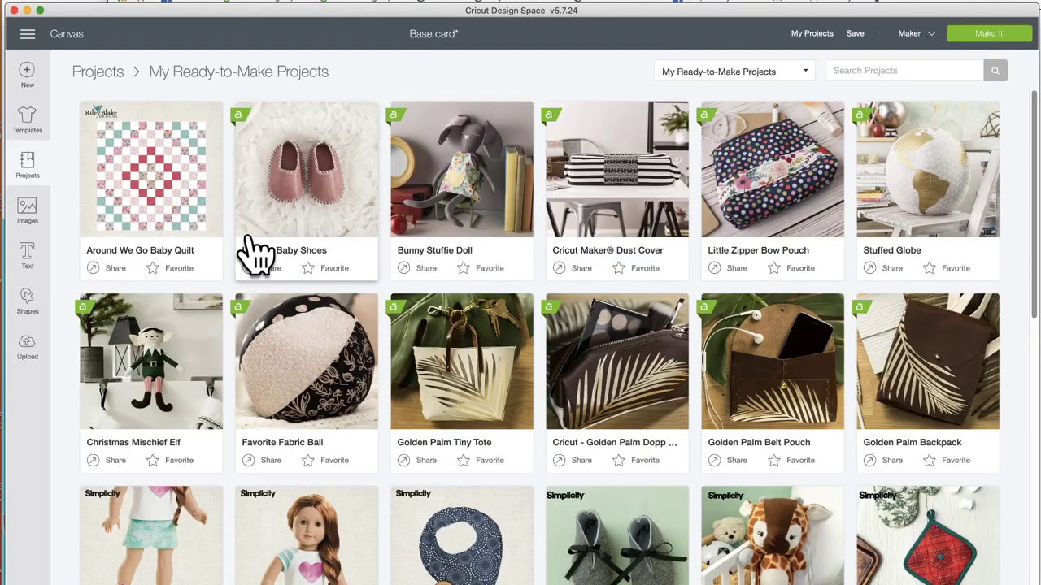
pyautogui.scroll(-15, 255, 252)
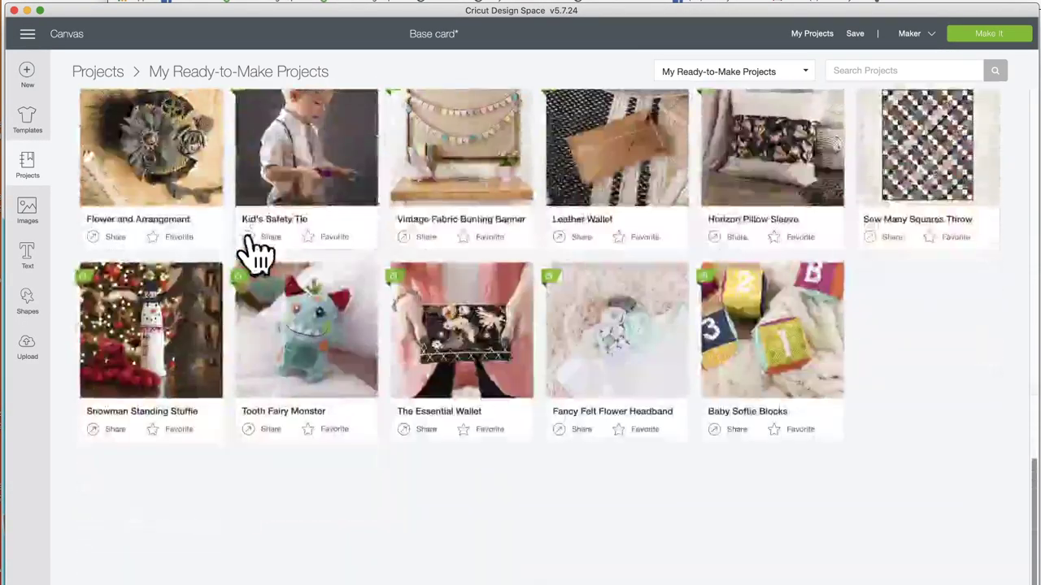
pyautogui.scroll(15, 255, 252)
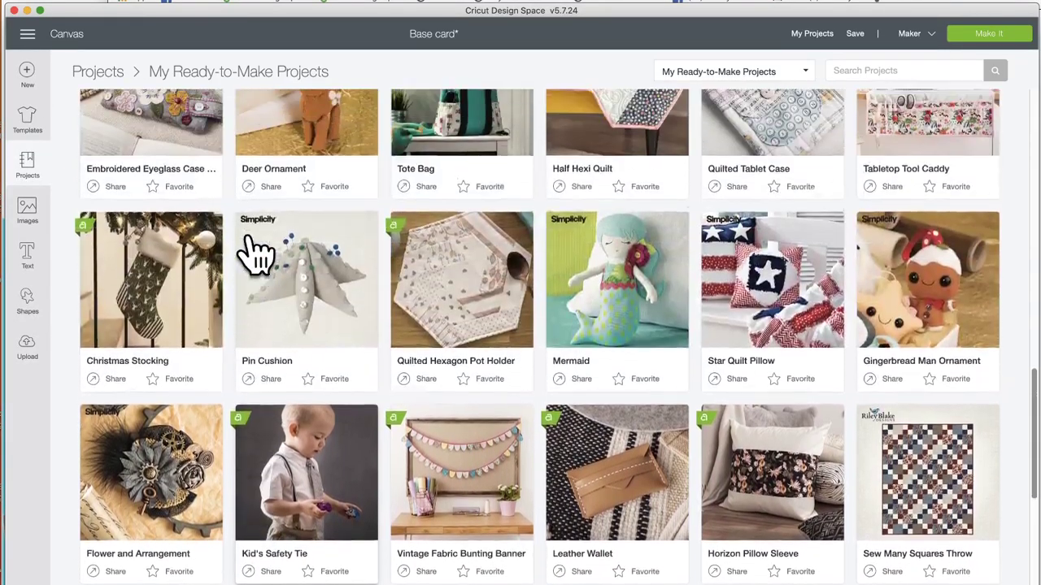
pyautogui.scroll(5, 254, 252)
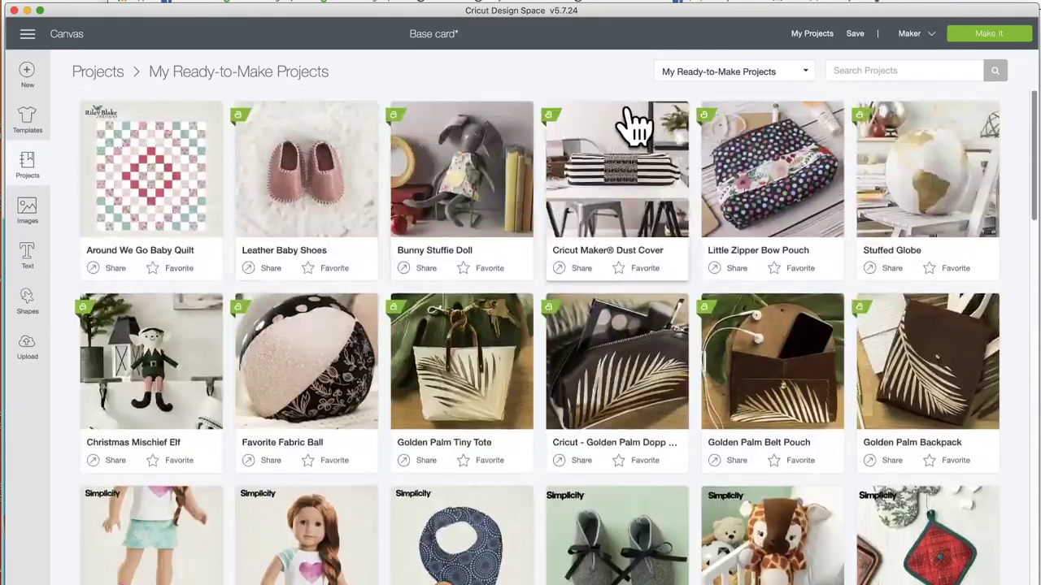
# Step: Open Dad! Card from My Favorites and preview it on the Maker mat, replacing the unsaved project on the canvas
pyautogui.click(814, 75)
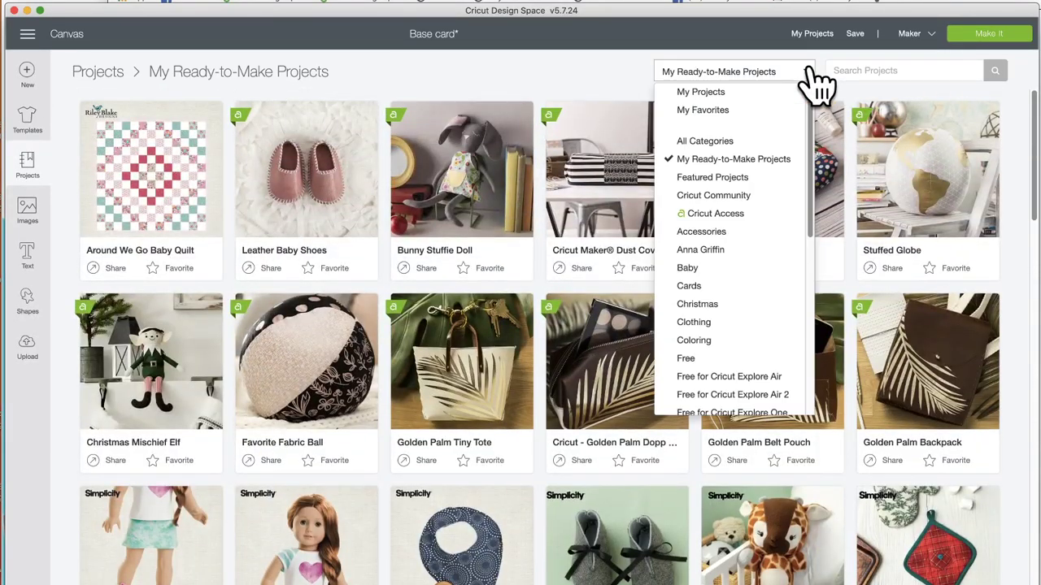
pyautogui.click(726, 109)
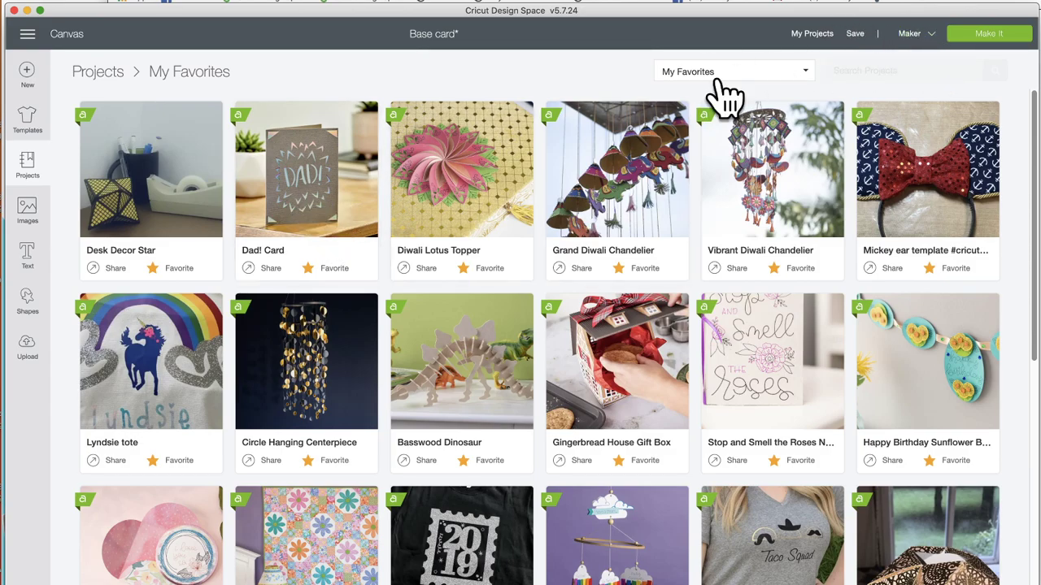
pyautogui.click(329, 204)
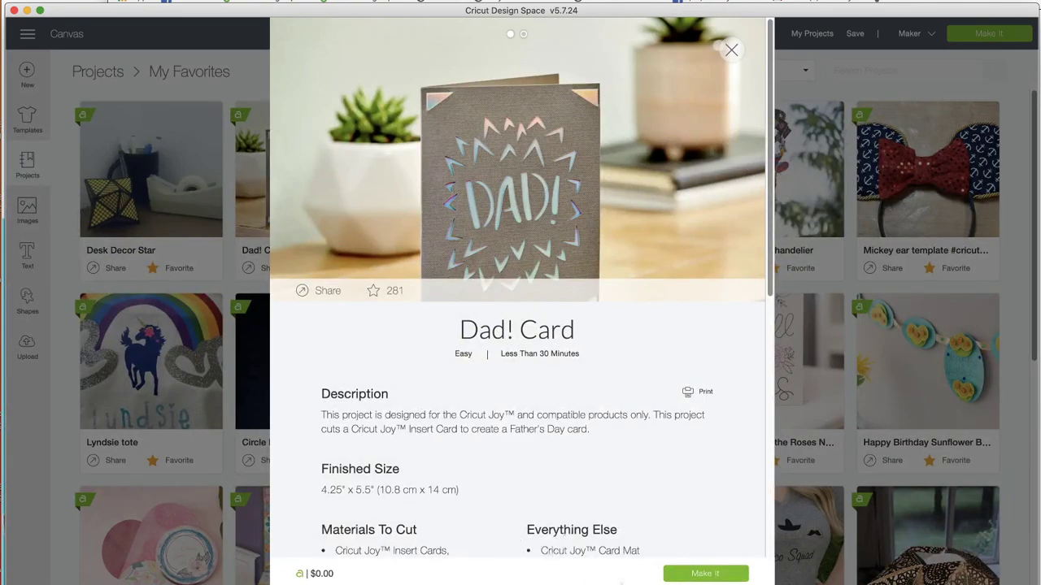
pyautogui.click(706, 574)
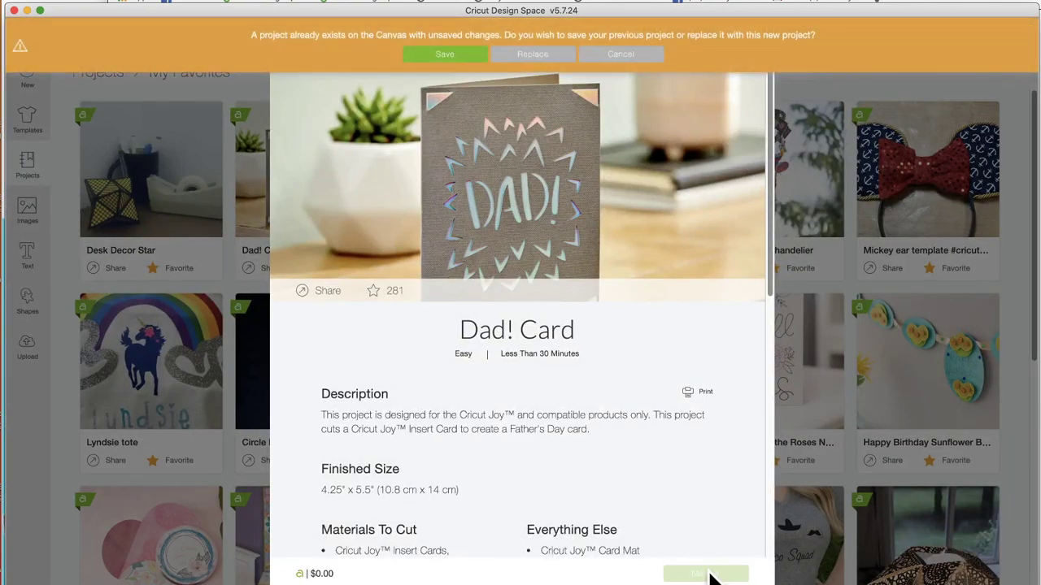
pyautogui.click(553, 72)
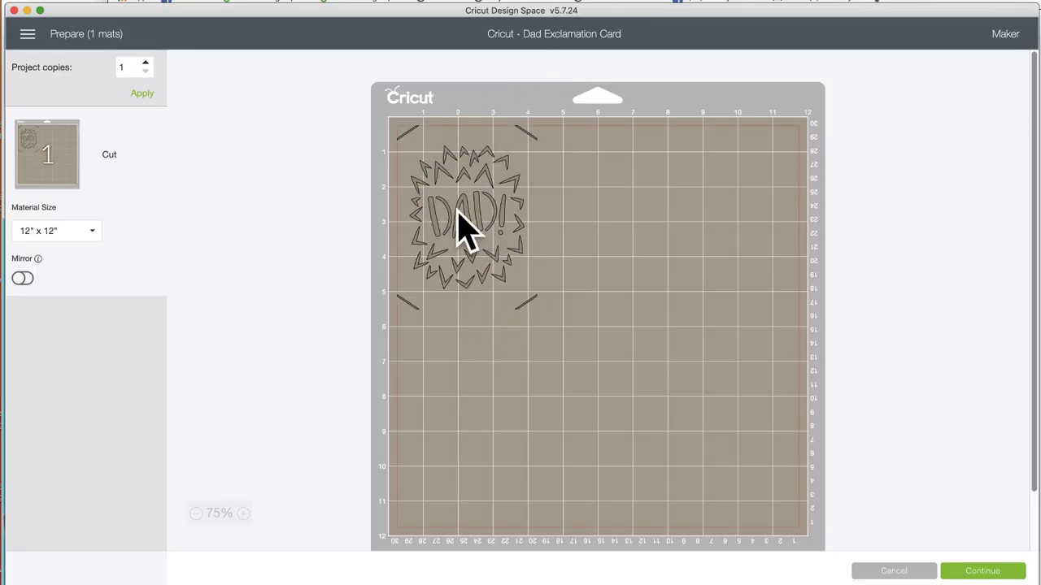
# Step: Try moving the Dad design to the mat's upper-right corner, cancel the preview and close the project details
pyautogui.moveTo(456, 217); pyautogui.dragTo(781, 207)
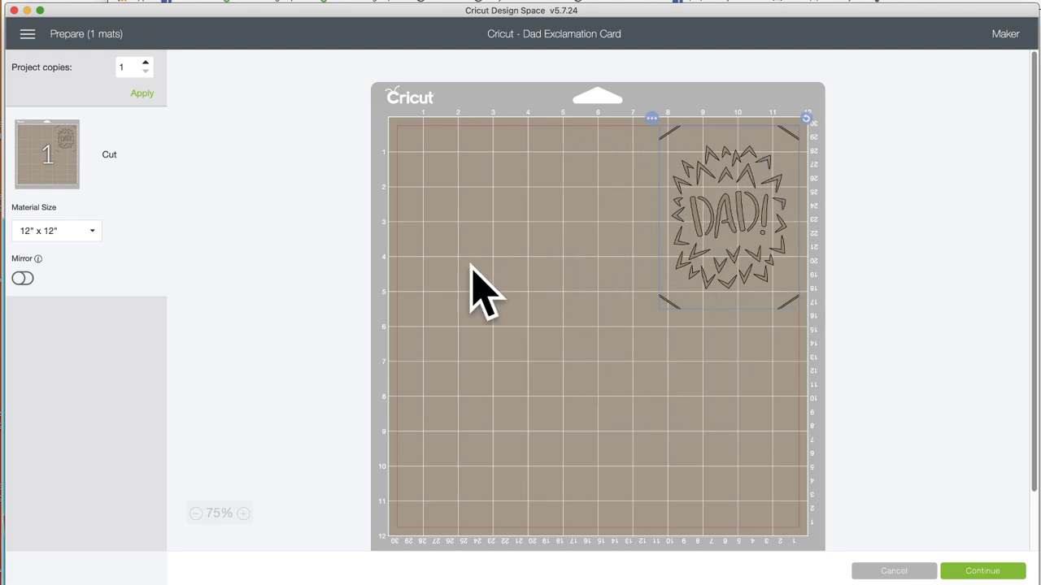
pyautogui.click(886, 571)
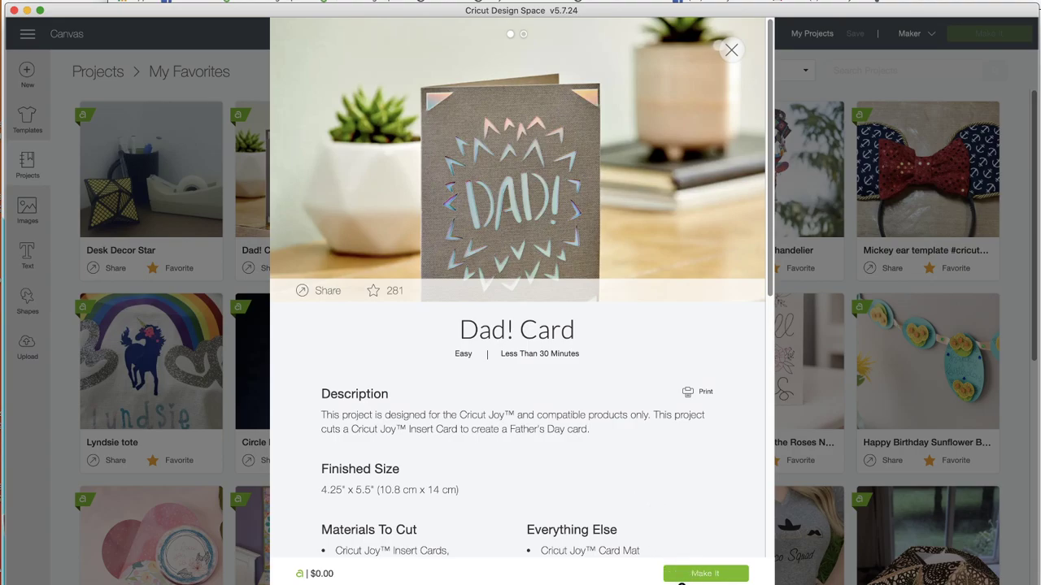
pyautogui.click(732, 51)
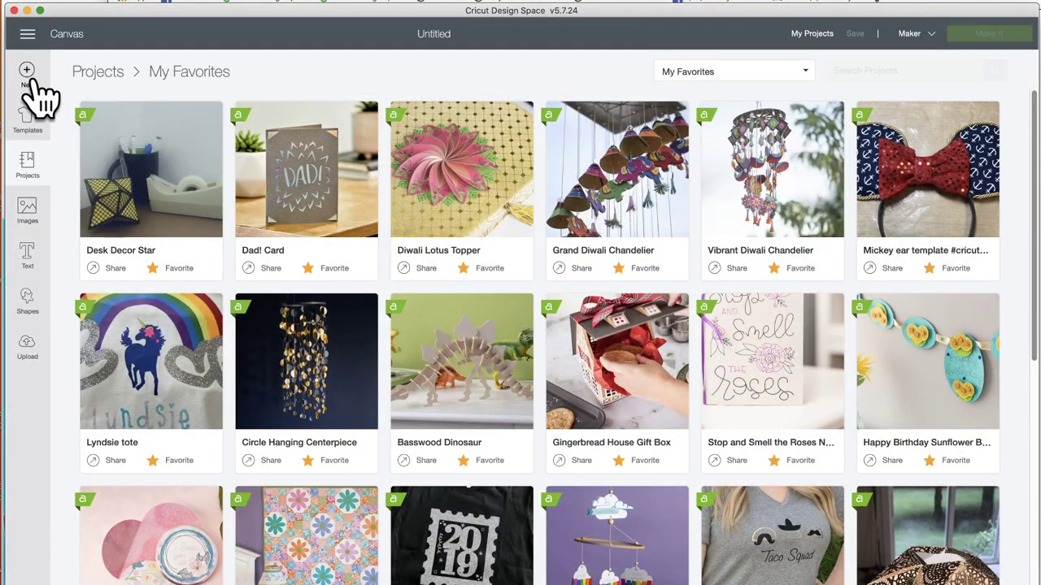
# Step: Open the saved Base card project from My Projects for editing on the canvas
pyautogui.click(812, 35)
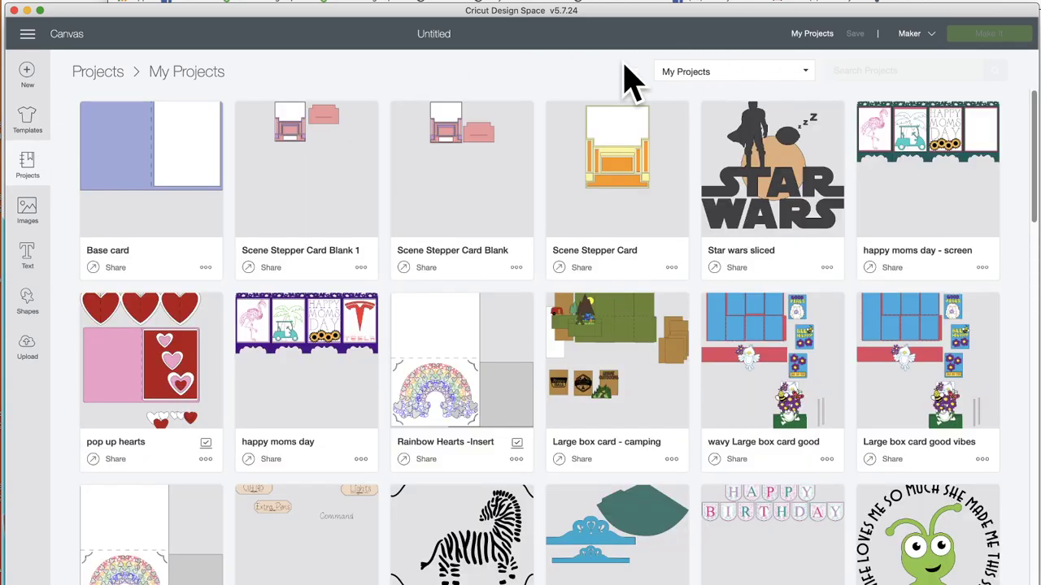
pyautogui.click(139, 167)
pyautogui.click(615, 574)
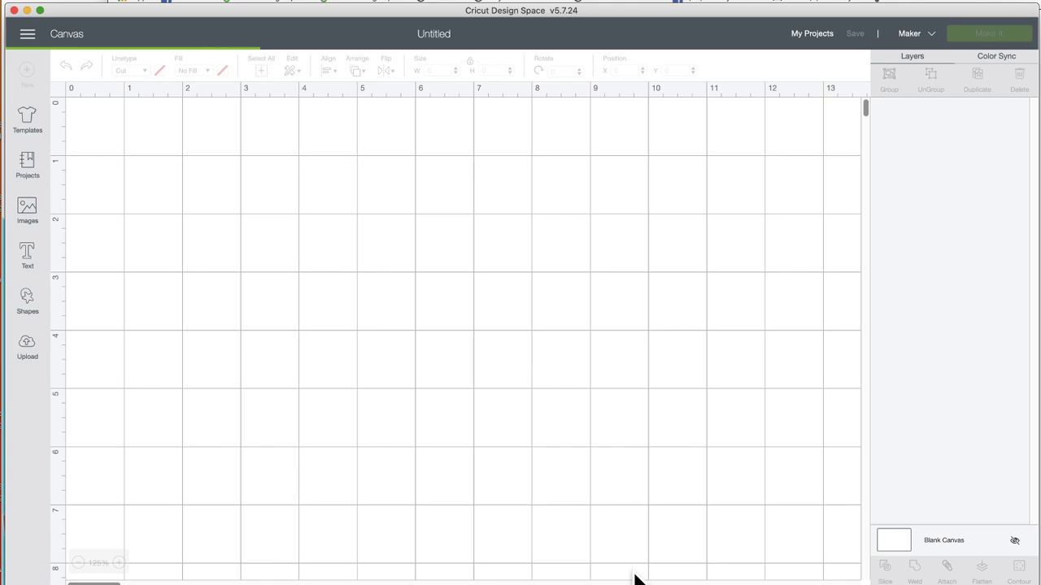
# Step: Shift the blue card base to about X 1.486, Y 2.674 and the white square to about X 6.694, Y 2.389
pyautogui.click(244, 259)
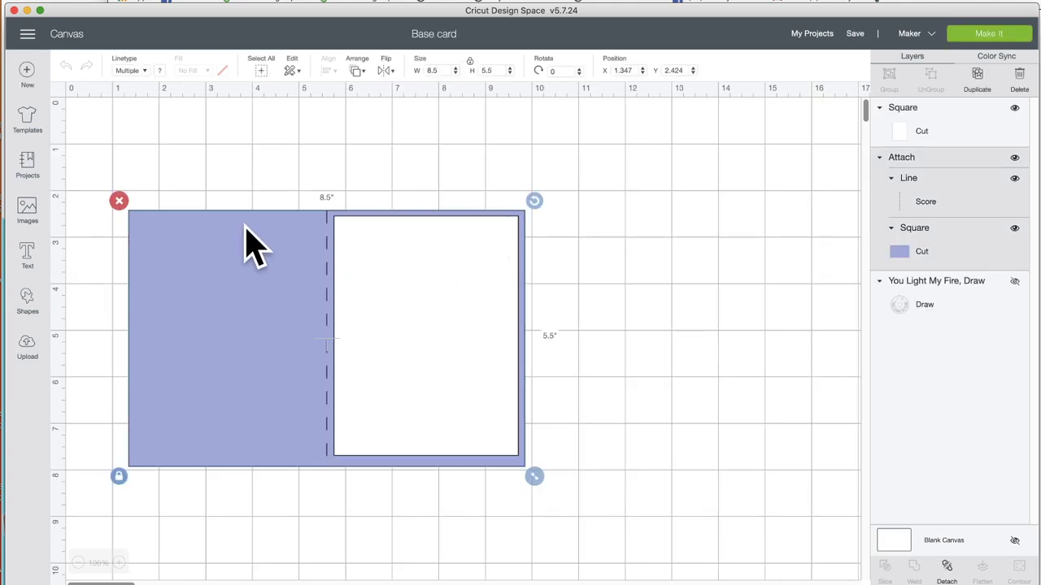
pyautogui.moveTo(213, 244); pyautogui.dragTo(219, 257)
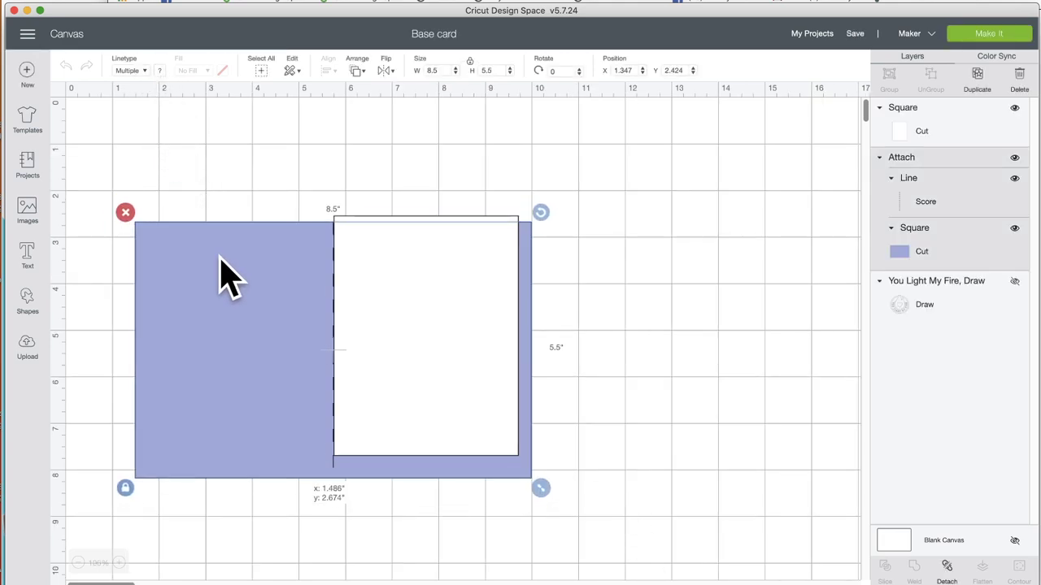
pyautogui.click(478, 271)
pyautogui.moveTo(478, 281); pyautogui.dragTo(522, 273)
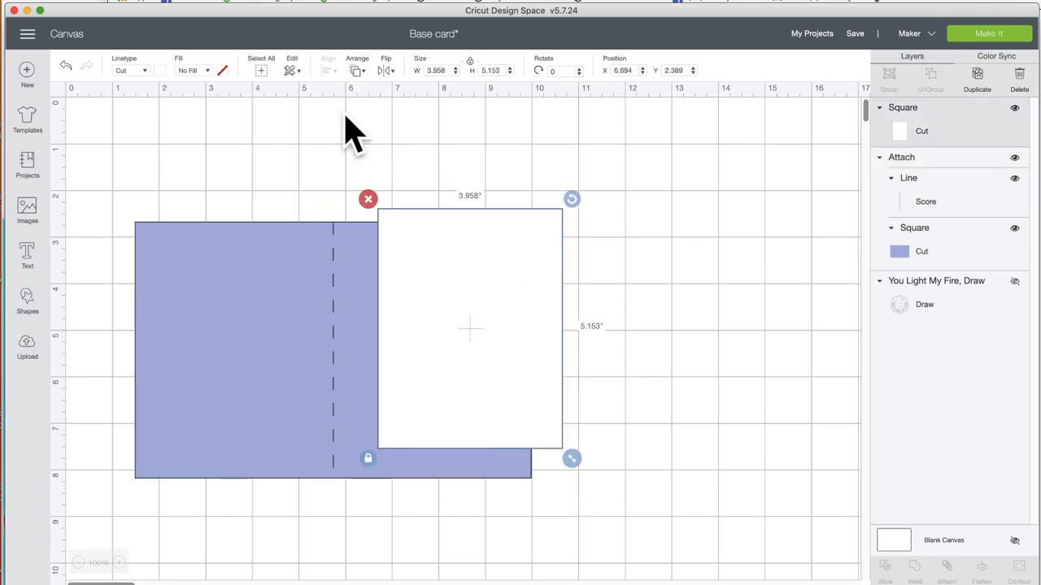
# Step: Change the white square's material color to black, preview it on the Maker mats and return to the canvas
pyautogui.click(163, 71)
pyautogui.click(174, 118)
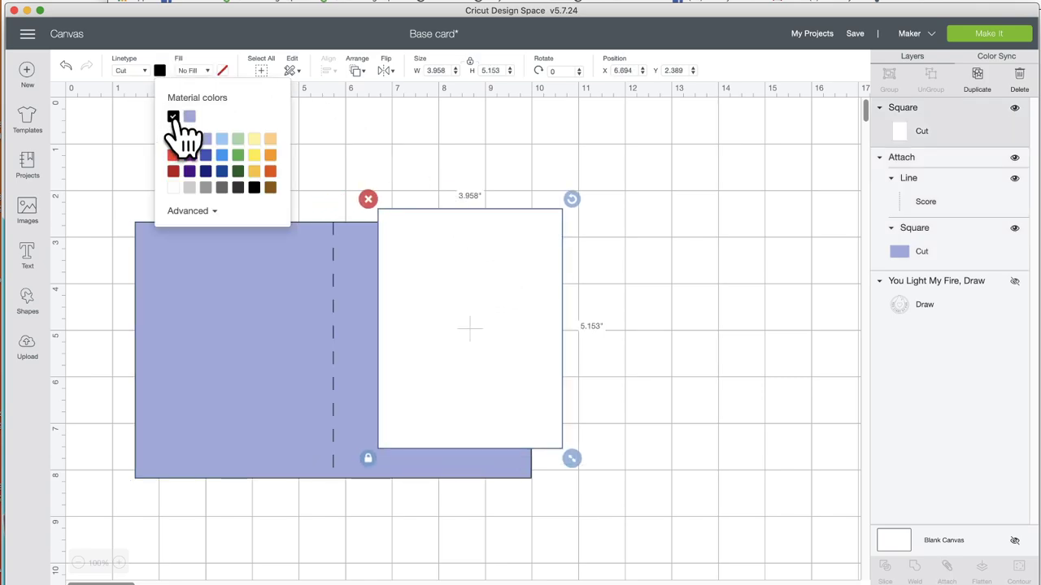
pyautogui.click(991, 34)
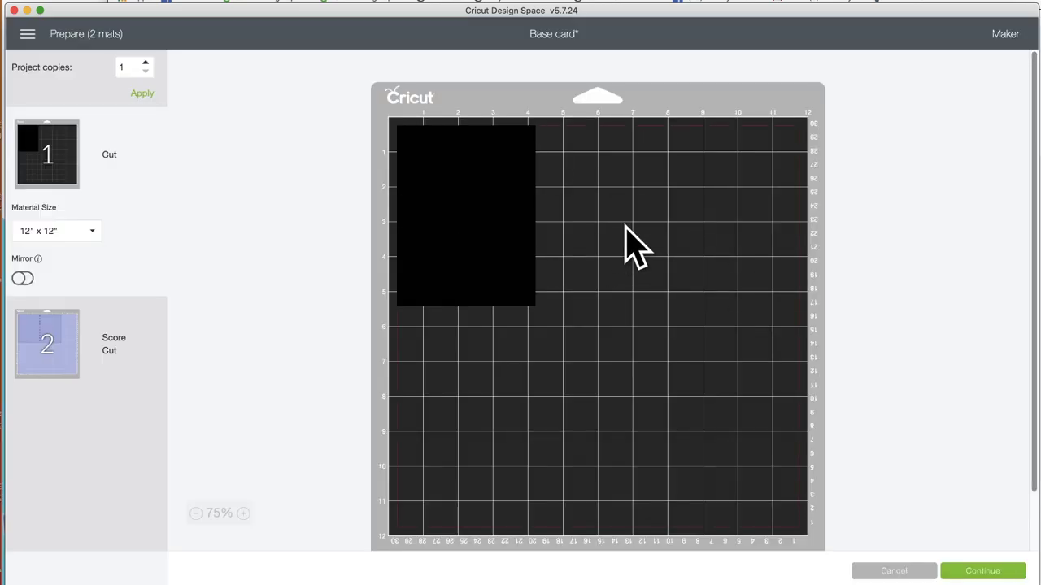
pyautogui.moveTo(492, 213); pyautogui.dragTo(454, 192)
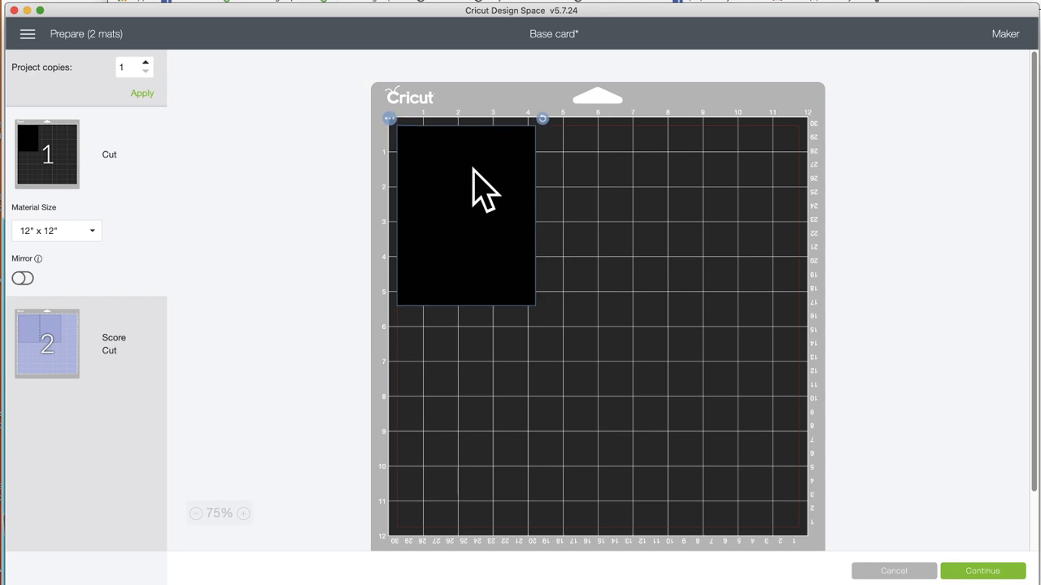
pyautogui.click(901, 571)
pyautogui.click(520, 306)
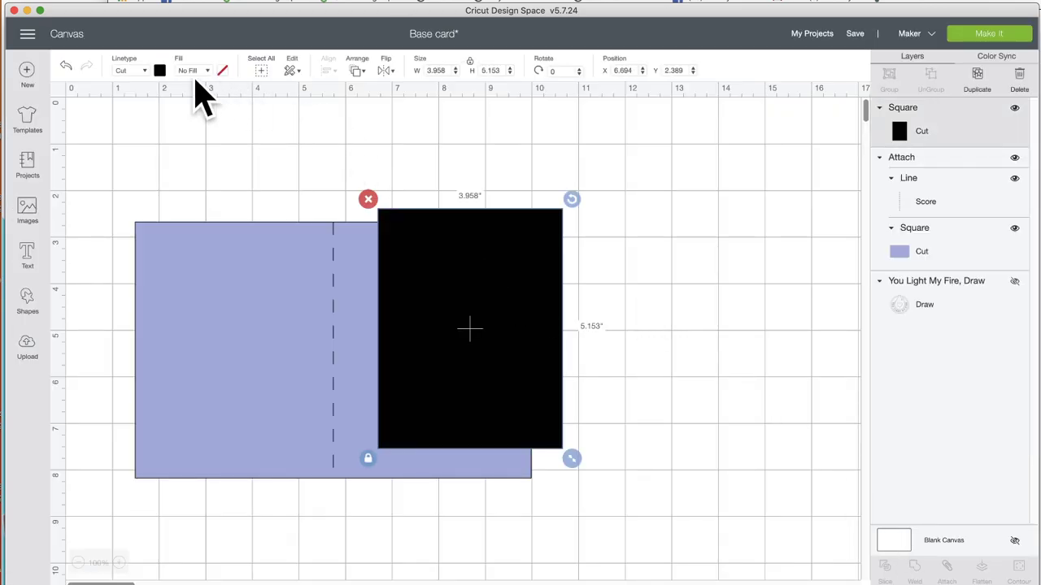
# Step: Change the black square's material color to light purple, preview the separate mats and return to the canvas
pyautogui.click(159, 70)
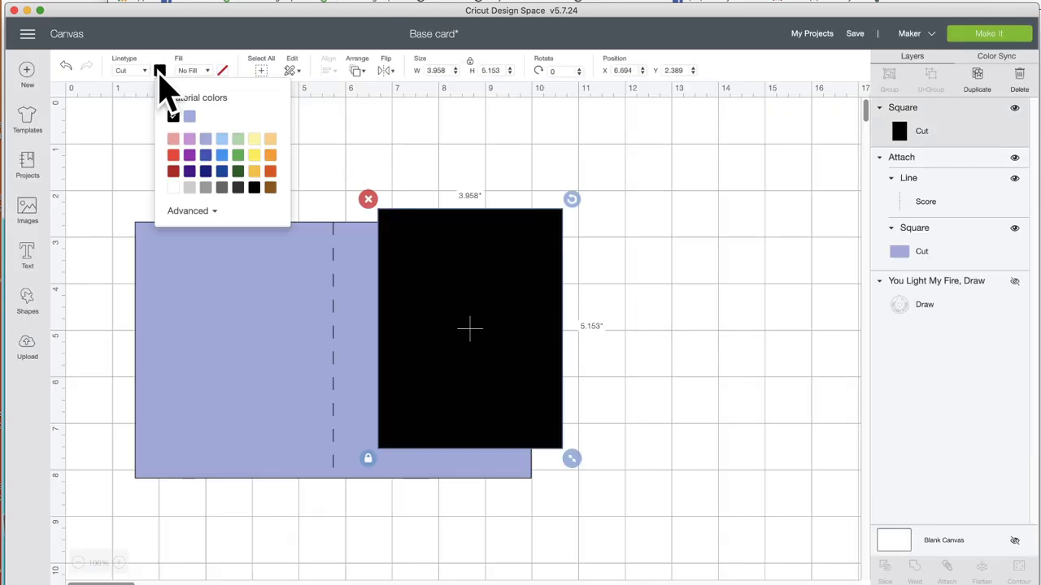
pyautogui.click(189, 140)
pyautogui.click(831, 165)
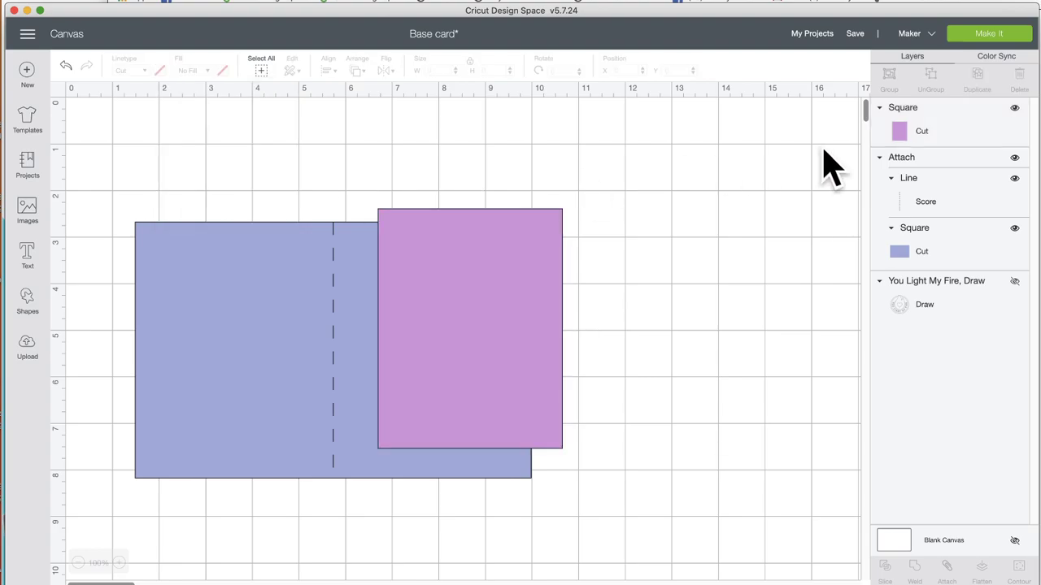
pyautogui.click(1011, 39)
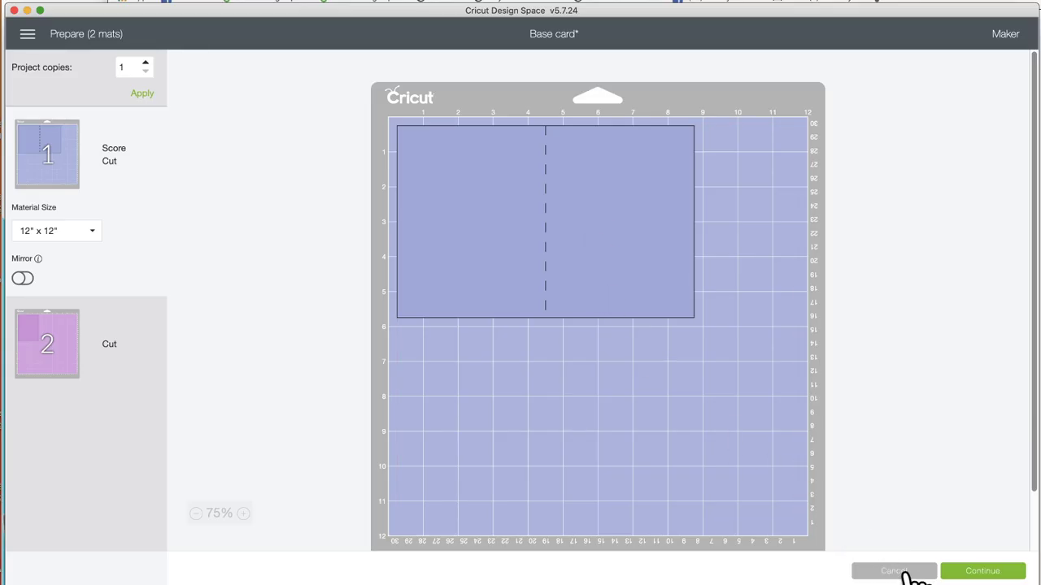
pyautogui.click(904, 573)
# Step: Position the light purple square inside the card base's right half at about X 5.847, Y 2.778
pyautogui.moveTo(442, 251); pyautogui.dragTo(402, 280)
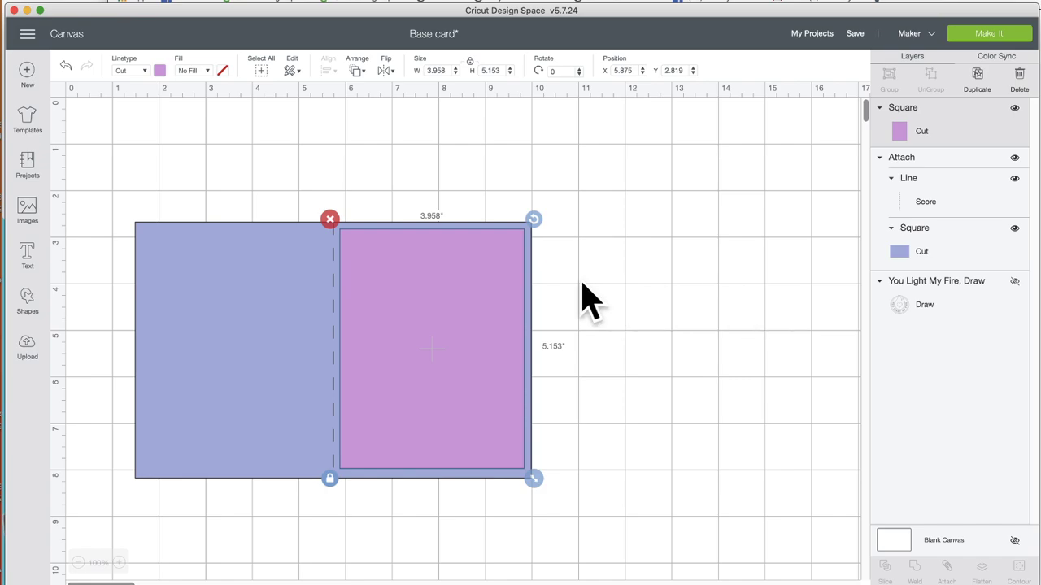
pyautogui.click(641, 293)
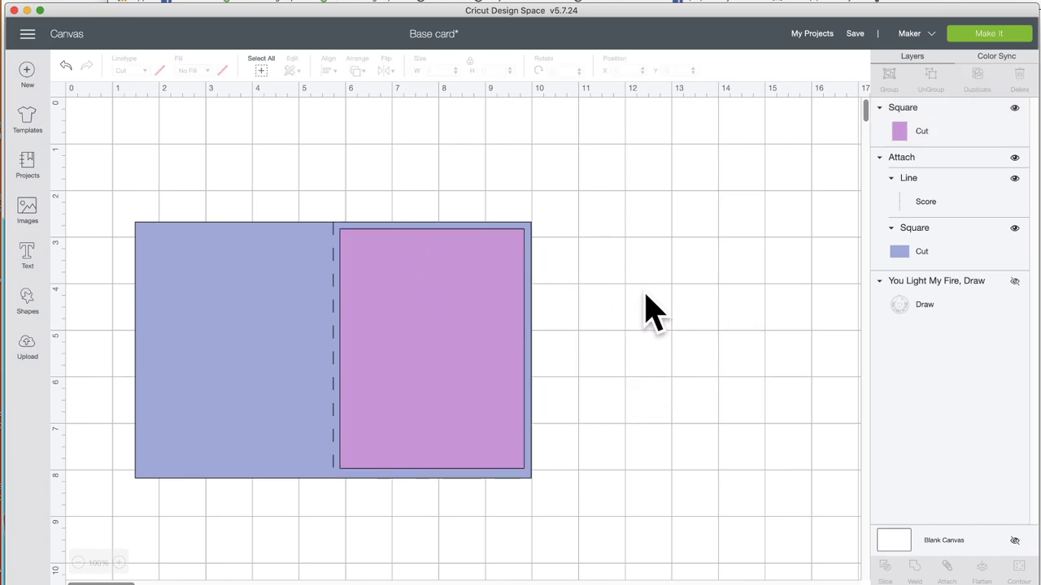
pyautogui.moveTo(427, 318); pyautogui.dragTo(427, 313)
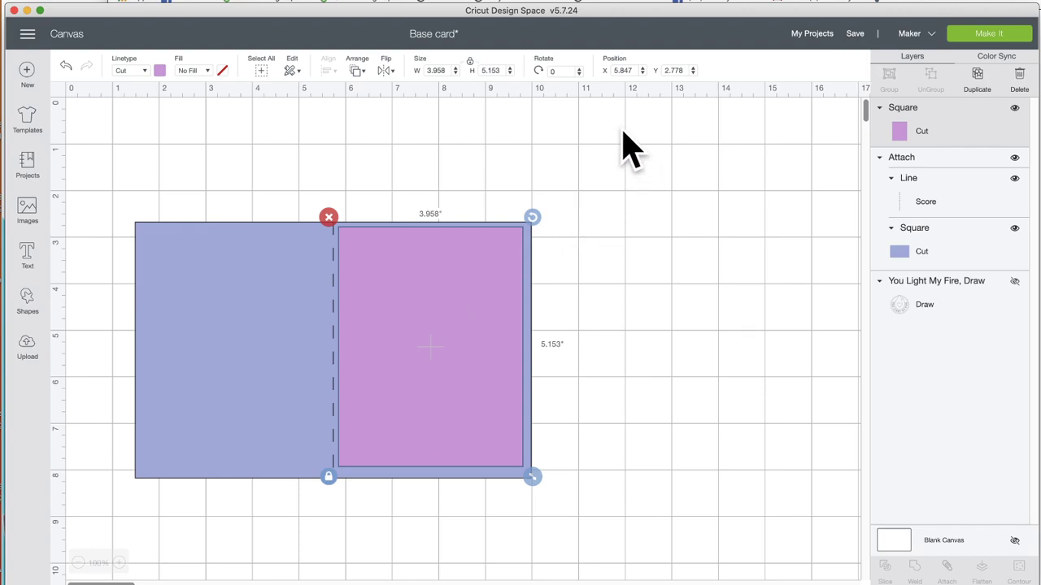
pyautogui.click(855, 34)
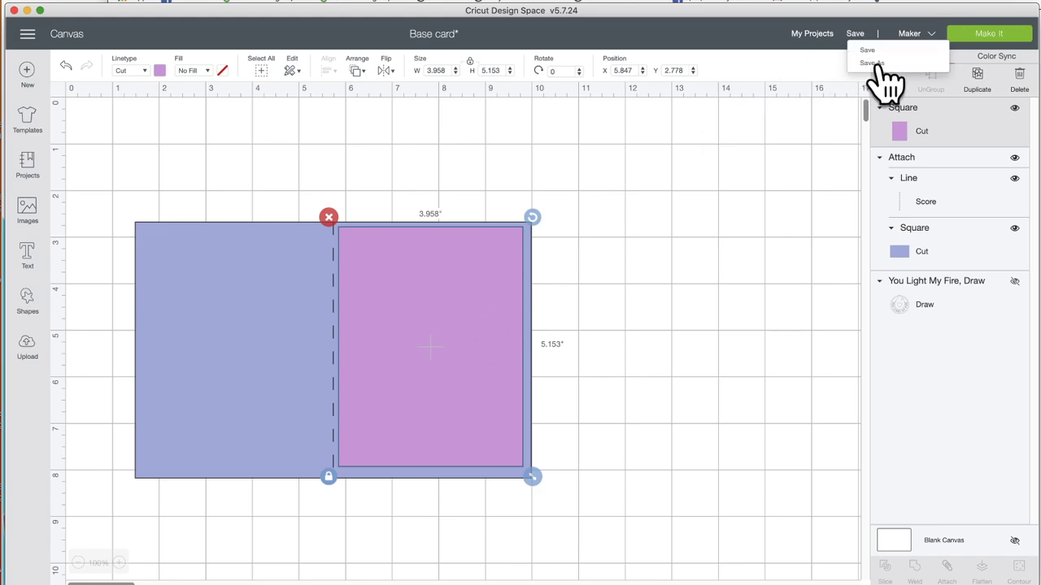
pyautogui.click(881, 63)
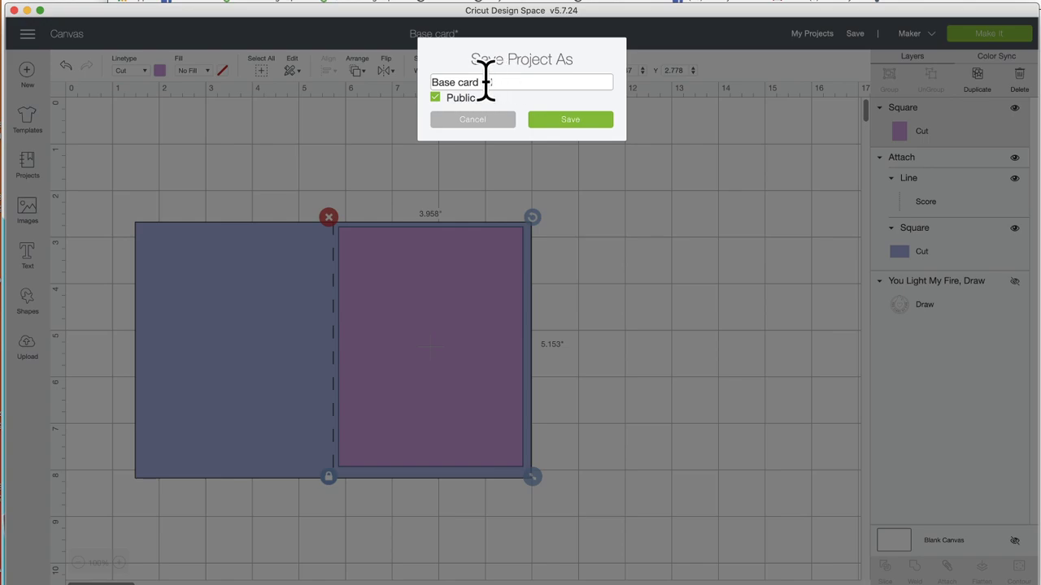
pyautogui.tripleClick(485, 81)
pyautogui.click(491, 120)
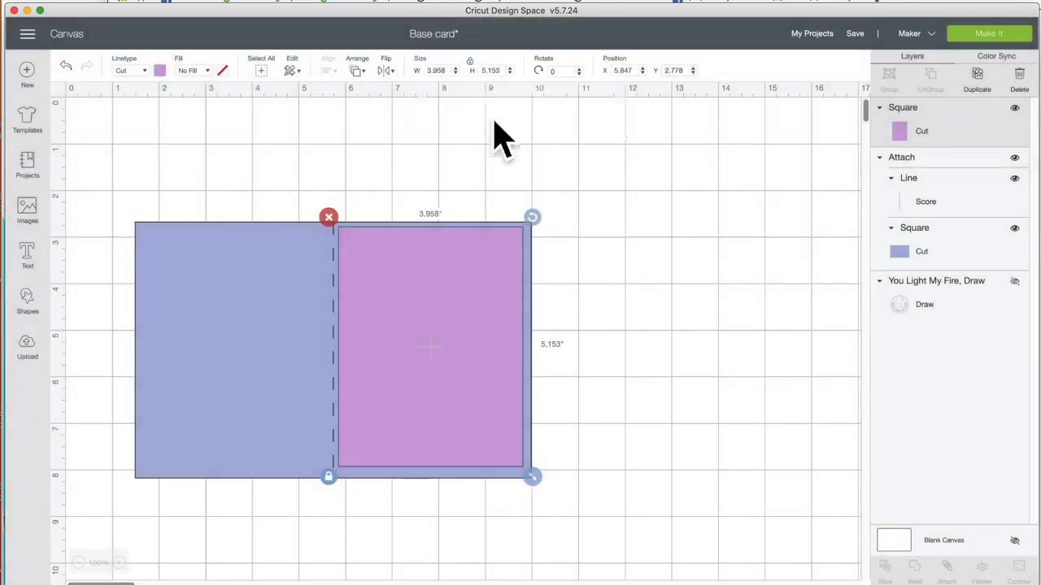
# Step: Reopen the saved Base card project for customizing, replacing the unsaved project on the canvas
pyautogui.click(813, 35)
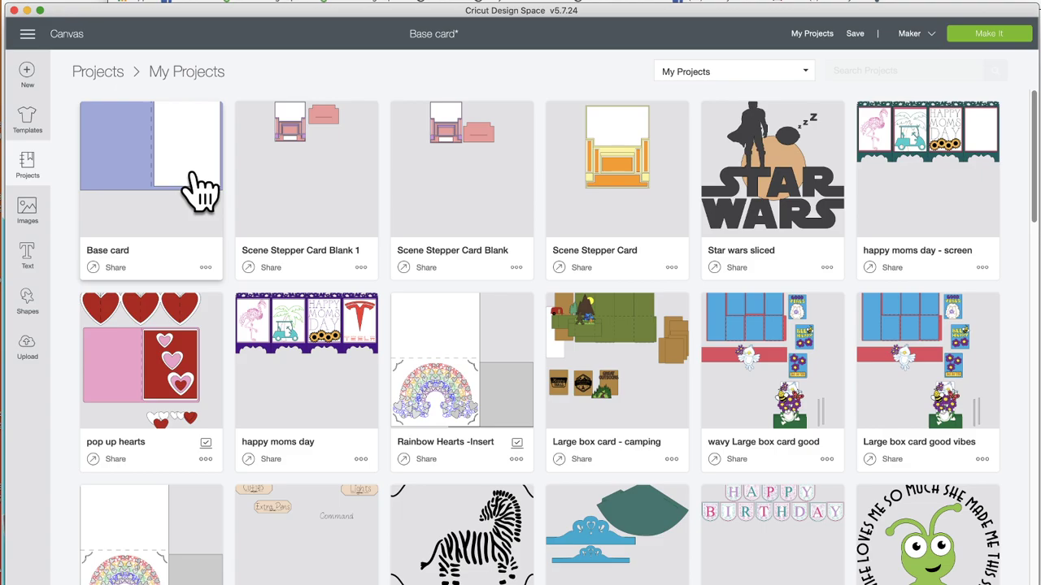
pyautogui.click(201, 190)
pyautogui.click(608, 574)
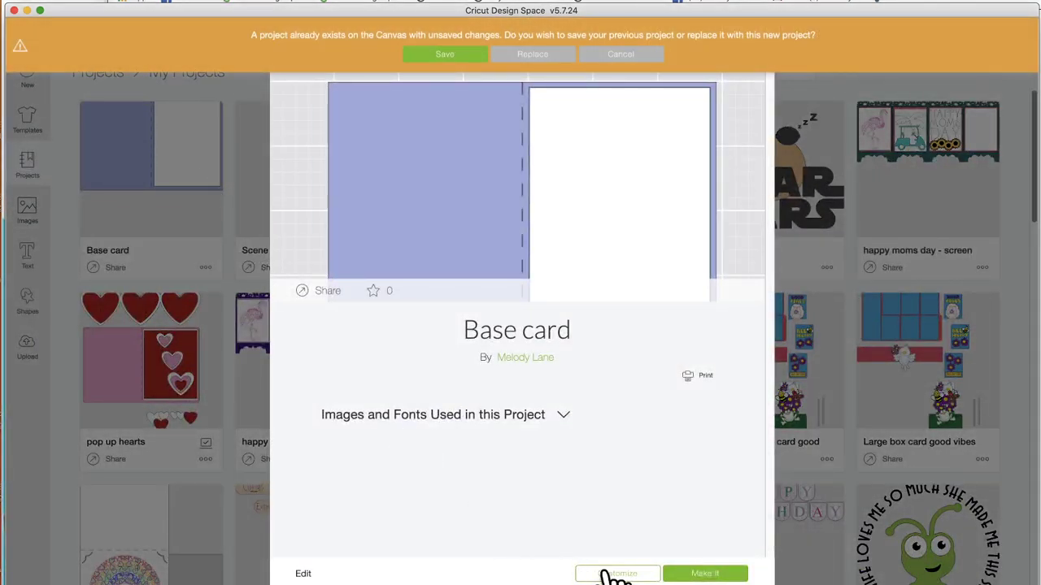
pyautogui.click(535, 57)
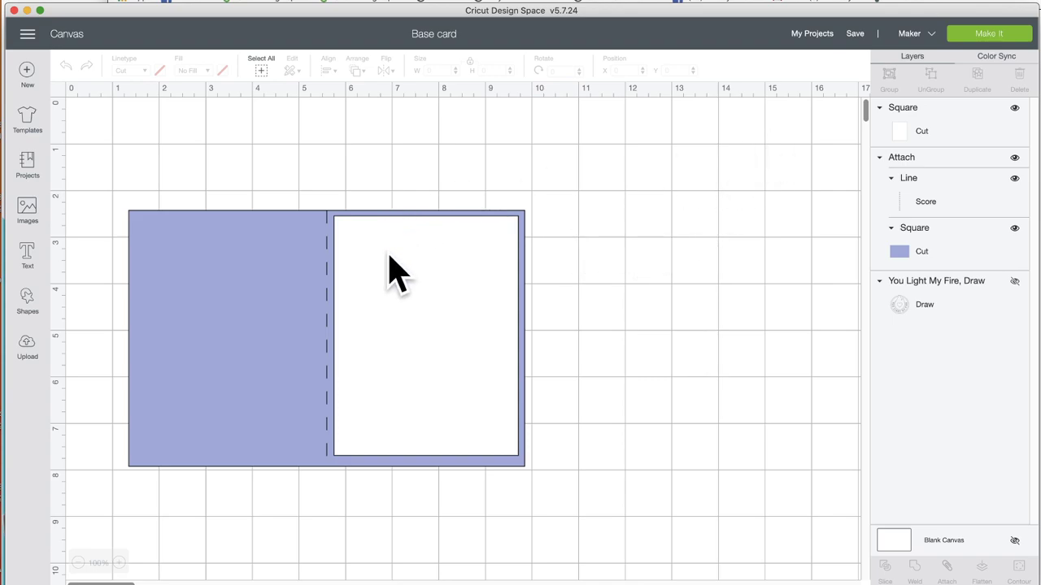
# Step: Add a square, a triangle and a circle over the card, placing the circle at about X 3.542, Y 3.153 above the lowered triangle
pyautogui.click(856, 35)
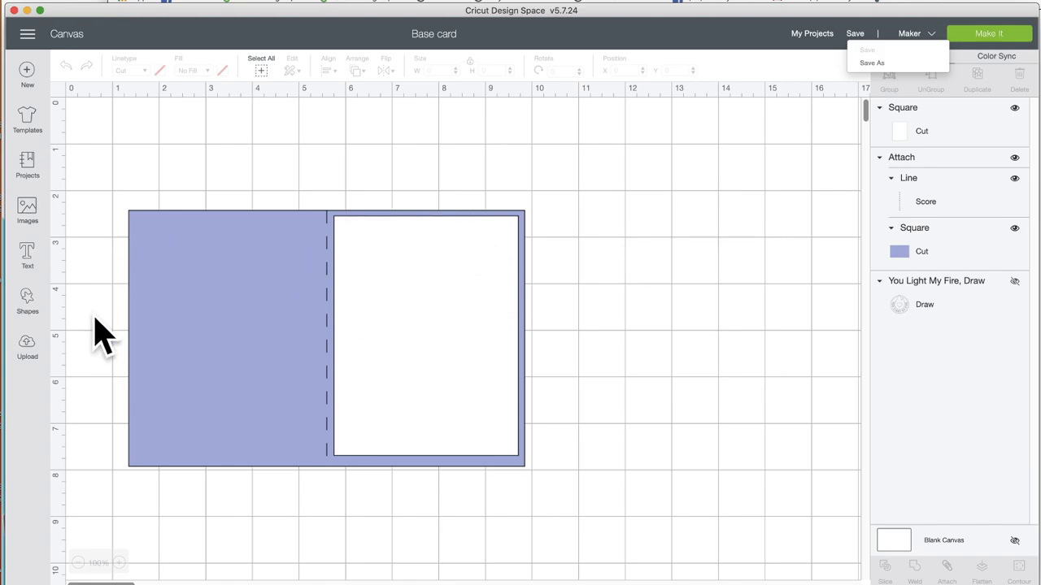
pyautogui.click(32, 305)
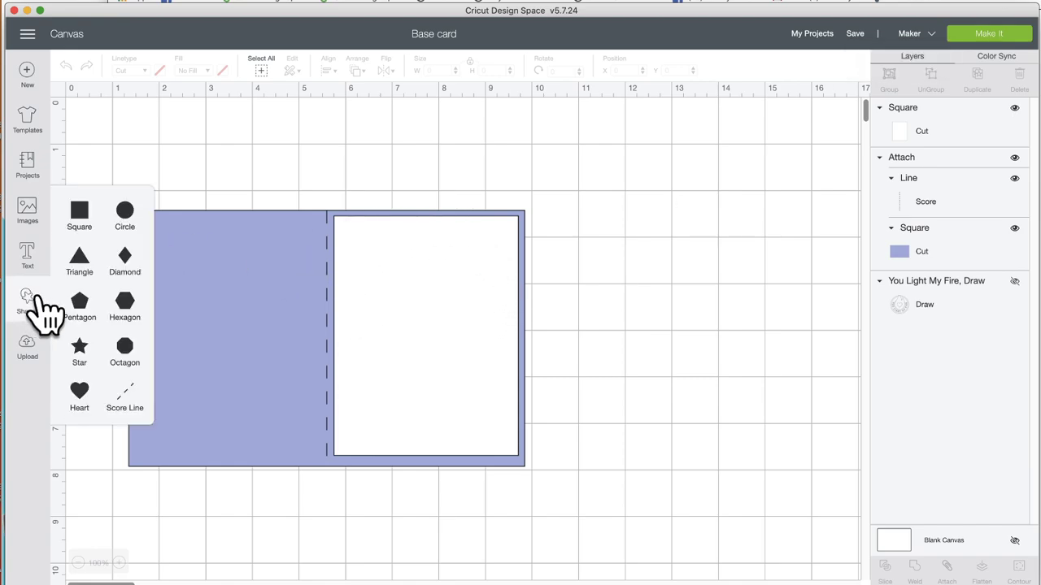
pyautogui.click(81, 213)
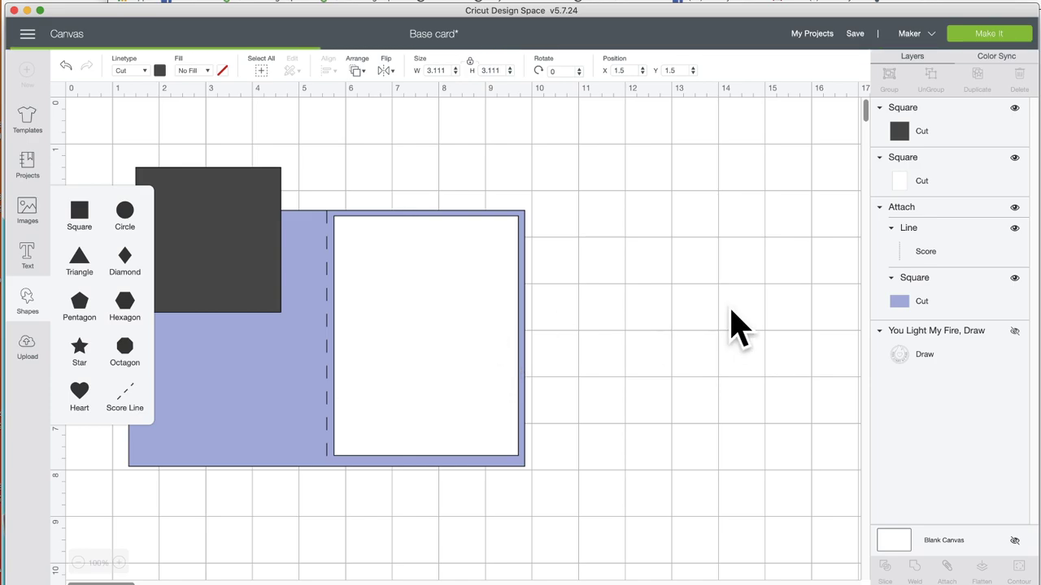
pyautogui.click(79, 259)
pyautogui.click(124, 210)
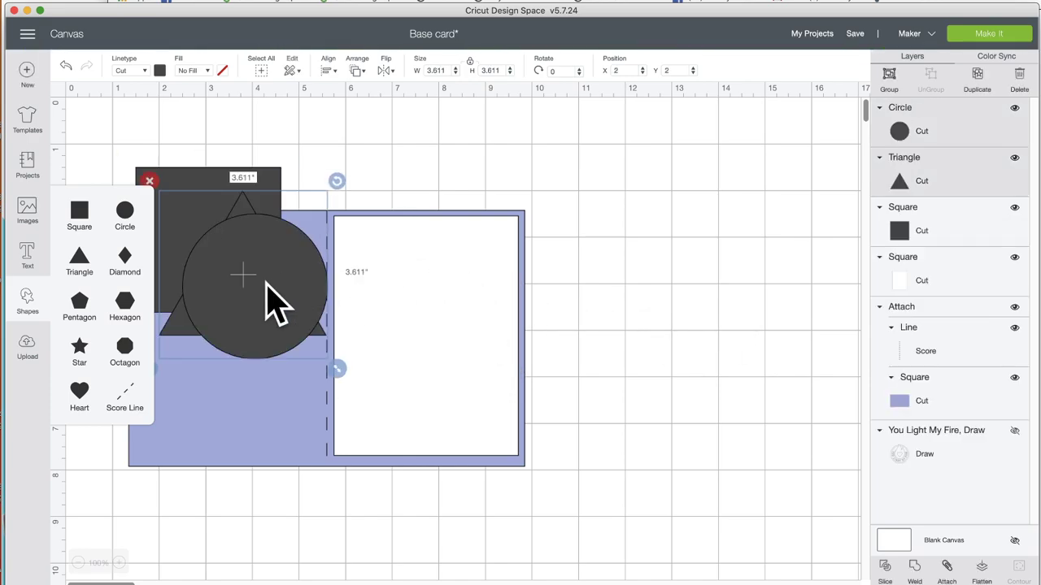
pyautogui.moveTo(268, 284); pyautogui.dragTo(316, 325)
pyautogui.click(579, 448)
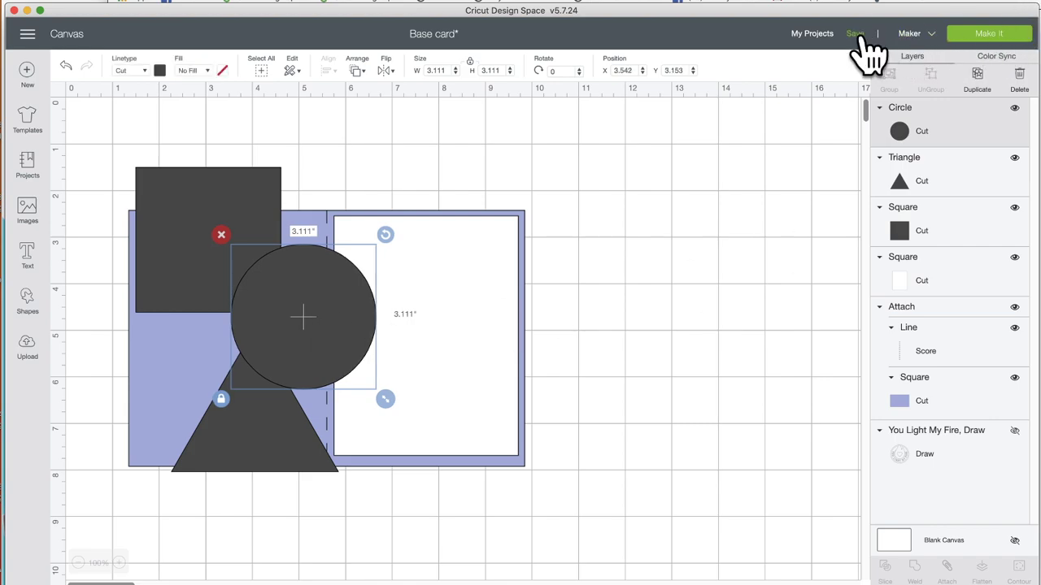
# Step: Save the card with the added shapes as a new project named "Base card - 1 shapes"
pyautogui.moveTo(855, 36)
pyautogui.click(873, 64)
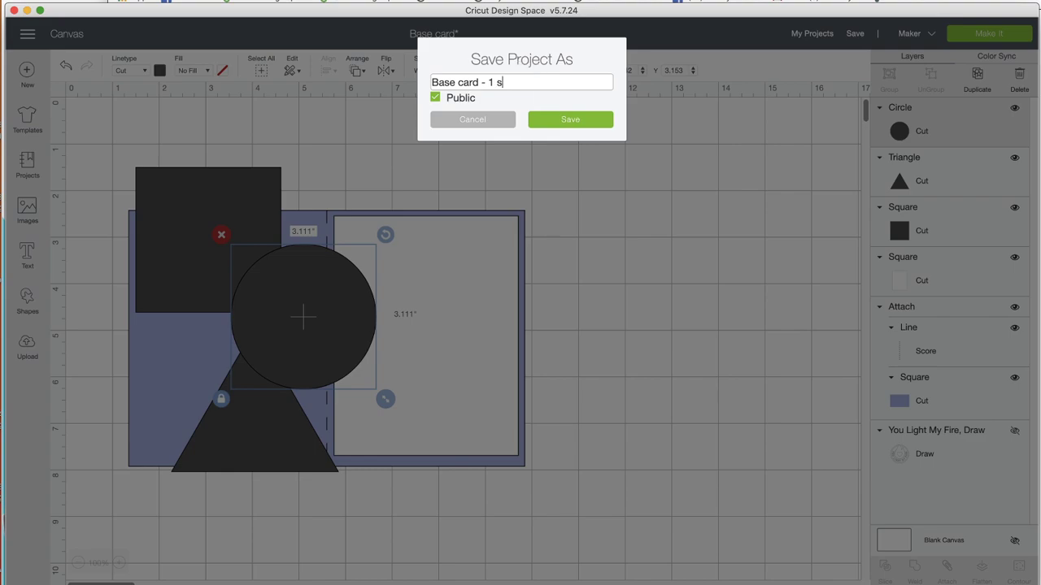
pyautogui.write('shapes')
pyautogui.press('Return')
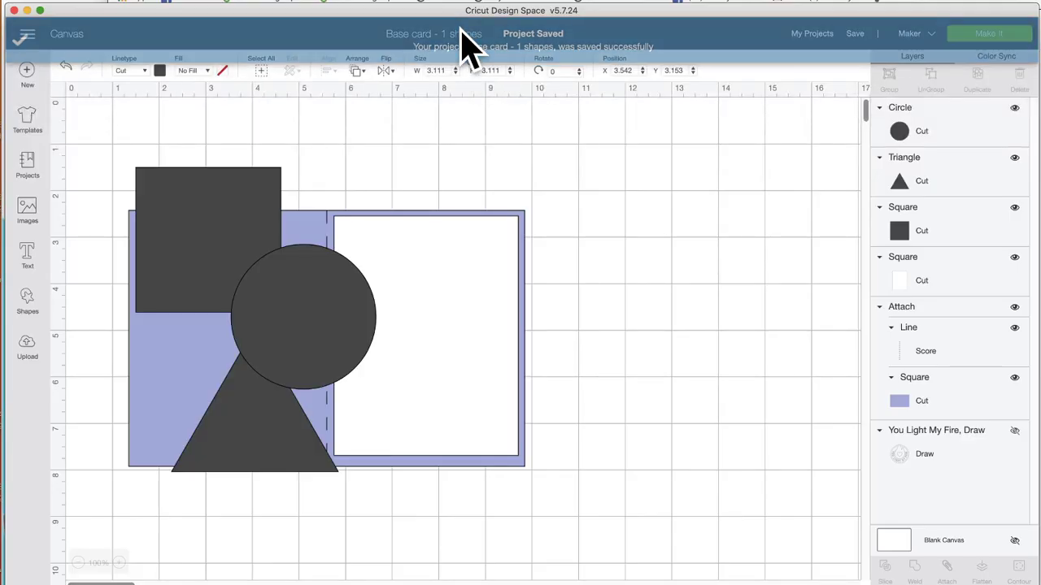
# Step: View the details of the "Base card - 1 shapes" project among the saved projects and close them
pyautogui.click(820, 36)
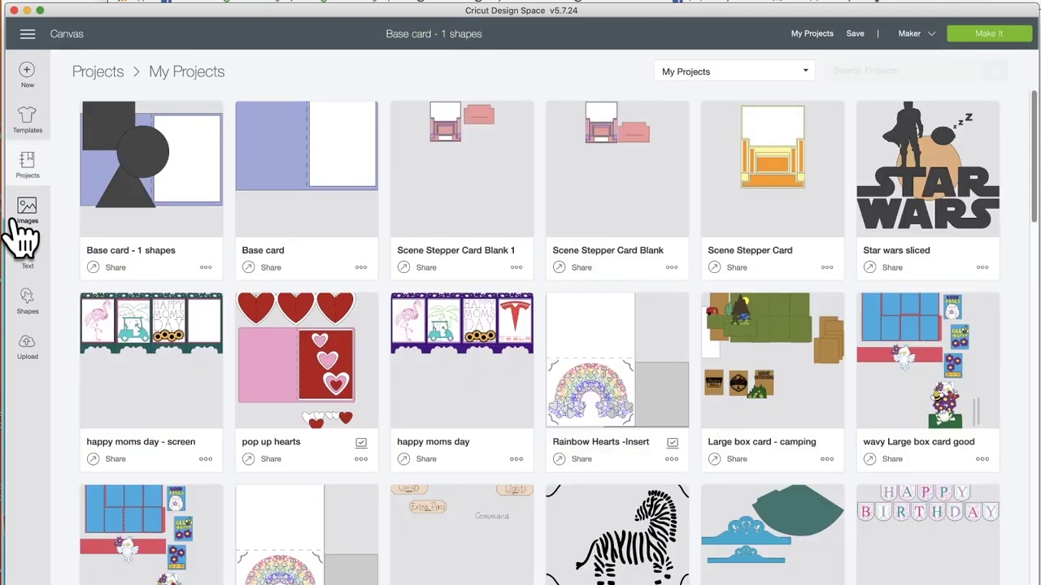
pyautogui.click(126, 192)
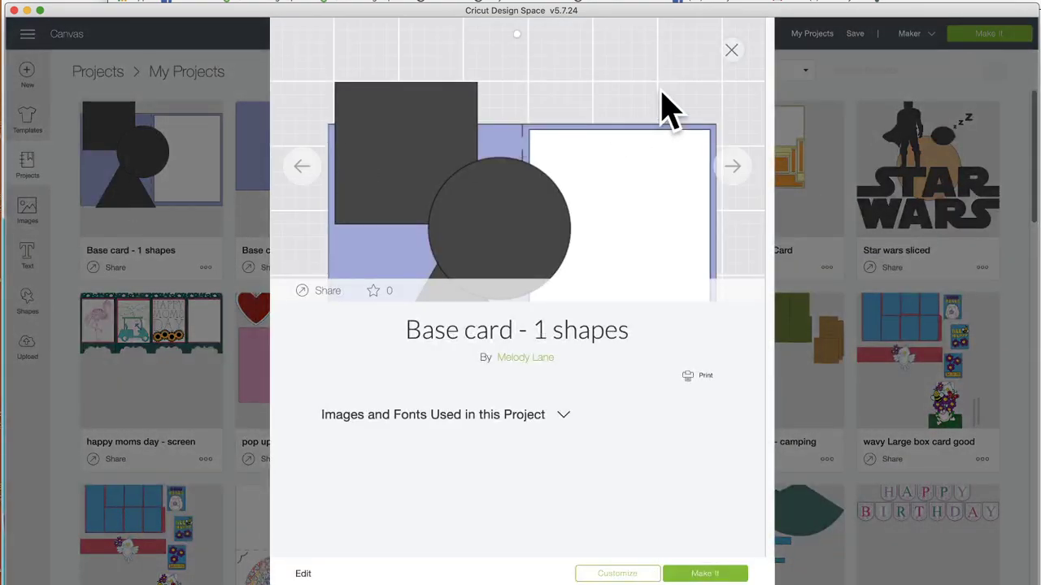
pyautogui.click(732, 50)
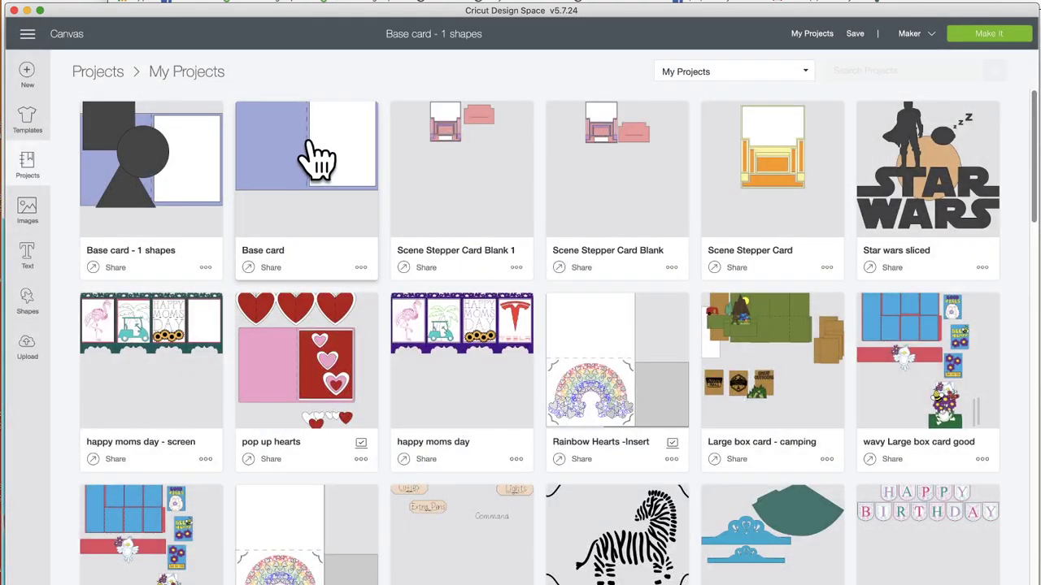
# Step: Open the original Base card project, send it to the Maker mat preview and shift the white square slightly down on the first mat
pyautogui.click(318, 158)
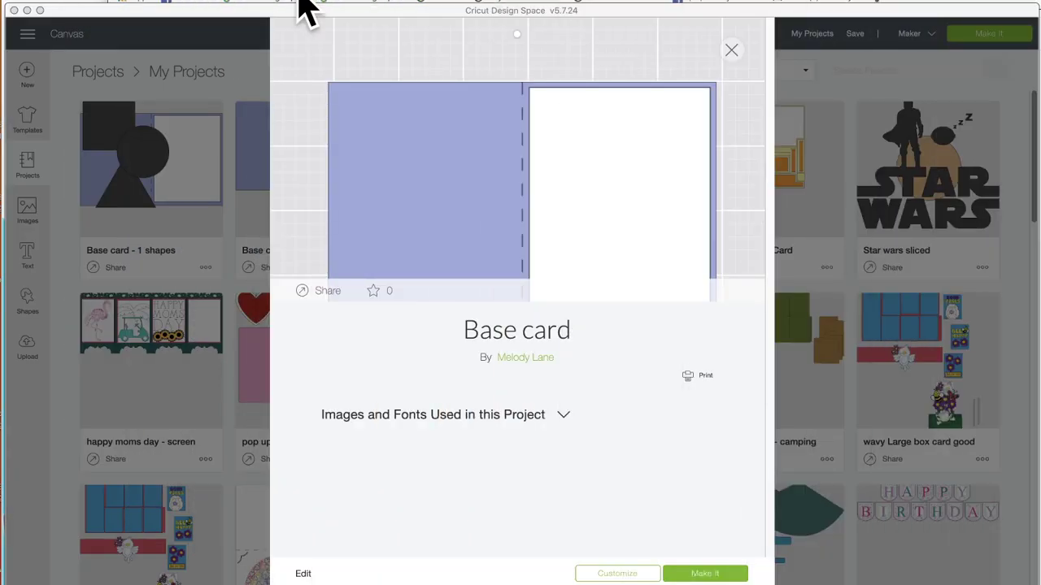
pyautogui.click(251, 19)
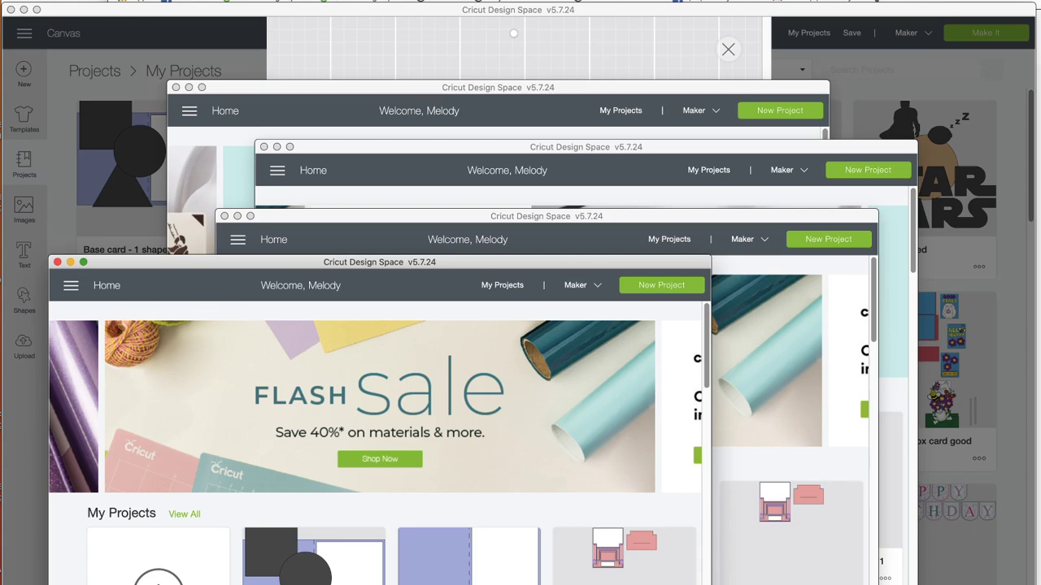
pyautogui.click(316, 62)
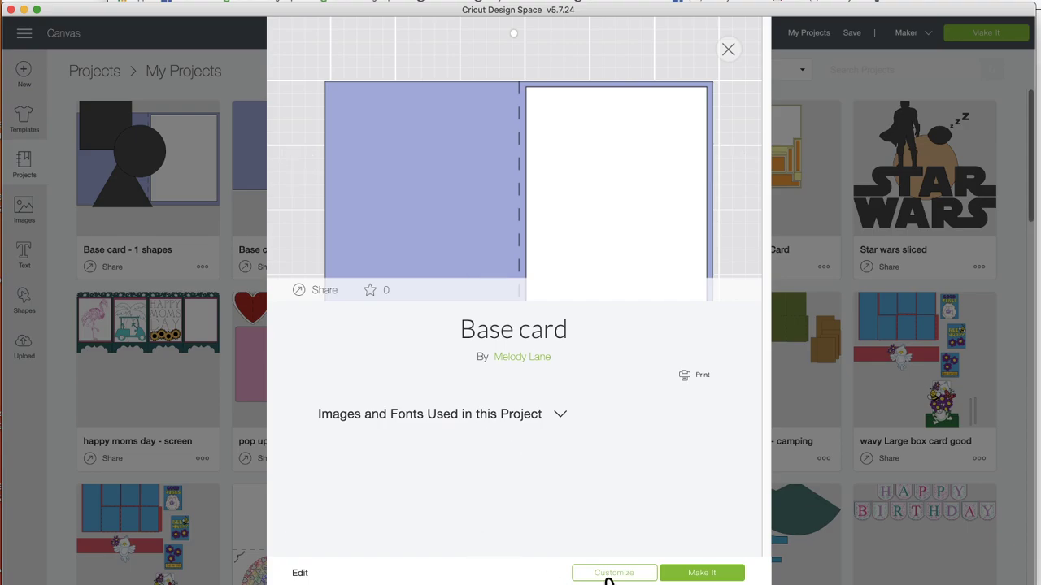
pyautogui.click(704, 574)
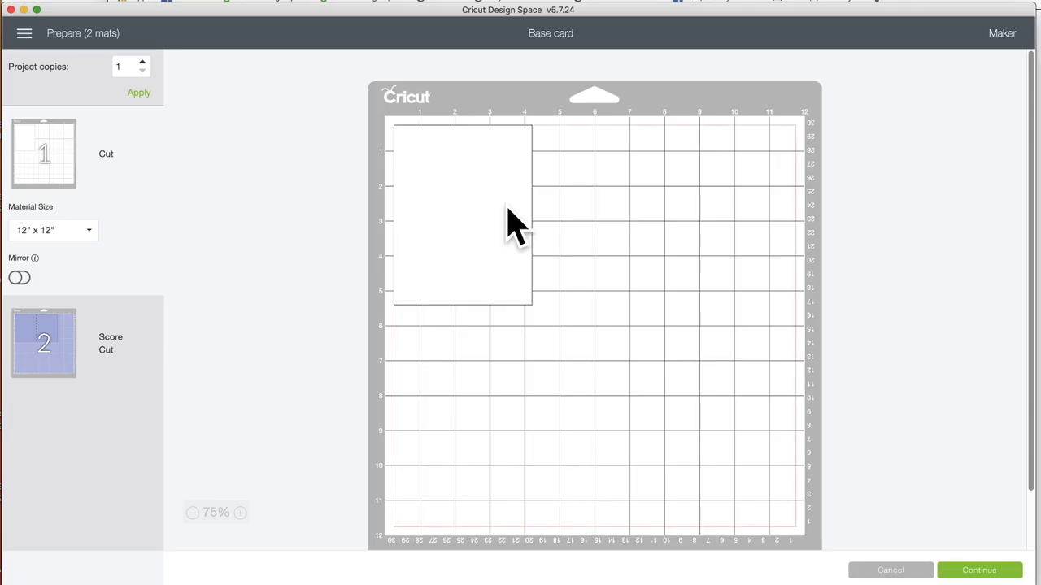
pyautogui.moveTo(507, 225); pyautogui.dragTo(470, 187)
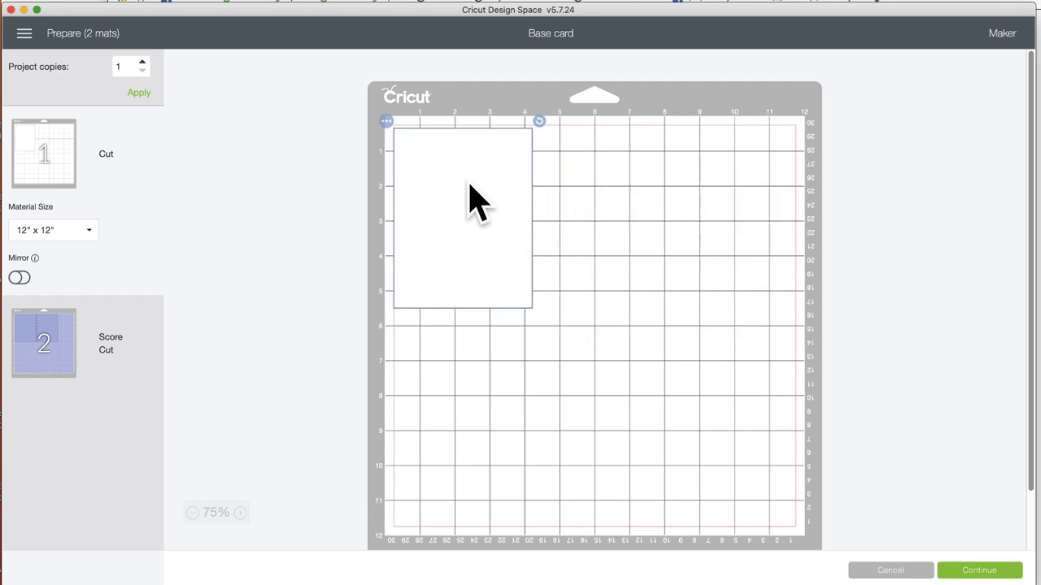